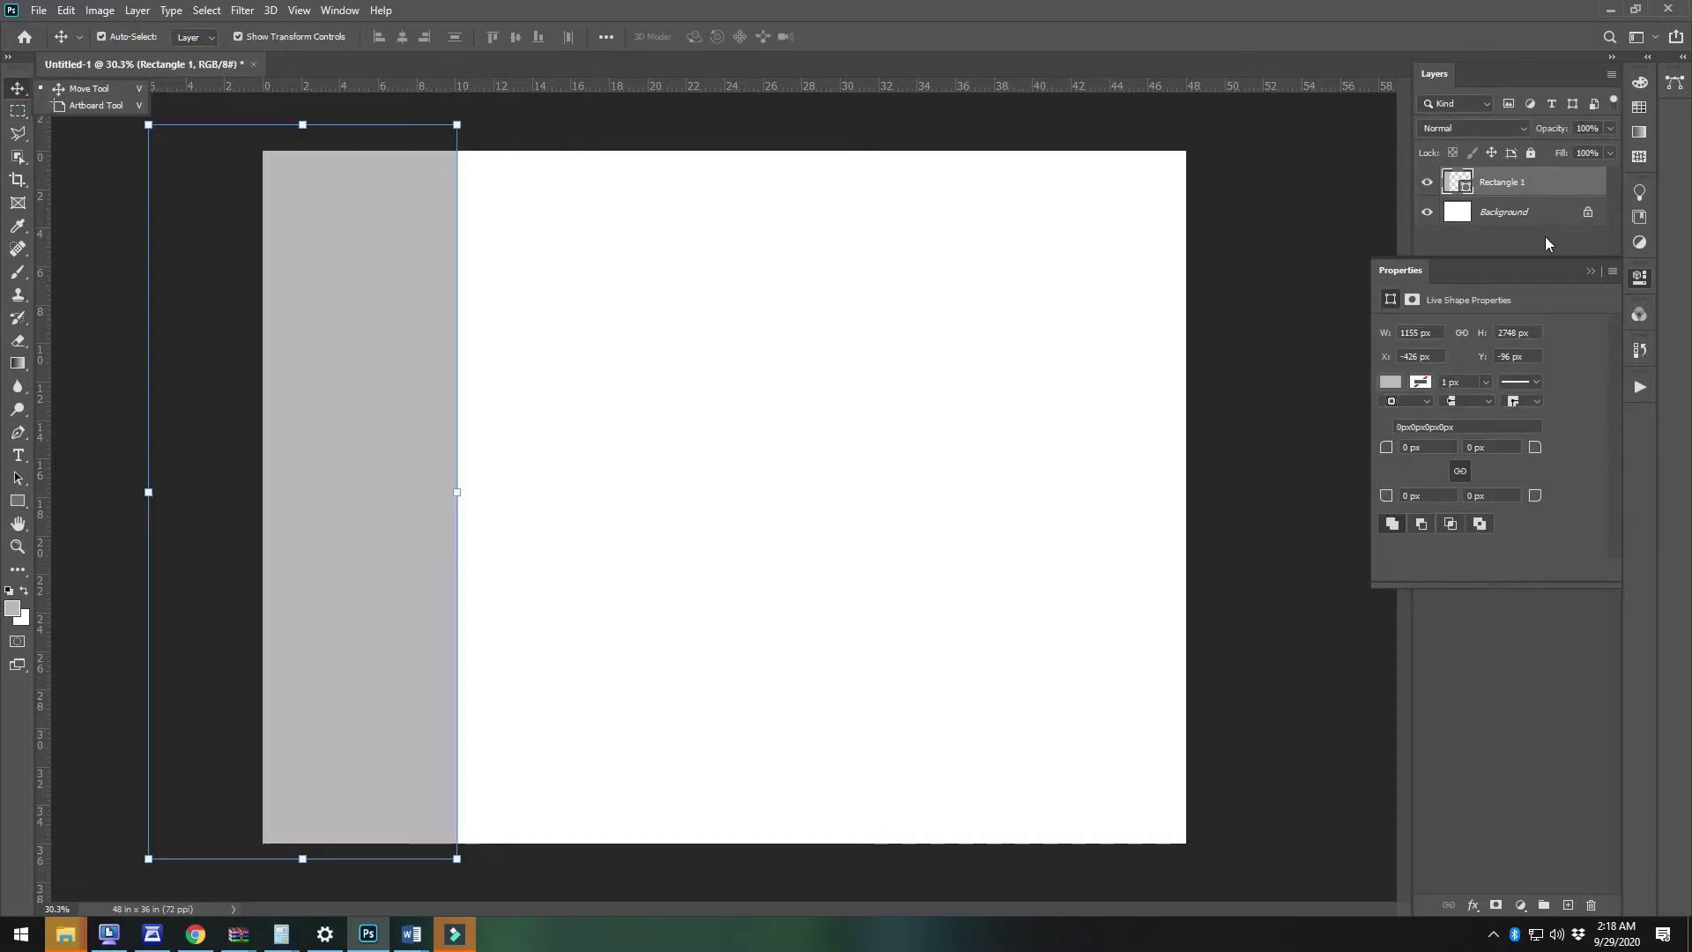
# Apply a yellow (ffeb09) Color Overlay to the grey rectangle
pyautogui.click(1584, 272)
pyautogui.click(1586, 270)
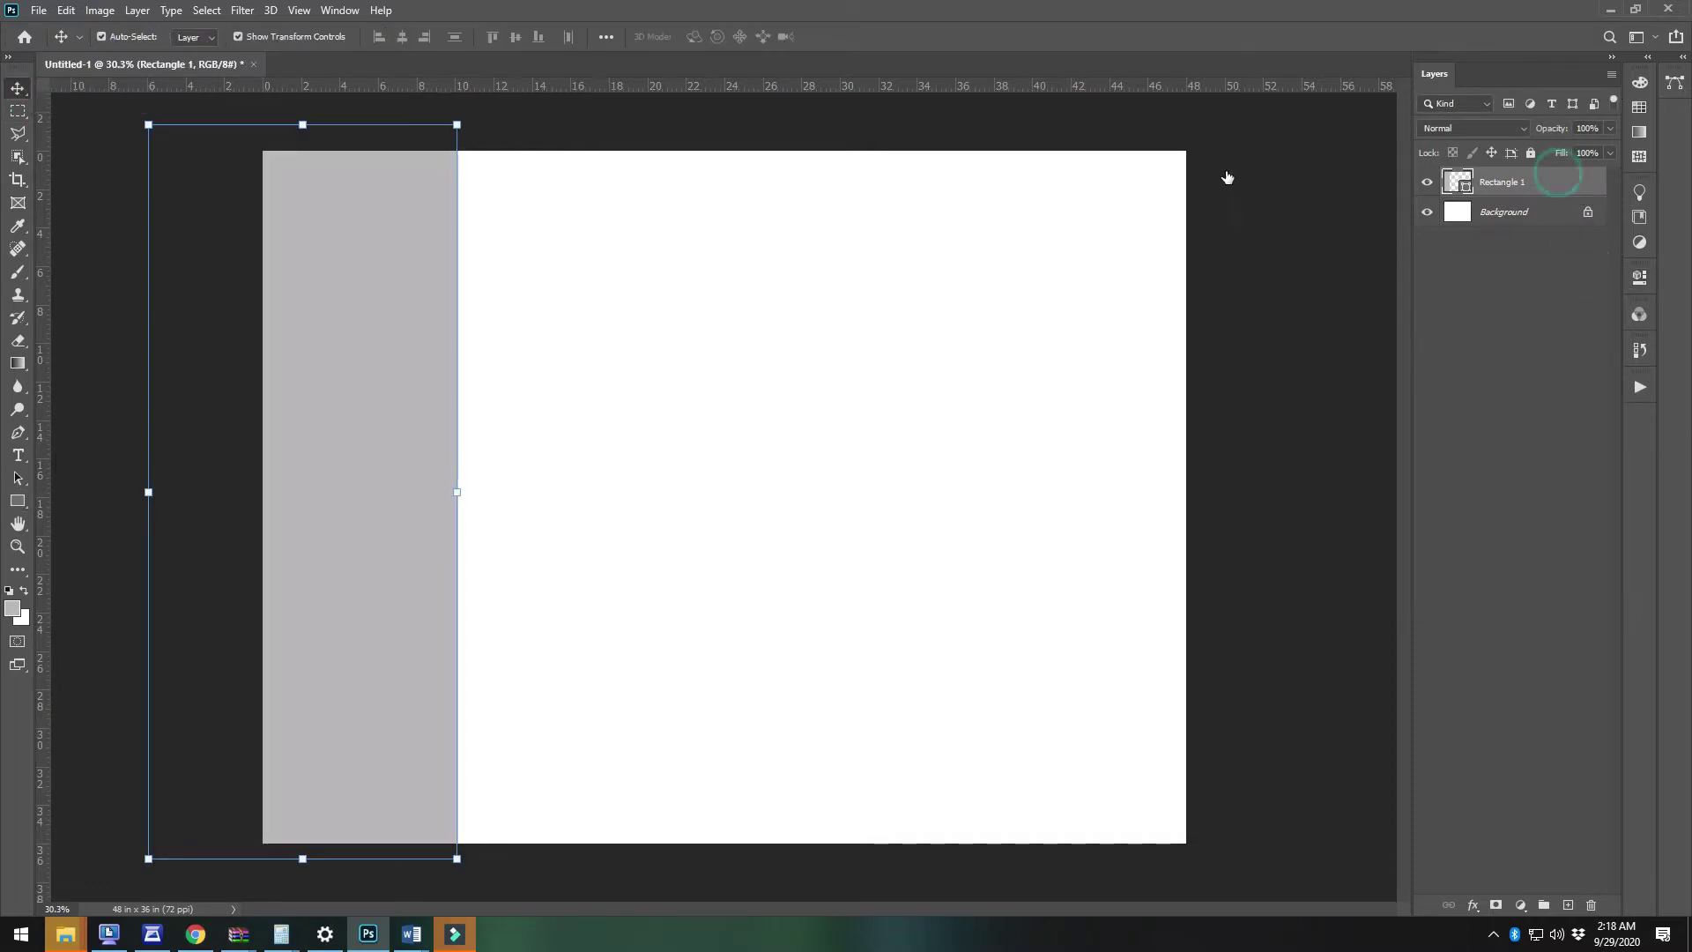
pyautogui.click(188, 607)
pyautogui.click(577, 435)
pyautogui.click(570, 394)
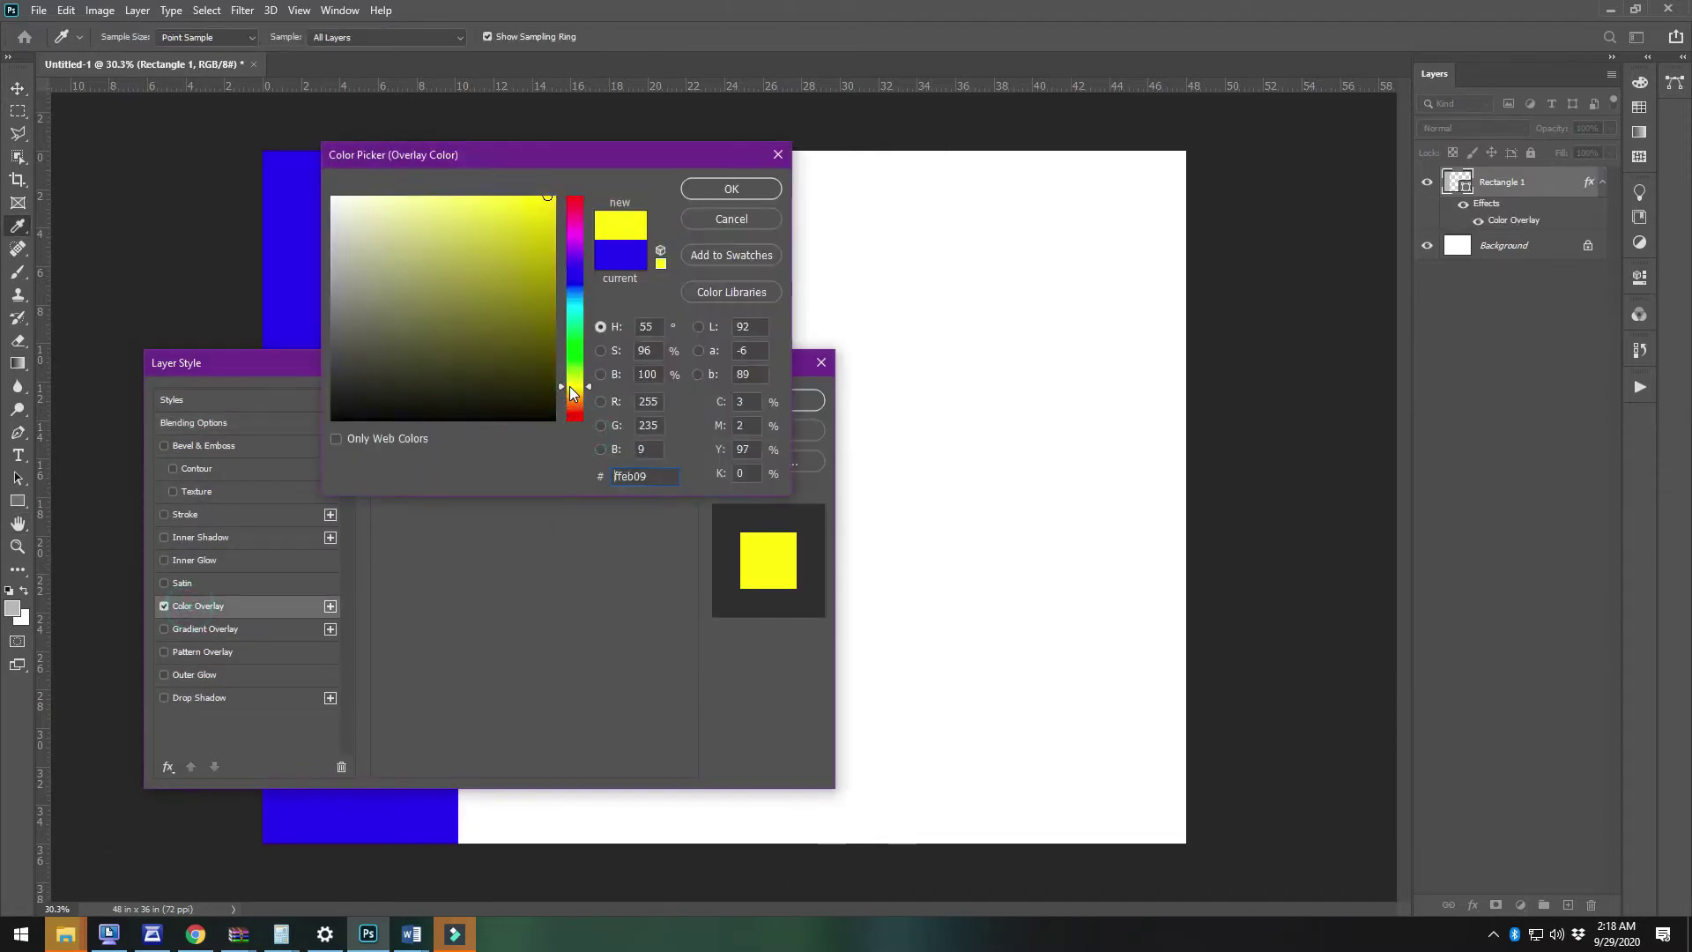
pyautogui.click(706, 188)
pyautogui.click(756, 398)
# Warp the yellow rectangle so its inner edge forms an S-curve and its lower inner corner is pulled up to a point
pyautogui.click(99, 10)
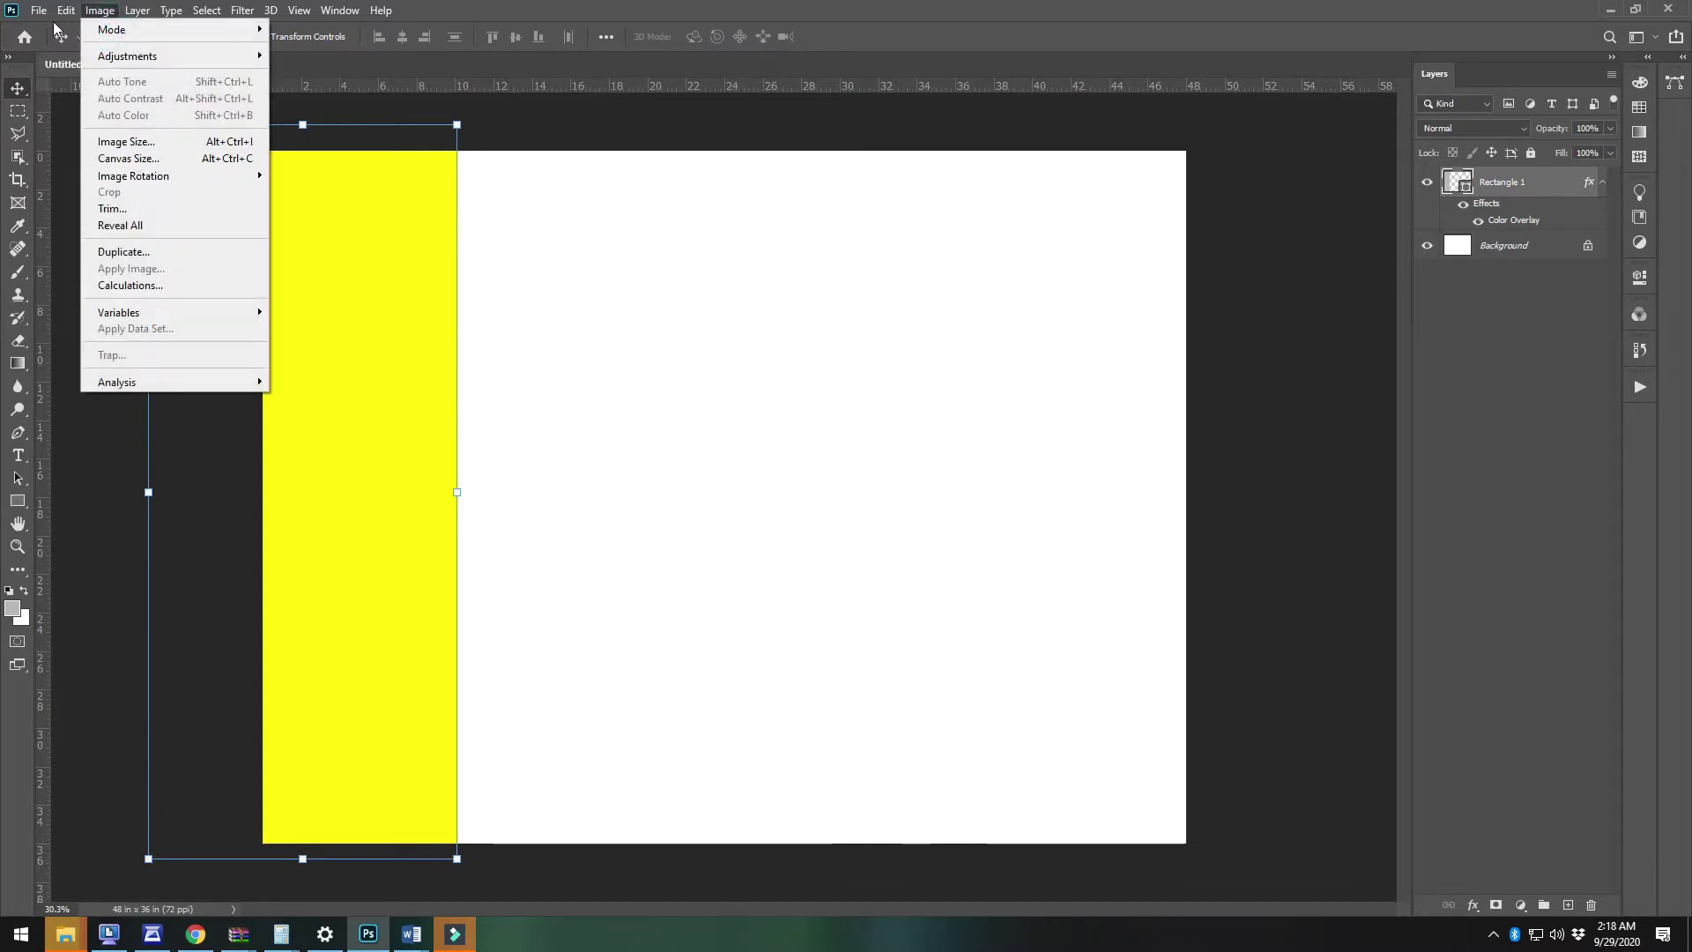
pyautogui.moveTo(66, 9)
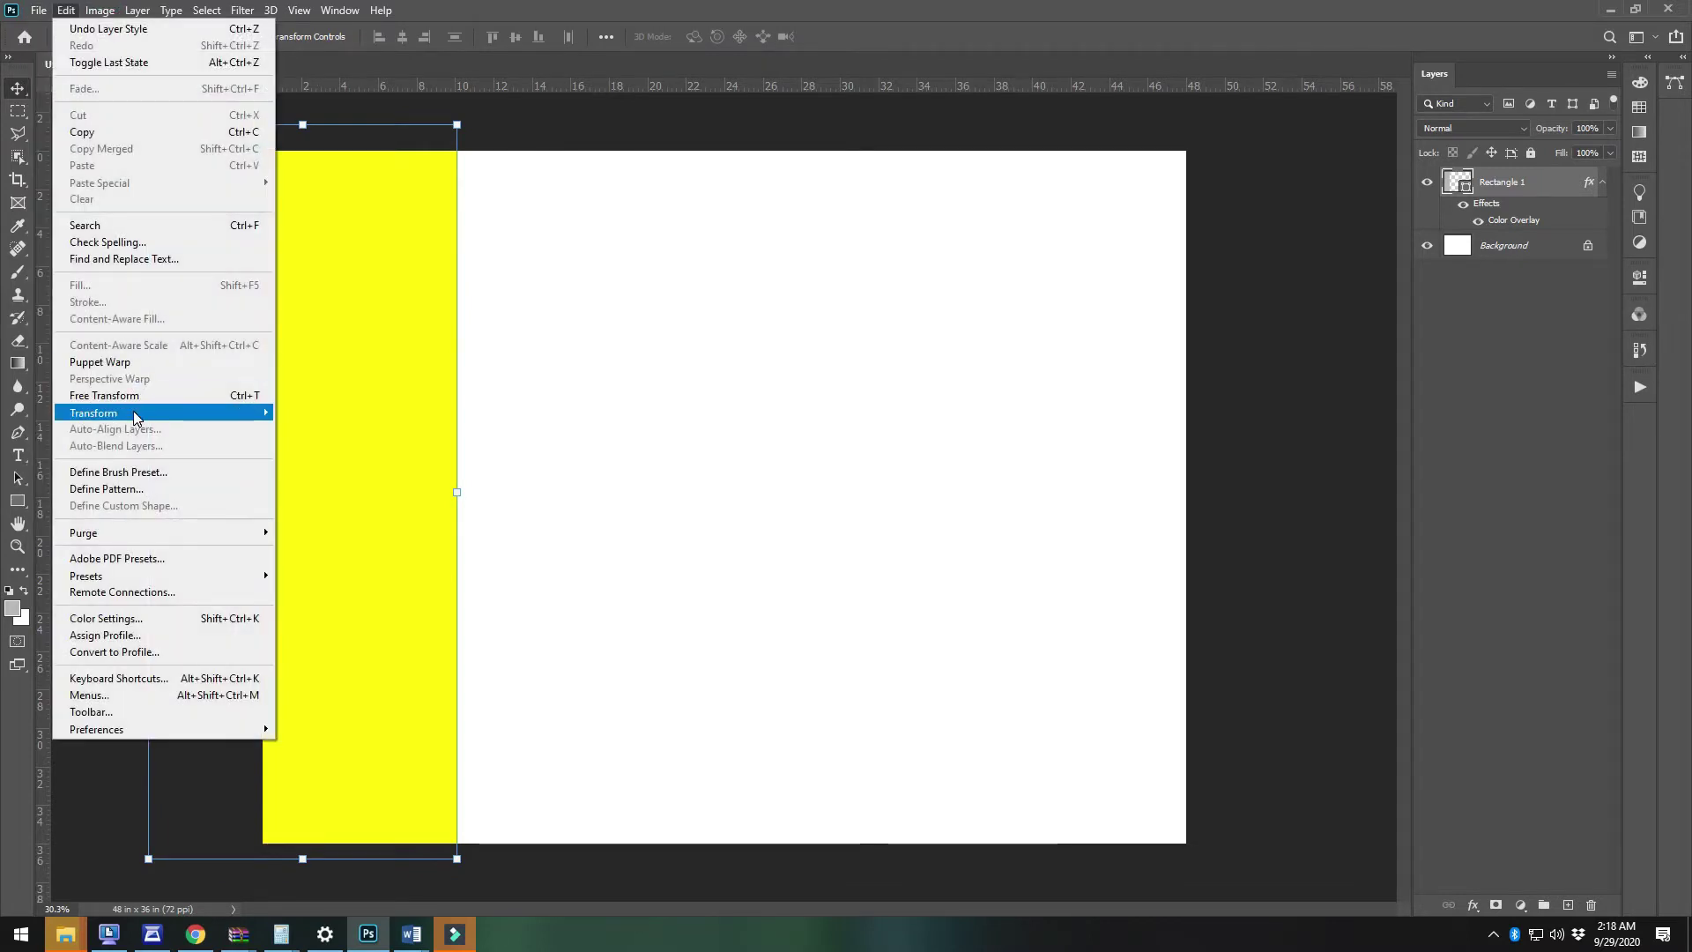
pyautogui.moveTo(134, 413)
pyautogui.click(353, 532)
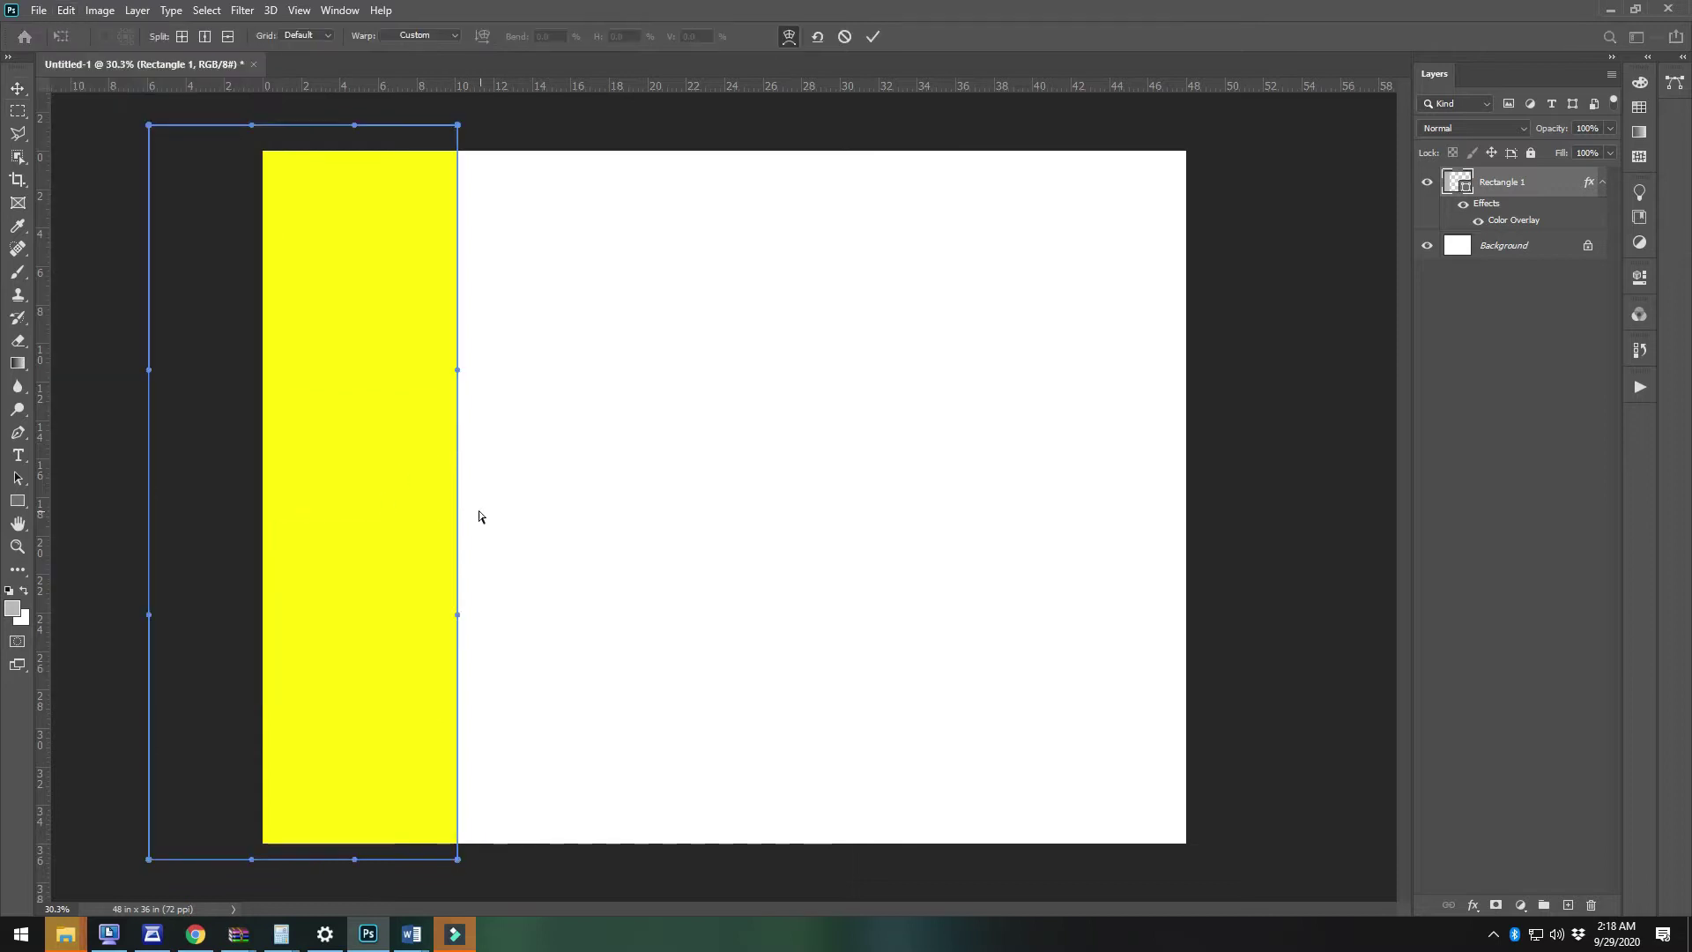
pyautogui.moveTo(459, 371); pyautogui.dragTo(204, 374)
pyautogui.moveTo(459, 866); pyautogui.dragTo(475, 749)
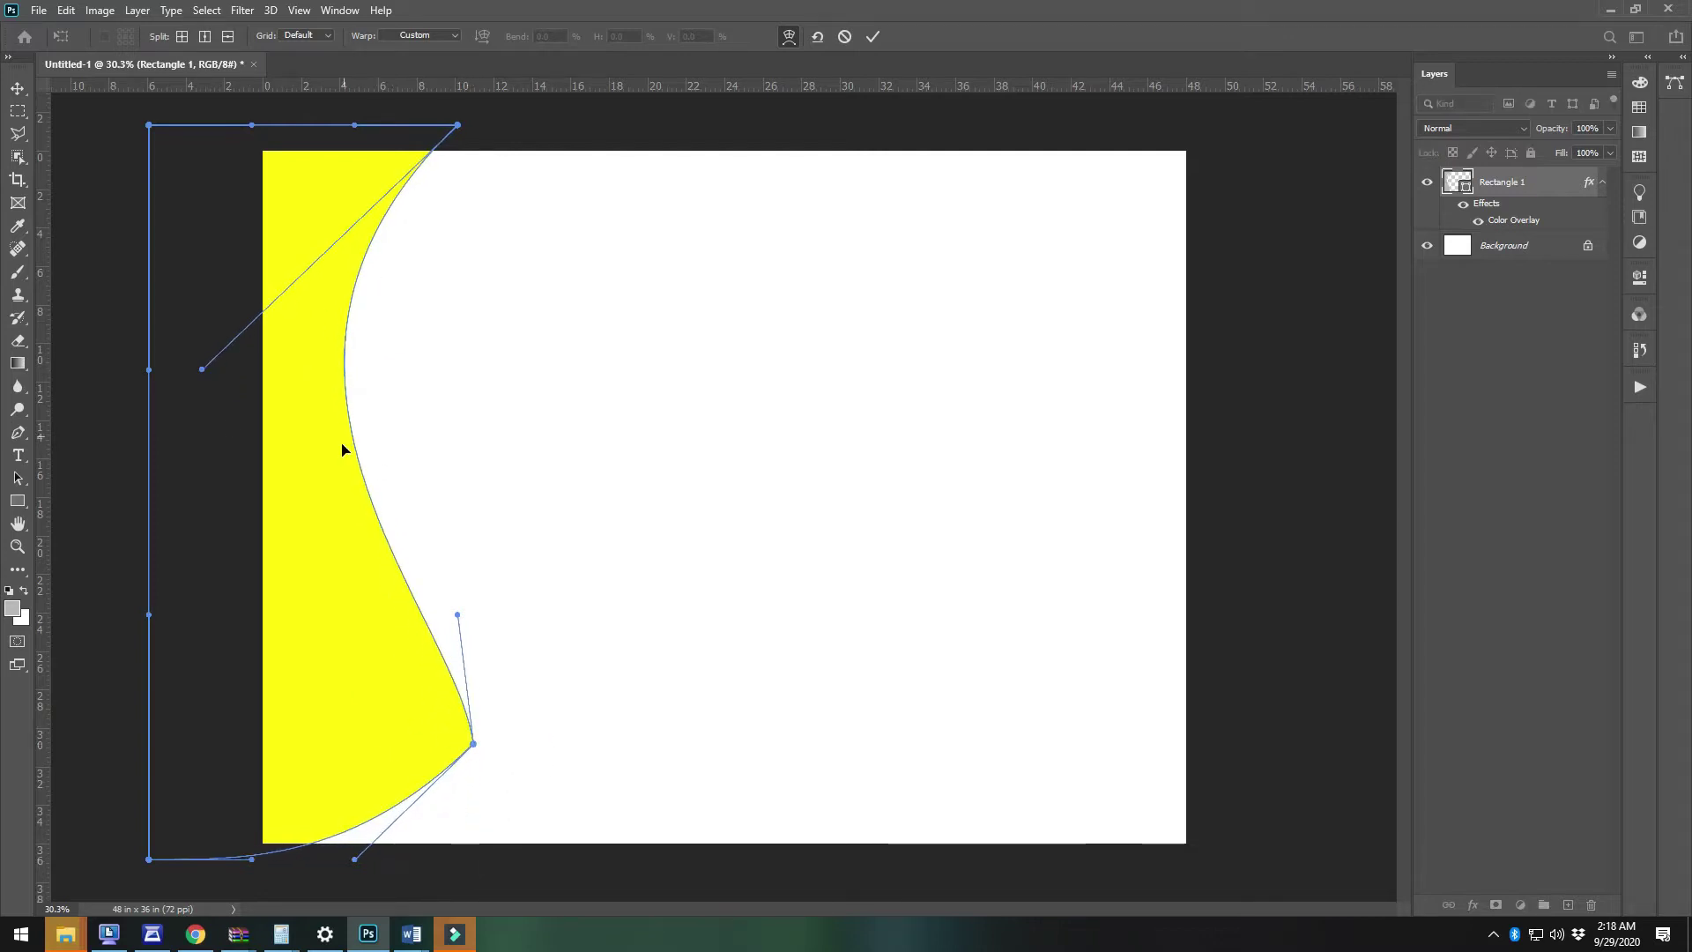
pyautogui.press('Return')
# Duplicate the warped shape slightly toward the canvas's left edge and set the copy's Color Overlay to white
pyautogui.moveTo(340, 483)
pyautogui.mouseDown()
pyautogui.moveTo(367, 515)
pyautogui.moveTo(355, 492)
pyautogui.mouseUp()
pyautogui.keyDown('alt'); pyautogui.moveTo(355, 561); pyautogui.dragTo(266, 544); pyautogui.keyUp('alt')
pyautogui.doubleClick(865, 357)
pyautogui.click(194, 606)
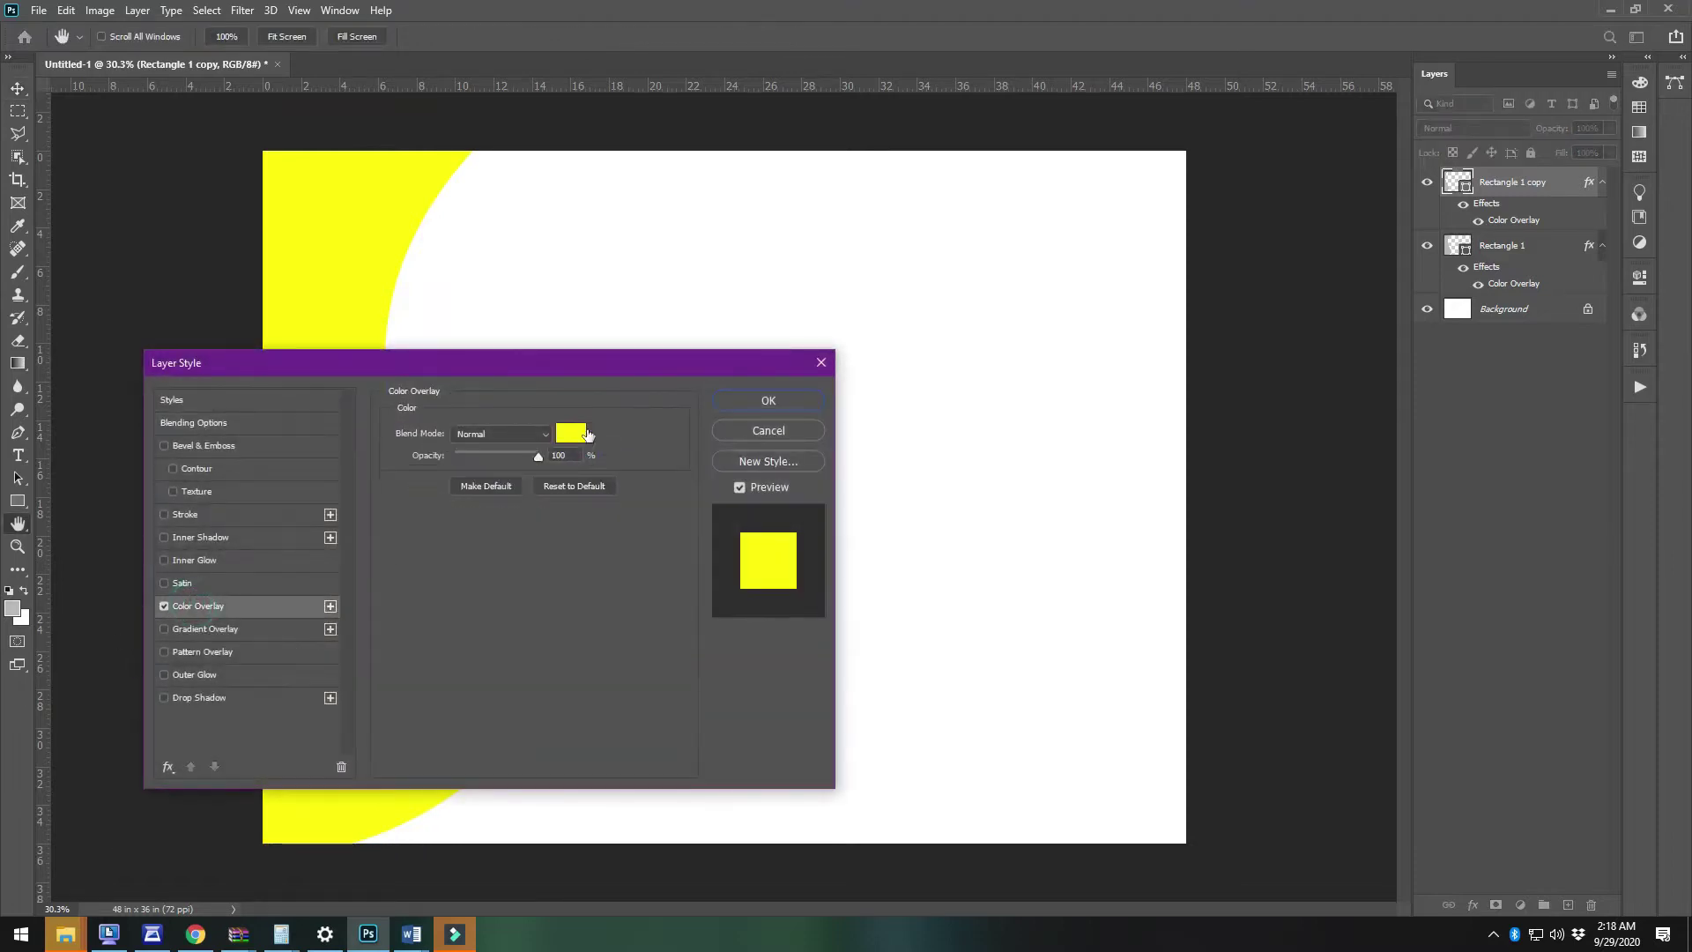
pyautogui.click(577, 432)
pyautogui.click(963, 277)
pyautogui.click(724, 190)
pyautogui.click(790, 394)
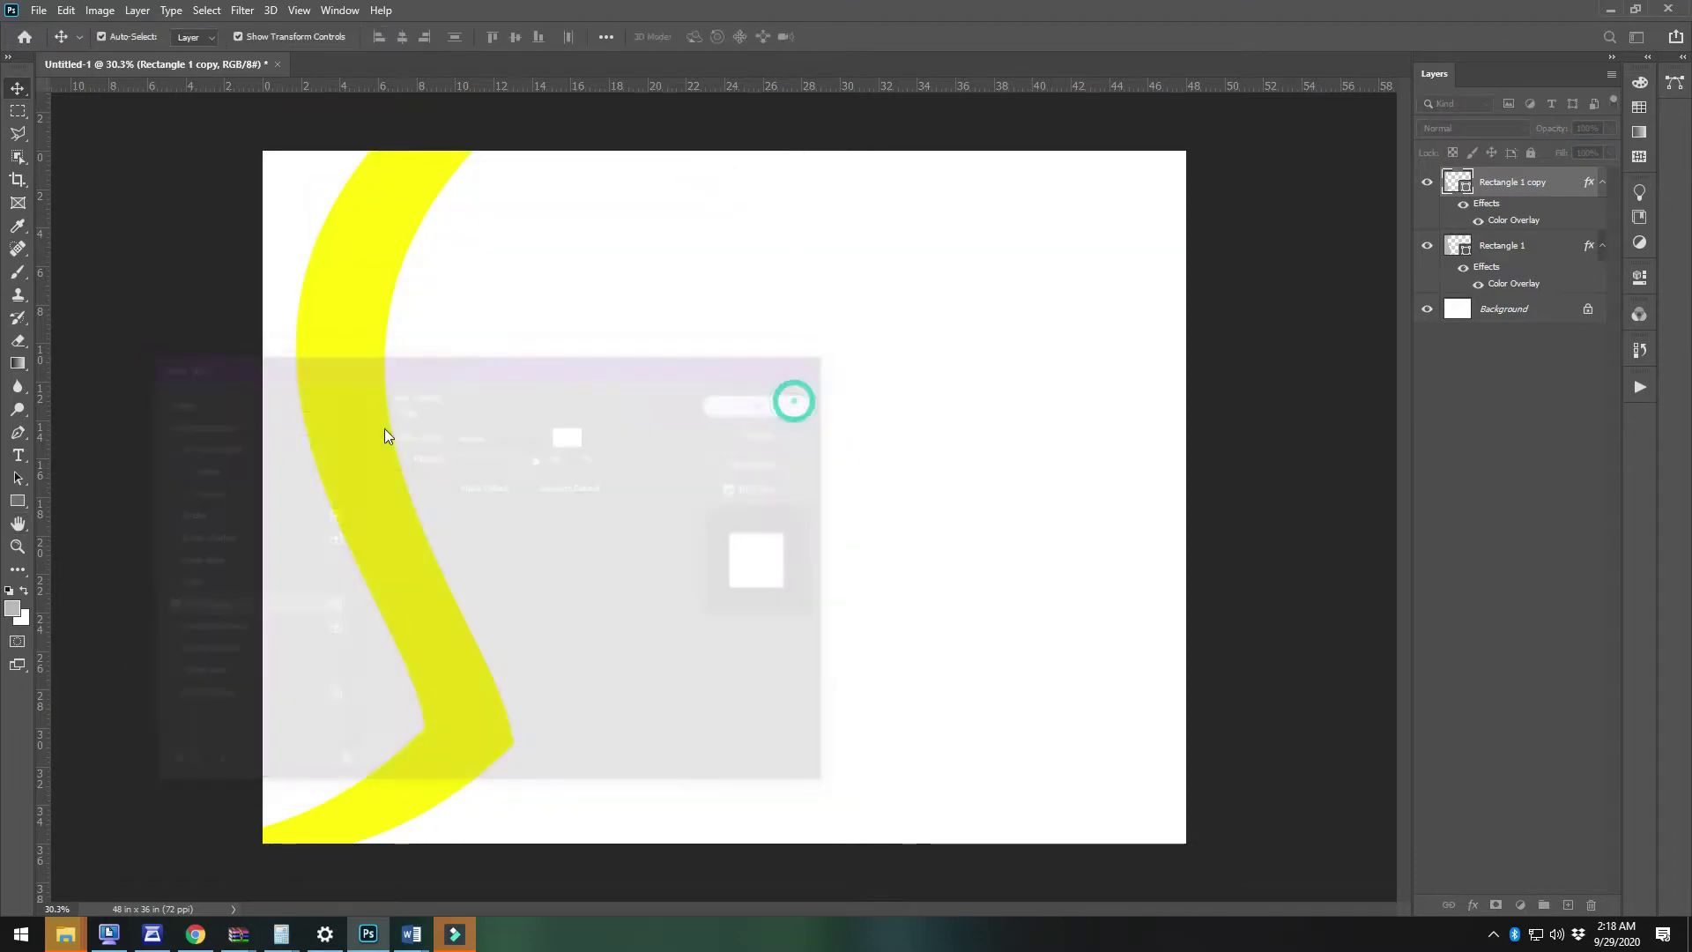
# Nudge the white copy left and slightly down to adjust the width of the visible yellow band
pyautogui.press('Left')
pyautogui.press('Left')
pyautogui.press('Left')
pyautogui.press('Left')
pyautogui.press('Left')
pyautogui.press('Left')
pyautogui.press('Left')
pyautogui.press('Left')
pyautogui.press('Left')
pyautogui.press('Left')
pyautogui.press('Left')
pyautogui.press('Down')
pyautogui.press('Down')
pyautogui.press('Down')
pyautogui.press('Down')
pyautogui.press('Down')
pyautogui.press('Down')
pyautogui.press('Down')
pyautogui.press('Down')
pyautogui.press('Down')
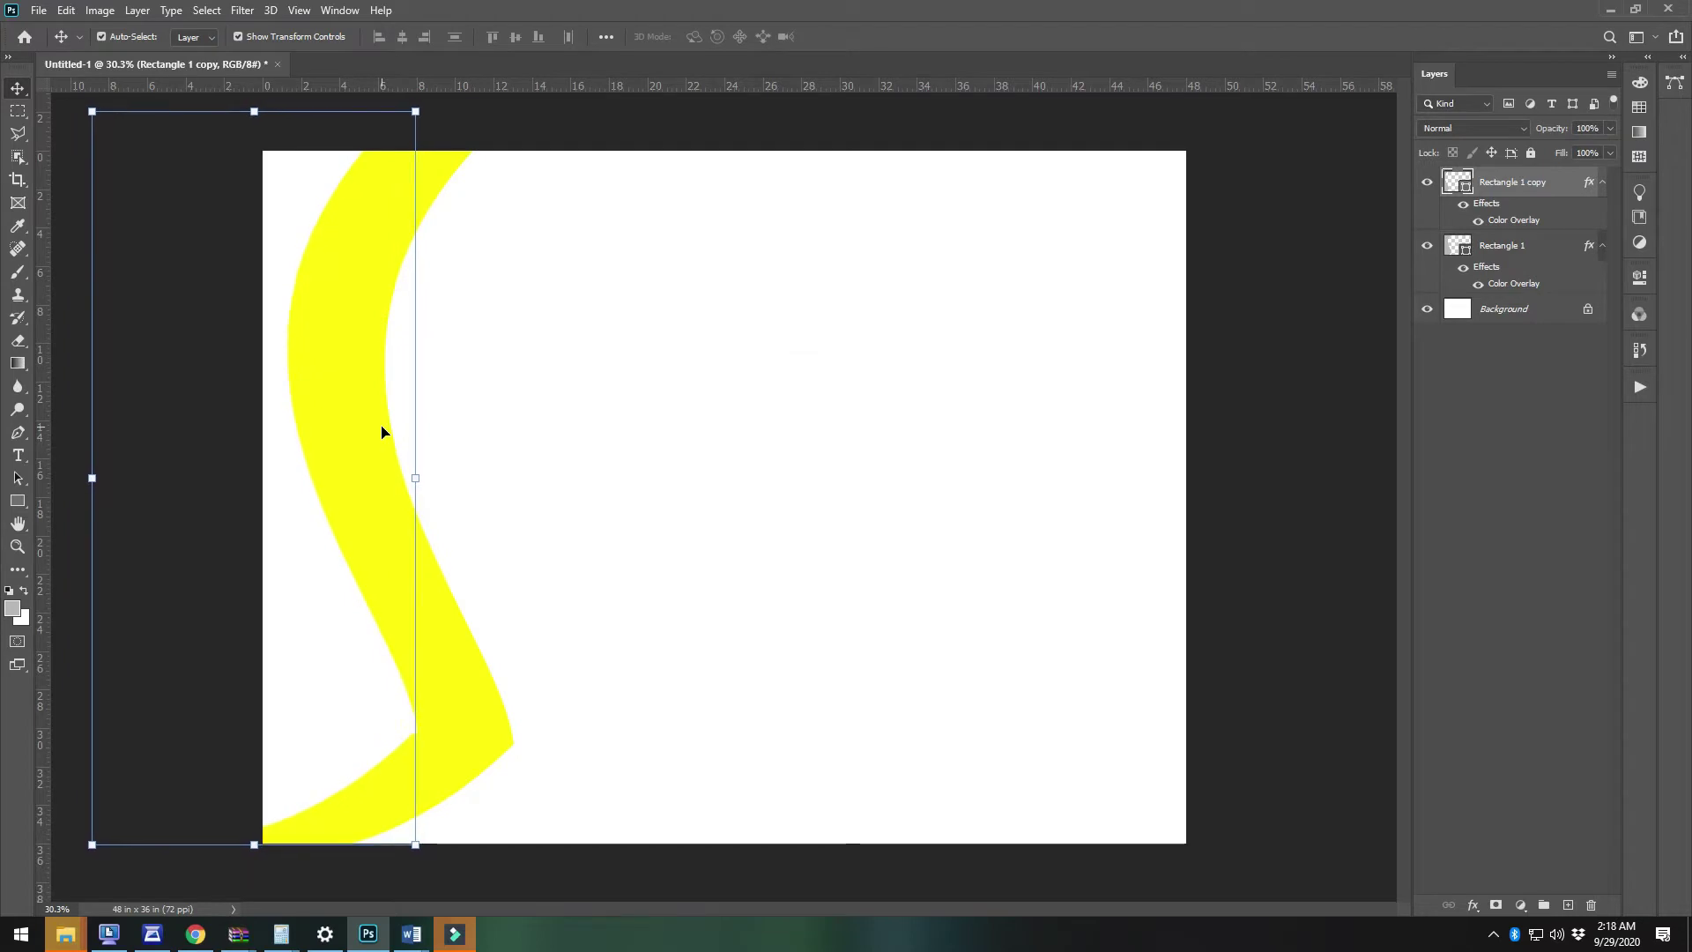
# Draw an ellipse about 425 by 544 px over the lower part of the yellow band
pyautogui.click(24, 507)
pyautogui.click(74, 537)
pyautogui.scroll(5, 398, 886)
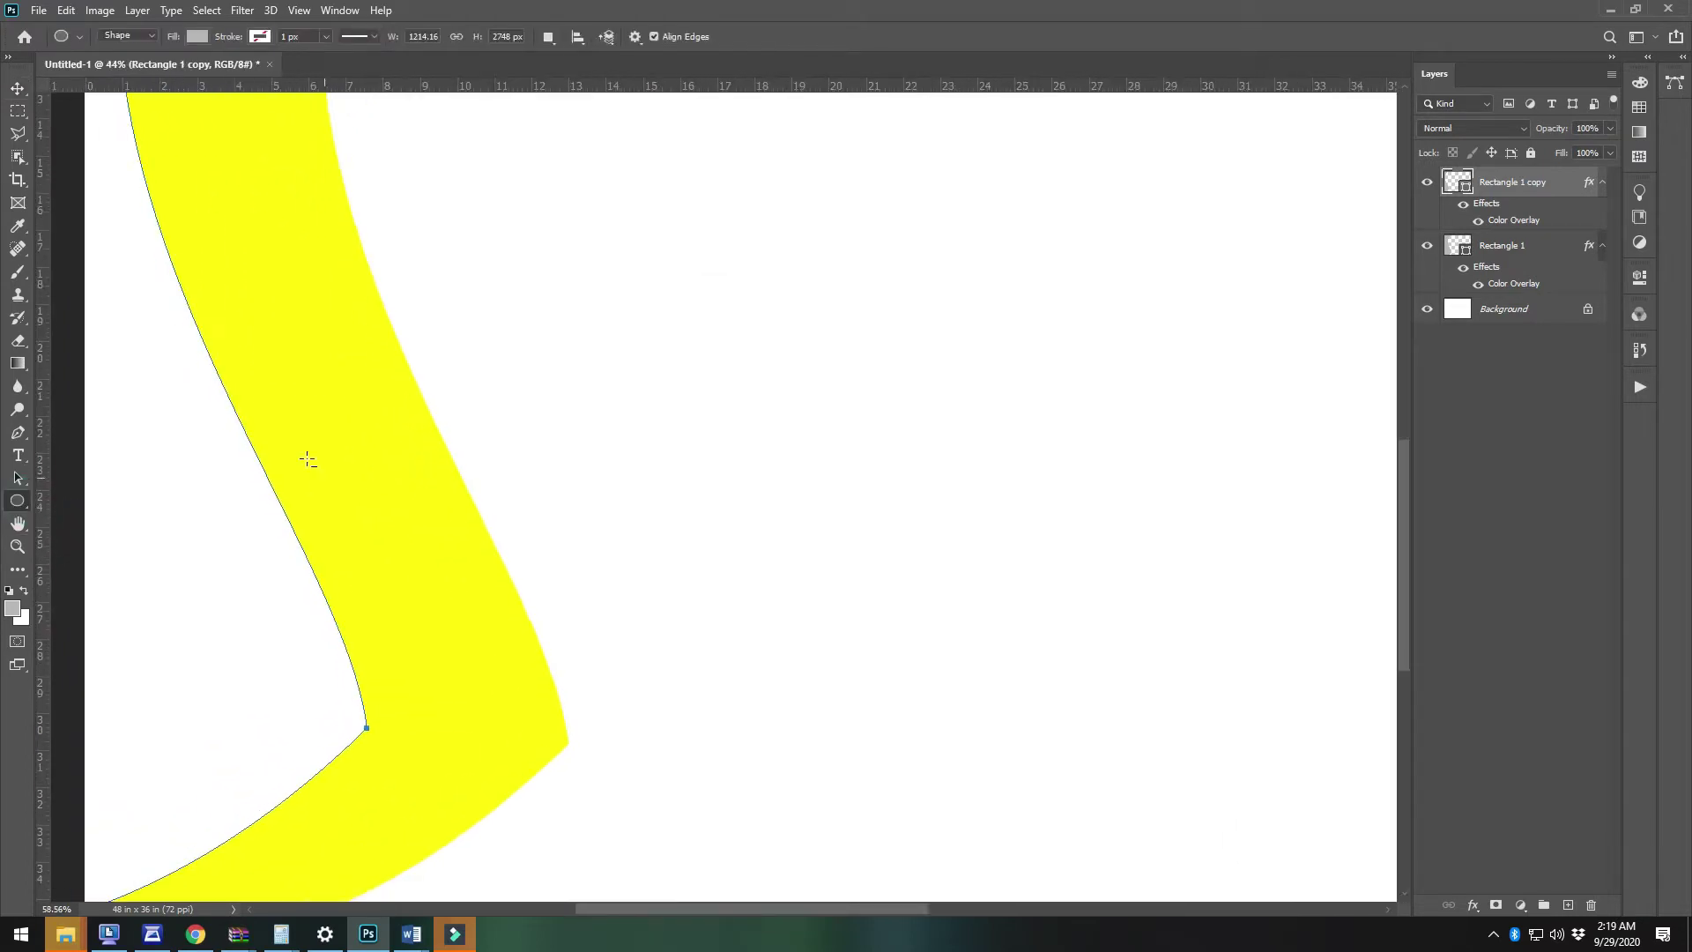
pyautogui.moveTo(438, 620); pyautogui.dragTo(509, 763)
pyautogui.click(25, 88)
pyautogui.scroll(1, 543, 706)
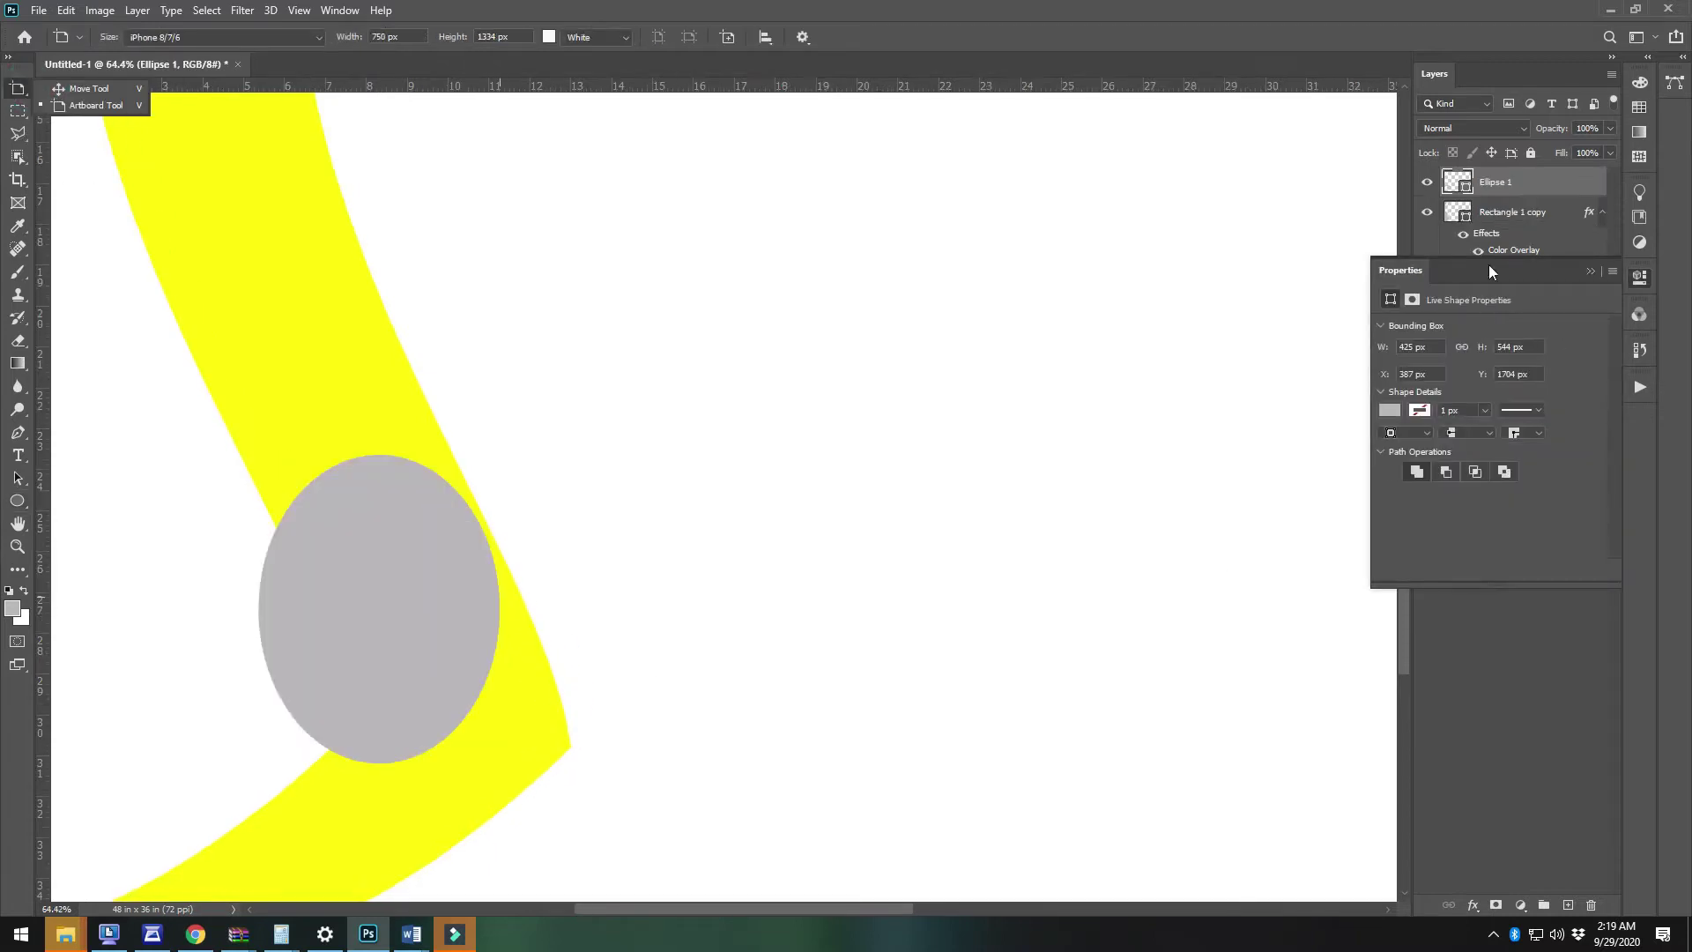
pyautogui.click(1595, 278)
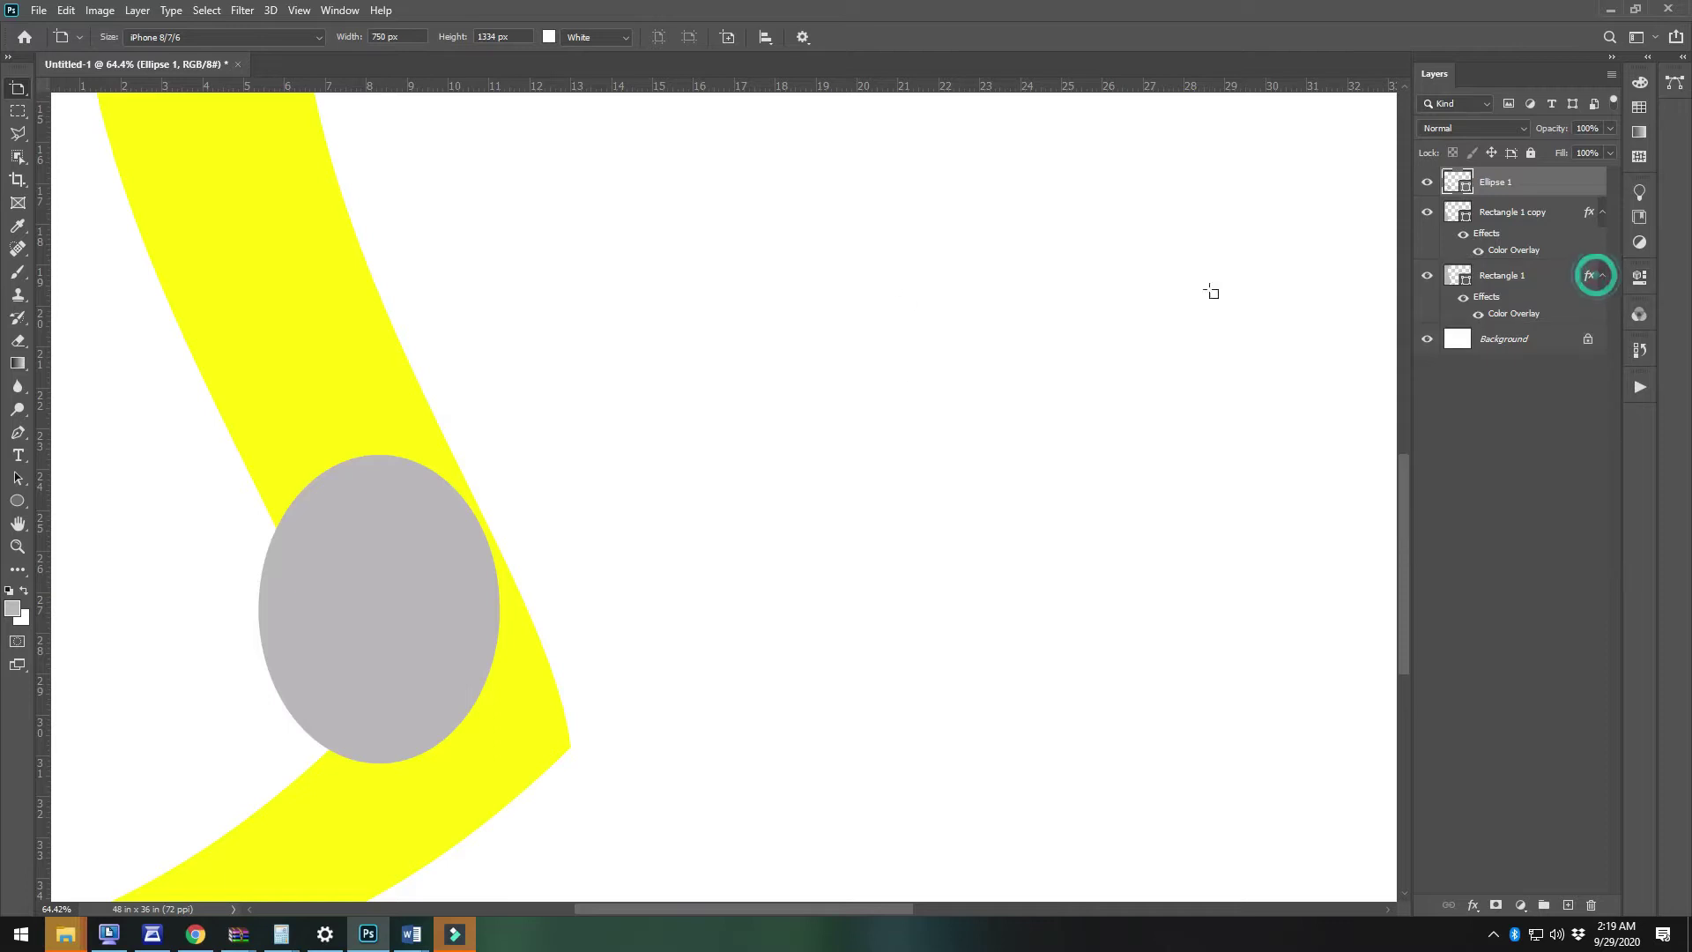
# Copy the yellow Color Overlay onto the ellipse, then move and tilt it to follow the band
pyautogui.moveTo(1532, 199); pyautogui.dragTo(1530, 185)
pyautogui.press('v')
pyautogui.click(464, 608)
pyautogui.moveTo(417, 653); pyautogui.dragTo(522, 708)
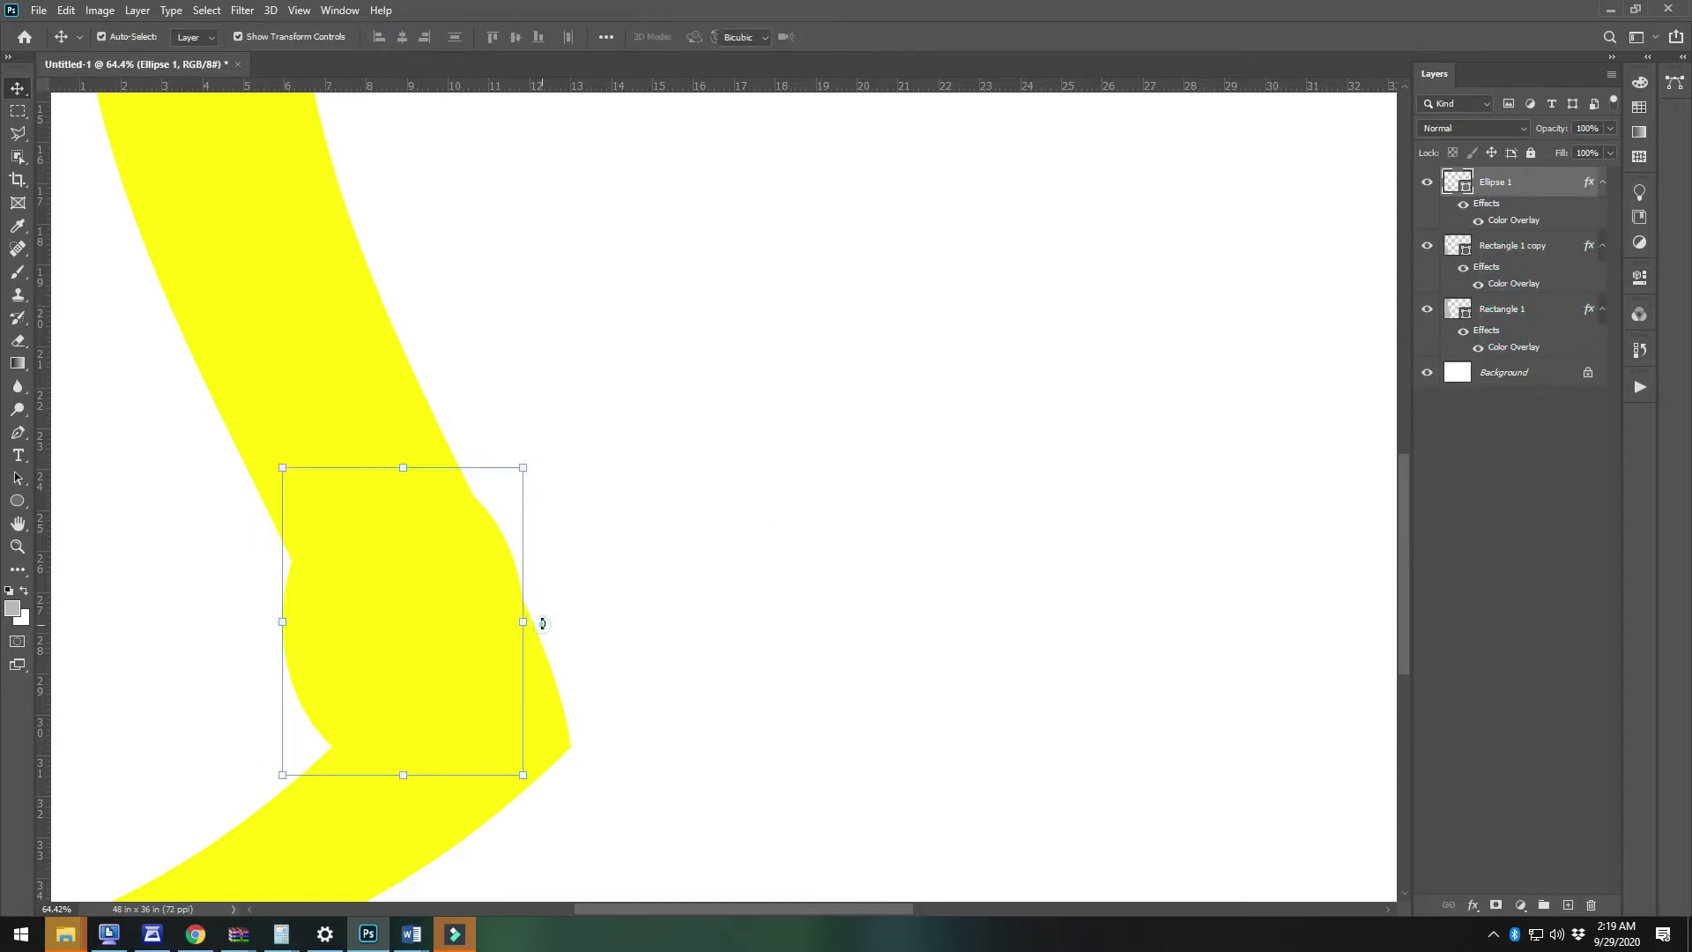
pyautogui.moveTo(542, 623); pyautogui.dragTo(545, 575)
pyautogui.press('Escape')
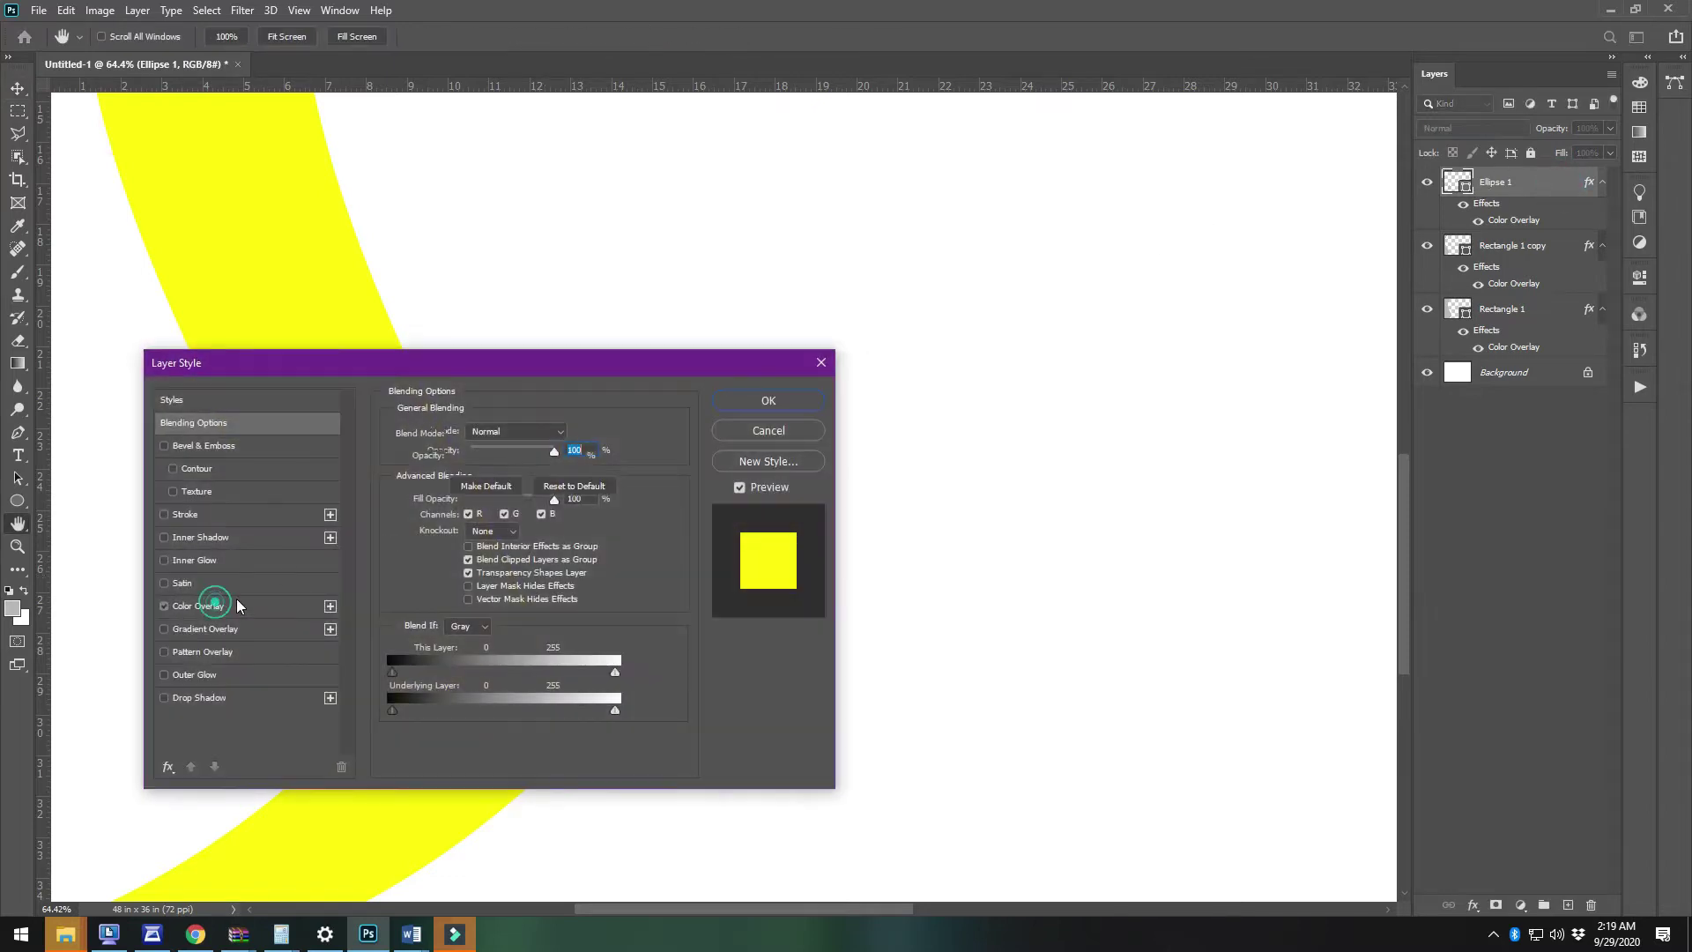
# Change the ellipse's Color Overlay to red (ff0000)
pyautogui.click(199, 605)
pyautogui.click(574, 426)
pyautogui.moveTo(589, 225); pyautogui.dragTo(577, 199)
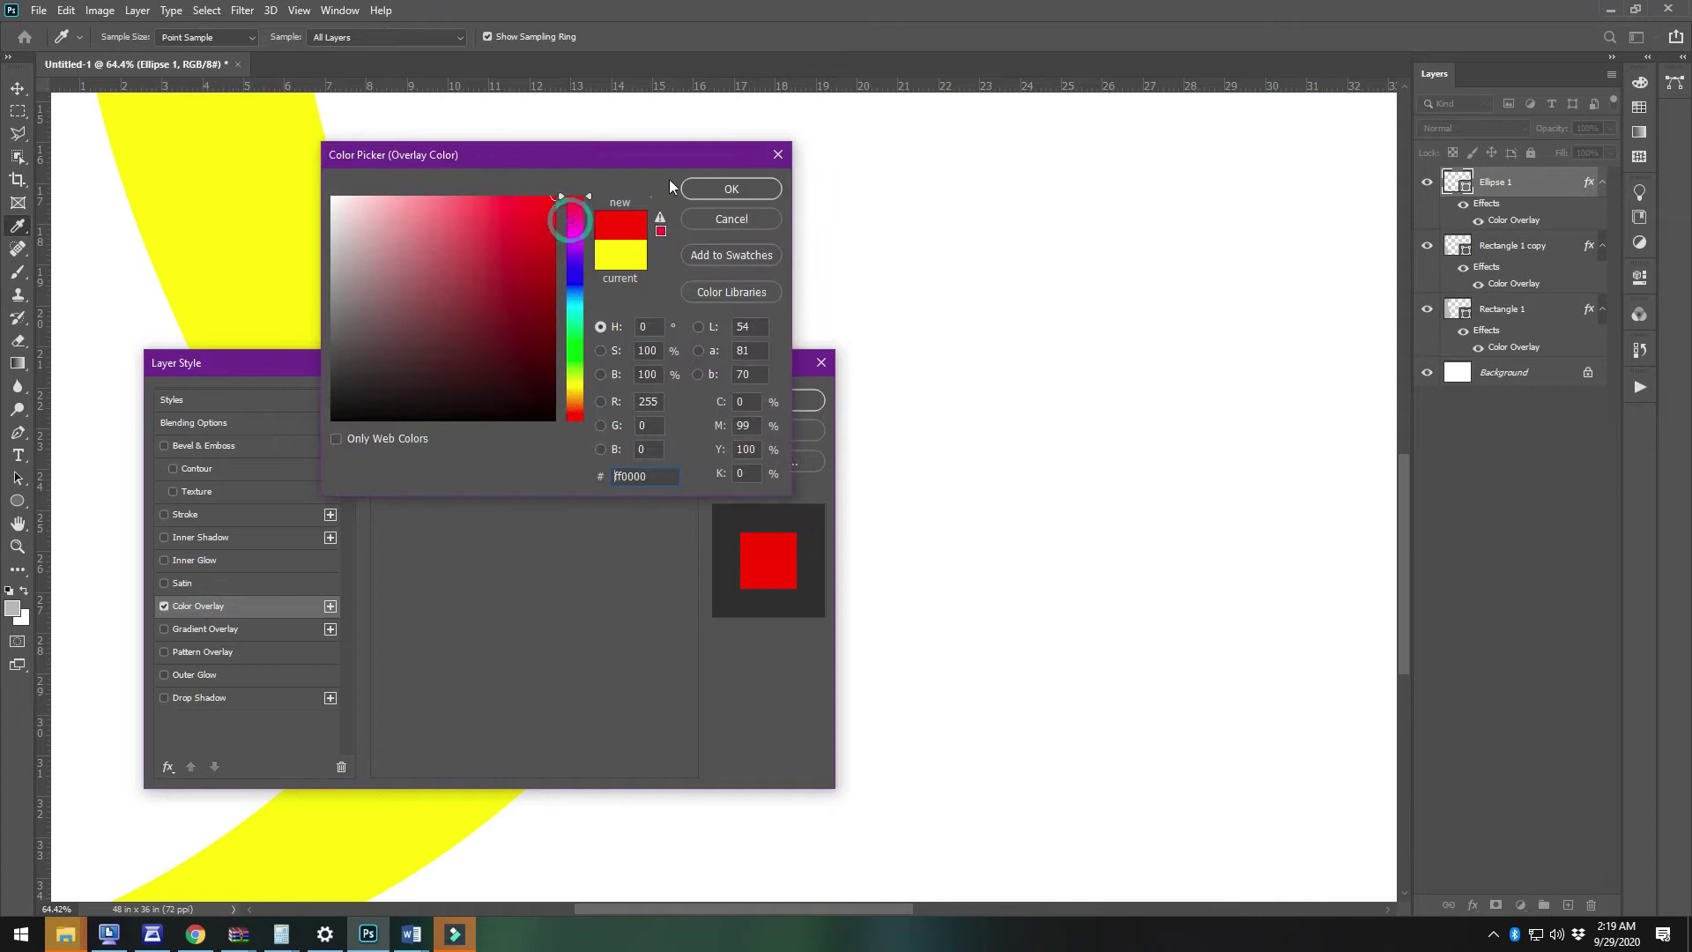
pyautogui.click(714, 190)
pyautogui.click(768, 400)
# Scale the red ellipse down to about 80% to match the width of the yellow band
pyautogui.scroll(3, 420, 692)
pyautogui.moveTo(473, 712)
pyautogui.mouseDown()
pyautogui.moveTo(458, 710)
pyautogui.moveTo(474, 706)
pyautogui.mouseUp()
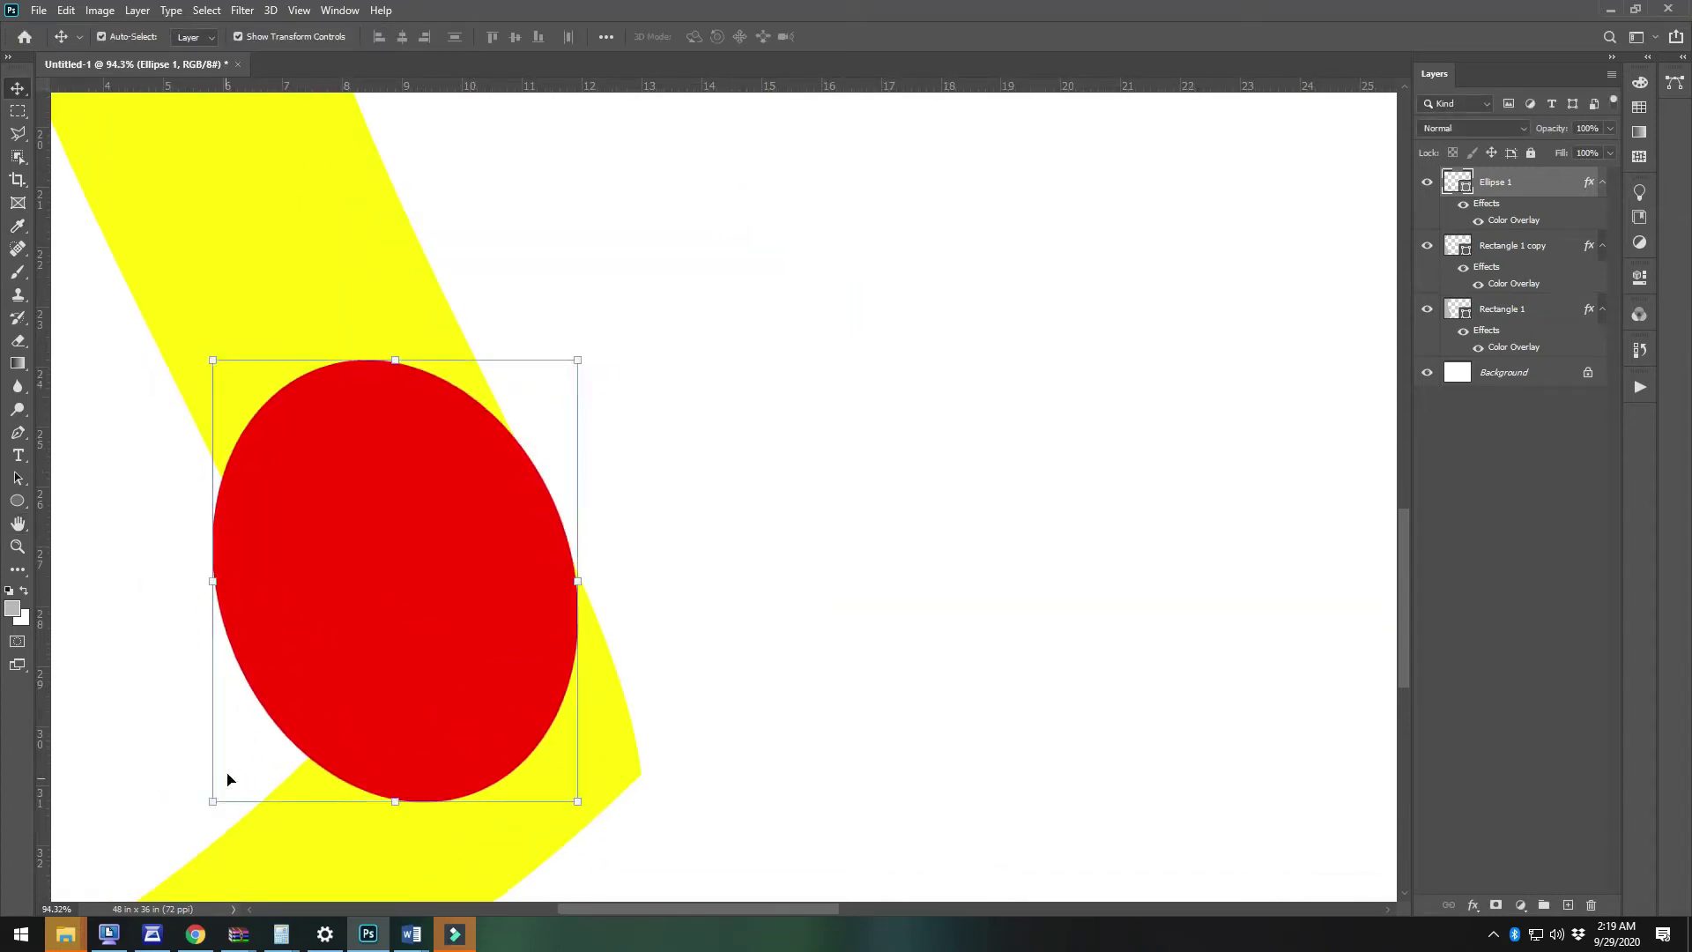
pyautogui.moveTo(213, 804); pyautogui.dragTo(259, 743)
pyautogui.scroll(3, 620, 490)
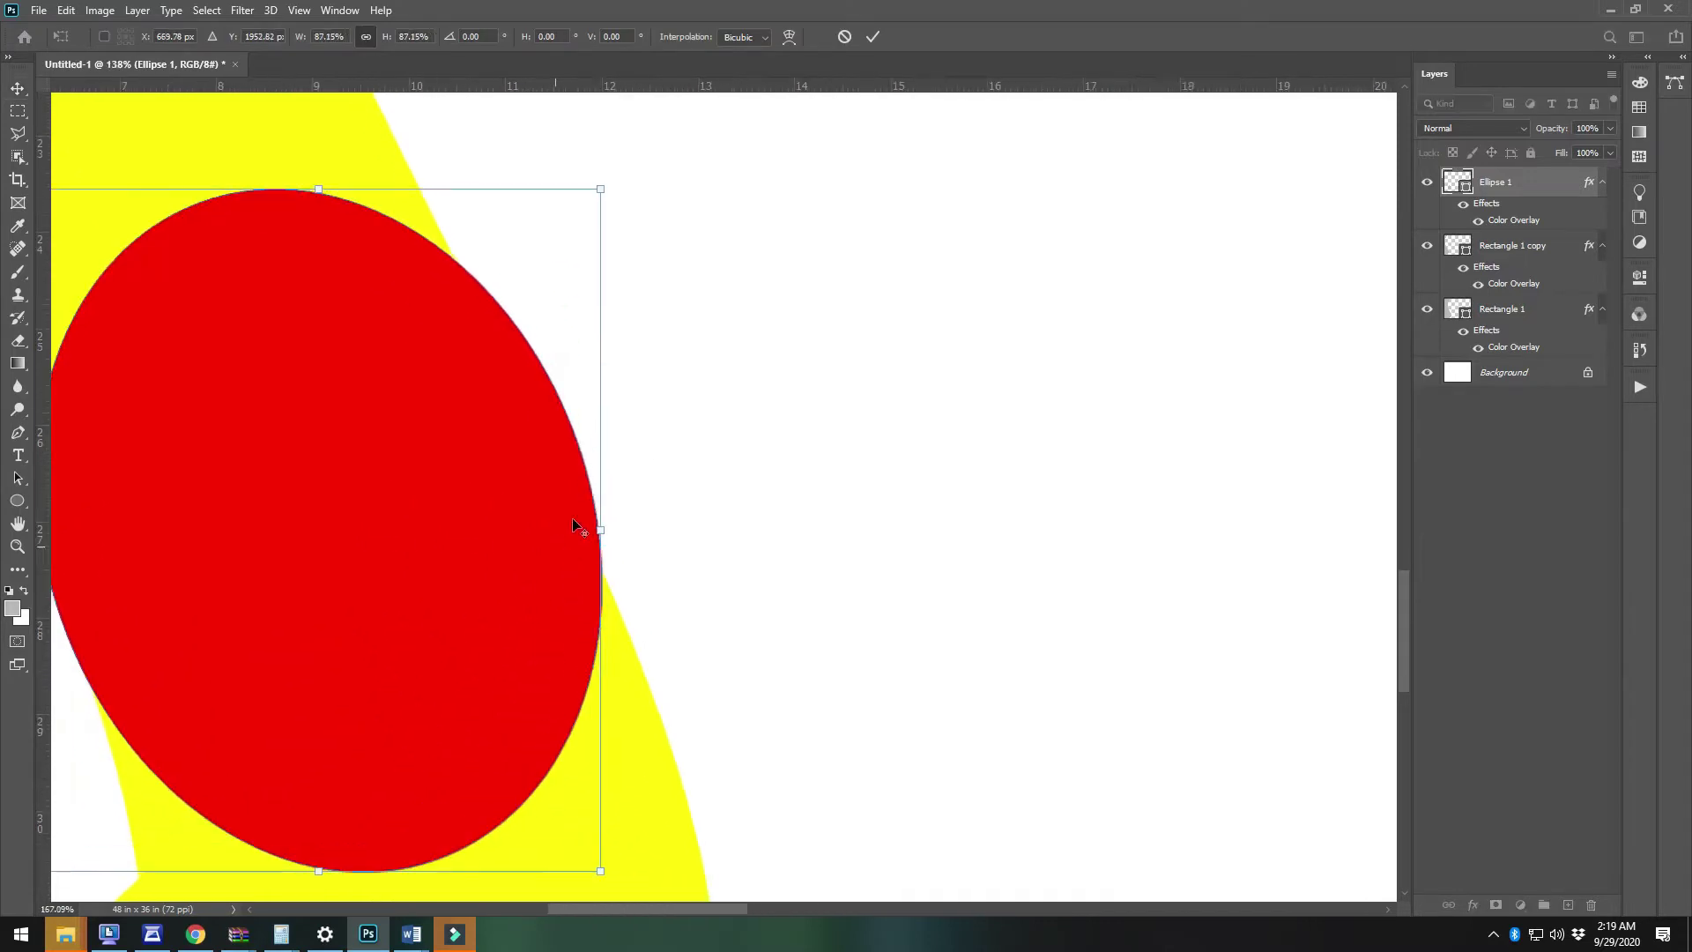
pyautogui.moveTo(600, 527); pyautogui.dragTo(534, 551)
pyautogui.press('space')
pyautogui.moveTo(475, 608); pyautogui.dragTo(761, 588)
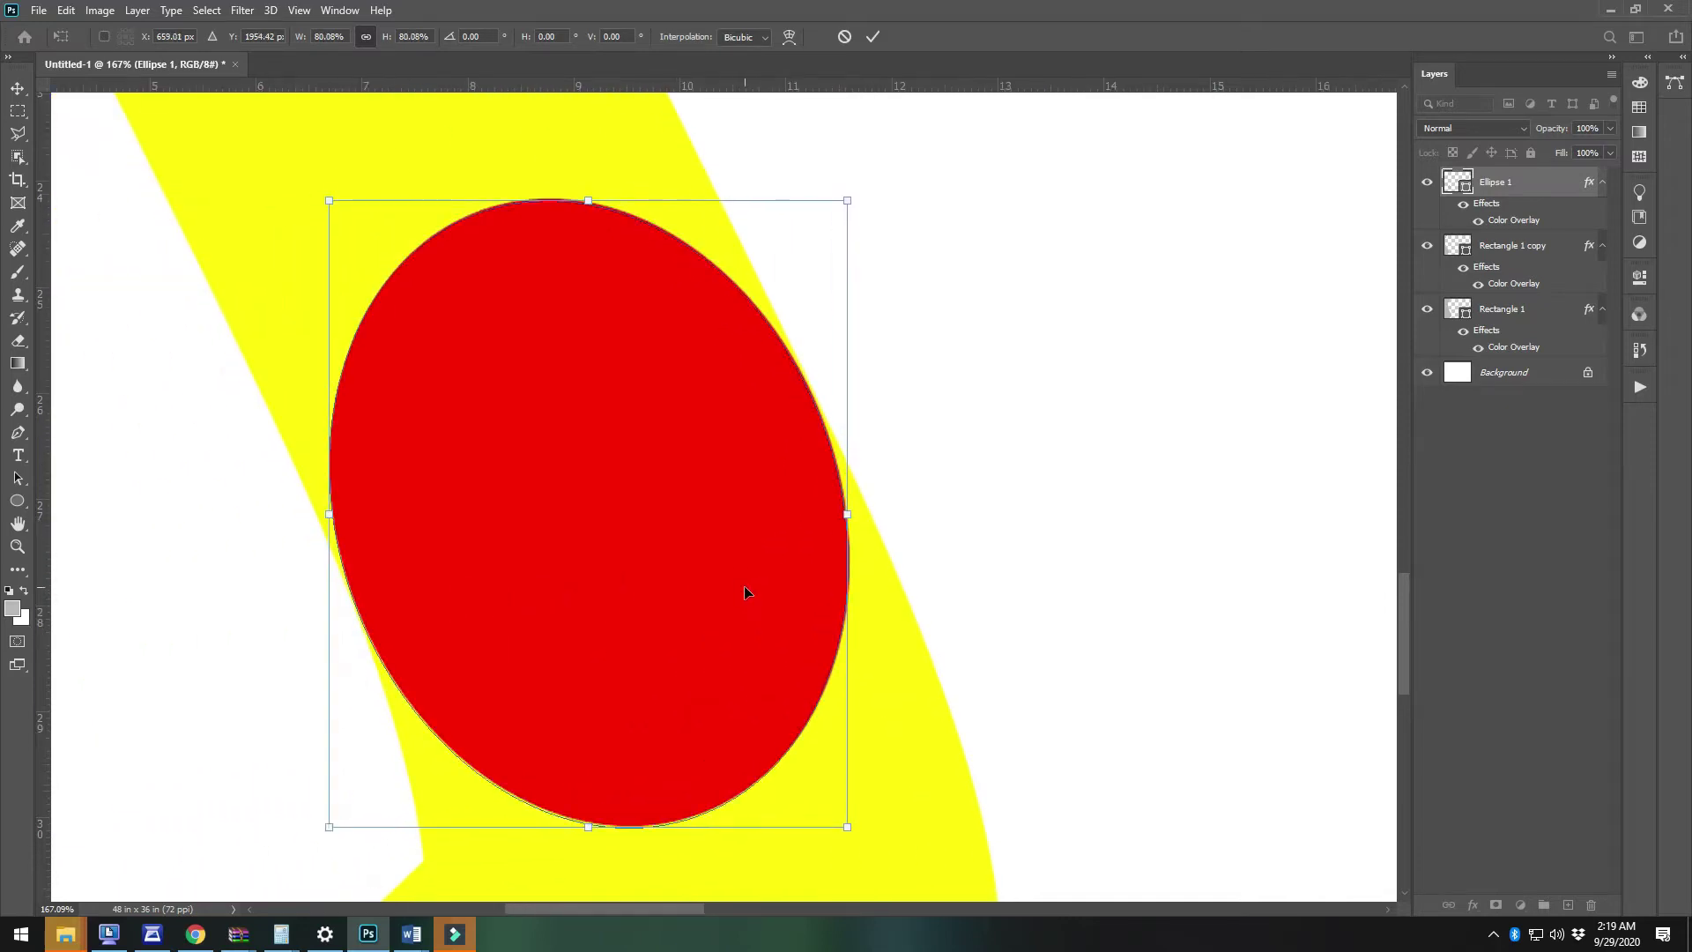
# Fine-tune the red ellipse to about 81% and nudge it until both sides meet the band's edges
pyautogui.press('Down')
pyautogui.press('Down')
pyautogui.press('Down')
pyautogui.moveTo(849, 517); pyautogui.dragTo(854, 513)
pyautogui.scroll(8, 432, 652)
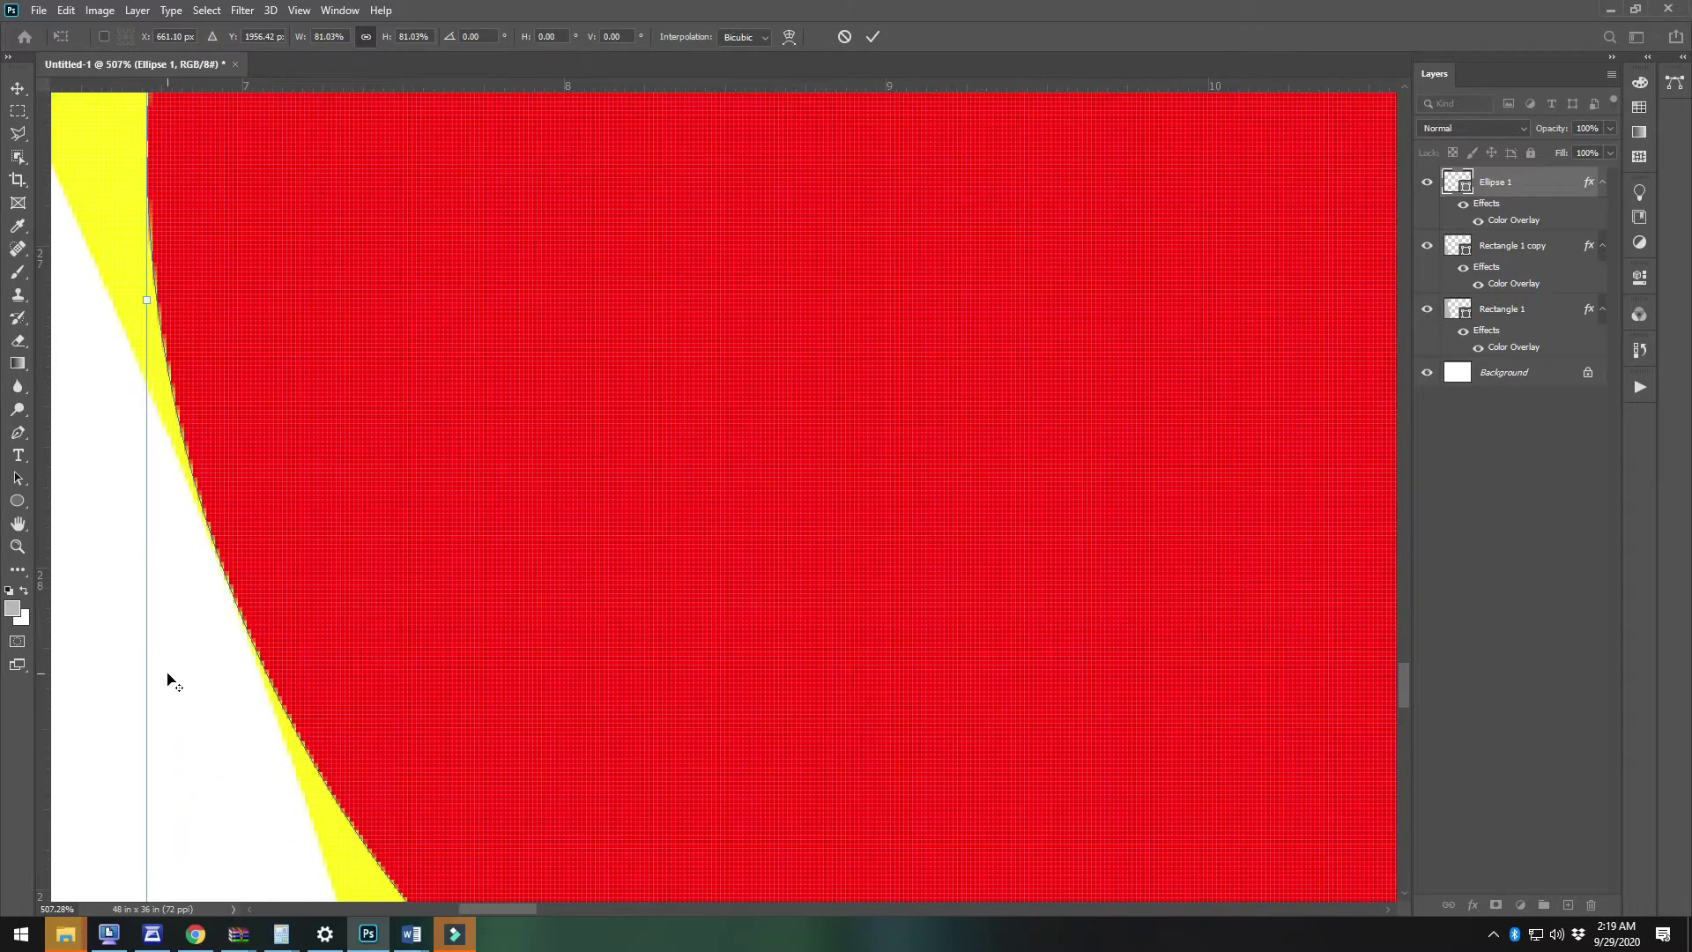
pyautogui.scroll(-8, 479, 581)
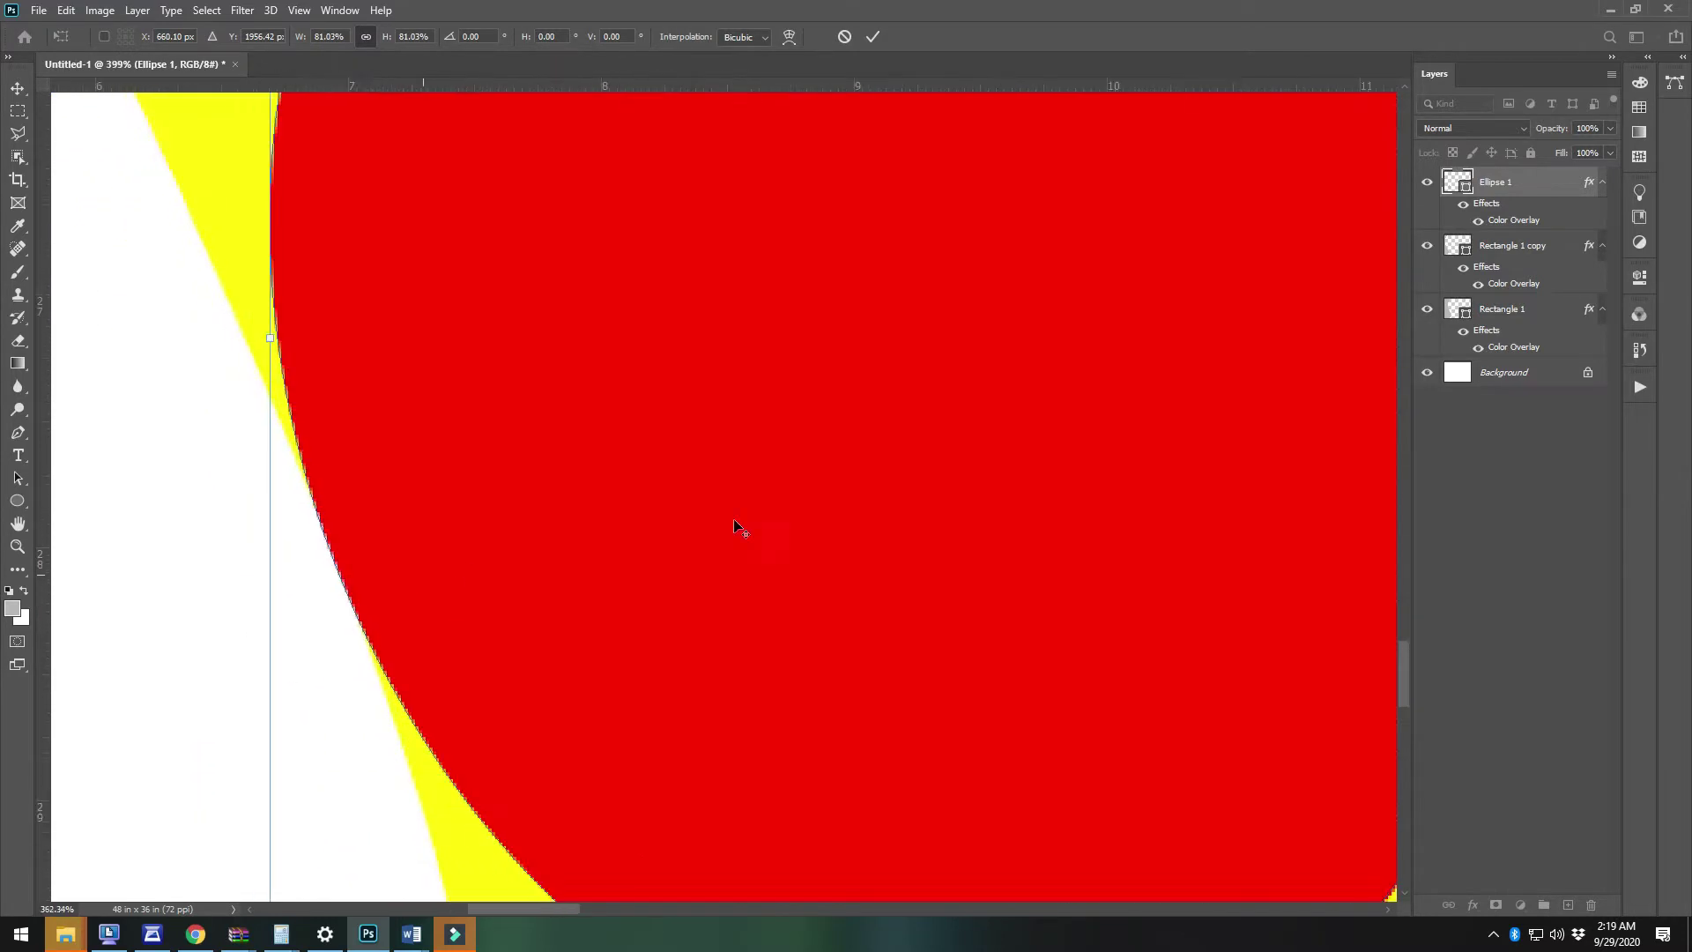
pyautogui.scroll(4, 1004, 294)
pyautogui.scroll(7, 1012, 436)
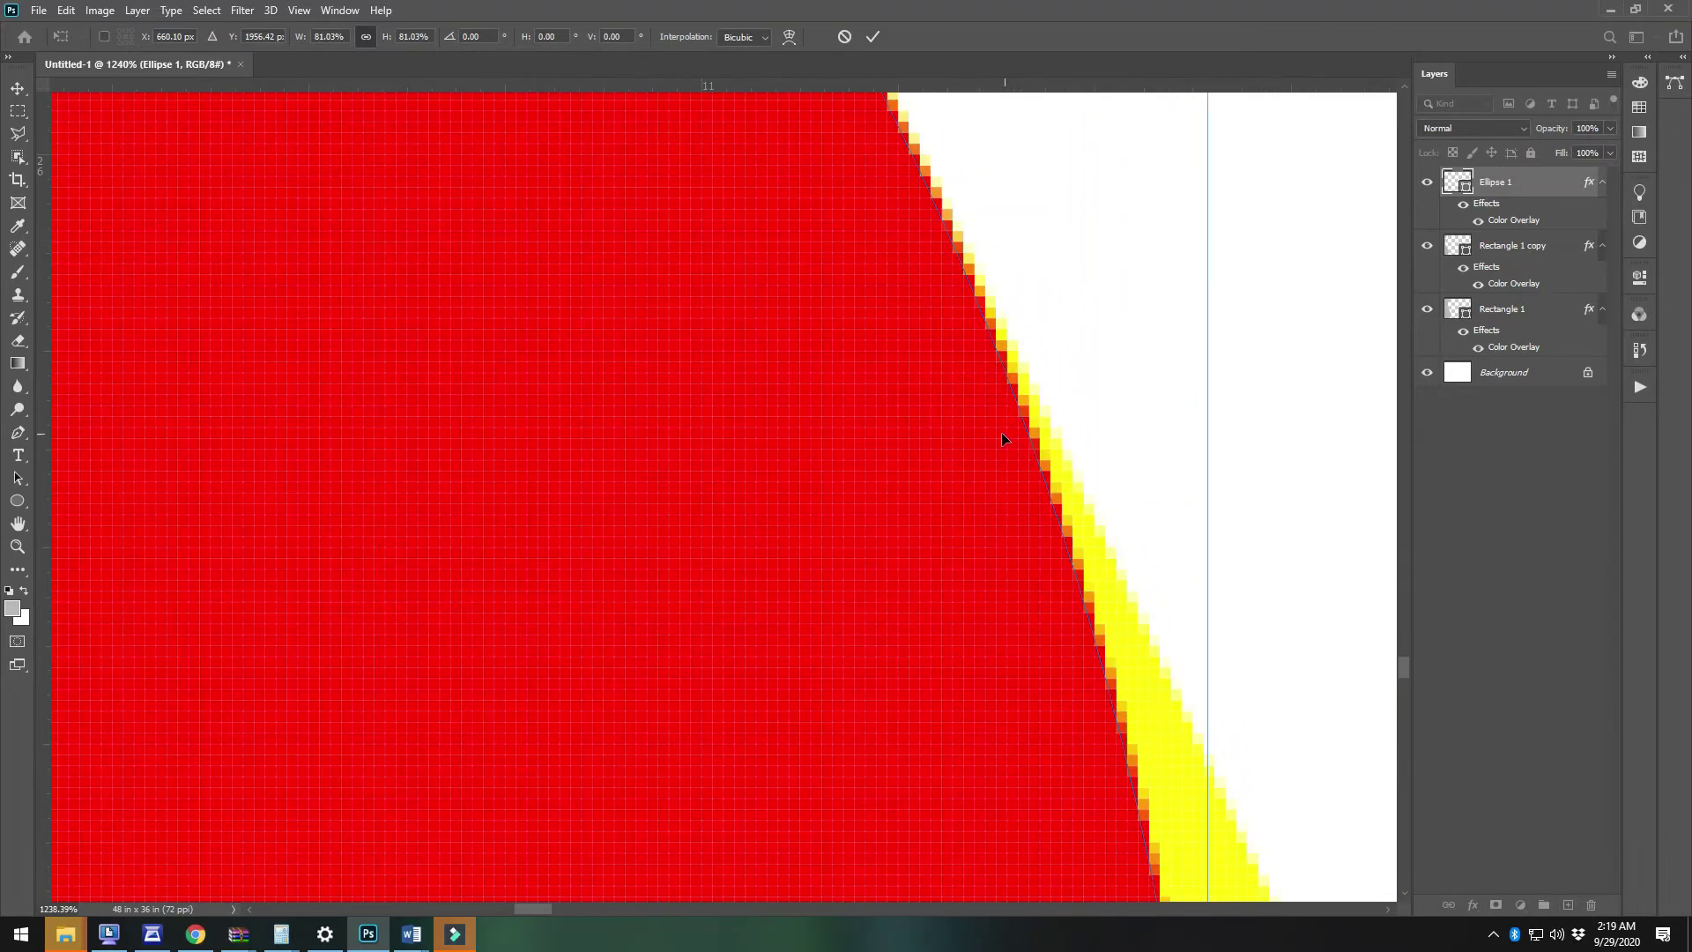
pyautogui.scroll(-10, 899, 511)
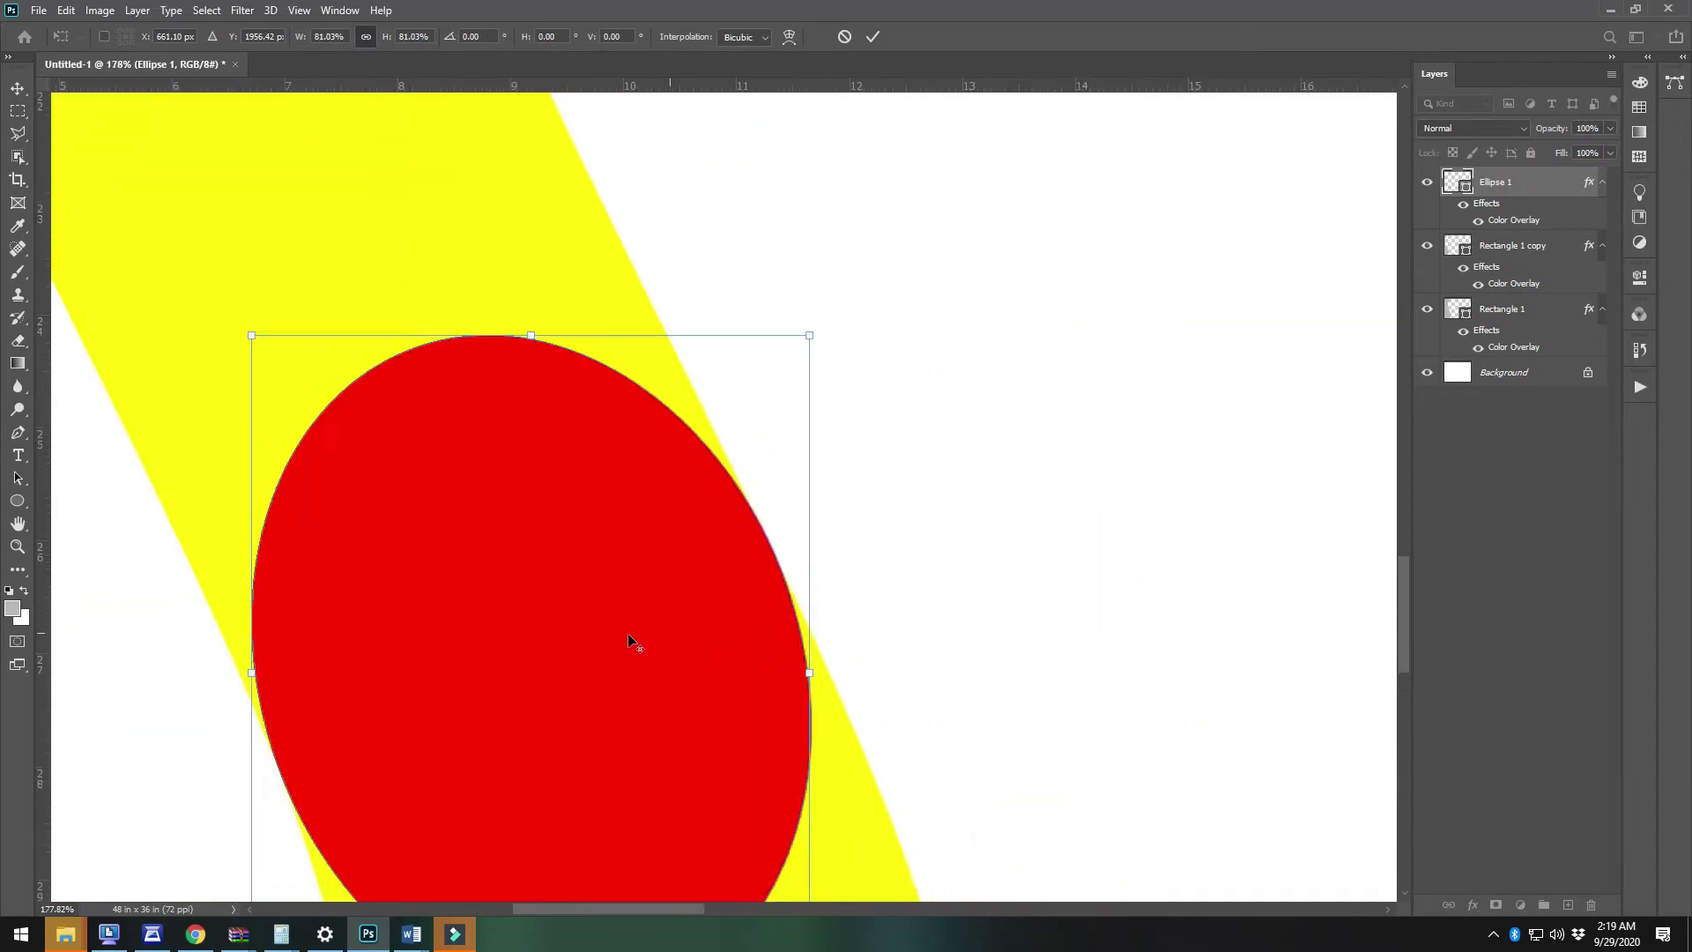
pyautogui.scroll(-2, 436, 720)
pyautogui.press('Return')
pyautogui.scroll(-3, 579, 665)
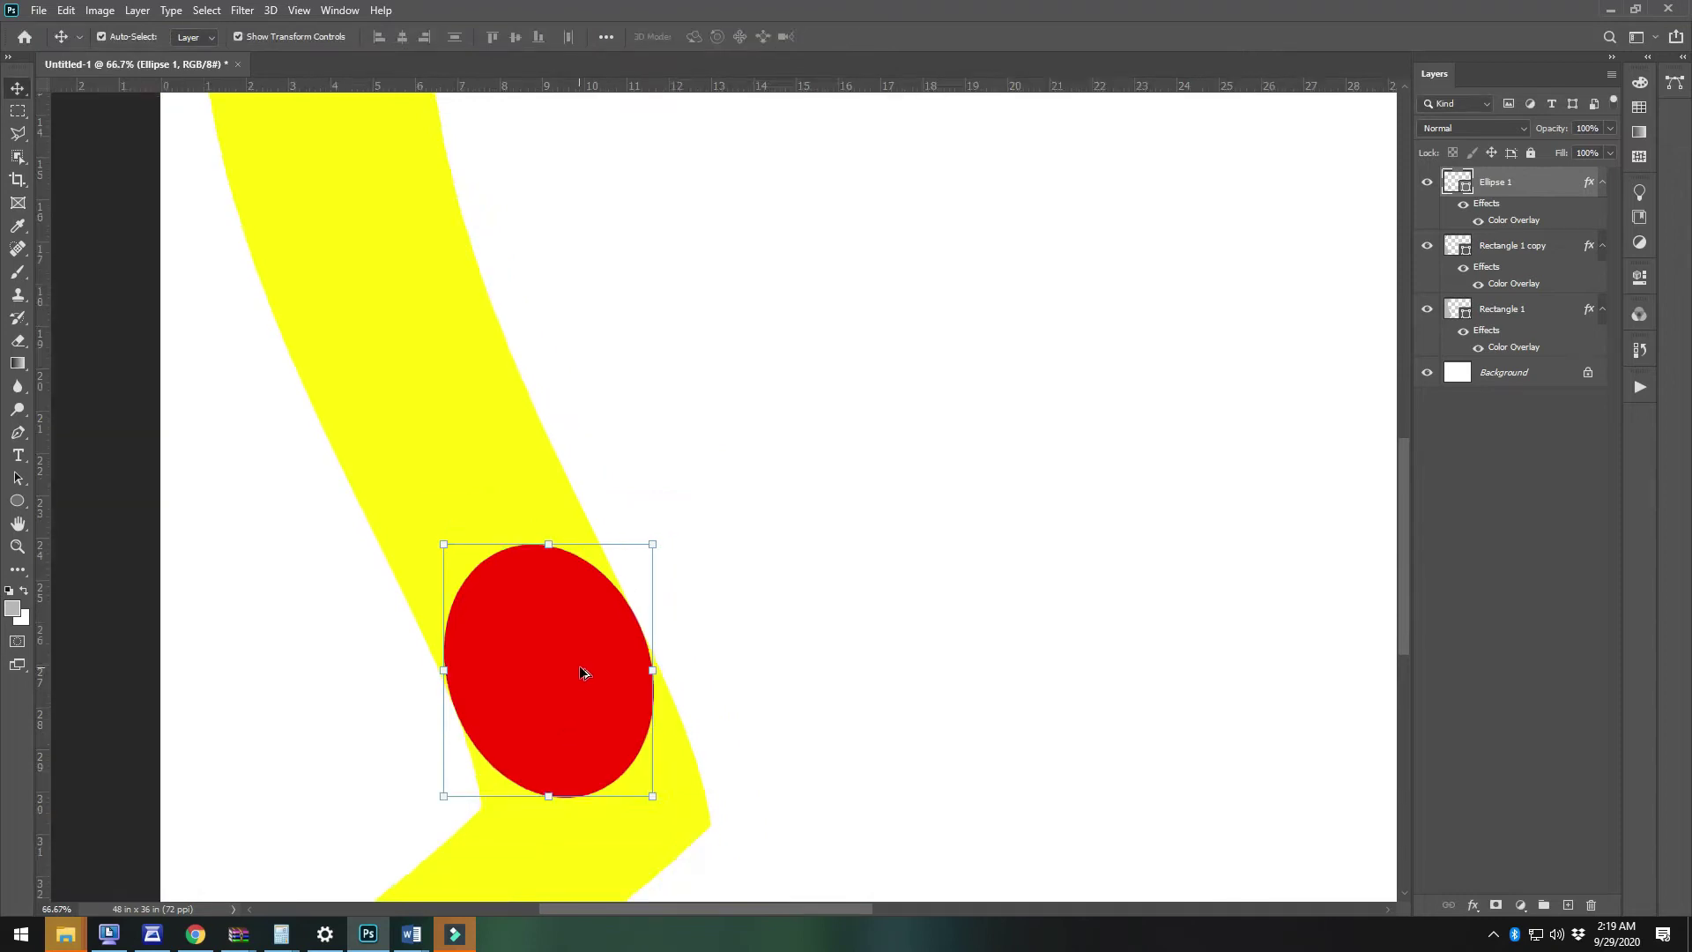
# Select the ellipse and both rectangle layers, group them, and merge the group into one layer
pyautogui.click(978, 760)
pyautogui.hotkey('ctrl', 'alt', 'a')
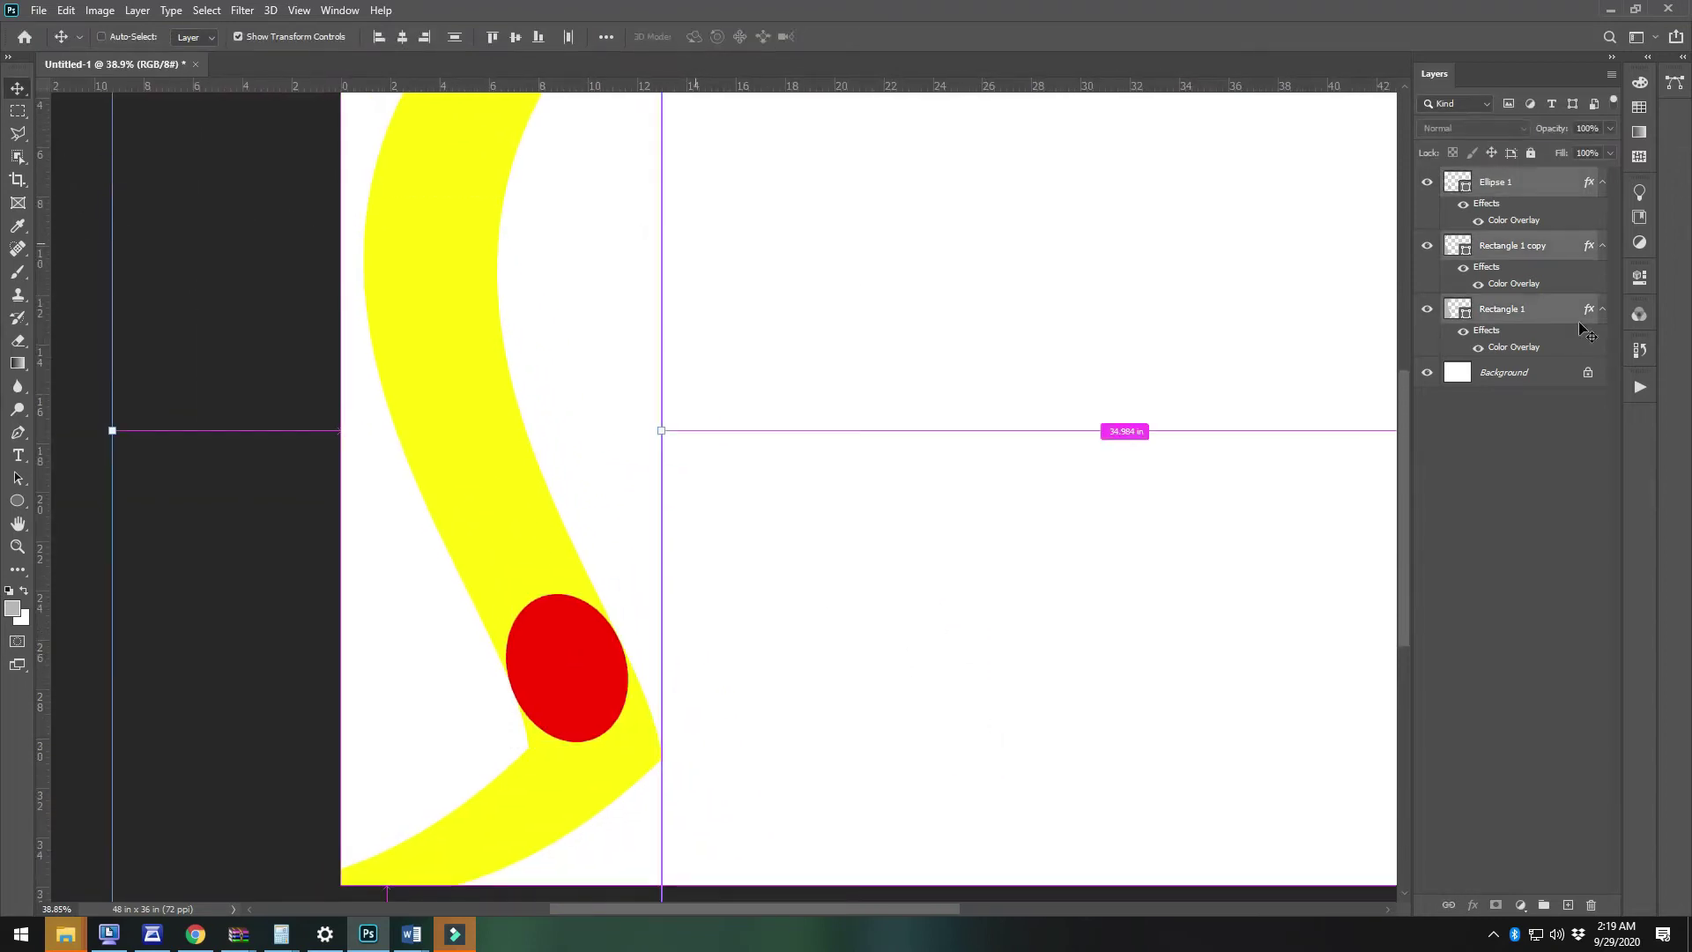
pyautogui.hotkey('ctrl', 'g')
pyautogui.rightClick(1529, 184)
pyautogui.click(1560, 740)
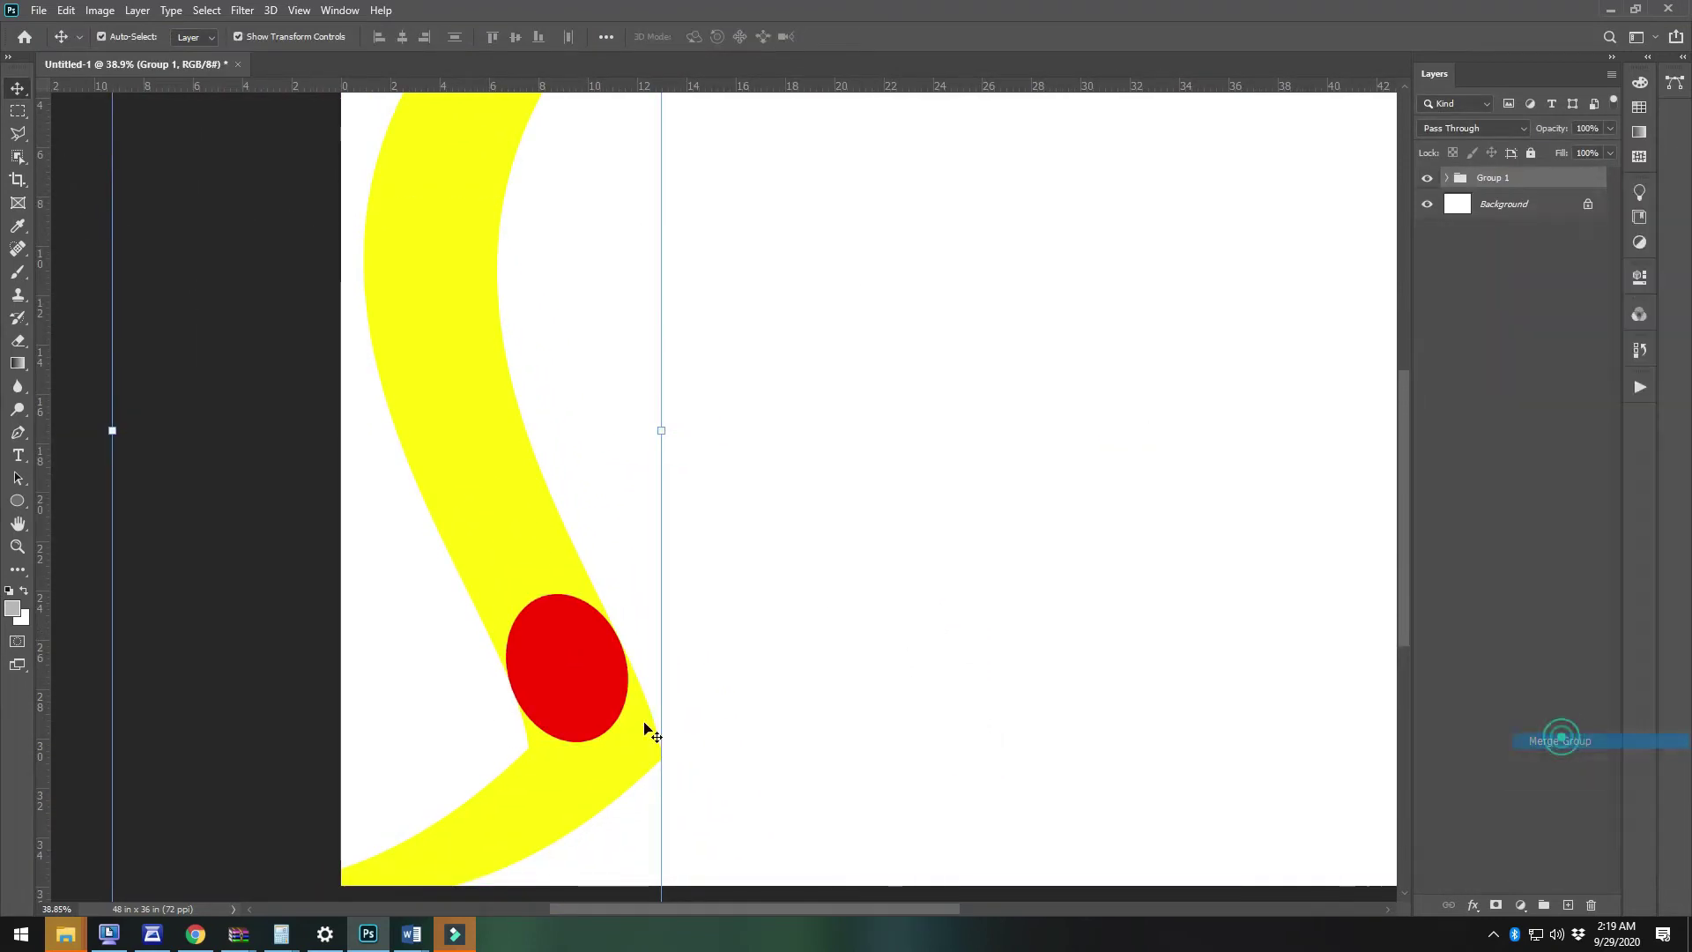
# Erase the yellow area below the red ellipse with the Magic Eraser, leaving a rounded band end
pyautogui.scroll(2, 390, 748)
pyautogui.press('e')
pyautogui.rightClick(18, 340)
pyautogui.click(88, 374)
pyautogui.scroll(-2, 675, 715)
pyautogui.click(675, 715)
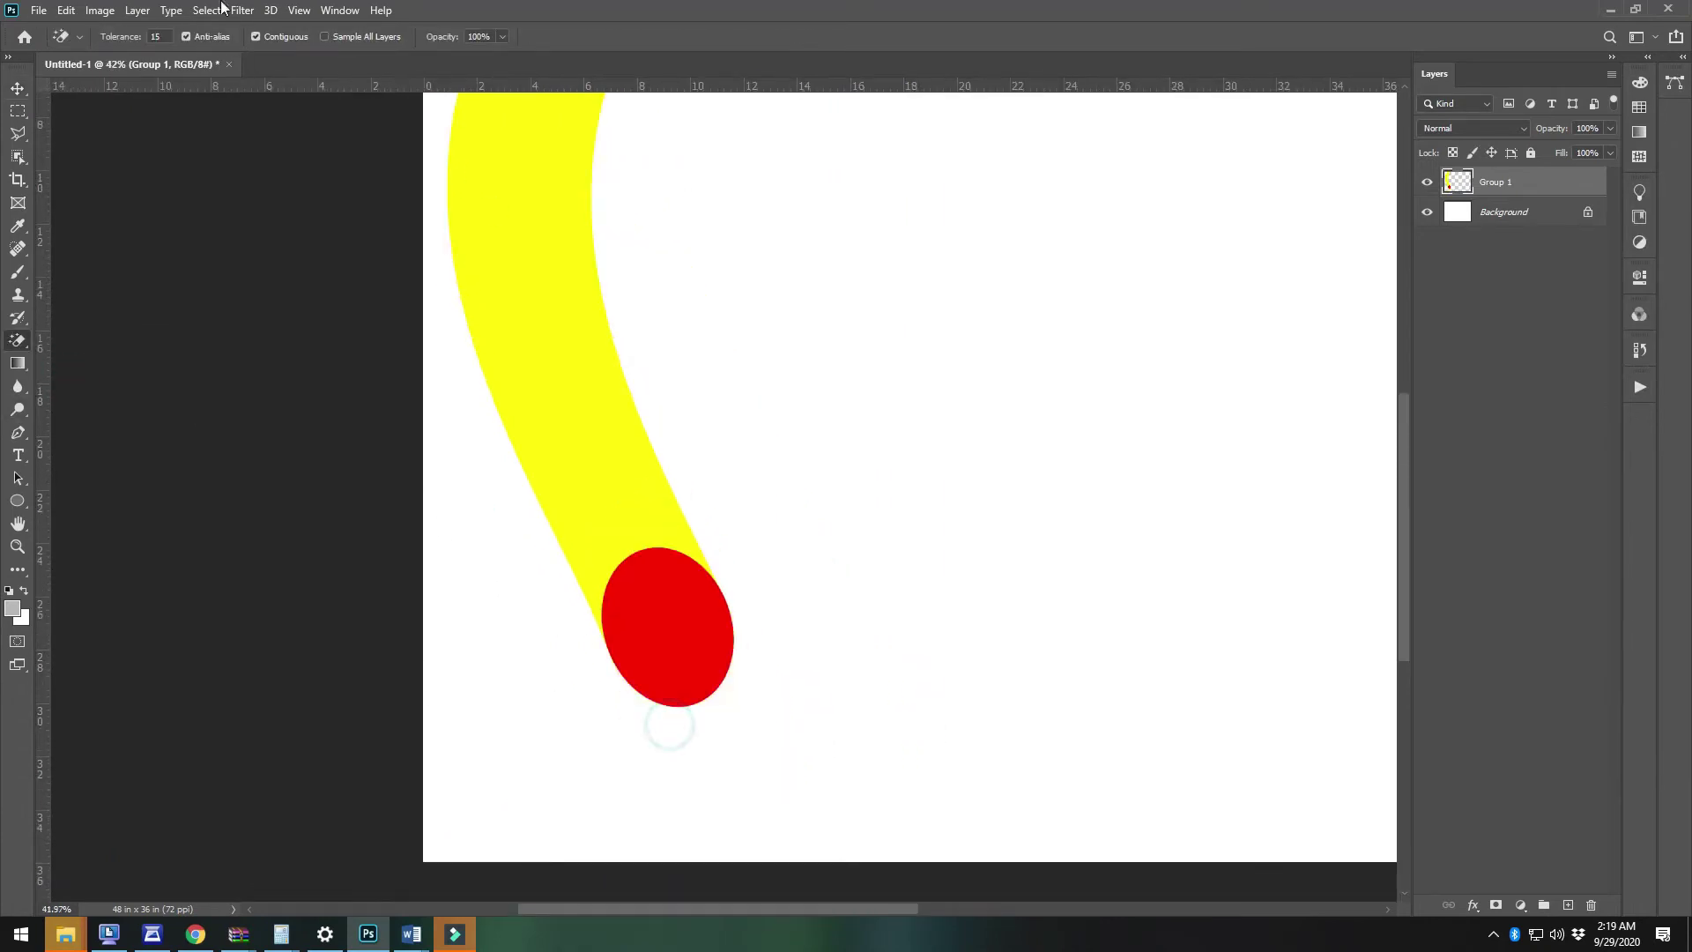
# Apply a yellow (ffe400) Color Overlay to the merged band
pyautogui.click(18, 88)
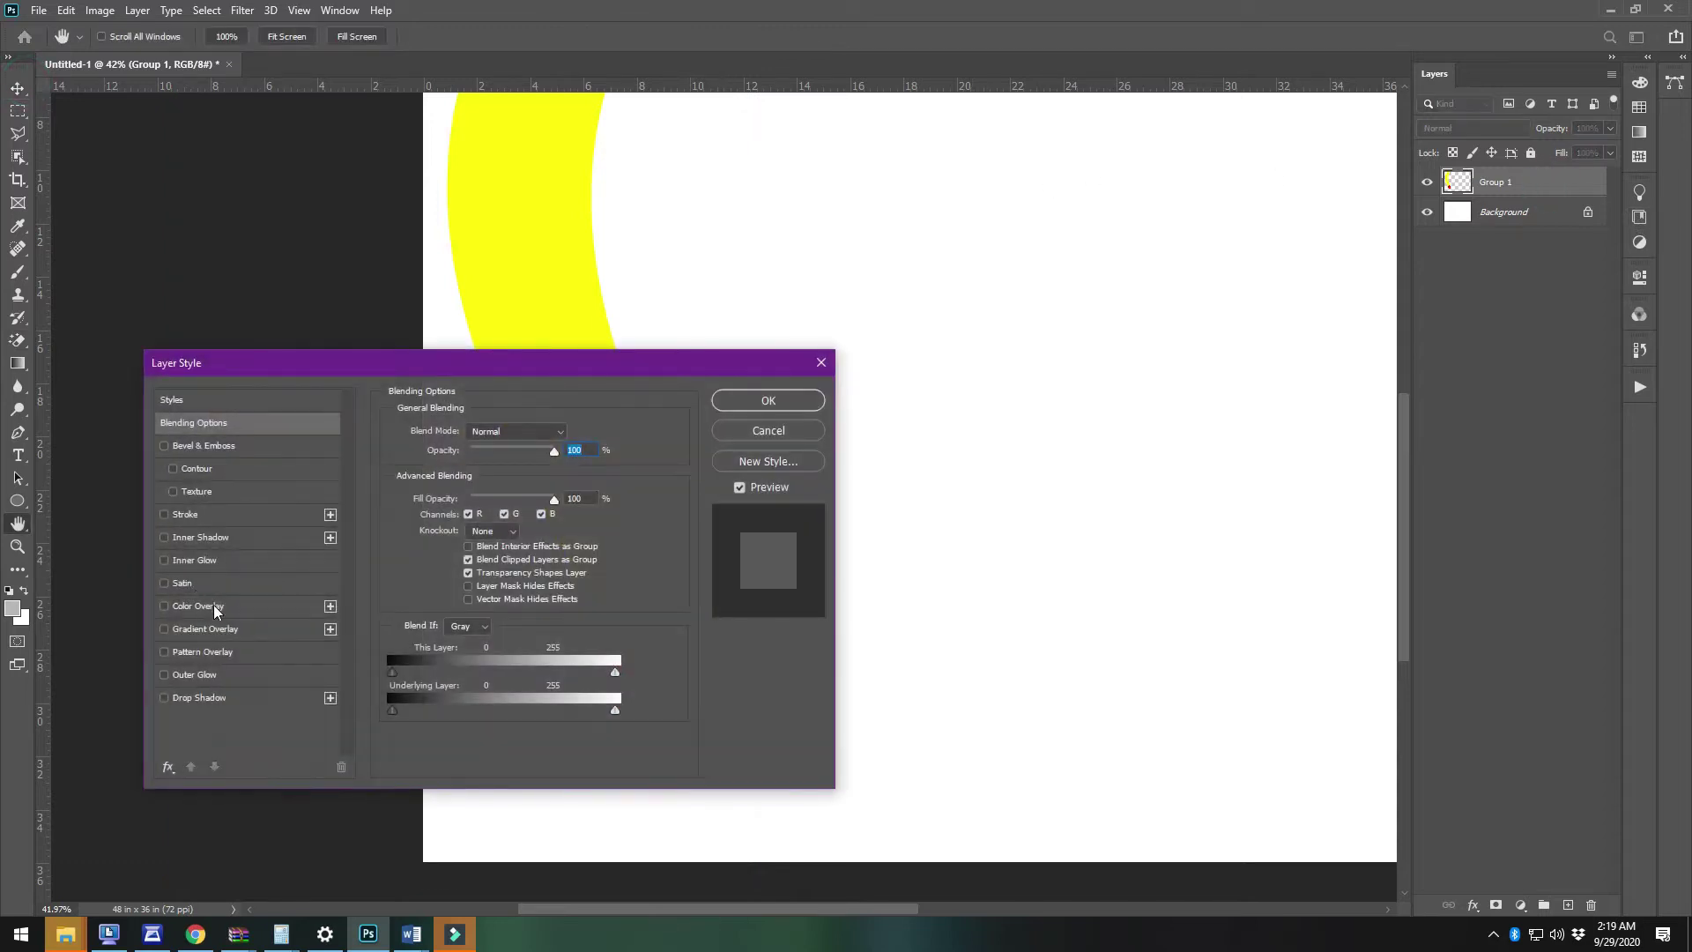
pyautogui.click(210, 606)
pyautogui.click(765, 401)
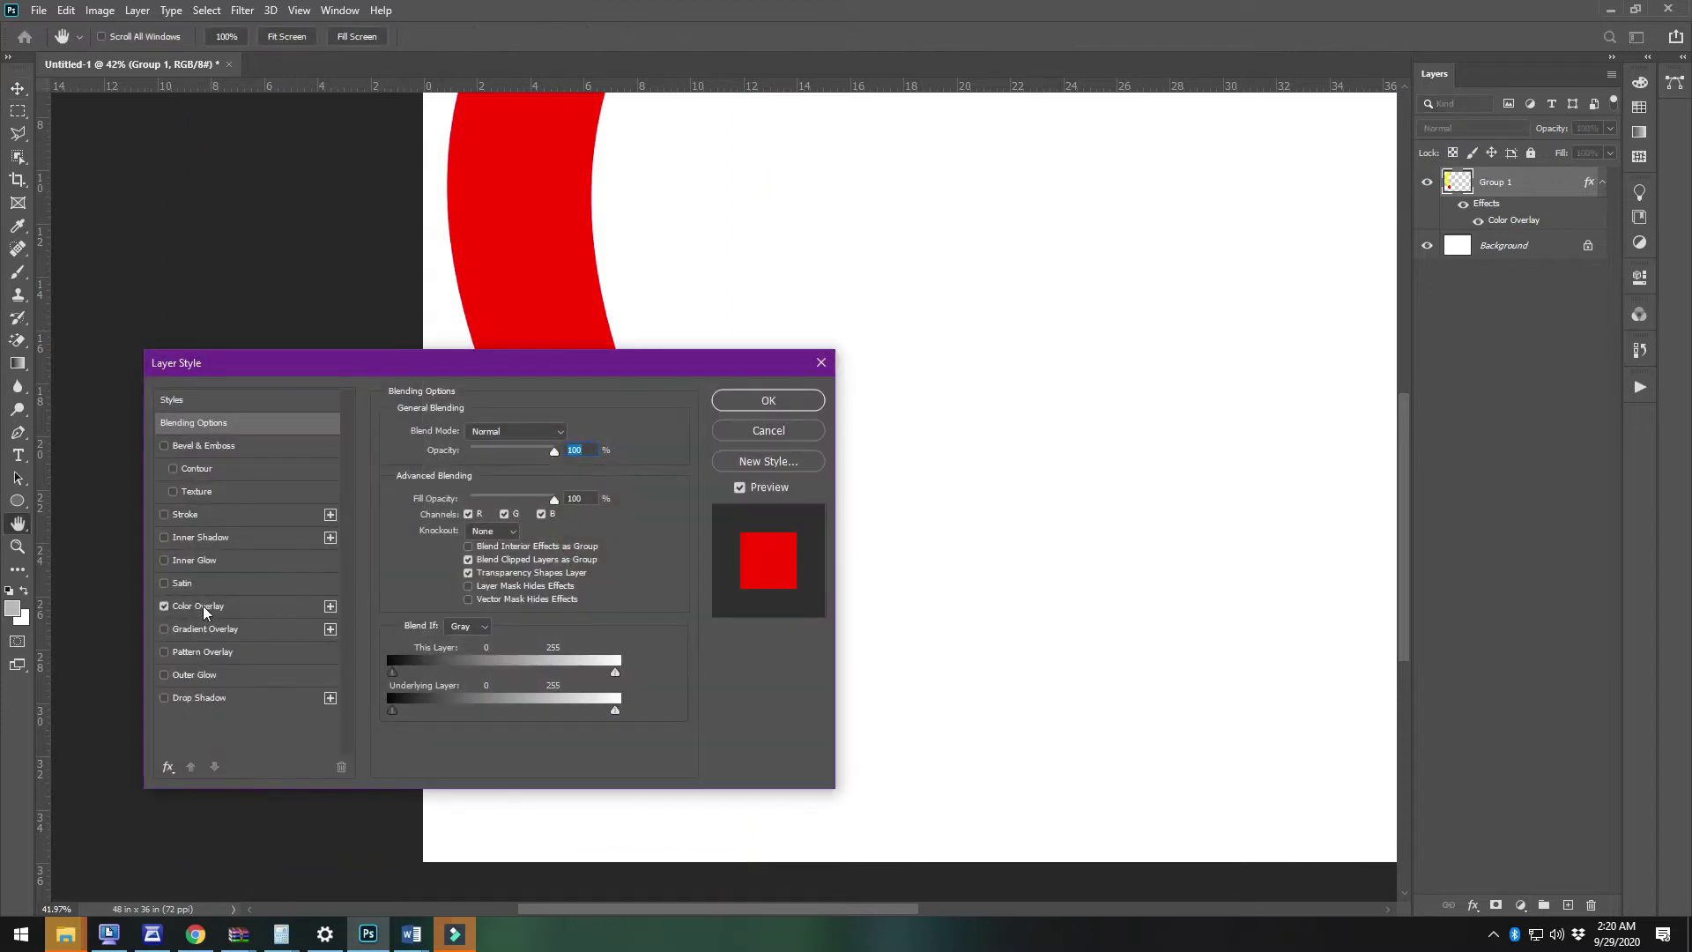
pyautogui.click(209, 605)
pyautogui.click(575, 425)
pyautogui.moveTo(584, 377); pyautogui.dragTo(575, 388)
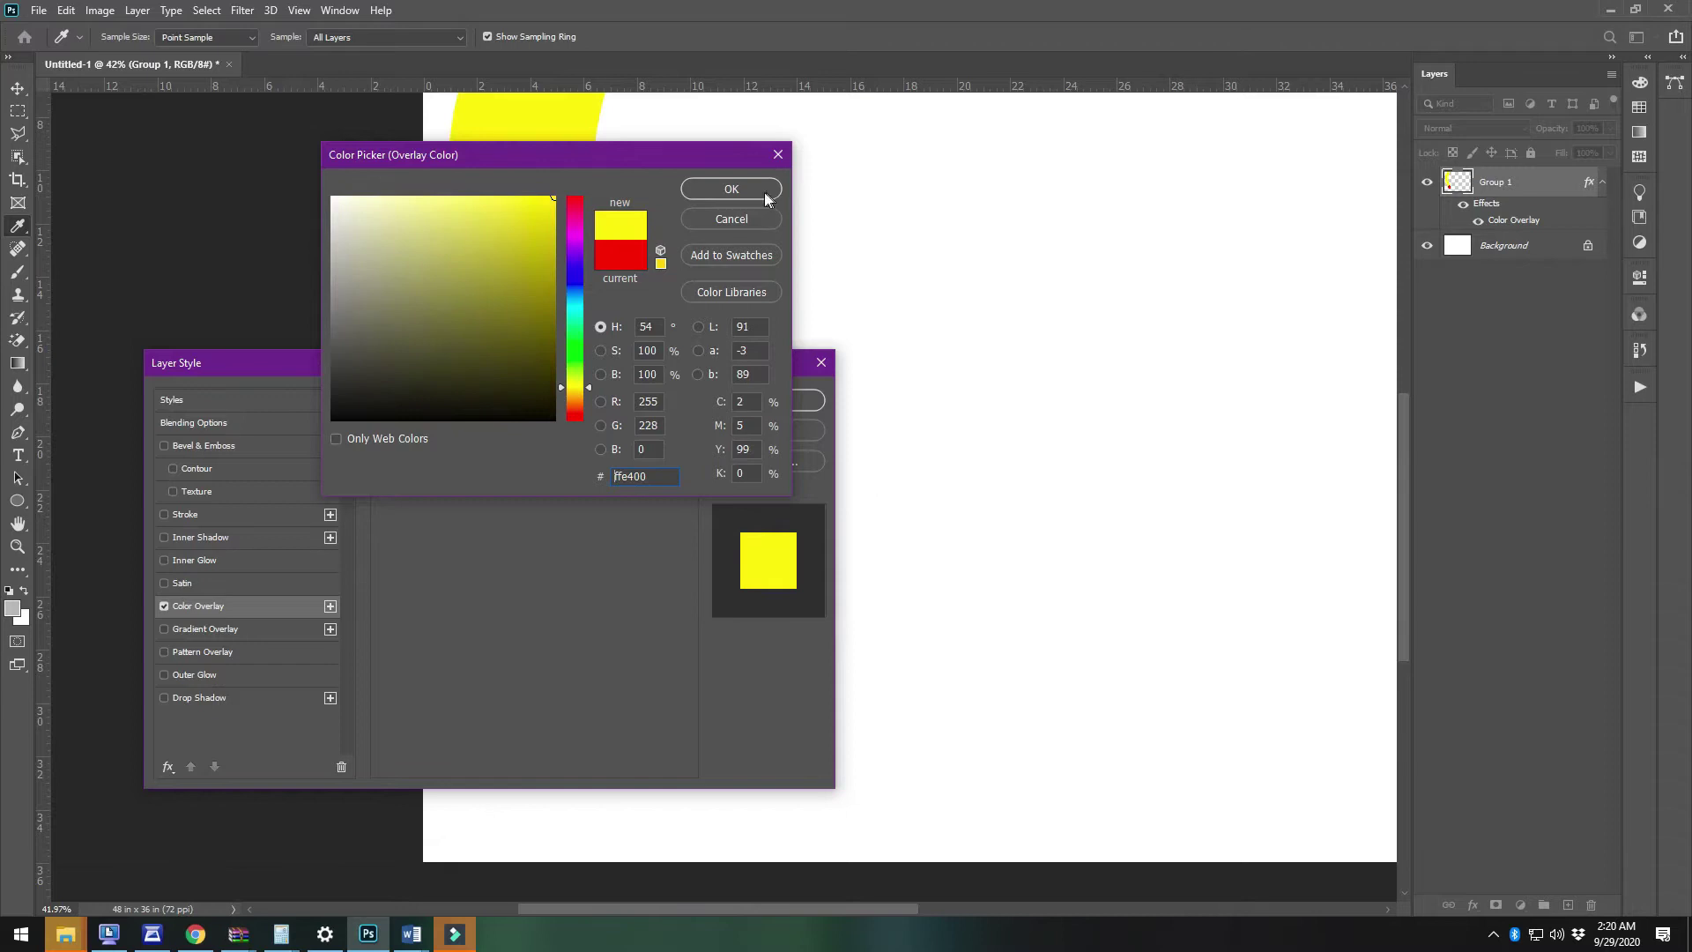
pyautogui.click(731, 188)
pyautogui.click(767, 400)
# Enlarge the yellow band and reposition it along the left edge of the canvas
pyautogui.scroll(-2, 598, 466)
pyautogui.moveTo(441, 579); pyautogui.dragTo(389, 628)
pyautogui.moveTo(473, 203)
pyautogui.mouseDown()
pyautogui.moveTo(559, 133)
pyautogui.moveTo(674, 88)
pyautogui.mouseUp()
pyautogui.moveTo(452, 562)
pyautogui.mouseDown()
pyautogui.moveTo(404, 616)
pyautogui.moveTo(378, 590)
pyautogui.moveTo(358, 650)
pyautogui.mouseUp()
pyautogui.press('Return')
# Duplicate the yellow band and set the copy's Color Overlay to pale yellow (fff285)
pyautogui.hotkey('ctrl', 'j')
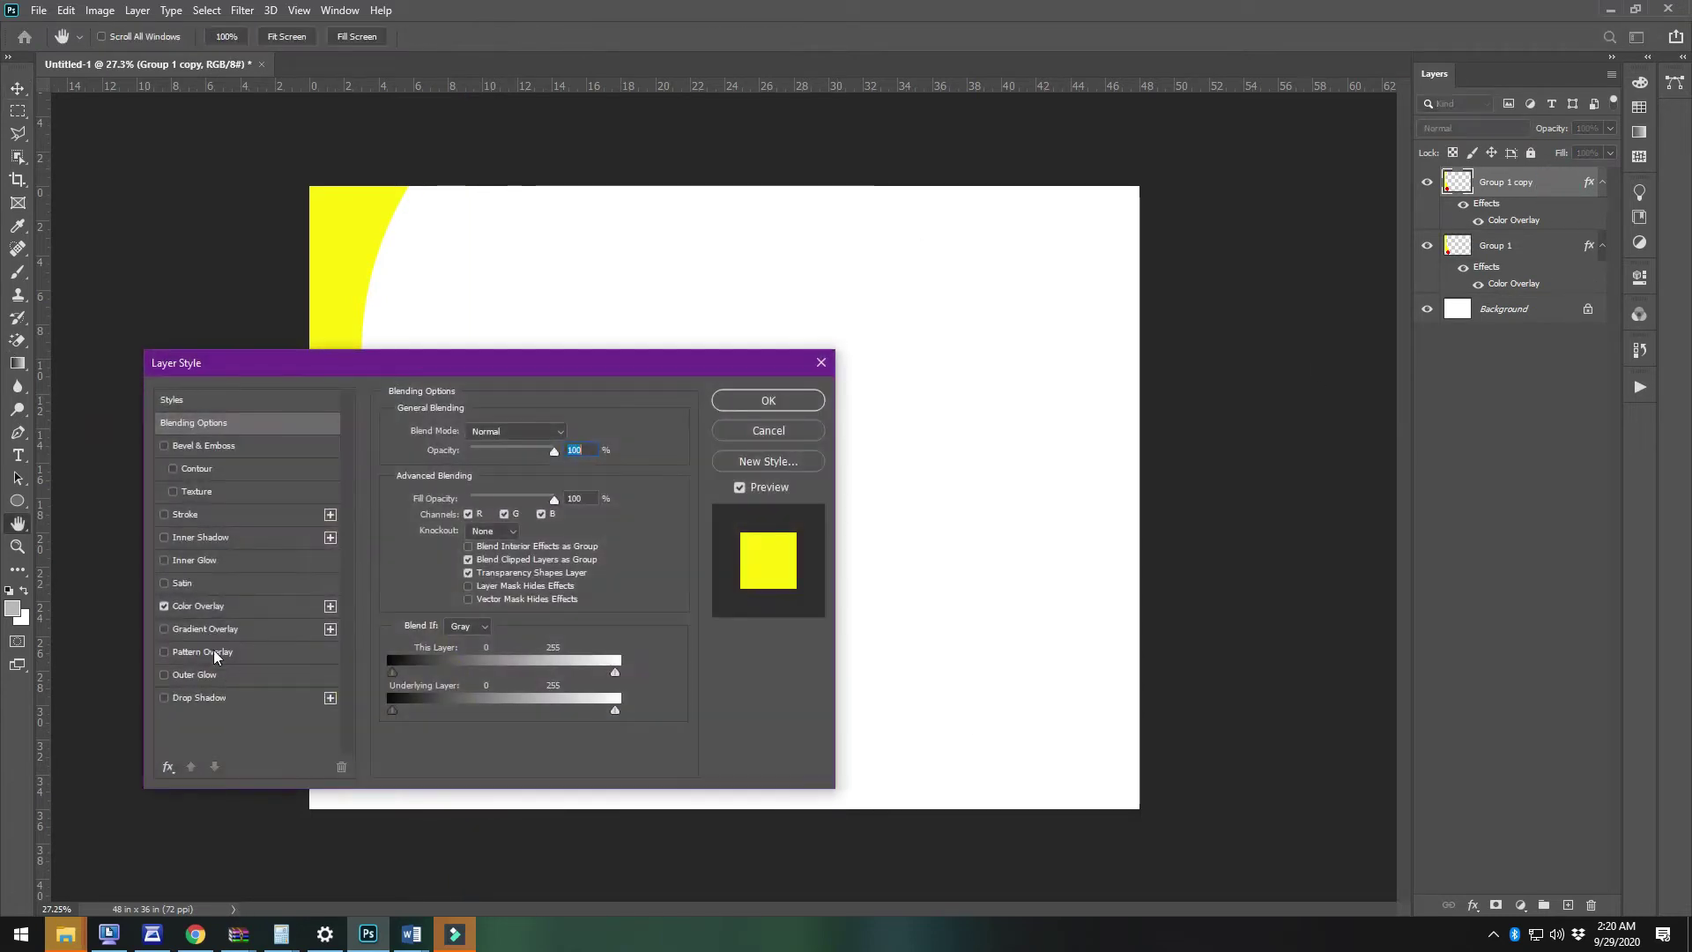
pyautogui.click(198, 606)
pyautogui.moveTo(396, 362); pyautogui.dragTo(893, 305)
pyautogui.click(1068, 376)
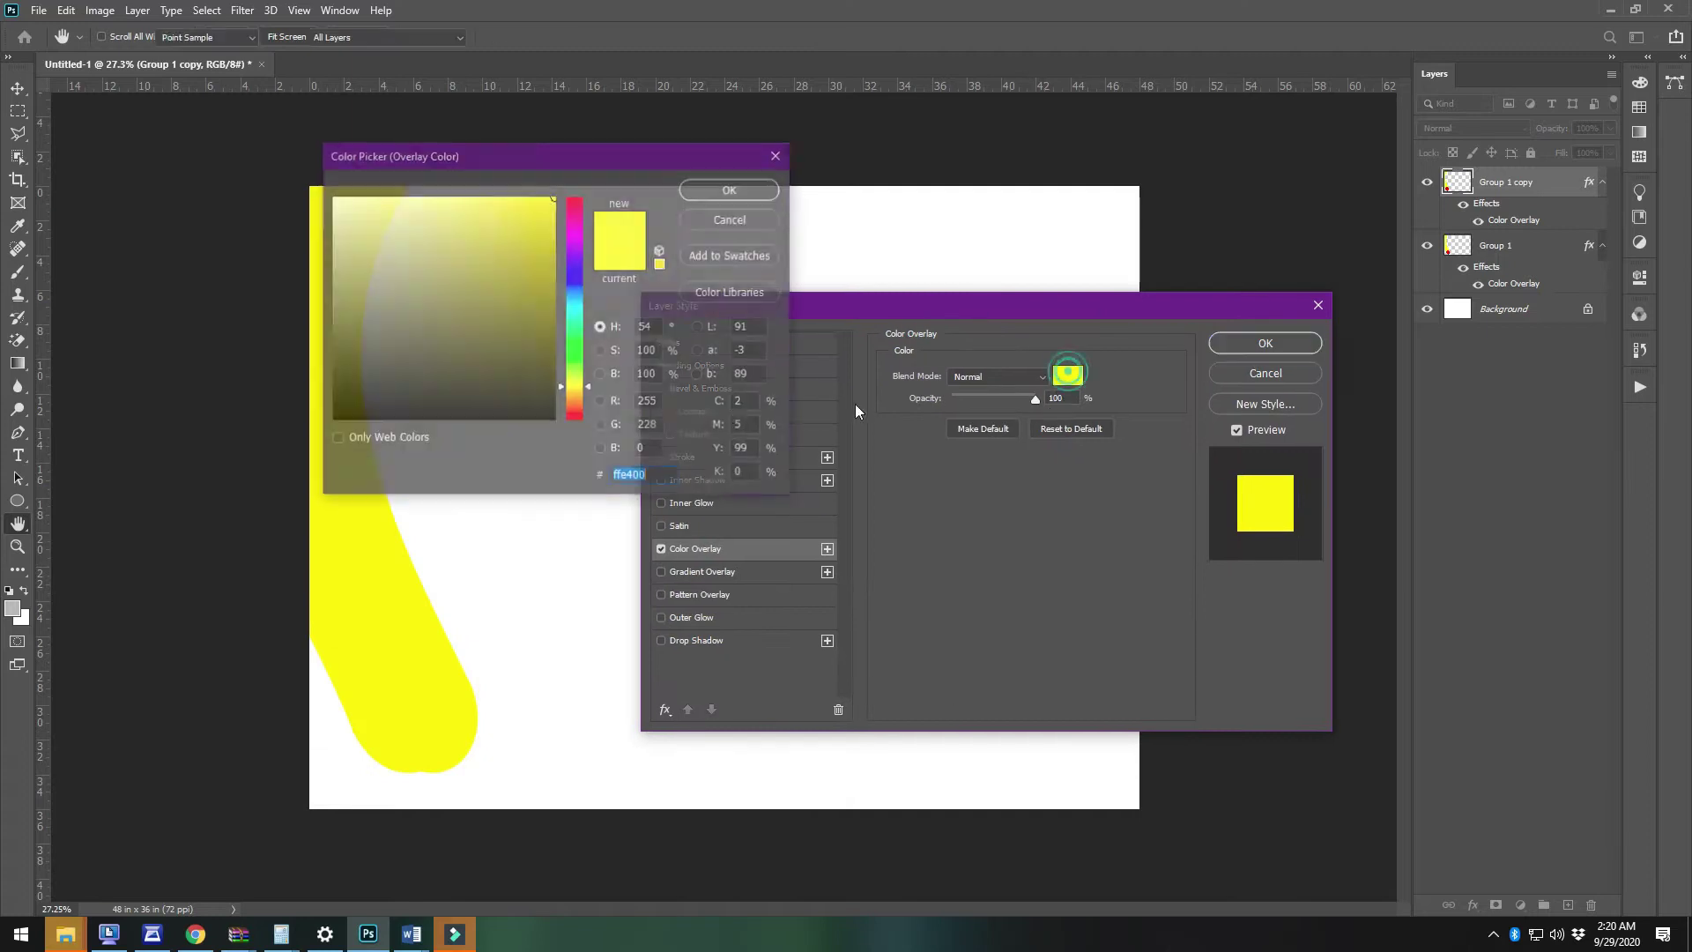
pyautogui.click(554, 254)
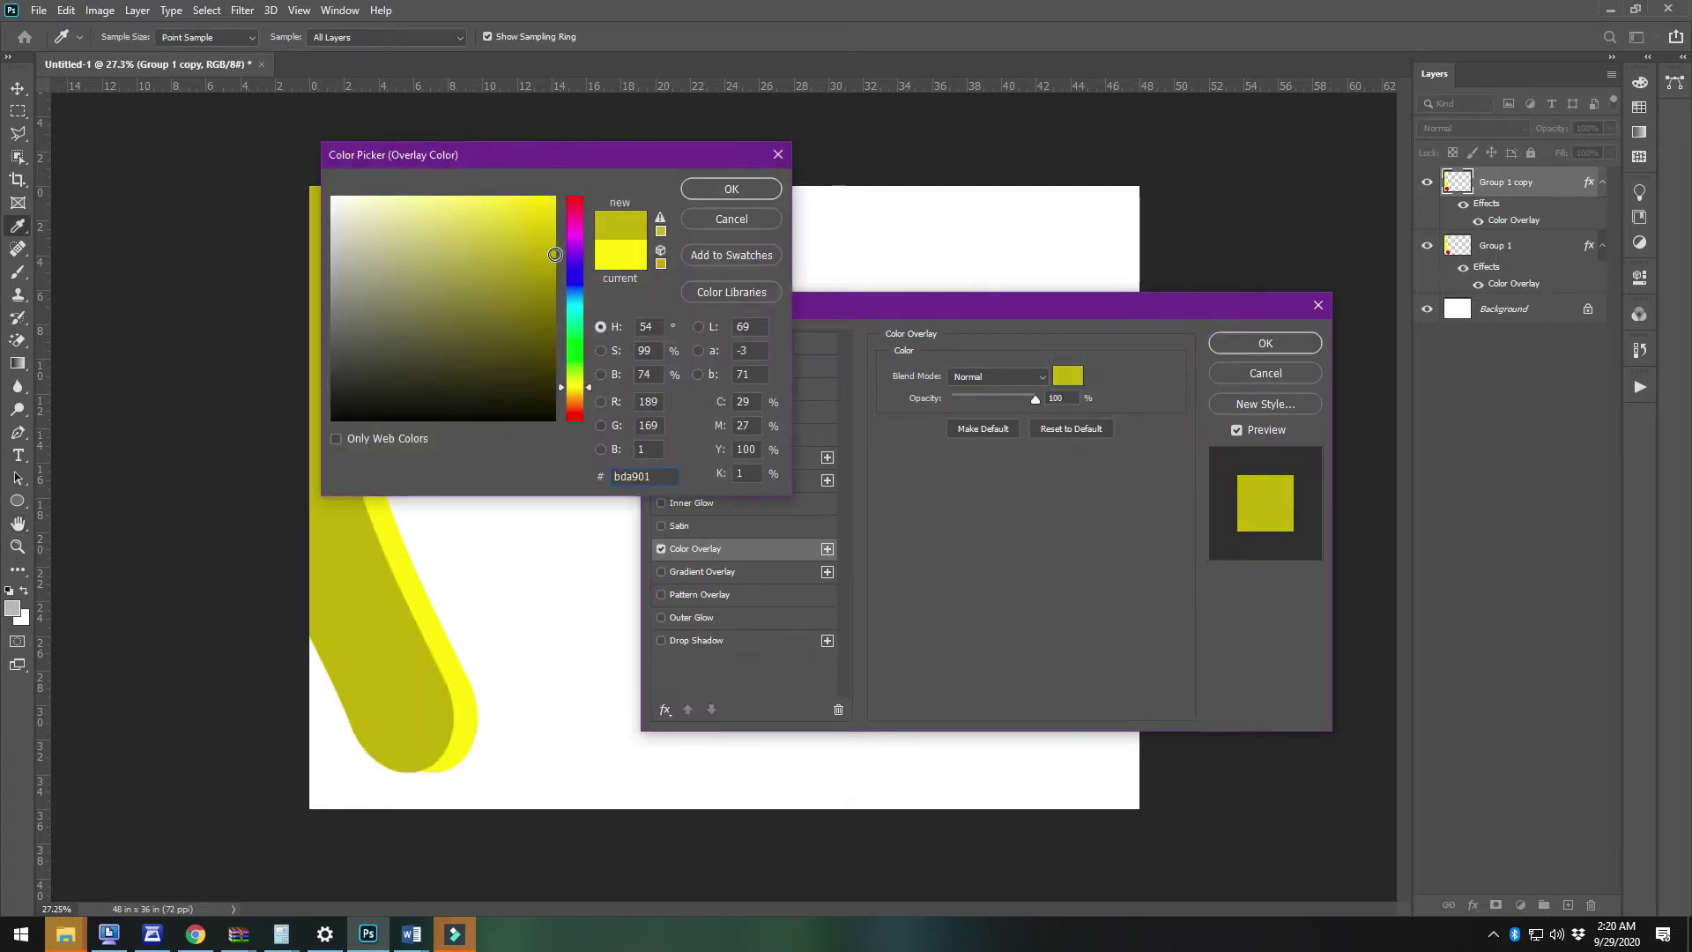
pyautogui.moveTo(465, 222); pyautogui.dragTo(438, 200)
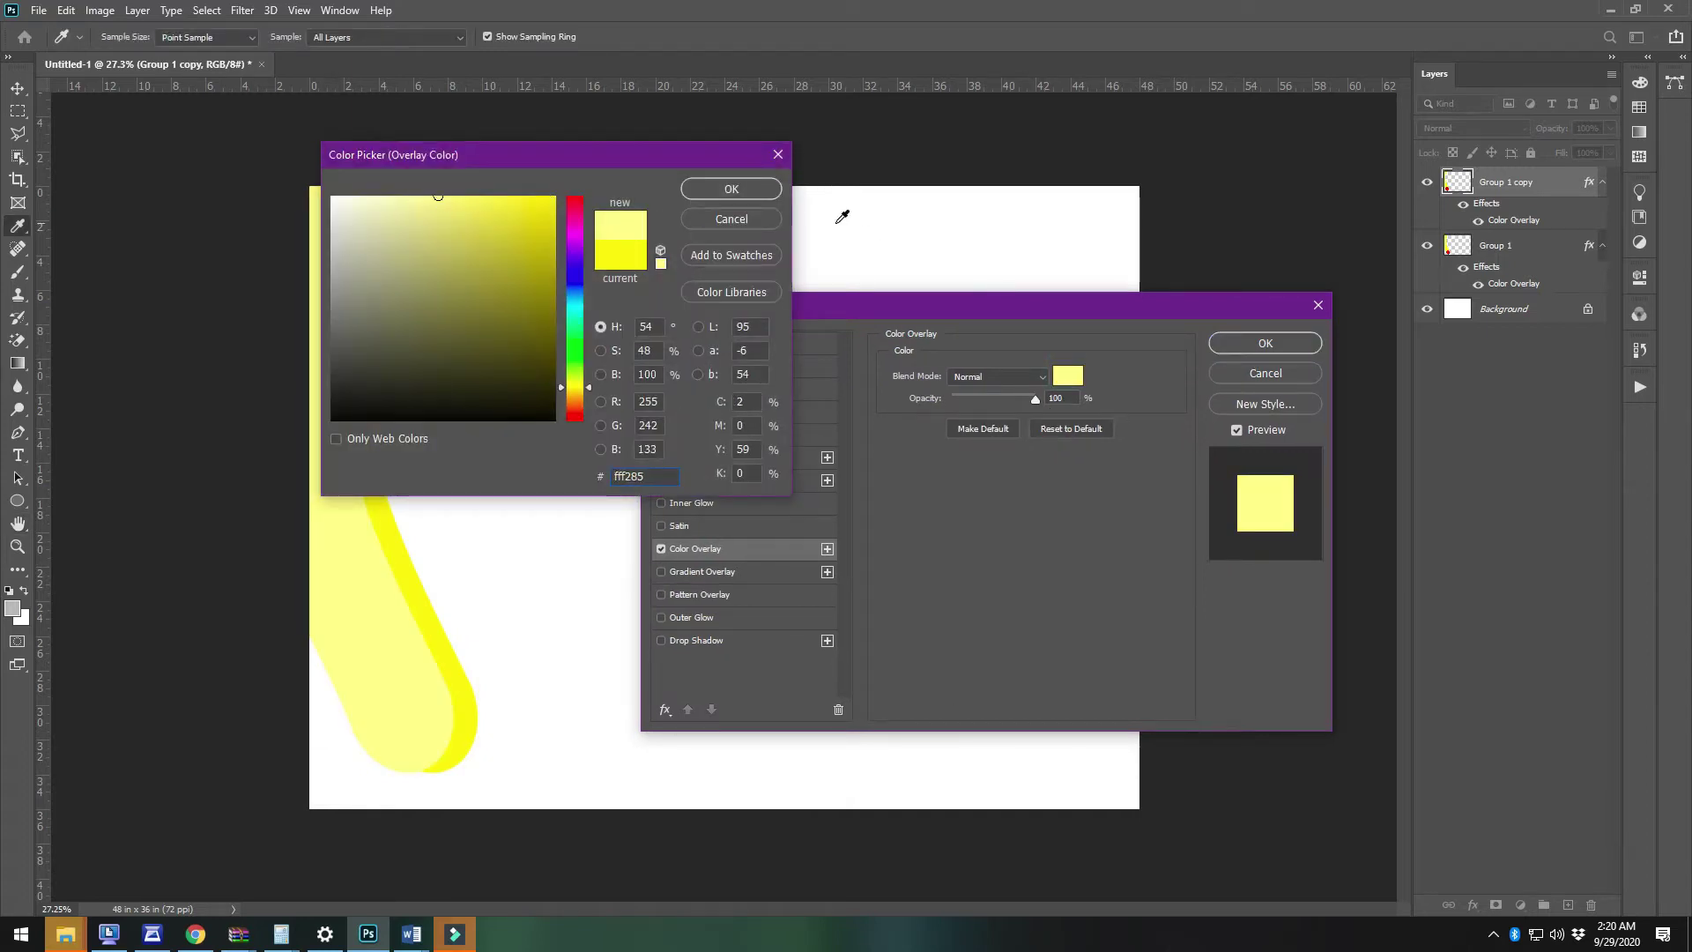
pyautogui.click(736, 203)
pyautogui.click(1265, 343)
# Select both band layers and duplicate them together to the right side of the canvas
pyautogui.press('v')
pyautogui.click(556, 547)
pyautogui.scroll(-1, 721, 500)
pyautogui.moveTo(697, 727); pyautogui.dragTo(104, 353)
pyautogui.moveTo(363, 567); pyautogui.dragTo(976, 591)
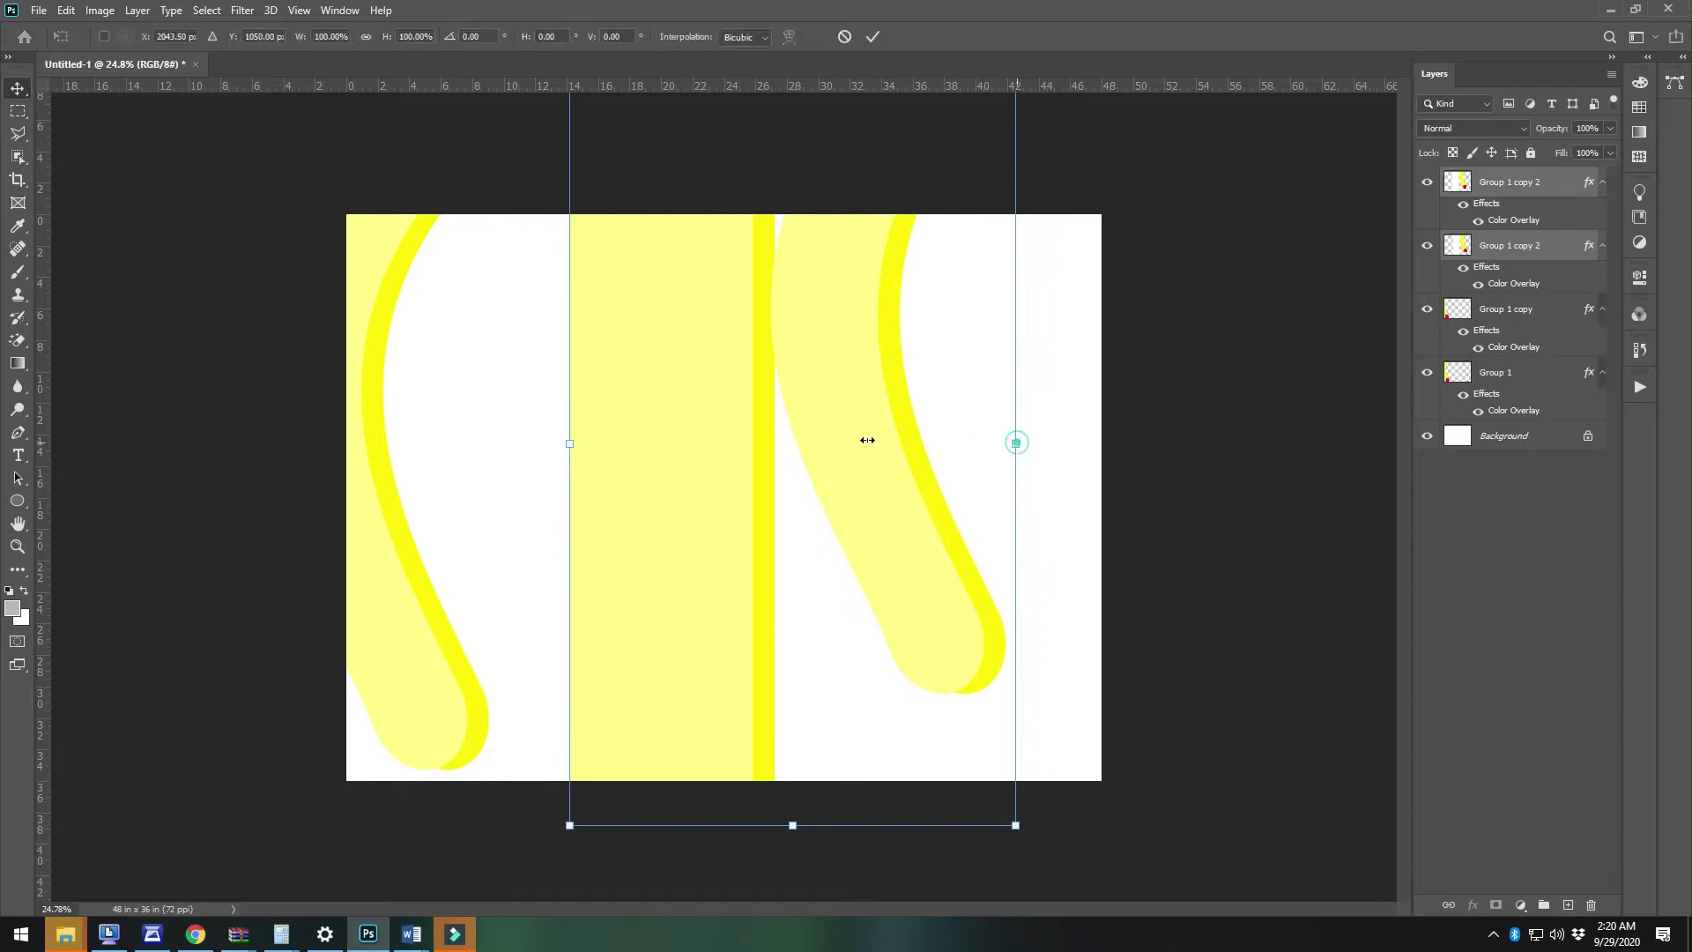
# Flip the duplicated band pair horizontally and vertically and position it along the right edge of the canvas
pyautogui.moveTo(970, 440); pyautogui.dragTo(574, 450)
pyautogui.moveTo(706, 539); pyautogui.dragTo(742, 616)
pyautogui.moveTo(822, 137); pyautogui.dragTo(839, 921)
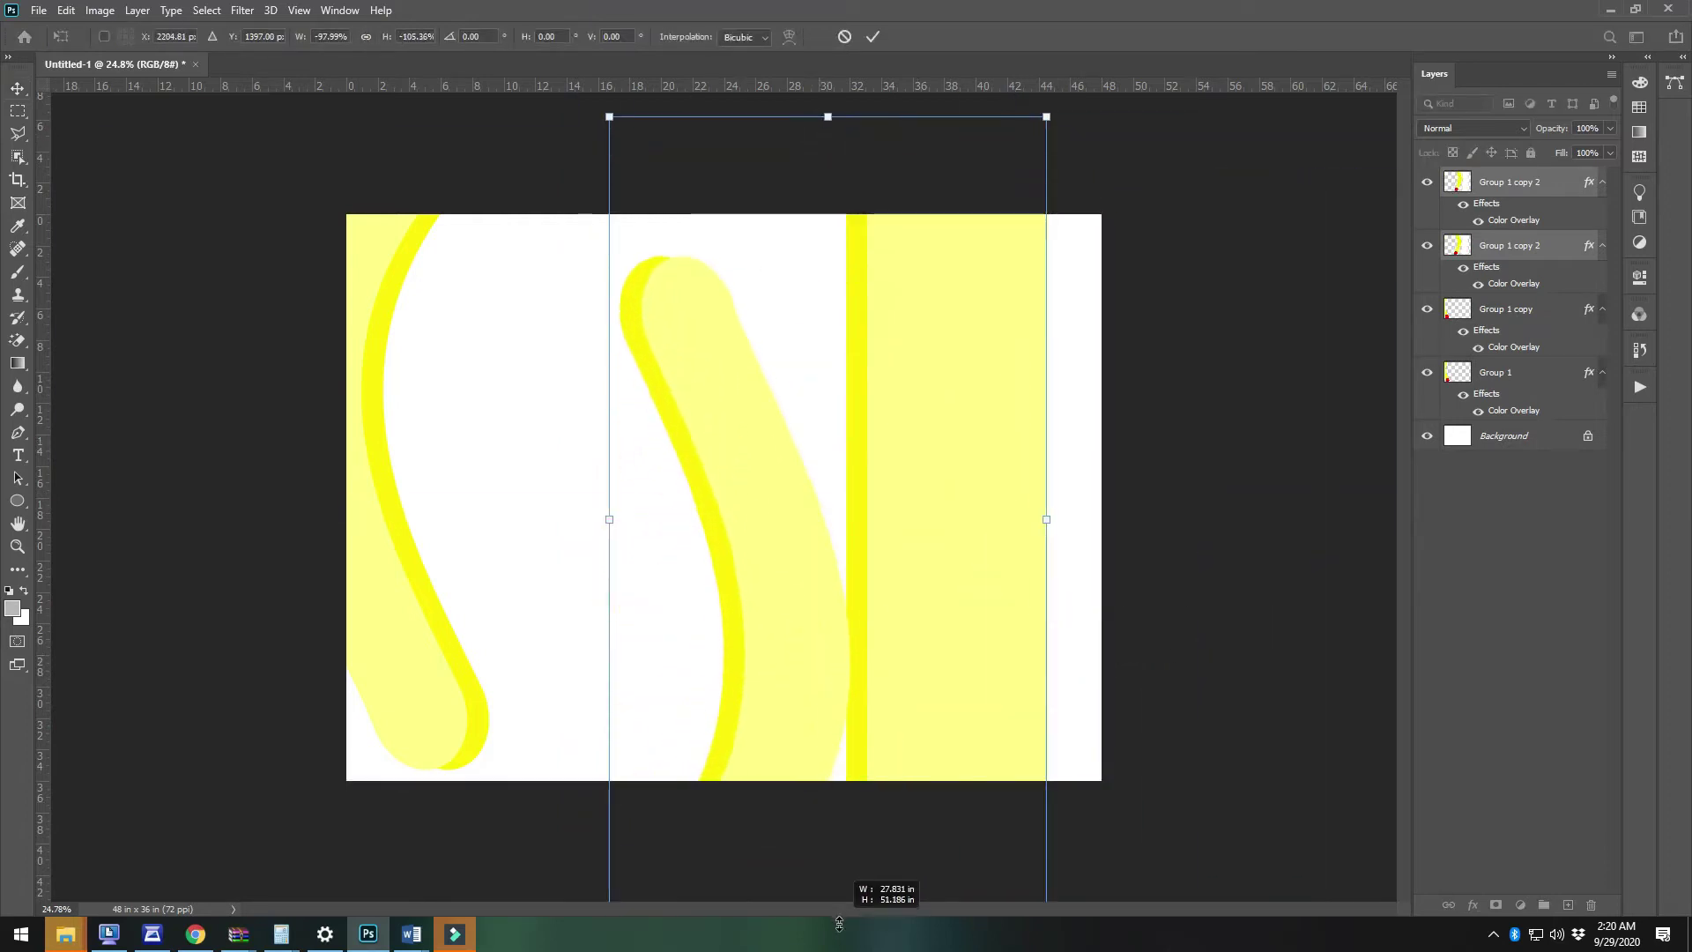
pyautogui.moveTo(770, 645); pyautogui.dragTo(1097, 622)
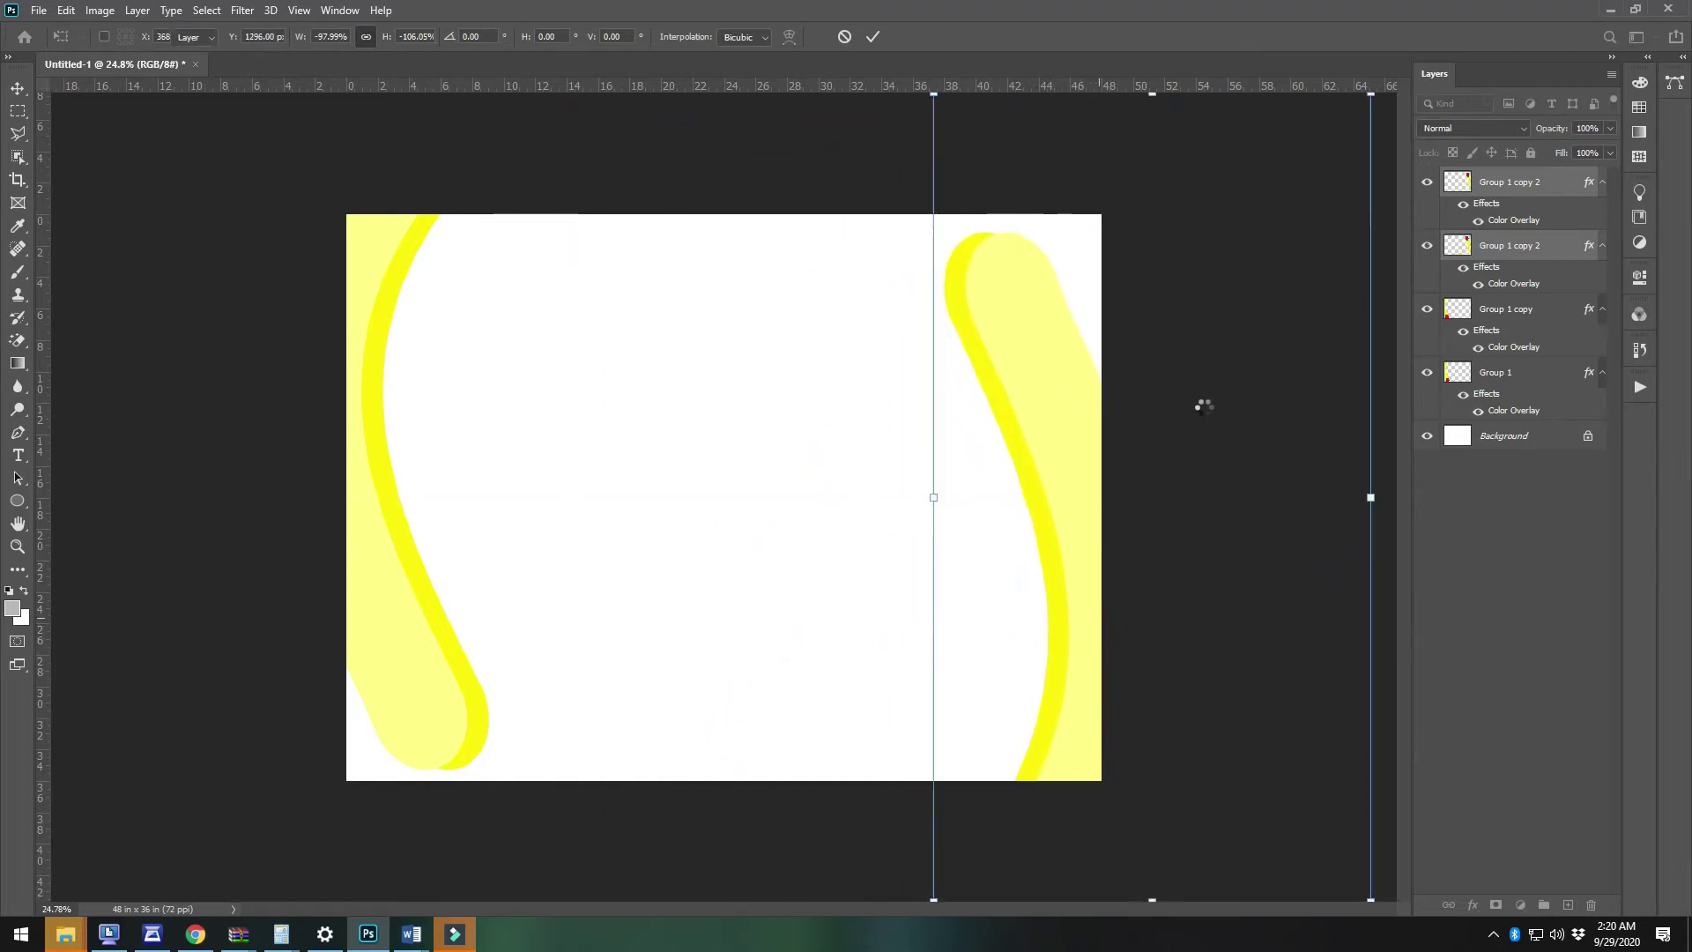
pyautogui.click(1211, 413)
# Place the light-blue-pattern-background image from the desktop above the Background layer and enlarge it to cover the canvas
pyautogui.click(1506, 435)
pyautogui.press('super+d')
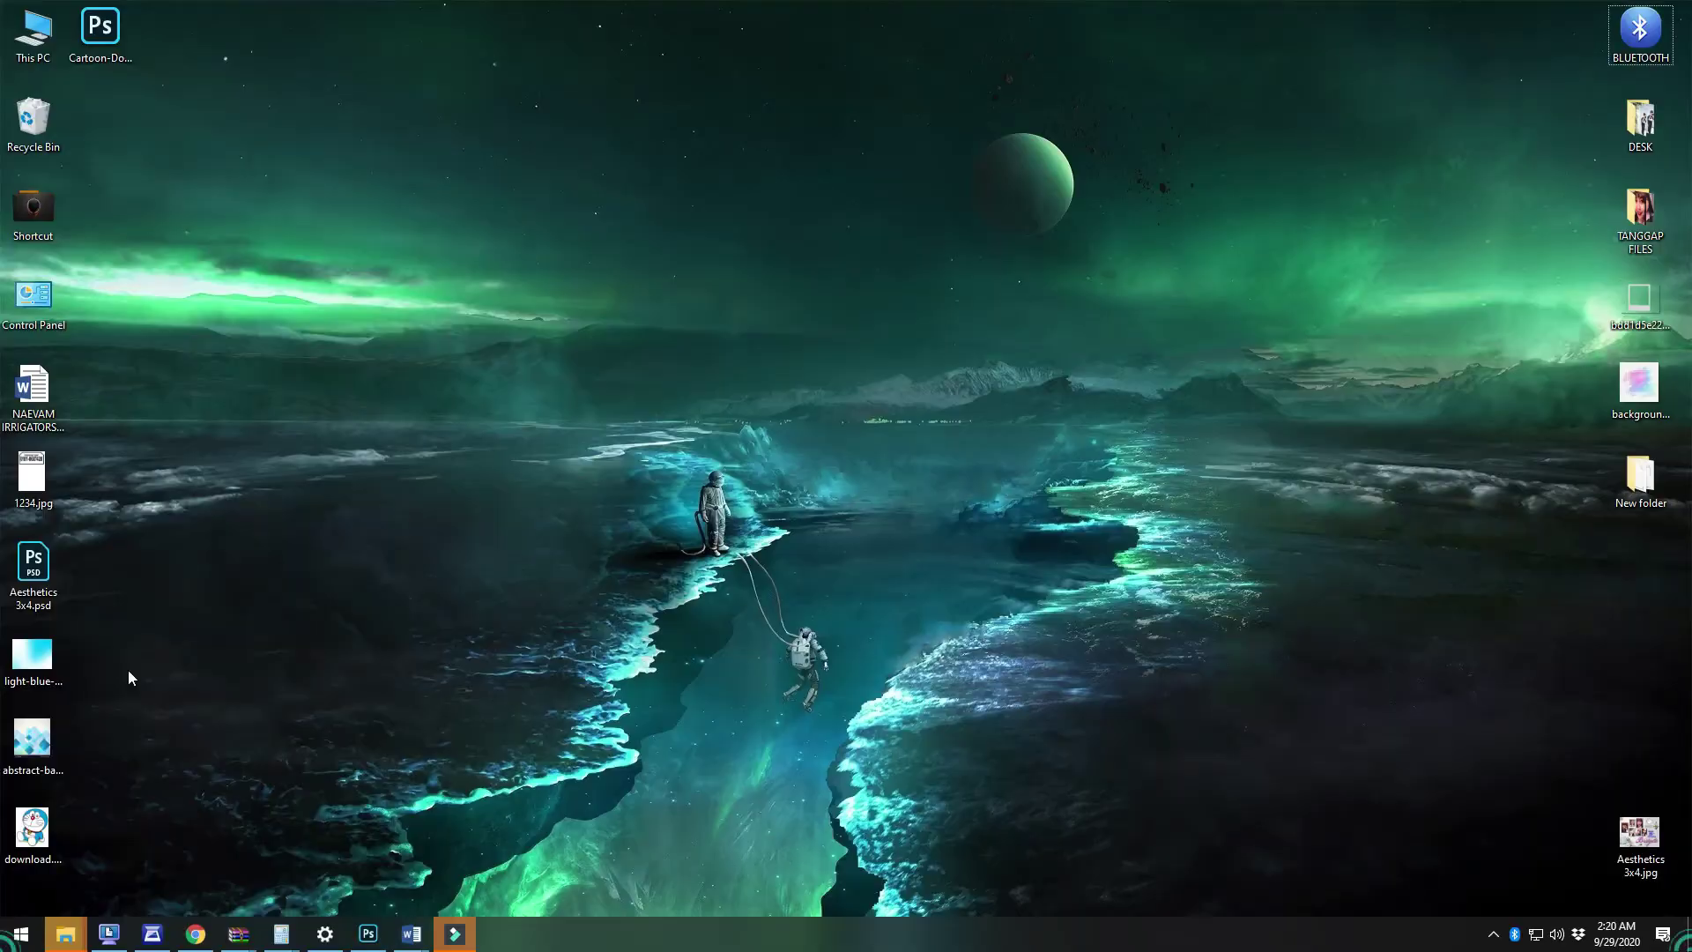
pyautogui.moveTo(32, 656); pyautogui.dragTo(710, 517)
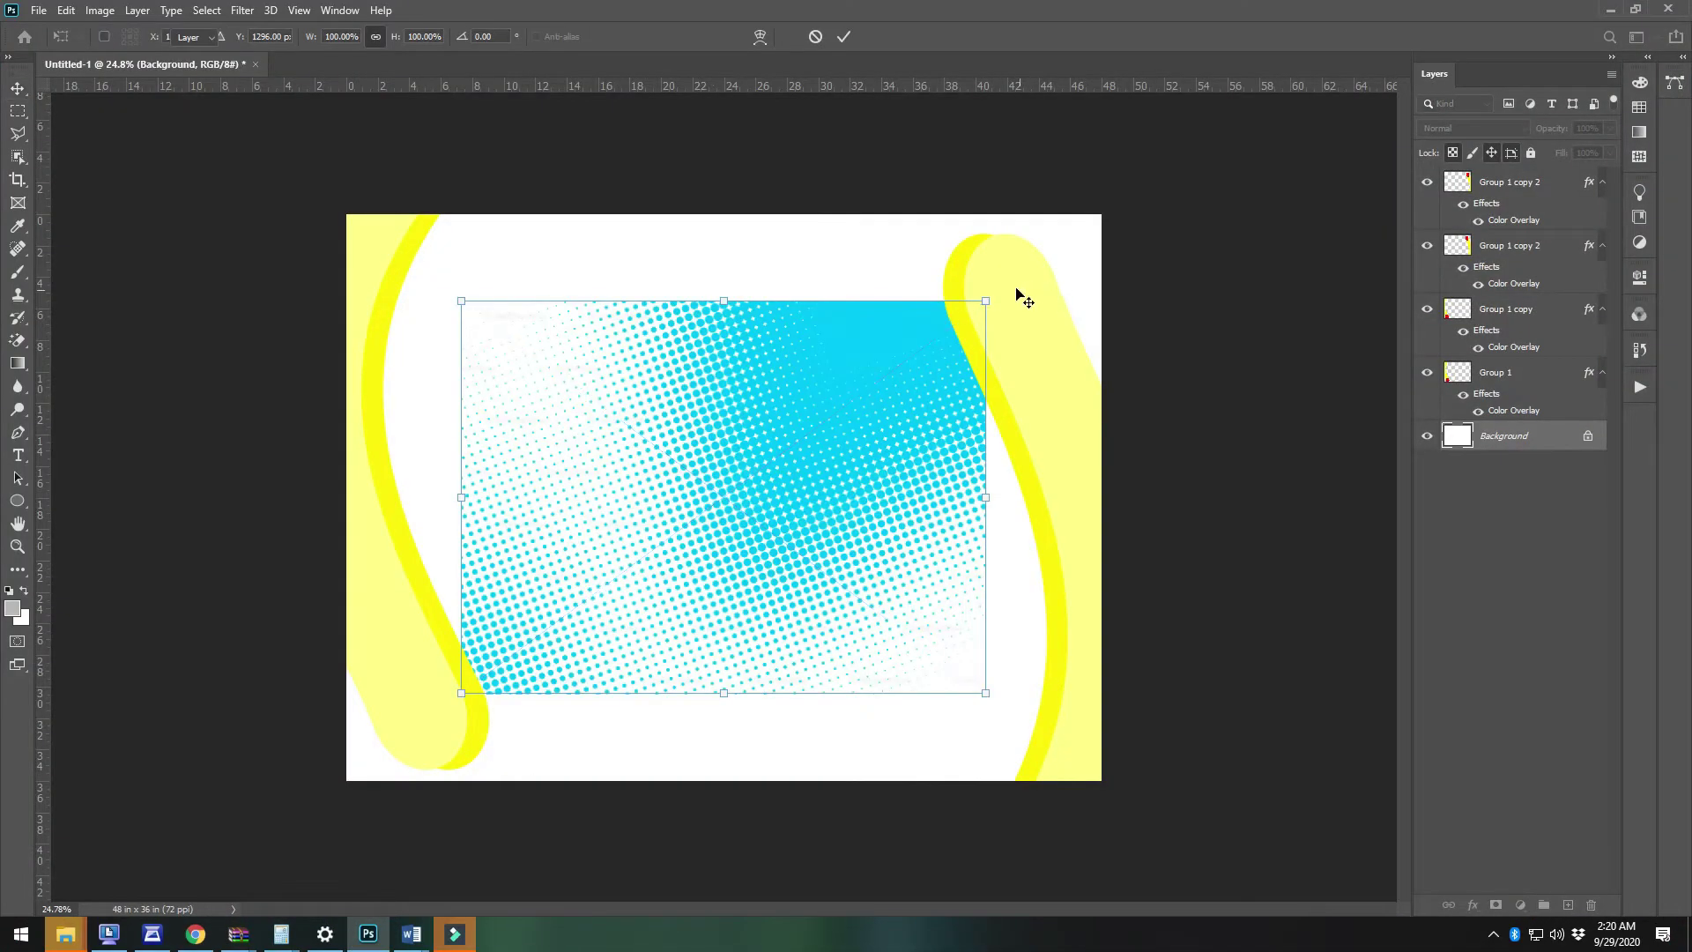
pyautogui.moveTo(985, 300); pyautogui.dragTo(1357, 141)
pyautogui.moveTo(830, 542); pyautogui.dragTo(890, 484)
pyautogui.press('Return')
# Lower the opacity of the light-blue halftone pattern layer to 22%
pyautogui.press('5')
pyautogui.press('3')
pyautogui.click(1342, 621)
# Place the abstract squares image from the desktop, enlarge it to about 39.4 x 42.9 in and move it to the canvas's lower-left area
pyautogui.press('super+d')
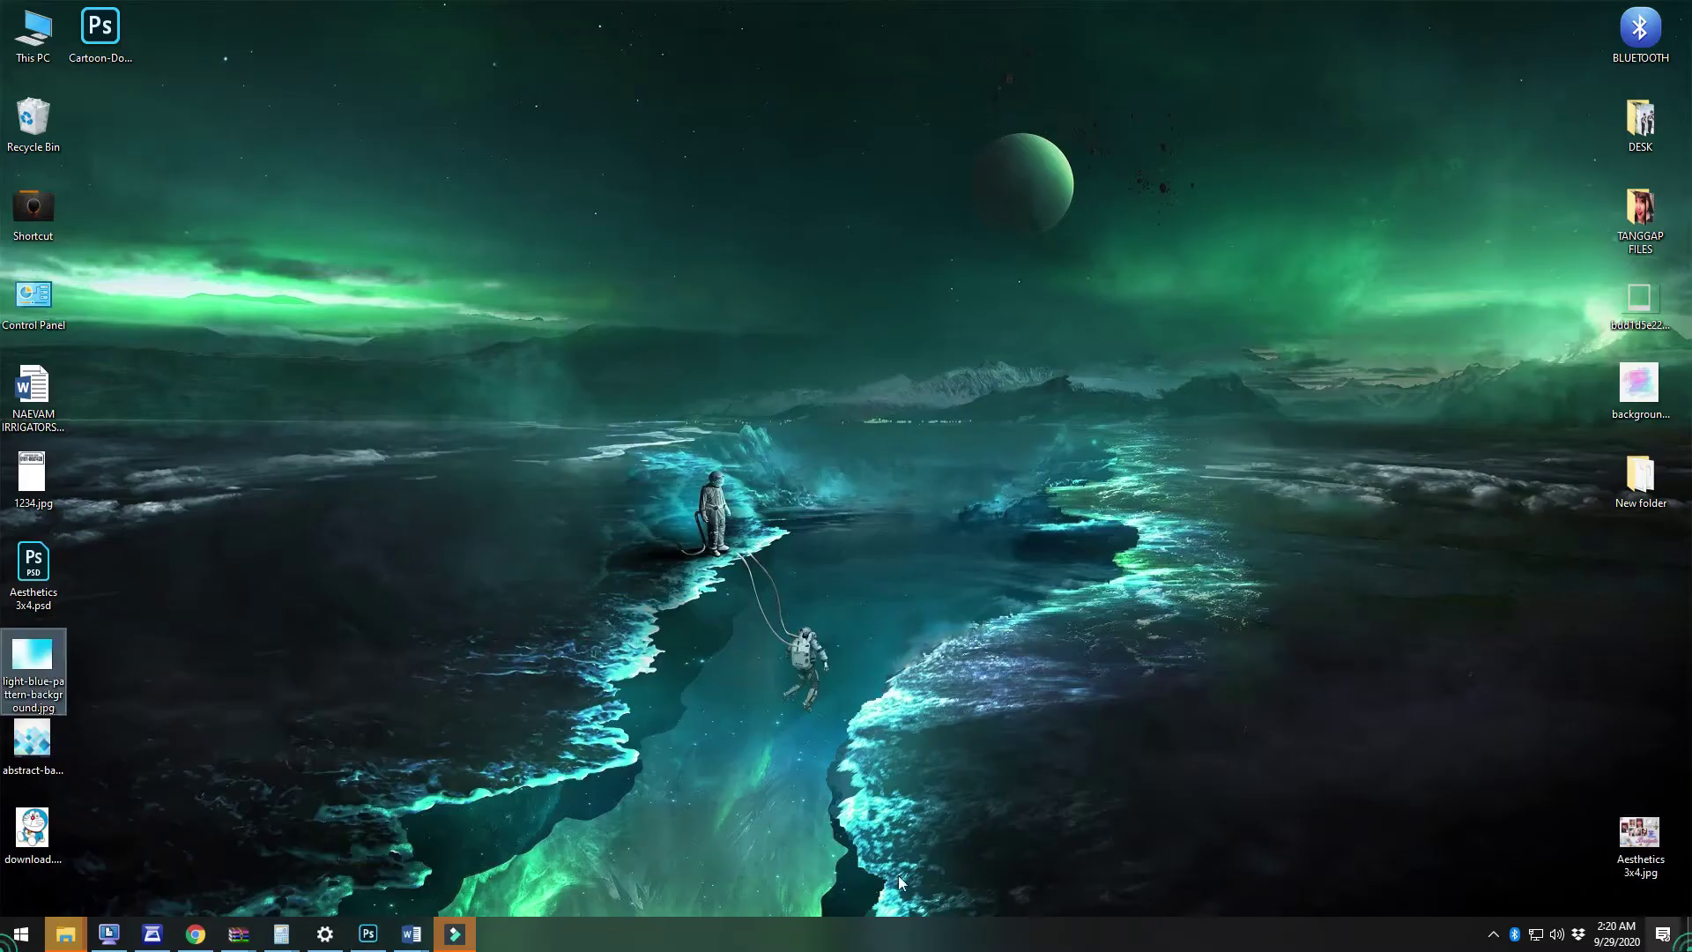
pyautogui.moveTo(32, 740); pyautogui.dragTo(775, 691)
pyautogui.moveTo(824, 368); pyautogui.dragTo(1386, 73)
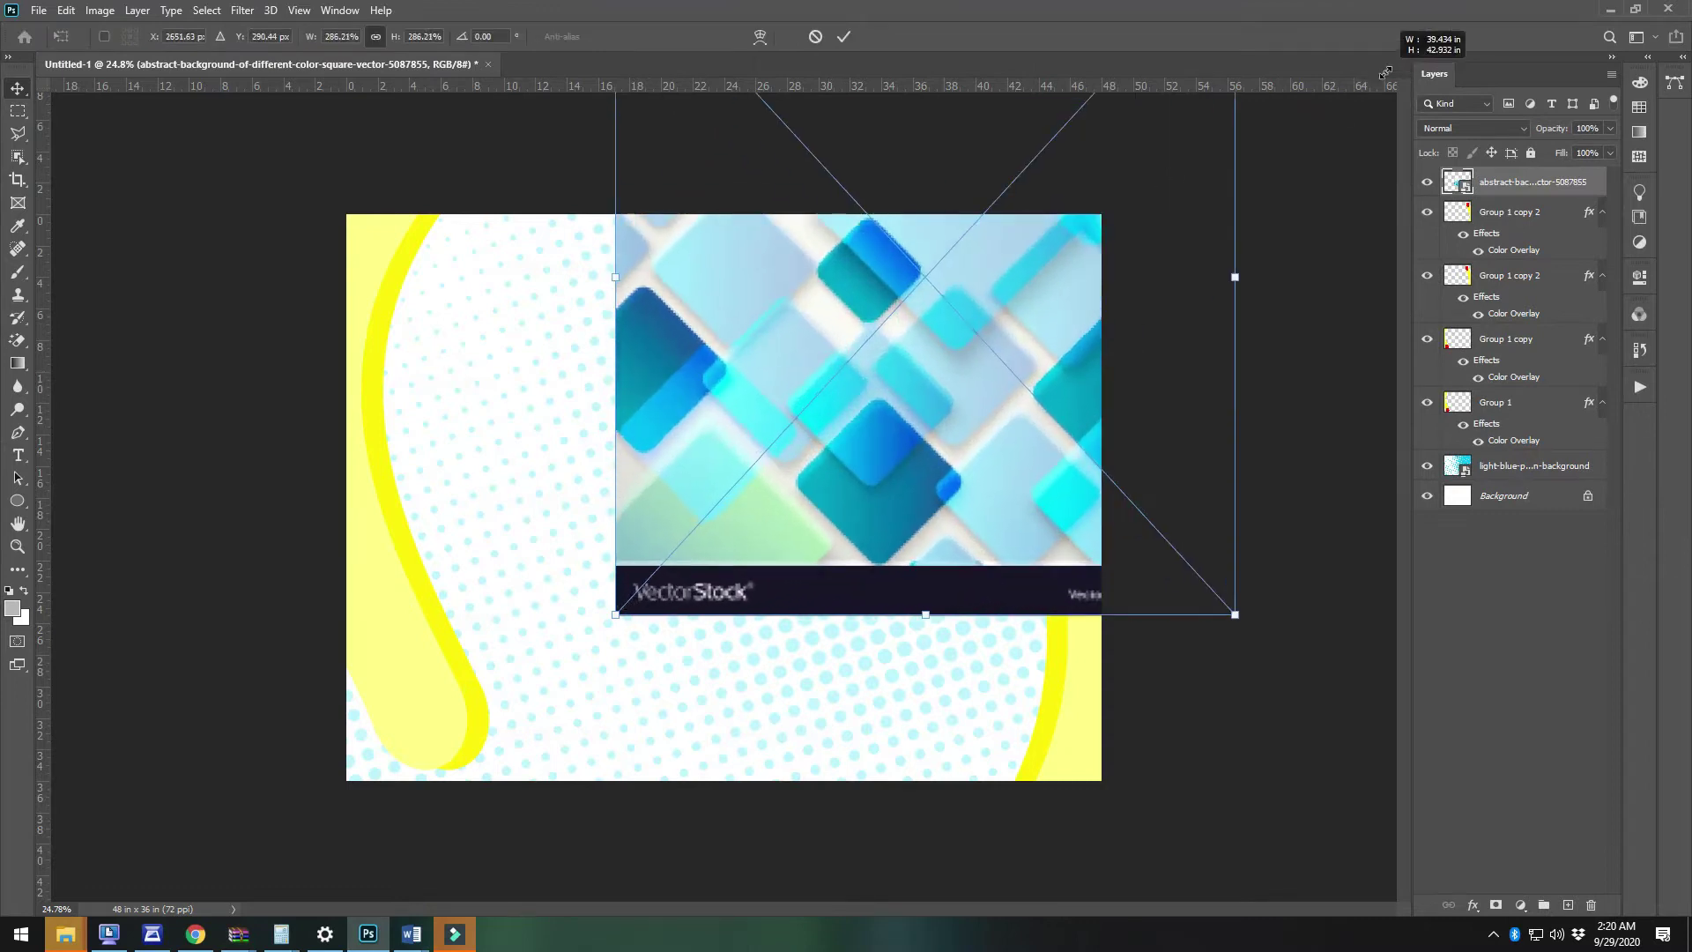
pyautogui.moveTo(982, 405); pyautogui.dragTo(521, 749)
# Rasterize the abstract squares image and remove its plain light backdrop with the Magic Eraser
pyautogui.press('e')
pyautogui.click(631, 345)
pyautogui.click(804, 356)
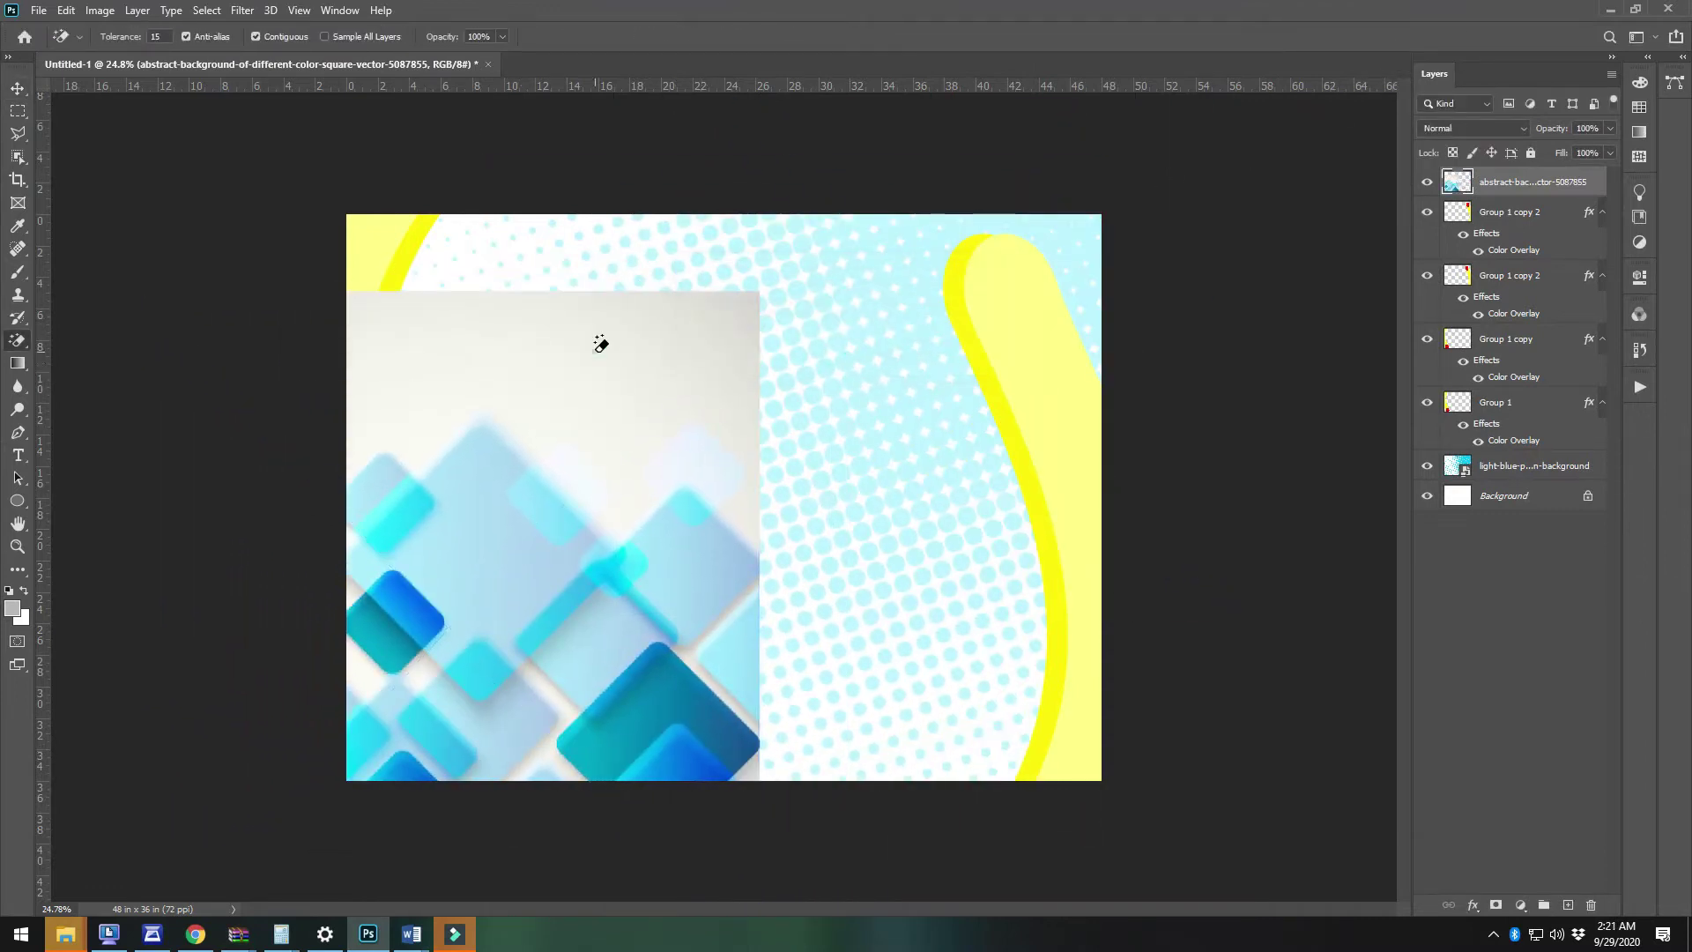
pyautogui.click(600, 344)
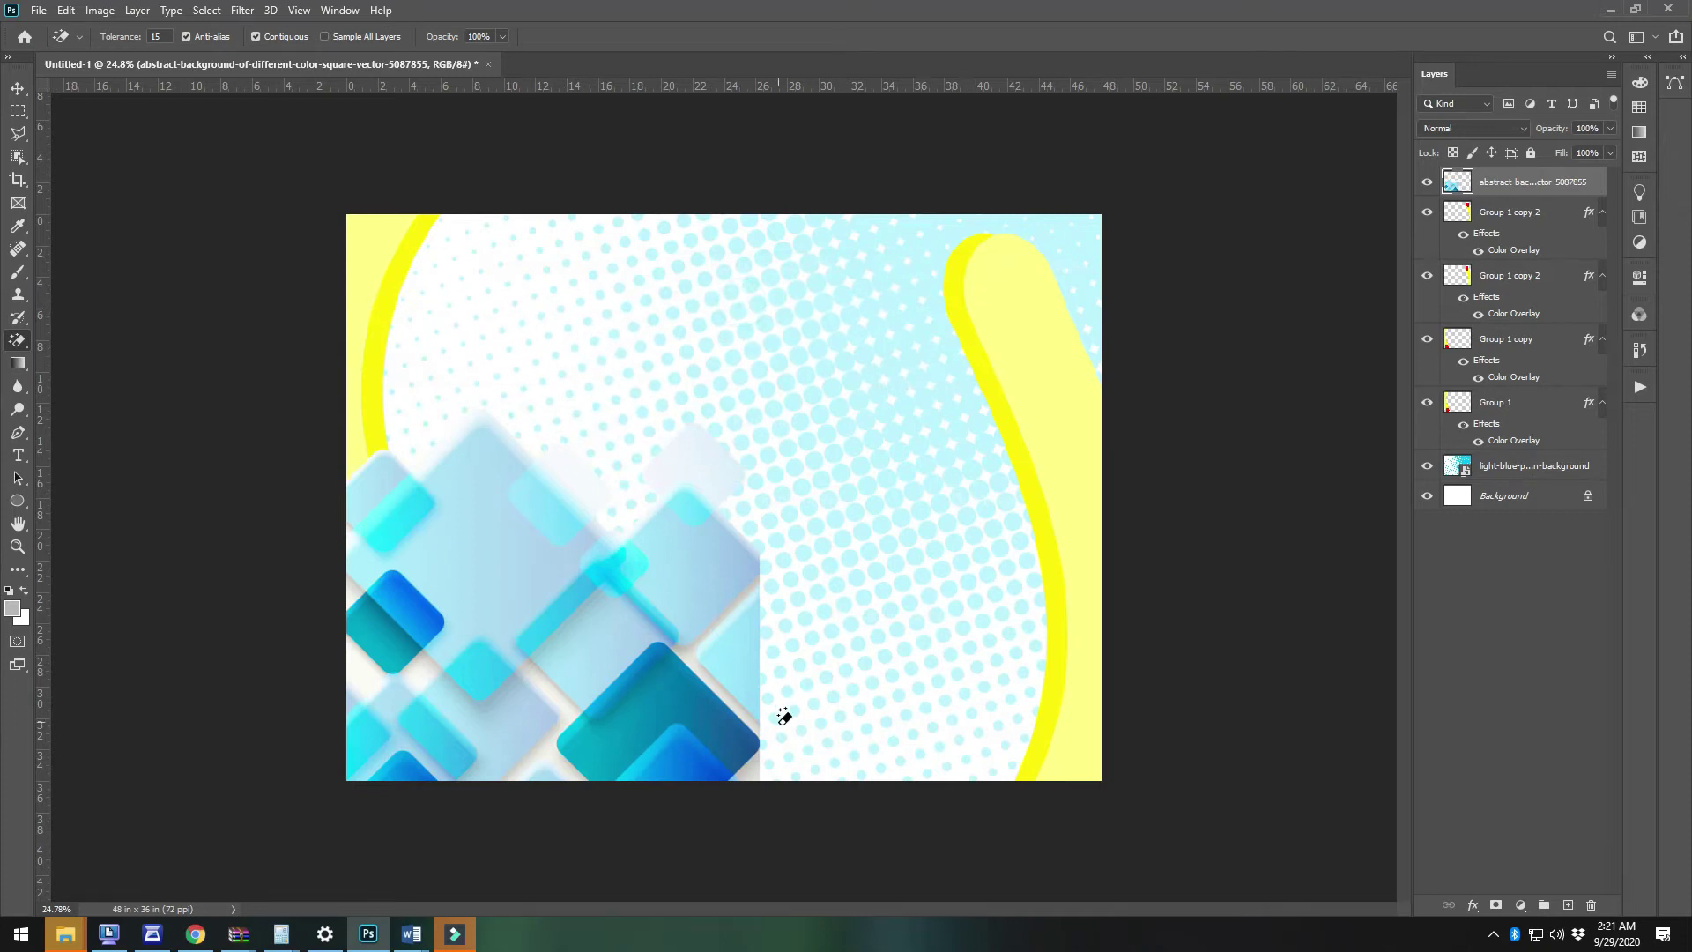
pyautogui.click(756, 667)
# Shift the abstract squares artwork slightly left and up, to about X -16 in and Y 3.6 in
pyautogui.click(18, 86)
pyautogui.moveTo(424, 539); pyautogui.dragTo(379, 520)
pyautogui.scroll(6, 642, 597)
pyautogui.scroll(-9, 674, 594)
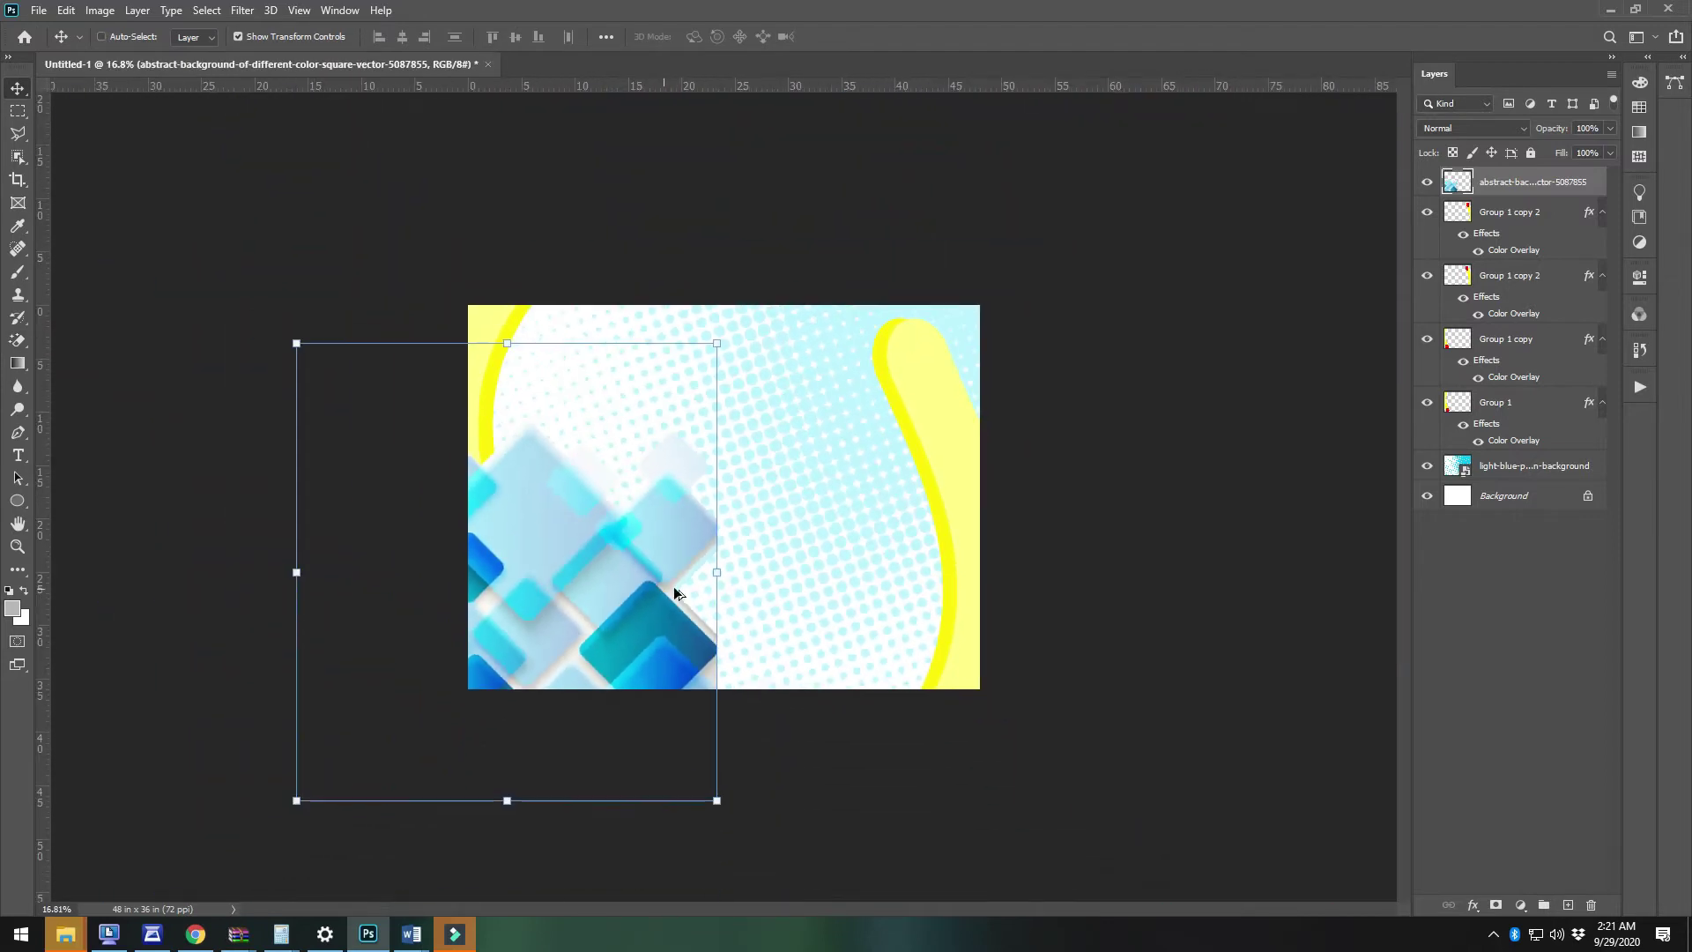
# Set the abstract squares layer to 55% opacity and move it below the yellow band layers
pyautogui.press('5')
pyautogui.press('5')
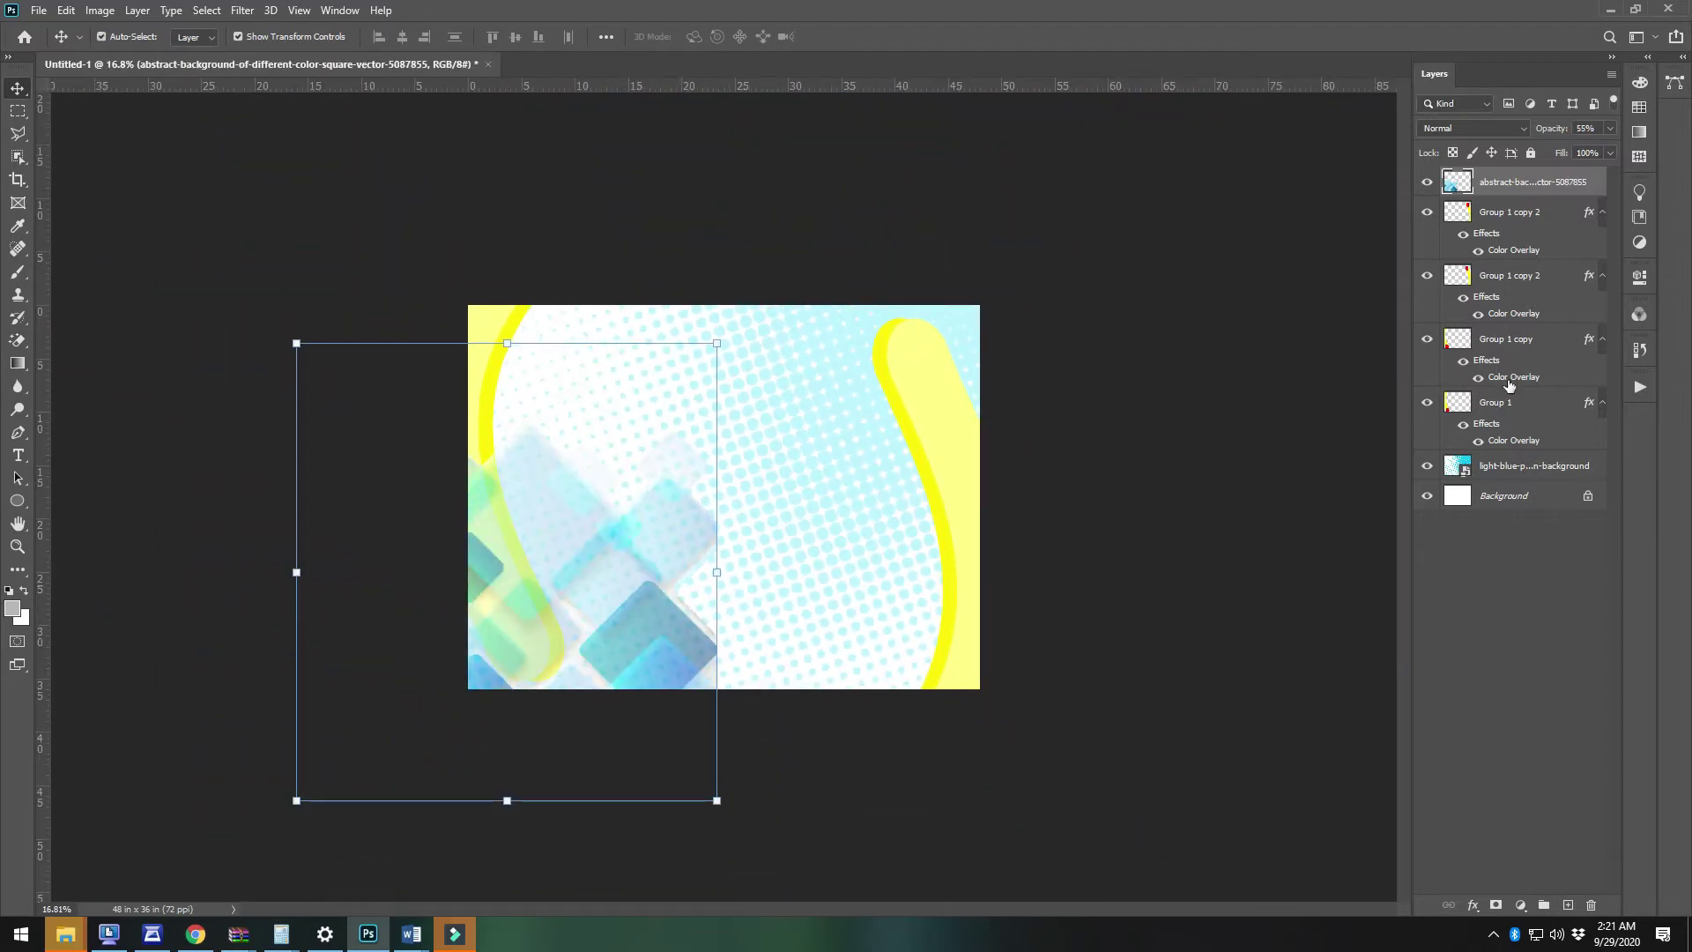
pyautogui.moveTo(1552, 205); pyautogui.dragTo(1508, 451)
pyautogui.scroll(2, 594, 635)
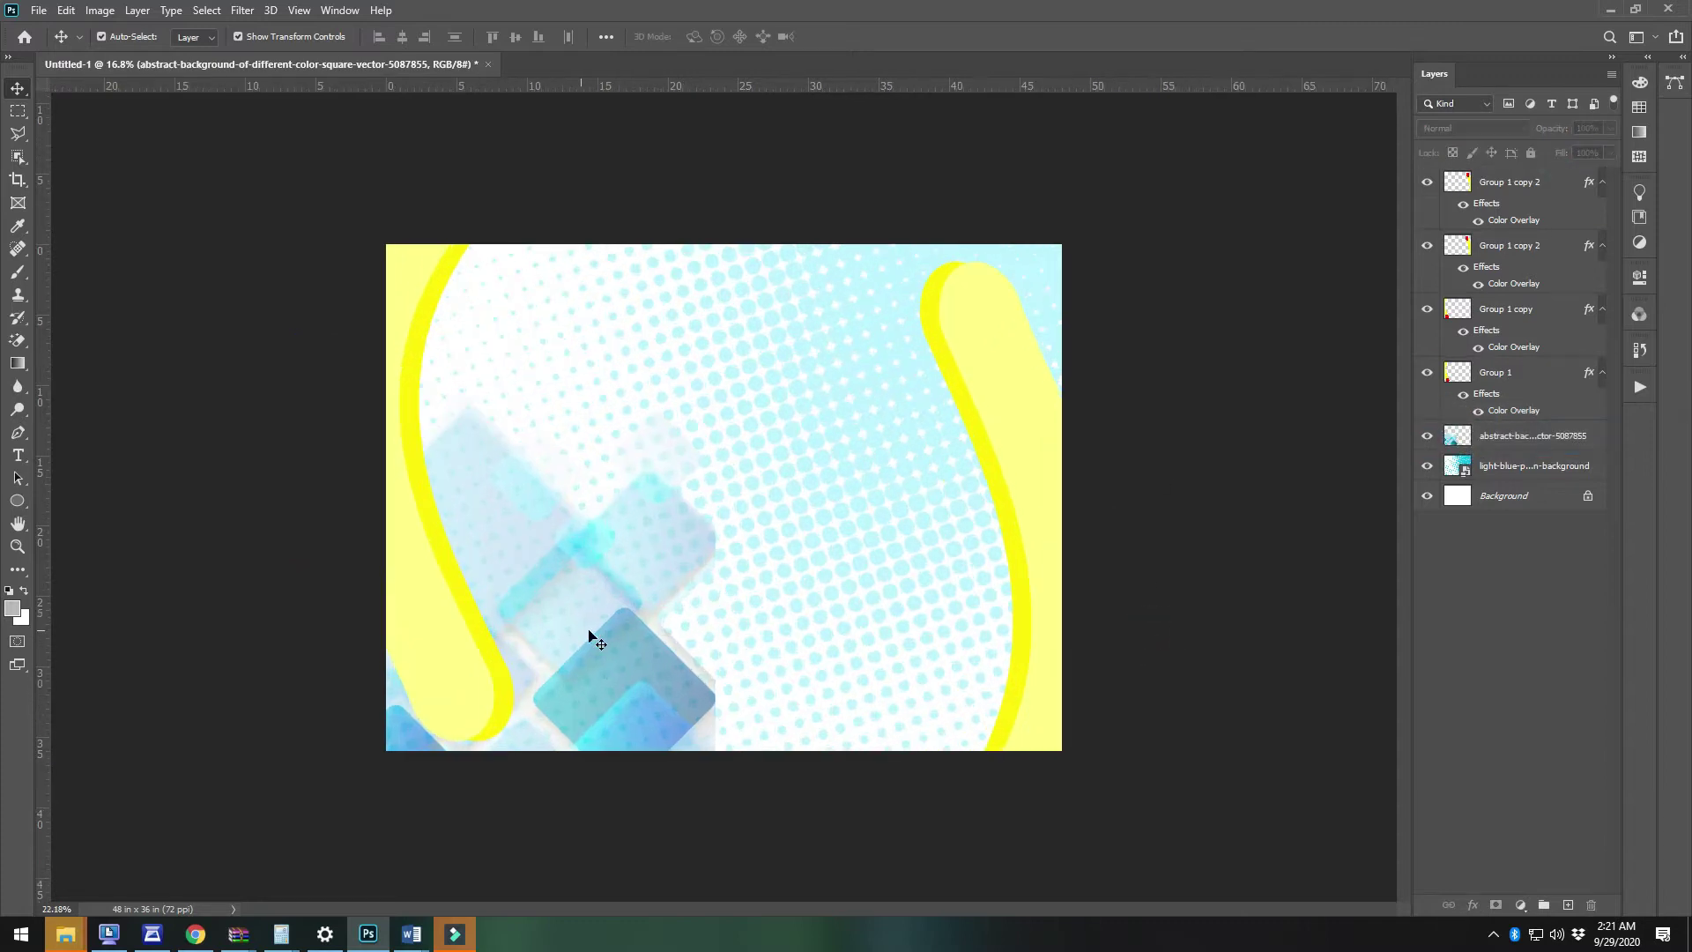
# Draw a gray rectangle over the cut-off corner of the dark blue square near the canvas's lower edge
pyautogui.scroll(5, 656, 782)
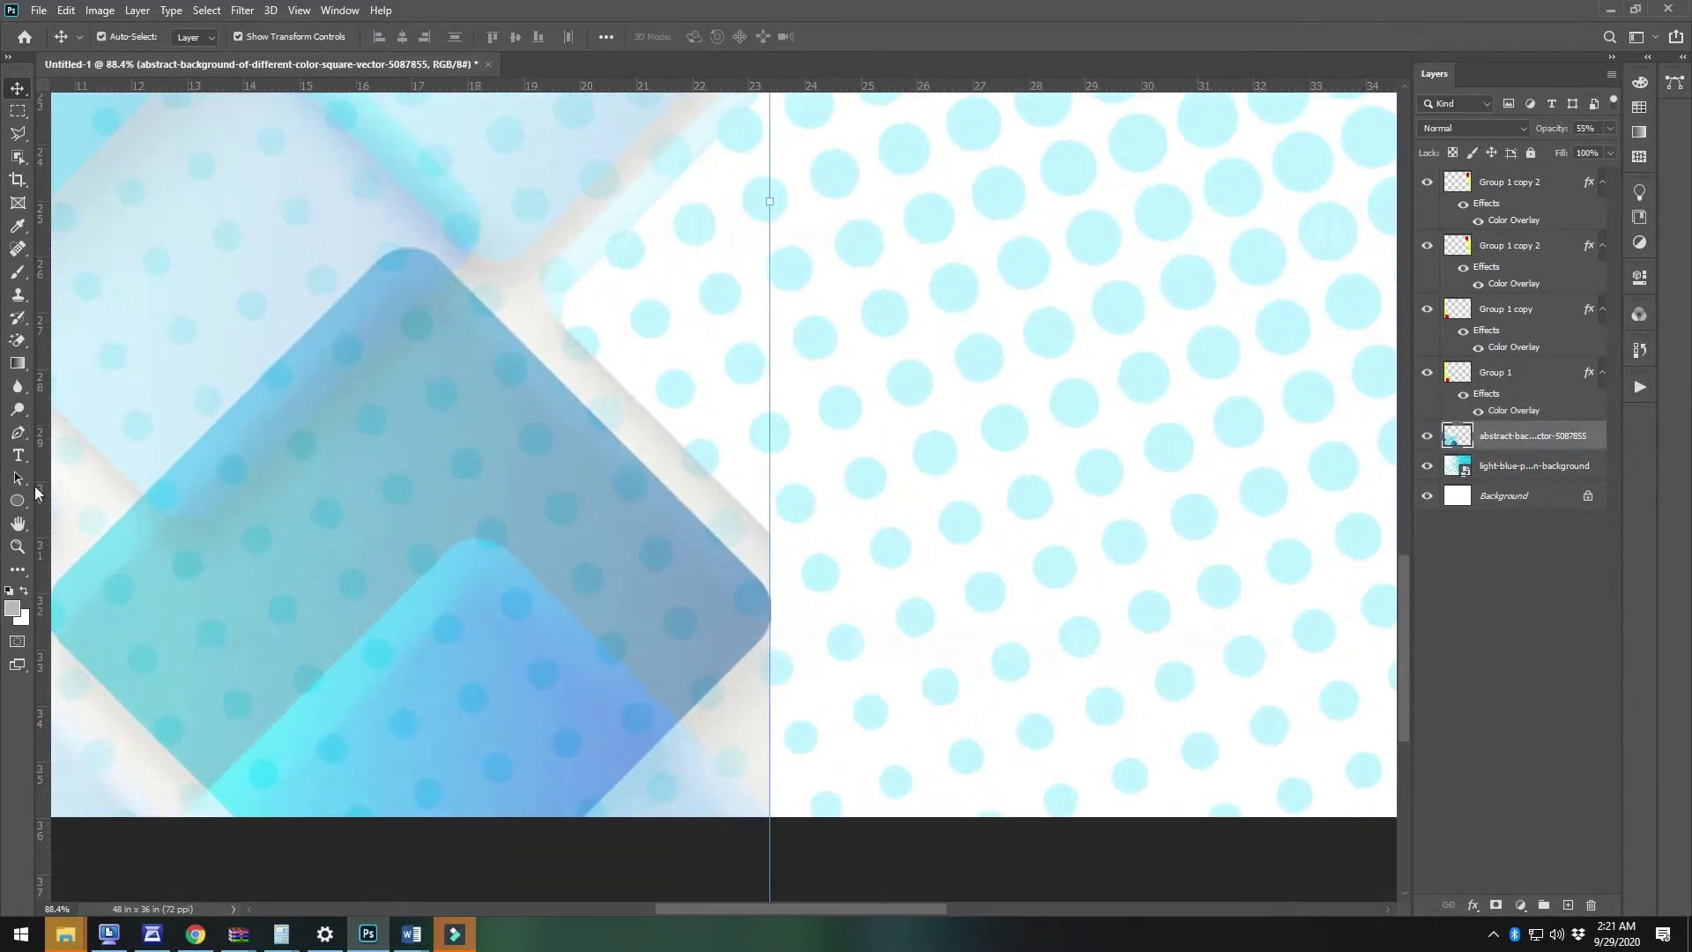
pyautogui.click(19, 500)
pyautogui.click(65, 497)
pyautogui.moveTo(688, 469); pyautogui.dragTo(1063, 753)
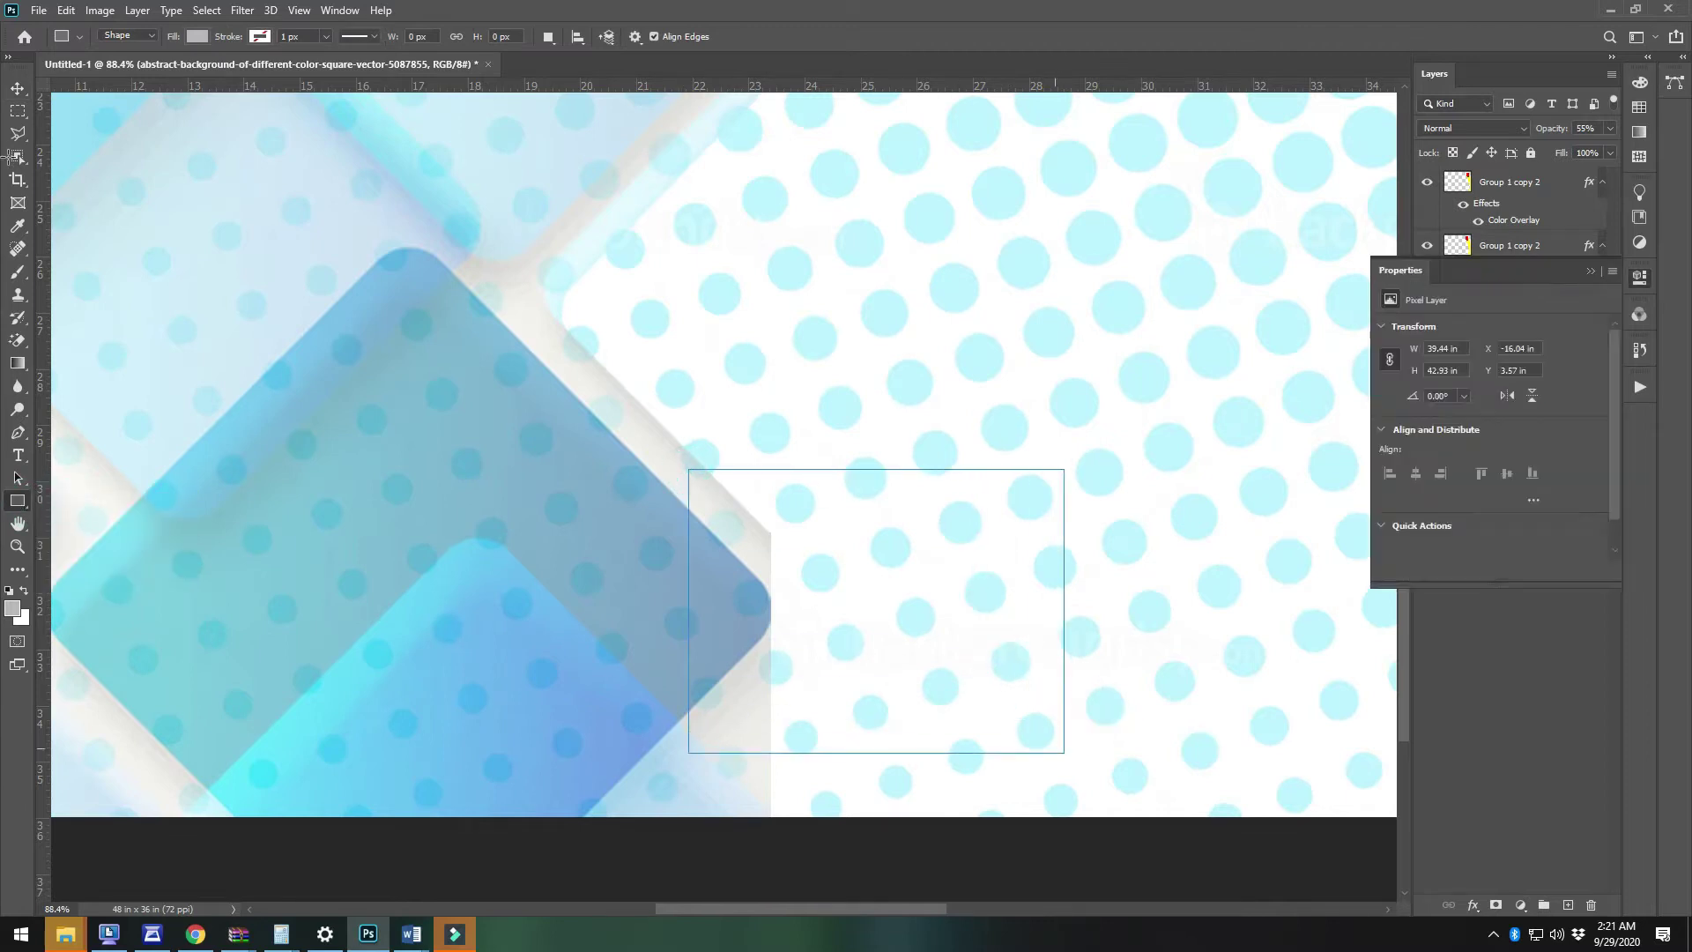
# Rotate the gray rectangle into a diamond, enlarge it and align it with the dark blue square's cut-off corner
pyautogui.click(18, 91)
pyautogui.moveTo(975, 631); pyautogui.dragTo(933, 794)
pyautogui.press('Return')
pyautogui.press('Return')
pyautogui.moveTo(752, 683); pyautogui.dragTo(708, 724)
pyautogui.moveTo(494, 877); pyautogui.dragTo(459, 899)
pyautogui.moveTo(679, 703); pyautogui.dragTo(692, 697)
pyautogui.press('Return')
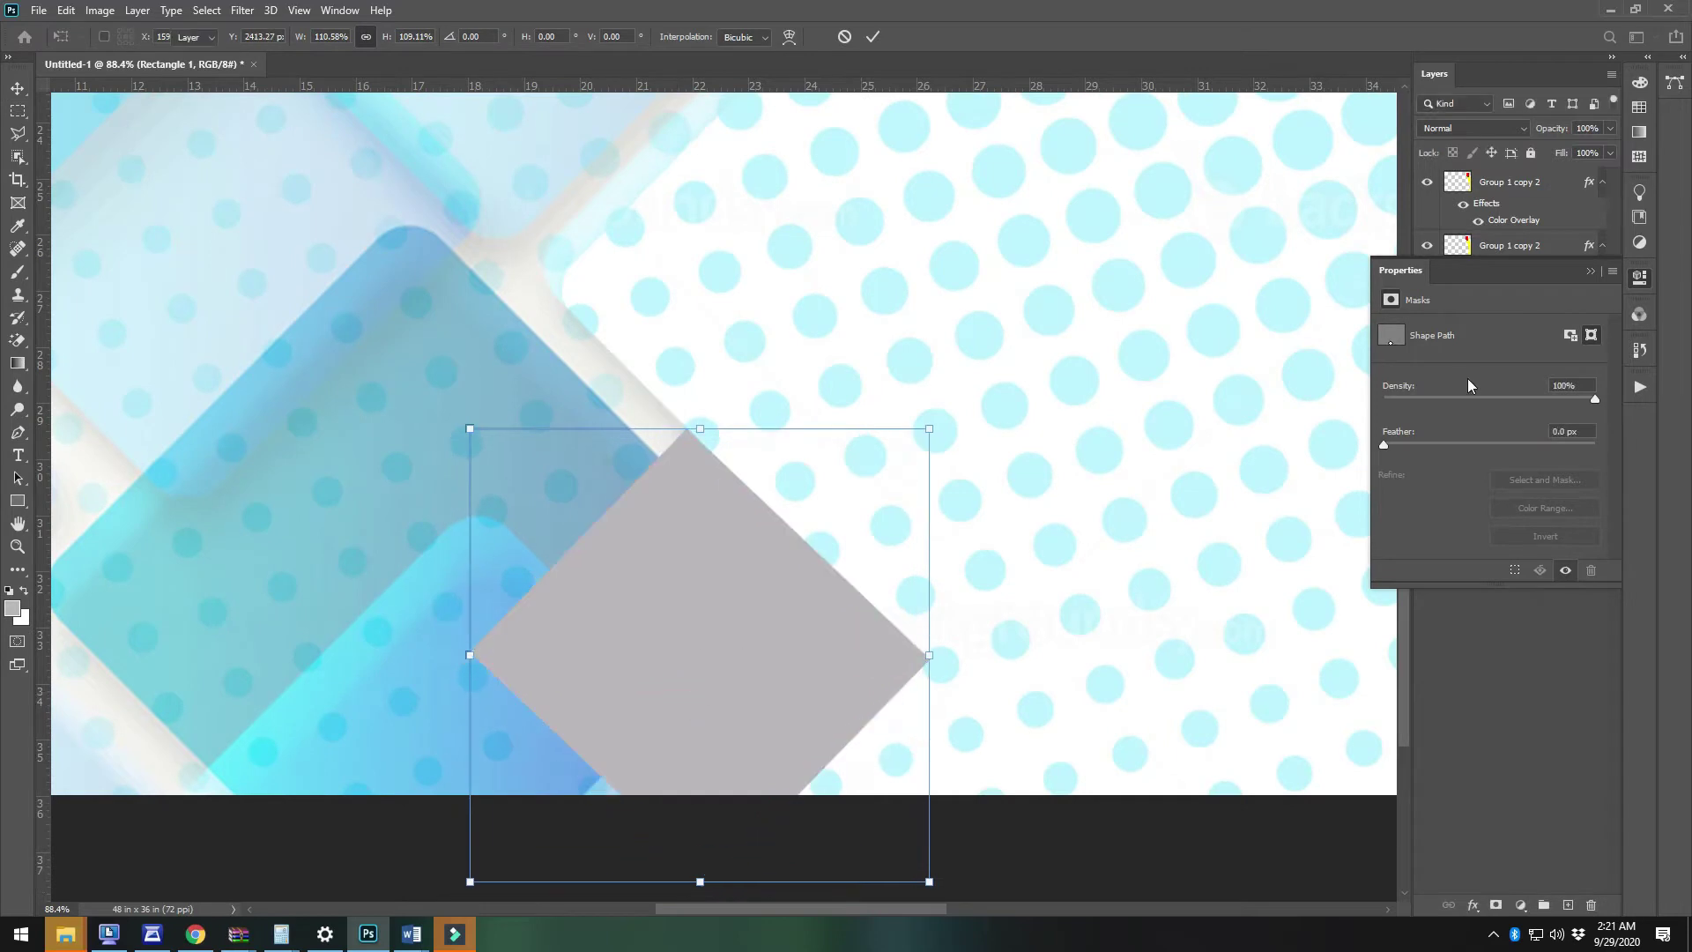
# Move the gray diamond's layer below the abstract squares layer and set its opacity to 50%
pyautogui.click(1586, 272)
pyautogui.moveTo(1506, 447); pyautogui.dragTo(1510, 481)
pyautogui.press('5')
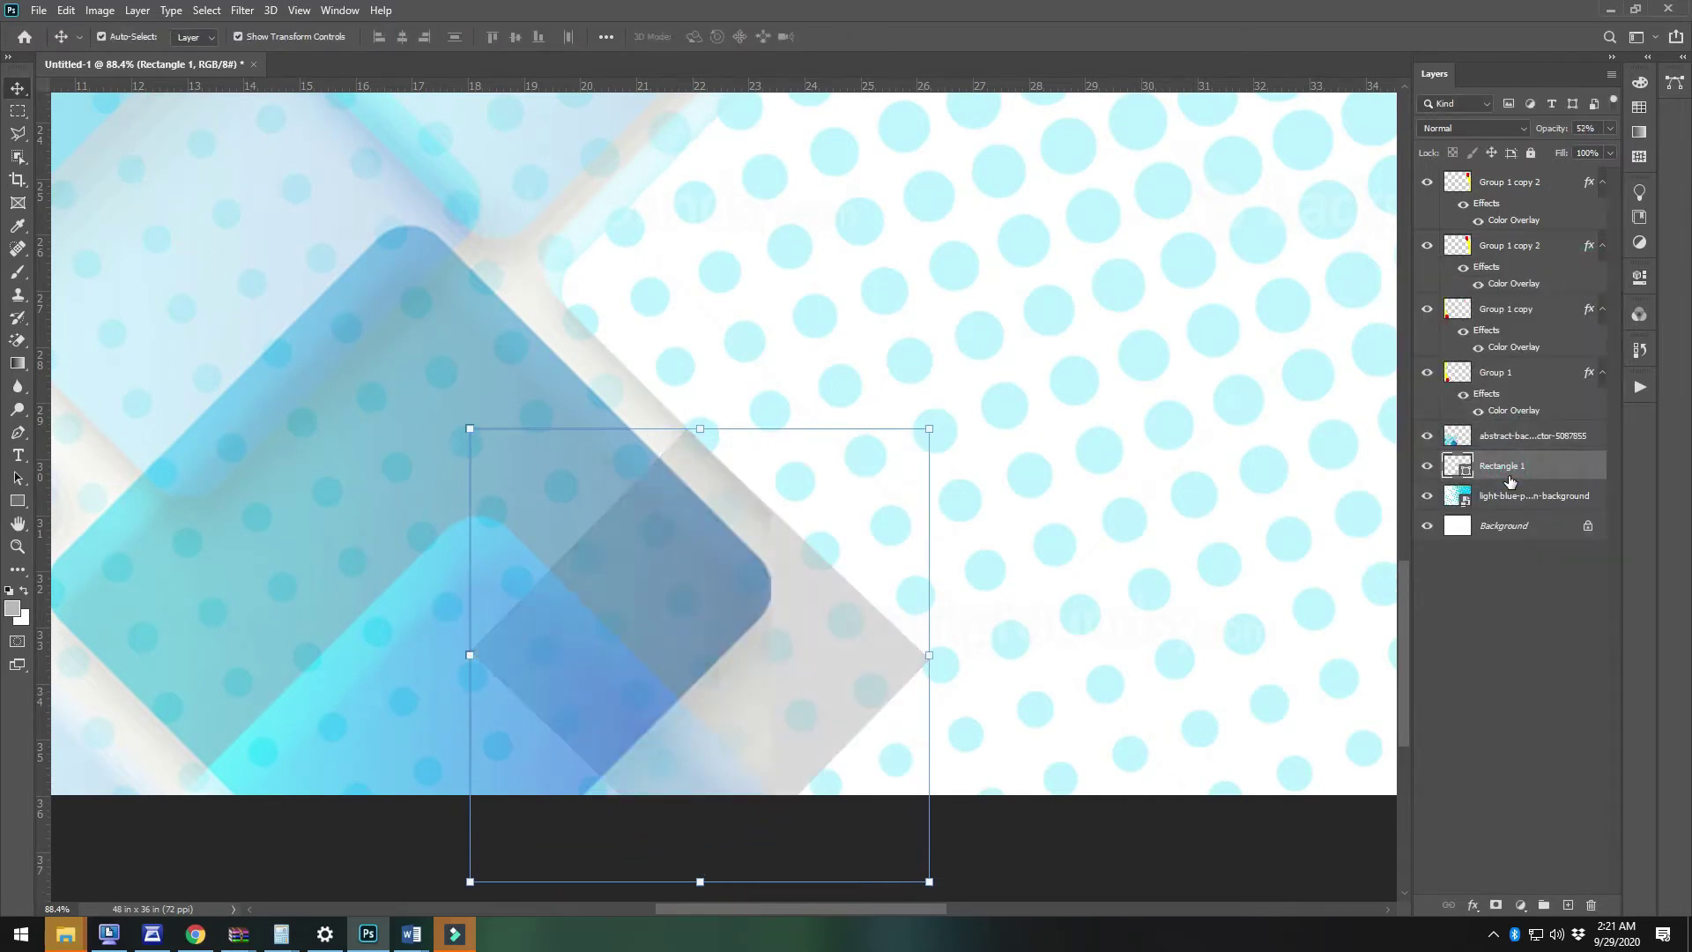
pyautogui.press('2')
pyautogui.press('2')
pyautogui.press('5')
# Rasterize the gray diamond's shape layer
pyautogui.press('e')
pyautogui.click(697, 448)
pyautogui.click(794, 347)
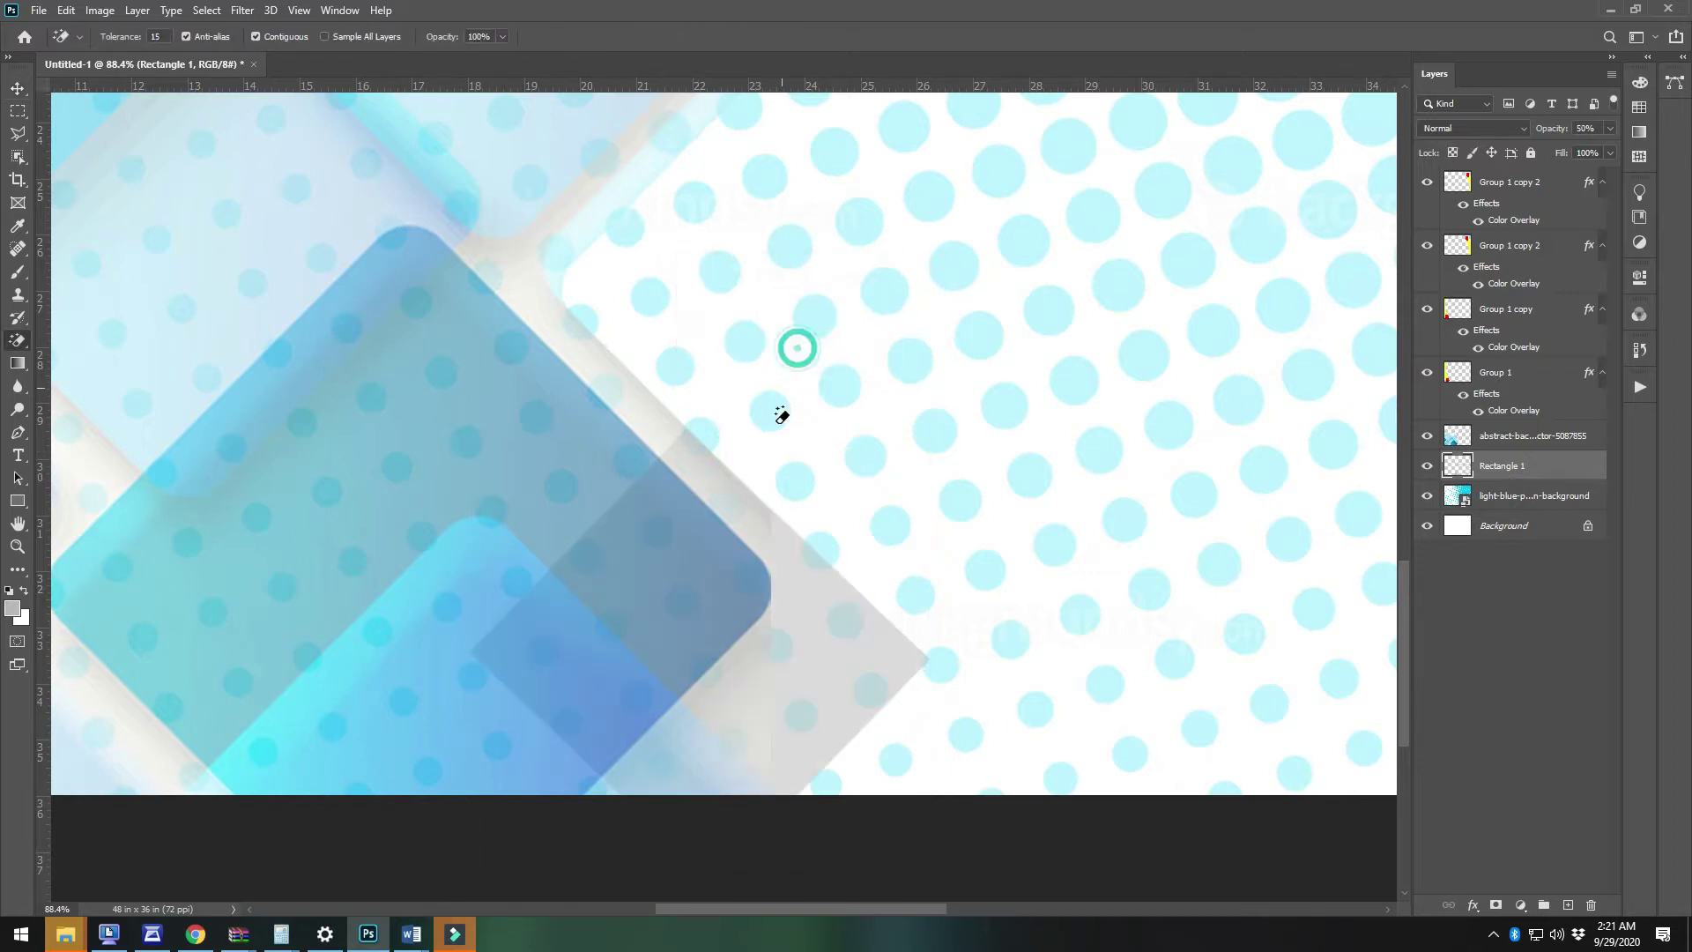
# Duplicate the gray diamond and position the copy behind the cut-off corner of the pale upper square
pyautogui.hotkey('ctrl', '0')
pyautogui.click(20, 87)
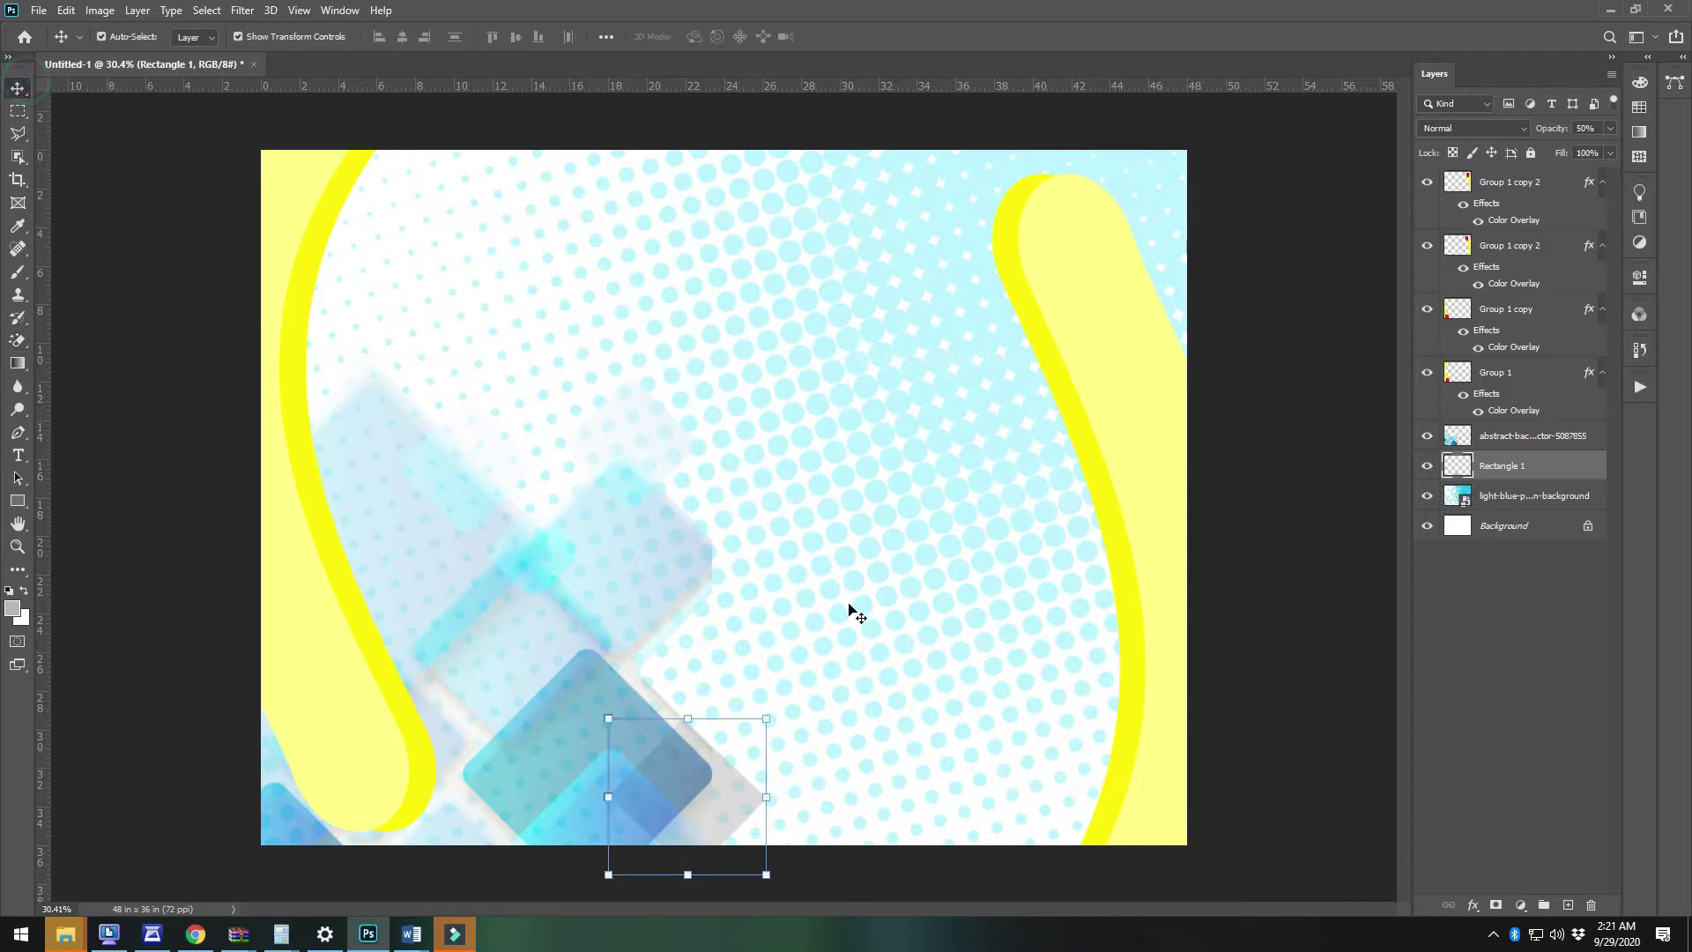
pyautogui.click(852, 643)
pyautogui.scroll(3, 697, 613)
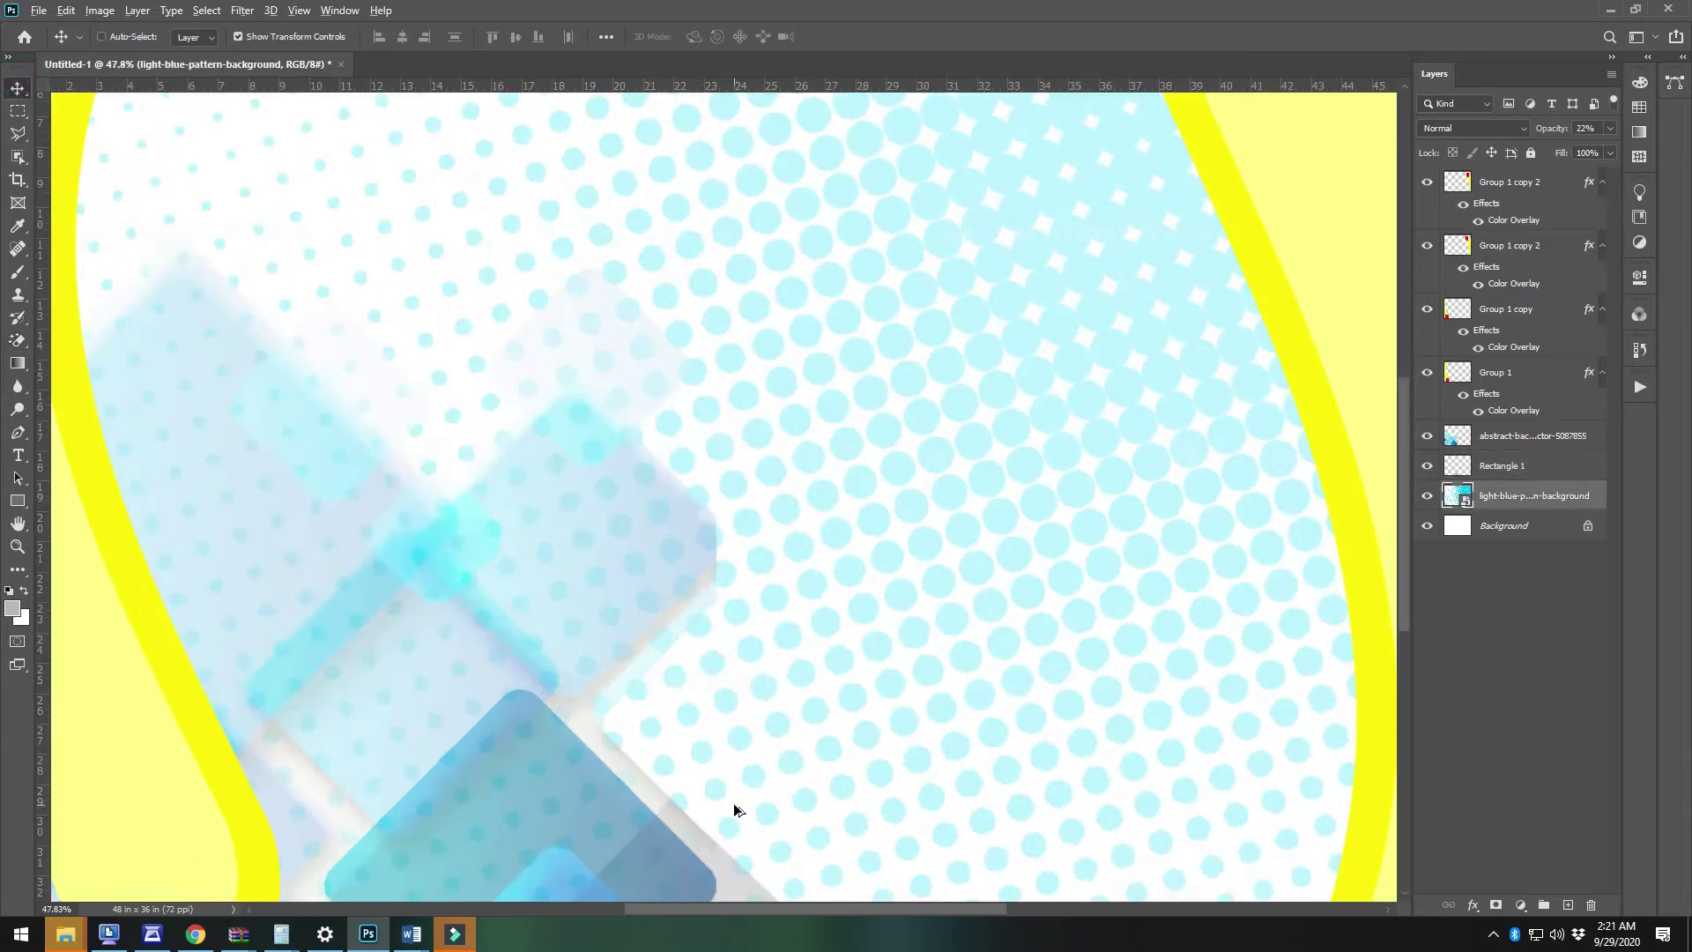
pyautogui.scroll(-3, 734, 806)
pyautogui.moveTo(732, 867); pyautogui.dragTo(744, 684)
pyautogui.scroll(7, 690, 594)
pyautogui.hotkey('ctrl', 'z')
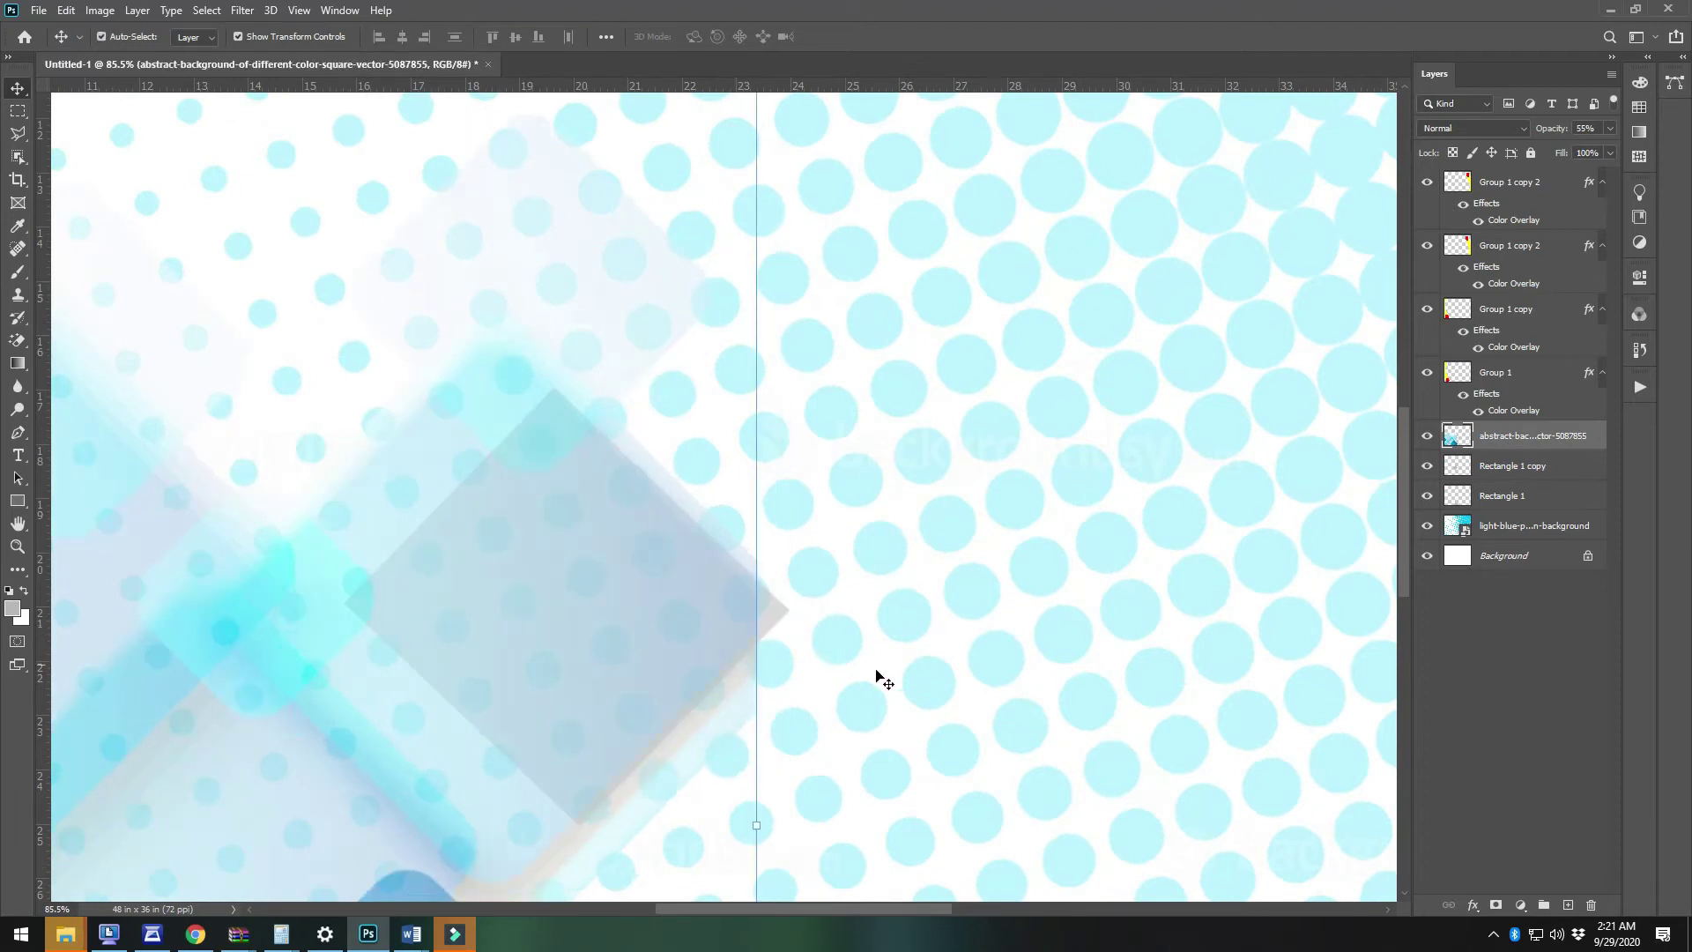
pyautogui.moveTo(775, 616); pyautogui.dragTo(820, 646)
pyautogui.scroll(-12, 830, 644)
pyautogui.click(1341, 768)
pyautogui.scroll(3, 812, 666)
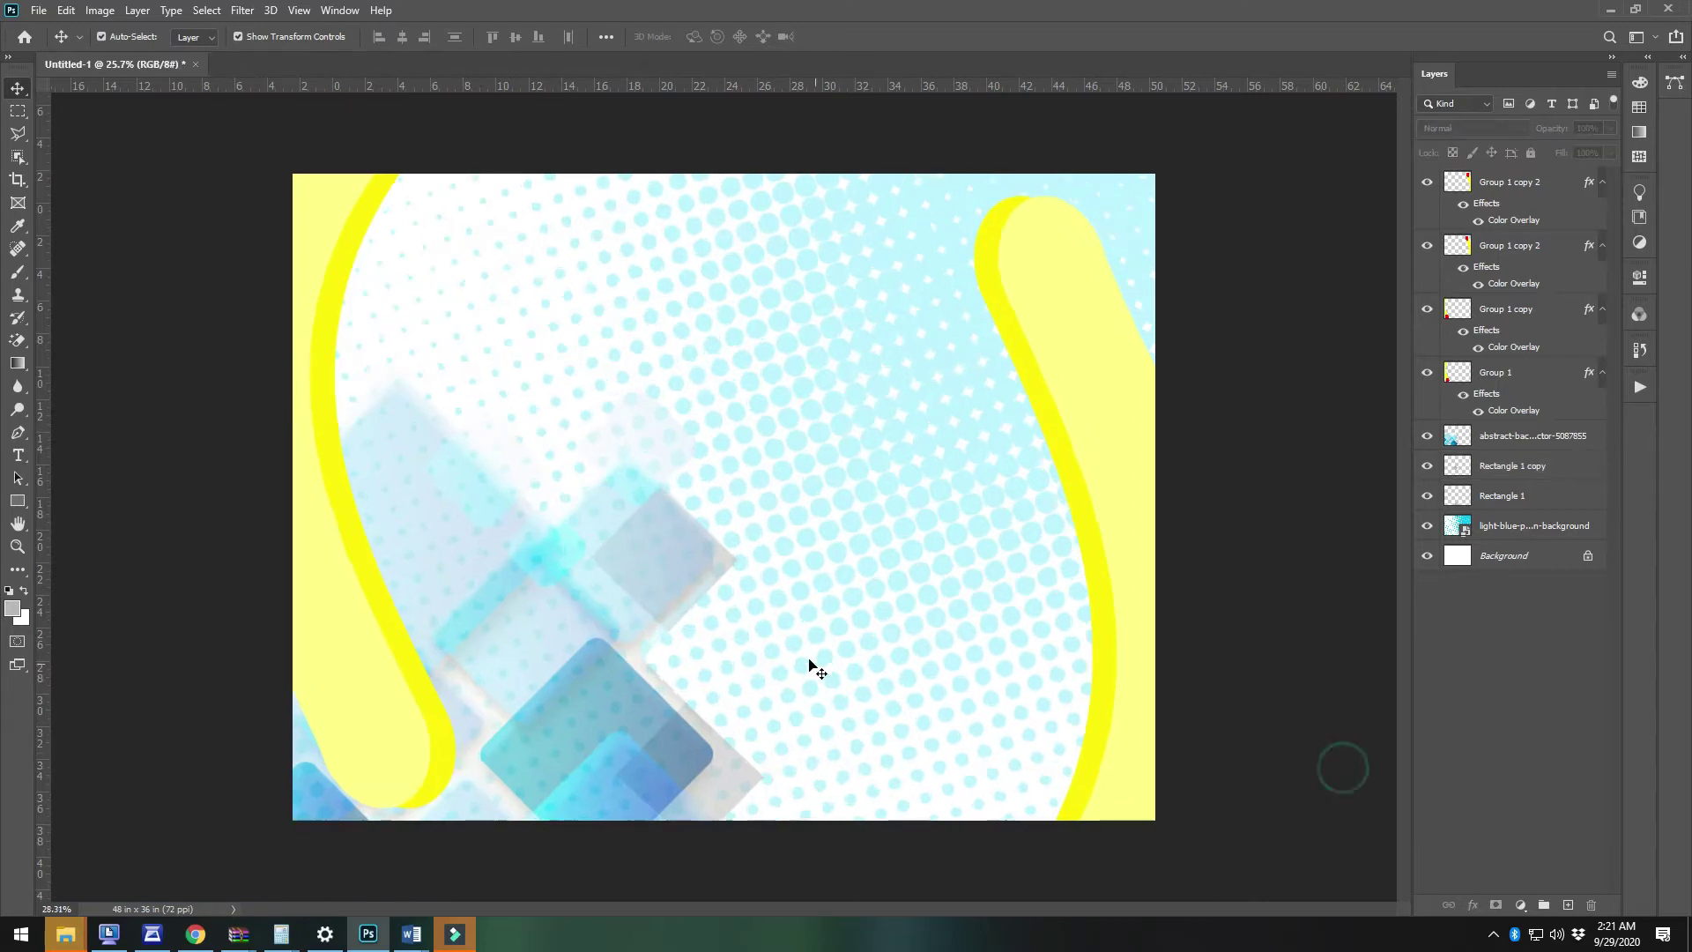
# Apply a Color Overlay to the upper diamond copy in light cyan (adf0fd), sampled from the artwork
pyautogui.click(676, 552)
pyautogui.click(884, 588)
pyautogui.click(733, 578)
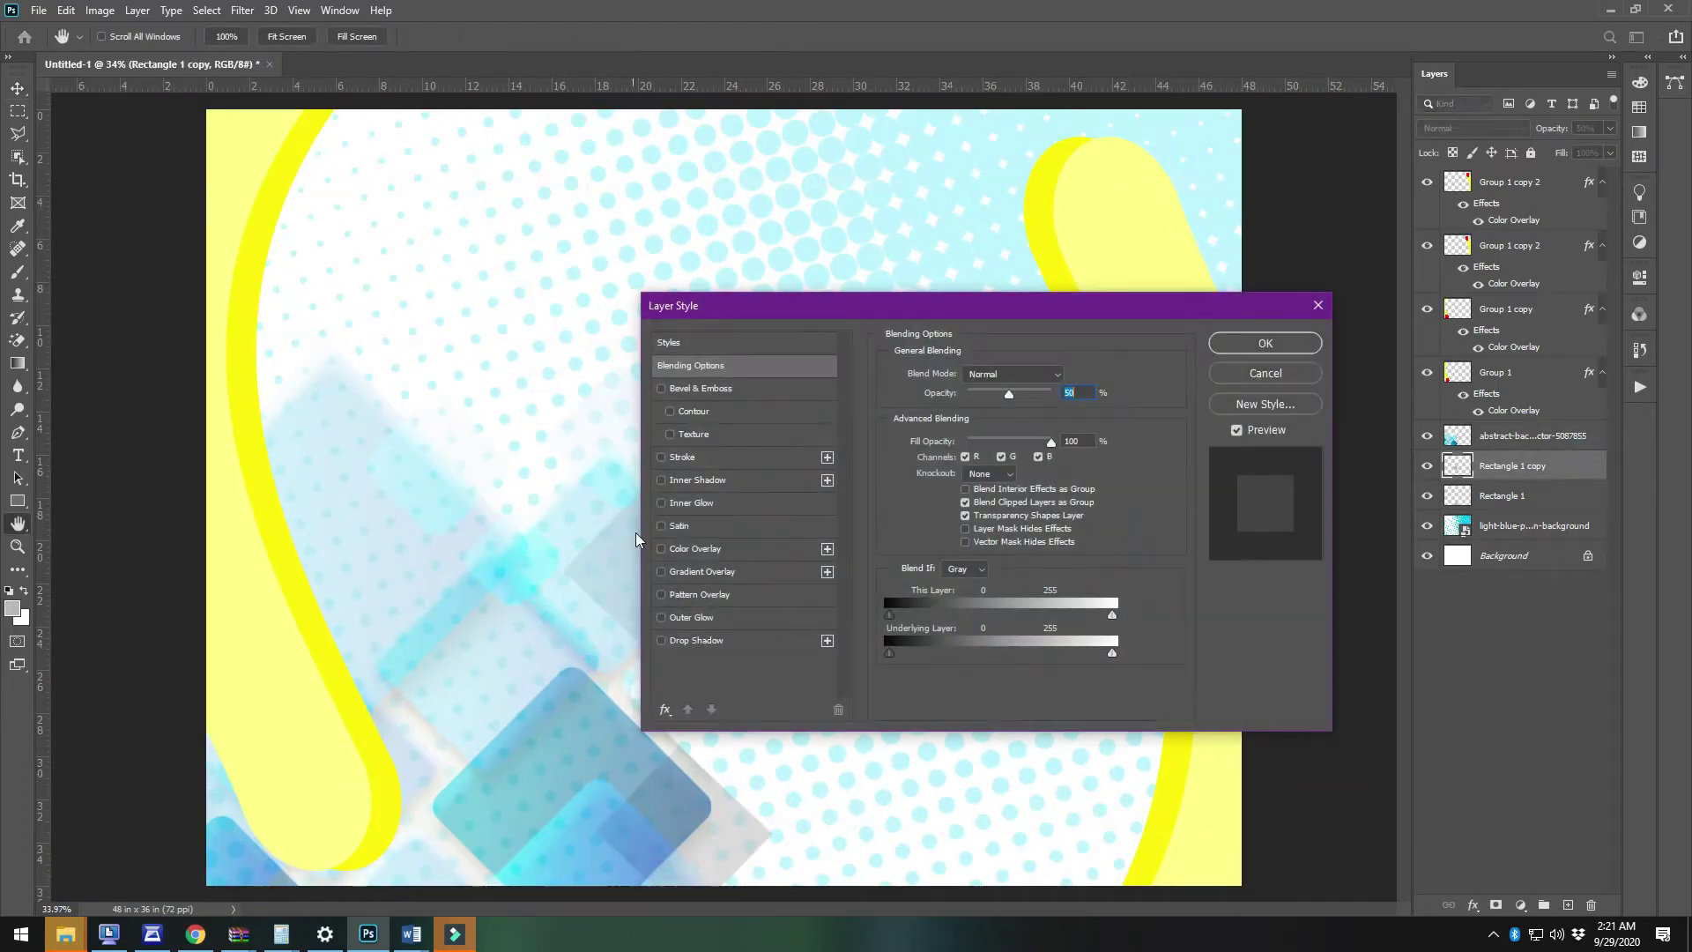
pyautogui.click(695, 548)
pyautogui.click(1067, 376)
pyautogui.click(532, 567)
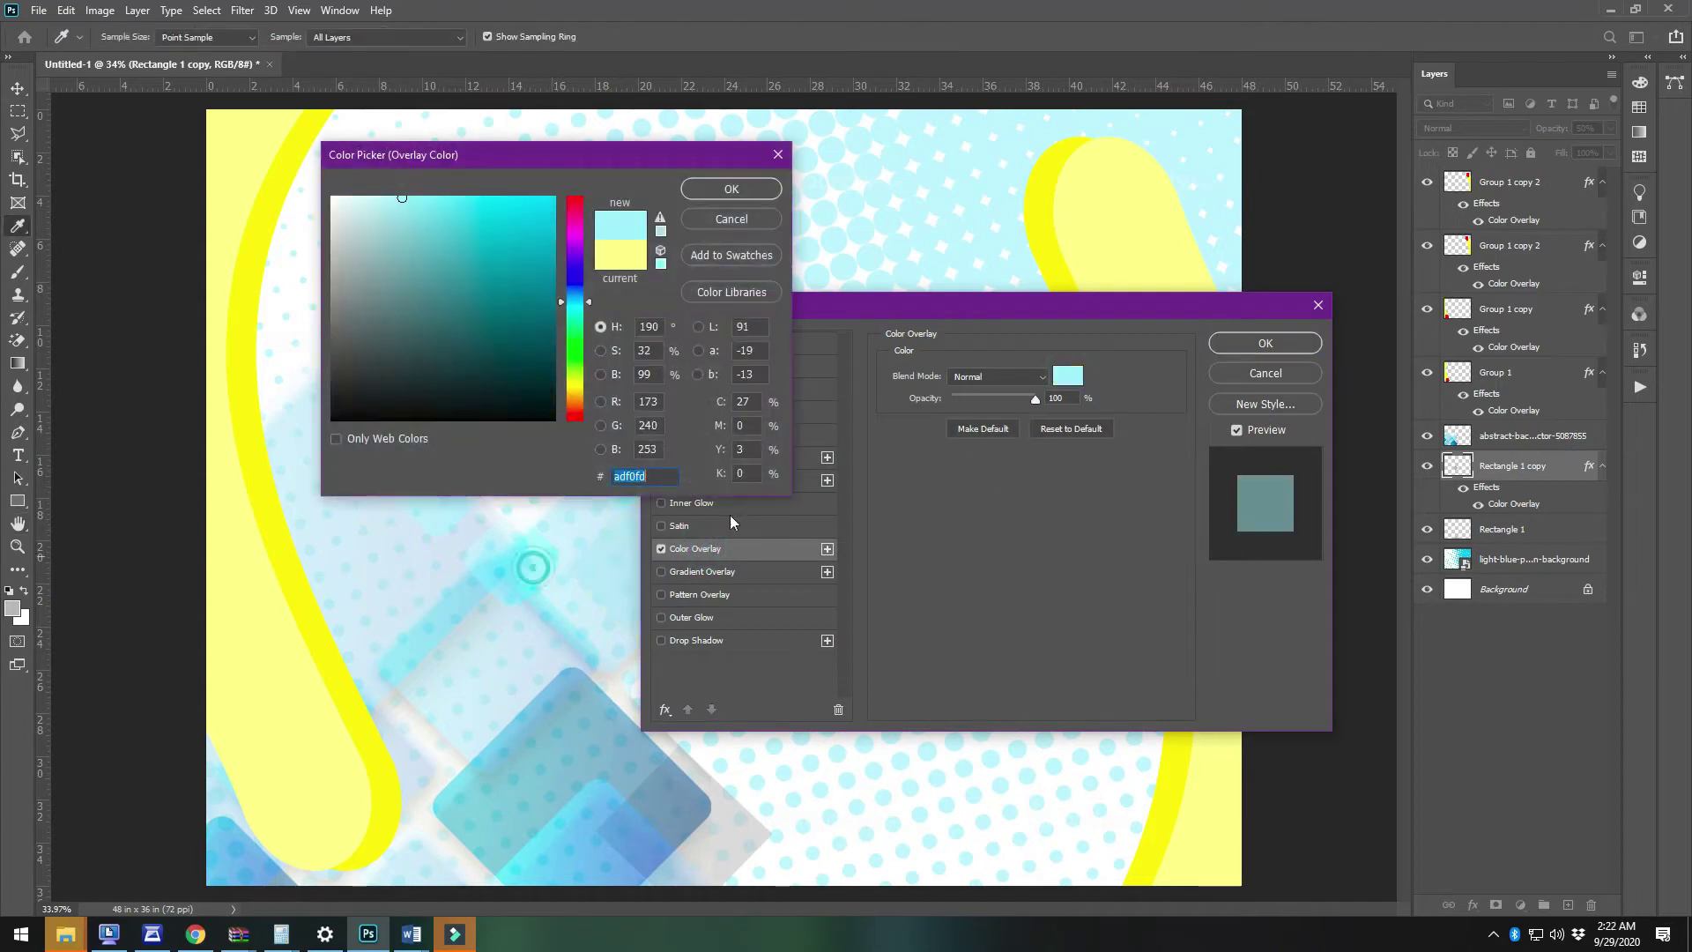
pyautogui.click(736, 189)
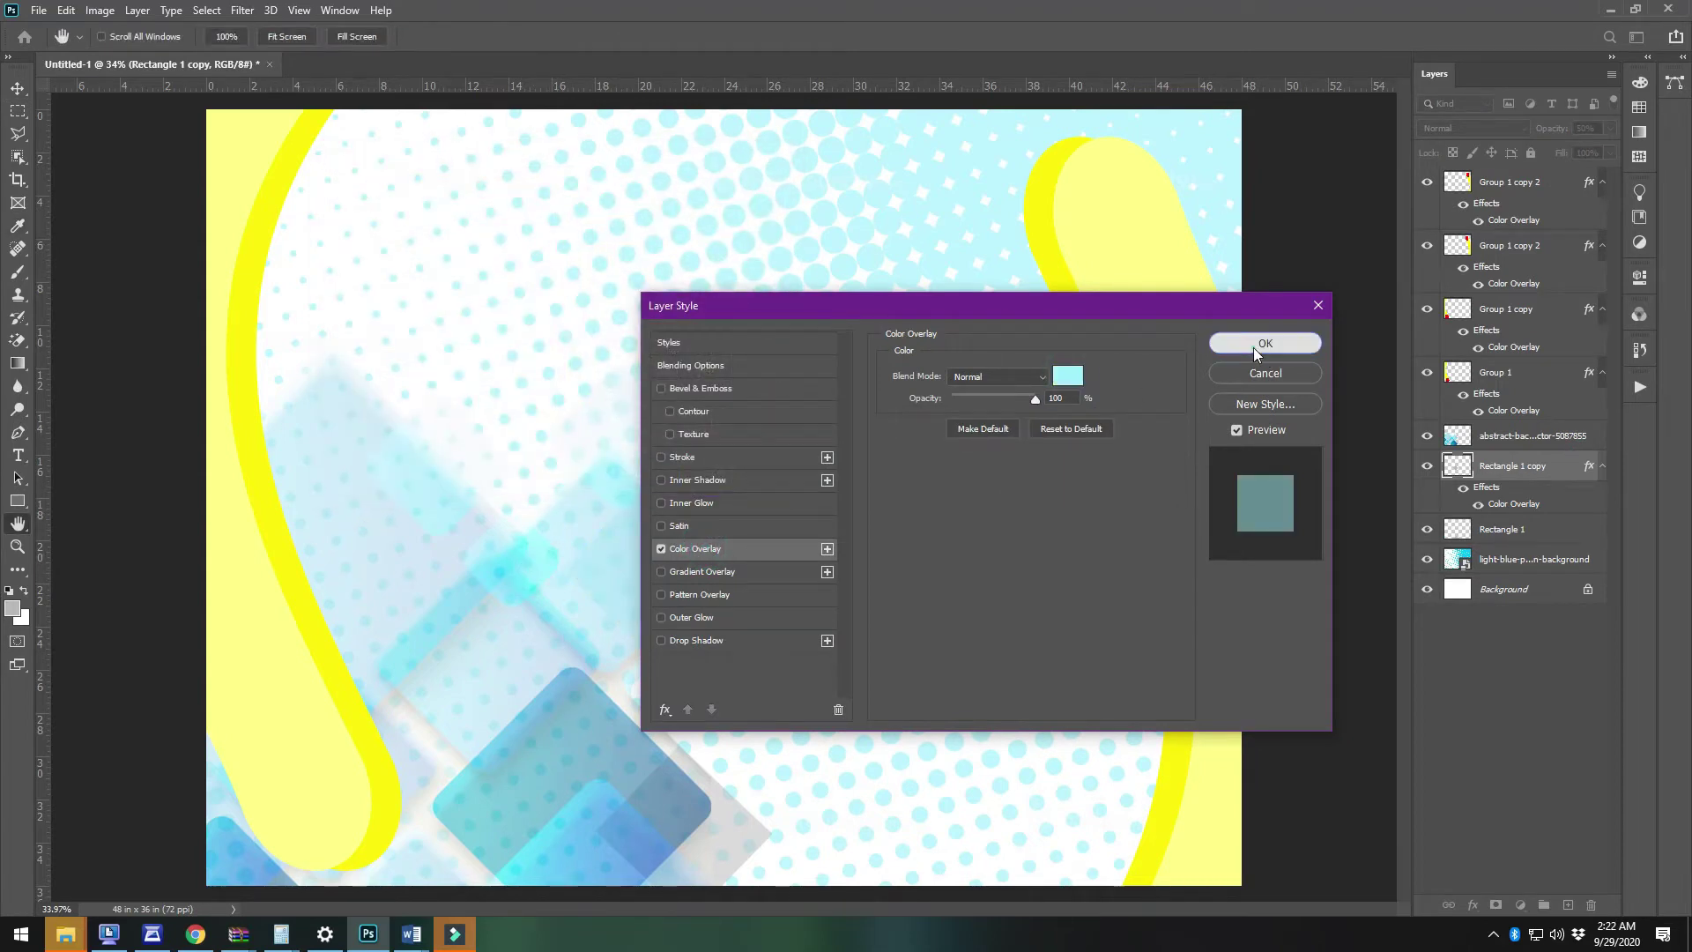
pyautogui.click(1265, 343)
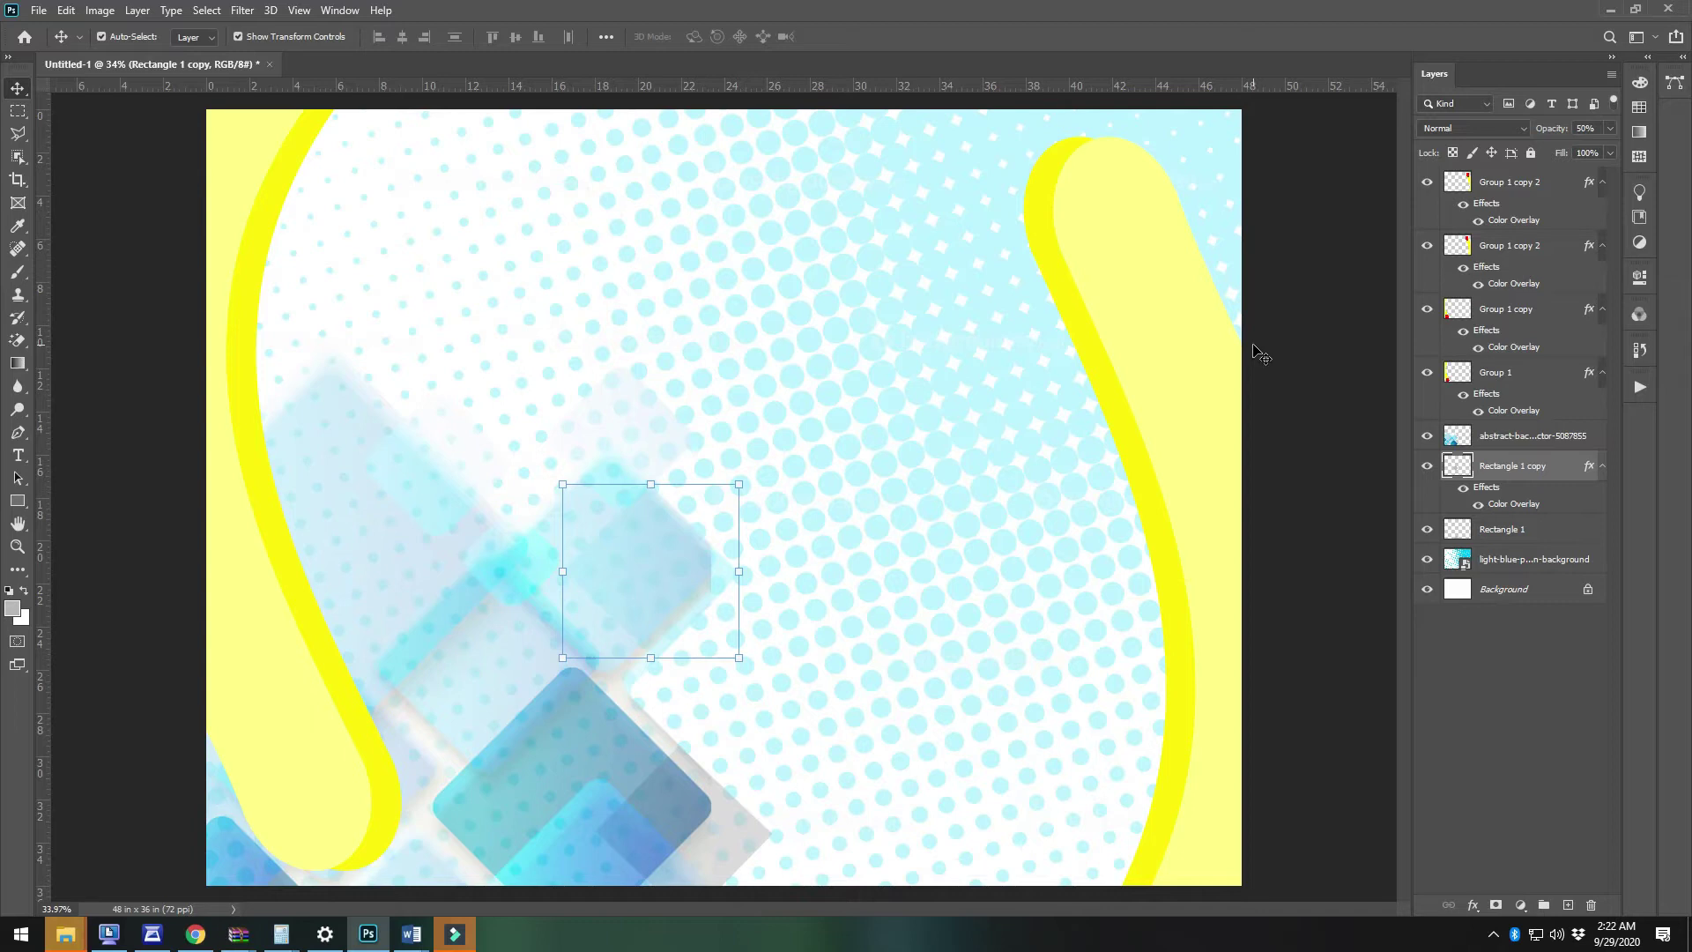
# Erase the hard vertical edge of the pale upper square on the abstract squares layer with the regular Eraser
pyautogui.click(1505, 799)
pyautogui.scroll(12, 592, 637)
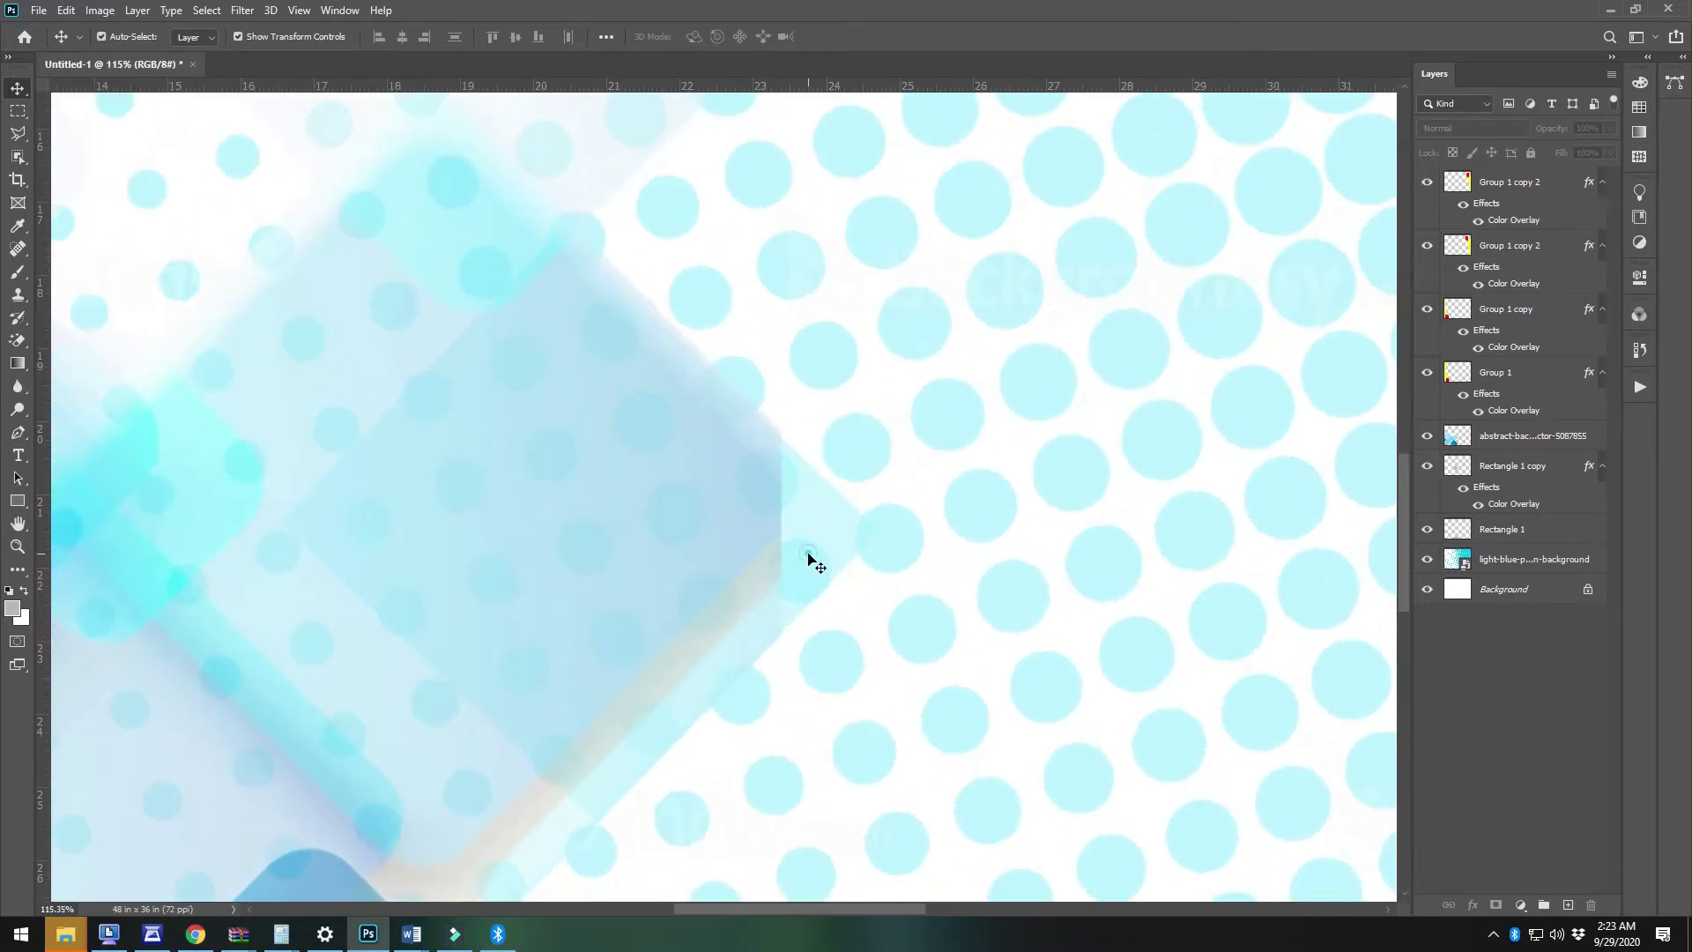
pyautogui.keyDown('ctrl'); pyautogui.click(806, 557); pyautogui.keyUp('ctrl')
pyautogui.scroll(4, 806, 553)
pyautogui.press('e')
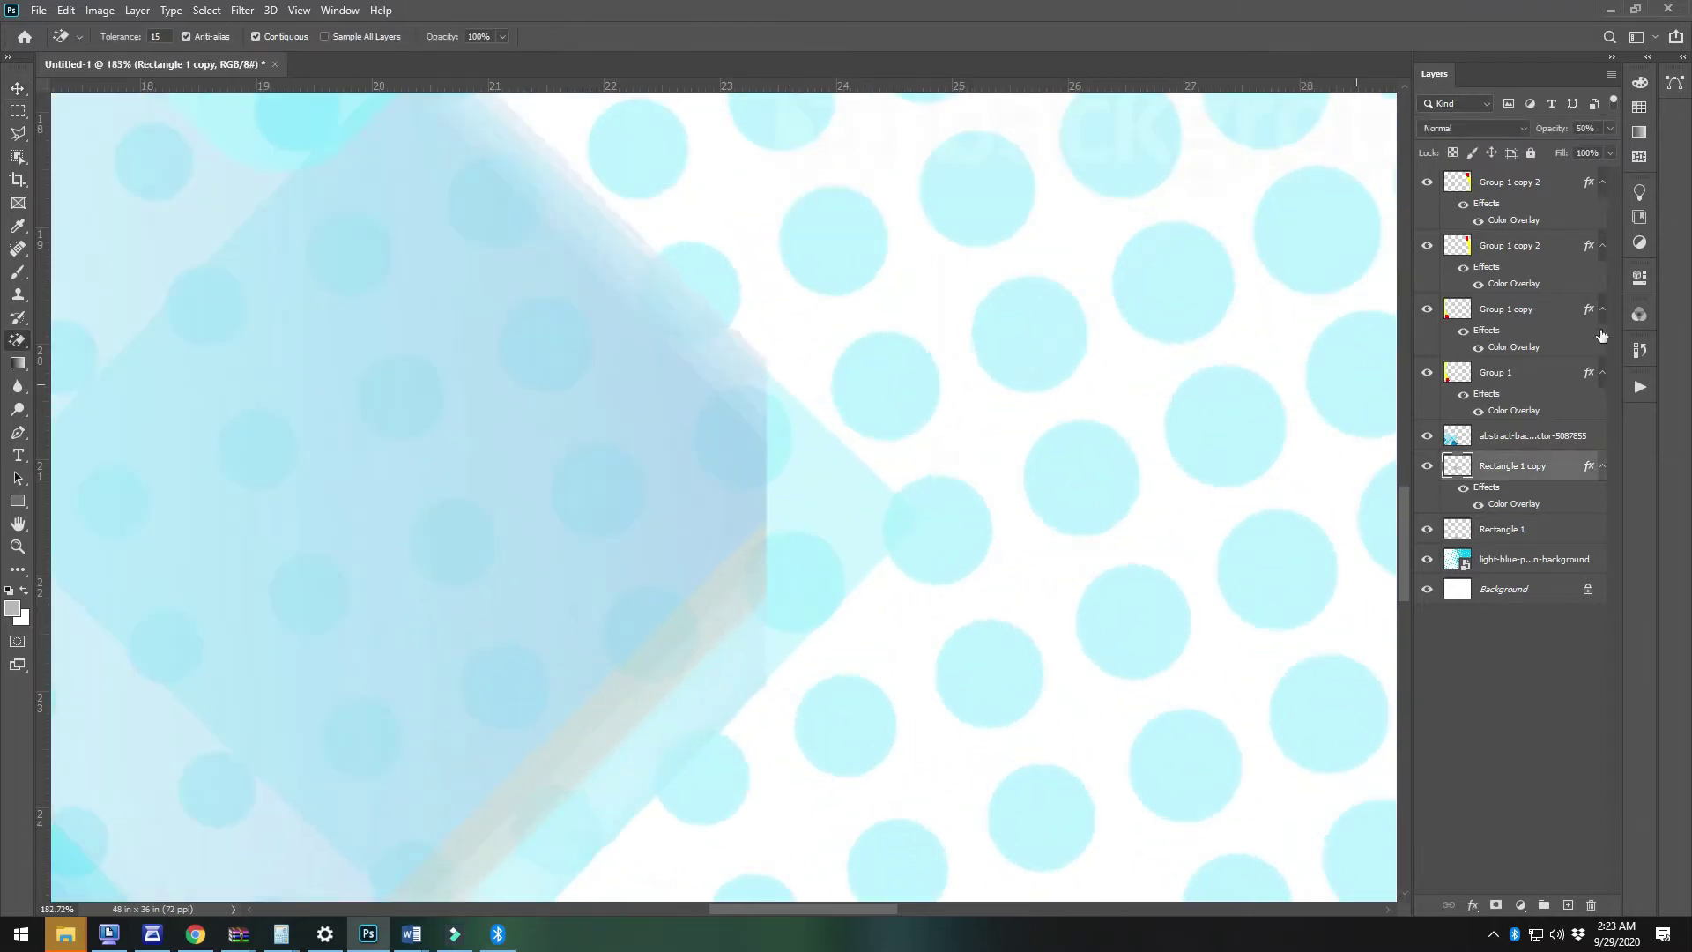
pyautogui.rightClick(18, 340)
pyautogui.click(88, 333)
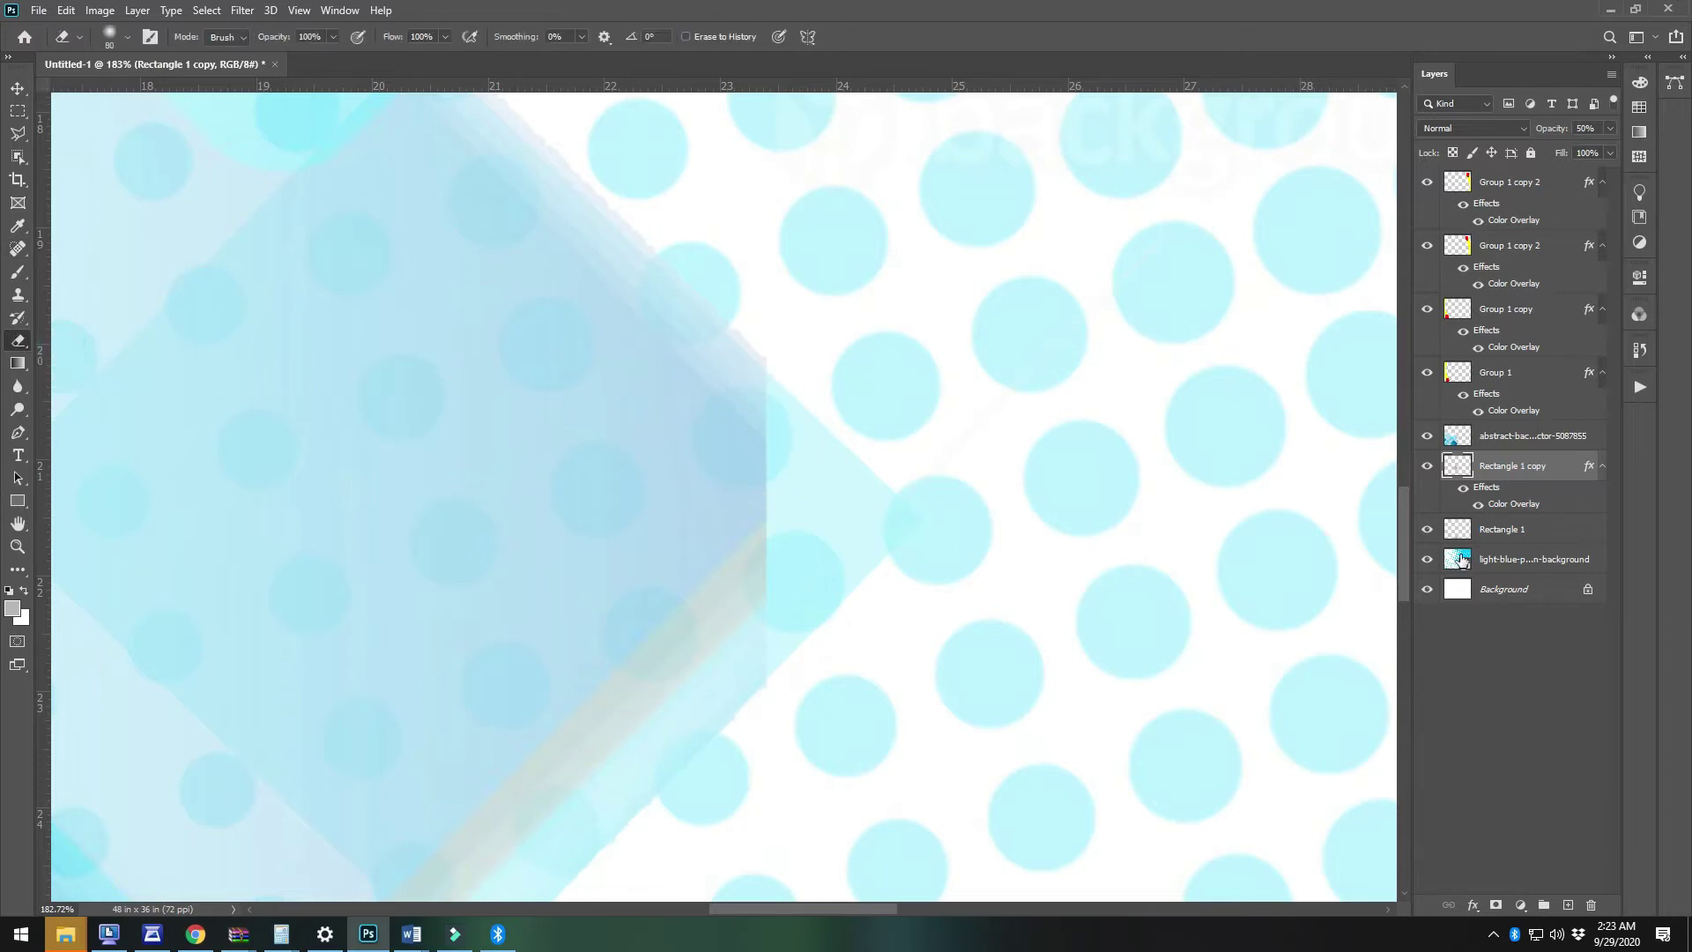
pyautogui.click(1527, 442)
pyautogui.moveTo(805, 367); pyautogui.dragTo(803, 681)
pyautogui.scroll(-5, 719, 492)
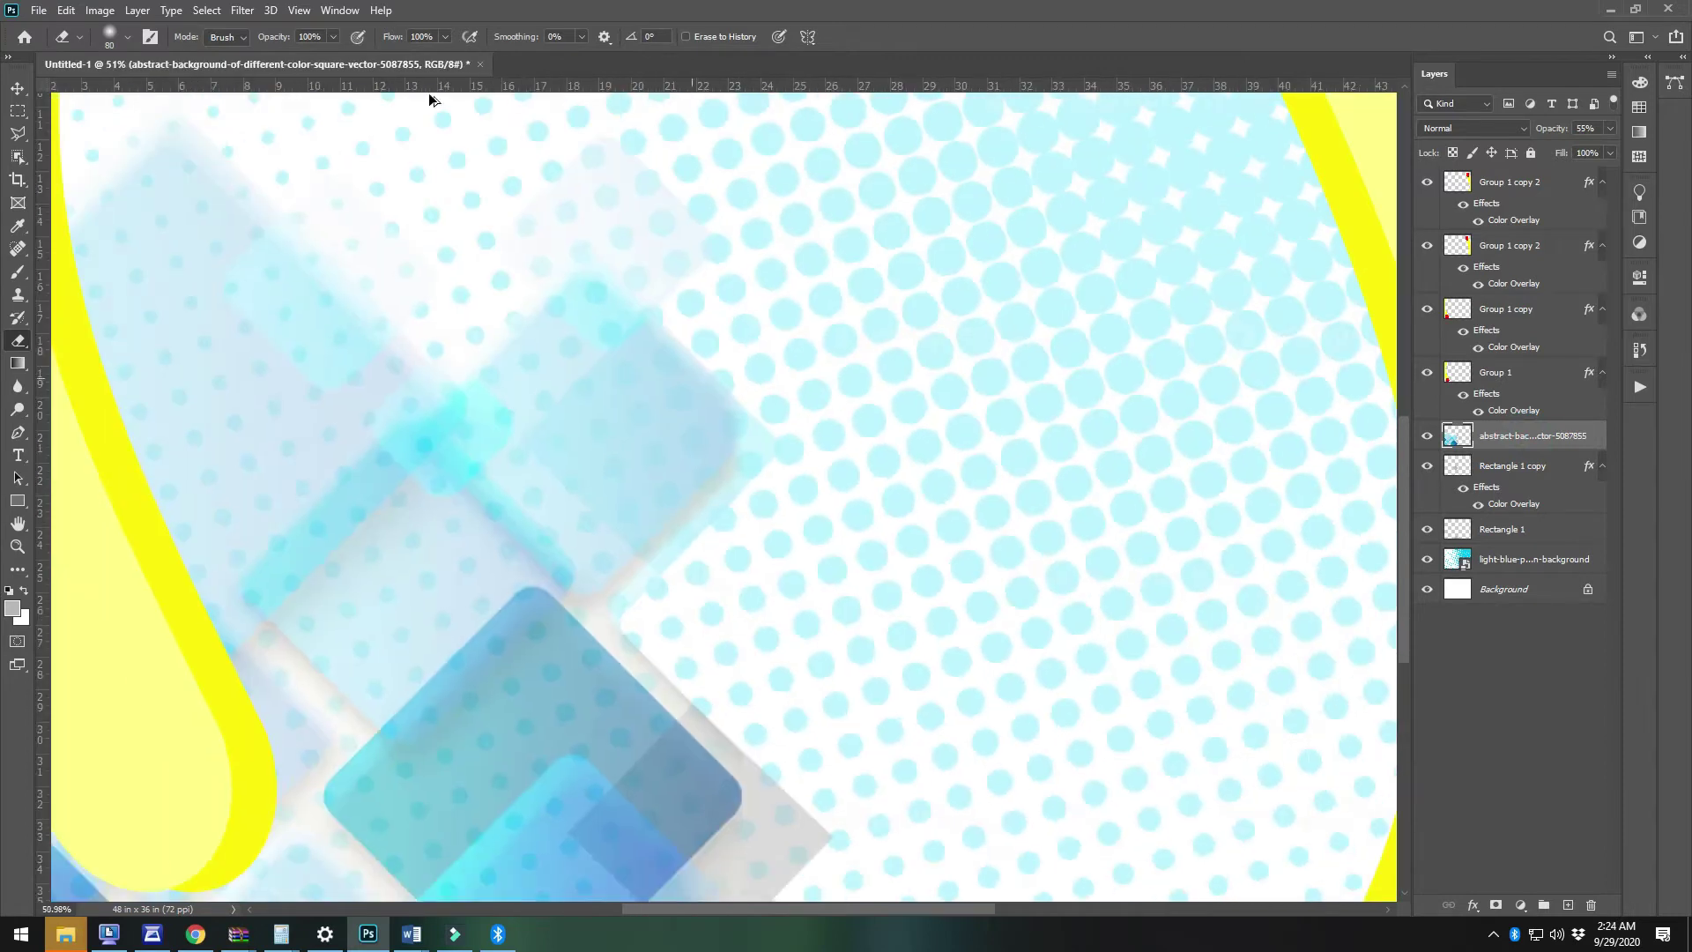
pyautogui.click(19, 89)
pyautogui.scroll(-5, 745, 521)
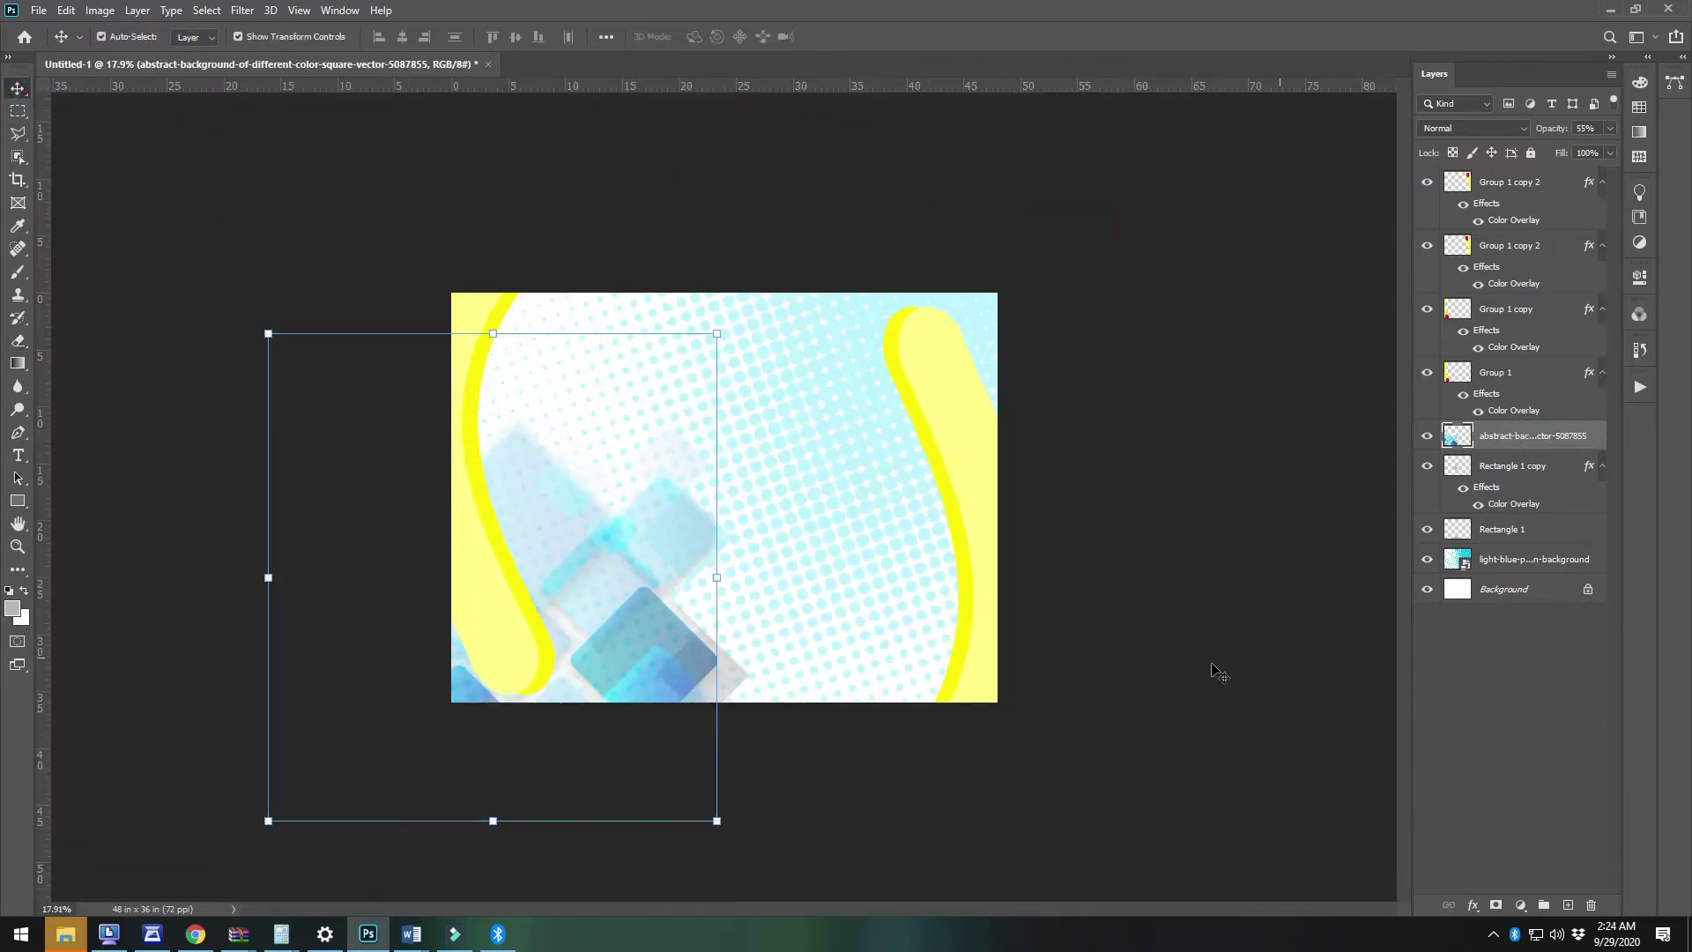
# Paste the Doraemon banner image, enlarge it to about 597% width and 680% height, and position it in the canvas's upper middle
pyautogui.keyDown('ctrl'); pyautogui.click(1207, 665); pyautogui.keyUp('ctrl')
pyautogui.scroll(3, 646, 614)
pyautogui.hotkey('ctrl', 'v')
pyautogui.hotkey('ctrl', 'b')
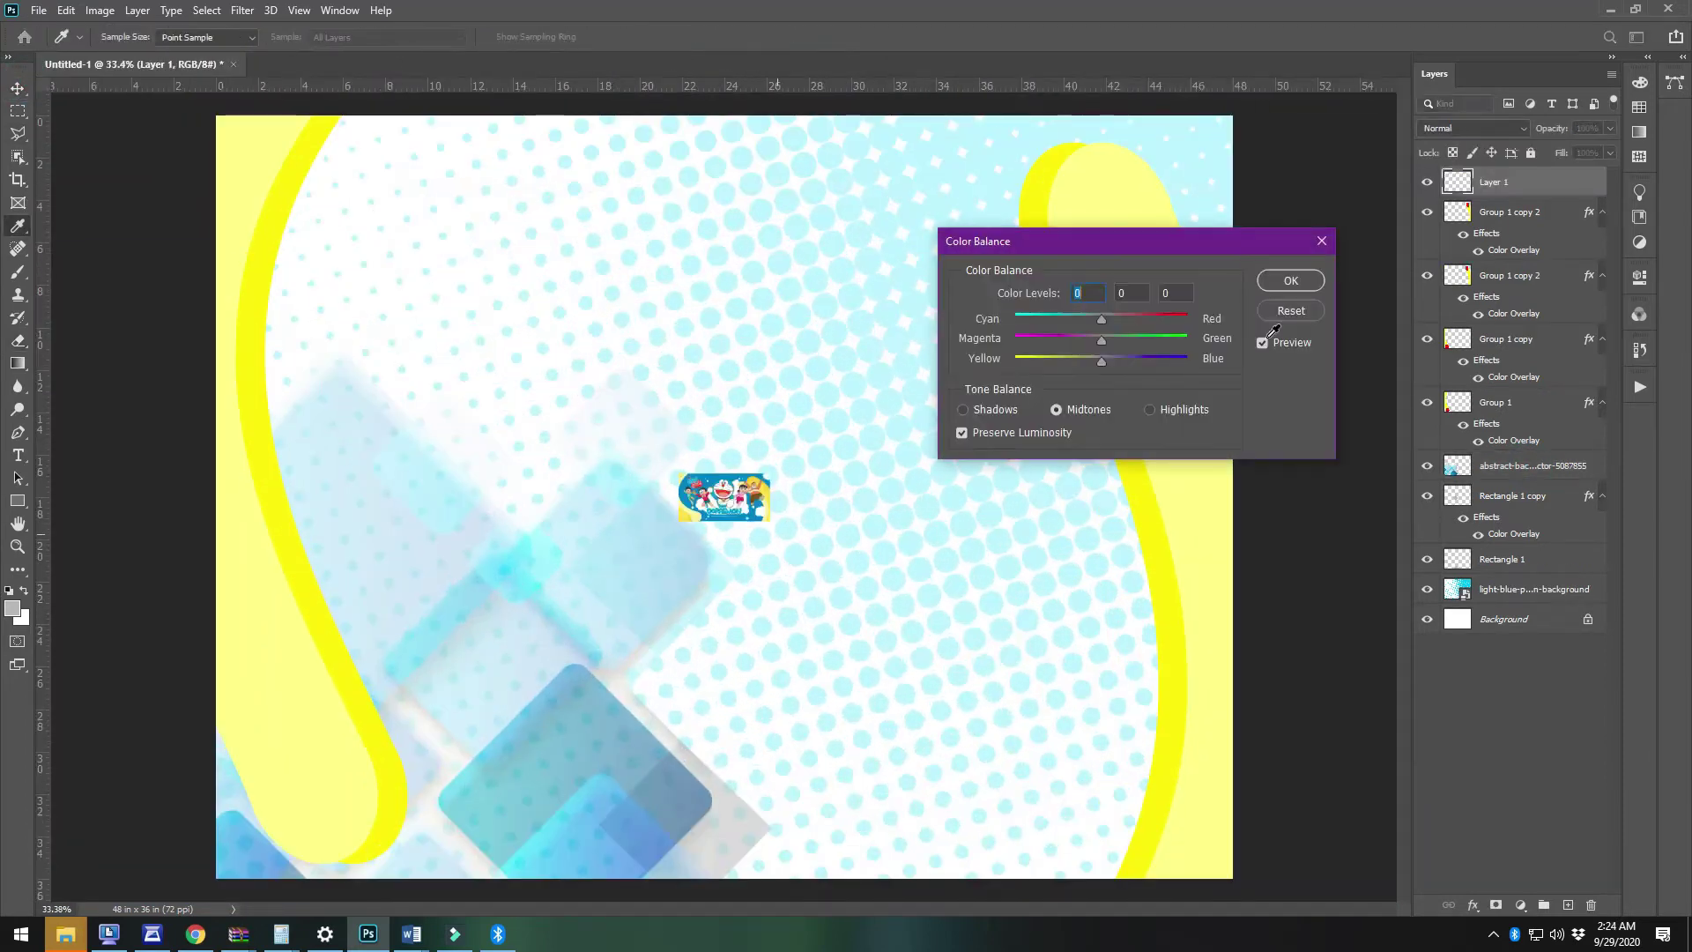
pyautogui.click(1331, 247)
pyautogui.press('ctrl')
pyautogui.moveTo(776, 473); pyautogui.dragTo(996, 334)
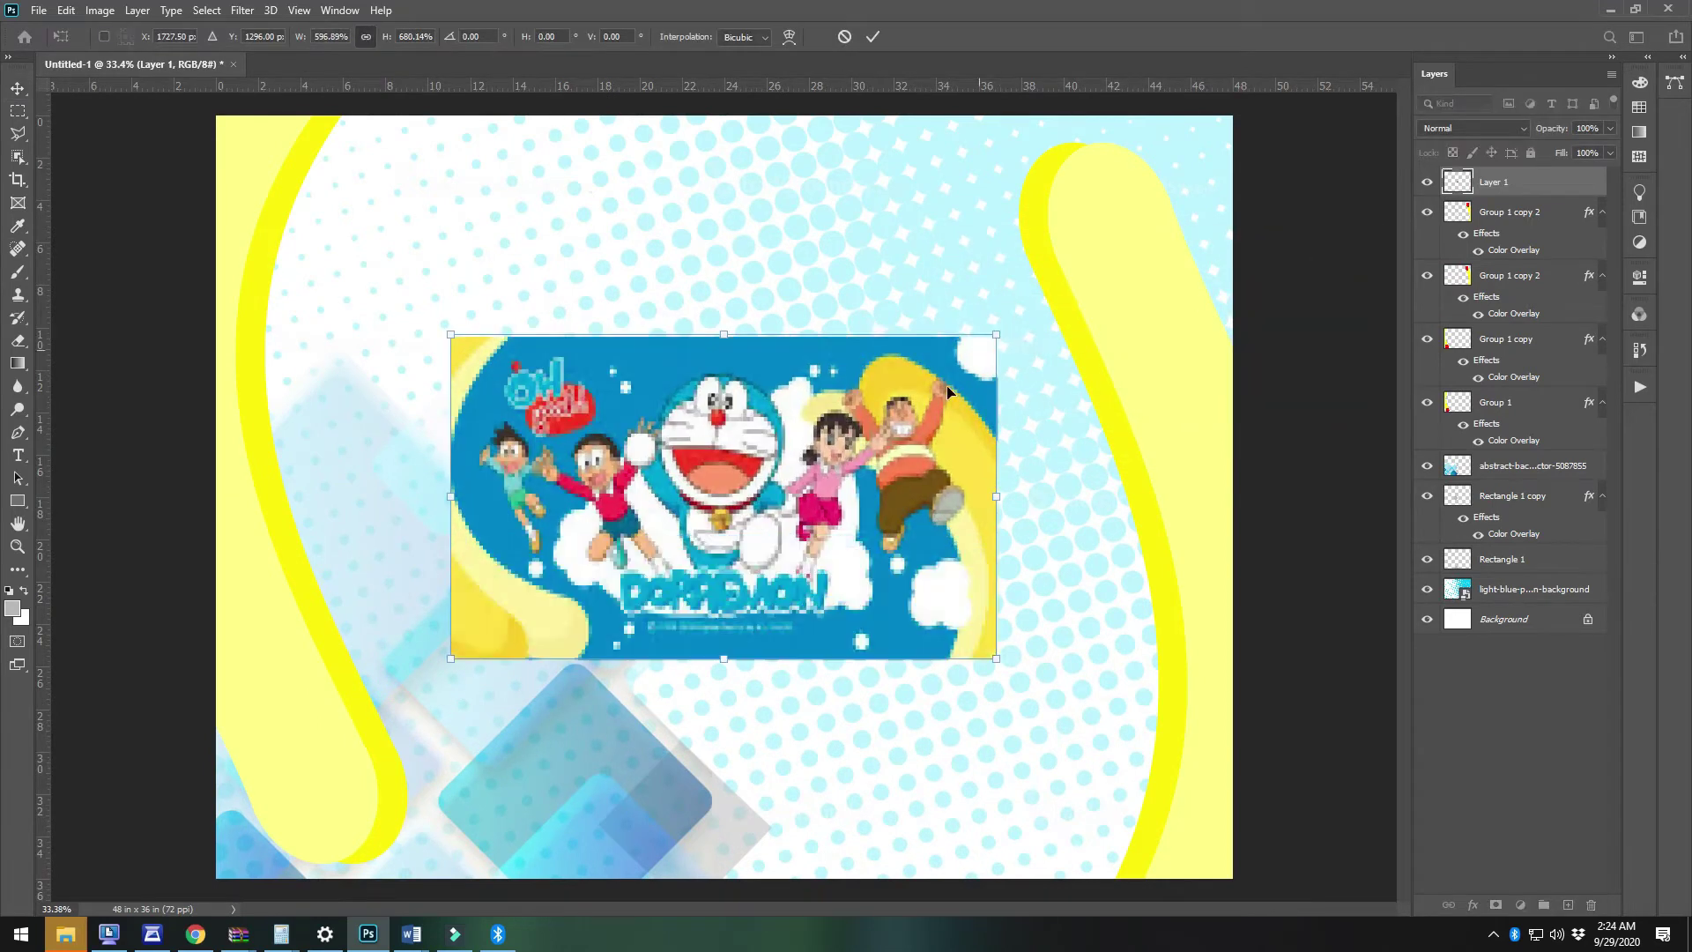
pyautogui.moveTo(846, 421); pyautogui.dragTo(877, 355)
pyautogui.scroll(-1, 719, 342)
pyautogui.press('Return')
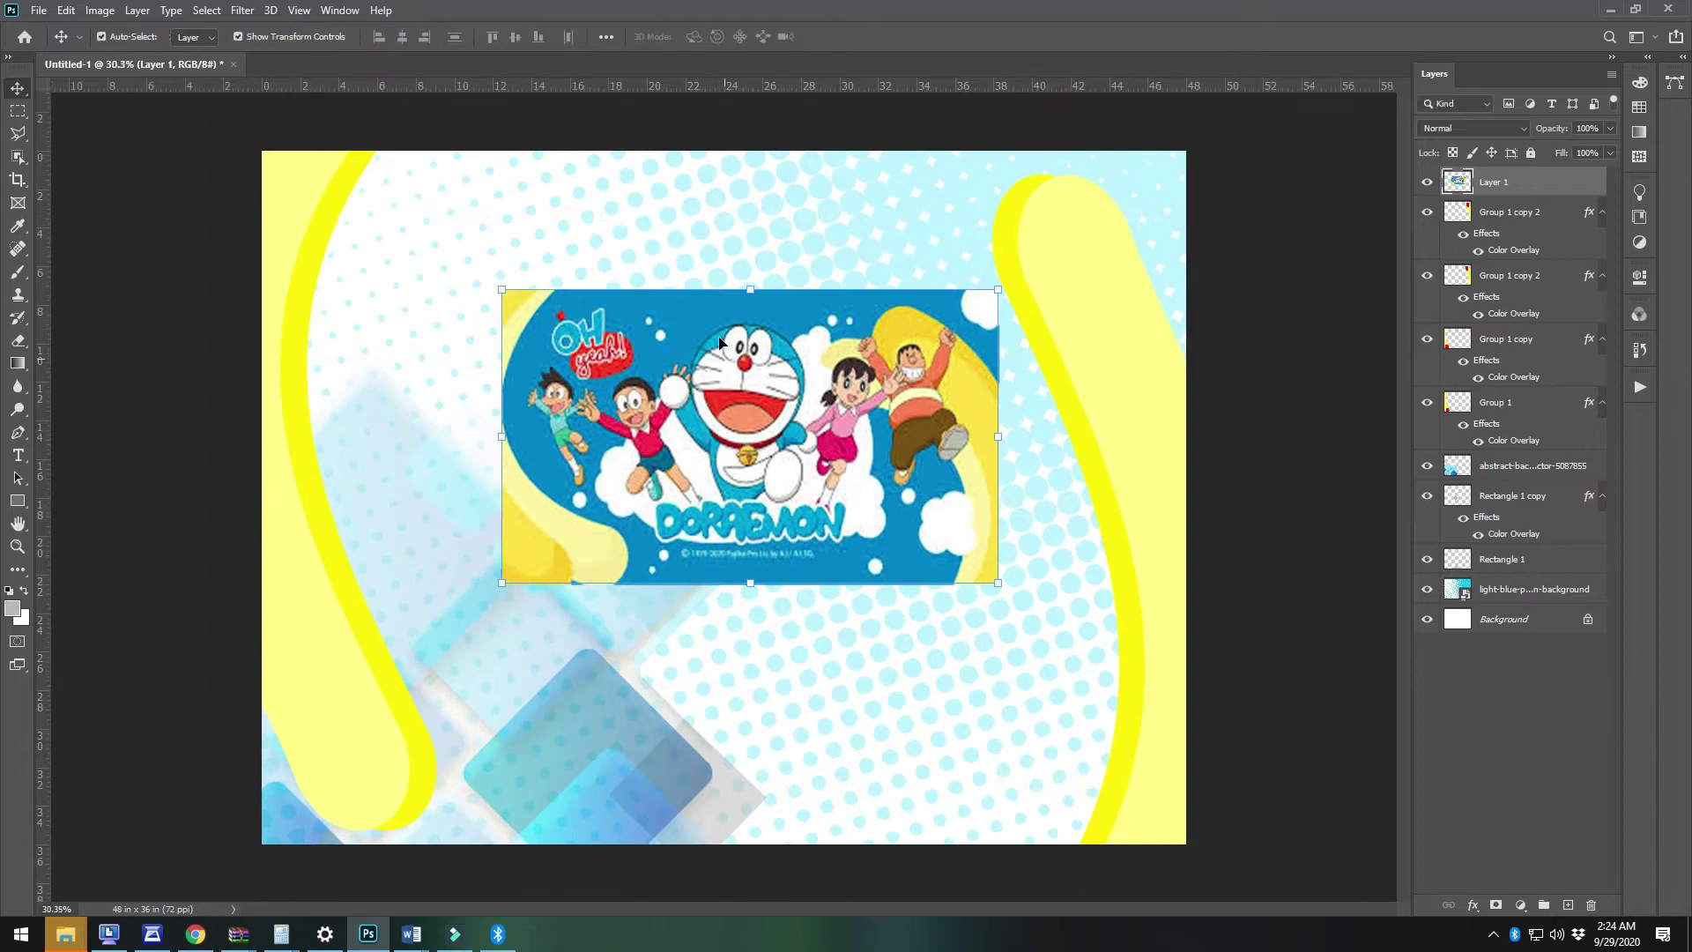
# Sample the blue from the Doraemon image and fill the Background layer with it
pyautogui.press('i')
pyautogui.click(680, 313)
pyautogui.click(1537, 627)
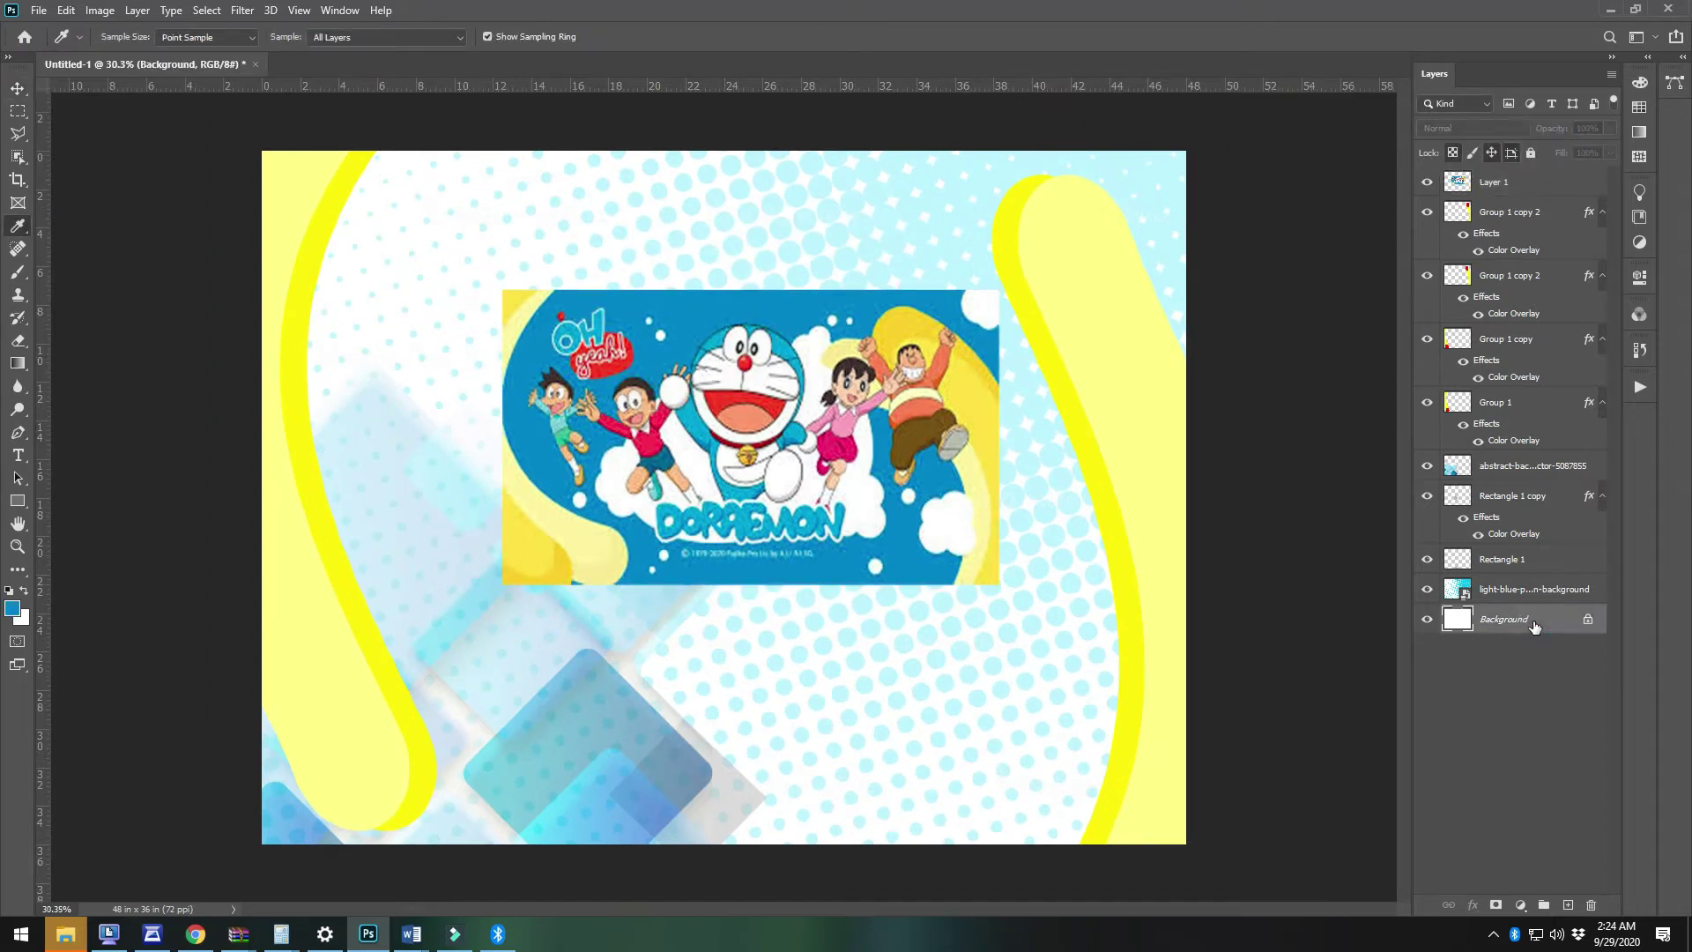
pyautogui.hotkey('alt', 'BackSpace')
pyautogui.scroll(-2, 590, 345)
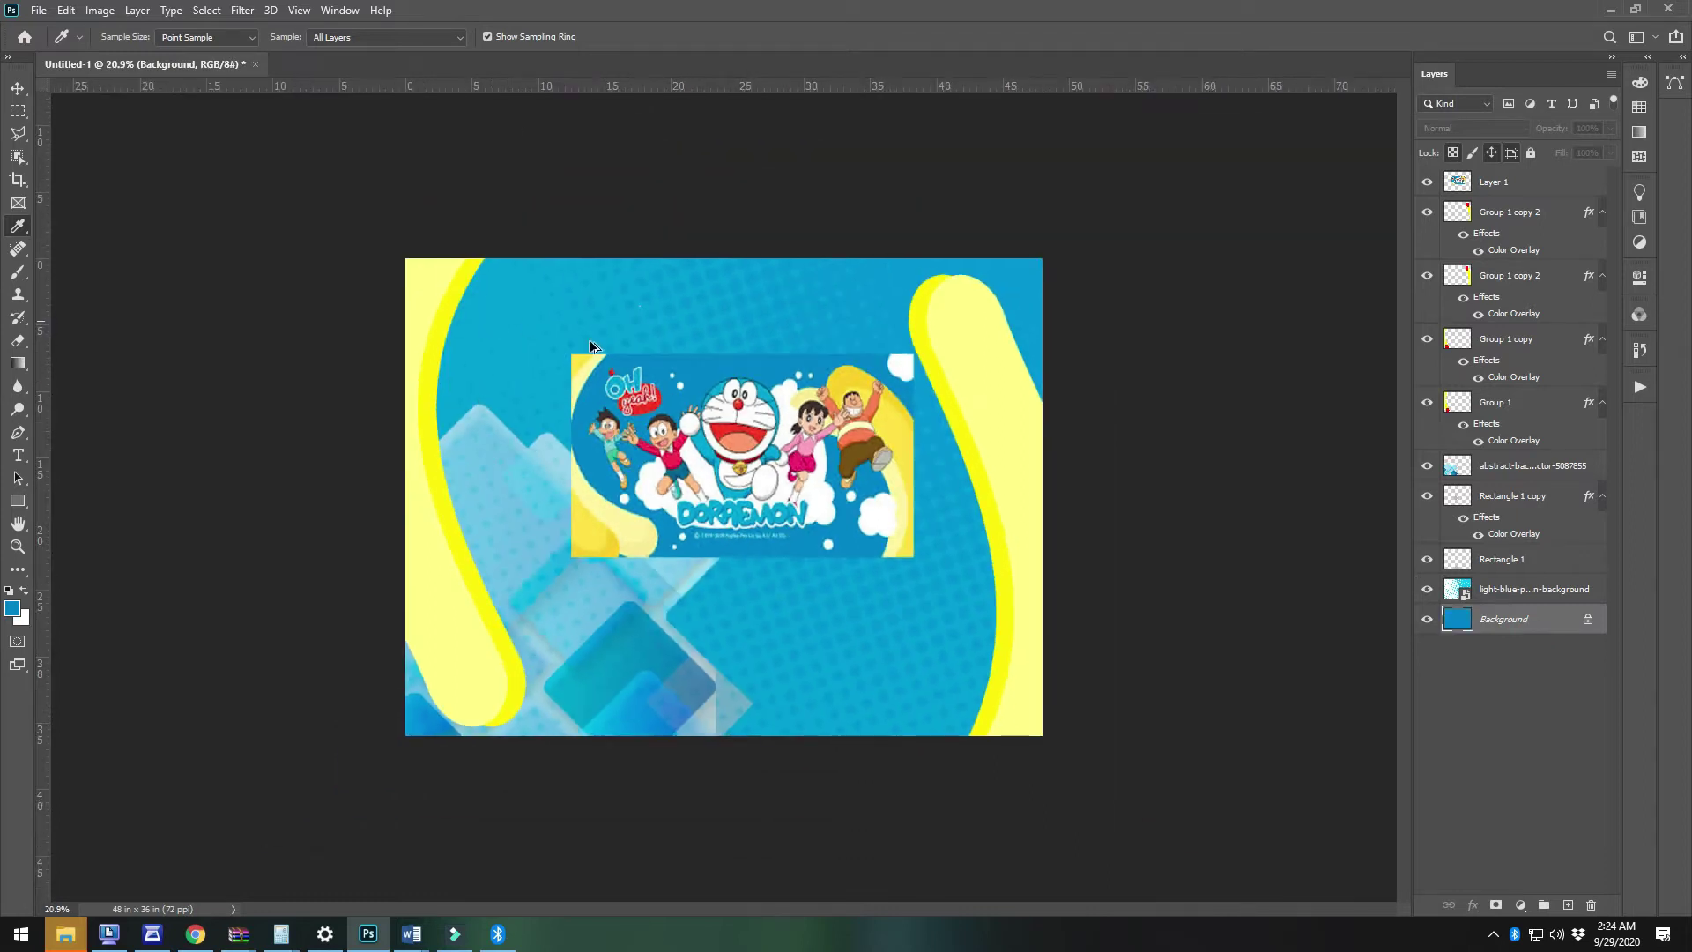
# Delete the pasted Doraemon banner image from the middle of the canvas
pyautogui.click(21, 90)
pyautogui.click(901, 562)
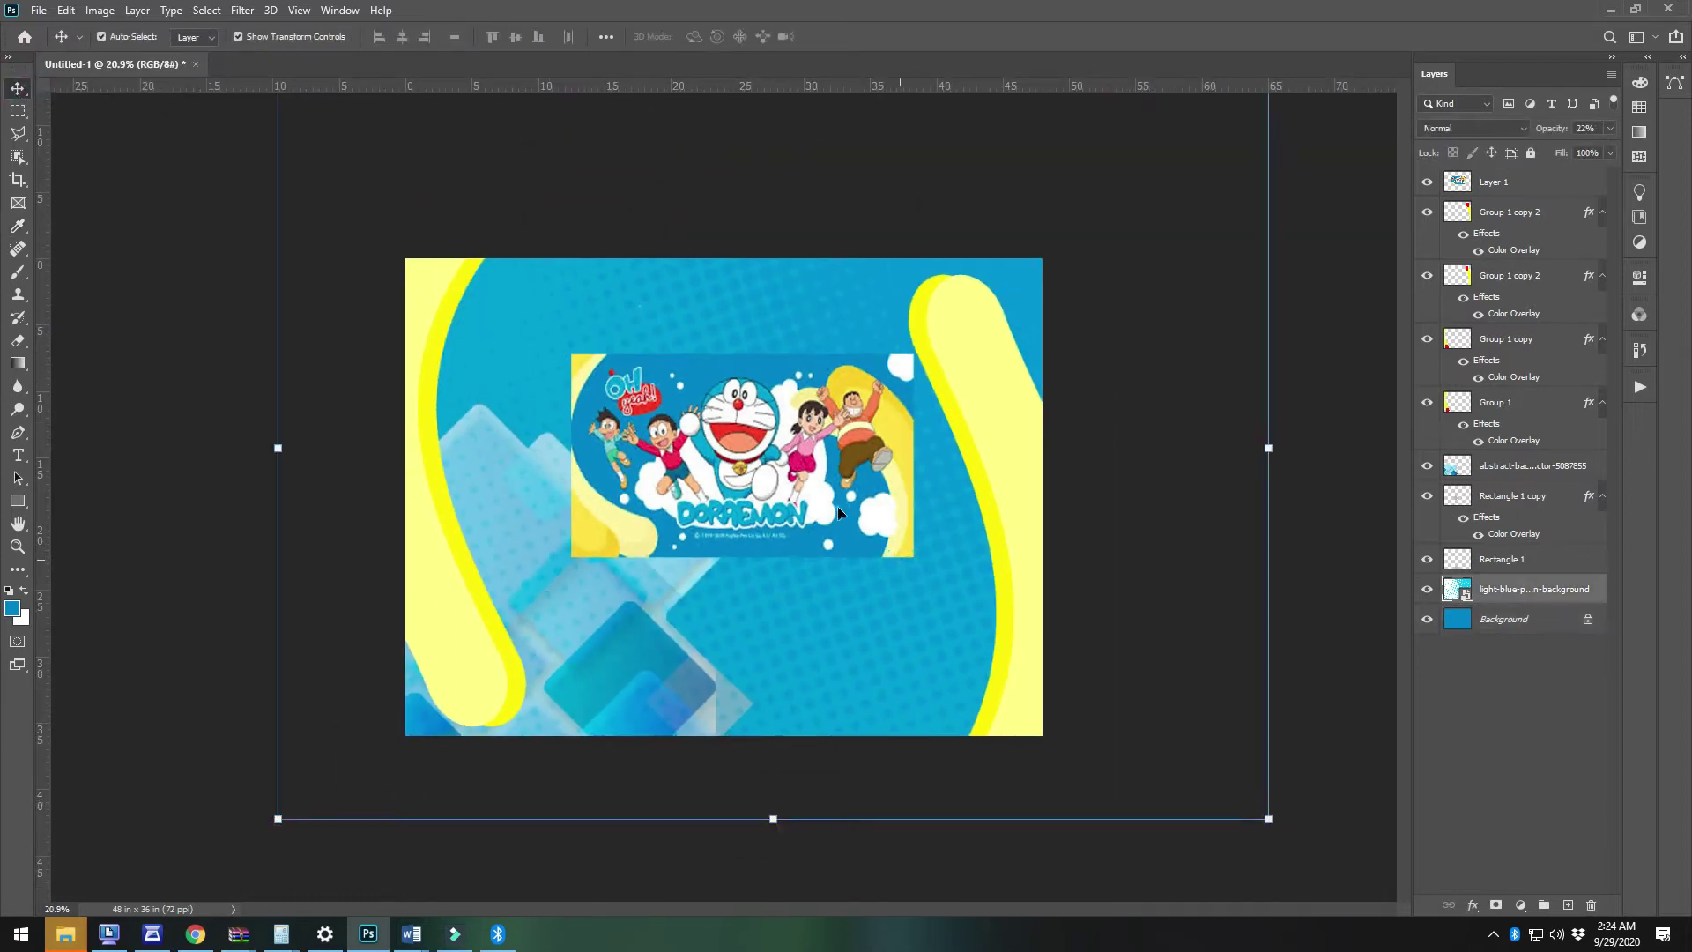
pyautogui.click(836, 506)
pyautogui.press('Delete')
# Group the abstract squares layer with both diamond layers and delete all of their artwork from the canvas
pyautogui.click(606, 507)
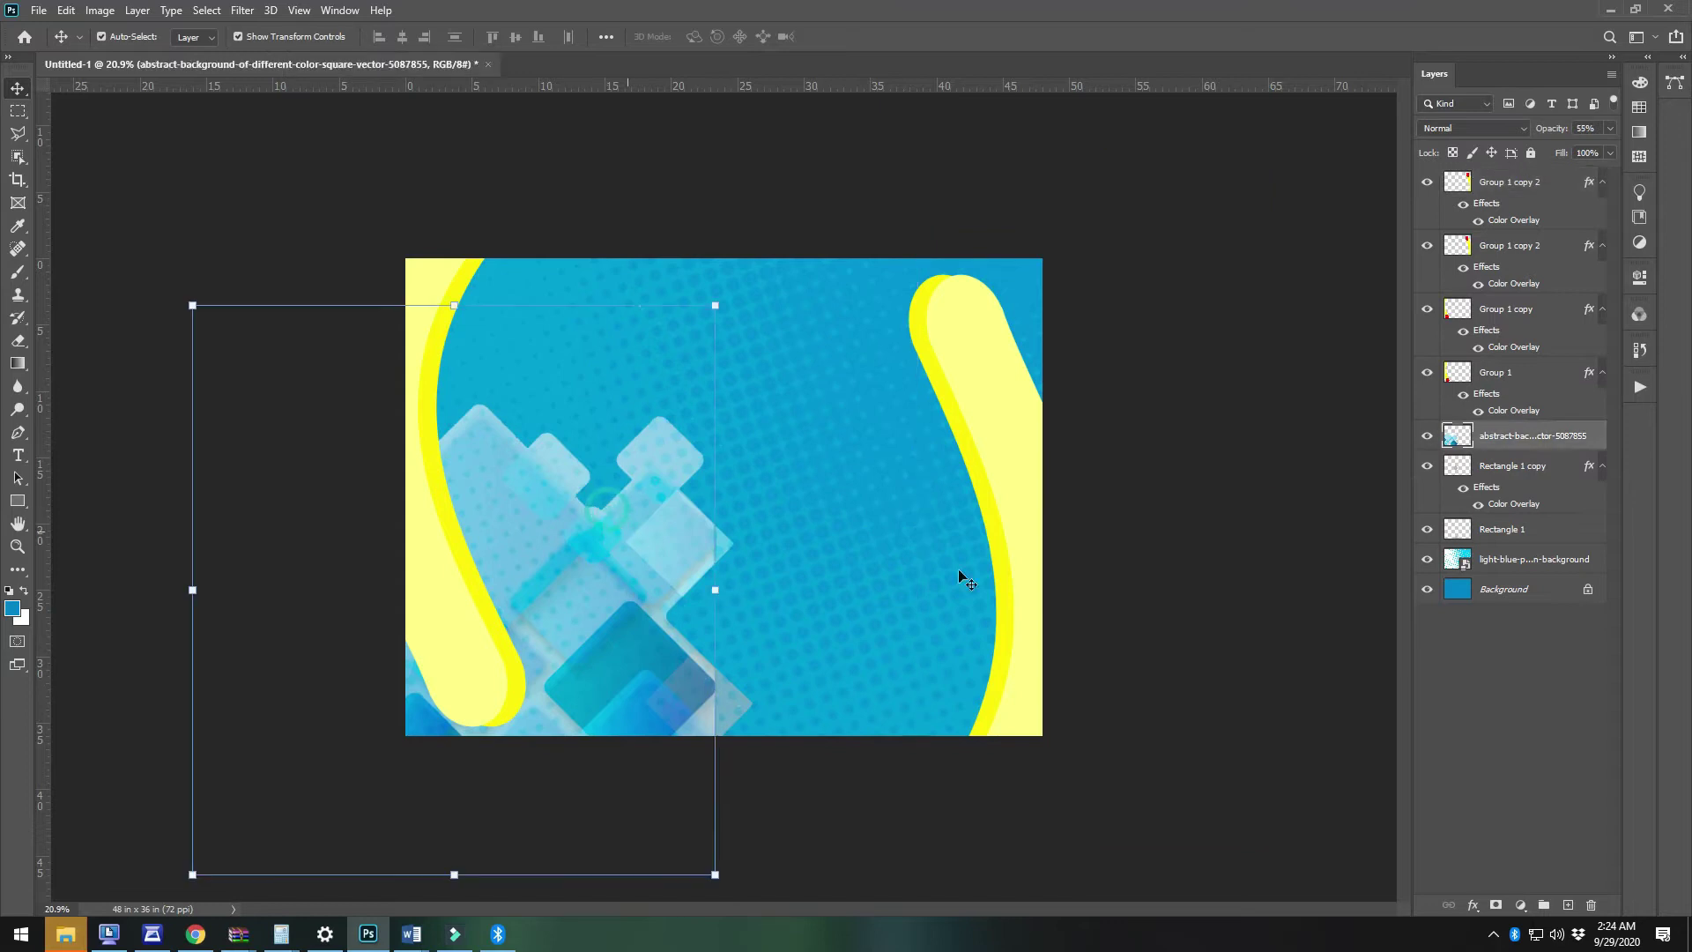
pyautogui.keyDown('ctrl'); pyautogui.click(1527, 469); pyautogui.keyUp('ctrl')
pyautogui.keyDown('ctrl'); pyautogui.click(1489, 532); pyautogui.keyUp('ctrl')
pyautogui.hotkey('ctrl', 'g')
pyautogui.moveTo(675, 561); pyautogui.dragTo(654, 689)
pyautogui.press('Delete')
pyautogui.click(695, 705)
pyautogui.press('Delete')
pyautogui.press('Delete')
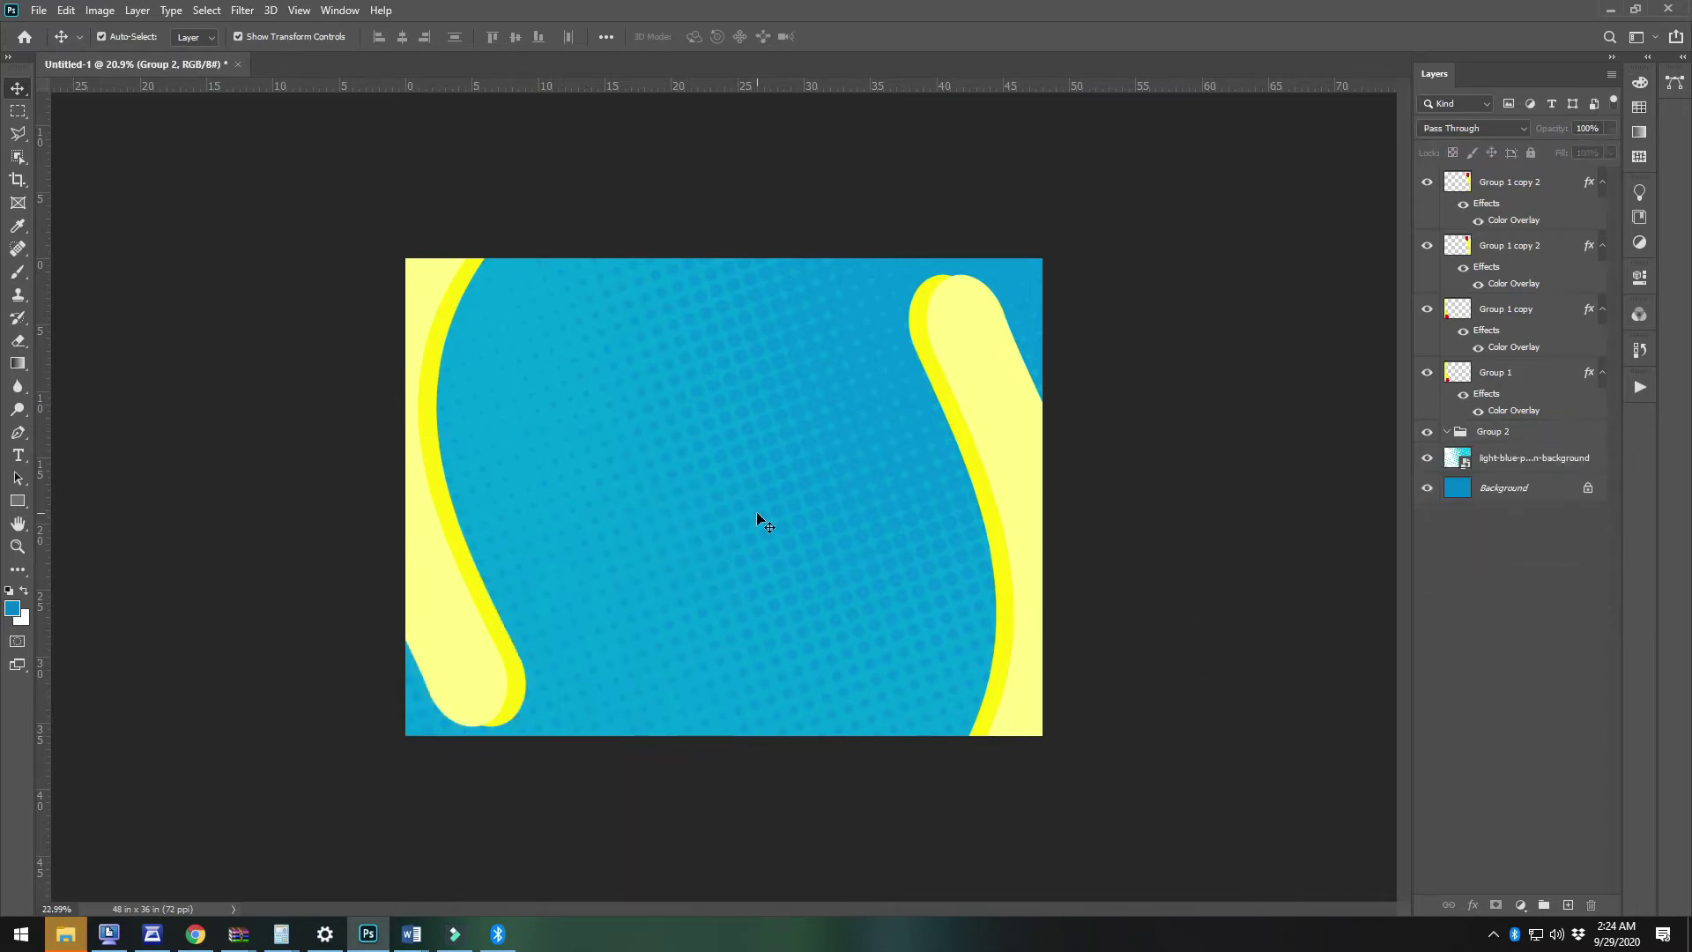
pyautogui.hotkey('ctrl', '+')
pyautogui.click(359, 729)
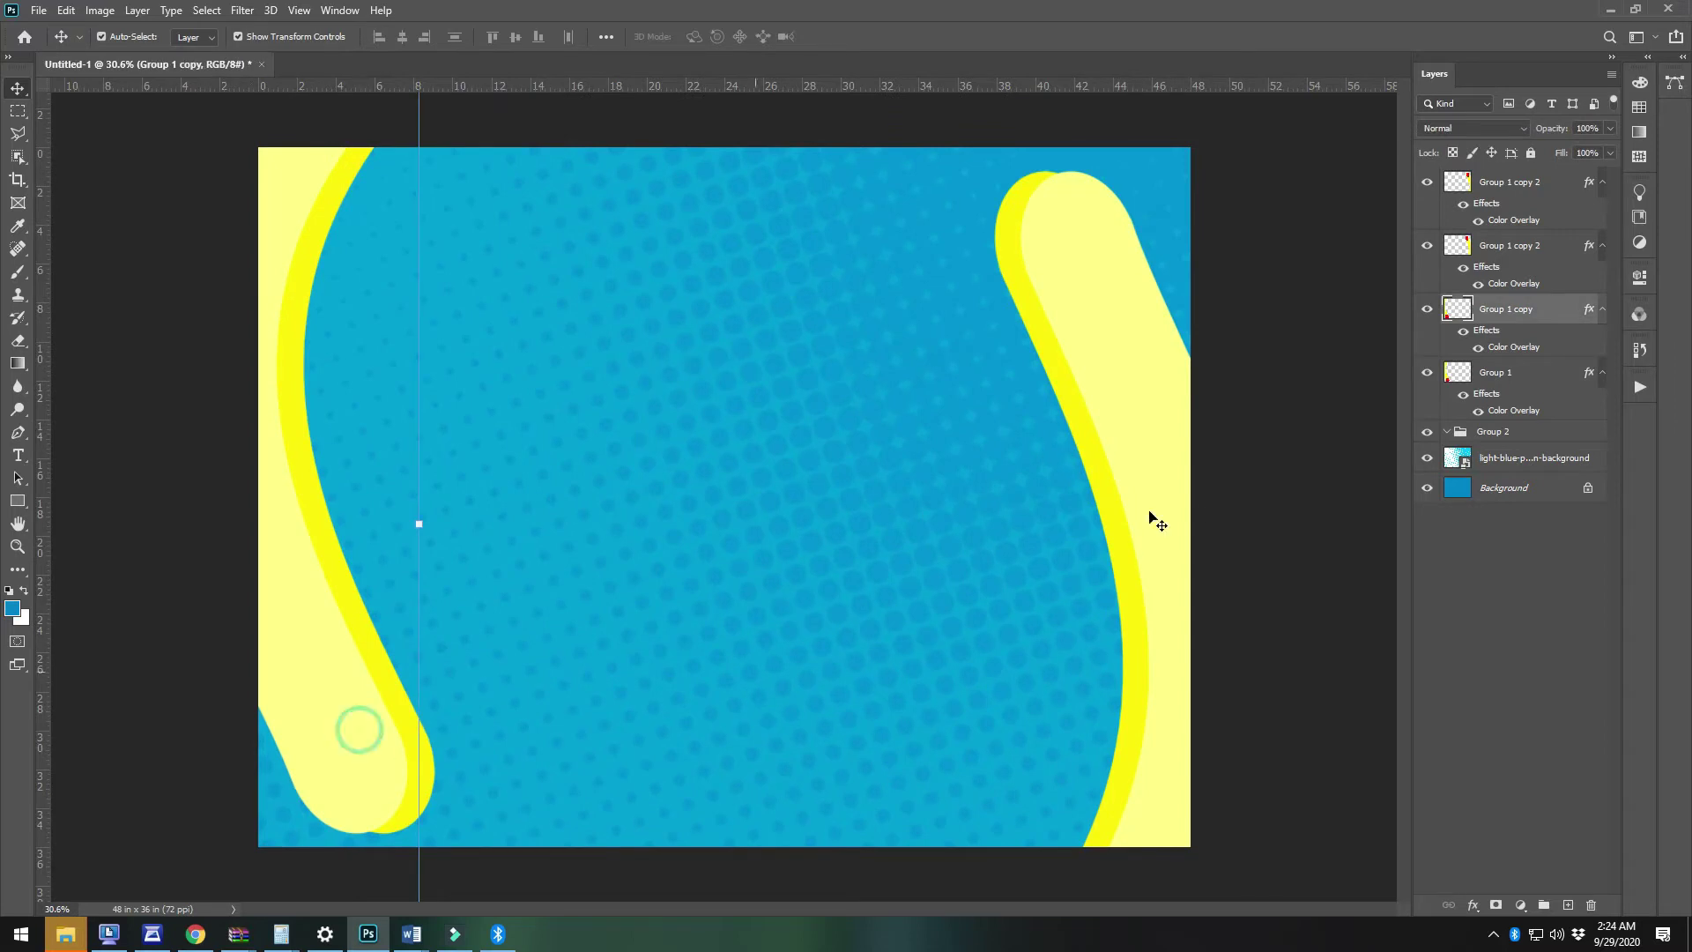
pyautogui.click(1159, 484)
pyautogui.click(1299, 559)
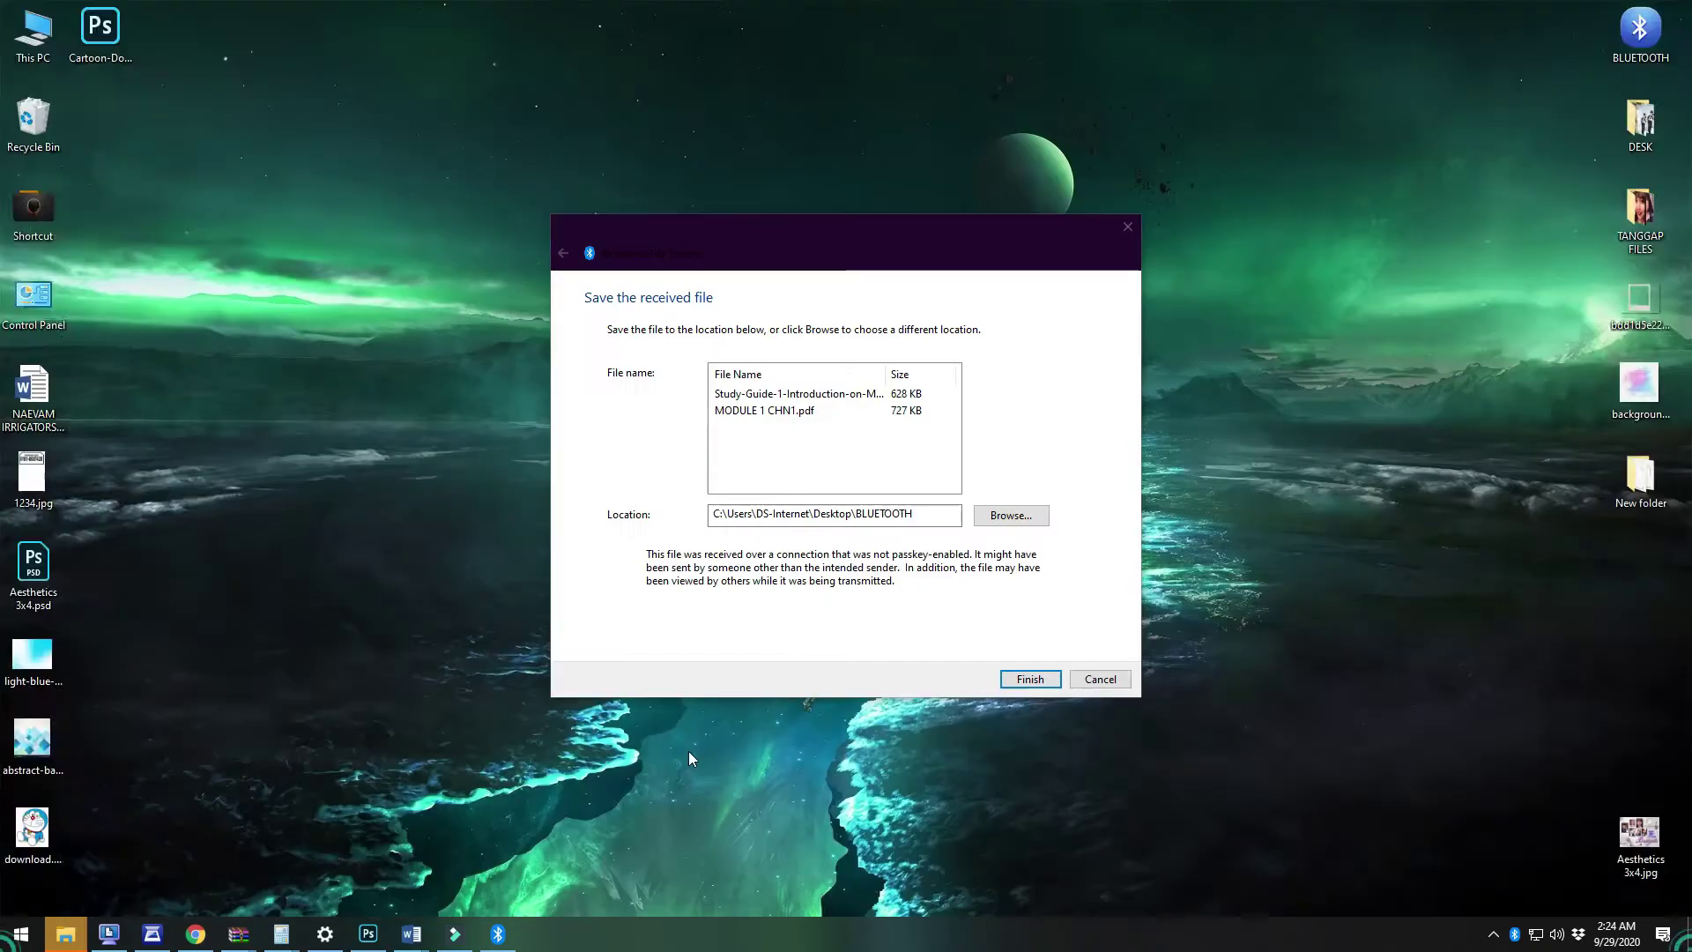
pyautogui.click(48, 844)
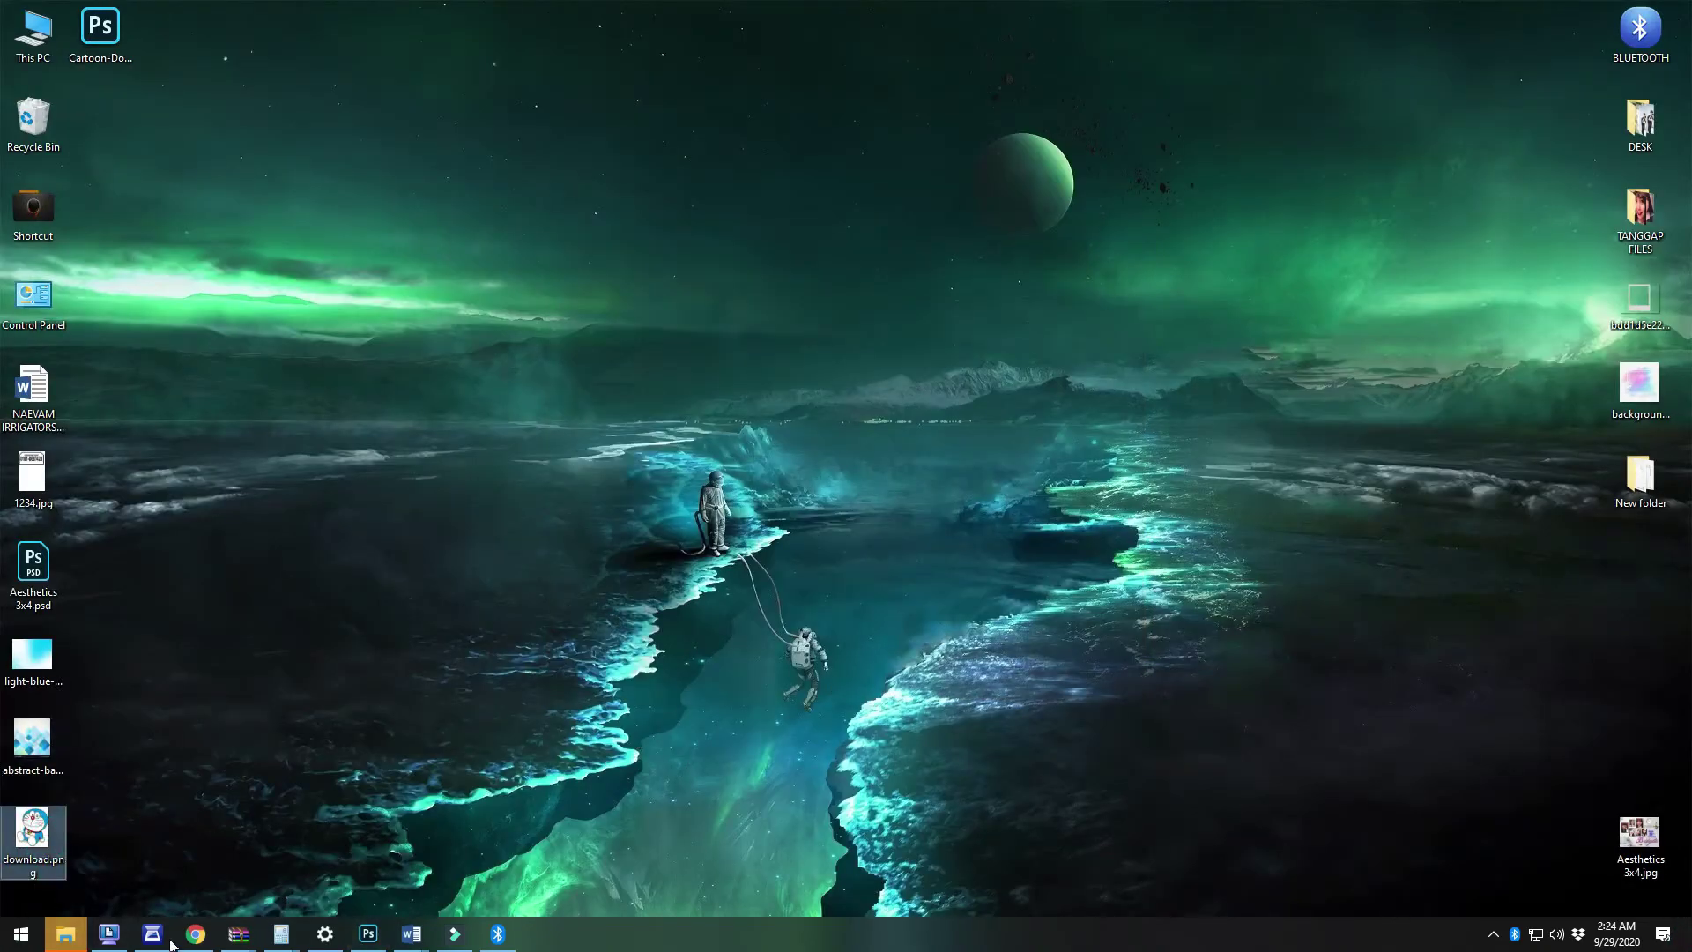
# Switch to Chrome and copy the blue Doraemon T-shirt photo from the "doraemon shirt for boys" image results, returning to Photoshop
pyautogui.click(195, 933)
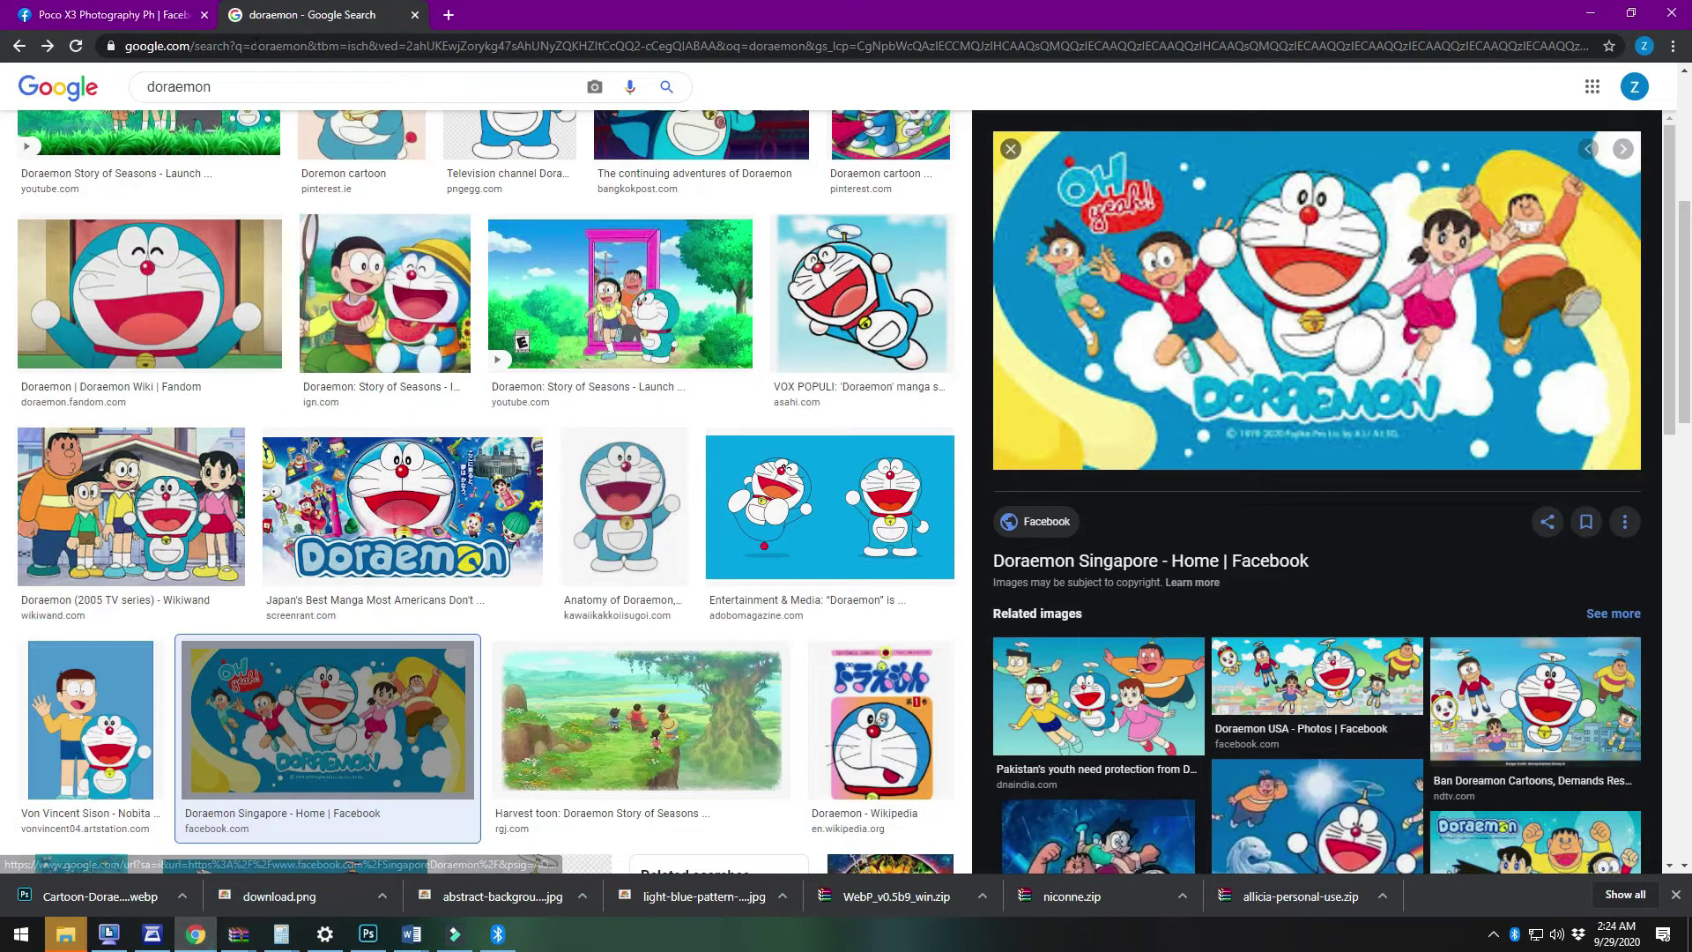
pyautogui.click(47, 46)
pyautogui.click(47, 46)
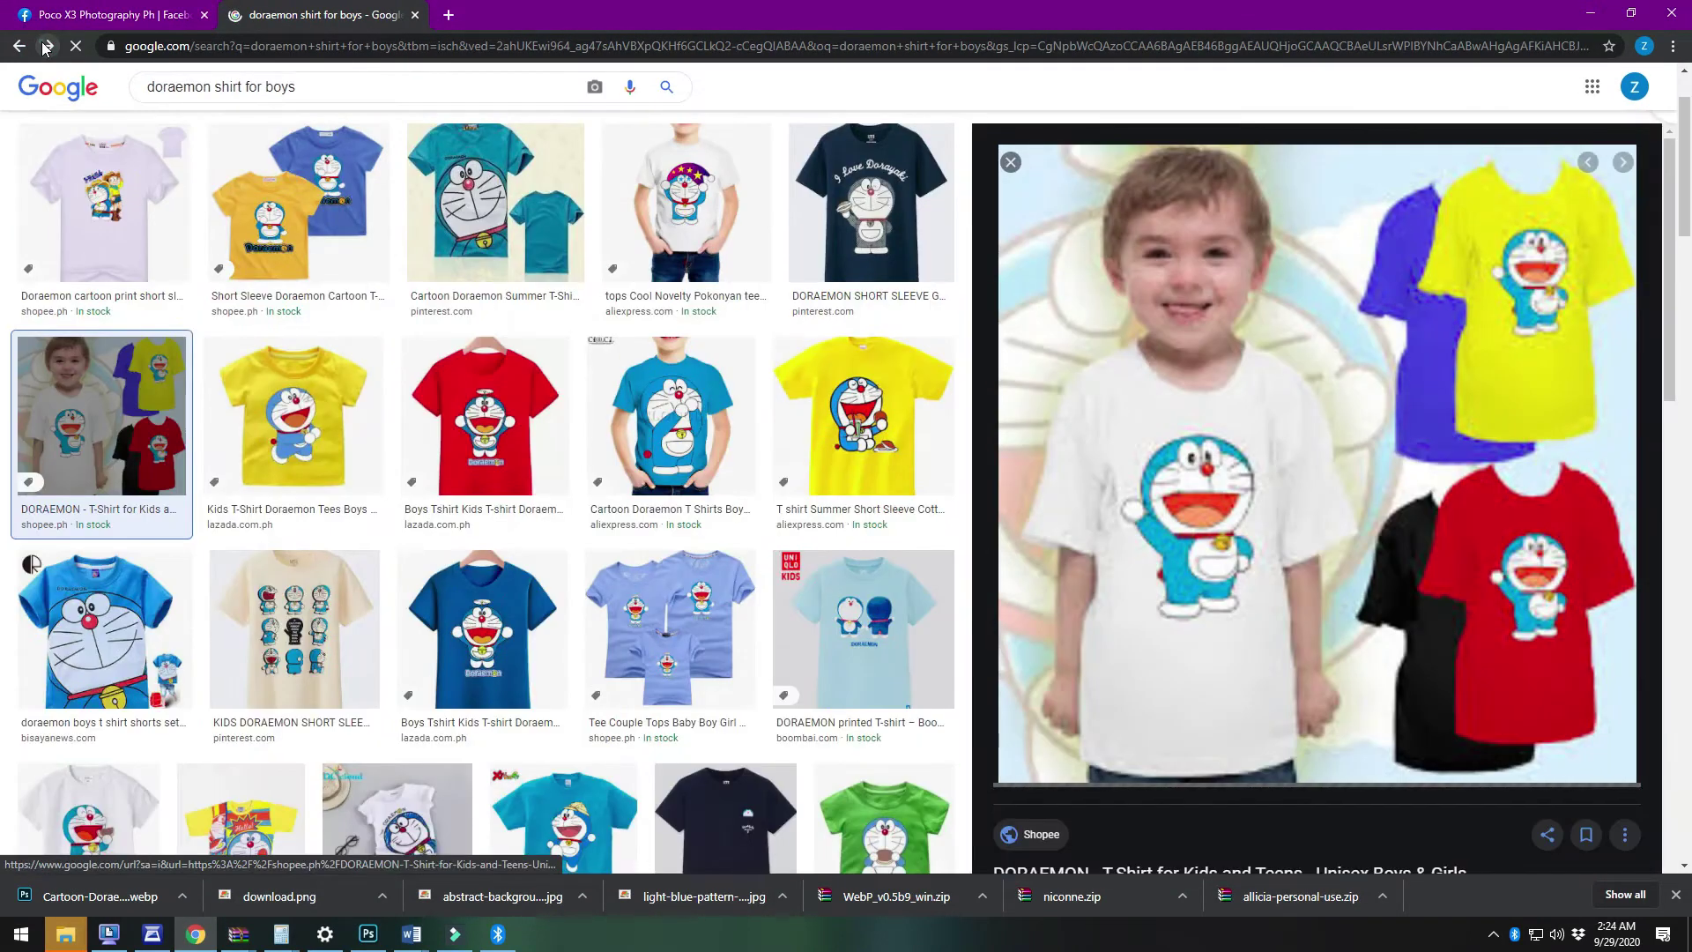
pyautogui.click(47, 46)
pyautogui.click(46, 45)
pyautogui.click(20, 46)
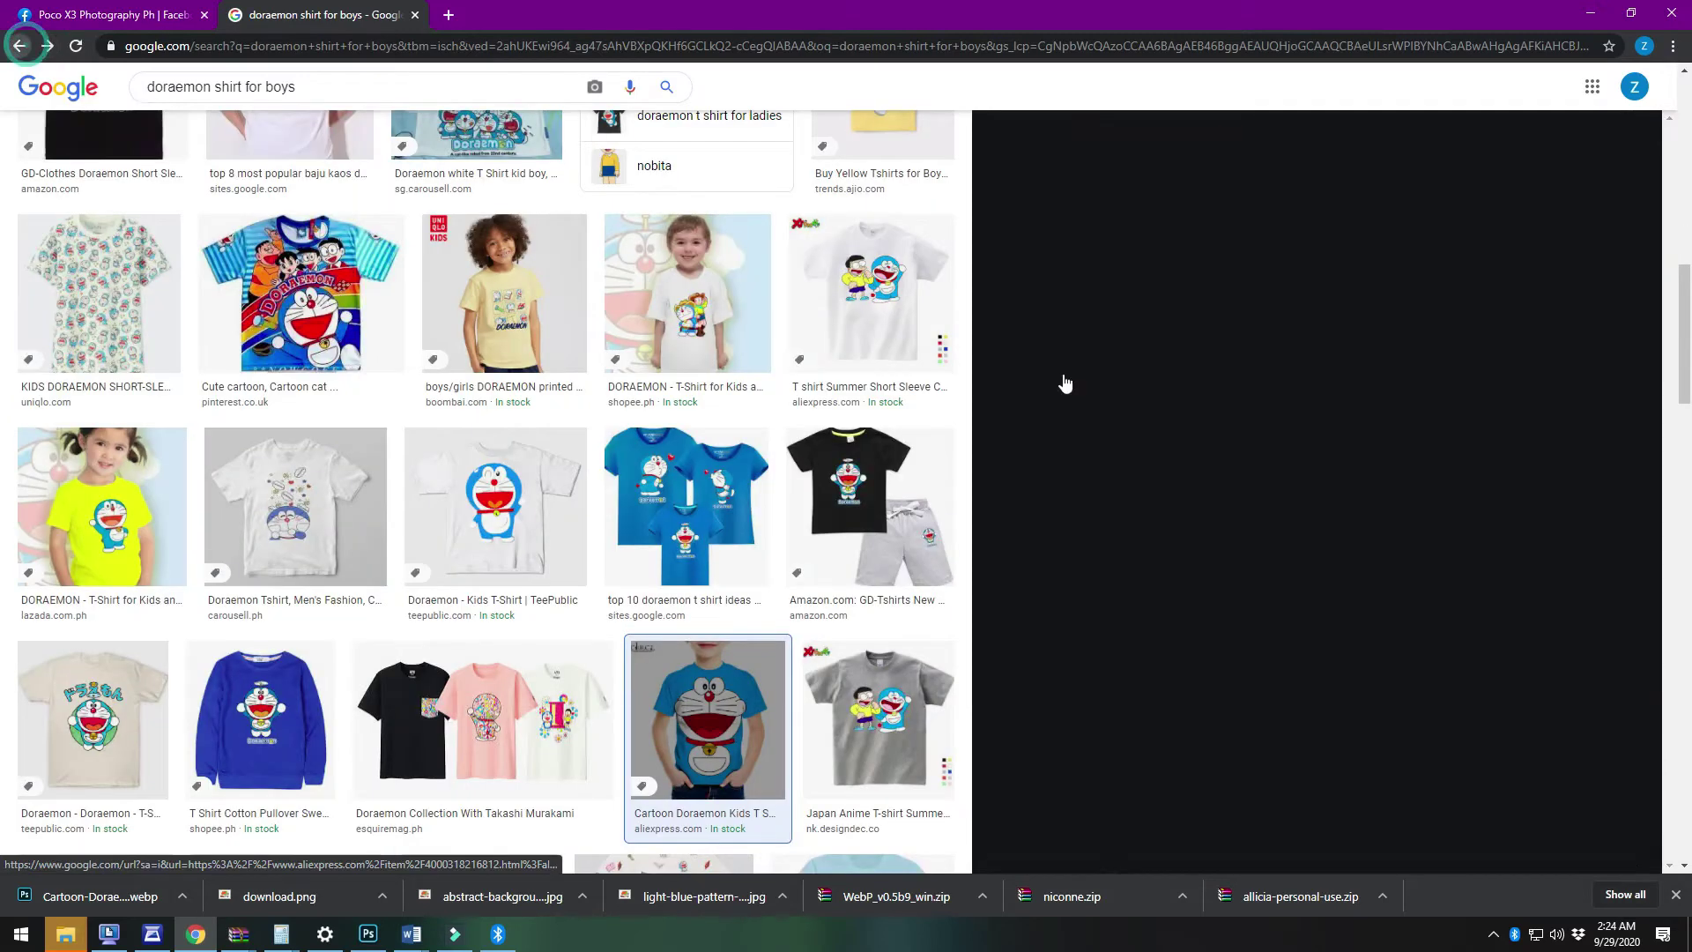
pyautogui.rightClick(1355, 422)
pyautogui.click(1405, 604)
pyautogui.hotkey('alt', 'Tab')
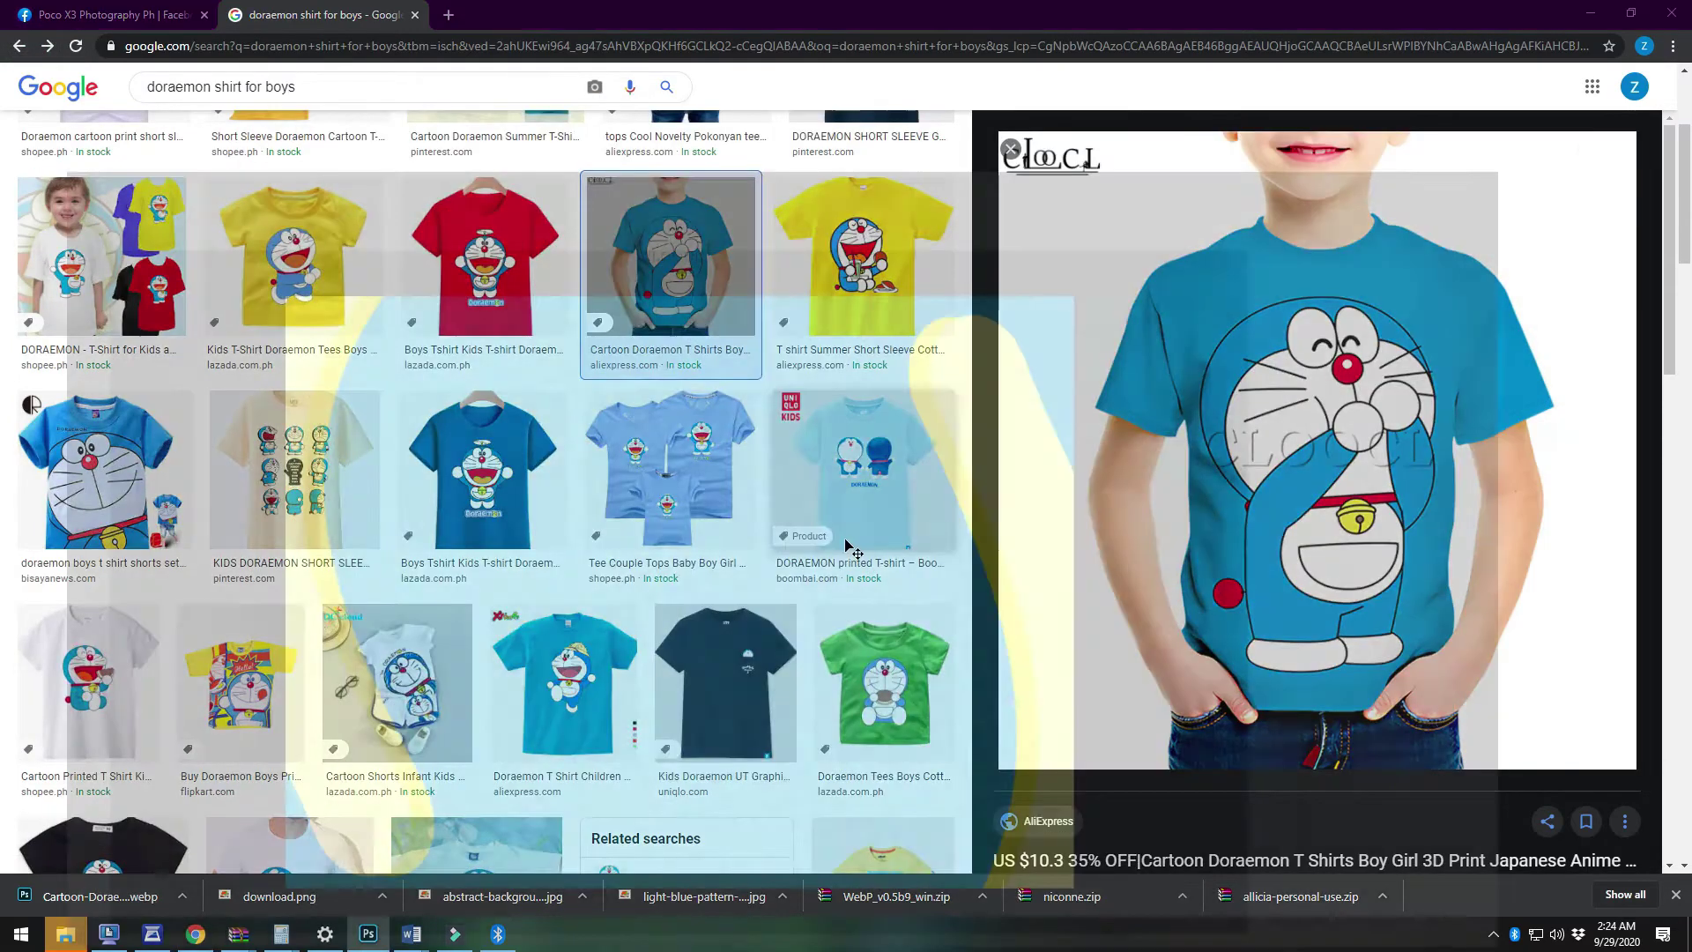
pyautogui.hotkey('ctrl', 'v')
pyautogui.moveTo(829, 384); pyautogui.dragTo(1083, 144)
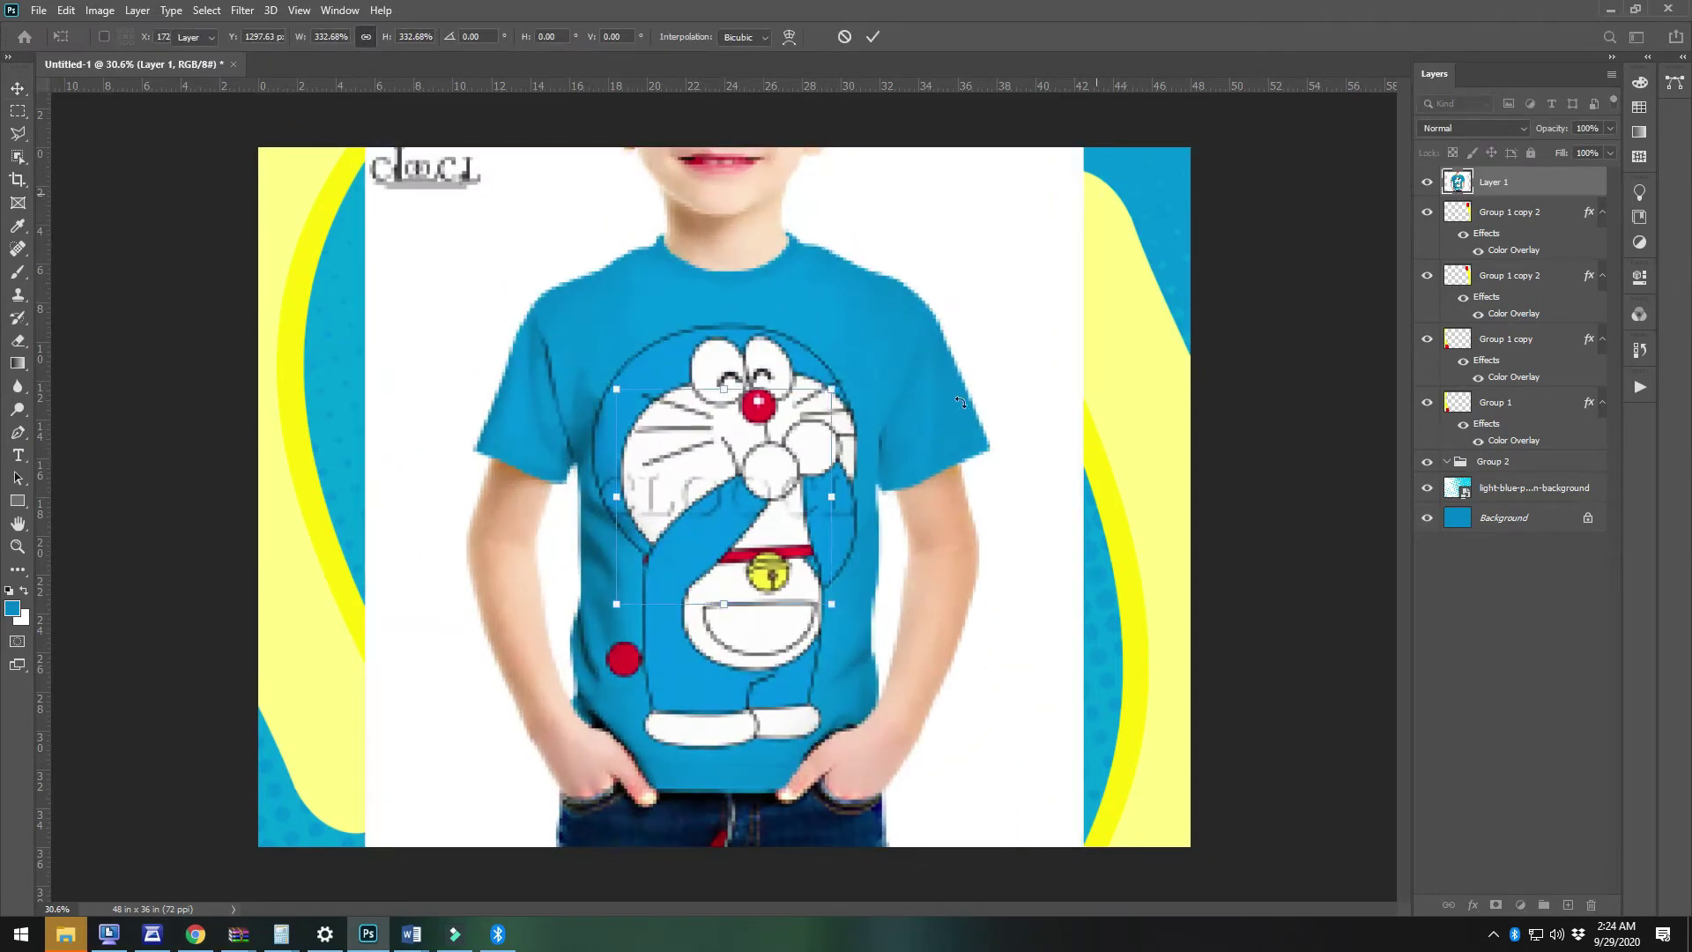
pyautogui.press('Return')
pyautogui.press('Delete')
# Paste the sharper version of the blue Doraemon T-shirt photo as a new layer over the banner
pyautogui.scroll(9, 578, 610)
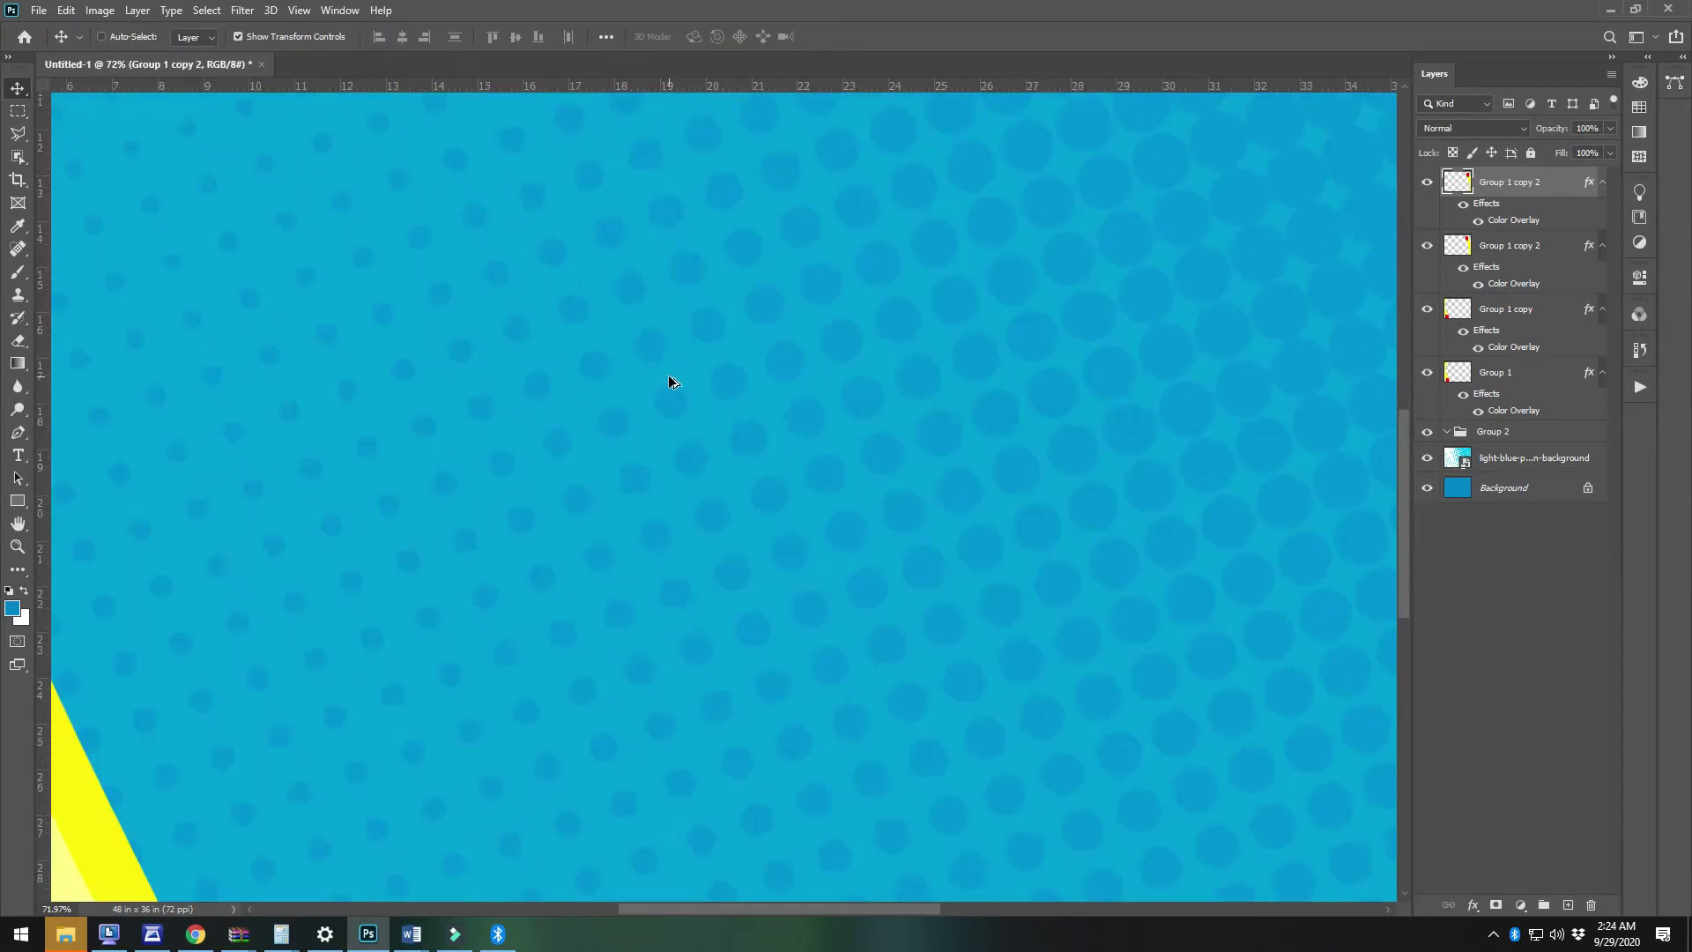
pyautogui.scroll(-5, 670, 381)
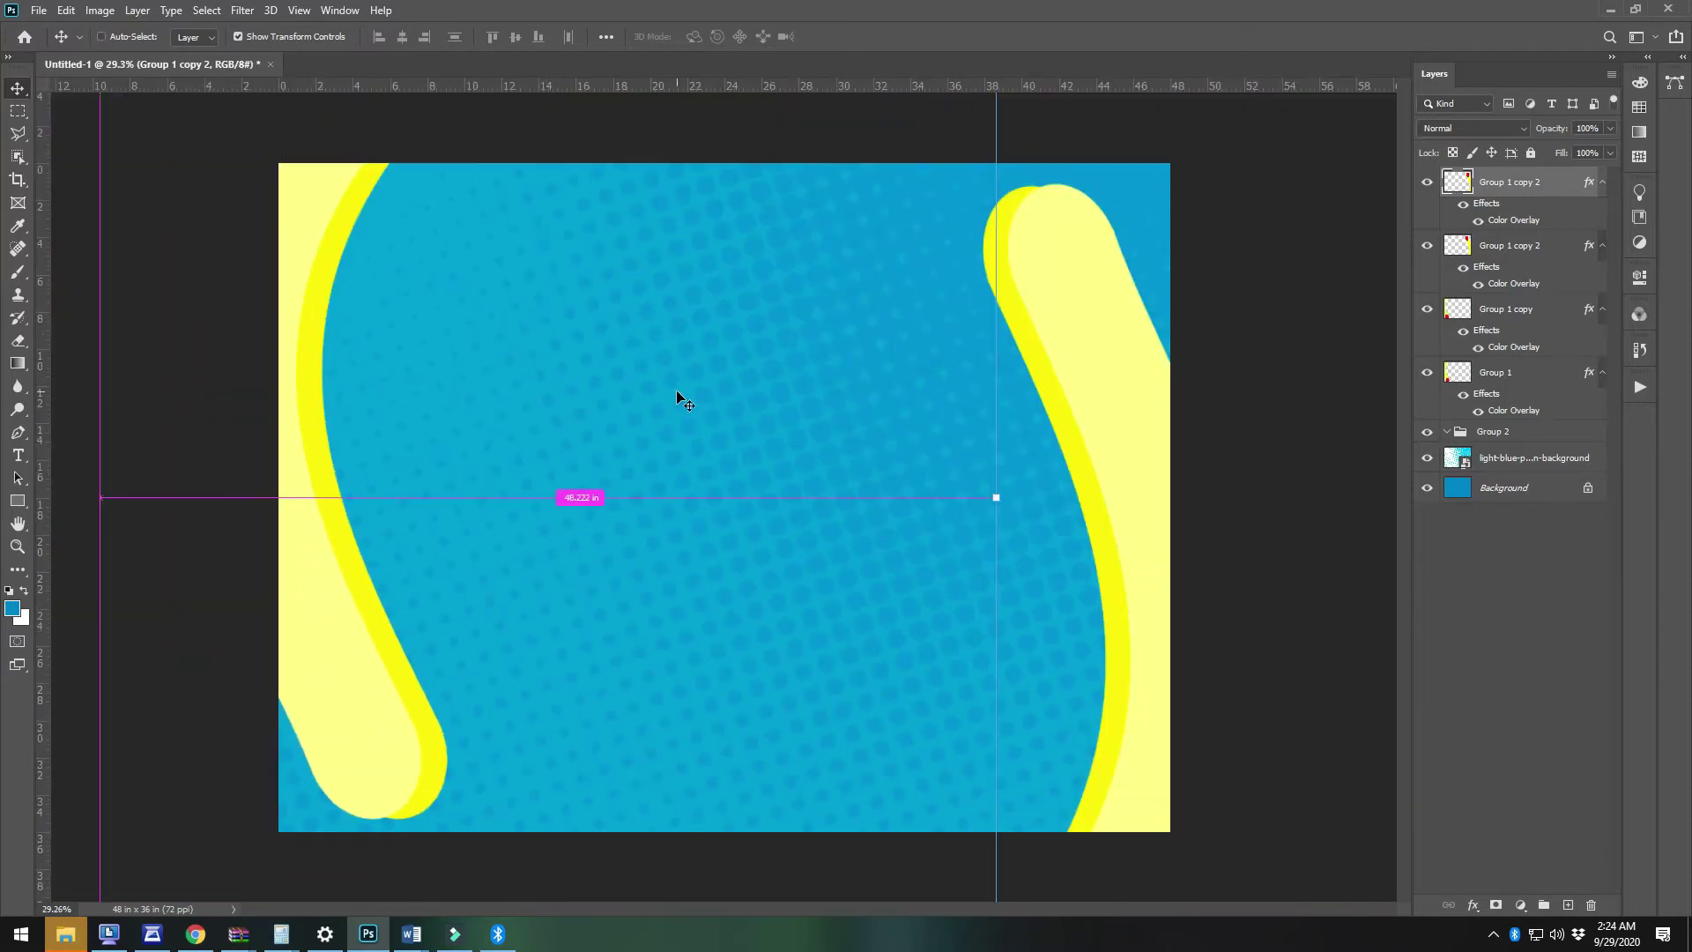
pyautogui.hotkey('ctrl', 'v')
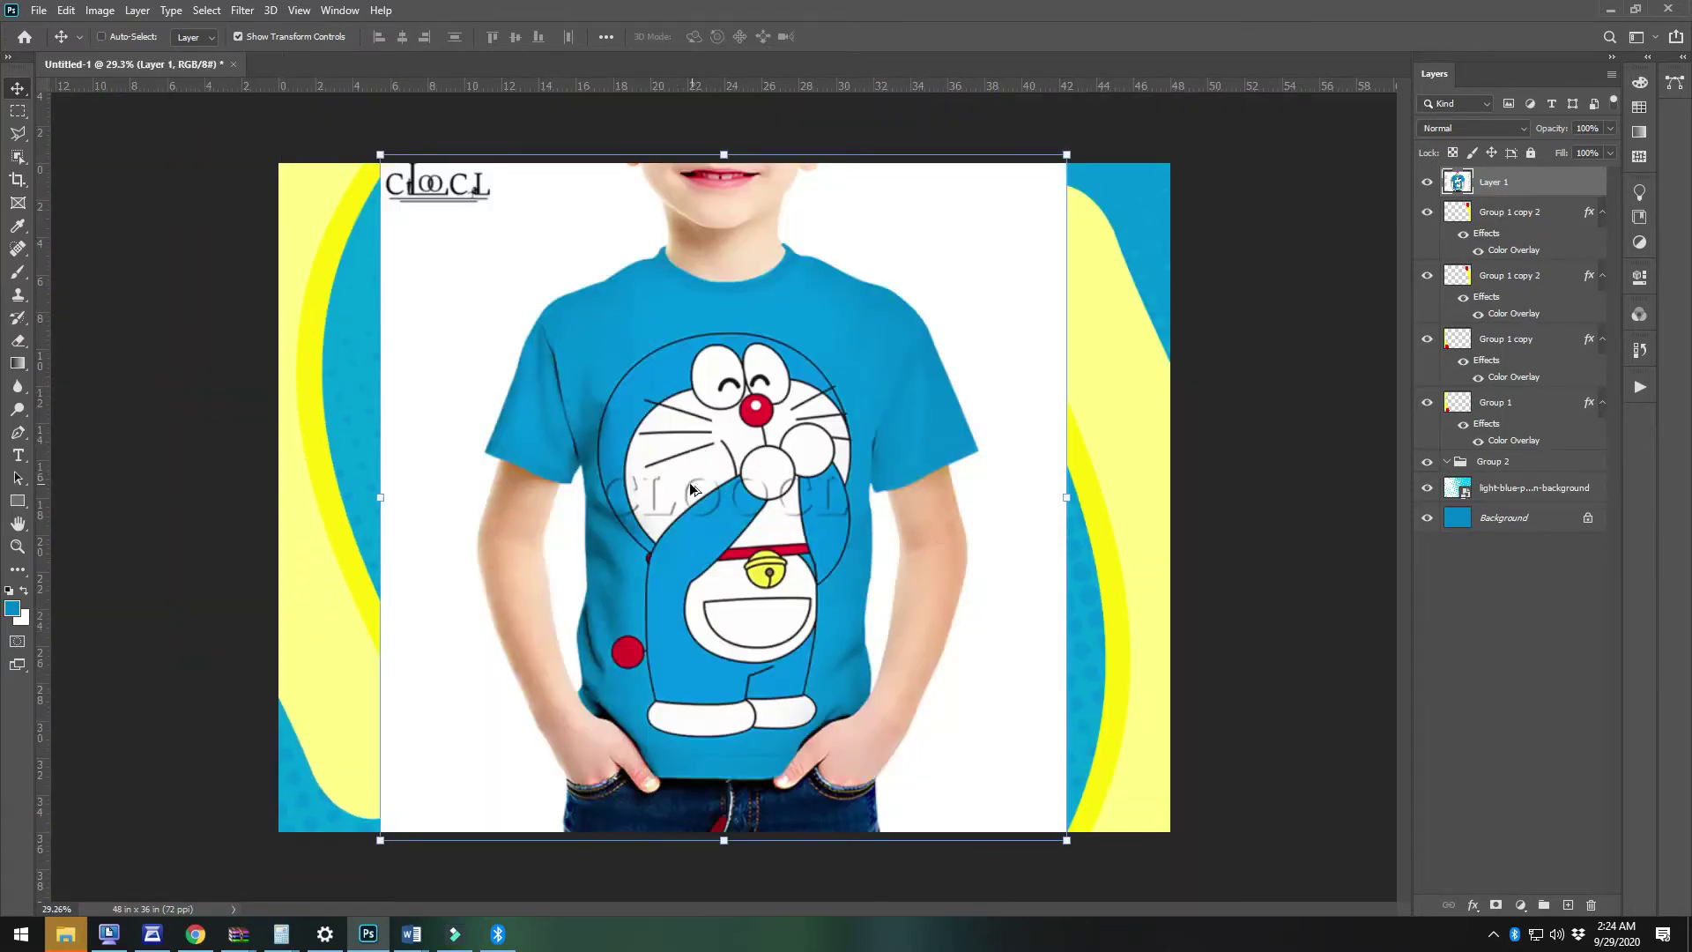
# Sample the white of Doraemon's face and brush over the upper watermark letters on the cheek at 100% brush opacity
pyautogui.scroll(6, 632, 513)
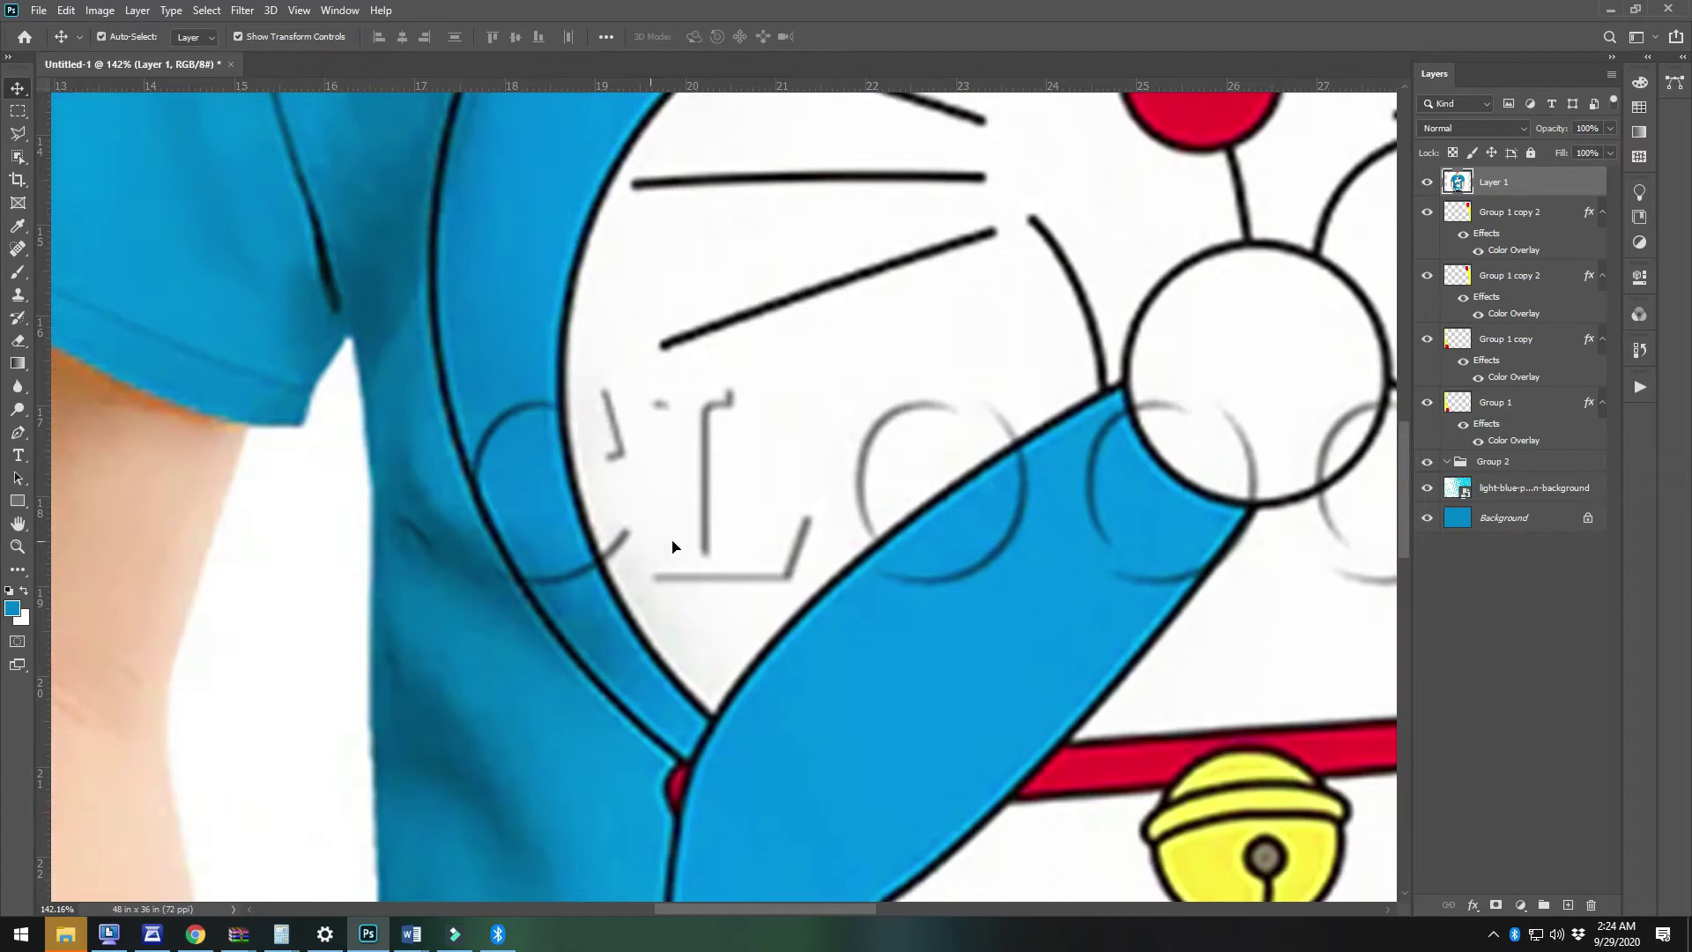
pyautogui.press('i')
pyautogui.click(859, 370)
pyautogui.press('b')
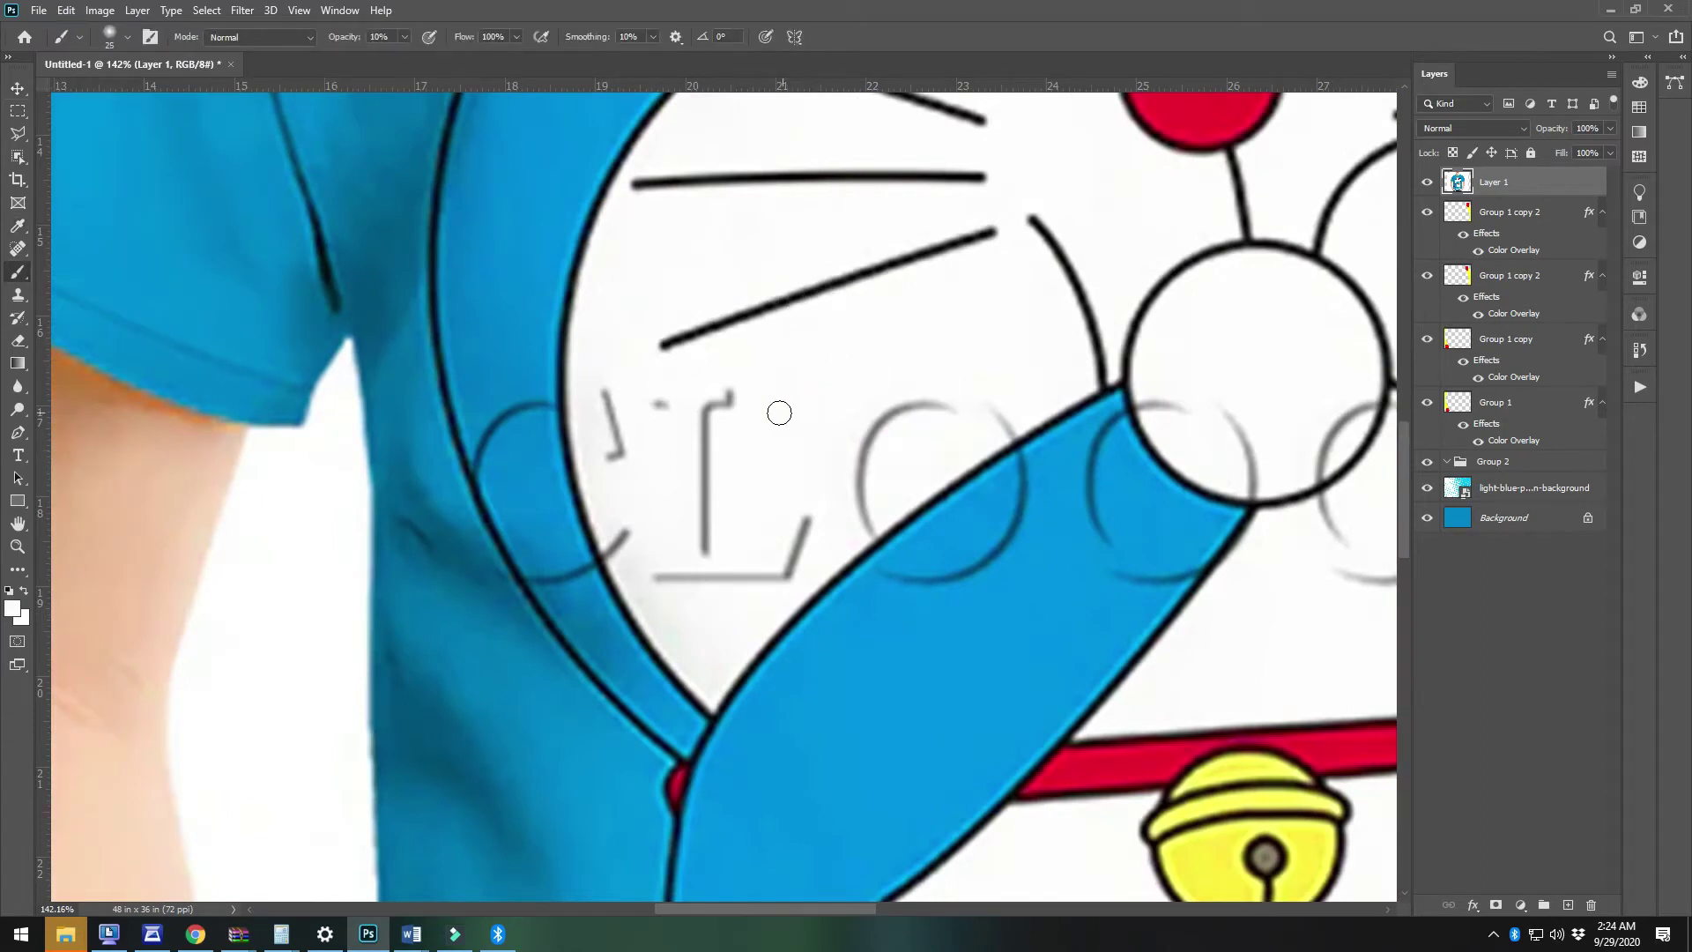
pyautogui.moveTo(730, 390); pyautogui.dragTo(712, 461)
pyautogui.click(402, 34)
pyautogui.moveTo(711, 425)
pyautogui.mouseDown()
pyautogui.moveTo(665, 441)
pyautogui.moveTo(621, 398)
pyautogui.mouseUp()
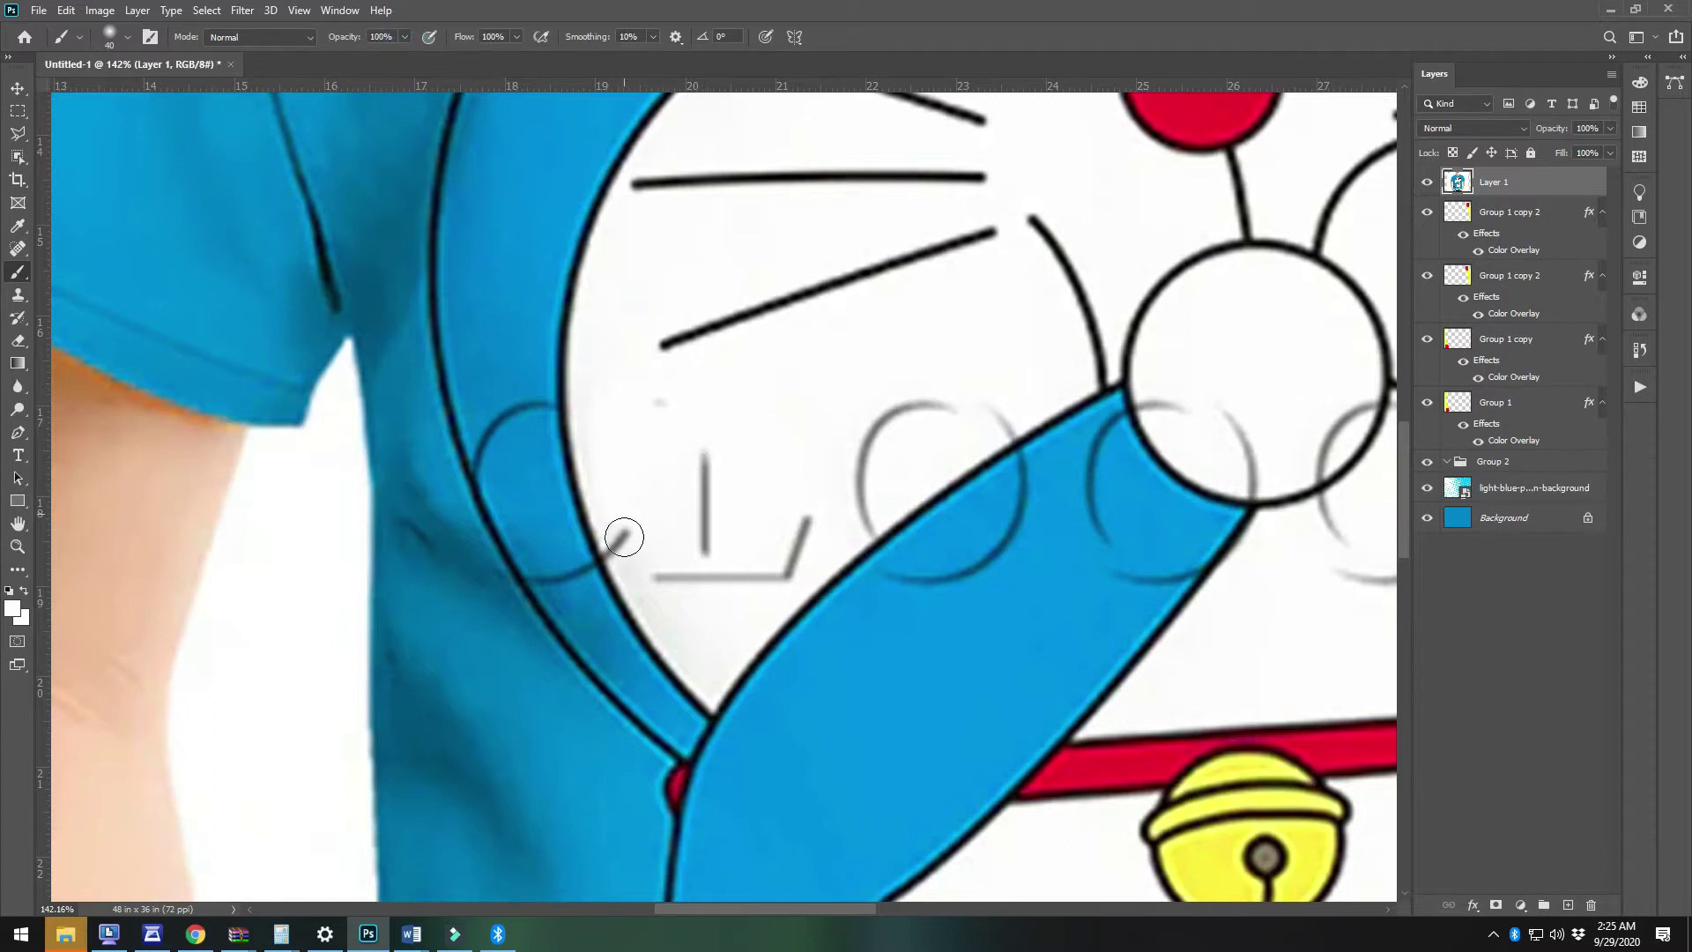
# Adjust the brush hardness and paint out the remaining watermark letters on Doraemon's white cheek and round hand
pyautogui.click(126, 37)
pyautogui.click(136, 126)
pyautogui.click(624, 542)
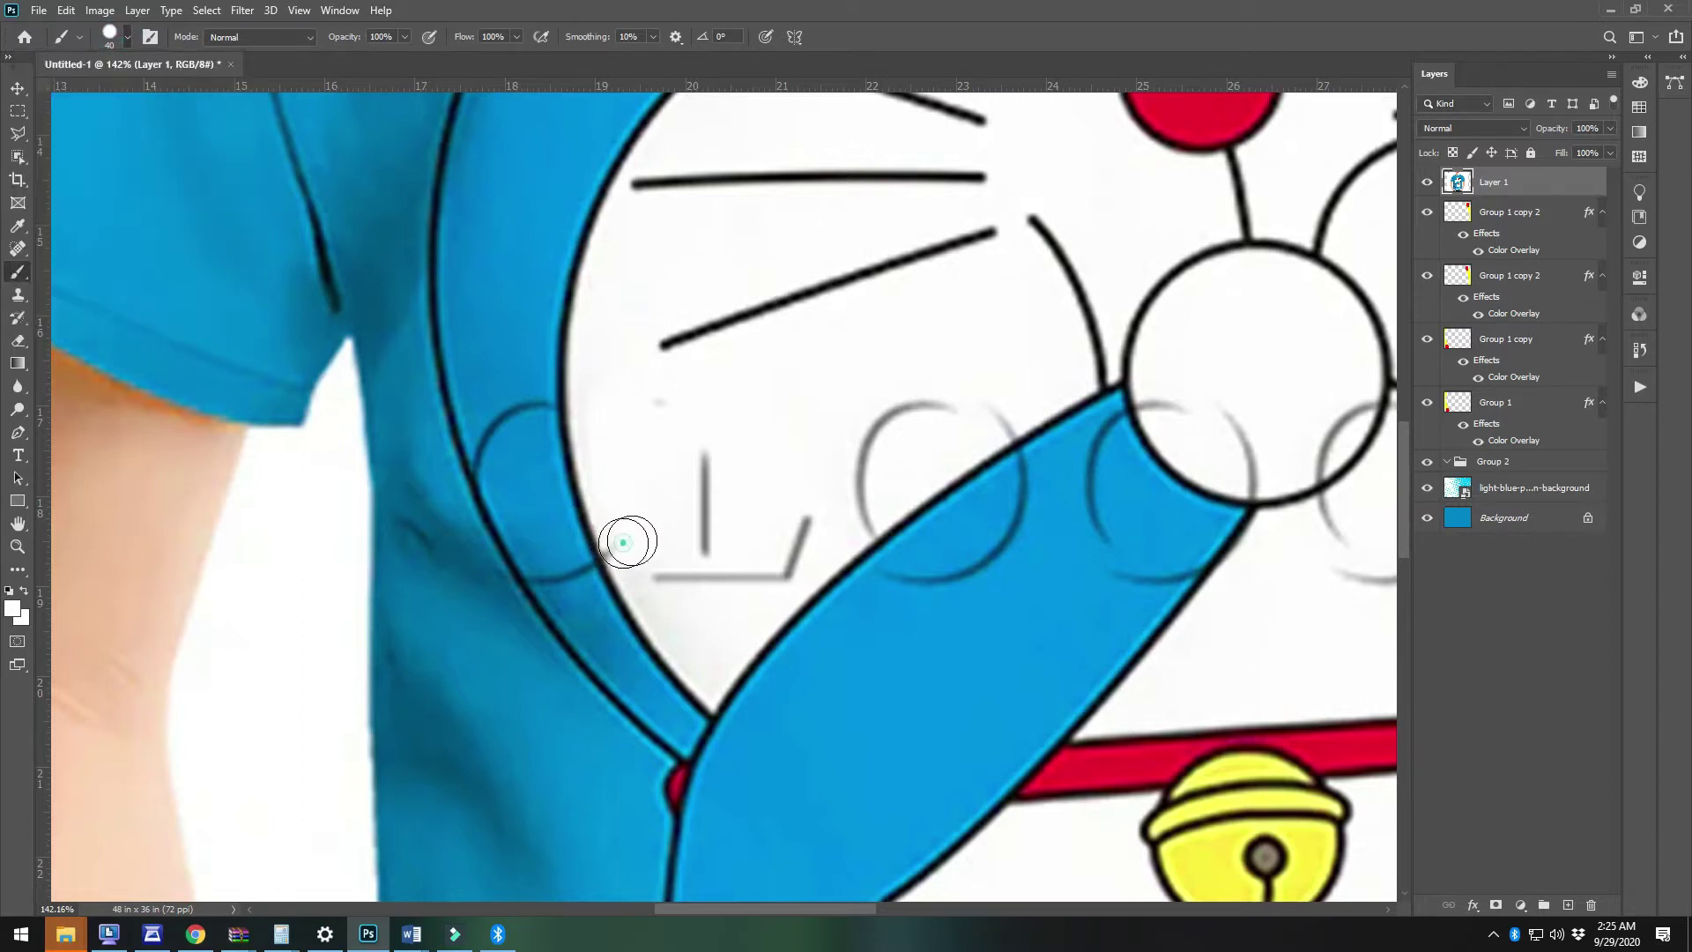
pyautogui.click(695, 452)
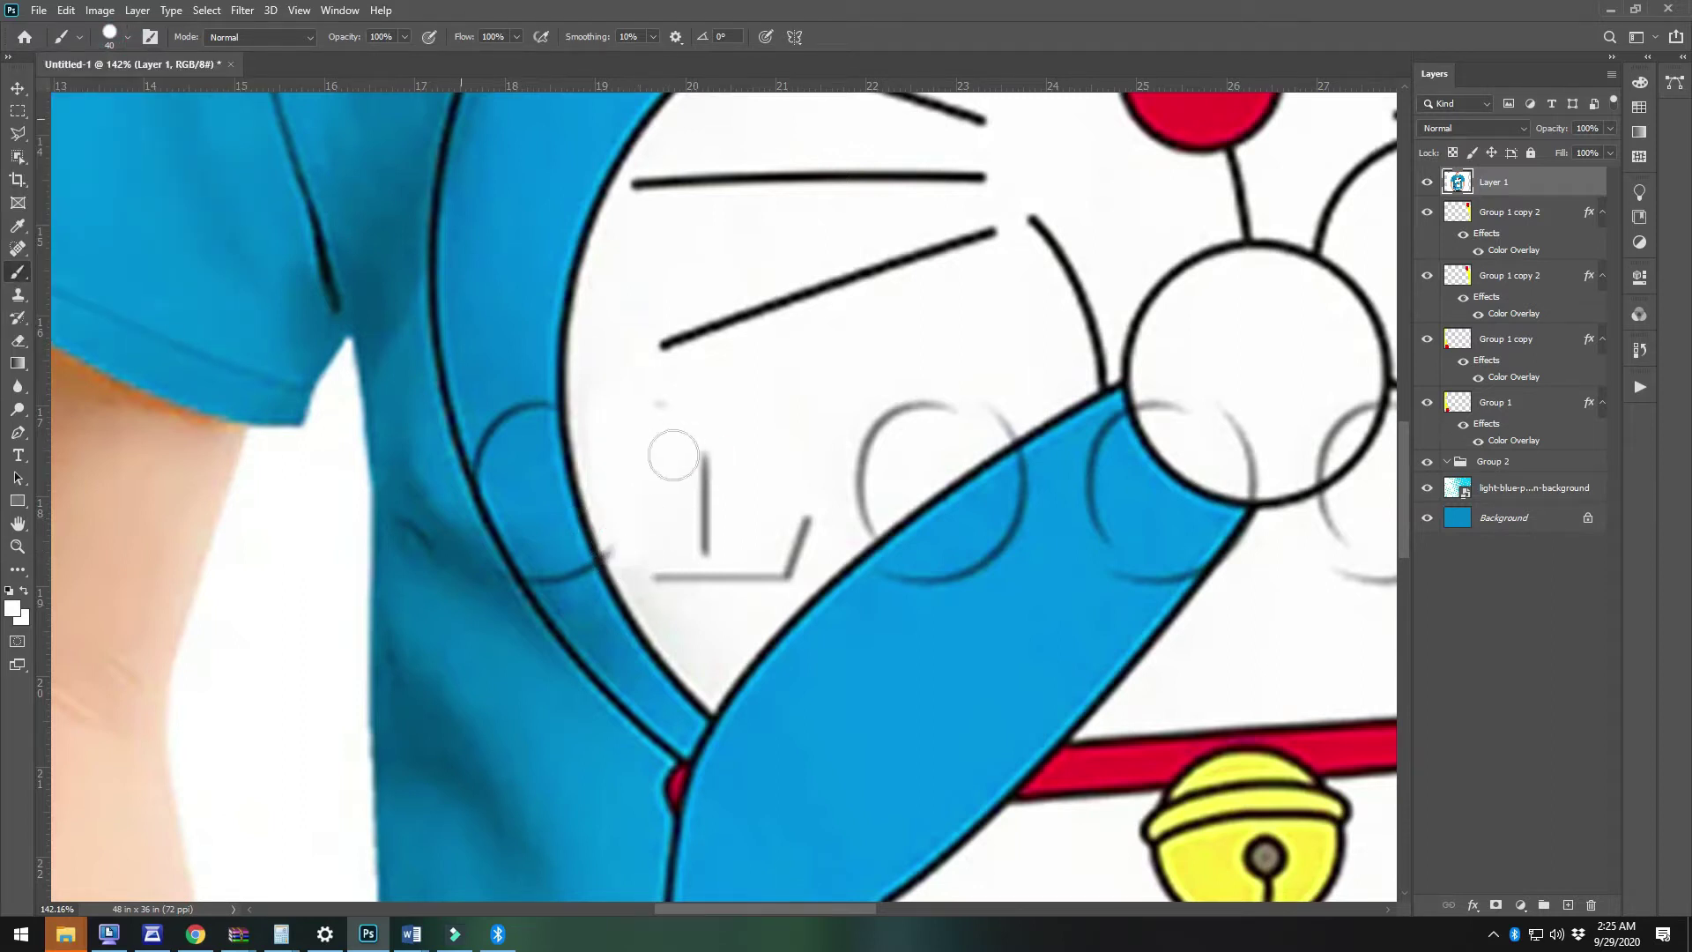
pyautogui.click(125, 39)
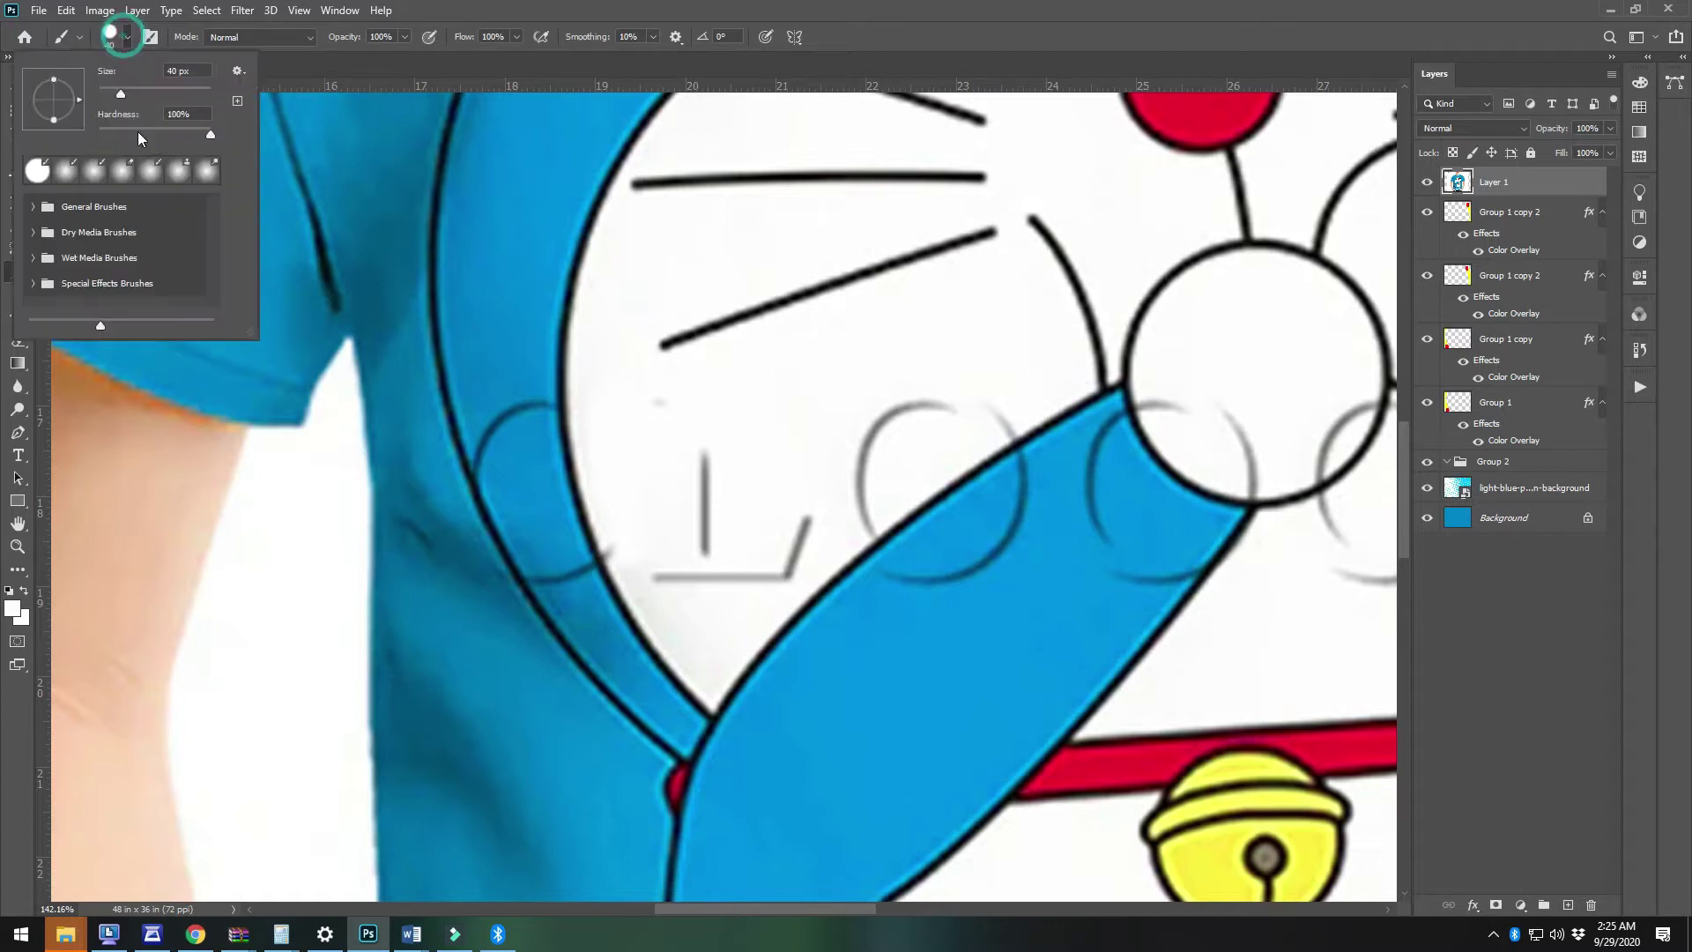
pyautogui.click(622, 537)
pyautogui.moveTo(705, 513)
pyautogui.mouseDown()
pyautogui.moveTo(667, 411)
pyautogui.moveTo(687, 534)
pyautogui.moveTo(659, 573)
pyautogui.moveTo(758, 570)
pyautogui.moveTo(811, 527)
pyautogui.moveTo(778, 593)
pyautogui.moveTo(932, 404)
pyautogui.moveTo(910, 403)
pyautogui.moveTo(994, 396)
pyautogui.moveTo(1003, 416)
pyautogui.moveTo(861, 513)
pyautogui.mouseUp()
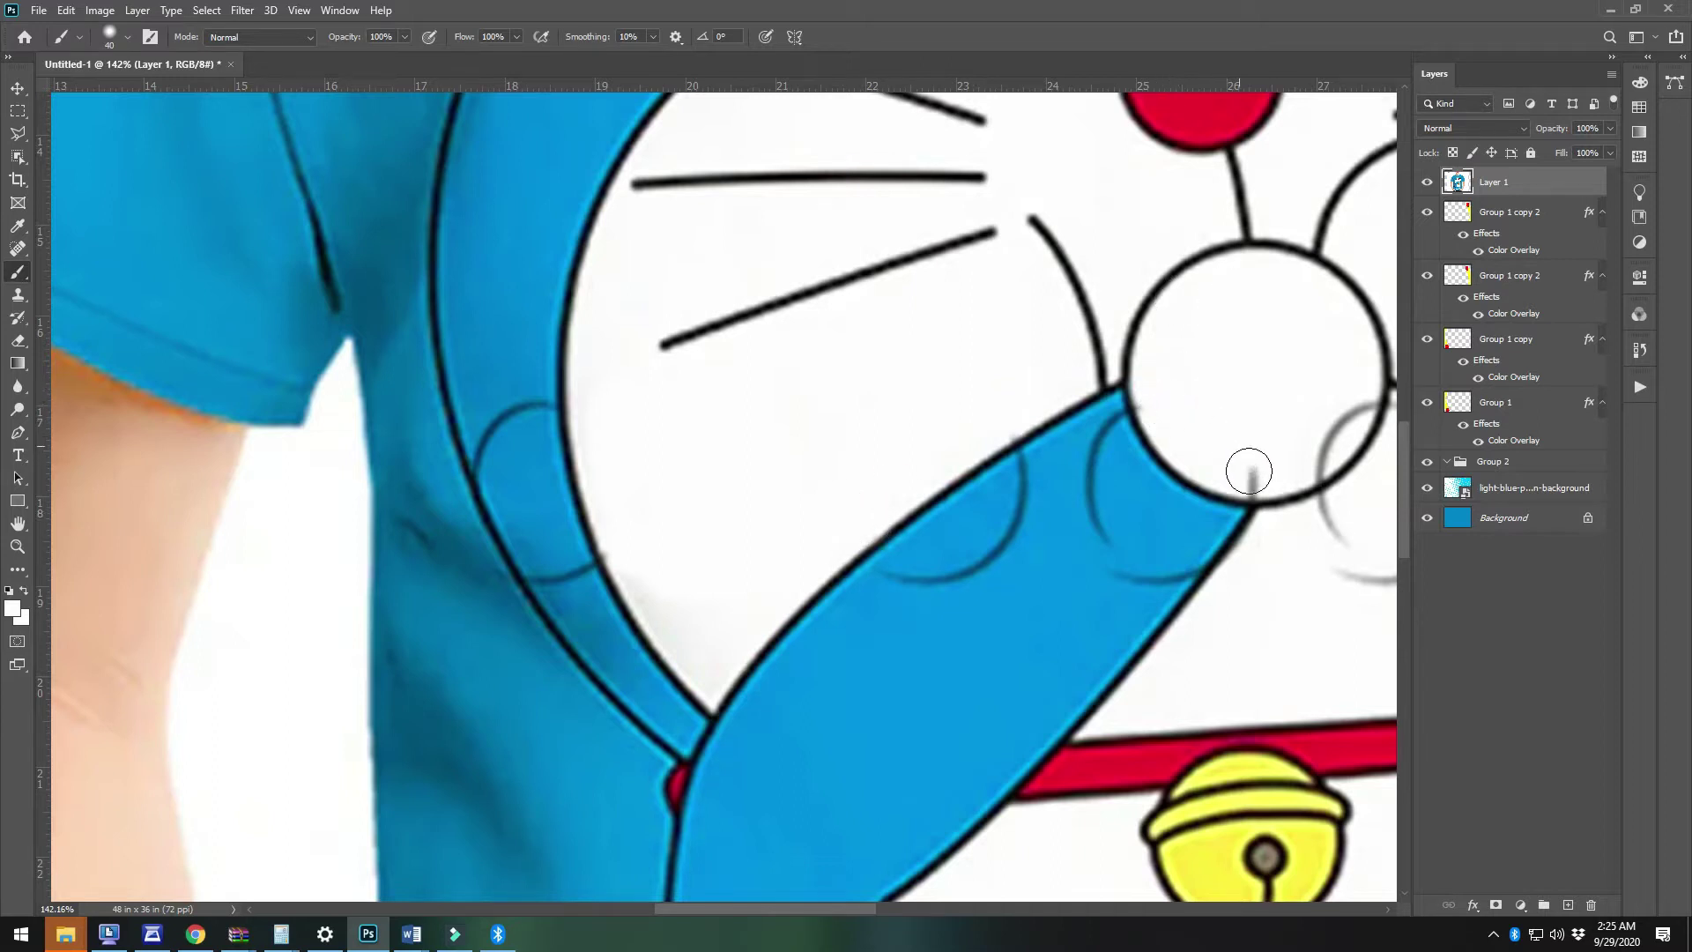
pyautogui.click(1348, 396)
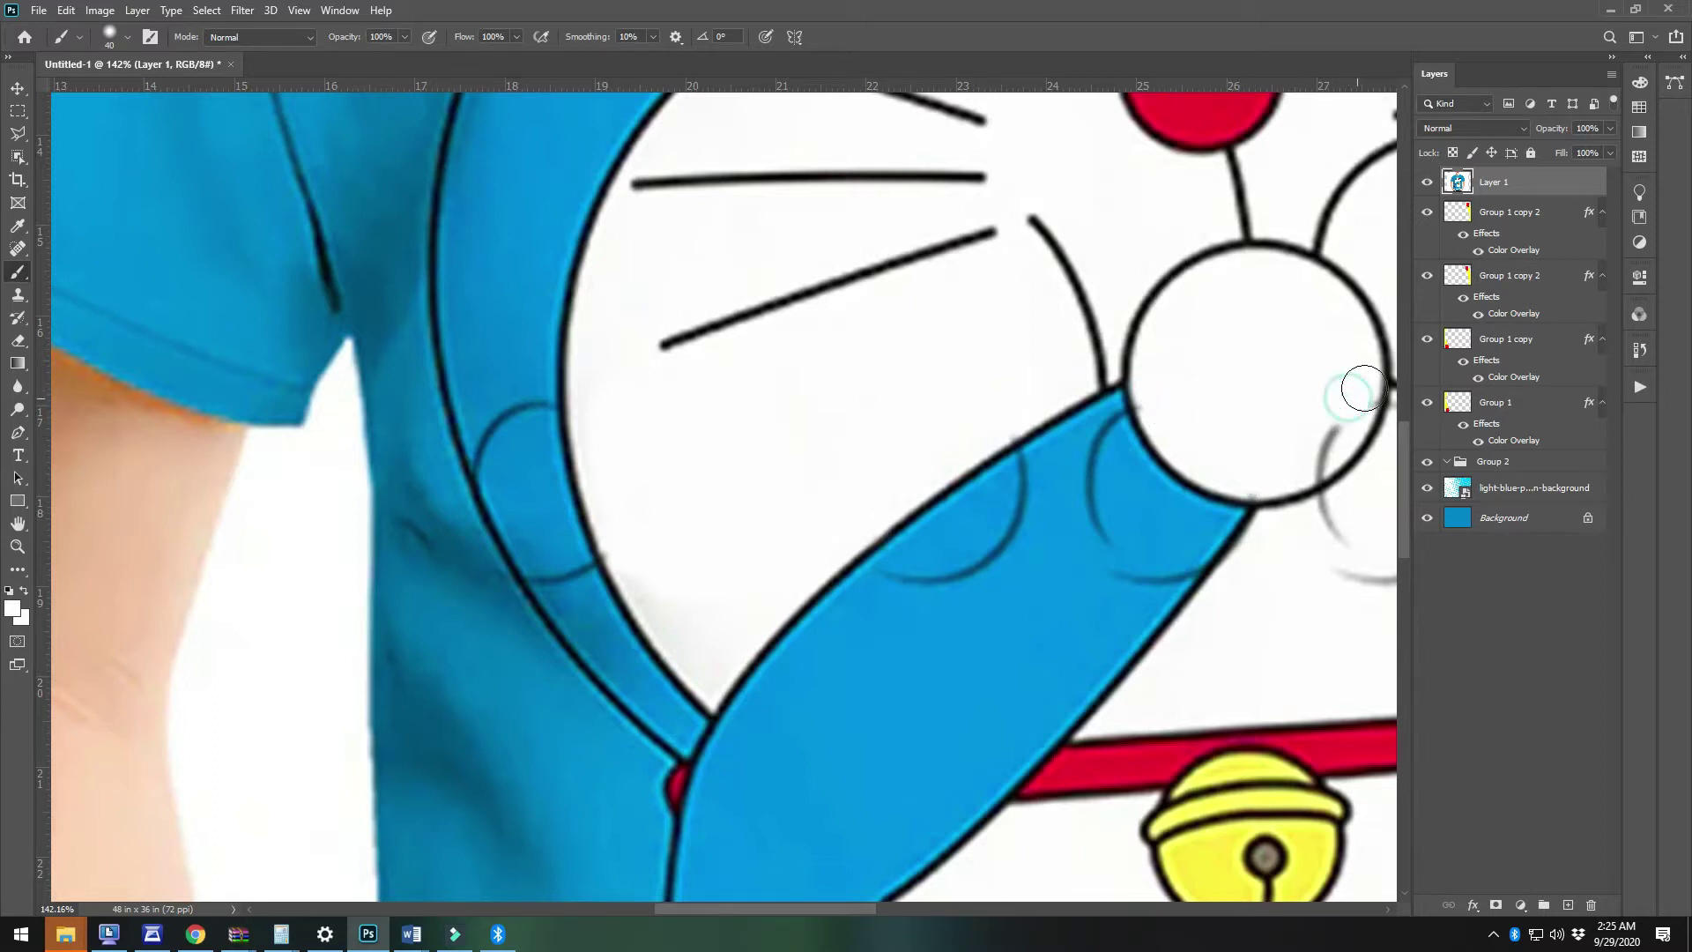
pyautogui.moveTo(1329, 439)
pyautogui.mouseDown()
pyautogui.moveTo(1307, 456)
pyautogui.moveTo(476, 511)
pyautogui.mouseUp()
# Sample the blue of Doraemon's head and paint over the watermark on the narrow blue band beside the cheek
pyautogui.scroll(-5, 431, 547)
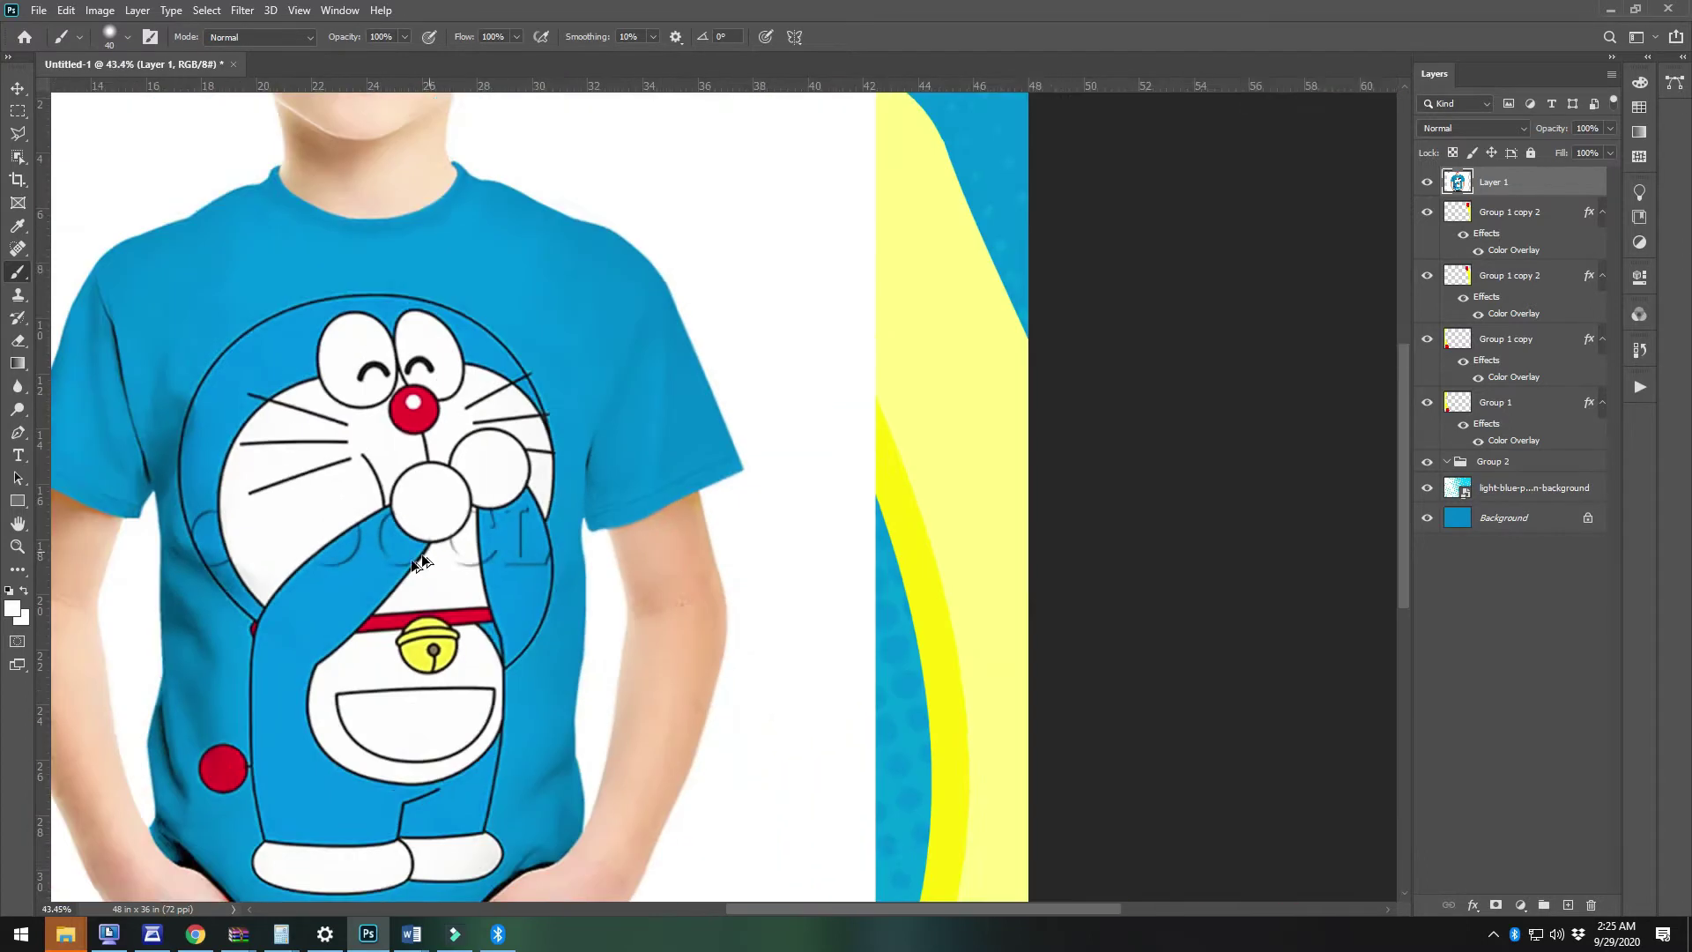
pyautogui.scroll(5, 421, 562)
pyautogui.press('i')
pyautogui.click(357, 363)
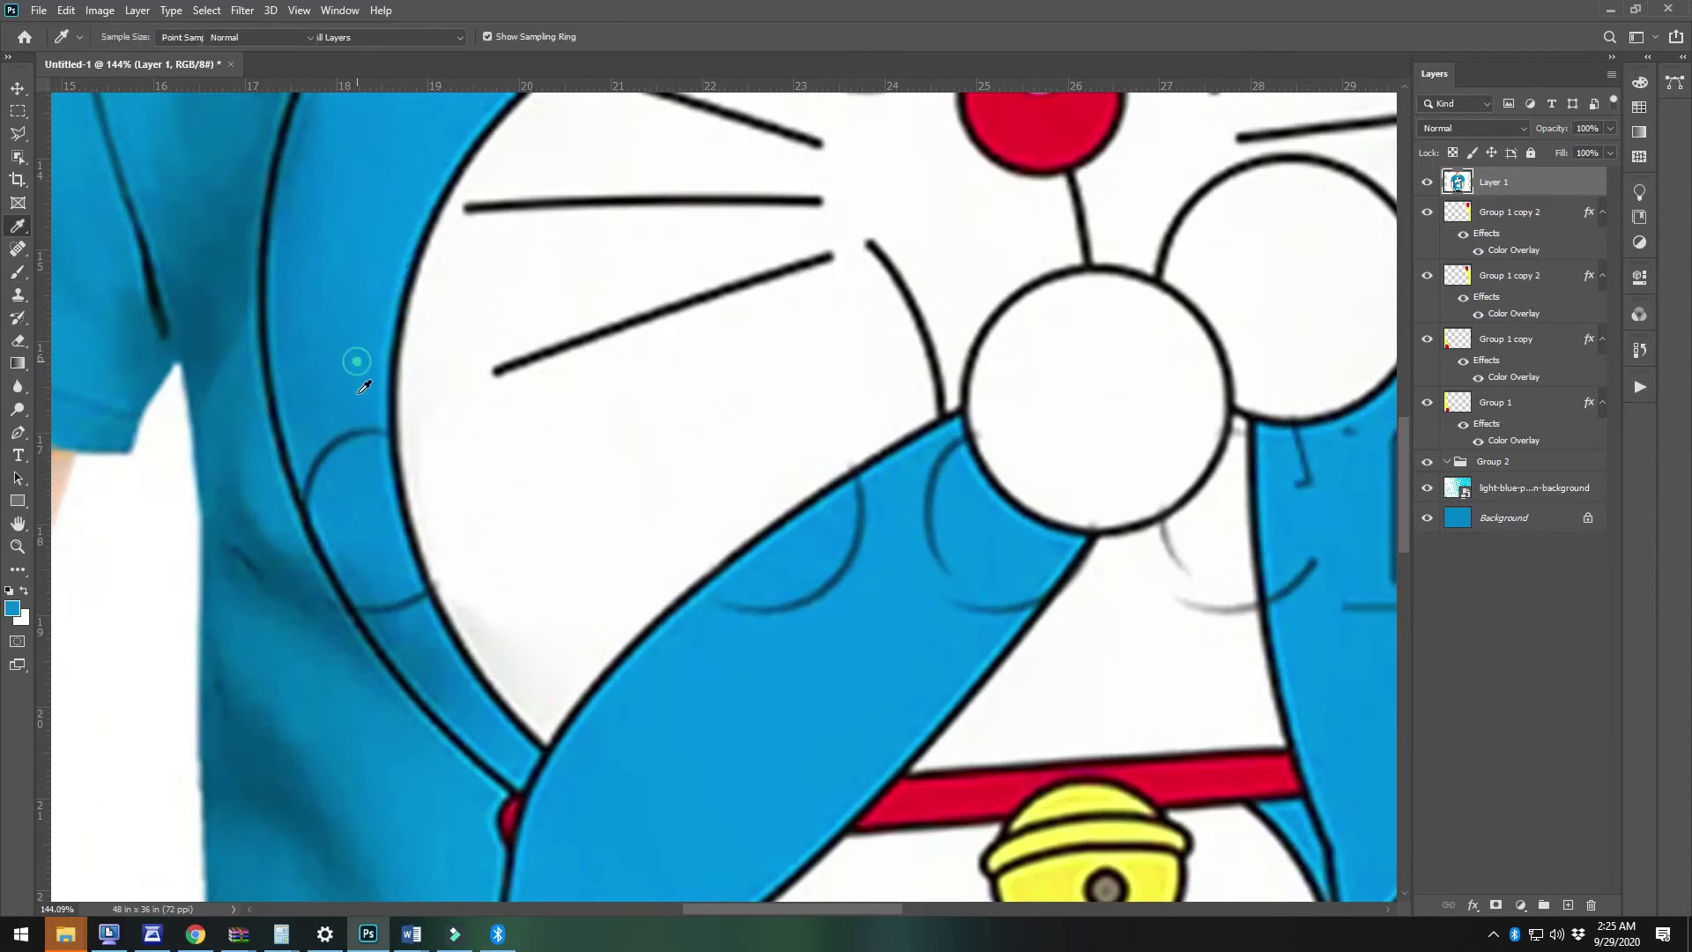
pyautogui.press('b')
pyautogui.scroll(2, 361, 390)
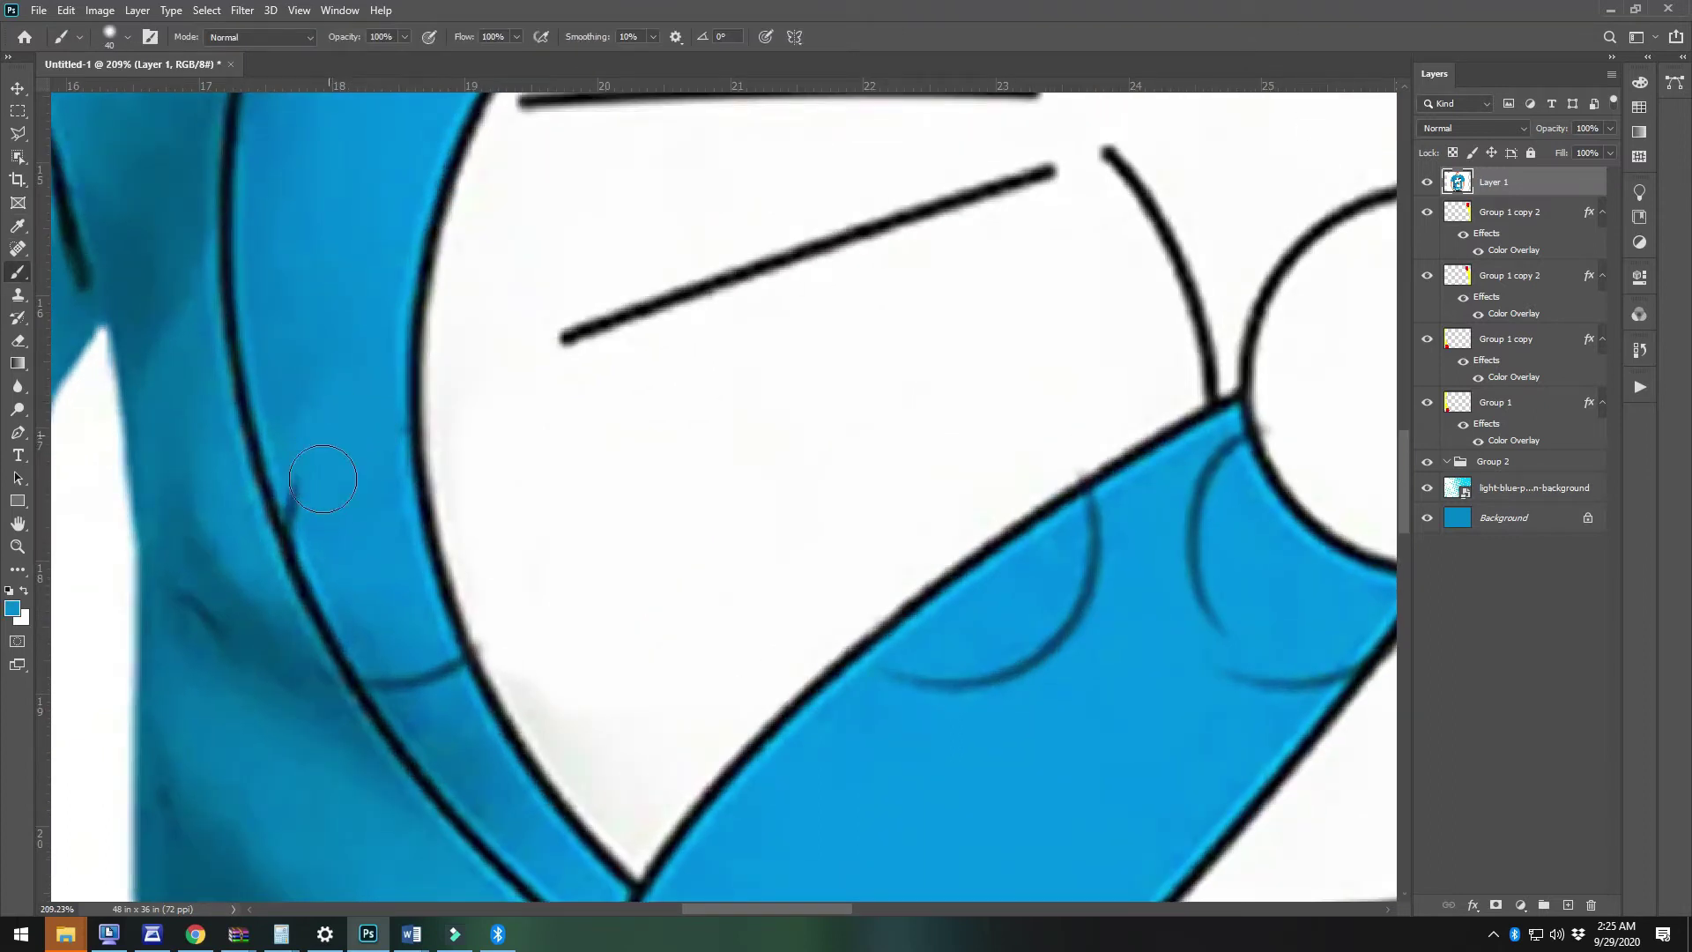
pyautogui.moveTo(361, 575)
pyautogui.mouseDown()
pyautogui.moveTo(400, 684)
pyautogui.moveTo(441, 708)
pyautogui.moveTo(416, 655)
pyautogui.moveTo(542, 868)
pyautogui.mouseUp()
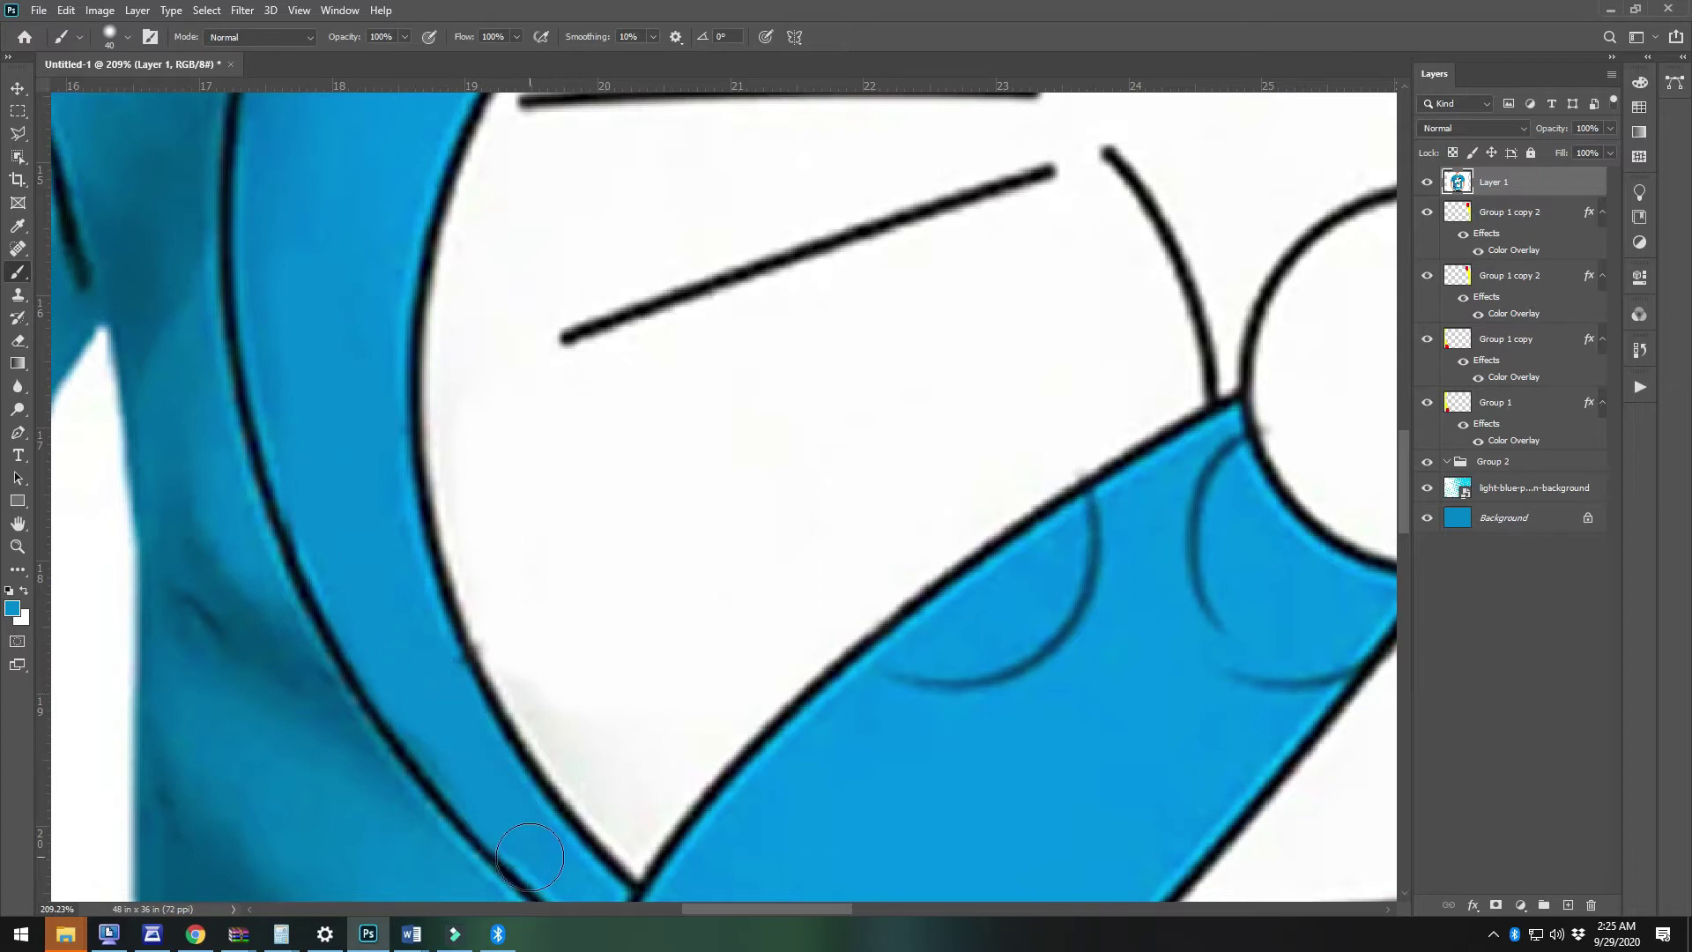
# Resample the arm's blue and paint out the first curved watermark letter on Doraemon's raised arm
pyautogui.scroll(-2, 1114, 471)
pyautogui.moveTo(1029, 548); pyautogui.dragTo(964, 569)
pyautogui.hotkey('ctrl', 'z')
pyautogui.keyDown('alt'); pyautogui.click(1079, 681); pyautogui.keyUp('alt')
pyautogui.moveTo(1126, 491)
pyautogui.mouseDown()
pyautogui.moveTo(958, 634)
pyautogui.moveTo(1112, 445)
pyautogui.moveTo(923, 603)
pyautogui.mouseUp()
pyautogui.click(991, 583)
pyautogui.moveTo(1089, 635); pyautogui.dragTo(653, 641)
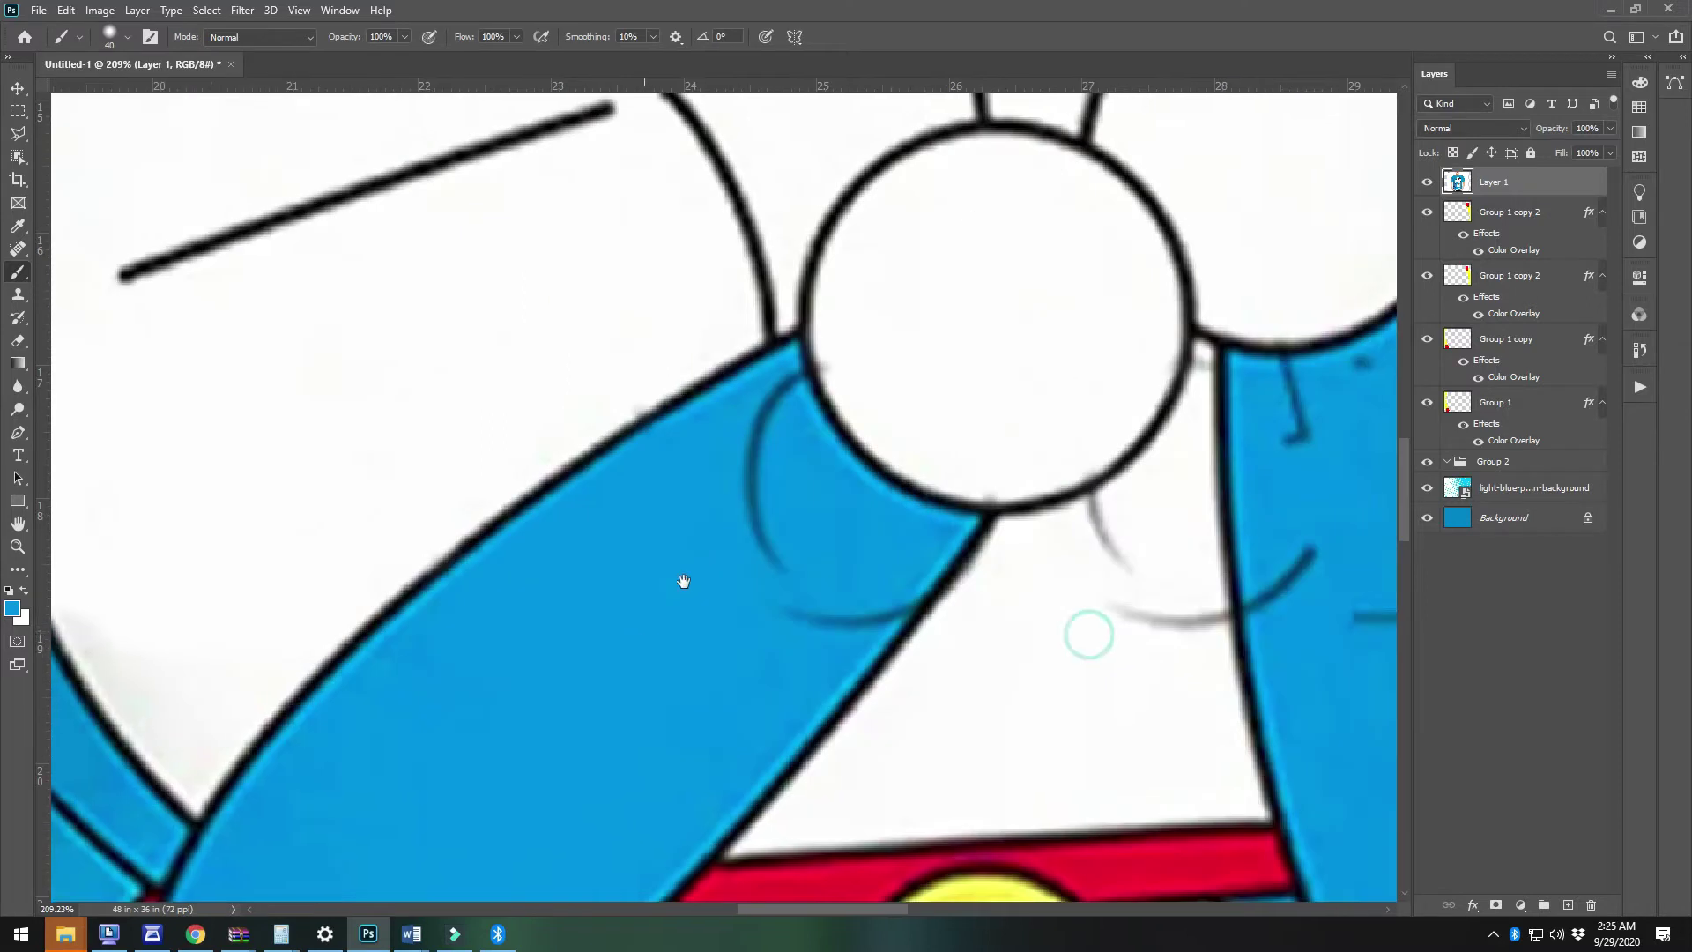
# Paint out the watermark beside Doraemon's round hand and across the other blue arm, undoing stray strokes
pyautogui.moveTo(784, 402)
pyautogui.mouseDown()
pyautogui.moveTo(771, 559)
pyautogui.moveTo(829, 600)
pyautogui.moveTo(887, 575)
pyautogui.moveTo(861, 597)
pyautogui.mouseUp()
pyautogui.moveTo(534, 660); pyautogui.dragTo(466, 660)
pyautogui.moveTo(785, 503); pyautogui.dragTo(754, 559)
pyautogui.moveTo(886, 480)
pyautogui.mouseDown()
pyautogui.moveTo(825, 609)
pyautogui.moveTo(913, 328)
pyautogui.moveTo(928, 334)
pyautogui.moveTo(849, 336)
pyautogui.moveTo(790, 374)
pyautogui.moveTo(916, 401)
pyautogui.moveTo(909, 572)
pyautogui.moveTo(872, 548)
pyautogui.moveTo(818, 583)
pyautogui.moveTo(965, 578)
pyautogui.moveTo(997, 547)
pyautogui.moveTo(1005, 594)
pyautogui.mouseUp()
pyautogui.hotkey('ctrl', 'z')
pyautogui.hotkey('ctrl', 'z')
pyautogui.moveTo(849, 527)
pyautogui.mouseDown()
pyautogui.moveTo(799, 522)
pyautogui.moveTo(759, 579)
pyautogui.mouseUp()
pyautogui.moveTo(827, 496); pyautogui.dragTo(754, 389)
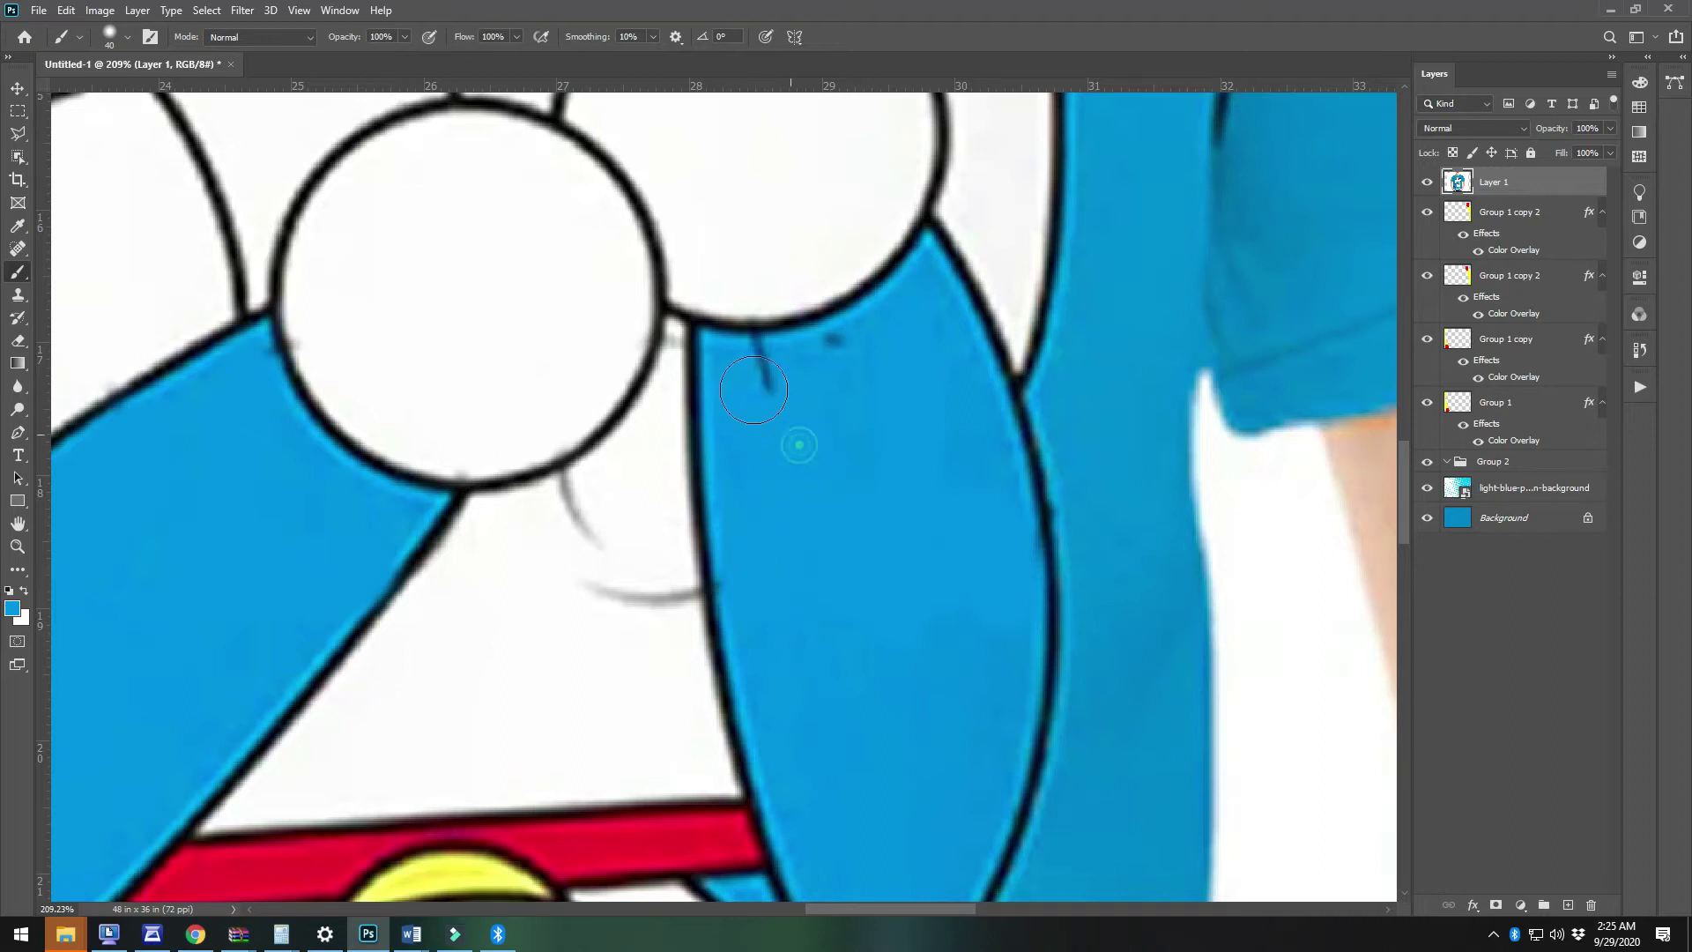
# Sample the nearby white and paint over the last watermark curve below Doraemon's hand, above the red collar
pyautogui.keyDown('alt'); pyautogui.click(643, 623); pyautogui.keyUp('alt')
pyautogui.moveTo(653, 578)
pyautogui.mouseDown()
pyautogui.moveTo(664, 631)
pyautogui.moveTo(663, 607)
pyautogui.moveTo(629, 619)
pyautogui.moveTo(588, 580)
pyautogui.moveTo(571, 527)
pyautogui.moveTo(593, 491)
pyautogui.mouseUp()
pyautogui.scroll(-5, 566, 615)
pyautogui.scroll(-5, 589, 597)
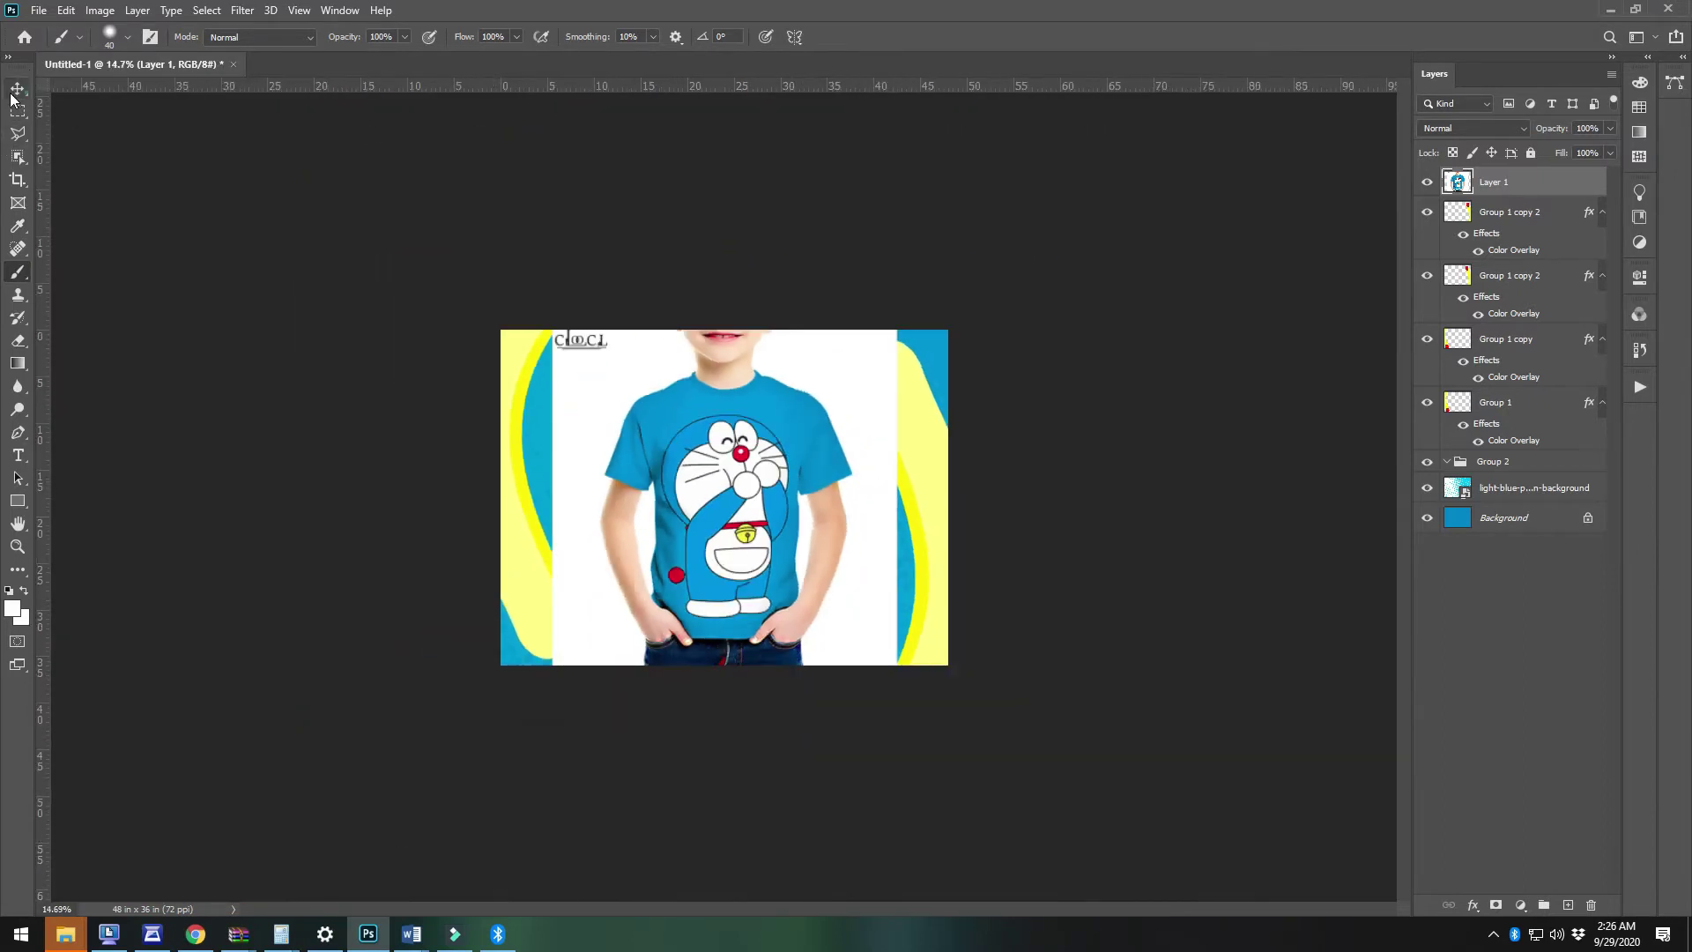
# Scale the T-shirt photo down to about 75% around its centre
pyautogui.click(15, 92)
pyautogui.scroll(2, 725, 497)
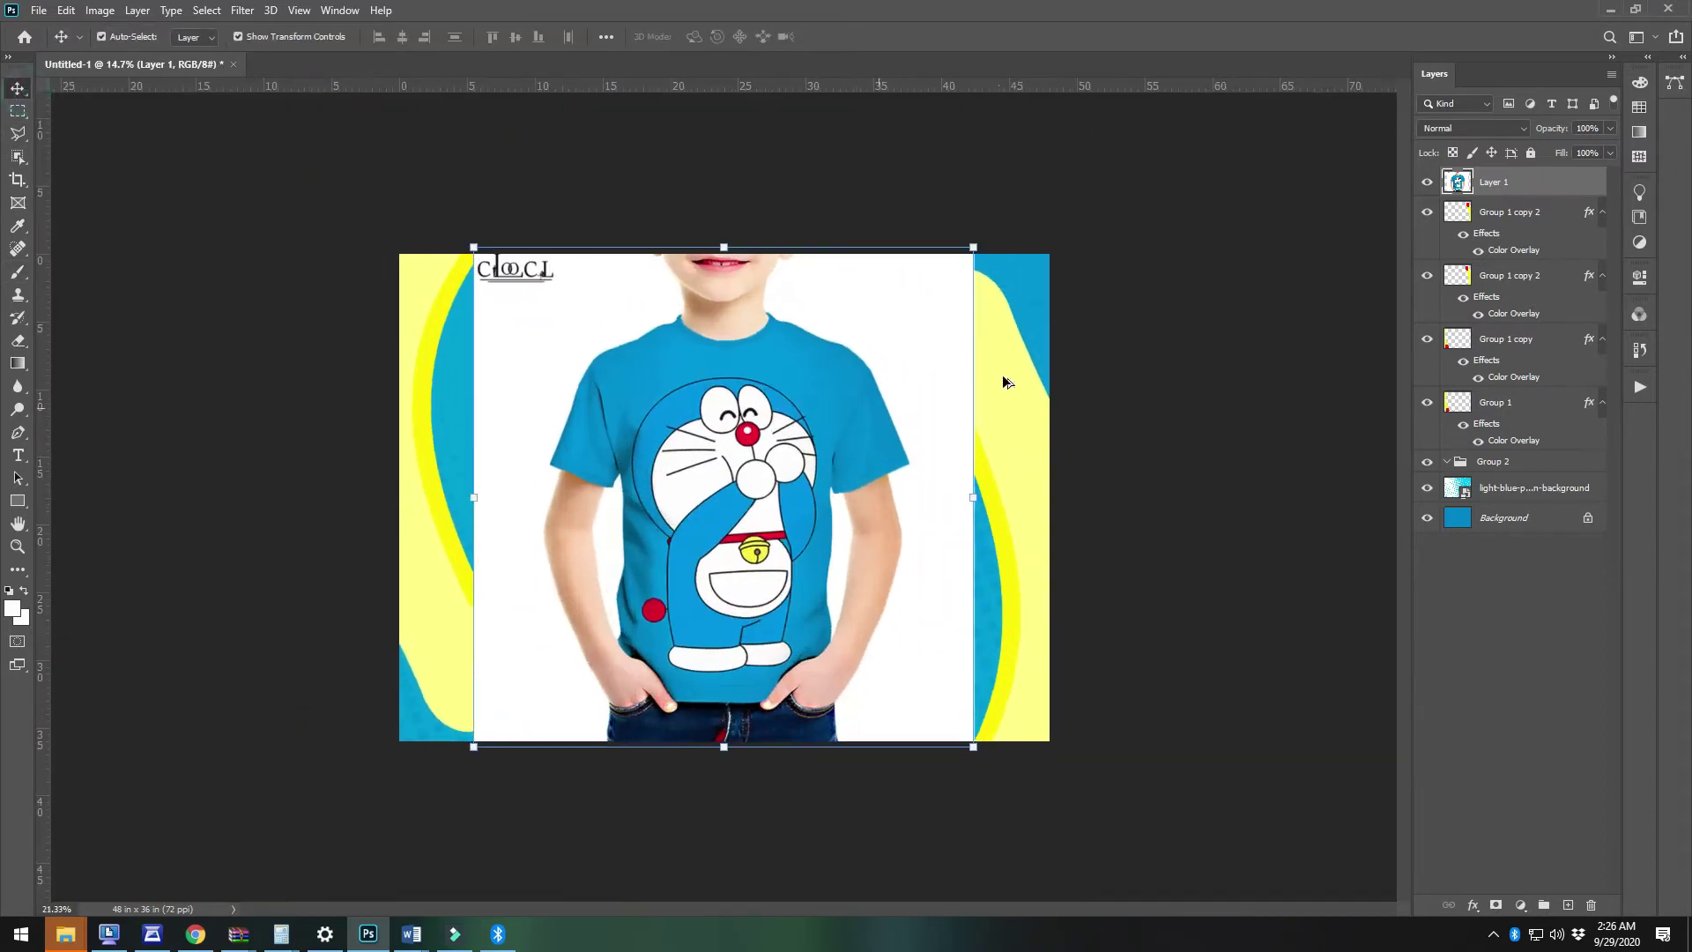
pyautogui.moveTo(974, 250); pyautogui.dragTo(911, 309)
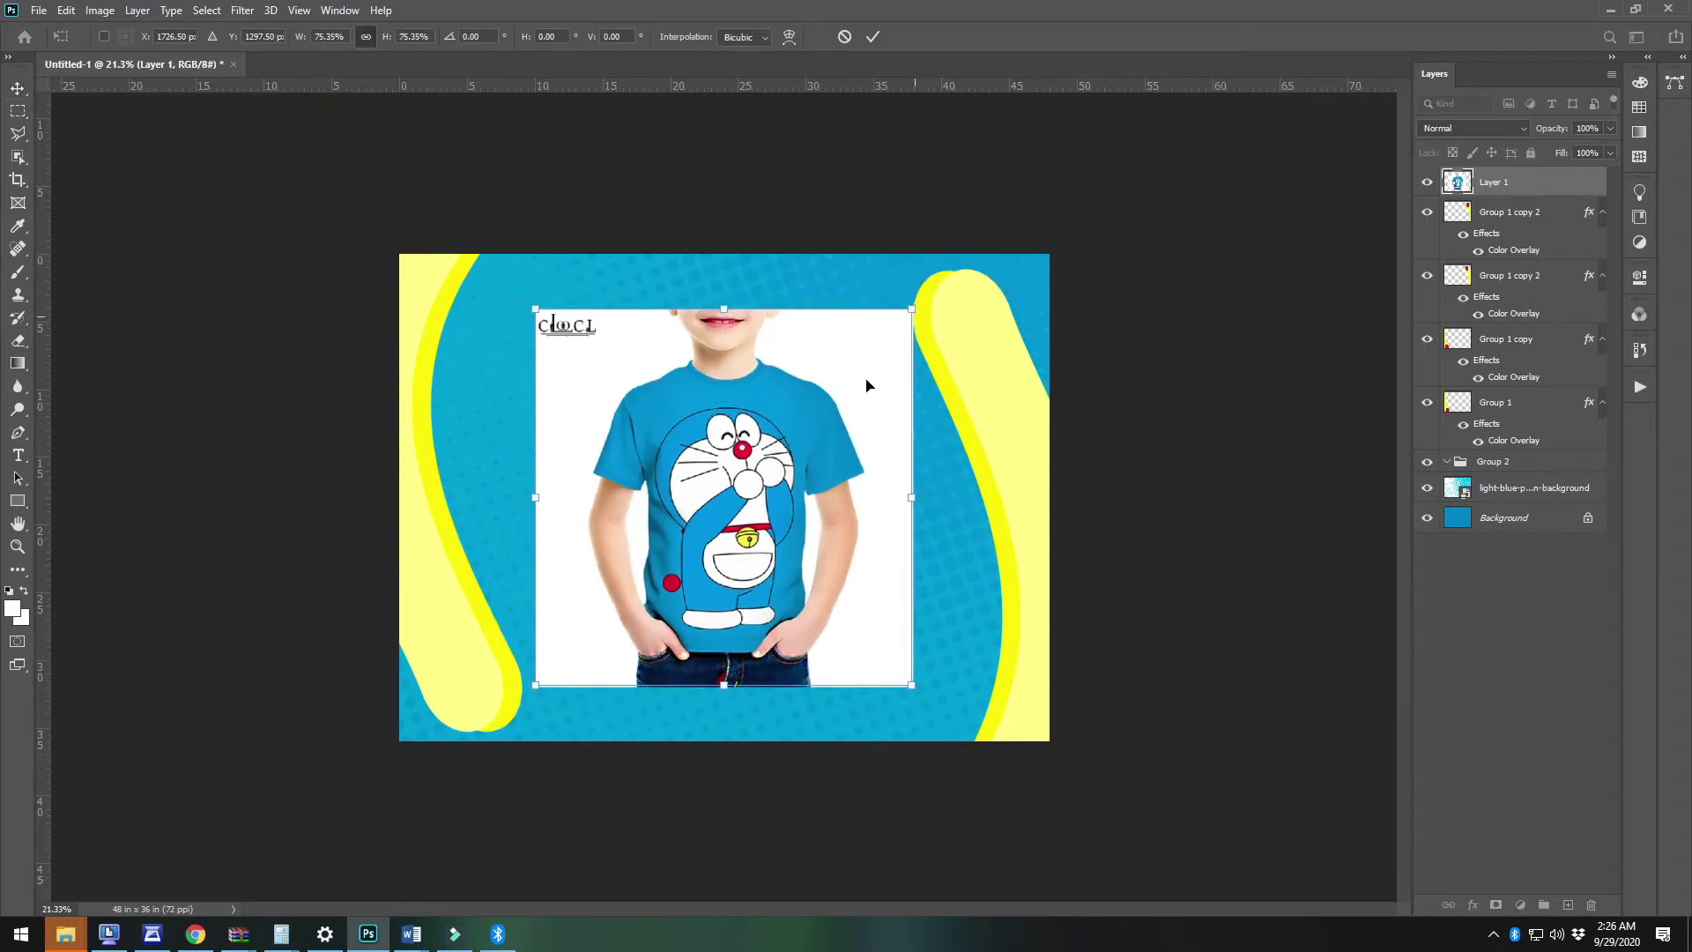
pyautogui.press('Return')
# Remove the photo's white background around the boy and between his arms and body with the Magic Eraser
pyautogui.press('e')
pyautogui.rightClick(17, 342)
pyautogui.click(68, 375)
pyautogui.click(872, 359)
pyautogui.click(811, 534)
pyautogui.click(627, 525)
pyautogui.click(571, 434)
pyautogui.hotkey('ctrl', '0')
# Select the leftover brand logo beside the boy's head with a rectangular marquee, delete it and deselect
pyautogui.click(17, 87)
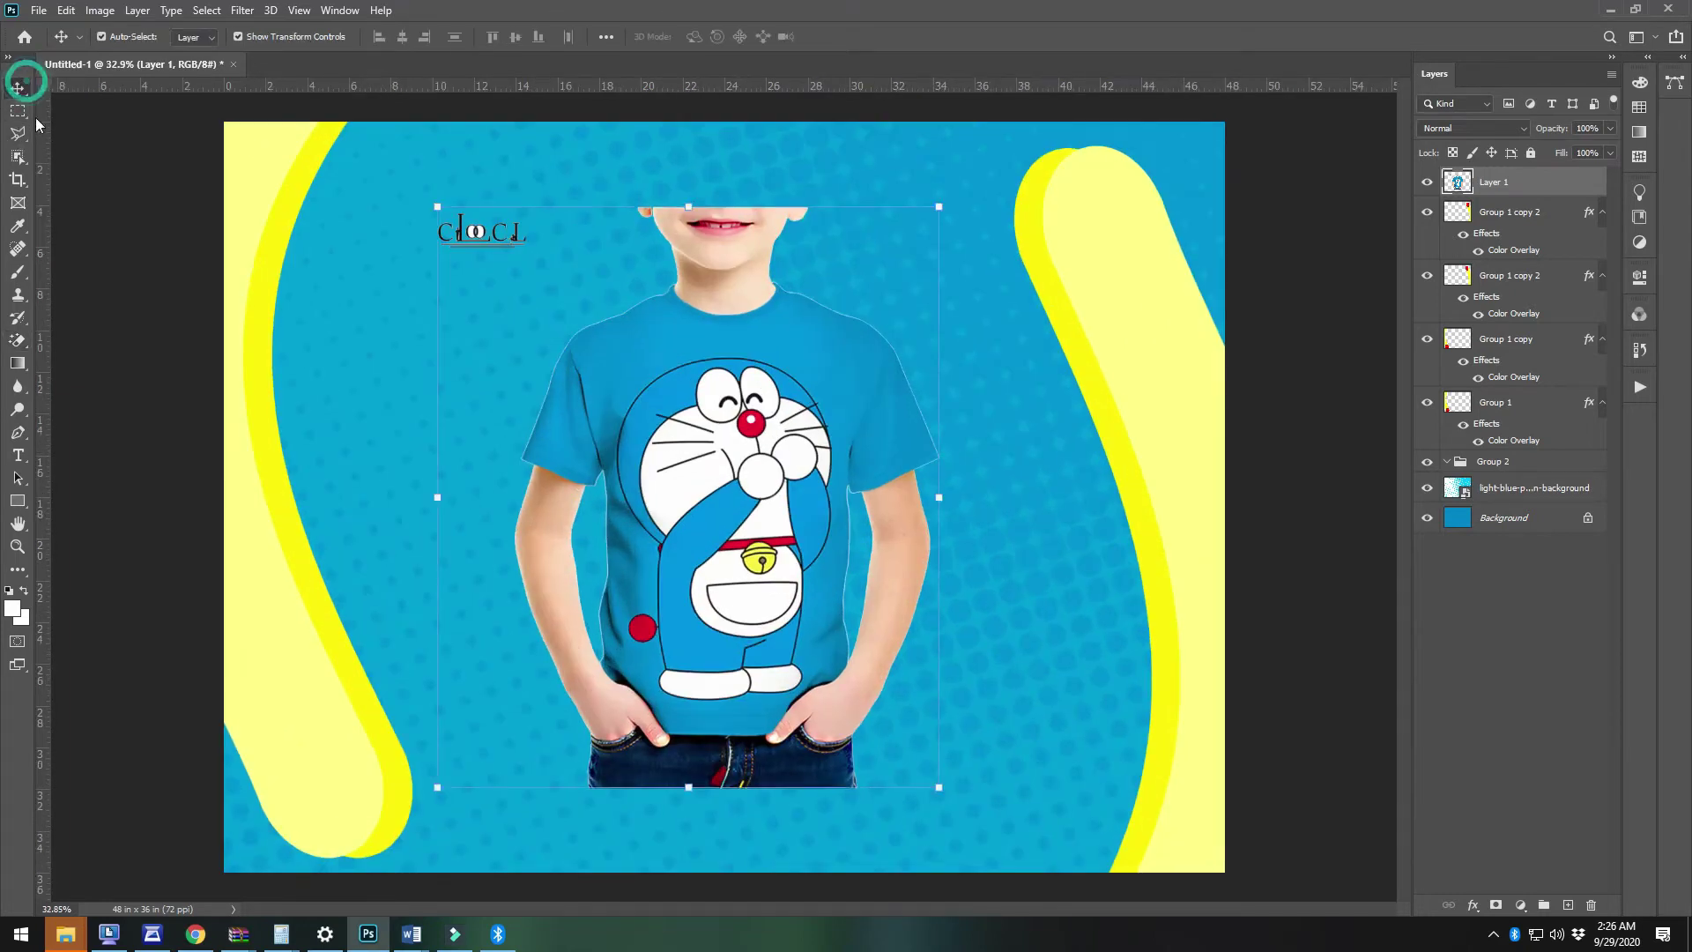
pyautogui.click(17, 111)
pyautogui.press('Delete')
pyautogui.click(219, 394)
pyautogui.click(17, 89)
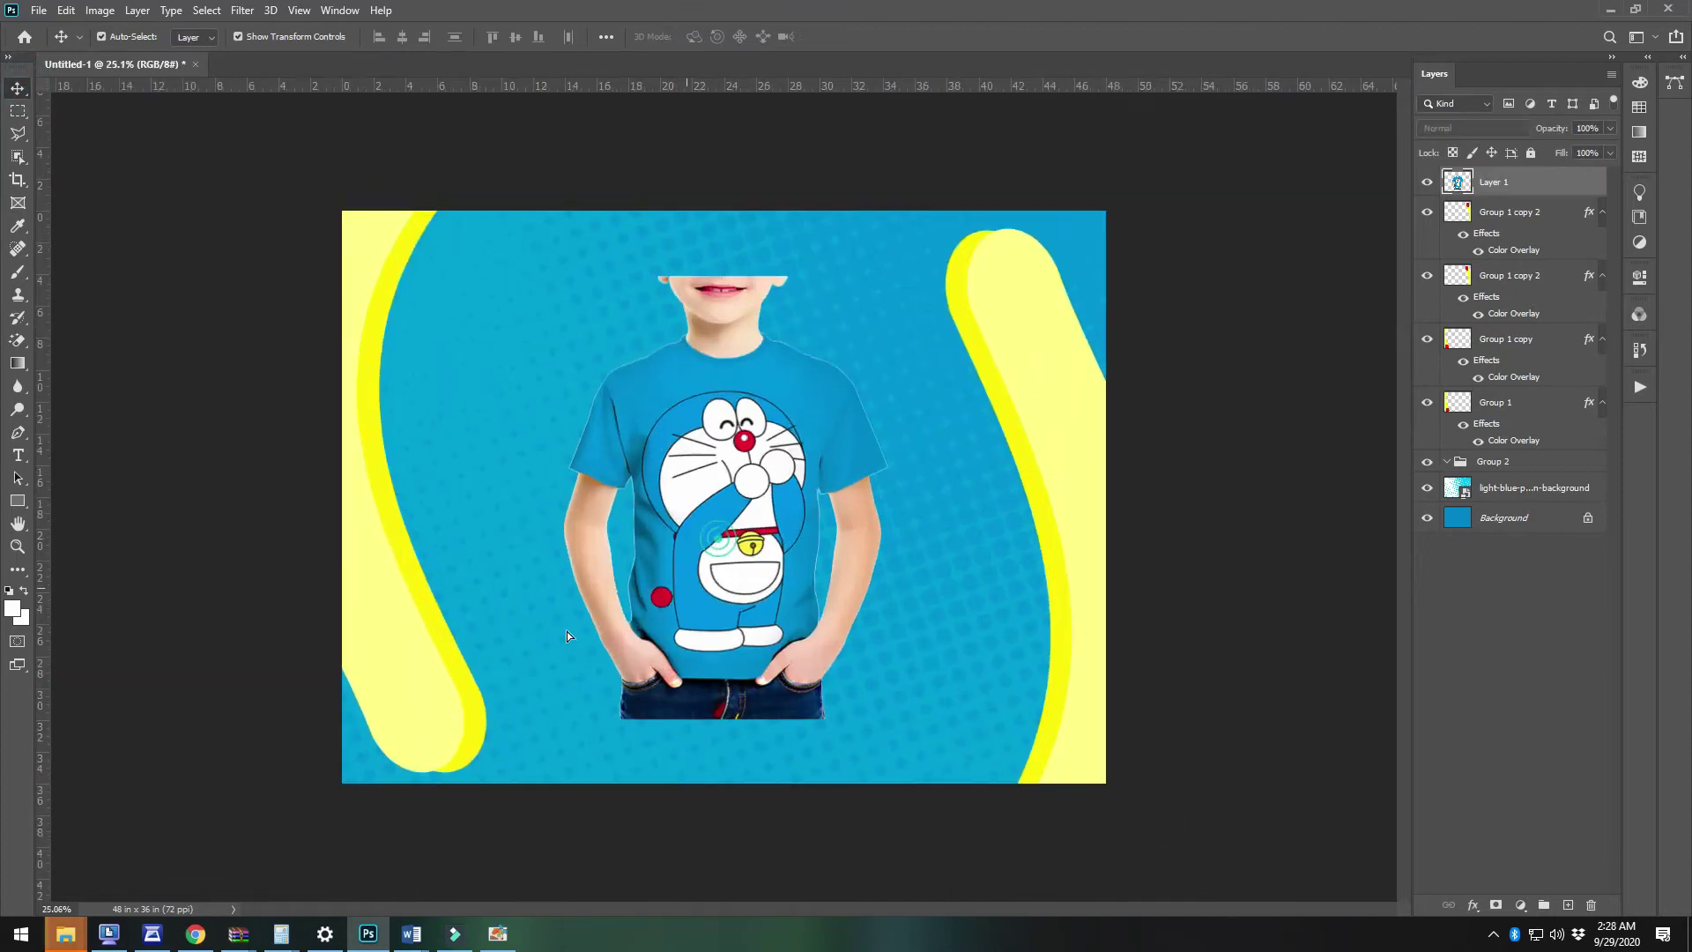
# Move the T-shirt cutout to the canvas's lower-left area and enlarge it so its lower part runs off the canvas edge
pyautogui.moveTo(775, 428); pyautogui.dragTo(564, 567)
pyautogui.hotkey('ctrl', 't')
pyautogui.moveTo(672, 412); pyautogui.dragTo(787, 348)
pyautogui.hotkey('ctrl', 'z')
pyautogui.moveTo(674, 415); pyautogui.dragTo(829, 308)
pyautogui.moveTo(636, 514); pyautogui.dragTo(604, 560)
pyautogui.press('Return')
pyautogui.click(1280, 775)
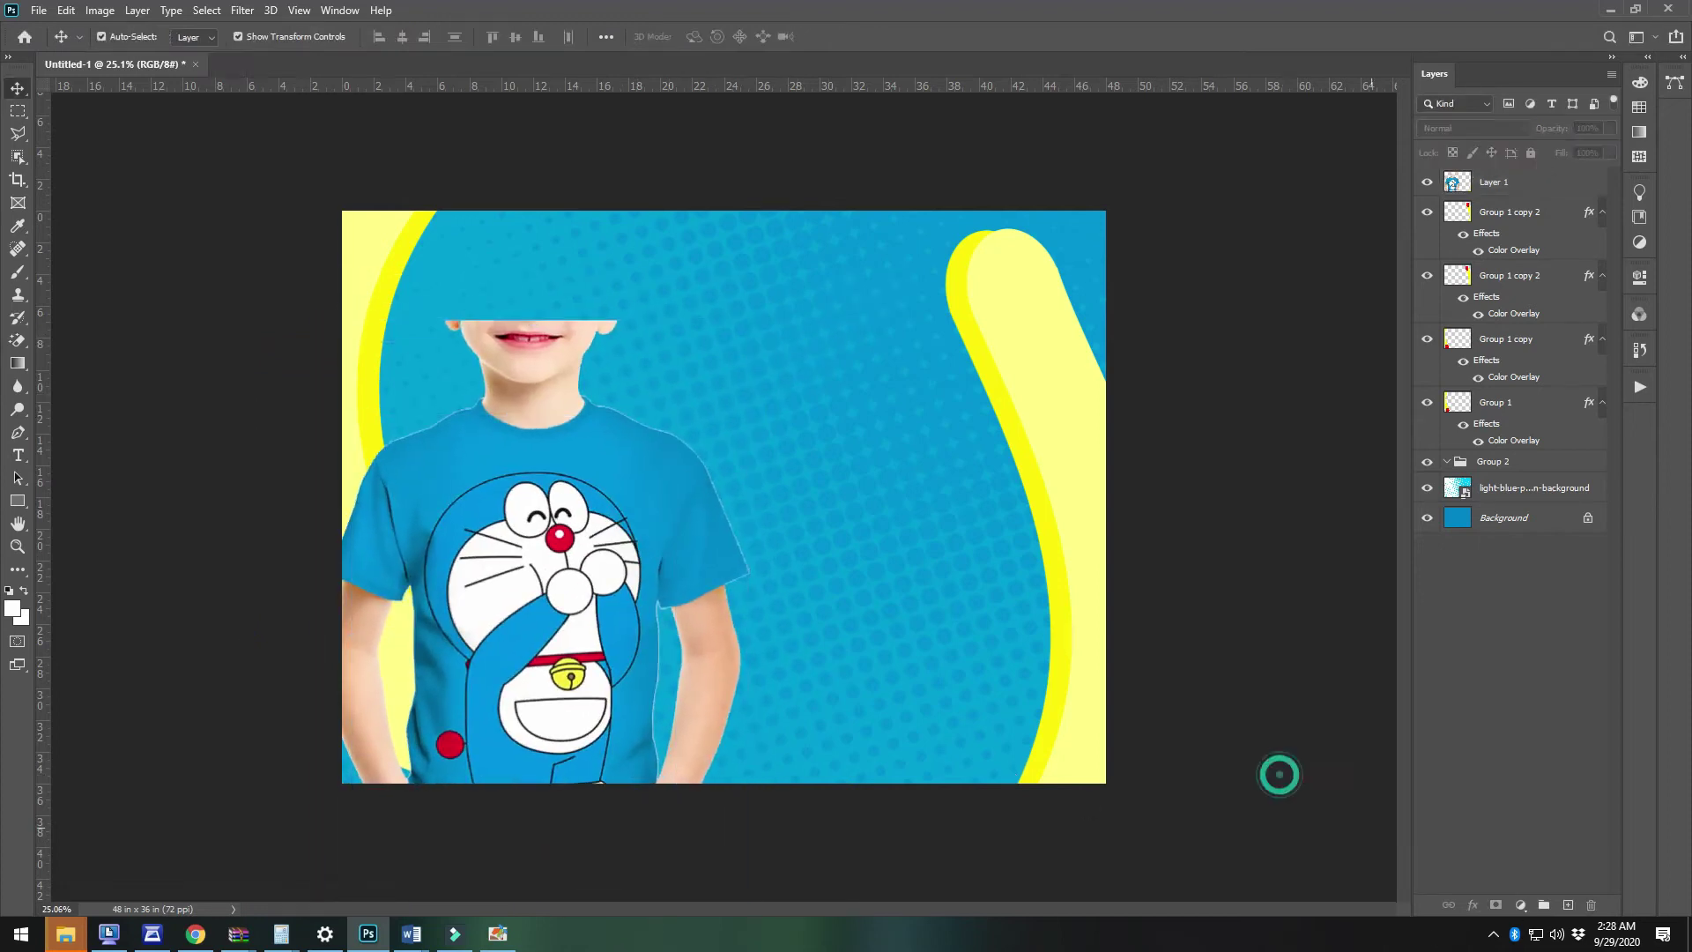
# Place IMG_20200918_092018.jpg from the TANGGAP FILES folder on the banner at its default size
pyautogui.click(1610, 9)
pyautogui.doubleClick(1640, 211)
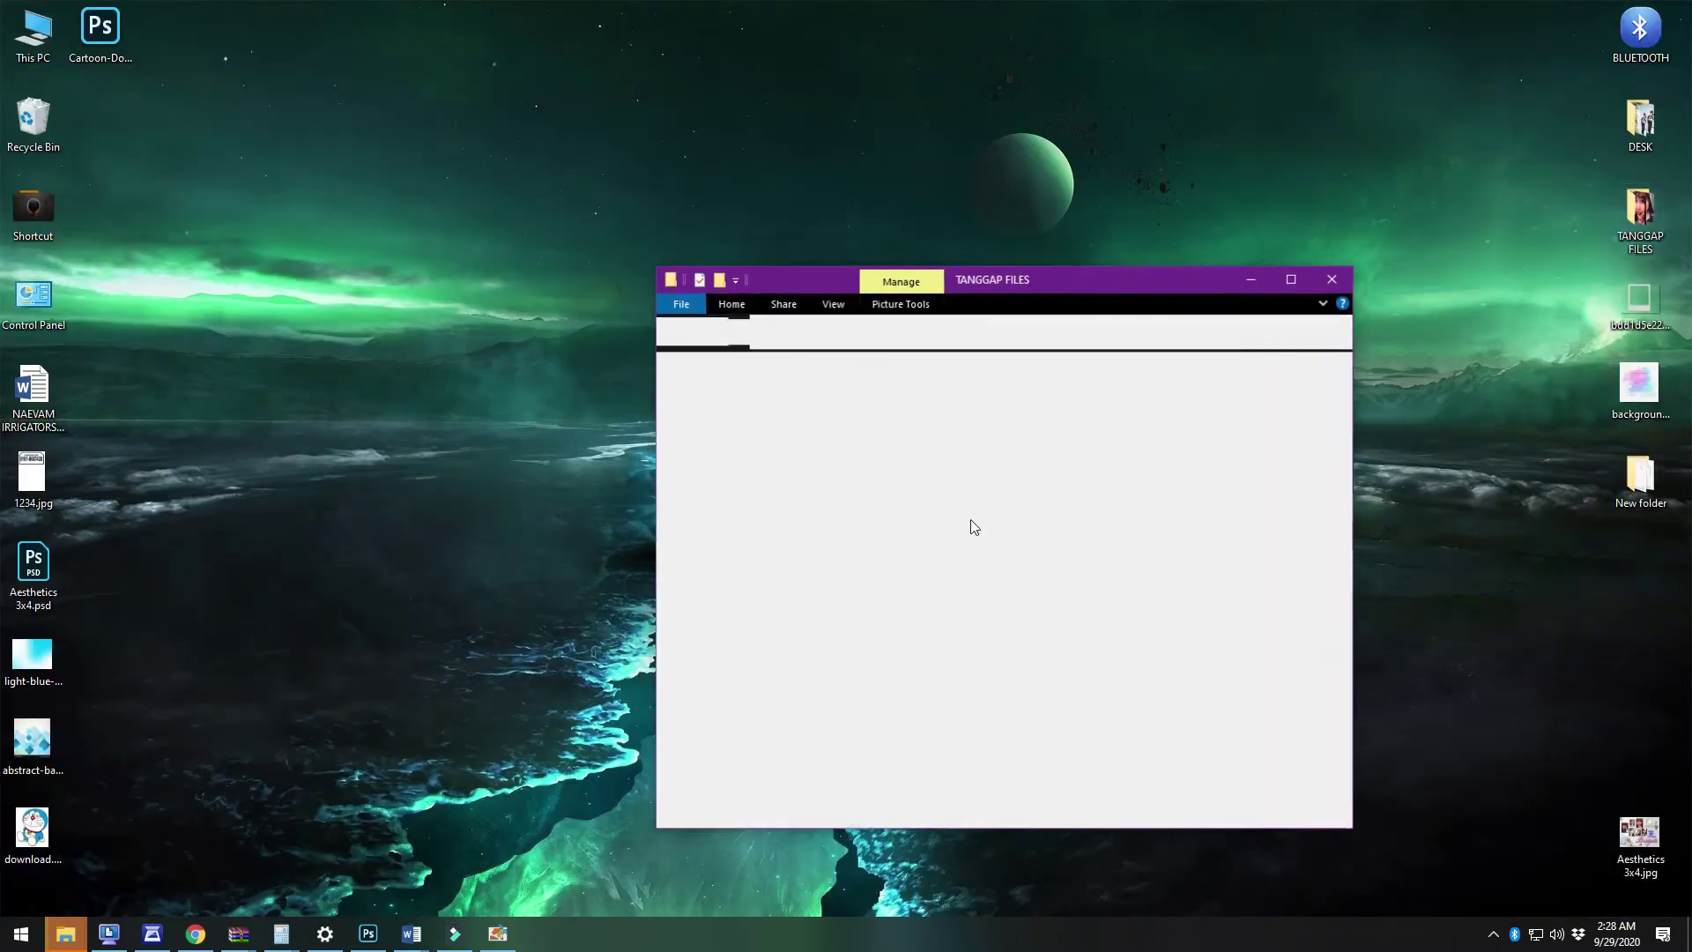
pyautogui.click(1297, 282)
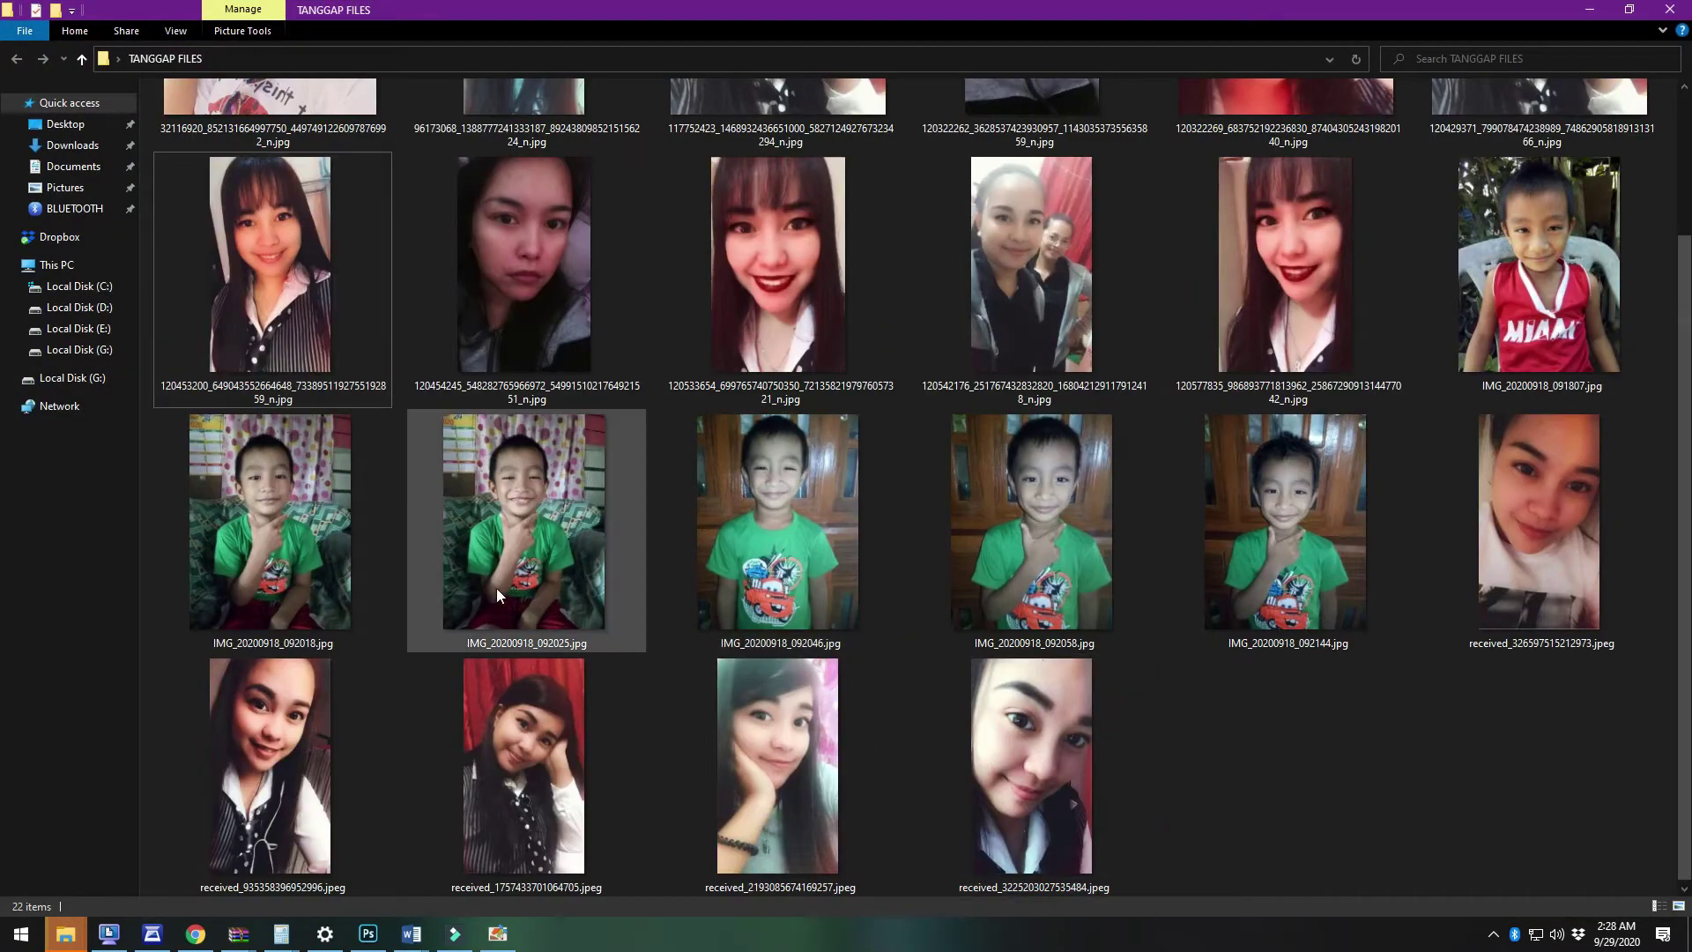
pyautogui.click(267, 595)
pyautogui.moveTo(267, 589); pyautogui.dragTo(770, 626)
pyautogui.hotkey('alt', 'Tab')
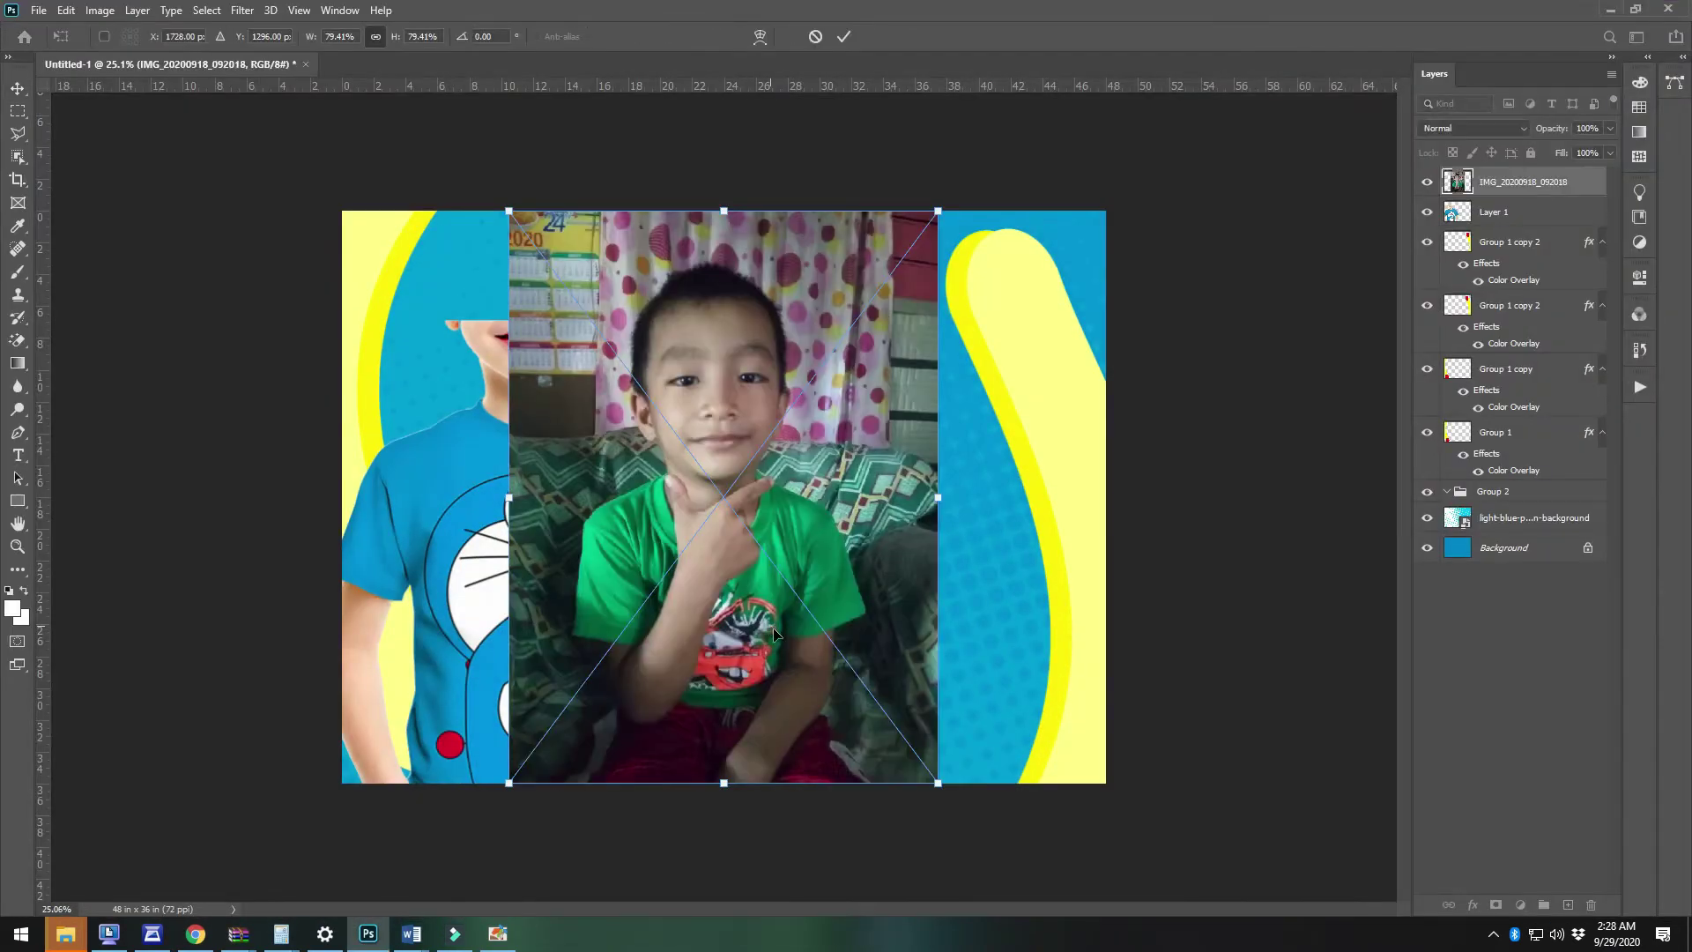
pyautogui.click(18, 133)
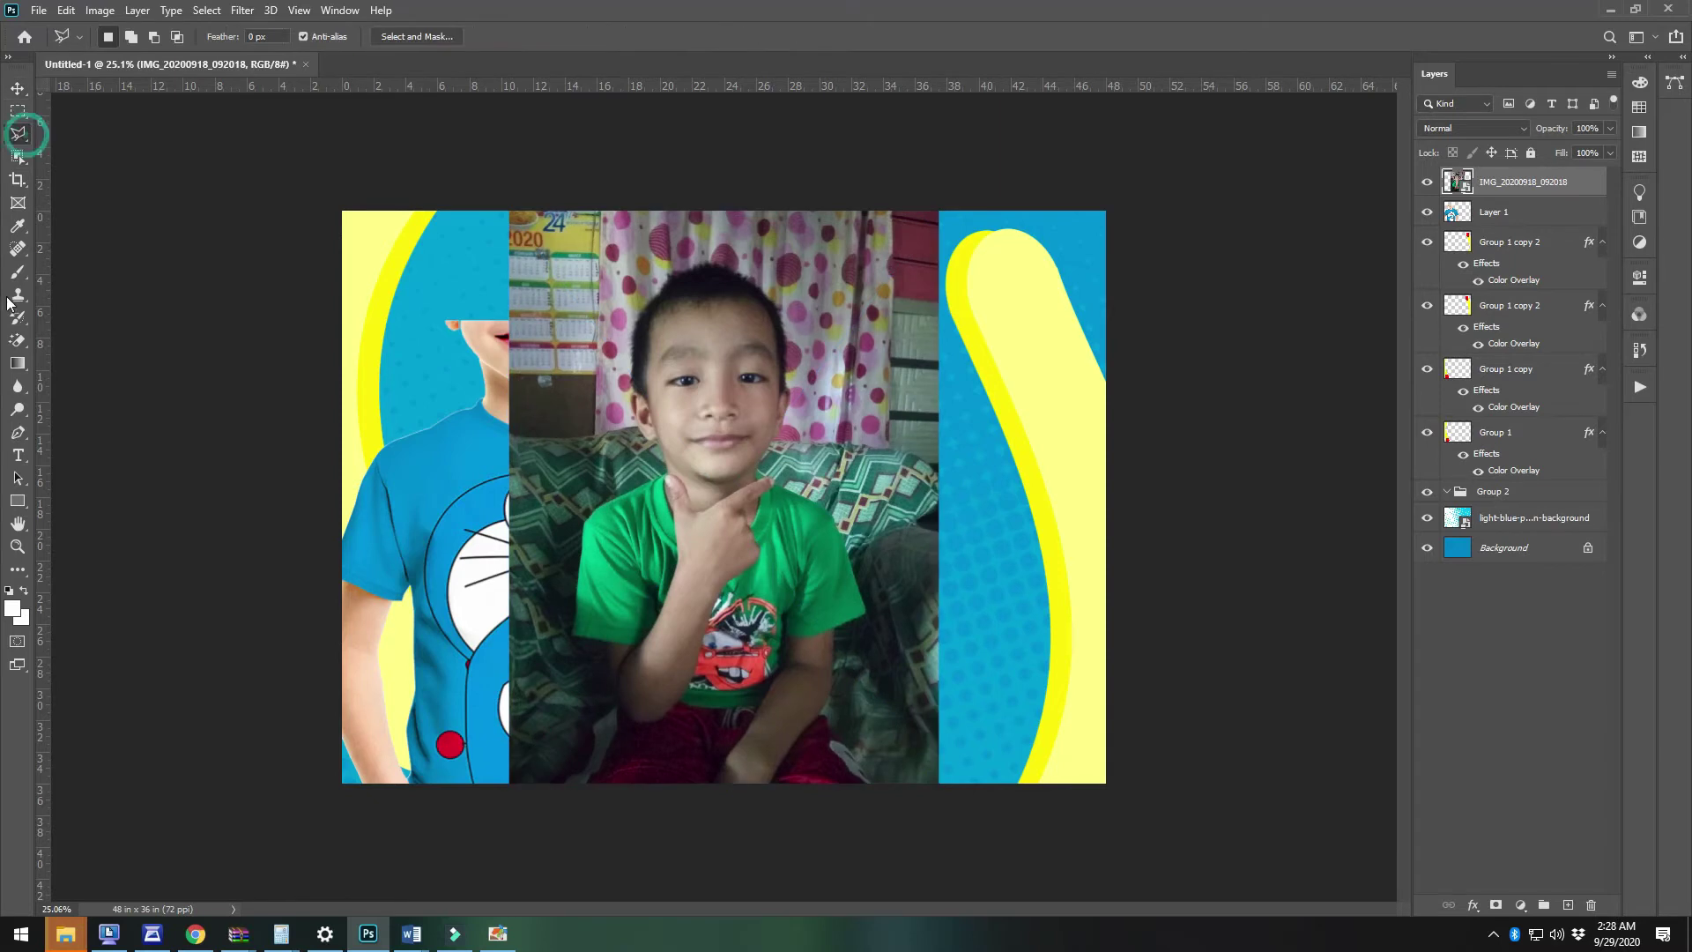
# Start a Pen tool path at the boy's raised thumb and trace the neck, jaw, ear and hairline over the top of the head
pyautogui.press('p')
pyautogui.scroll(6, 668, 480)
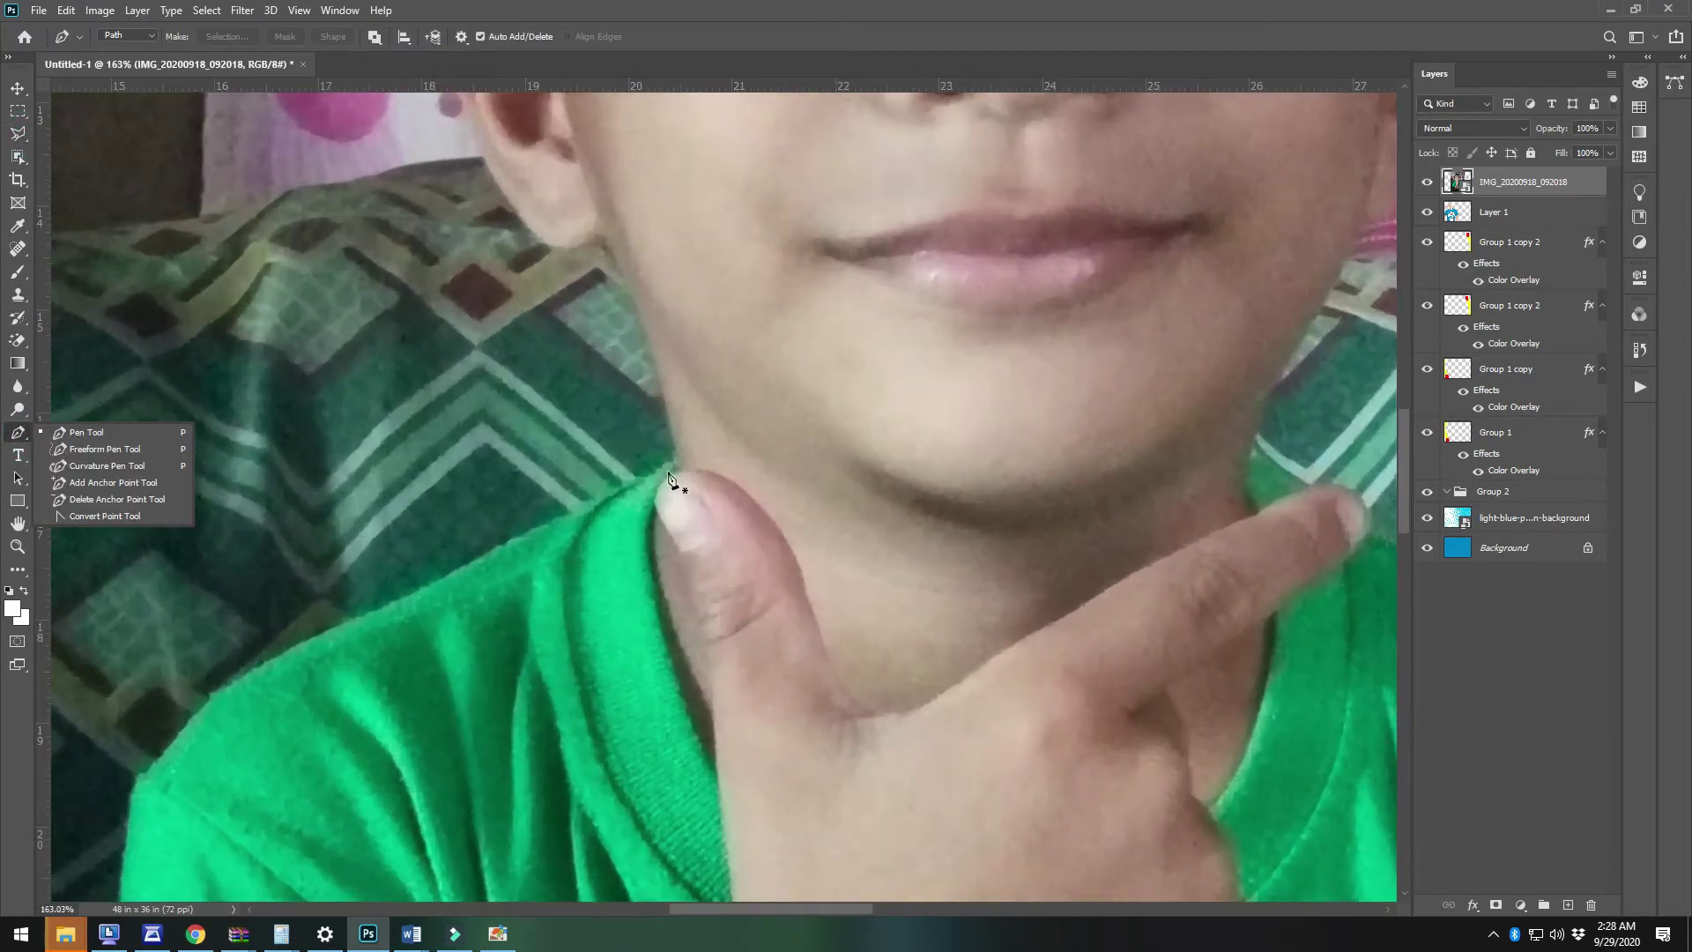
pyautogui.click(671, 474)
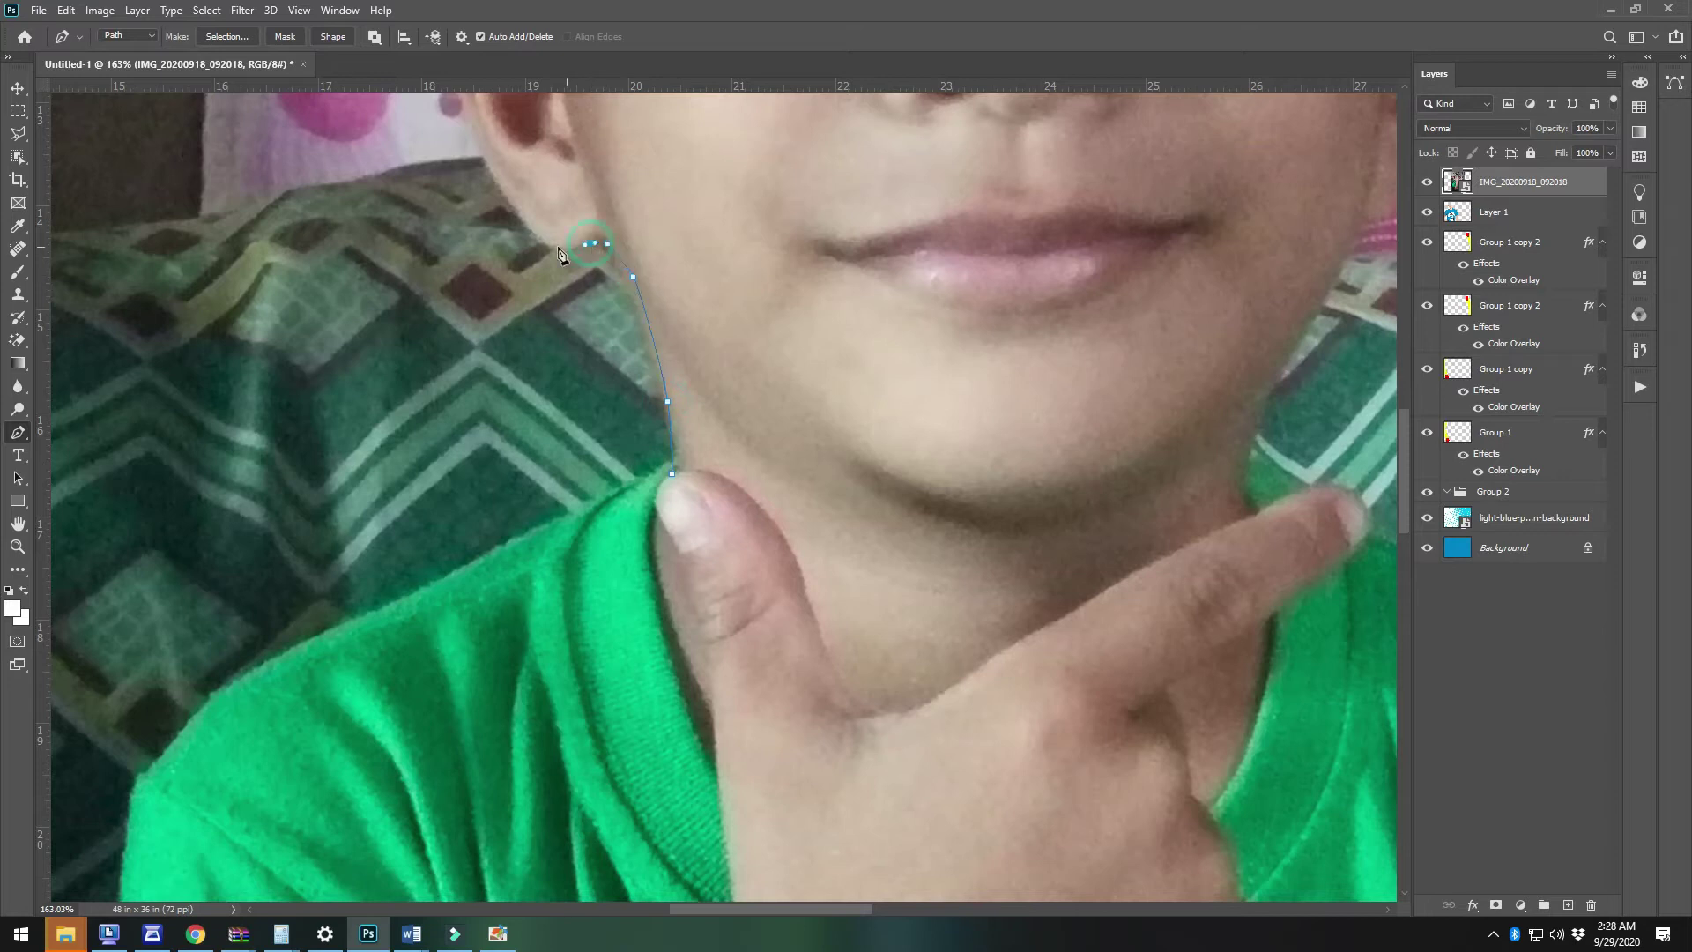
pyautogui.moveTo(471, 123); pyautogui.dragTo(484, 576)
pyautogui.moveTo(452, 465); pyautogui.dragTo(456, 432)
pyautogui.moveTo(468, 409); pyautogui.dragTo(474, 403)
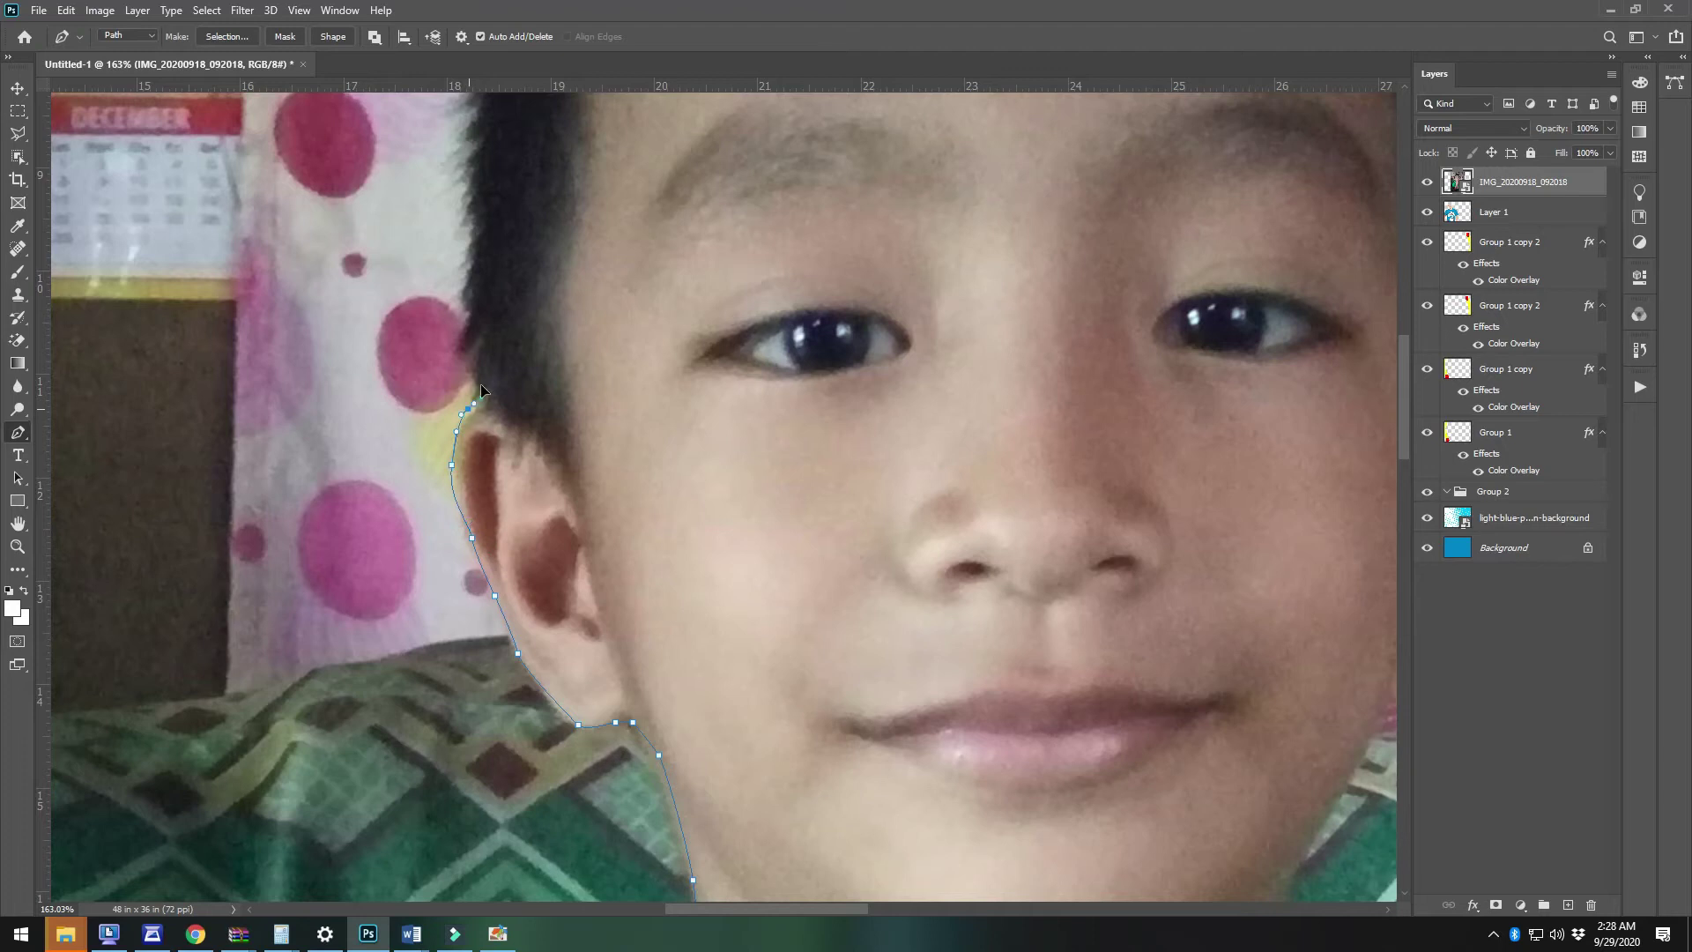
pyautogui.moveTo(465, 131); pyautogui.dragTo(451, 668)
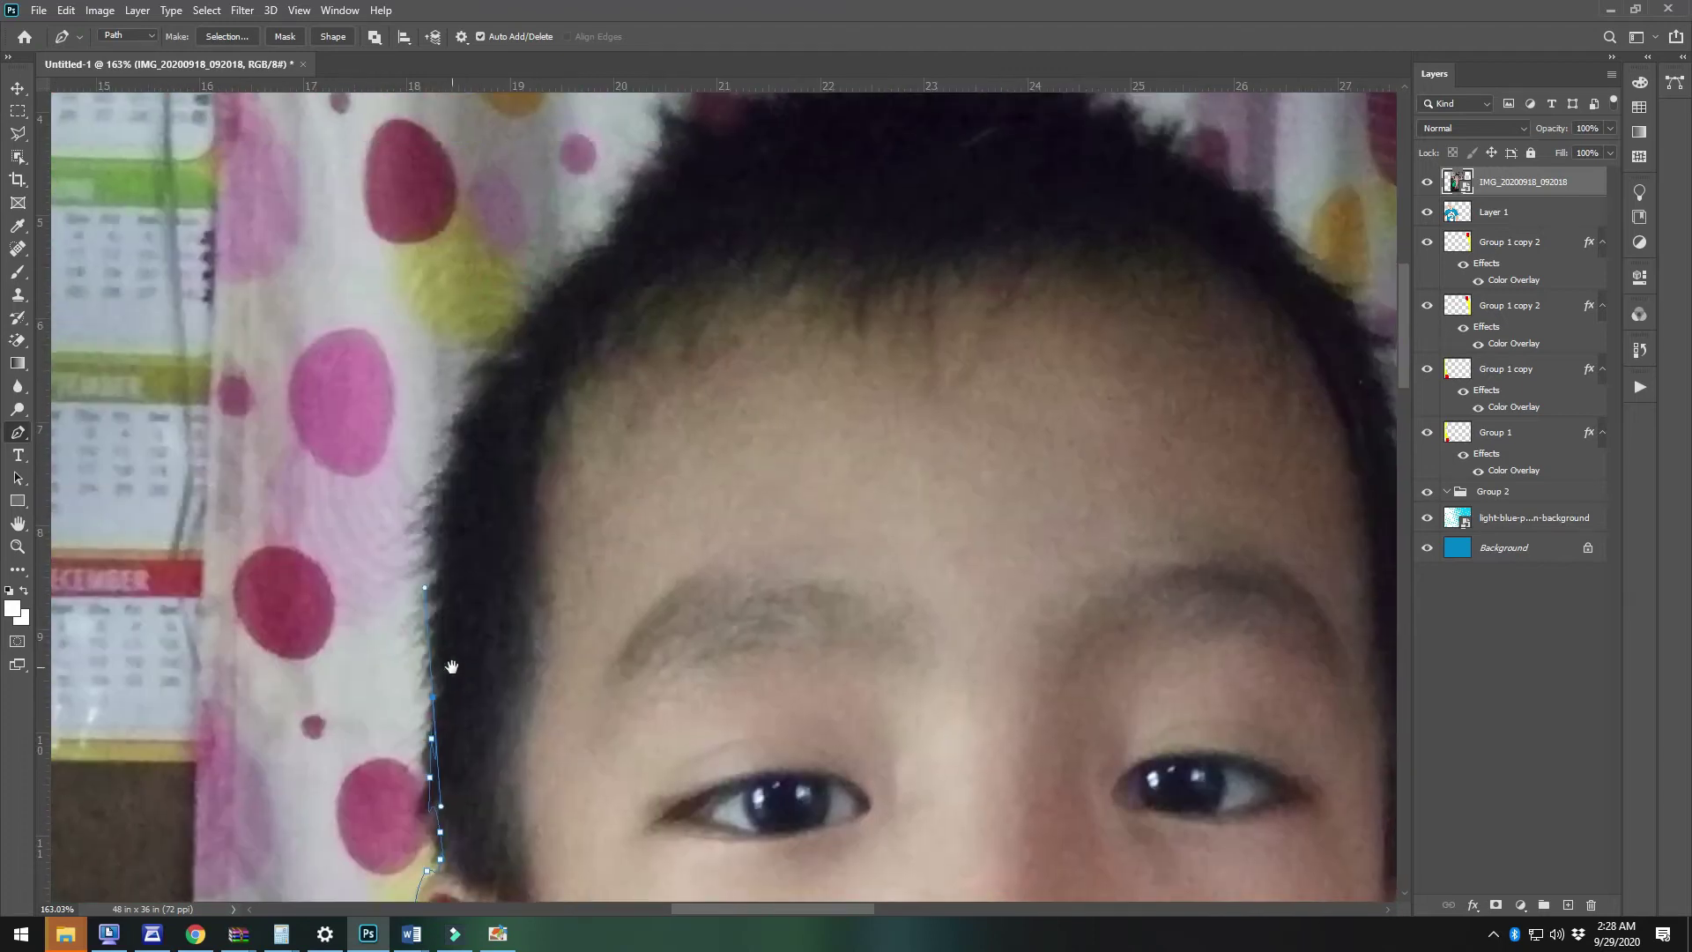
pyautogui.moveTo(561, 255); pyautogui.dragTo(587, 243)
pyautogui.moveTo(638, 164); pyautogui.dragTo(650, 149)
pyautogui.moveTo(705, 201); pyautogui.dragTo(489, 344)
pyautogui.moveTo(610, 221); pyautogui.dragTo(688, 193)
pyautogui.moveTo(793, 202); pyautogui.dragTo(864, 223)
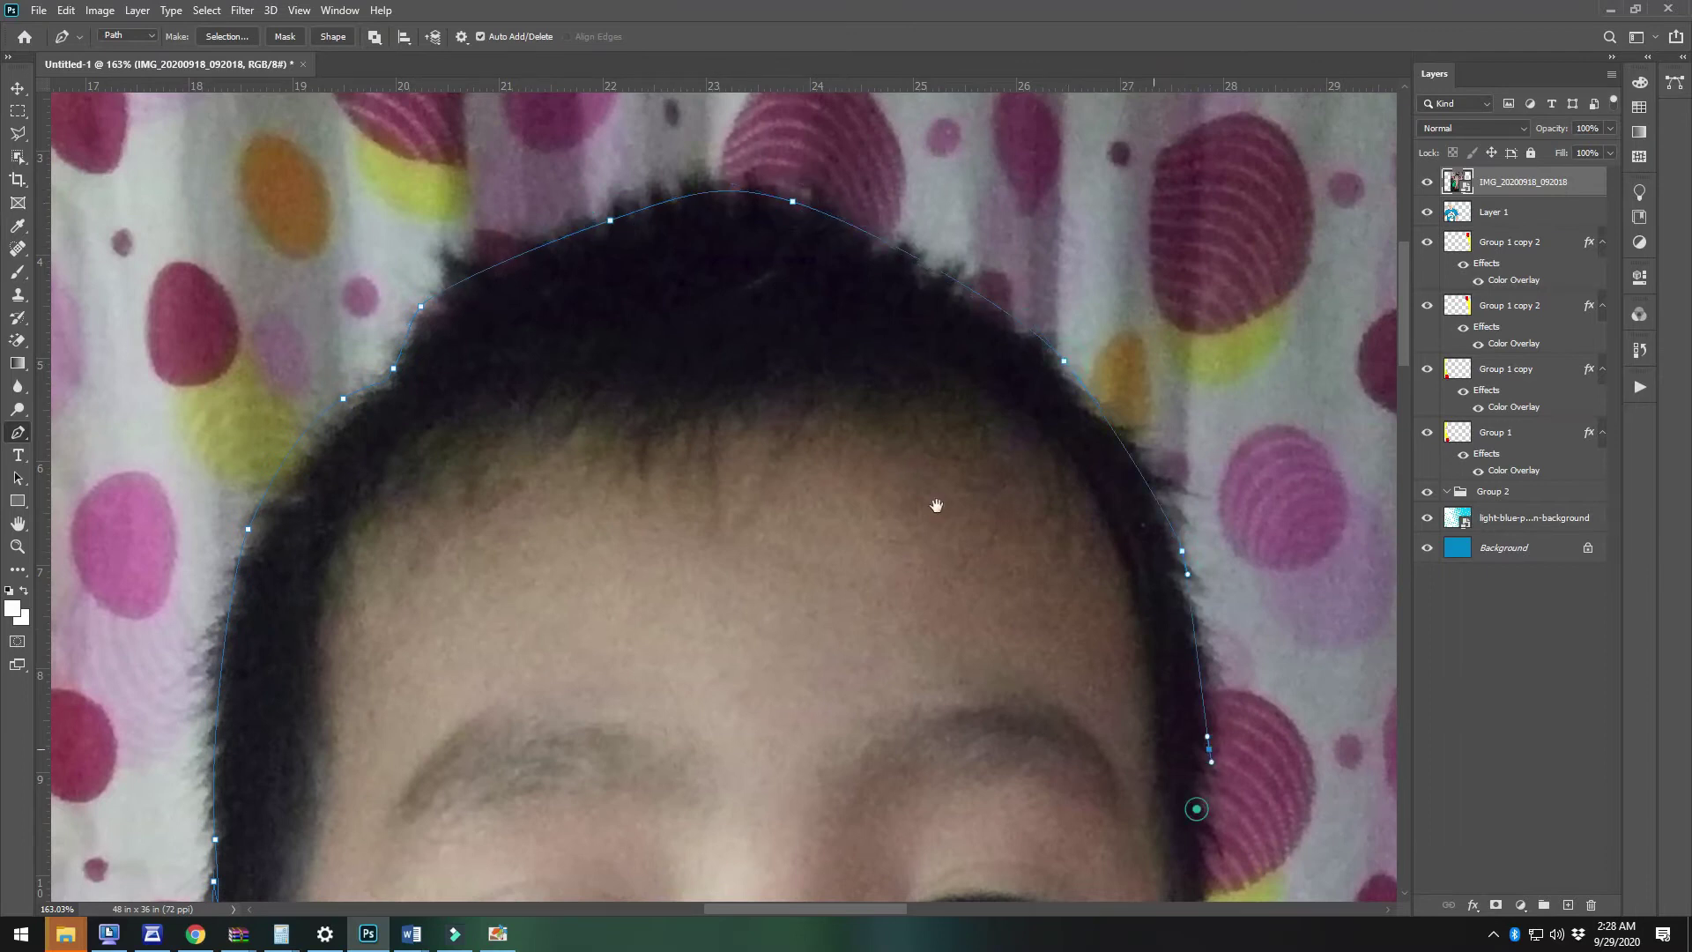
# Continue the path down the other side of the hair, ear and jaw, then along the fingers, and close it at the thumb
pyautogui.moveTo(936, 504); pyautogui.dragTo(807, 263)
pyautogui.moveTo(813, 388); pyautogui.dragTo(828, 403)
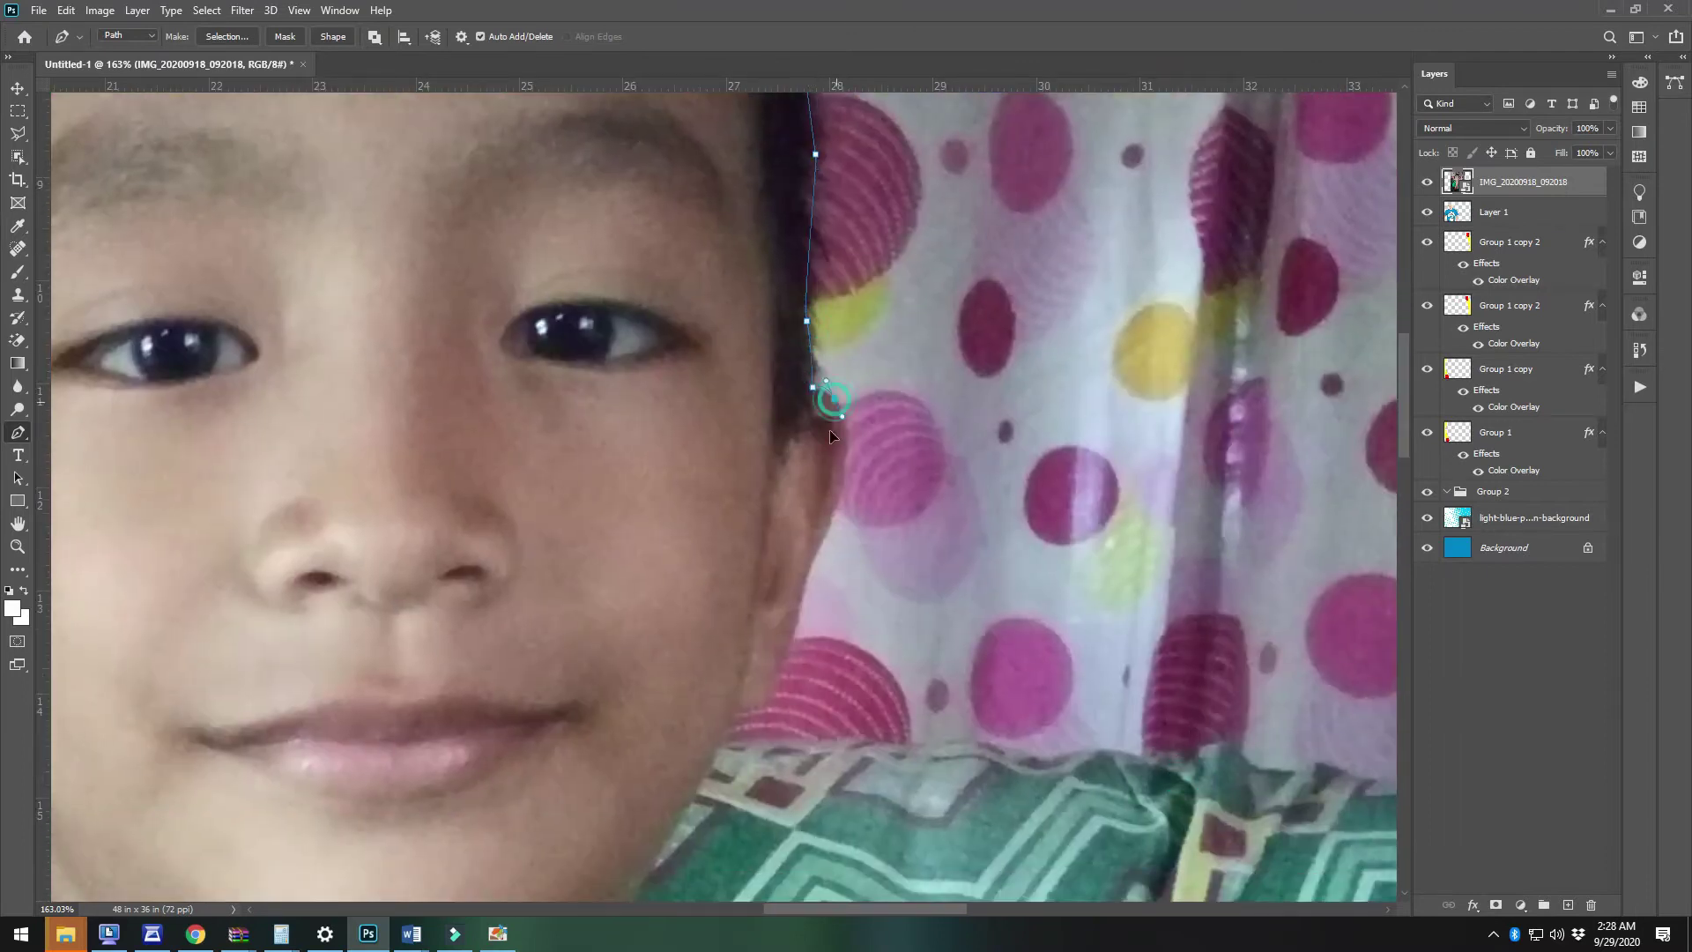
pyautogui.moveTo(770, 686); pyautogui.dragTo(762, 704)
pyautogui.click(738, 713)
pyautogui.moveTo(672, 736); pyautogui.dragTo(697, 430)
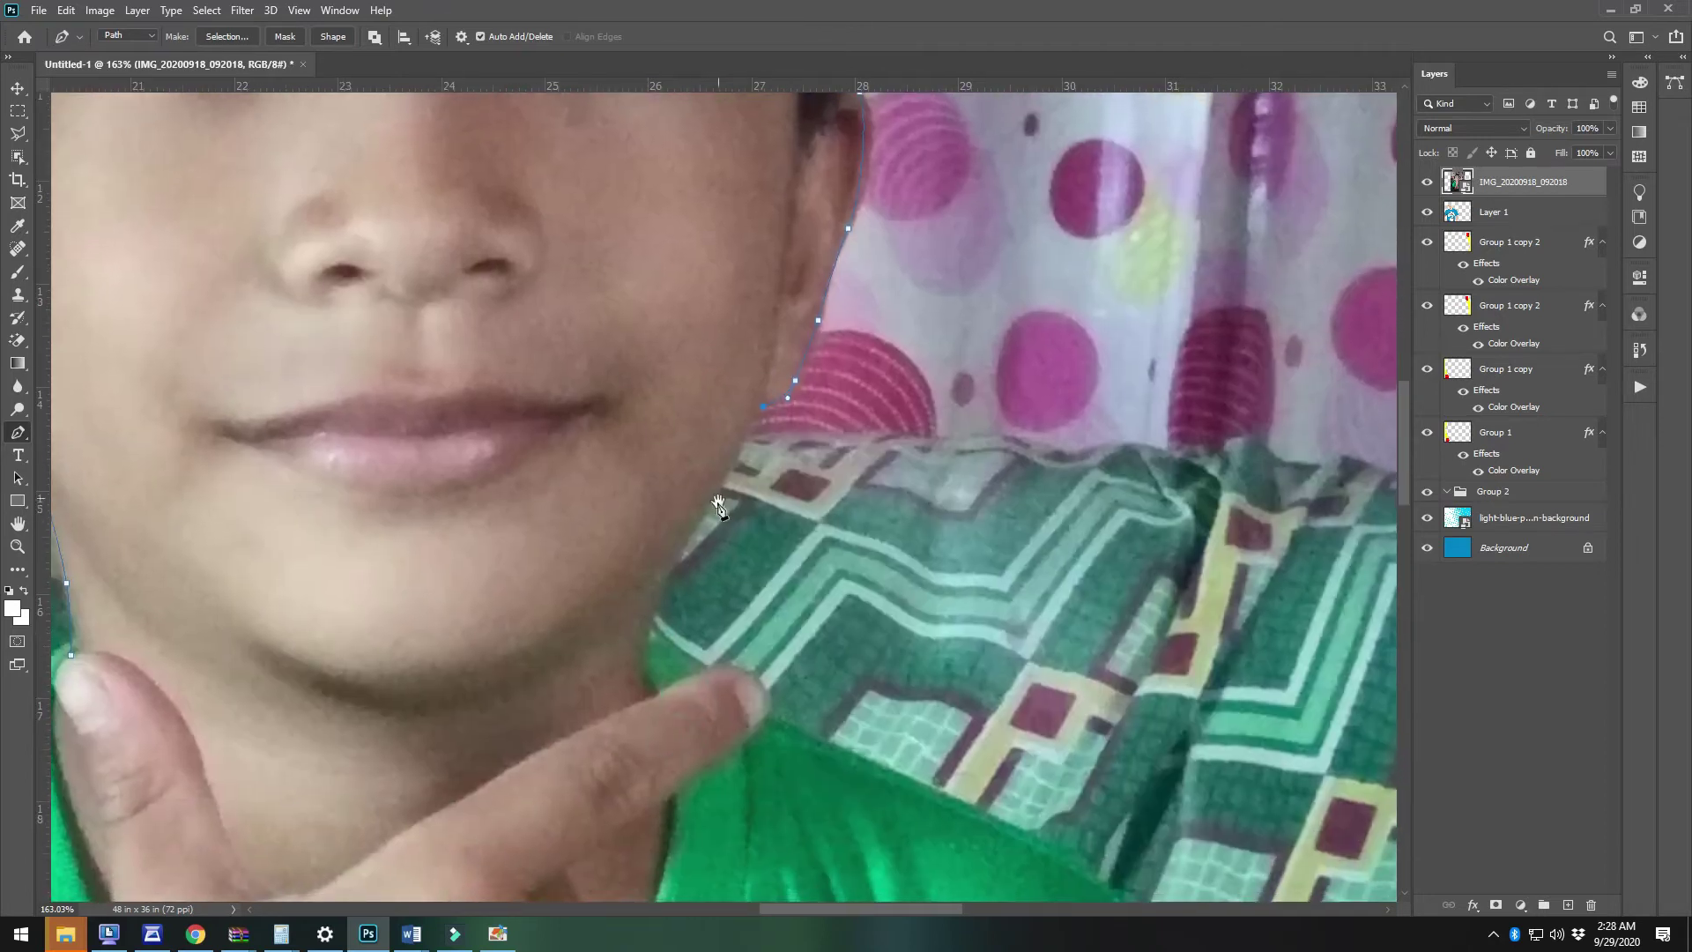
pyautogui.click(657, 586)
pyautogui.click(642, 686)
pyautogui.moveTo(544, 706); pyautogui.dragTo(812, 413)
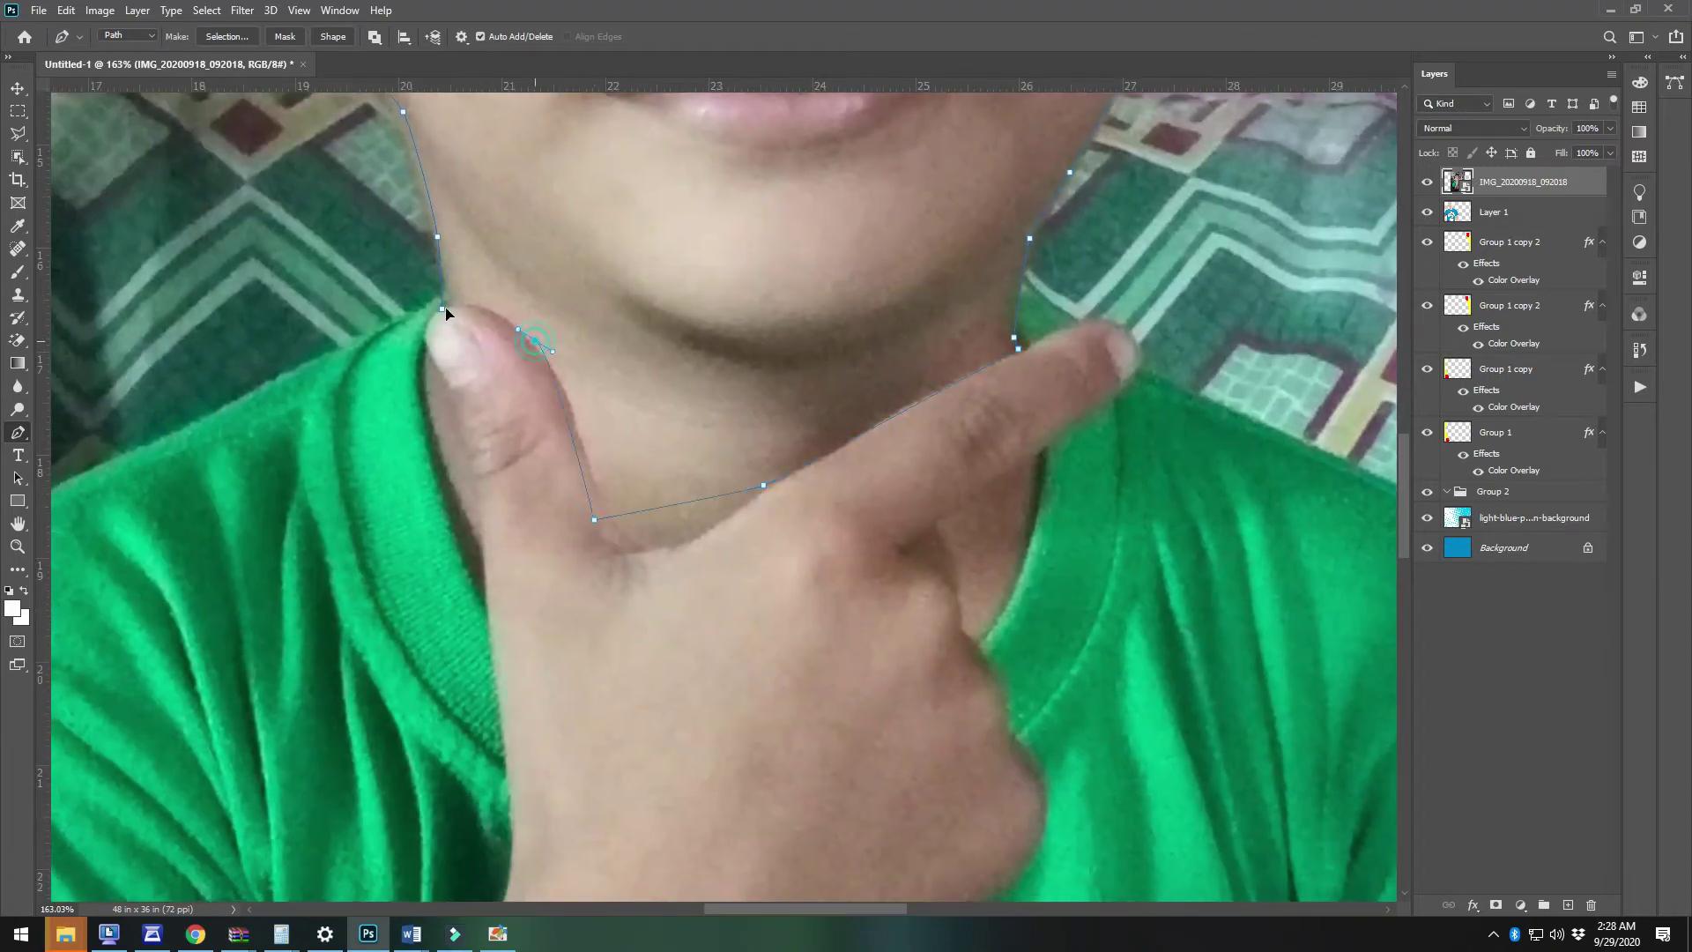
# Convert the head path into a new anti-aliased selection with a feather radius of 0 pixels
pyautogui.scroll(-10, 534, 351)
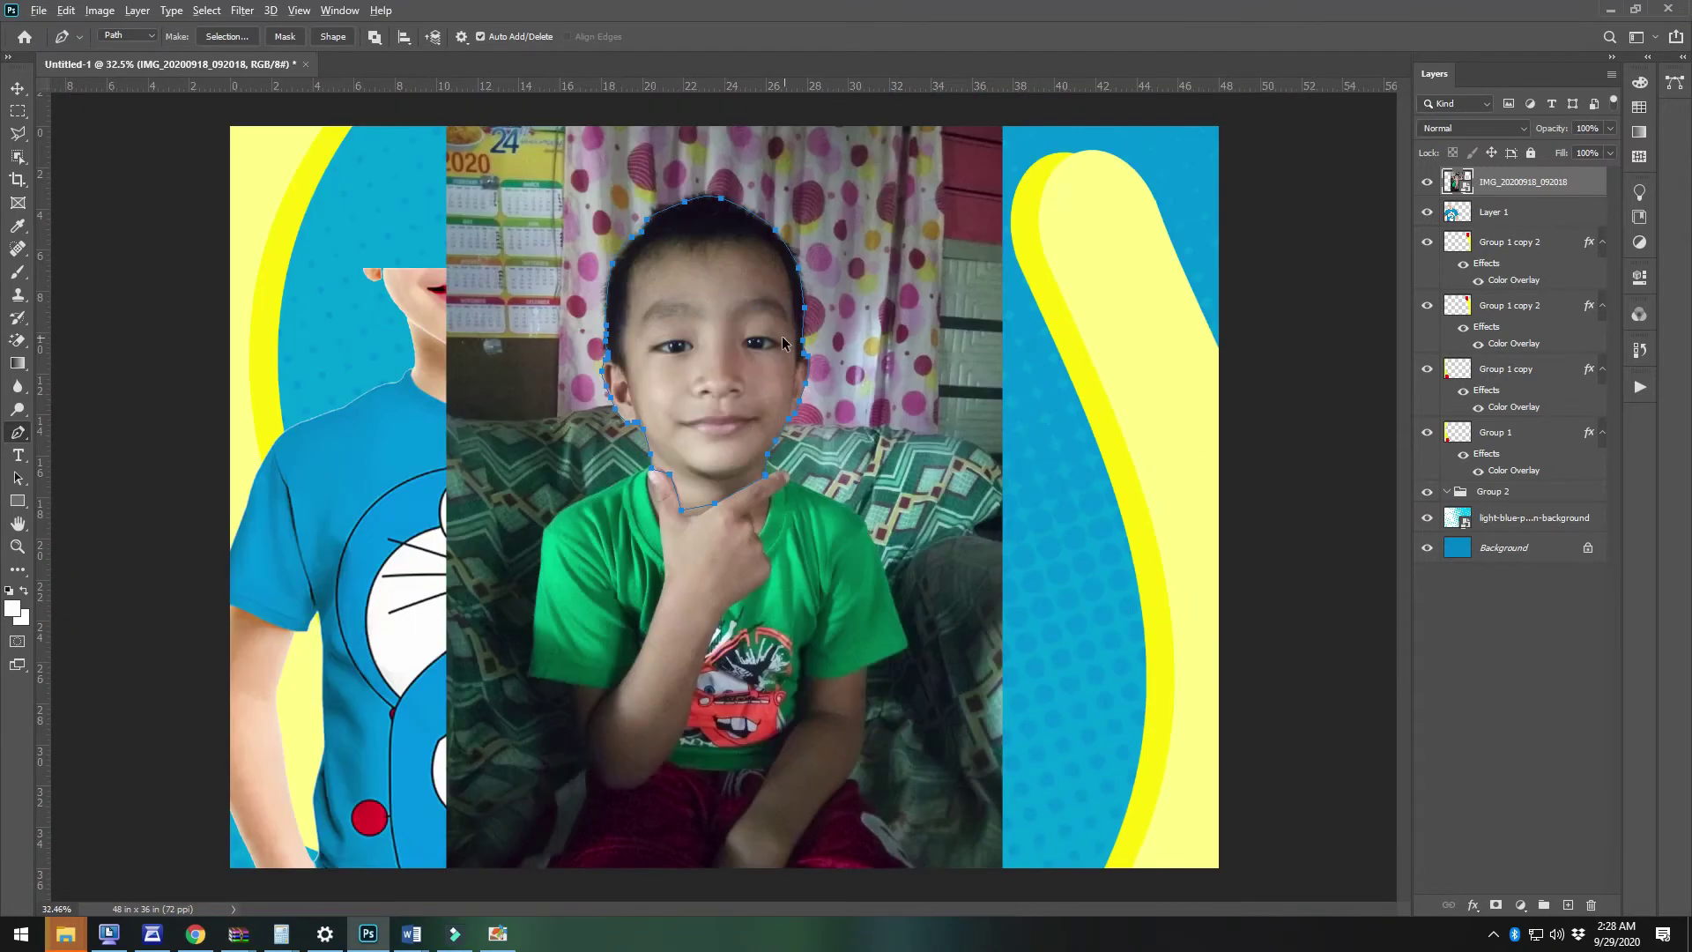
pyautogui.scroll(1, 782, 341)
pyautogui.rightClick(737, 271)
pyautogui.click(785, 342)
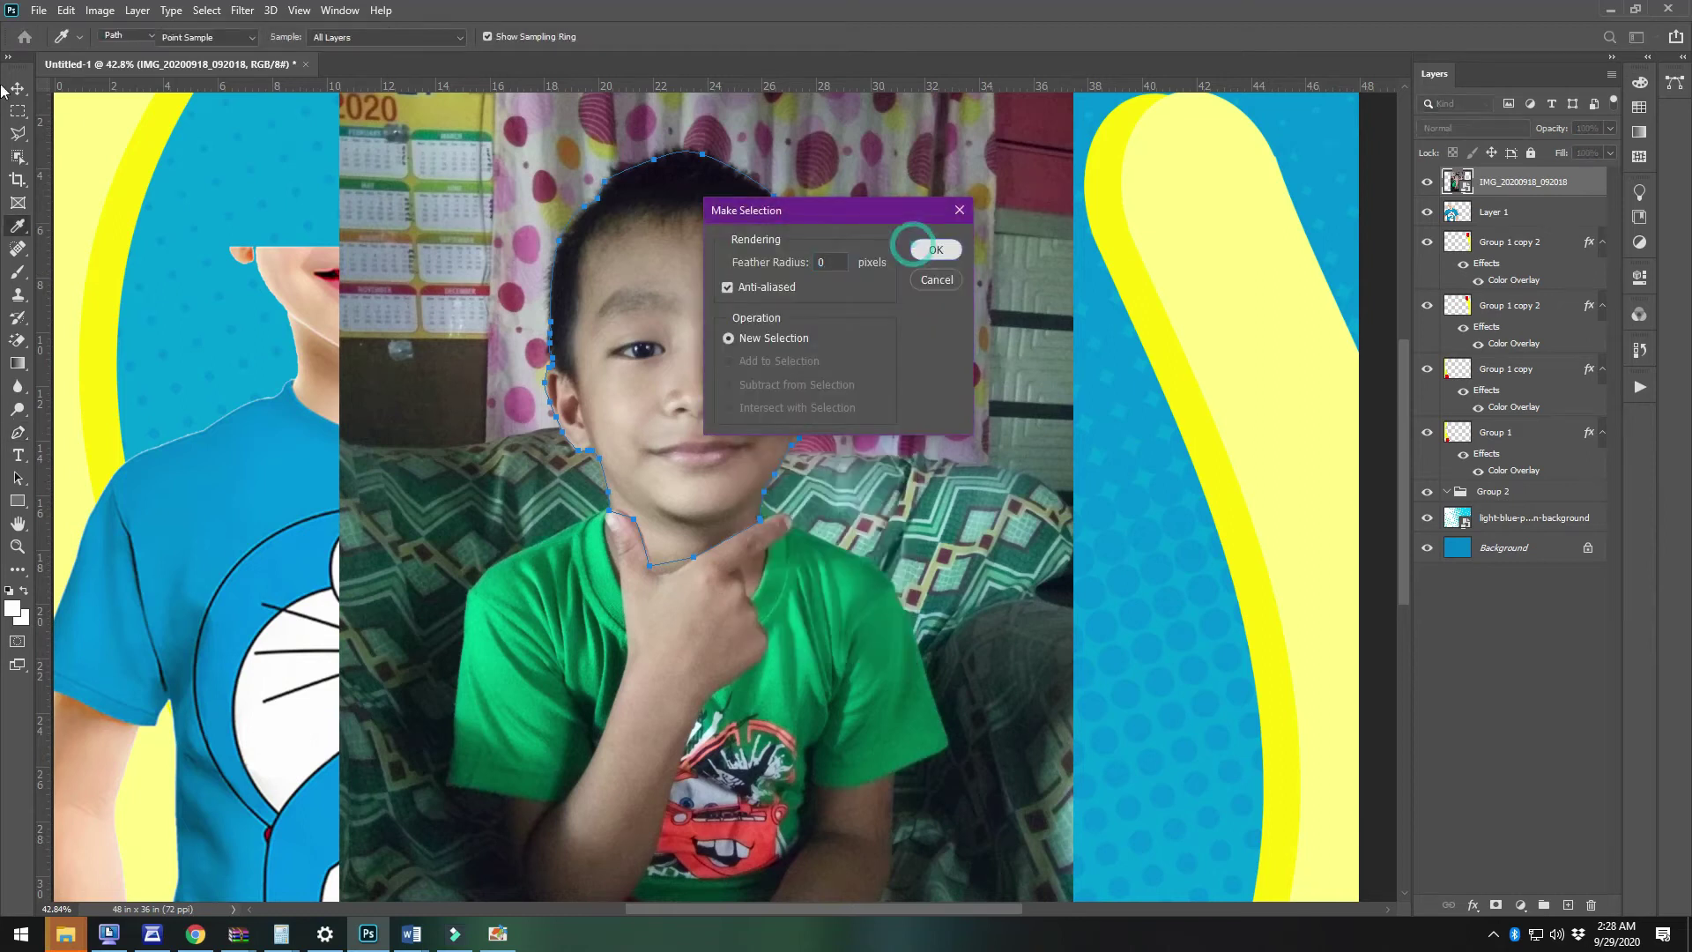
pyautogui.click(917, 247)
# Refine the head selection in Select and Mask, brushing along the hair edge and setting the feather to 2.9 px
pyautogui.click(18, 157)
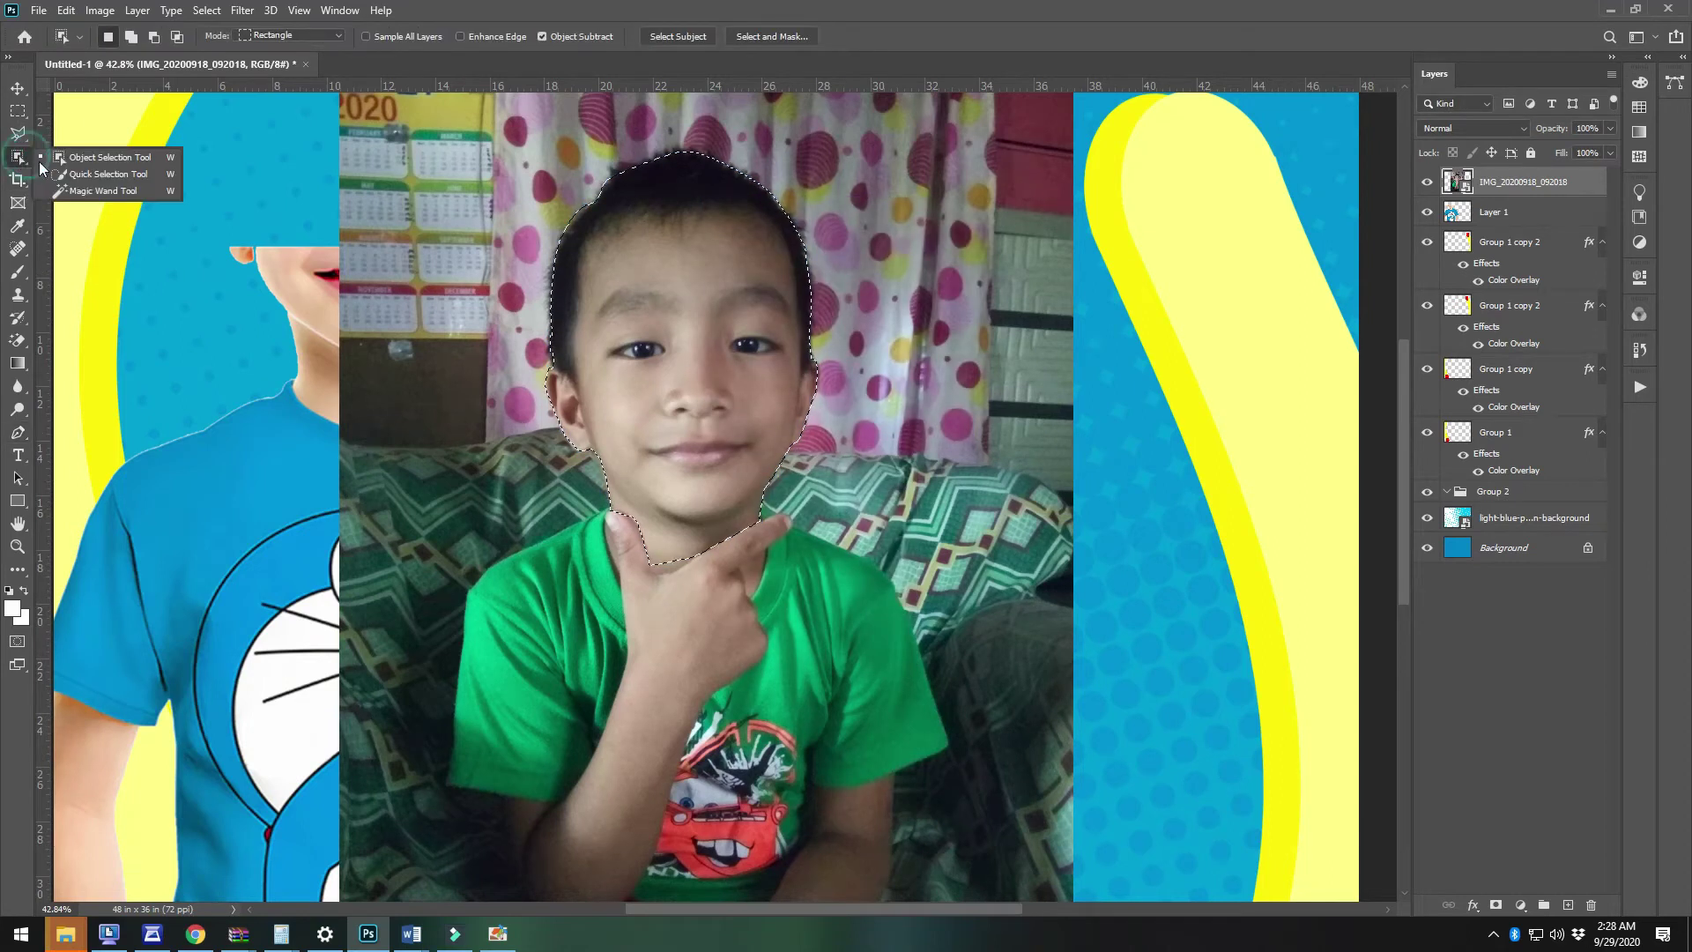
pyautogui.click(105, 174)
pyautogui.rightClick(759, 348)
pyautogui.click(769, 346)
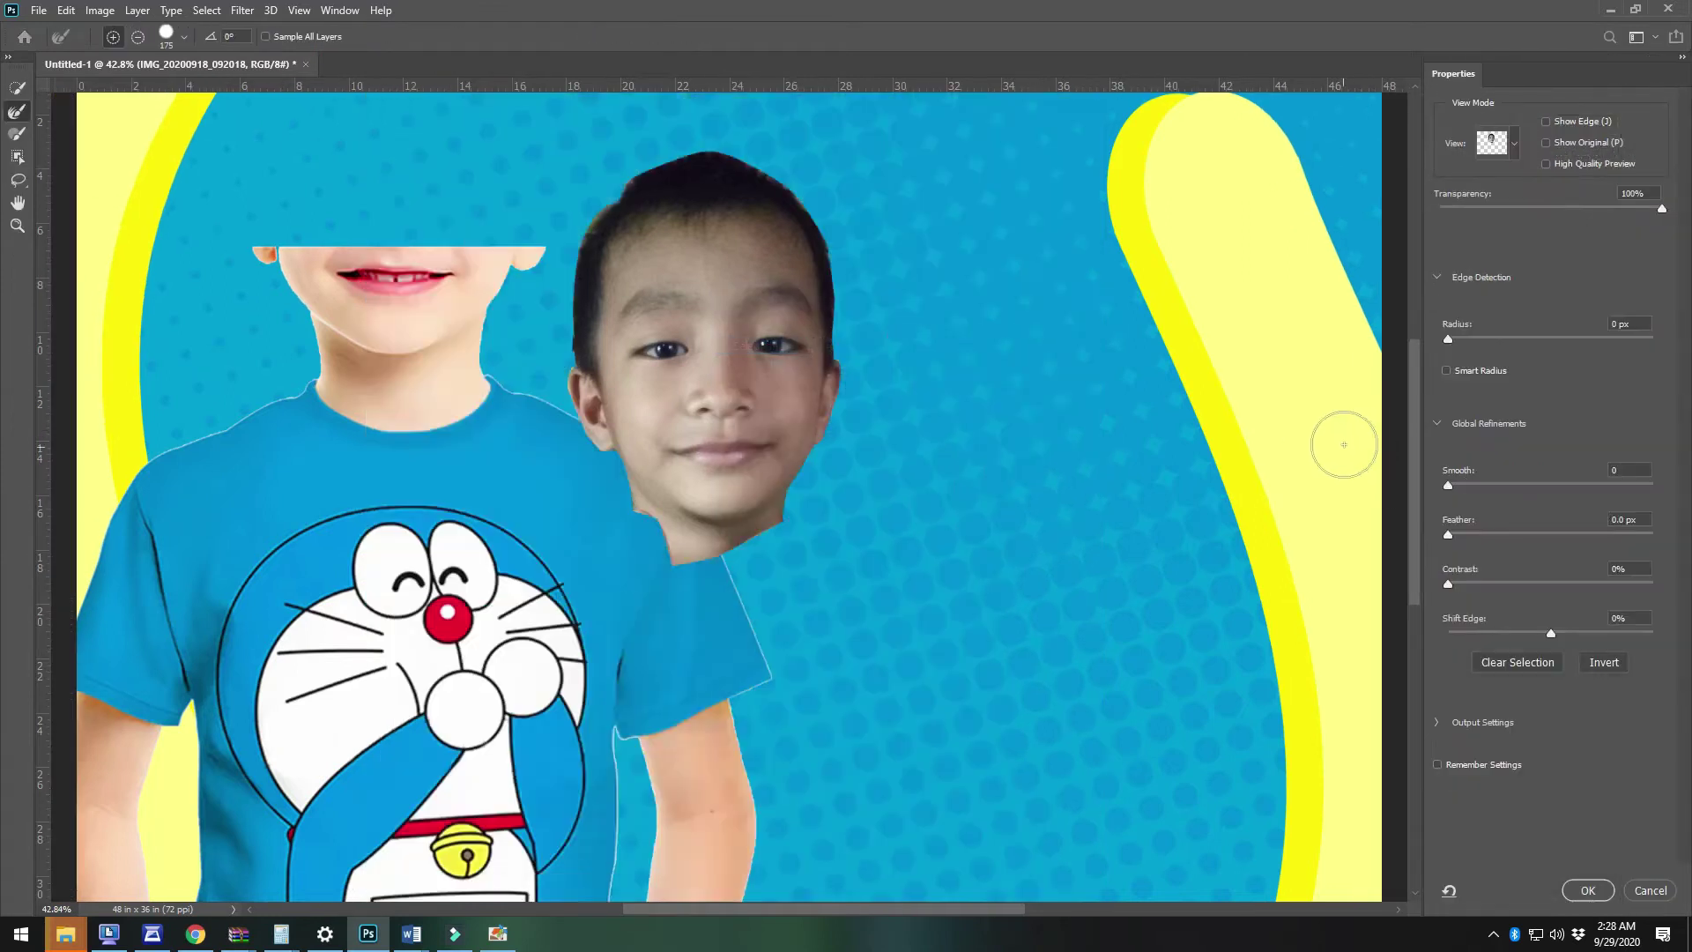
pyautogui.moveTo(1449, 534); pyautogui.dragTo(1479, 535)
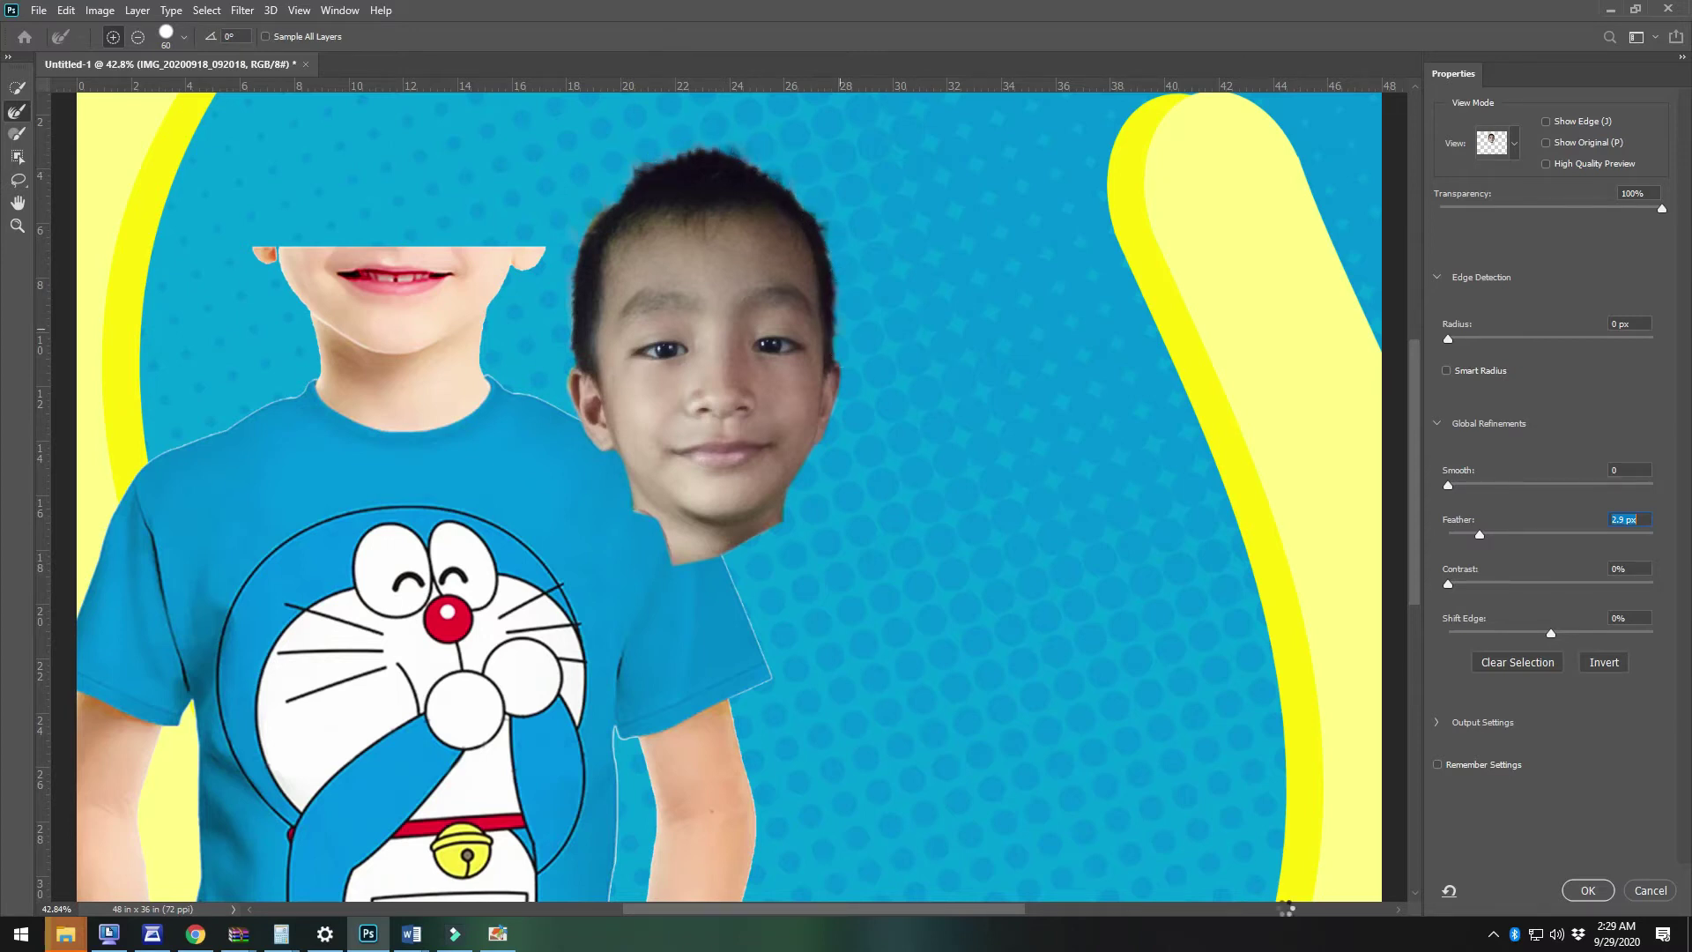
pyautogui.click(1587, 890)
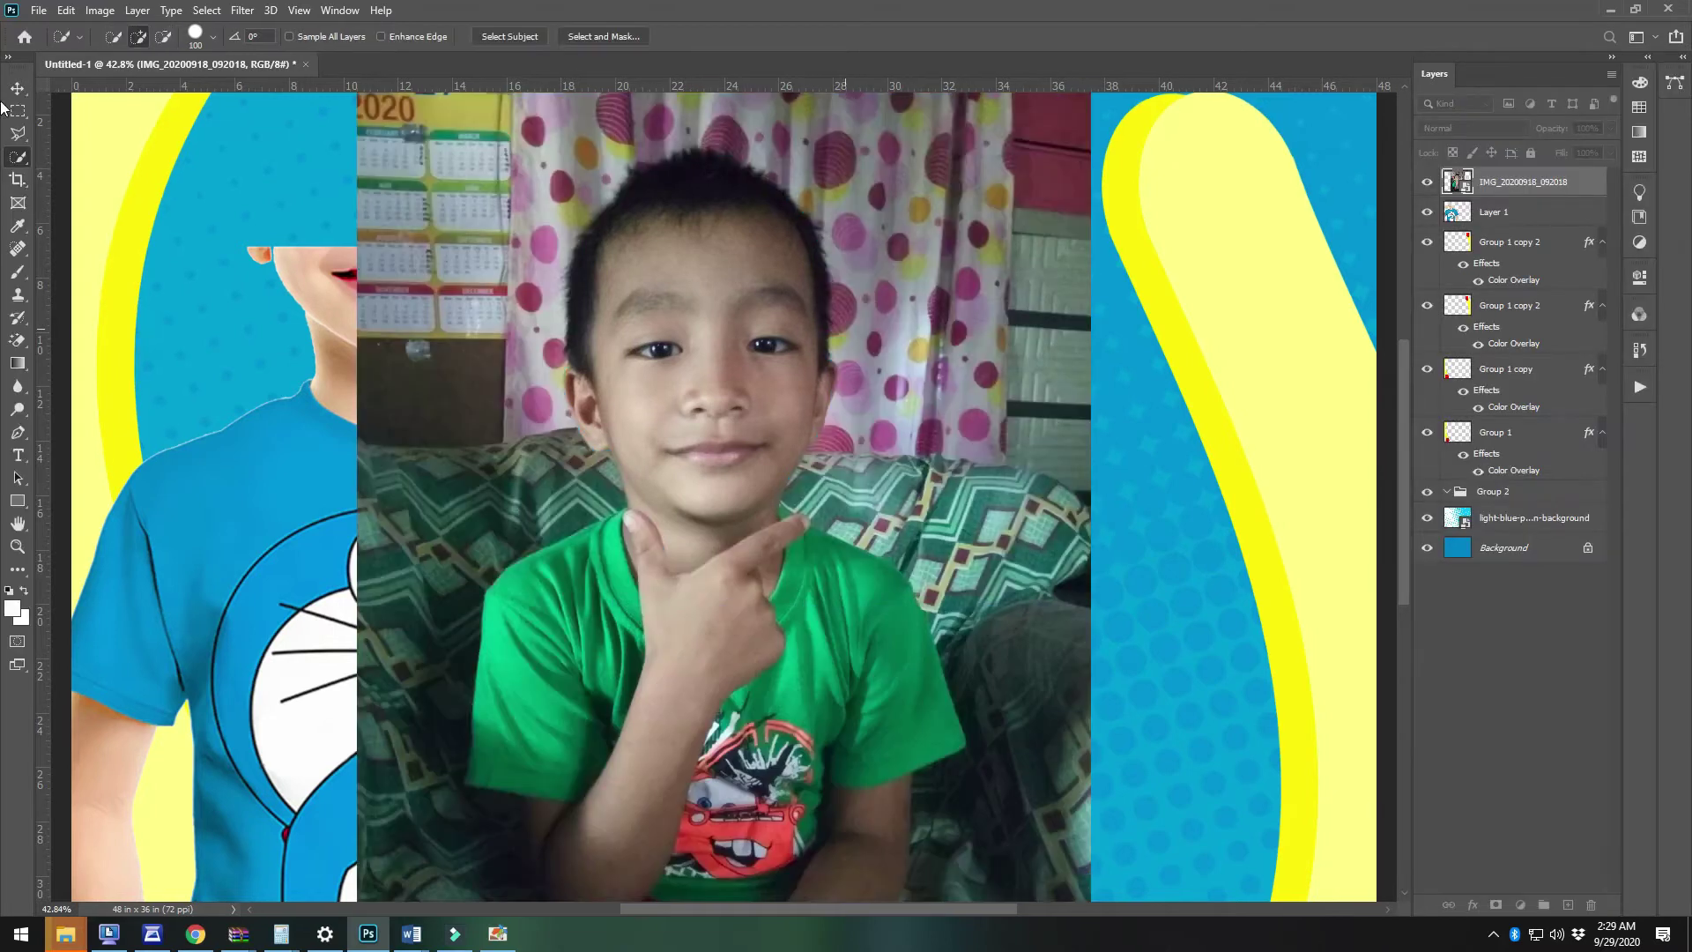
# Copy the selected head to its own layer and delete the original boy photo
pyautogui.press('v')
pyautogui.click(408, 447)
pyautogui.press('Delete')
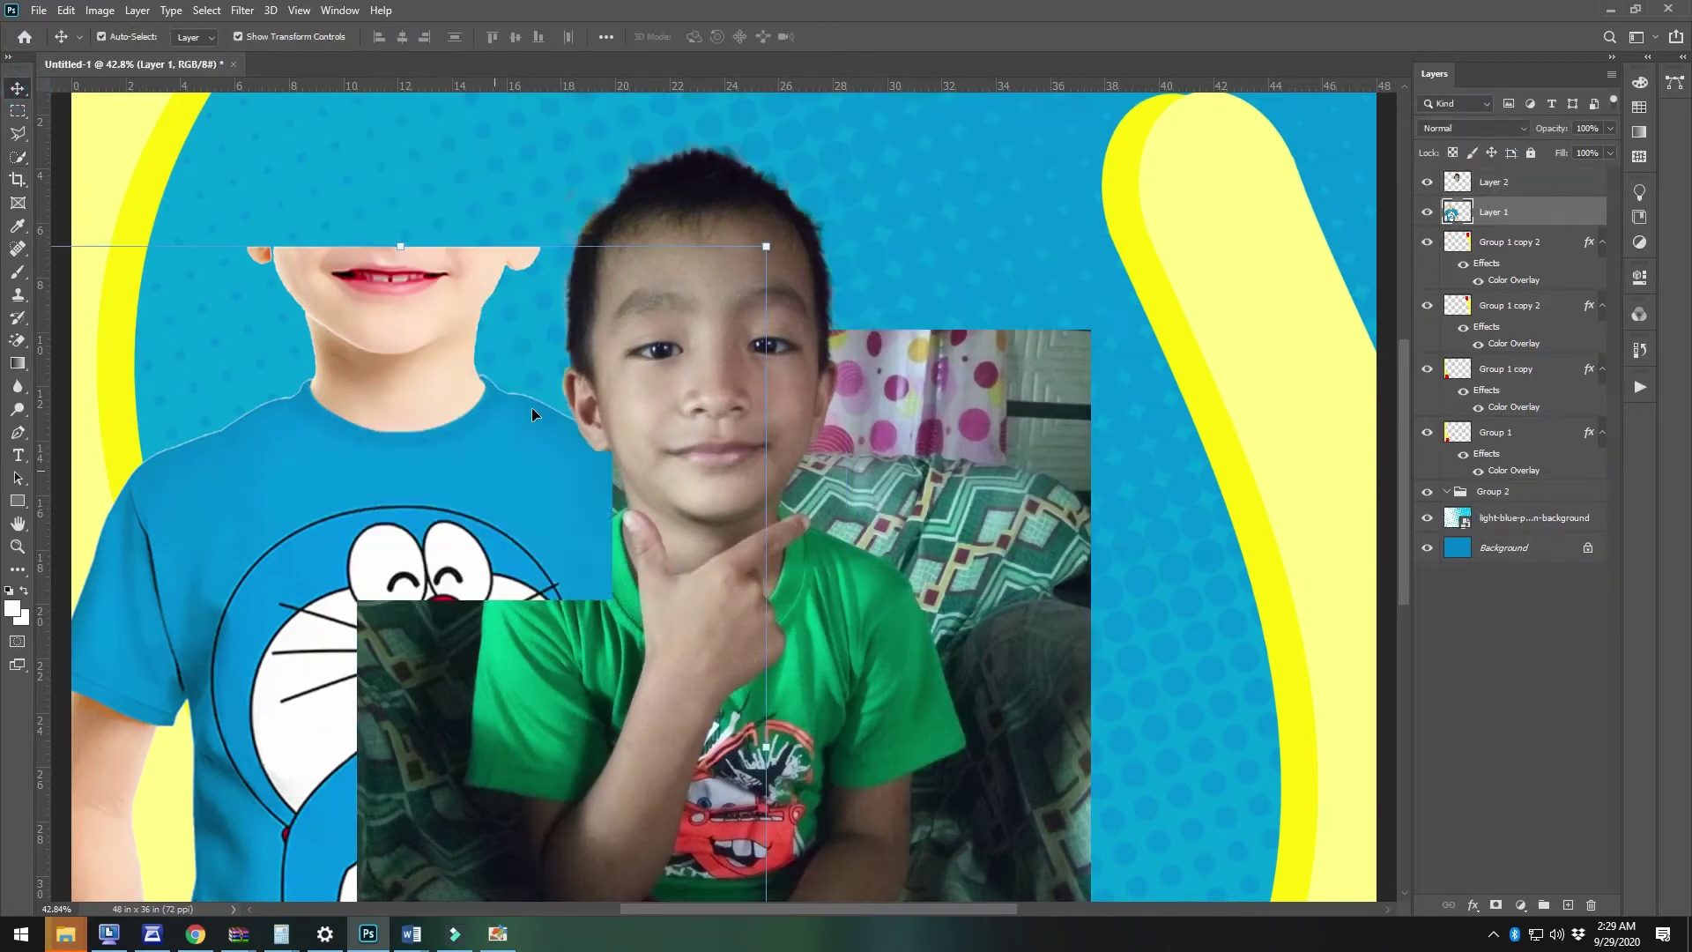
# Move the T-shirt cutout further down the canvas and place the boy's head over its neck
pyautogui.hotkey('ctrl', '0')
pyautogui.moveTo(701, 381); pyautogui.dragTo(511, 269)
pyautogui.moveTo(542, 531); pyautogui.dragTo(542, 699)
pyautogui.moveTo(506, 294); pyautogui.dragTo(499, 482)
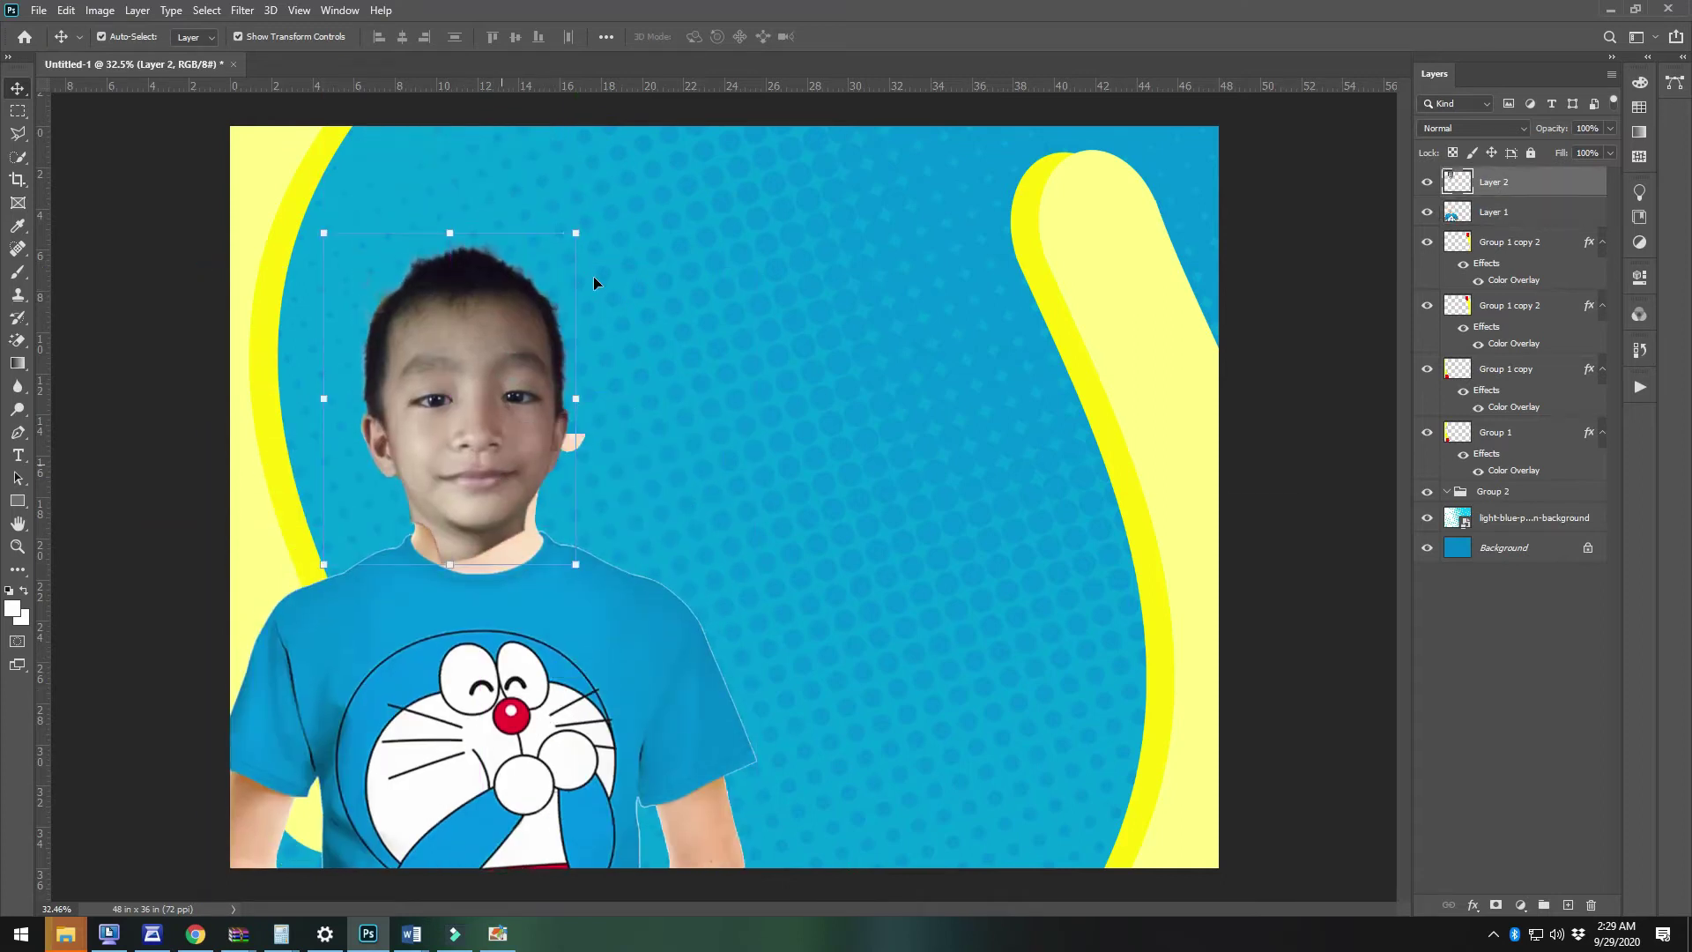
# Enlarge the head to suit the T-shirt body and align it over the neckline
pyautogui.moveTo(572, 232); pyautogui.dragTo(663, 148)
pyautogui.moveTo(549, 404); pyautogui.dragTo(513, 425)
pyautogui.moveTo(612, 158); pyautogui.dragTo(591, 187)
pyautogui.moveTo(508, 403)
pyautogui.mouseDown()
pyautogui.moveTo(538, 367)
pyautogui.moveTo(515, 388)
pyautogui.mouseUp()
pyautogui.press('Return')
# Brighten the head layer slightly with a Curves point at input 121, output 140
pyautogui.hotkey('ctrl', 'm')
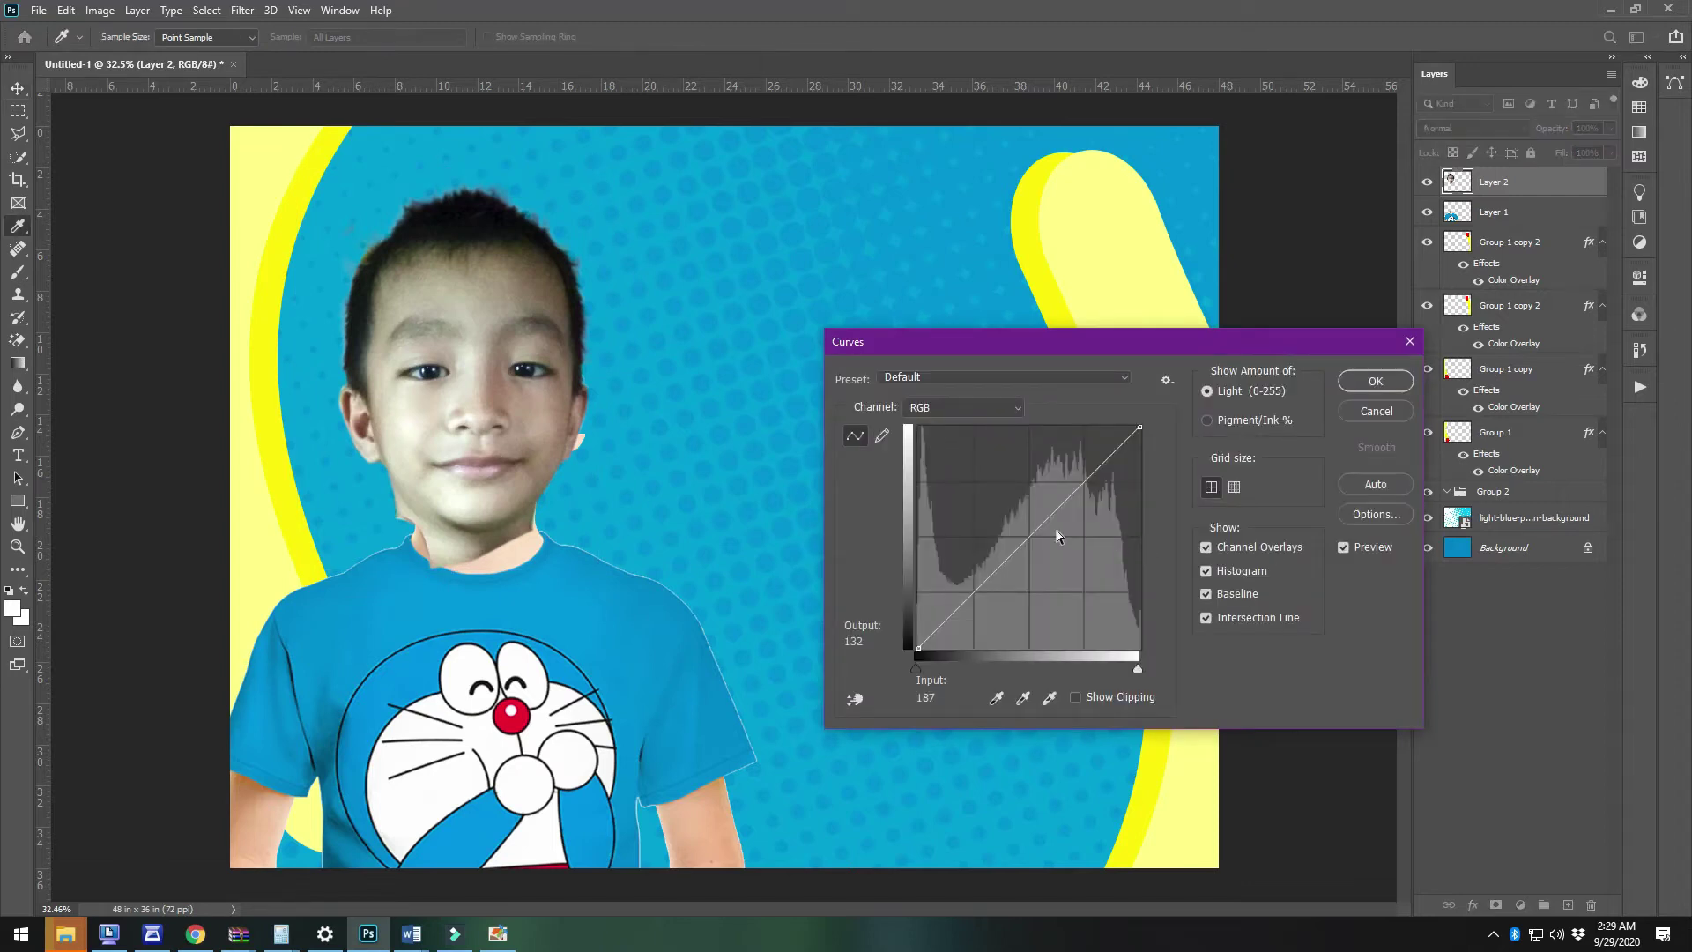
pyautogui.moveTo(1029, 530); pyautogui.dragTo(1023, 526)
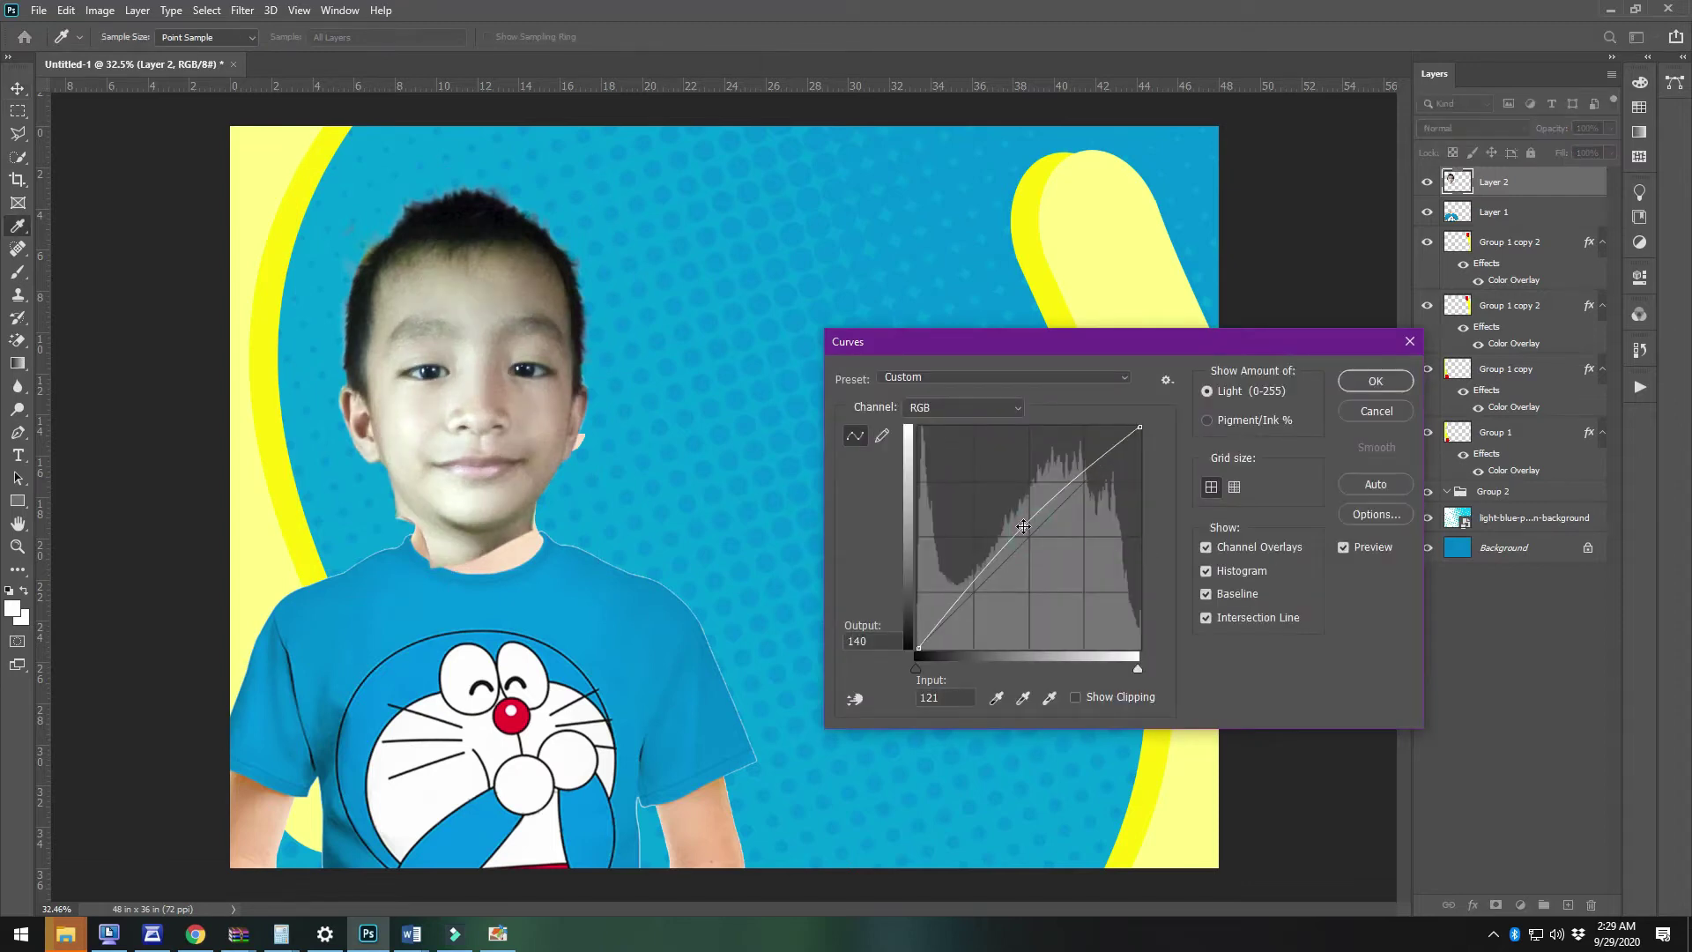
pyautogui.click(1355, 380)
# Deepen the T-shirt layer's contrast with Curves points at input 120, output 91 and input 199, output 194
pyautogui.click(657, 754)
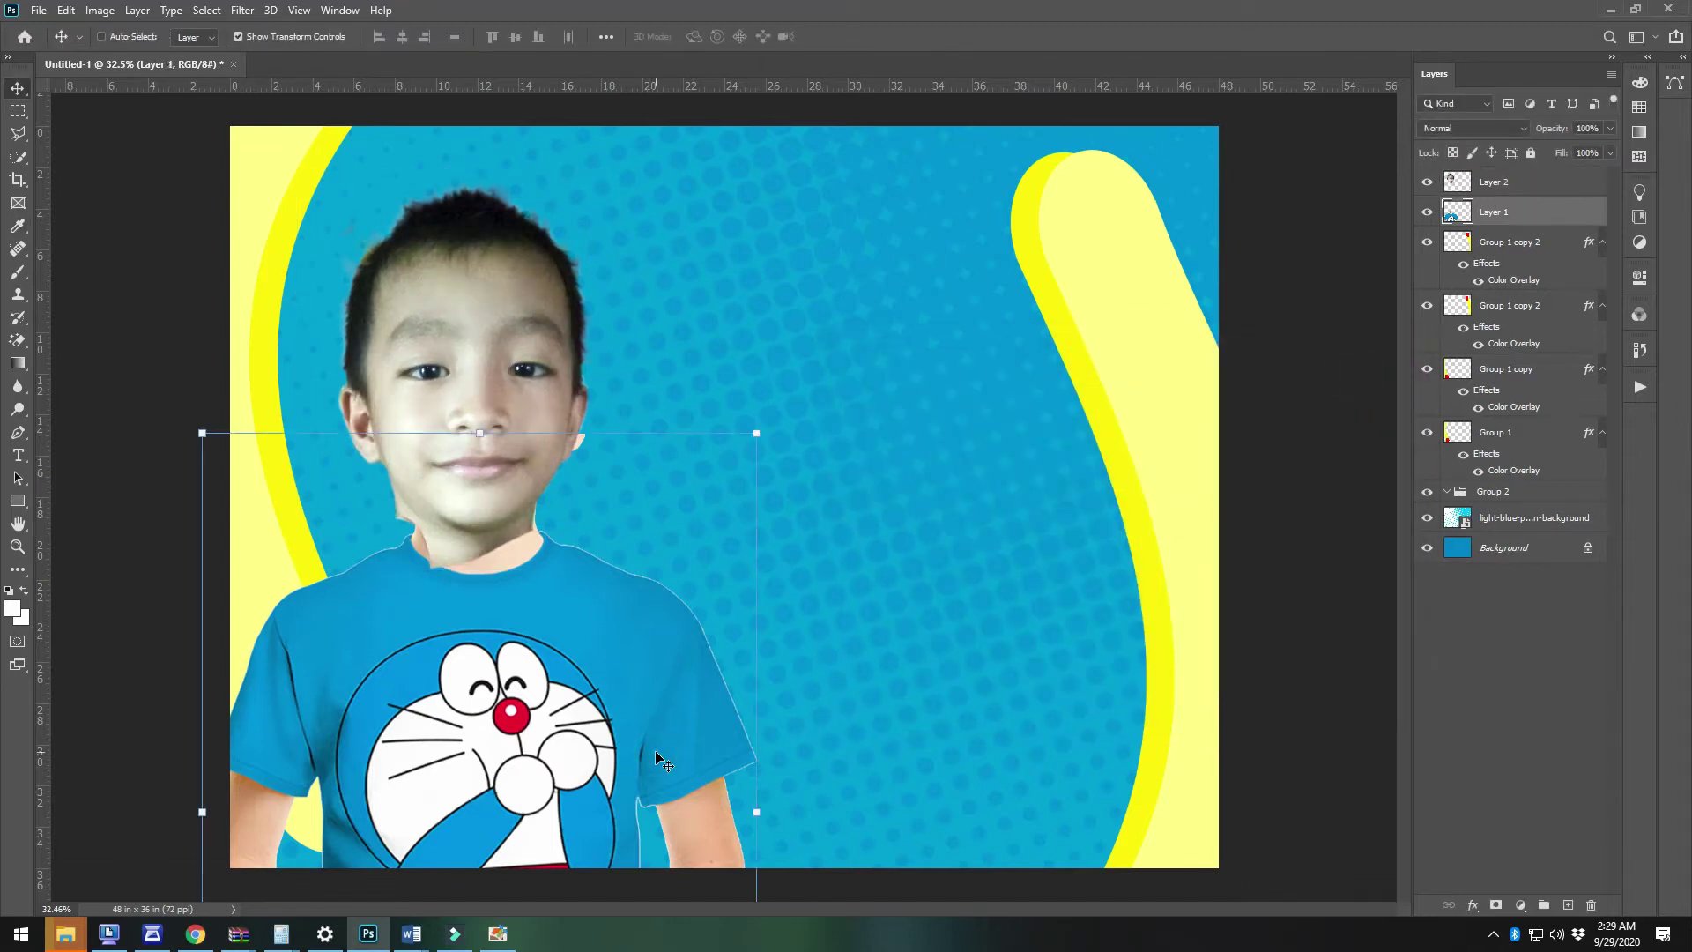
pyautogui.hotkey('ctrl', 'm')
pyautogui.moveTo(1022, 544); pyautogui.dragTo(1022, 569)
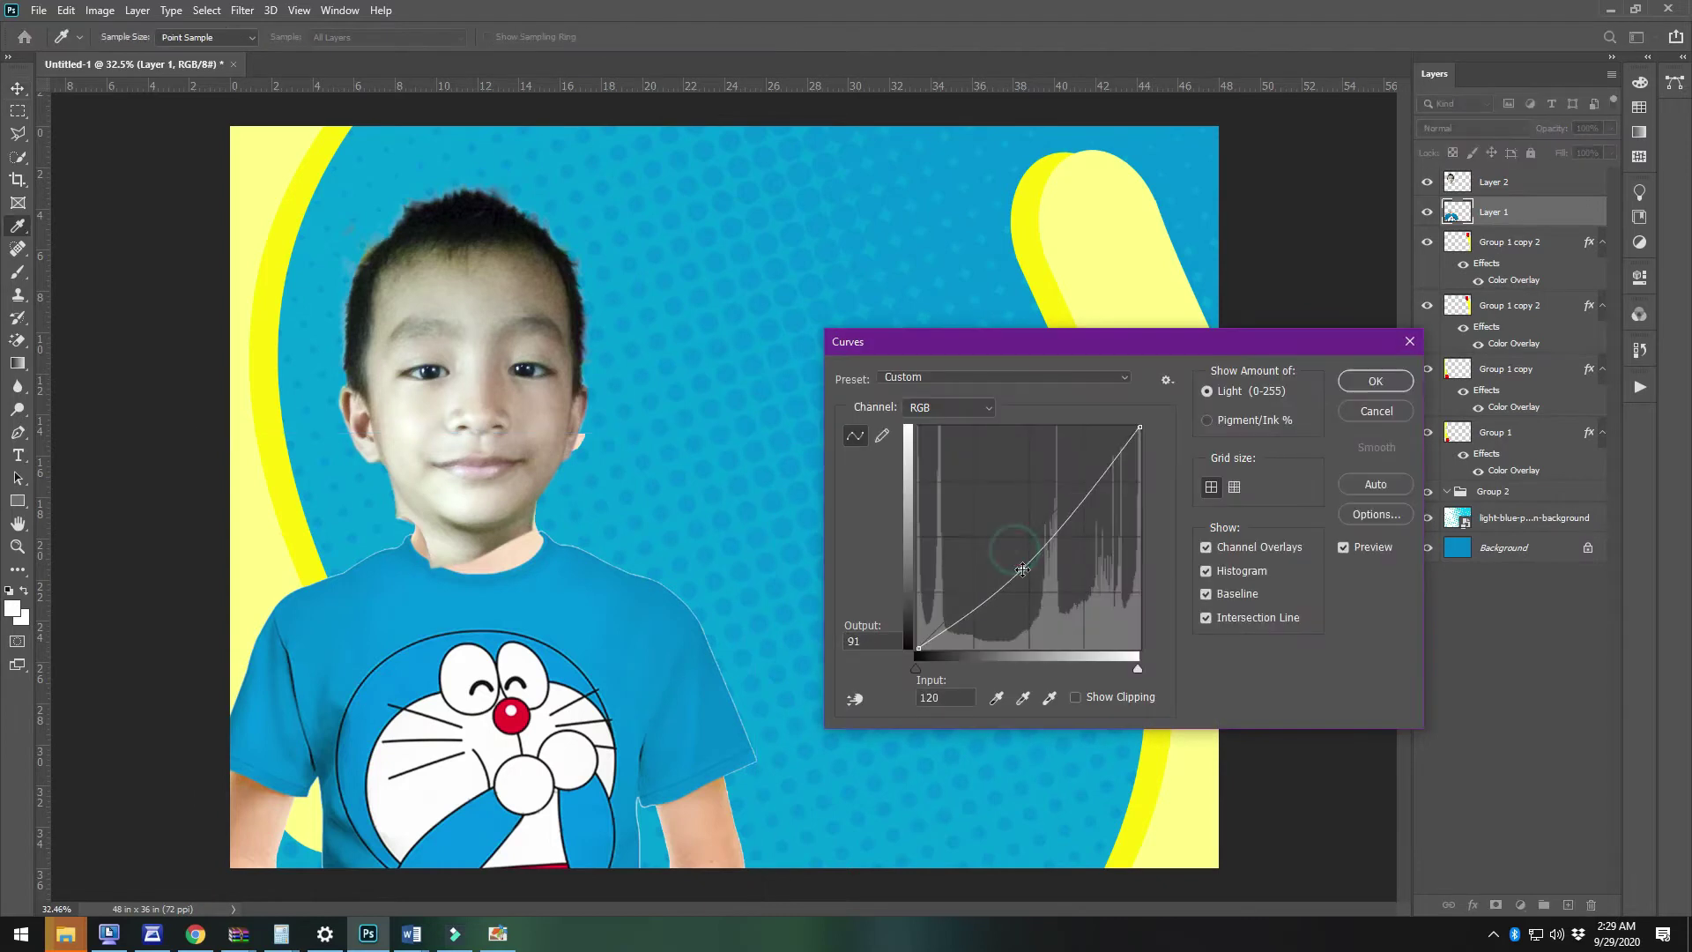
pyautogui.moveTo(1095, 490); pyautogui.dragTo(1092, 481)
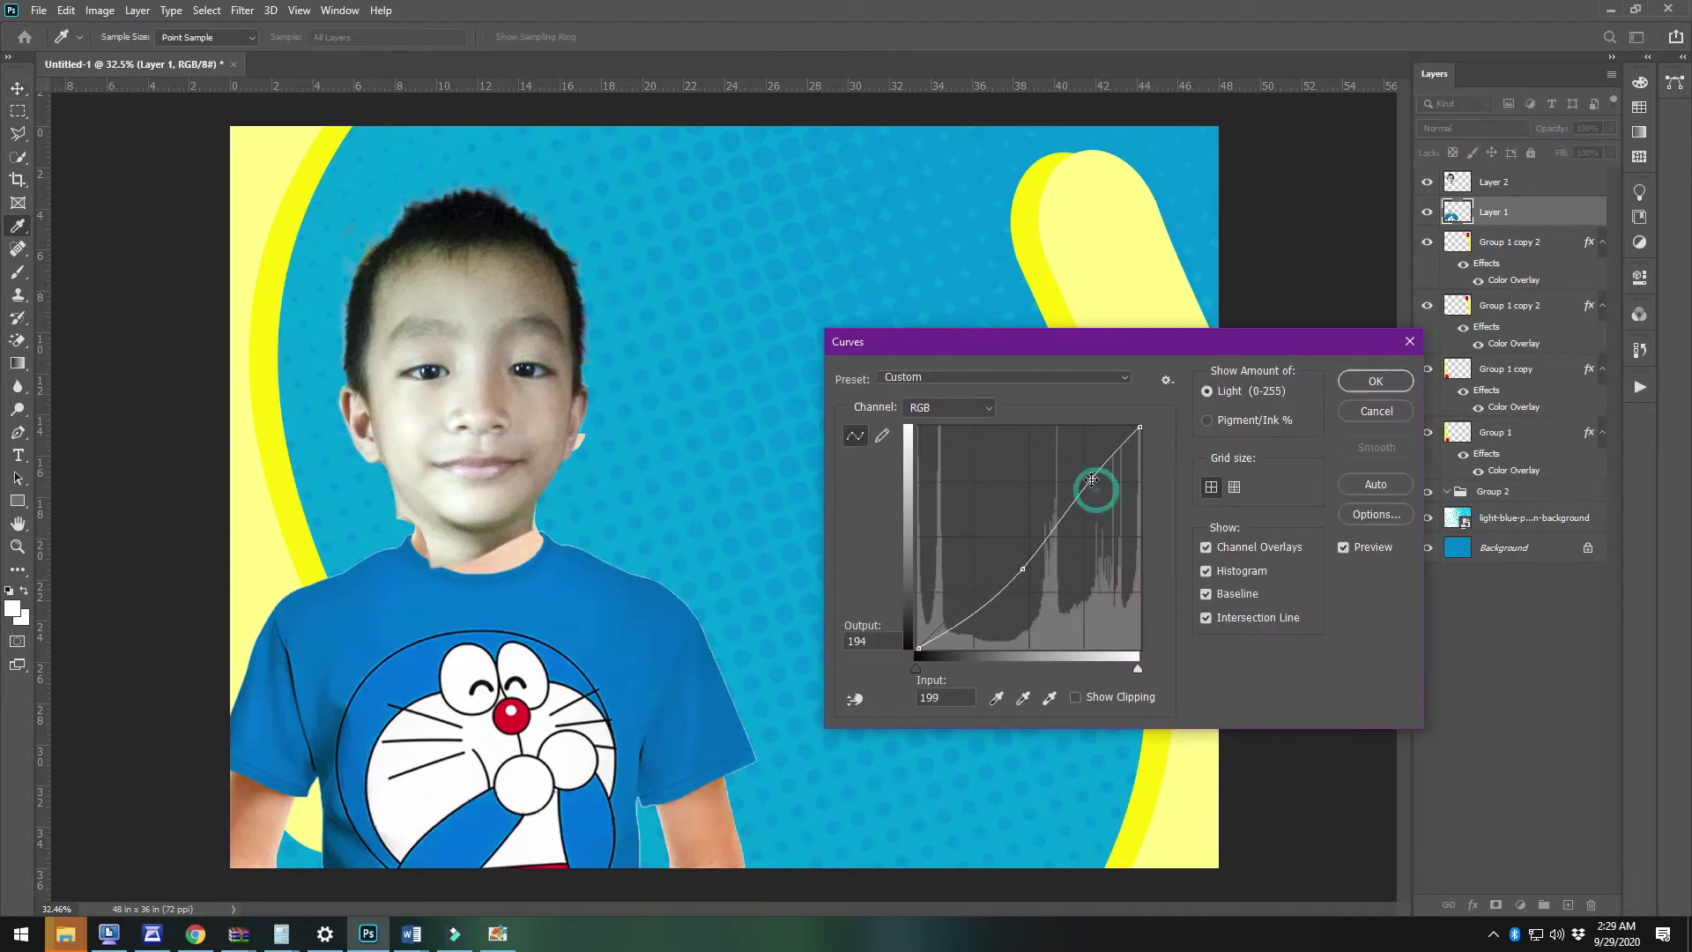
pyautogui.click(1375, 380)
# Fine-tune the head's size and position so it sits centred on the T-shirt's neck
pyautogui.scroll(5, 429, 574)
pyautogui.moveTo(471, 491); pyautogui.dragTo(526, 474)
pyautogui.scroll(-3, 593, 559)
pyautogui.moveTo(763, 112); pyautogui.dragTo(750, 131)
pyautogui.moveTo(578, 577)
pyautogui.mouseDown()
pyautogui.moveTo(621, 573)
pyautogui.moveTo(583, 588)
pyautogui.mouseUp()
# Erase the original model's leftover ear beside the boy's face from the T-shirt layer with the Eraser tool
pyautogui.click(635, 809)
pyautogui.press('e')
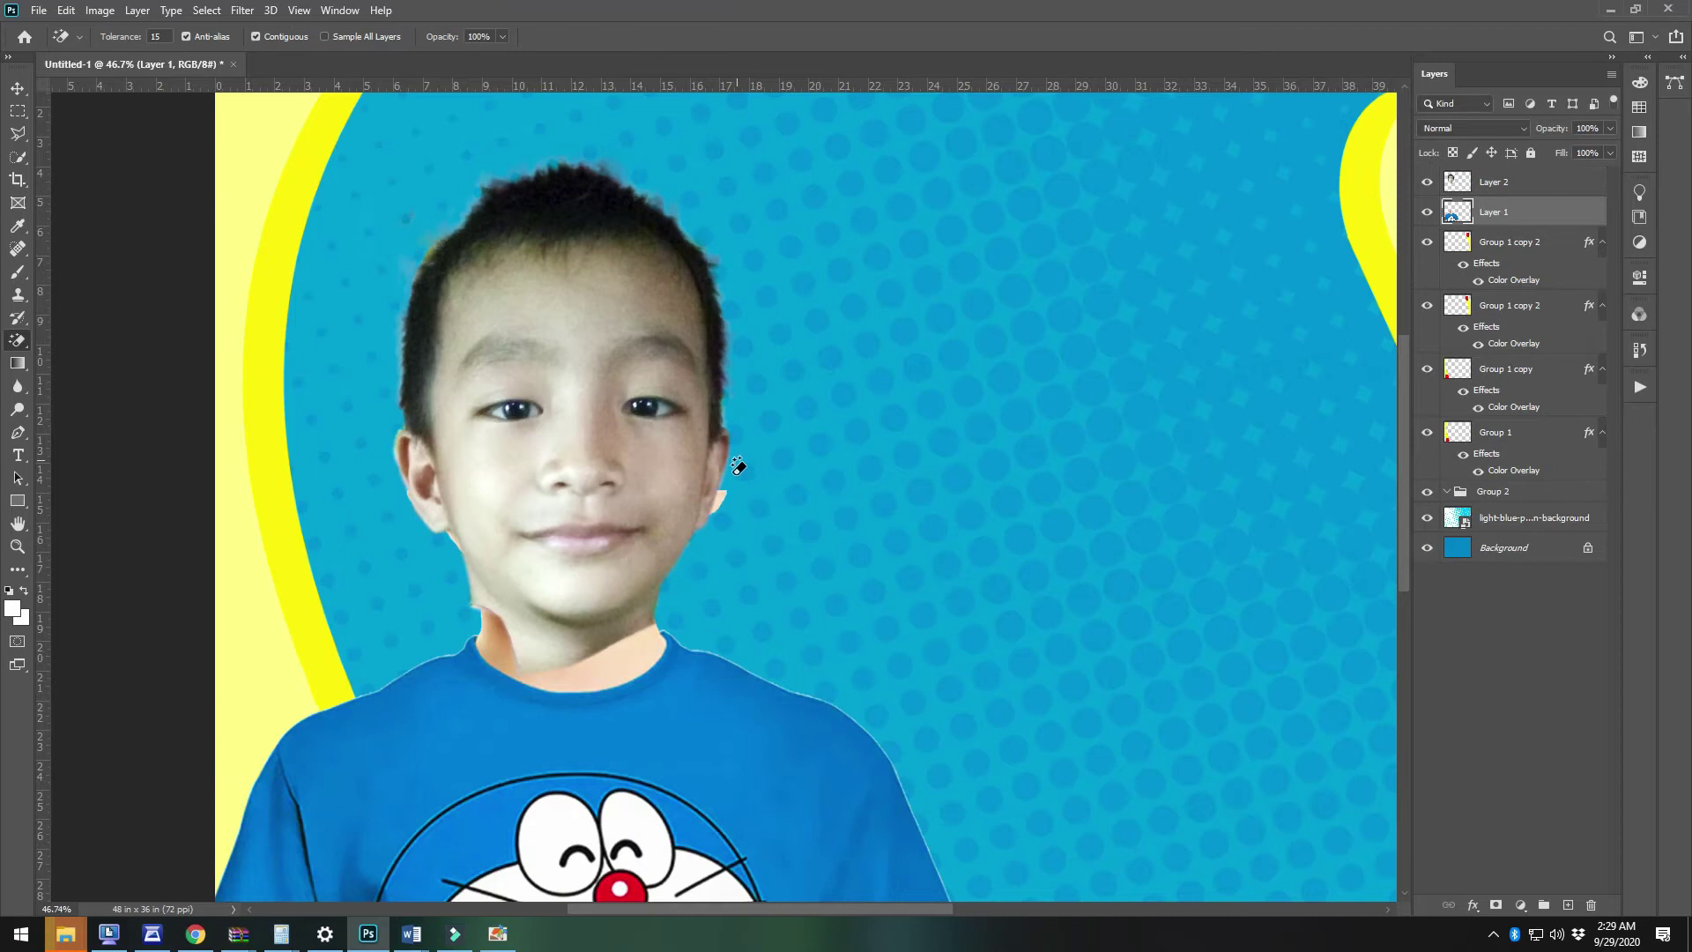
pyautogui.rightClick(14, 361)
pyautogui.rightClick(17, 343)
pyautogui.click(47, 343)
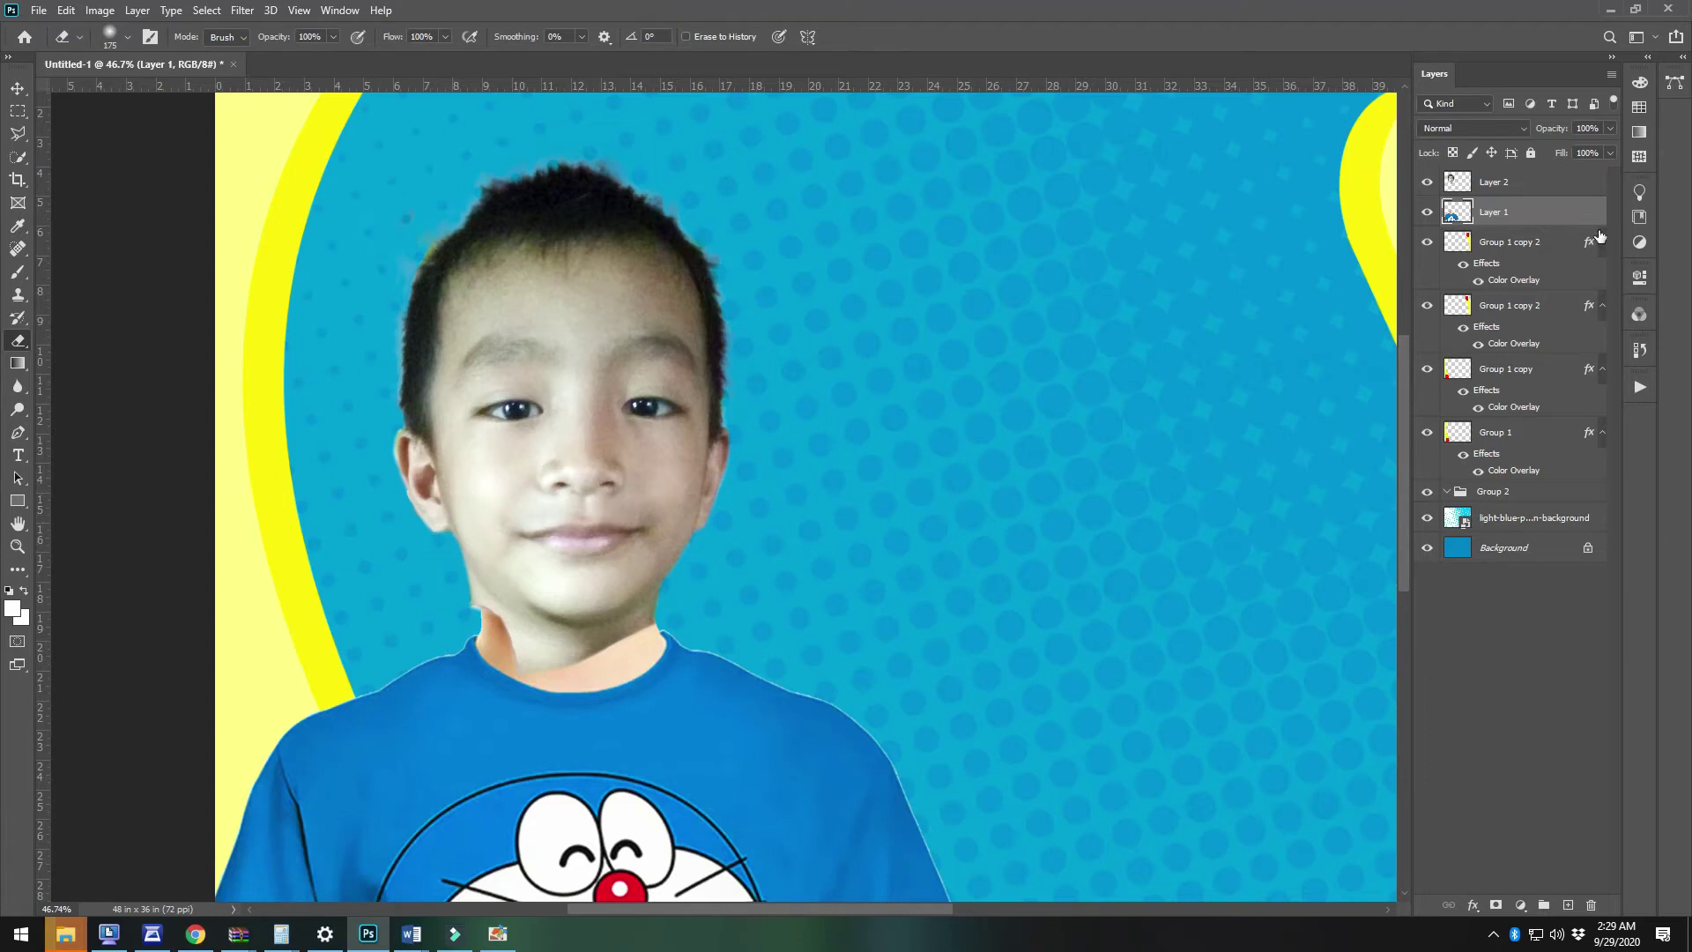
# Erase the lower neck edge of the head layer with a soft eraser so it blends into the T-shirt photo's neck
pyautogui.scroll(5, 446, 628)
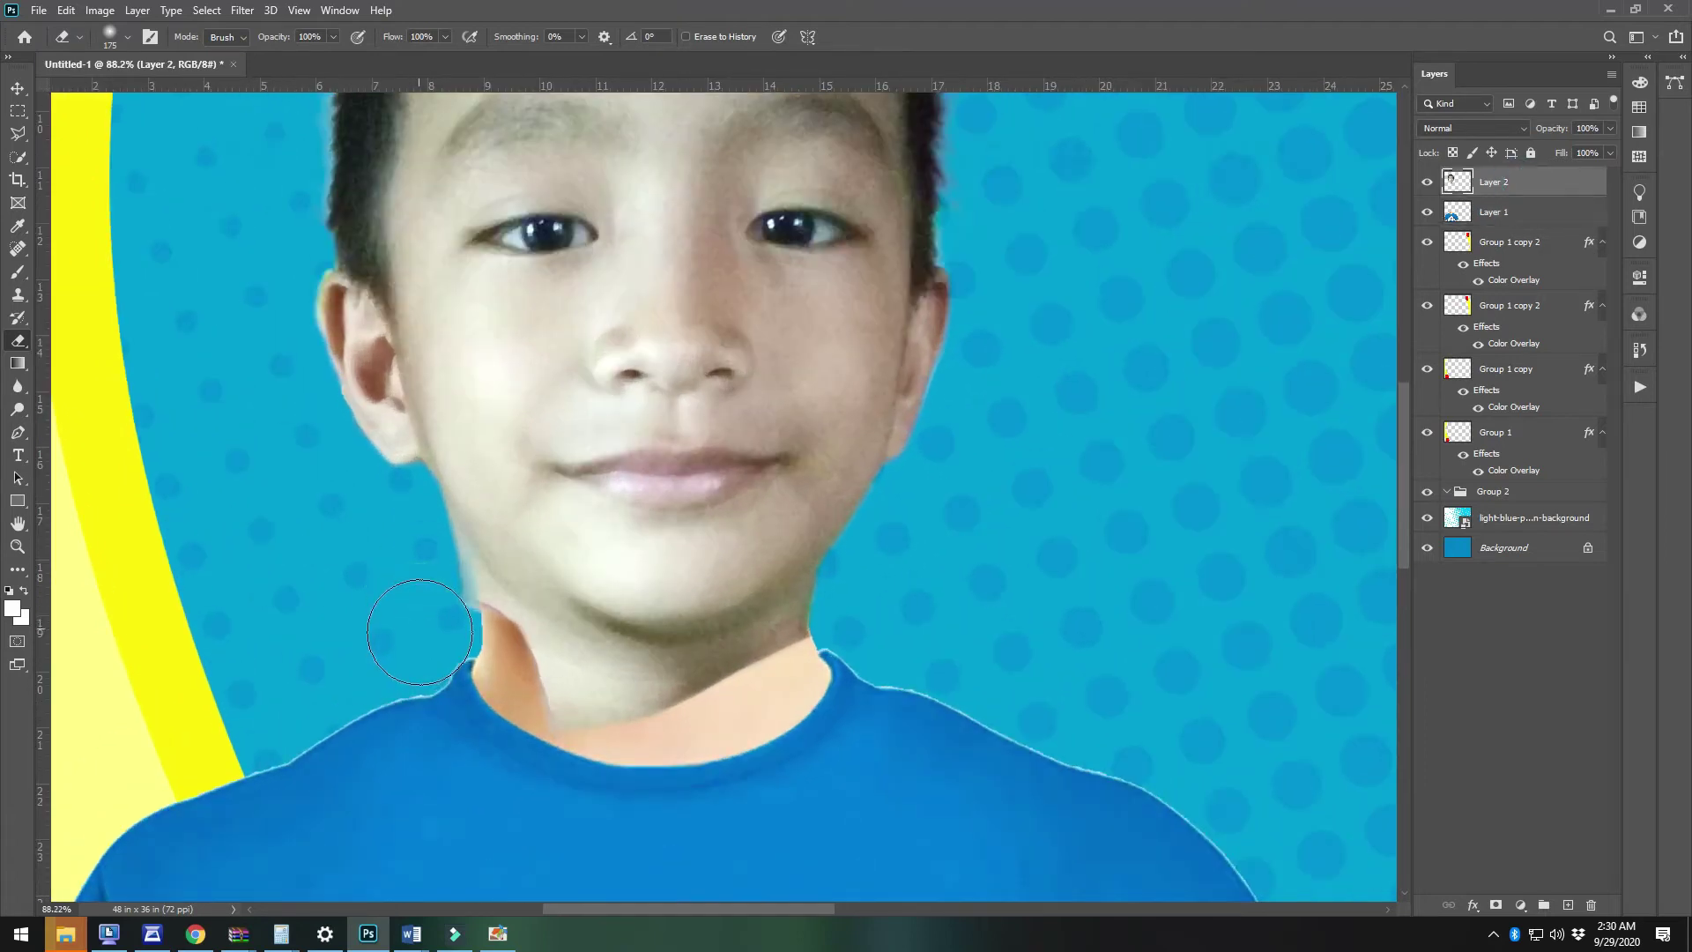
pyautogui.click(442, 638)
pyautogui.moveTo(477, 660)
pyautogui.mouseDown()
pyautogui.moveTo(519, 721)
pyautogui.moveTo(487, 660)
pyautogui.moveTo(442, 631)
pyautogui.moveTo(532, 727)
pyautogui.moveTo(647, 787)
pyautogui.moveTo(543, 736)
pyautogui.moveTo(542, 706)
pyautogui.moveTo(695, 732)
pyautogui.moveTo(798, 707)
pyautogui.moveTo(622, 748)
pyautogui.moveTo(839, 690)
pyautogui.moveTo(668, 735)
pyautogui.moveTo(830, 690)
pyautogui.moveTo(652, 716)
pyautogui.moveTo(528, 696)
pyautogui.mouseUp()
# Sample the neck's skin tone, enlarge the brush to 125 px and try a full-opacity stroke over the neck, undoing it
pyautogui.press('i')
pyautogui.click(748, 702)
pyautogui.press('b')
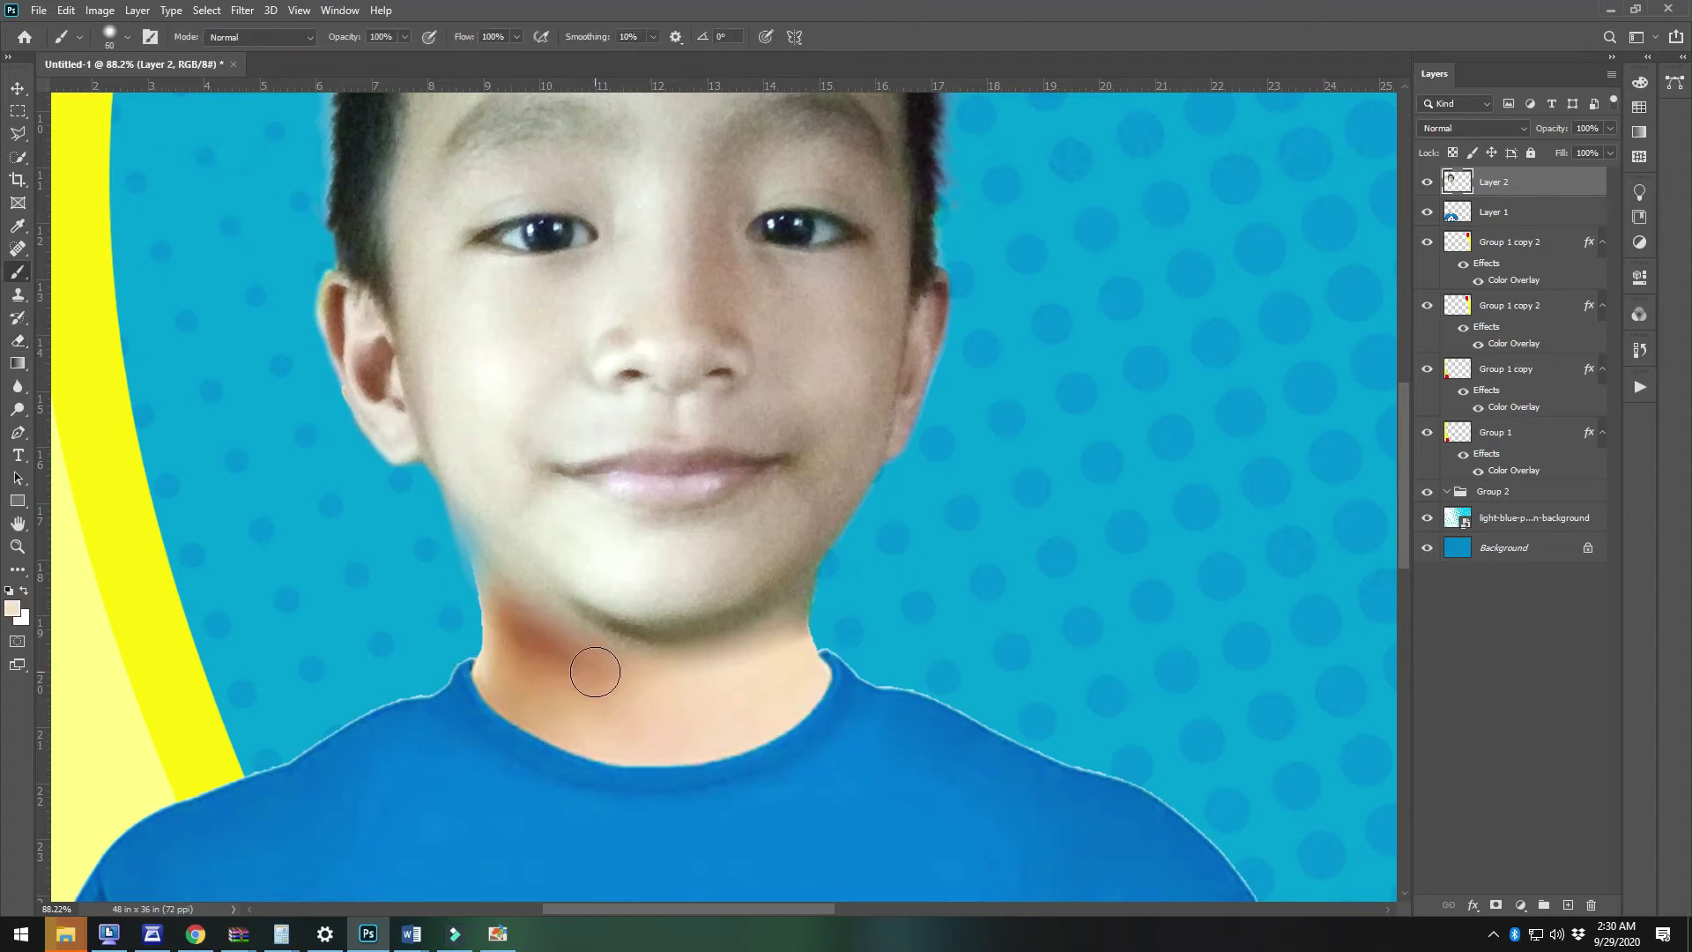
pyautogui.press(']')
pyautogui.press(']')
pyautogui.moveTo(659, 705); pyautogui.dragTo(537, 656)
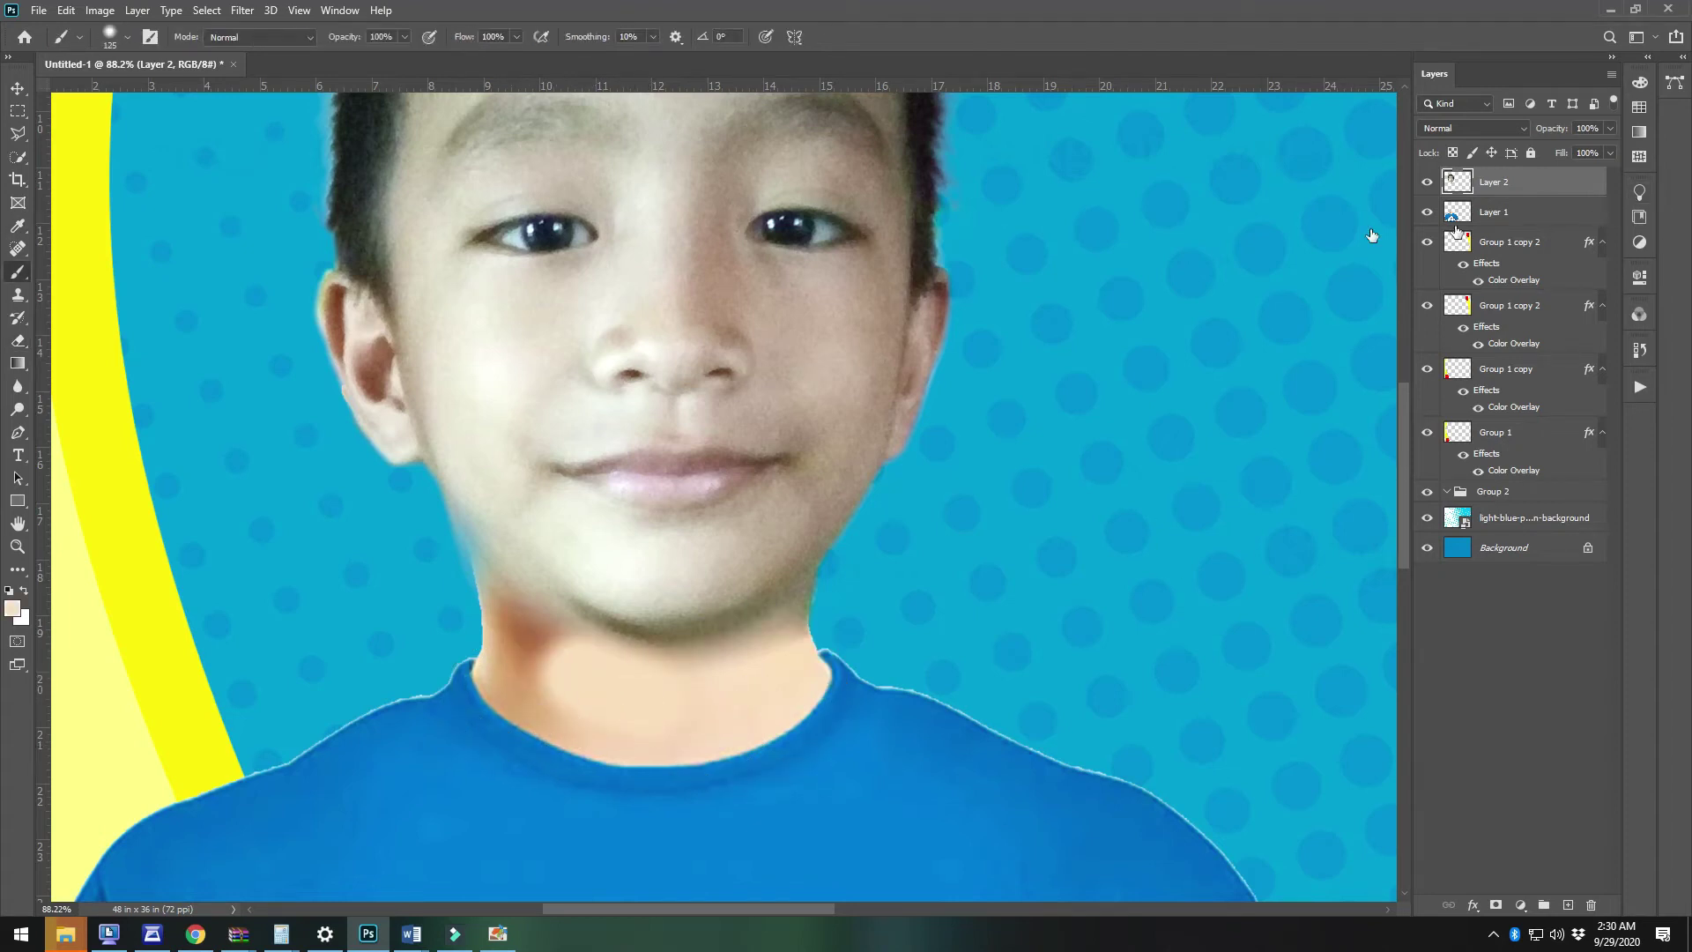
pyautogui.hotkey('ctrl', 'z')
# Paint the skin tone over the neck at 40% brush opacity inside a selection of the T-shirt cutout's outline, then deselect
pyautogui.click(404, 37)
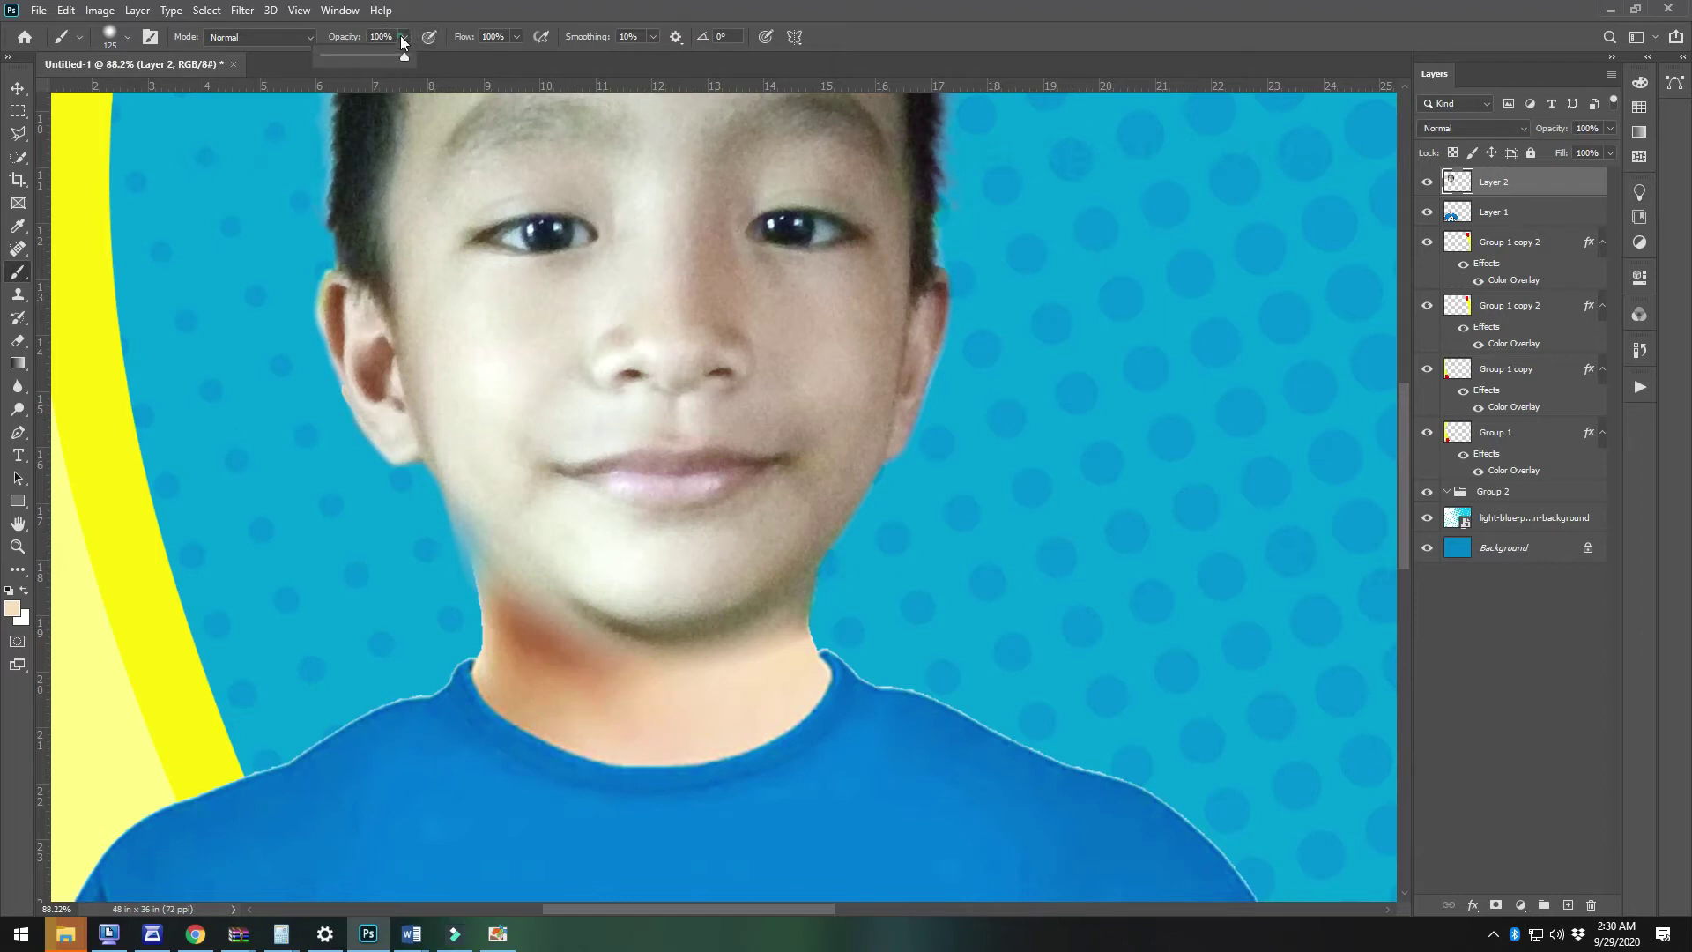
pyautogui.moveTo(371, 58); pyautogui.dragTo(356, 56)
pyautogui.keyDown('ctrl'); pyautogui.click(1458, 181); pyautogui.keyUp('ctrl')
pyautogui.moveTo(672, 699)
pyautogui.mouseDown()
pyautogui.moveTo(494, 630)
pyautogui.moveTo(719, 756)
pyautogui.mouseUp()
pyautogui.scroll(-3, 295, 587)
pyautogui.click(17, 112)
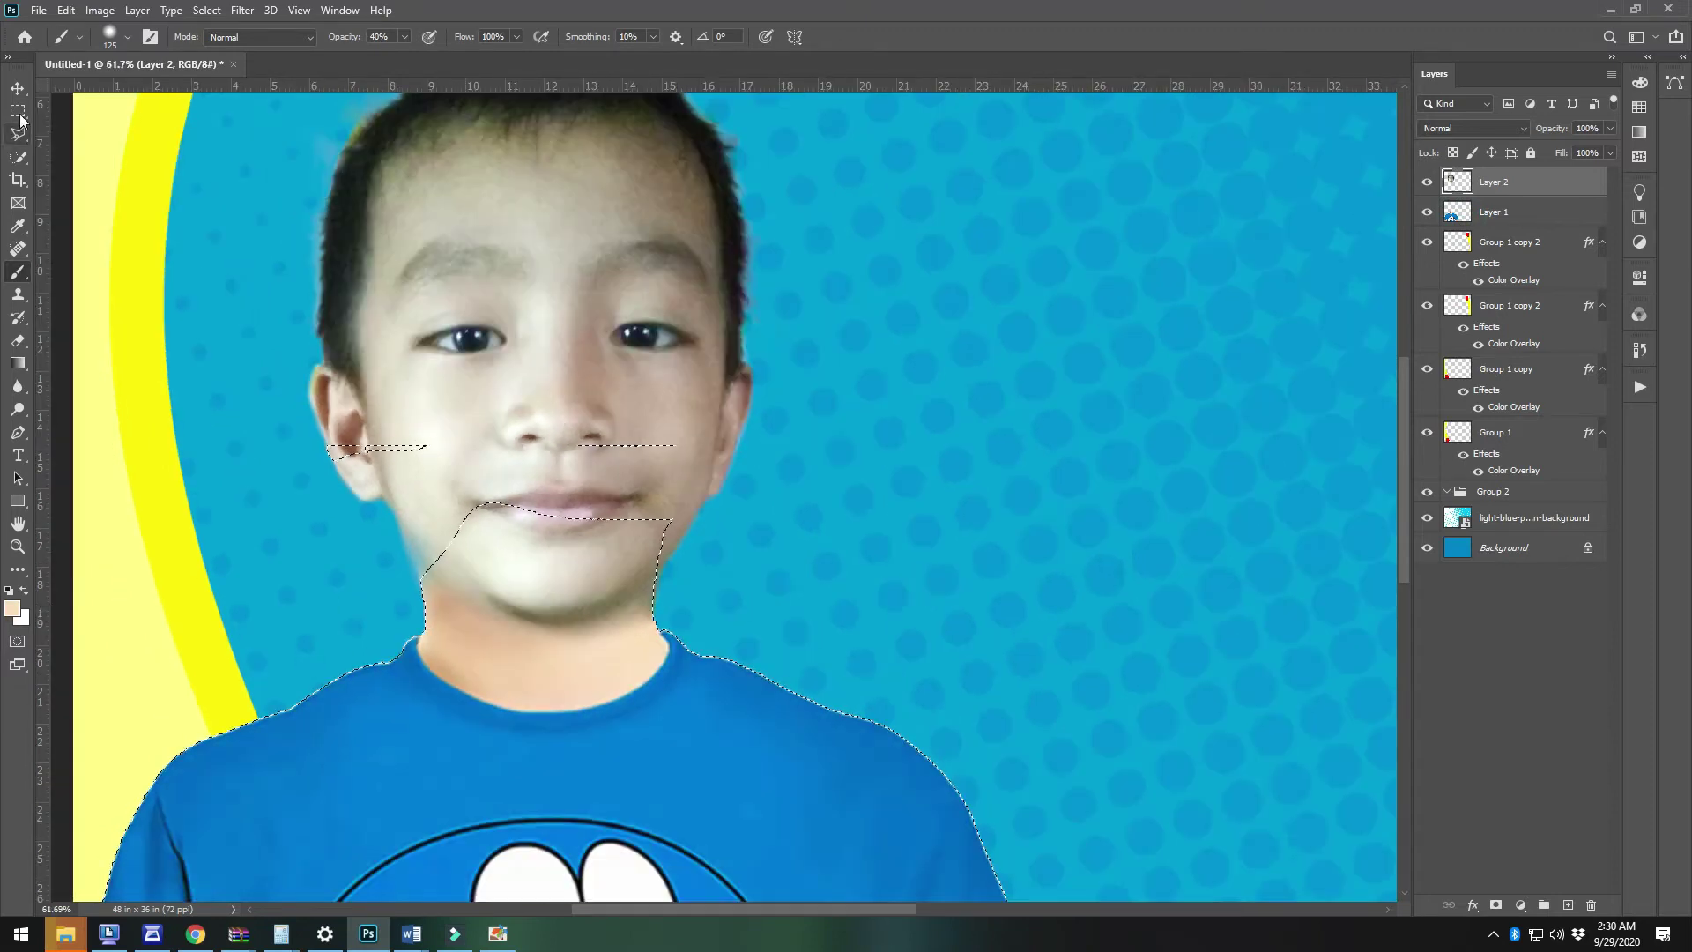
pyautogui.click(208, 292)
# Nudge the T-shirt cutout slightly to adjust its fit under the head
pyautogui.click(18, 87)
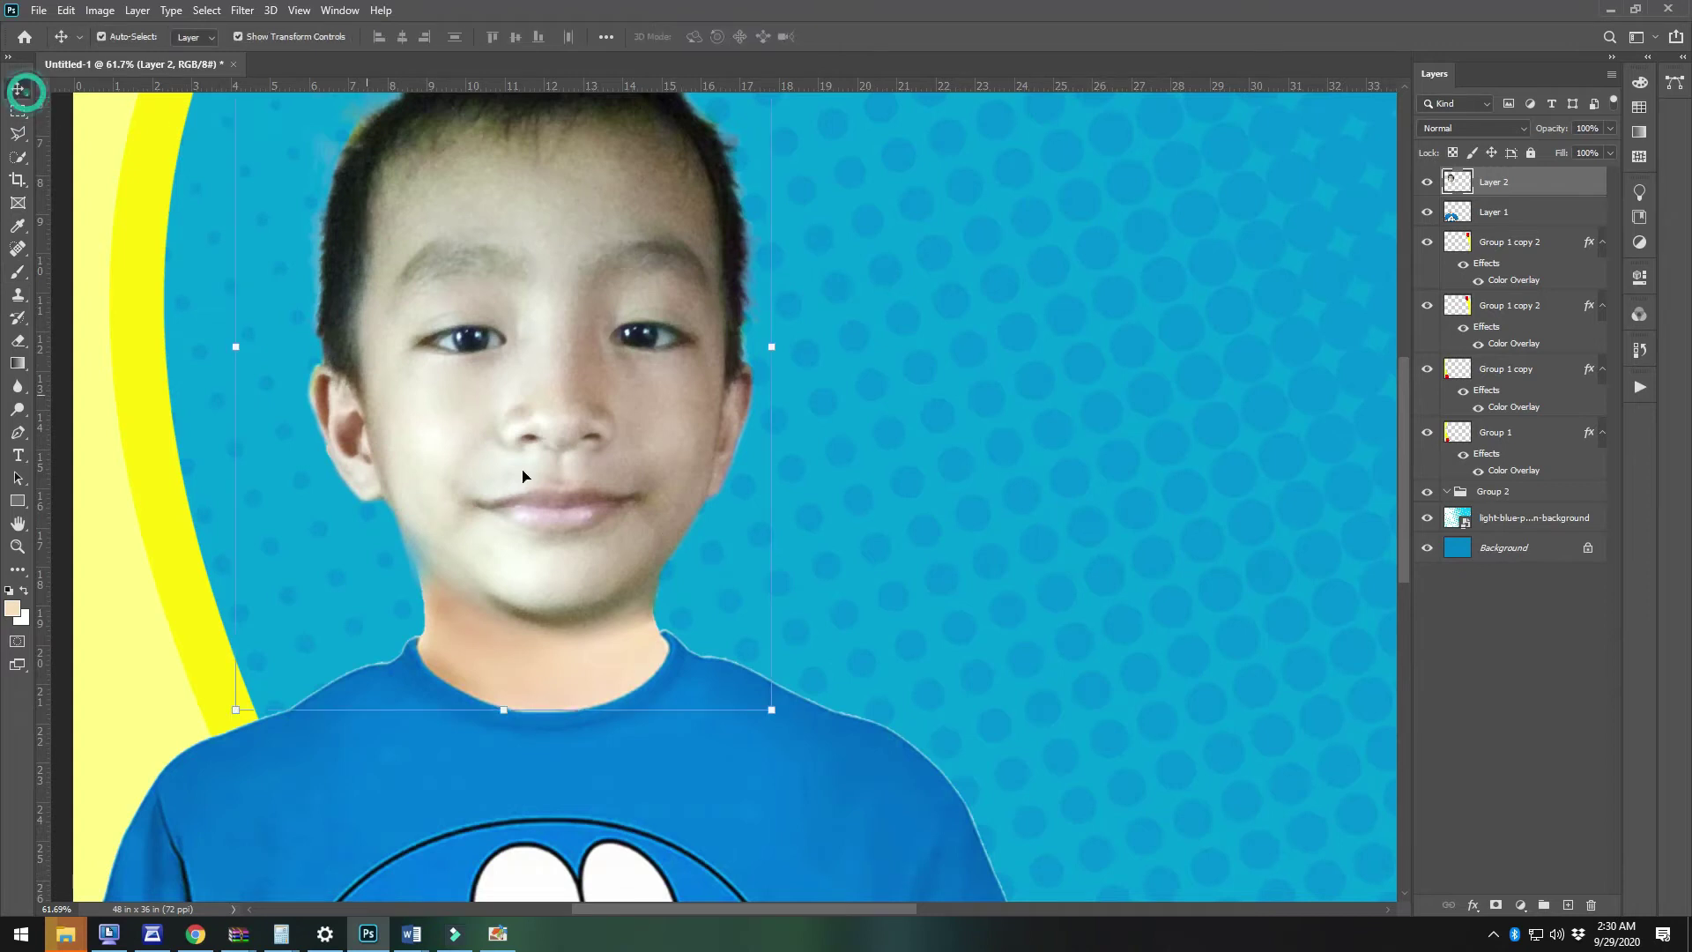
pyautogui.scroll(-3, 517, 535)
pyautogui.scroll(1, 590, 582)
pyautogui.click(933, 593)
pyautogui.moveTo(403, 418); pyautogui.dragTo(404, 423)
# Clone facial skin on the head layer over the middle and image-right part of the neck with a 125 px Clone Stamp
pyautogui.scroll(4, 489, 630)
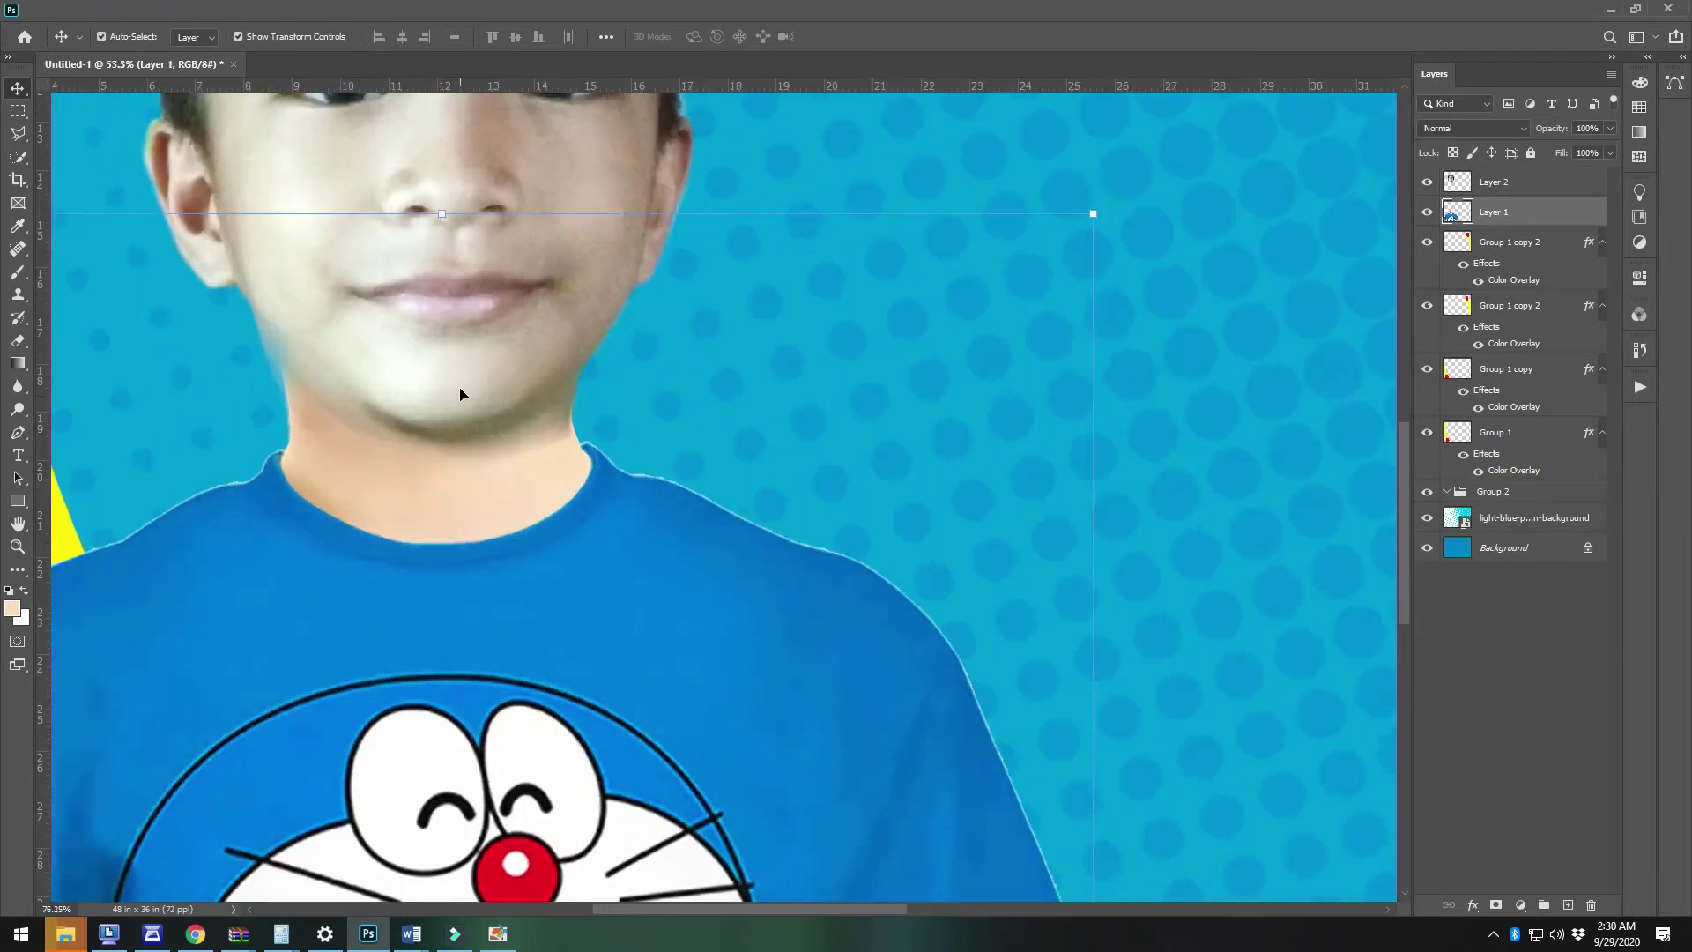
pyautogui.press('e')
pyautogui.scroll(1, 341, 535)
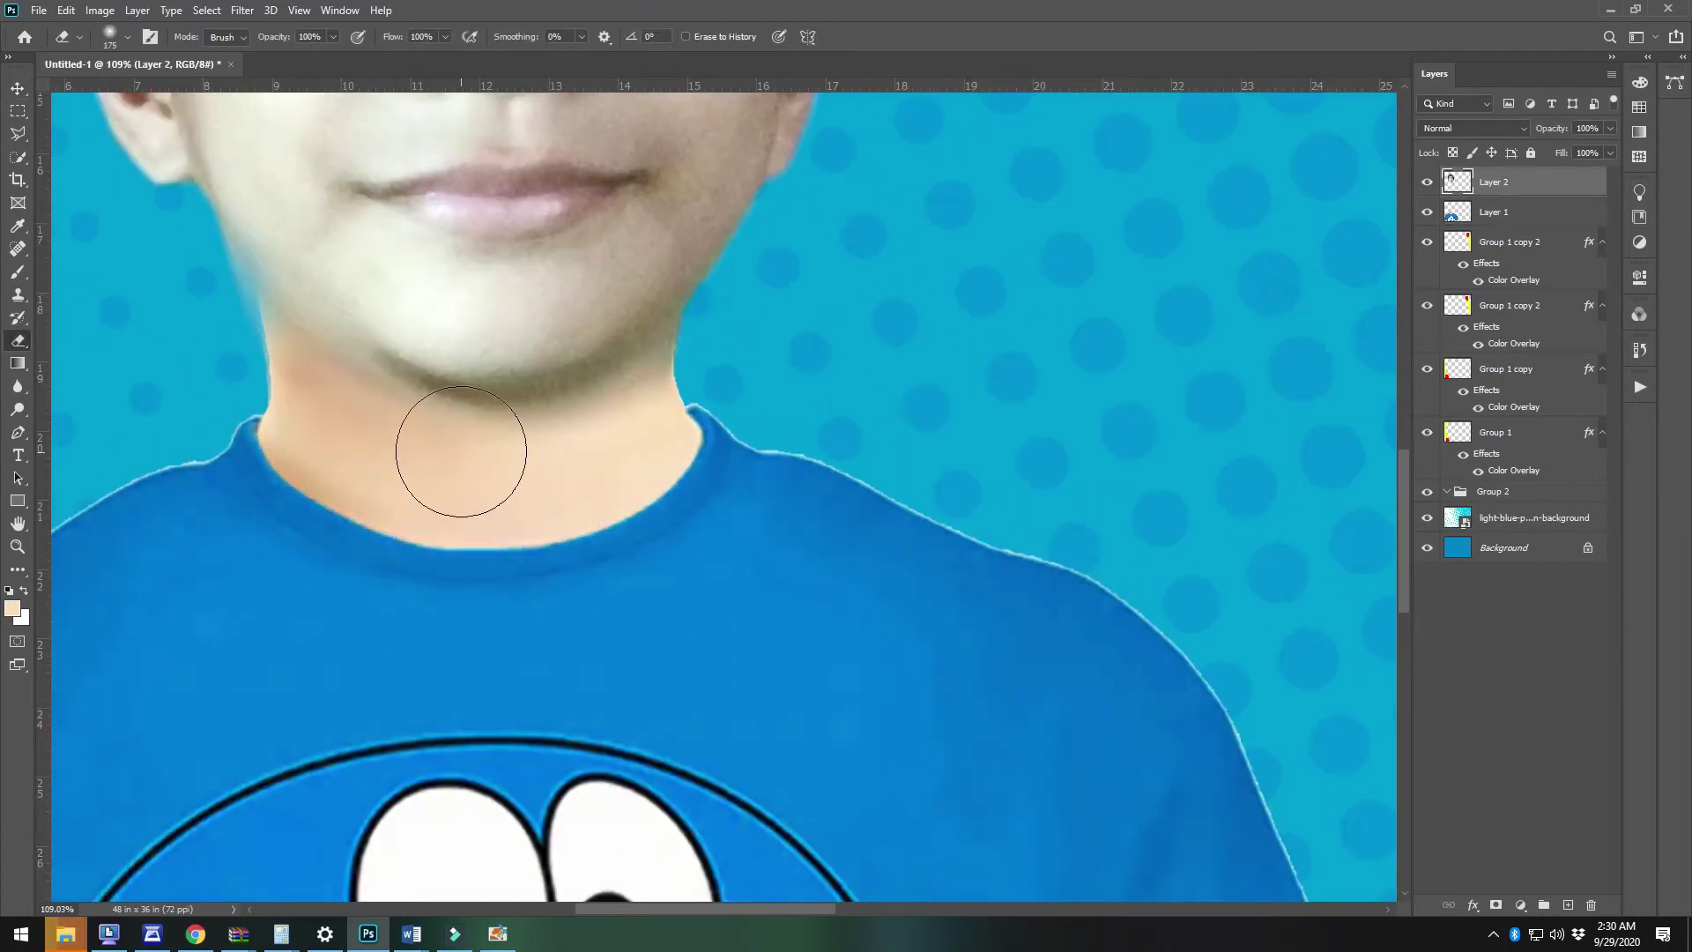
pyautogui.press('i')
pyautogui.scroll(3, 696, 273)
pyautogui.scroll(2, 644, 437)
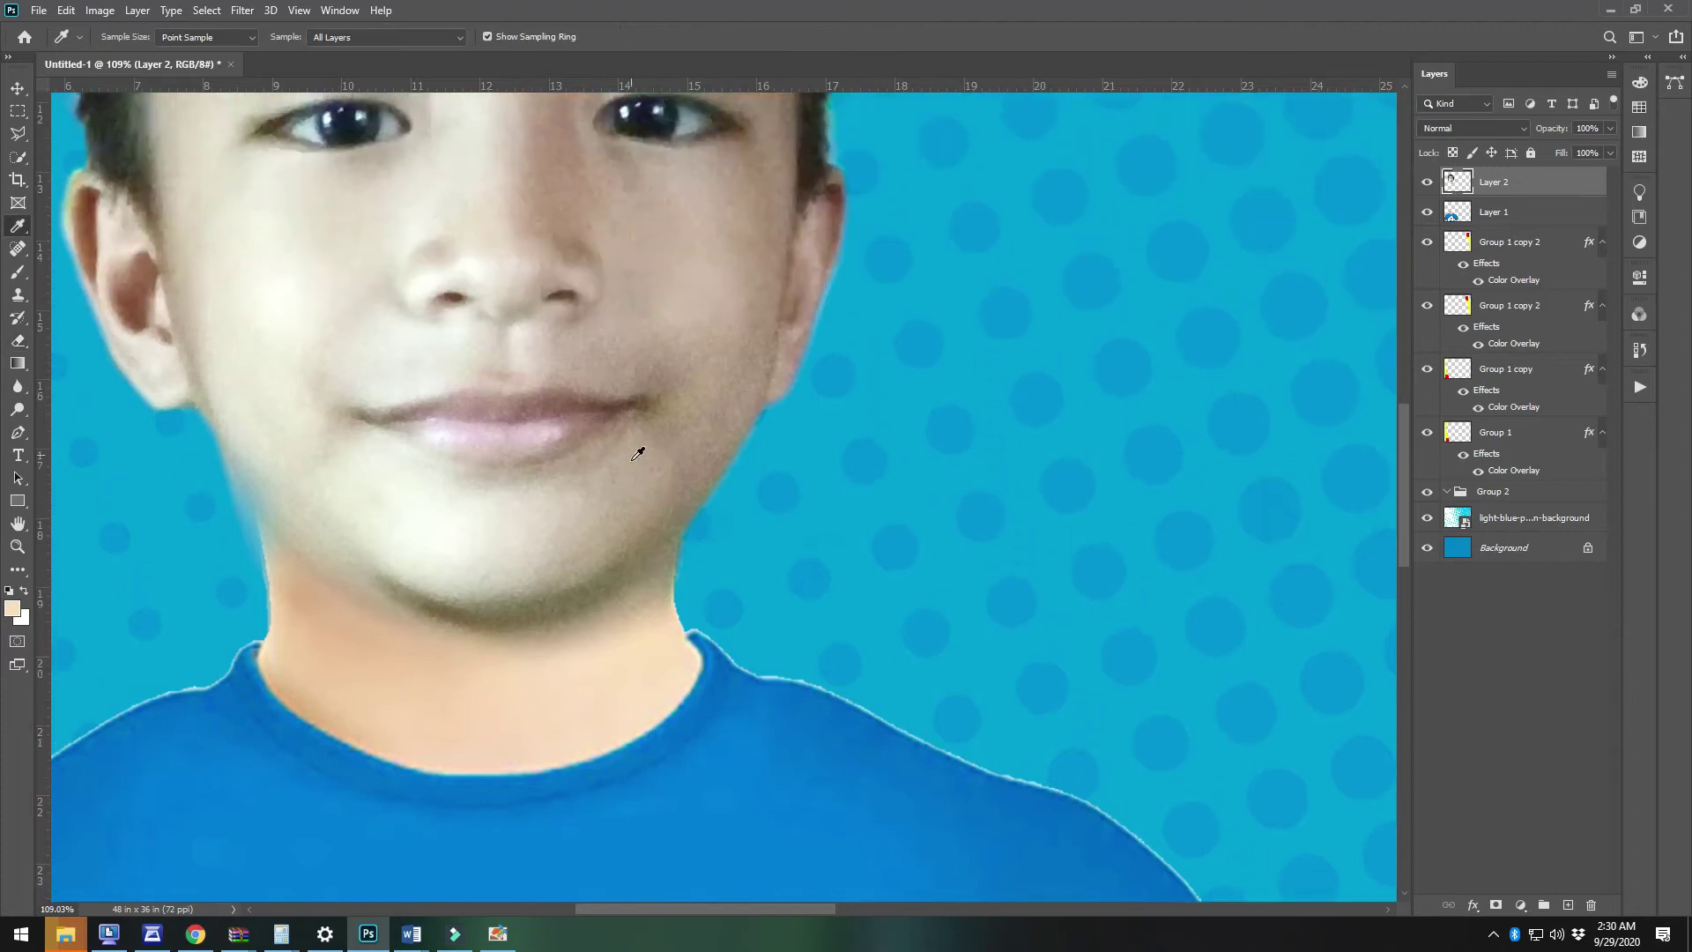
pyautogui.press('s')
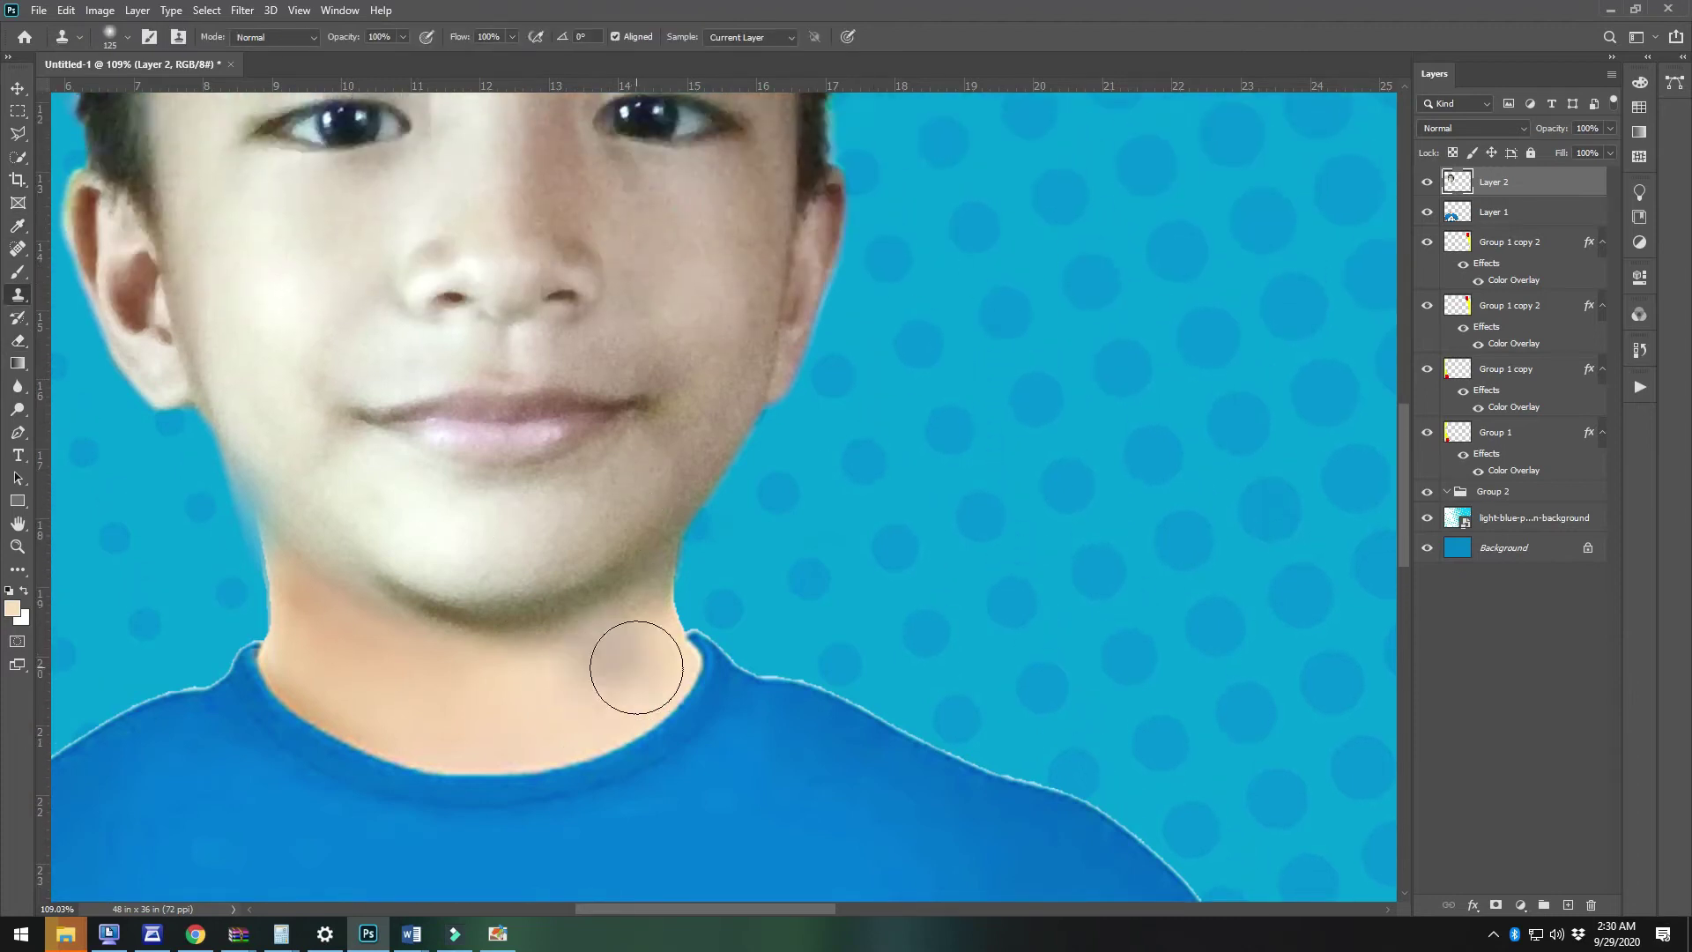
pyautogui.moveTo(567, 684)
pyautogui.mouseDown()
pyautogui.moveTo(627, 678)
pyautogui.moveTo(519, 692)
pyautogui.moveTo(468, 723)
pyautogui.moveTo(454, 682)
pyautogui.mouseUp()
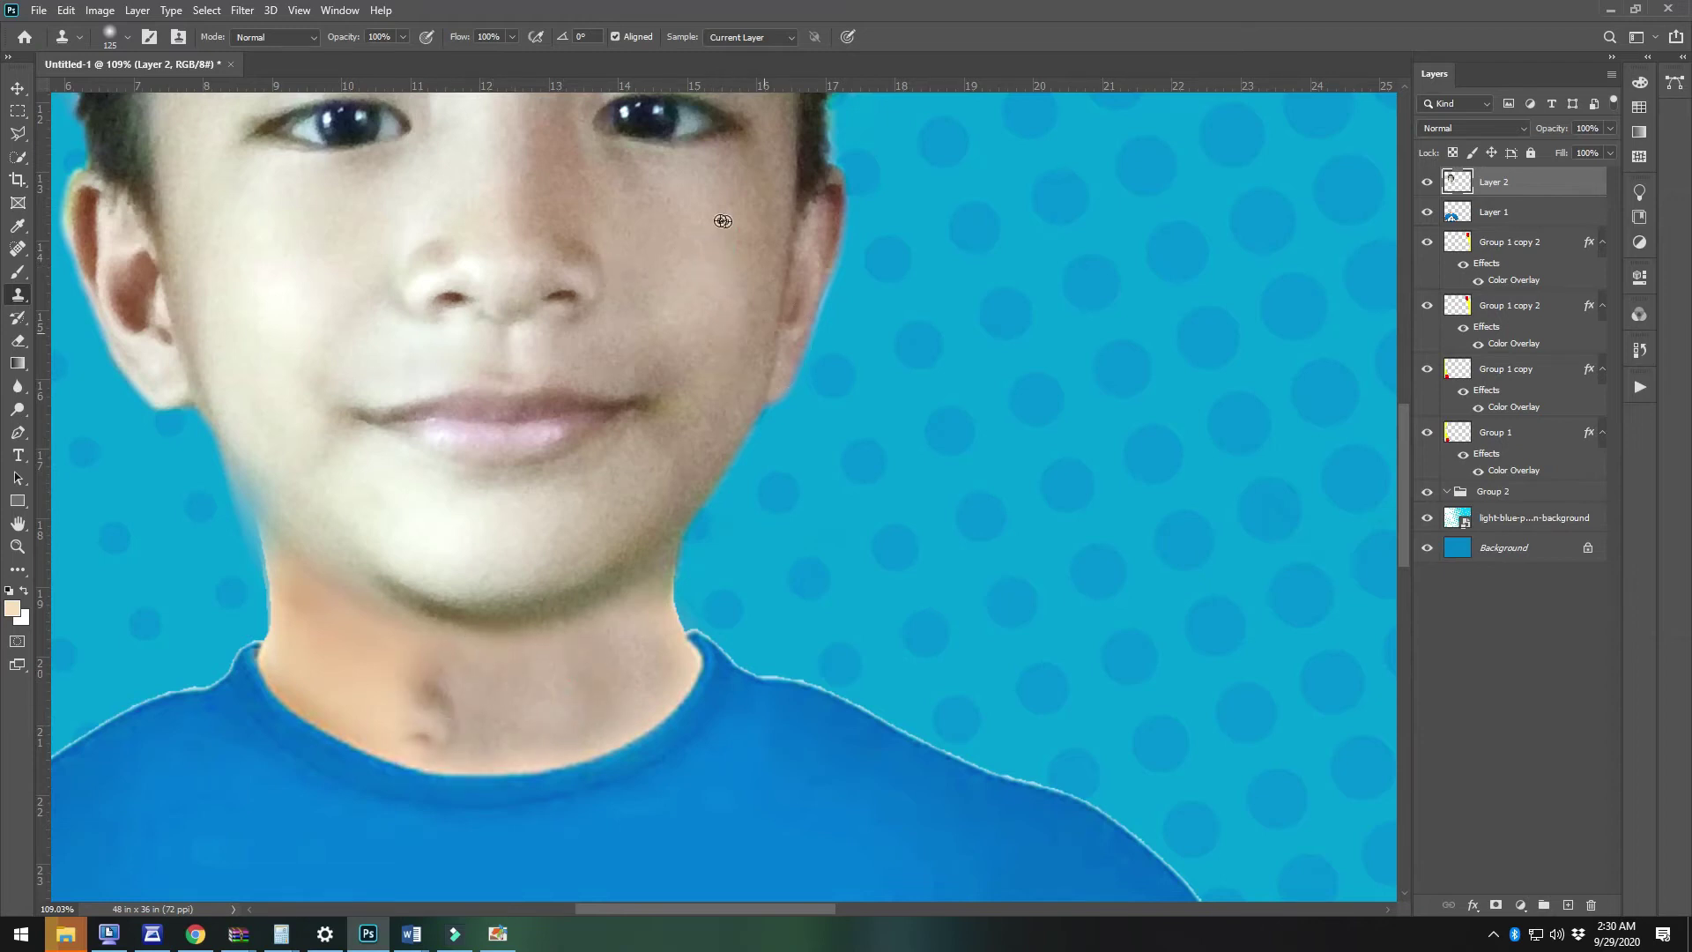
pyautogui.moveTo(607, 768)
pyautogui.mouseDown()
pyautogui.moveTo(503, 716)
pyautogui.moveTo(357, 700)
pyautogui.mouseUp()
# Resample skin from the cheek and clone it over the remaining image-left side of the neck
pyautogui.keyDown('alt'); pyautogui.click(676, 240); pyautogui.keyUp('alt')
pyautogui.moveTo(446, 750)
pyautogui.mouseDown()
pyautogui.moveTo(307, 684)
pyautogui.moveTo(378, 661)
pyautogui.moveTo(279, 623)
pyautogui.moveTo(356, 706)
pyautogui.moveTo(550, 711)
pyautogui.moveTo(494, 699)
pyautogui.moveTo(441, 728)
pyautogui.moveTo(409, 714)
pyautogui.mouseUp()
pyautogui.keyDown('alt'); pyautogui.click(683, 263); pyautogui.keyUp('alt')
pyautogui.keyDown('alt'); pyautogui.click(710, 258); pyautogui.keyUp('alt')
pyautogui.moveTo(275, 669); pyautogui.dragTo(264, 697)
# Erase the cloned skin that spills onto the blue backdrop beside the neck and over the T-shirt collar
pyautogui.press('e')
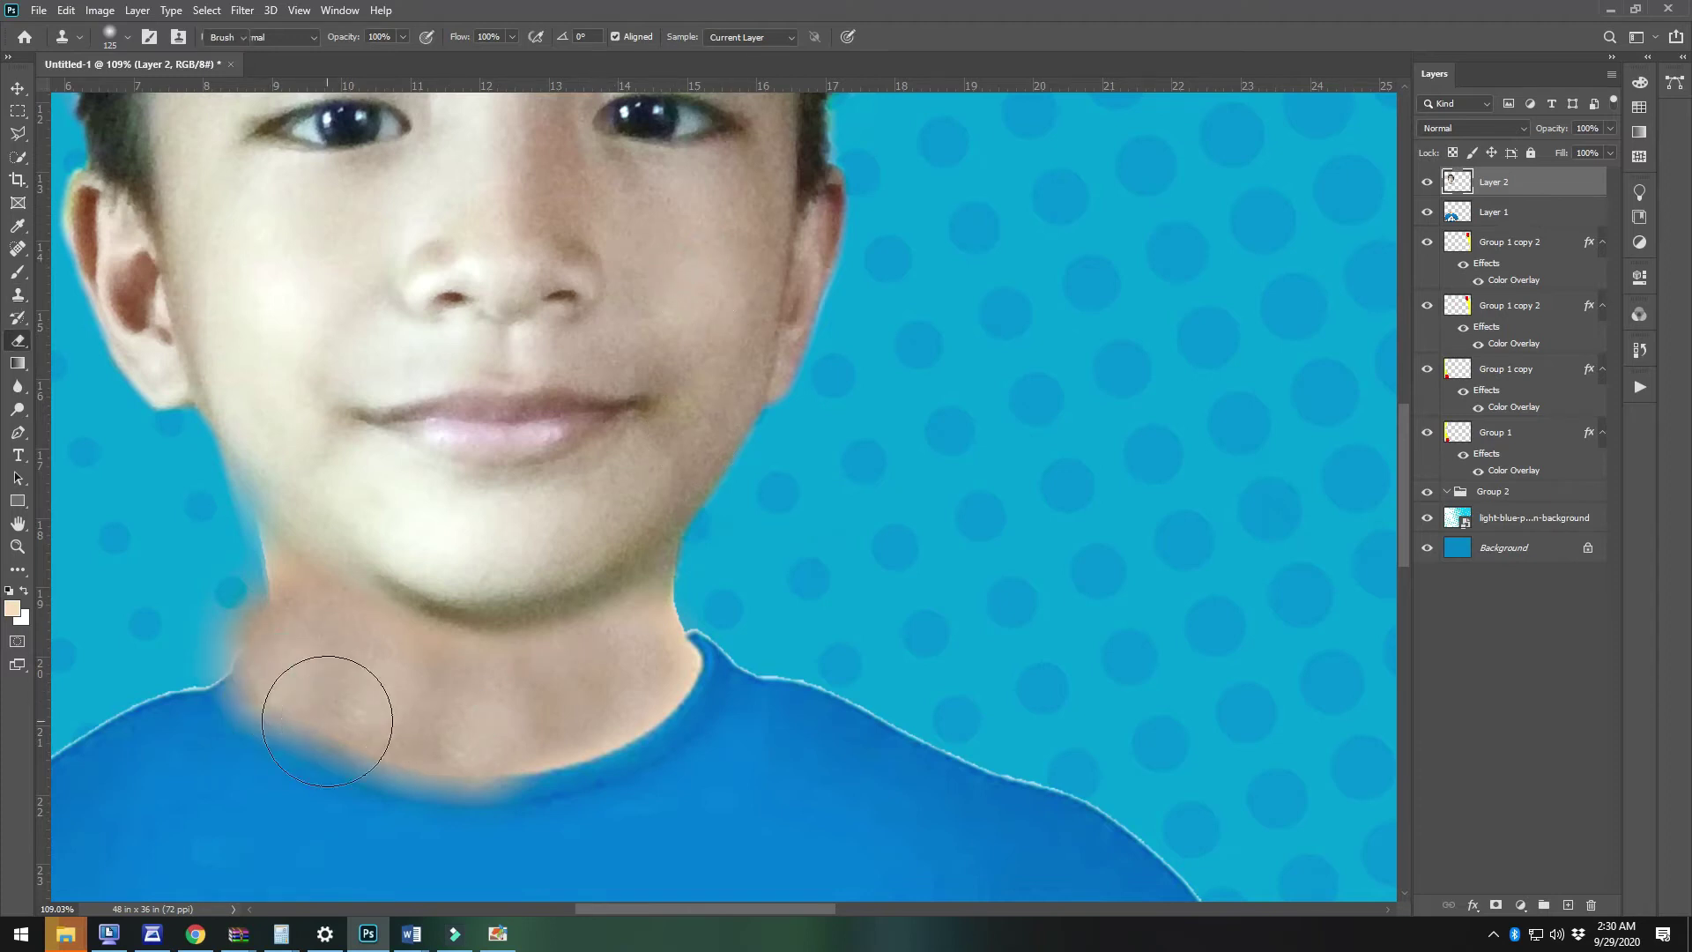
pyautogui.moveTo(186, 598)
pyautogui.mouseDown()
pyautogui.moveTo(193, 722)
pyautogui.moveTo(183, 645)
pyautogui.mouseUp()
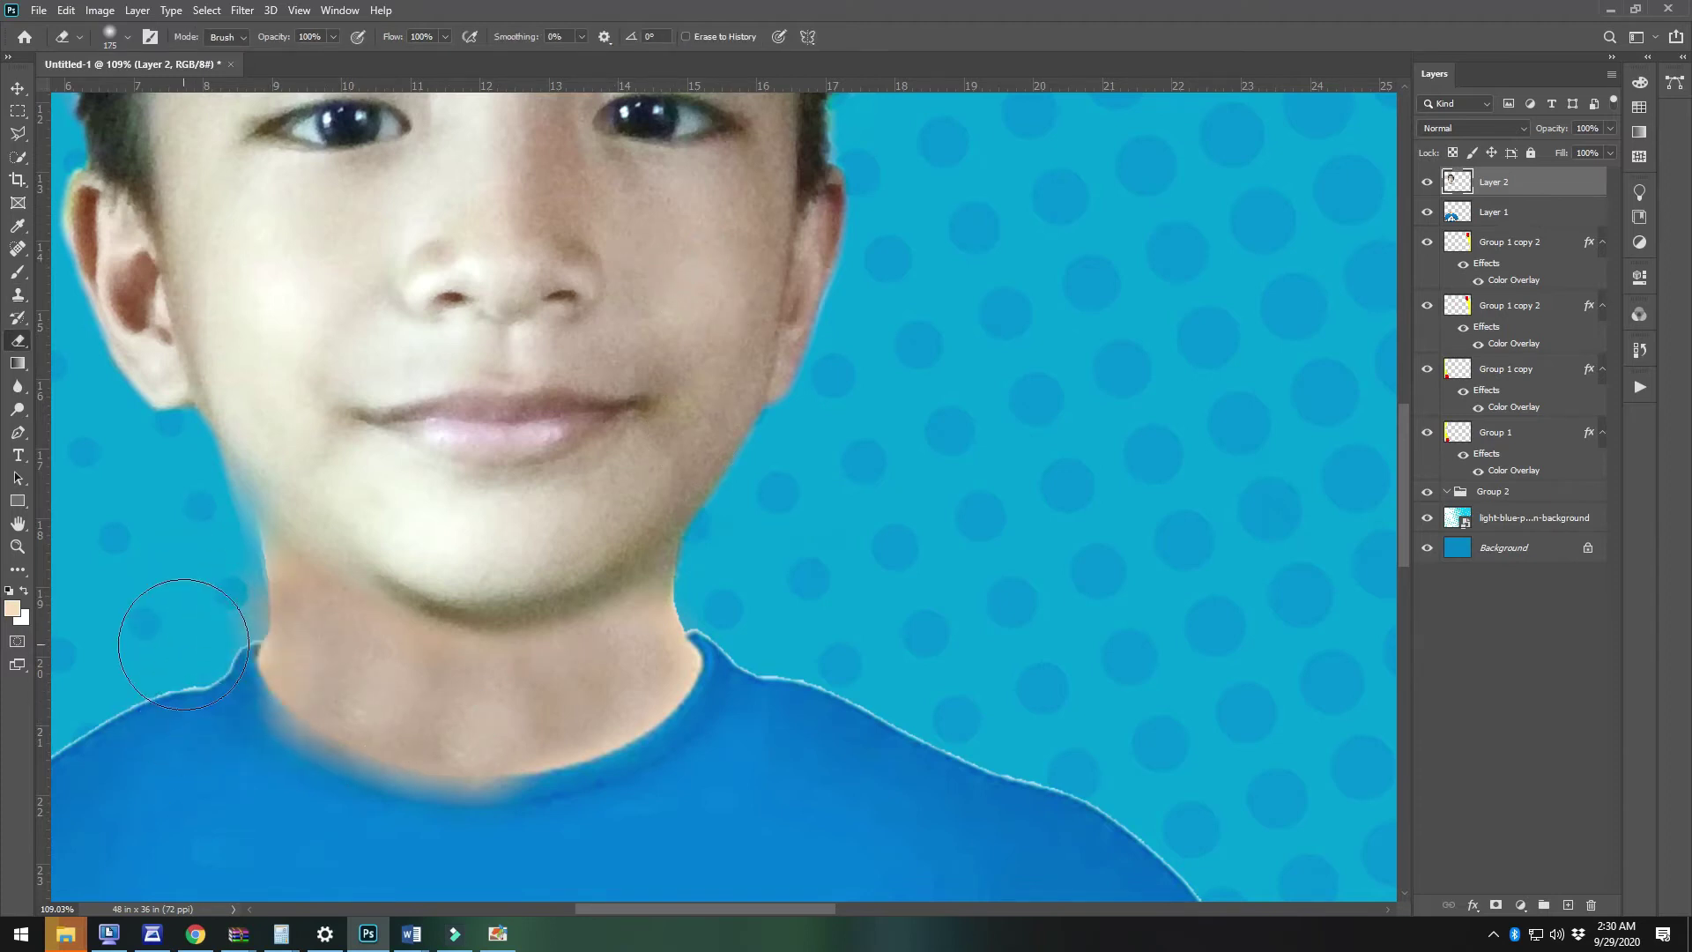
pyautogui.moveTo(253, 704)
pyautogui.mouseDown()
pyautogui.moveTo(458, 780)
pyautogui.moveTo(488, 832)
pyautogui.mouseUp()
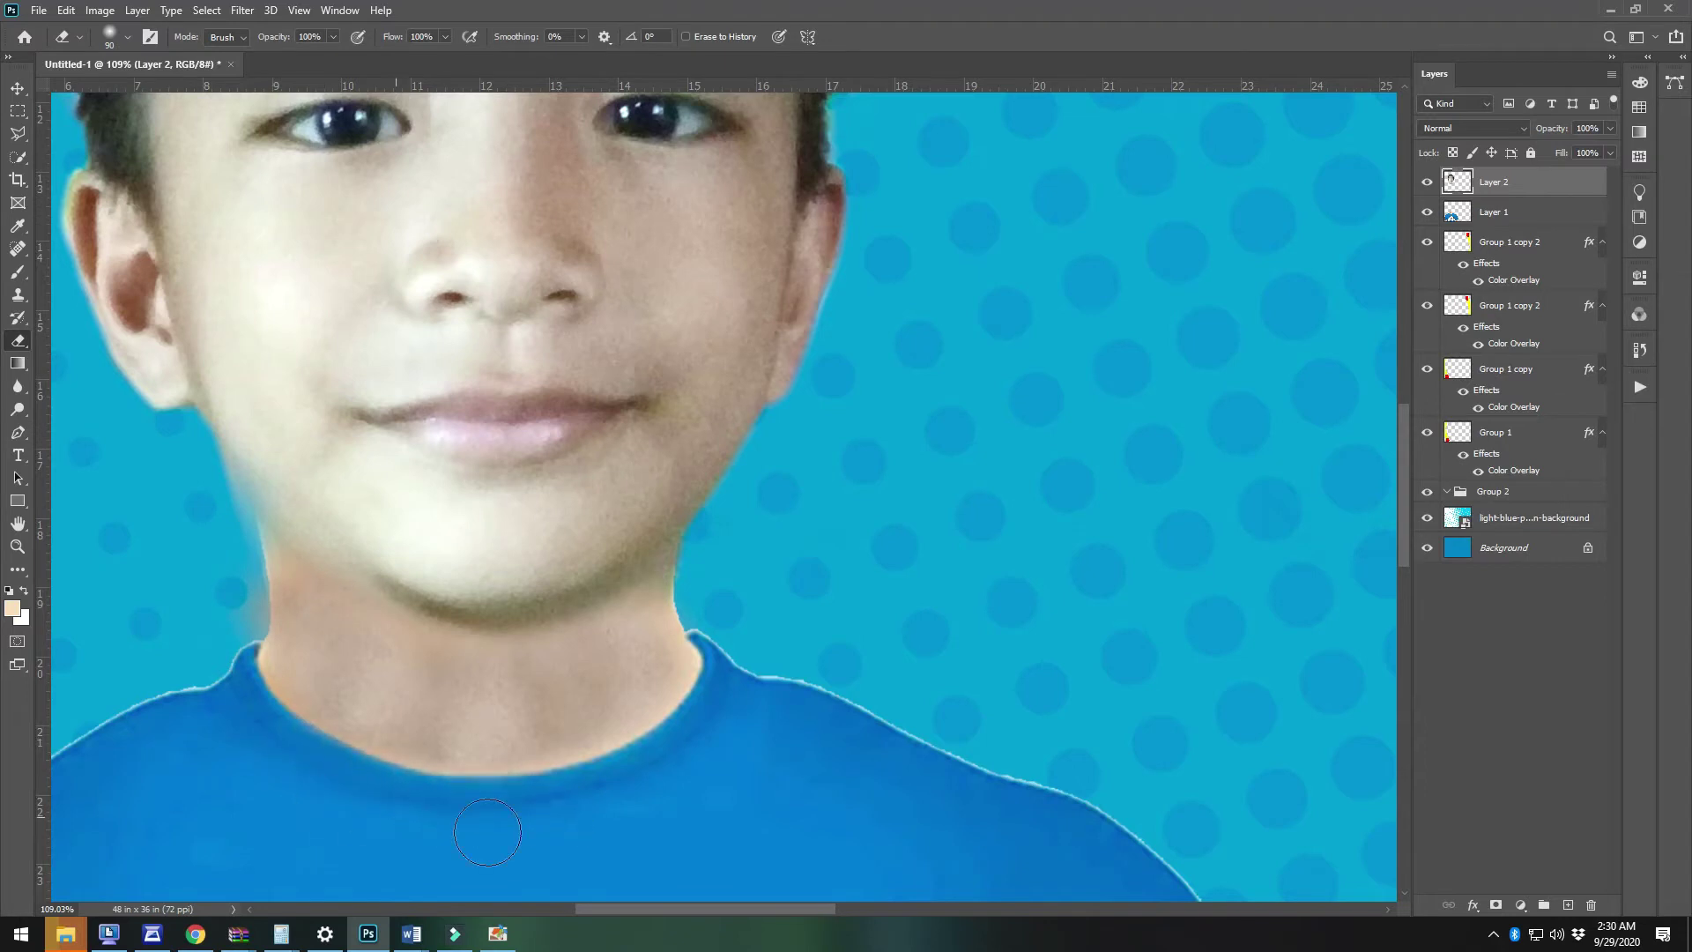
pyautogui.click(16, 87)
pyautogui.scroll(-5, 347, 559)
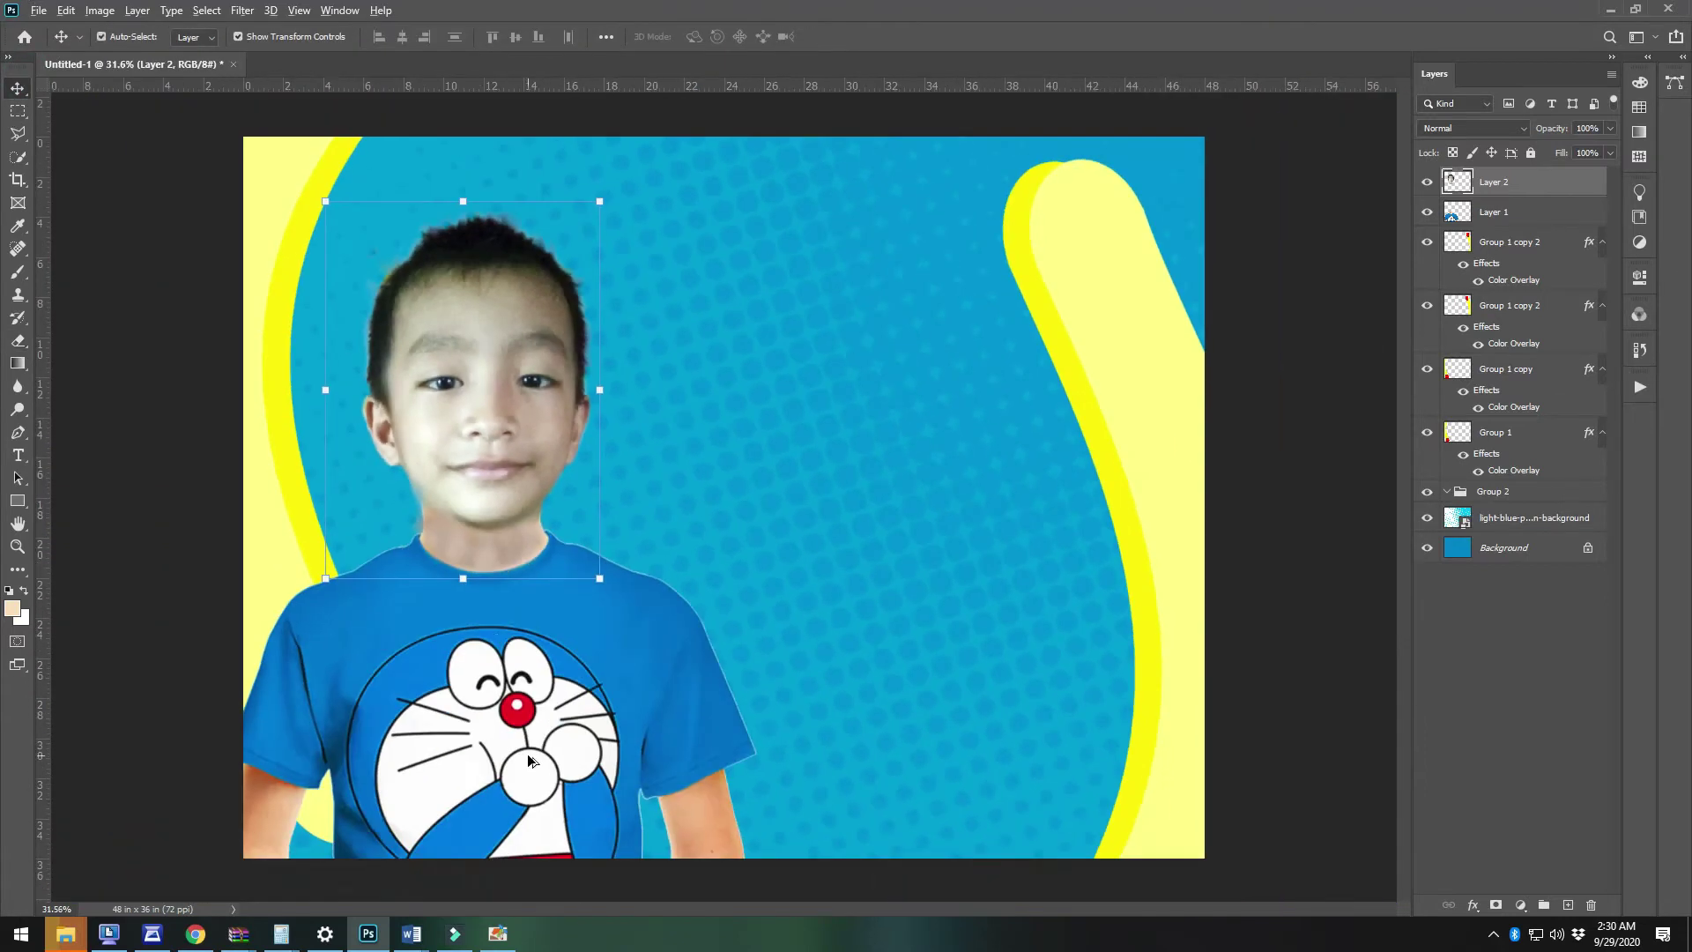
# Paint a sampled neck tone on the head layer's neck at 8% brush opacity, inside a selection of that layer's outline, then deselect
pyautogui.click(884, 678)
pyautogui.scroll(5, 370, 673)
pyautogui.press('i')
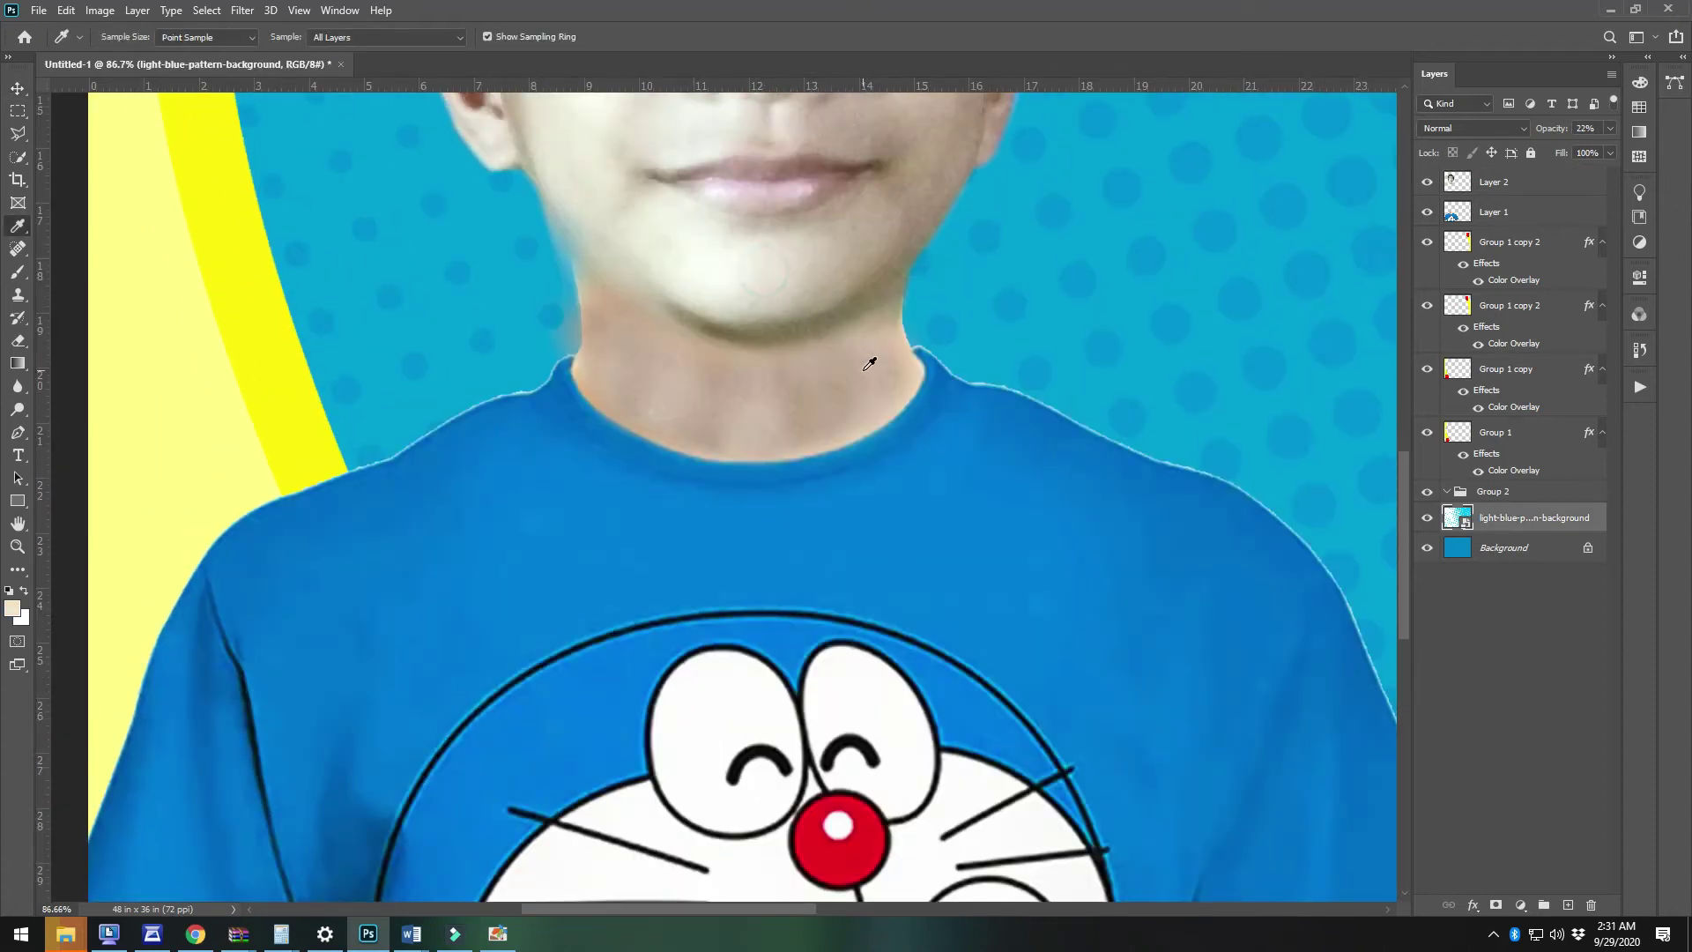
pyautogui.click(865, 369)
pyautogui.scroll(1, 833, 432)
pyautogui.press('b')
pyautogui.keyDown('ctrl'); pyautogui.click(1458, 185); pyautogui.keyUp('ctrl')
pyautogui.click(1579, 185)
pyautogui.click(405, 37)
pyautogui.moveTo(404, 56); pyautogui.dragTo(379, 56)
pyautogui.moveTo(908, 384)
pyautogui.mouseDown()
pyautogui.moveTo(747, 462)
pyautogui.moveTo(744, 427)
pyautogui.mouseUp()
pyautogui.moveTo(578, 402)
pyautogui.mouseDown()
pyautogui.moveTo(704, 406)
pyautogui.moveTo(751, 468)
pyautogui.mouseUp()
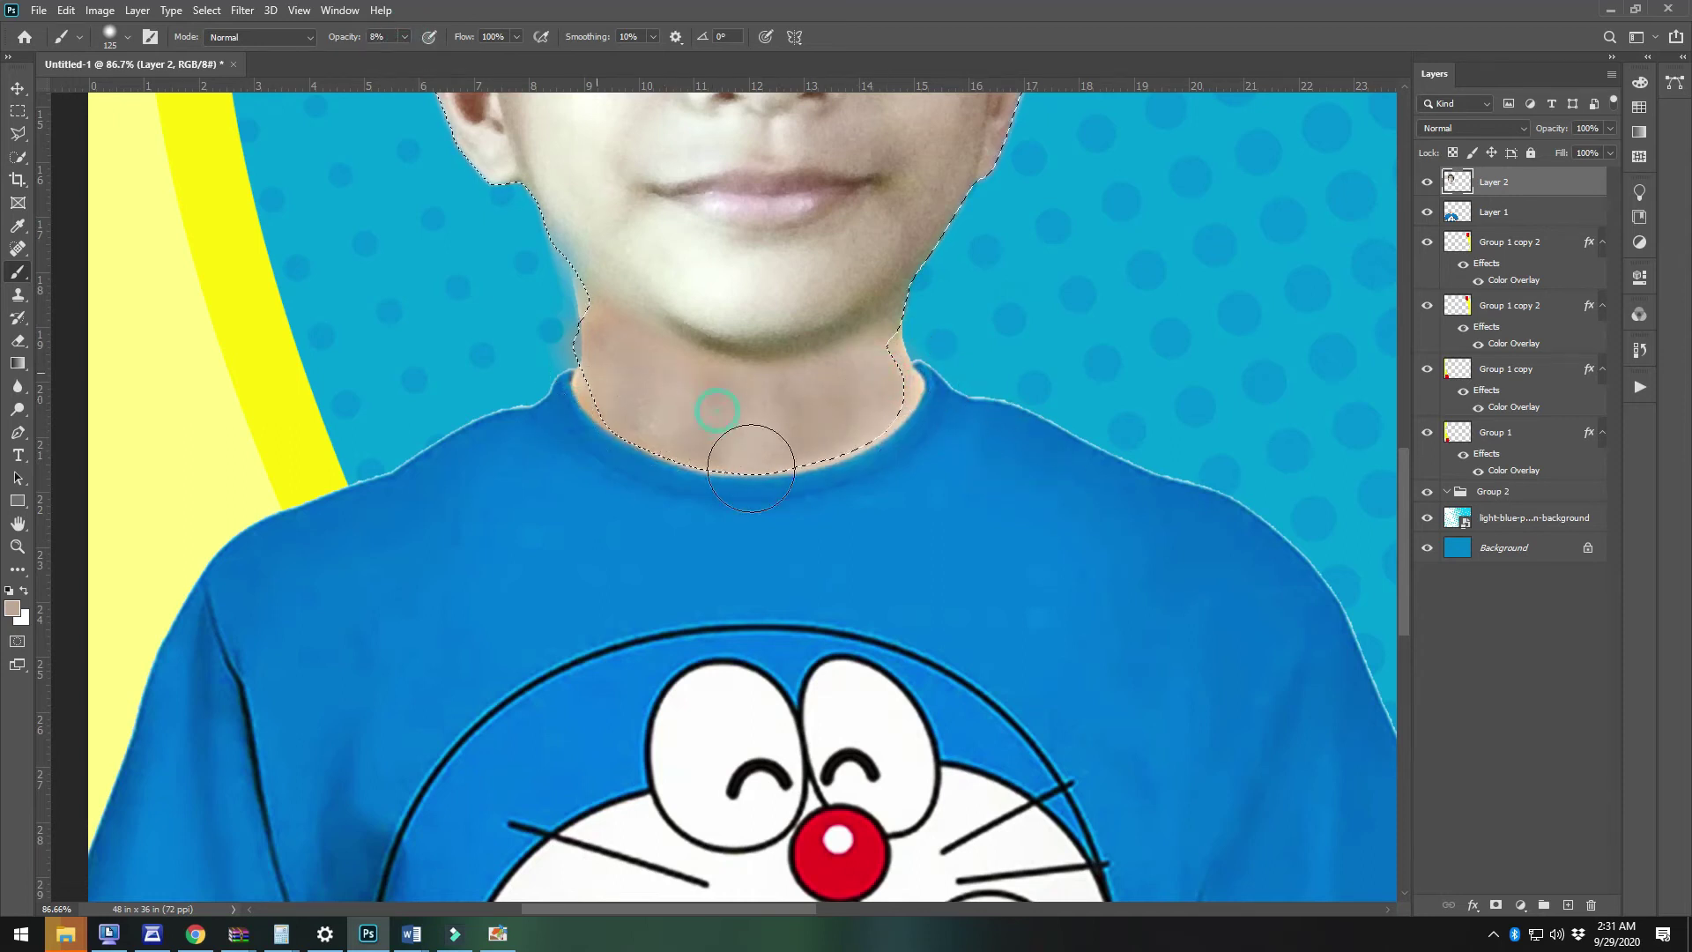
pyautogui.click(17, 110)
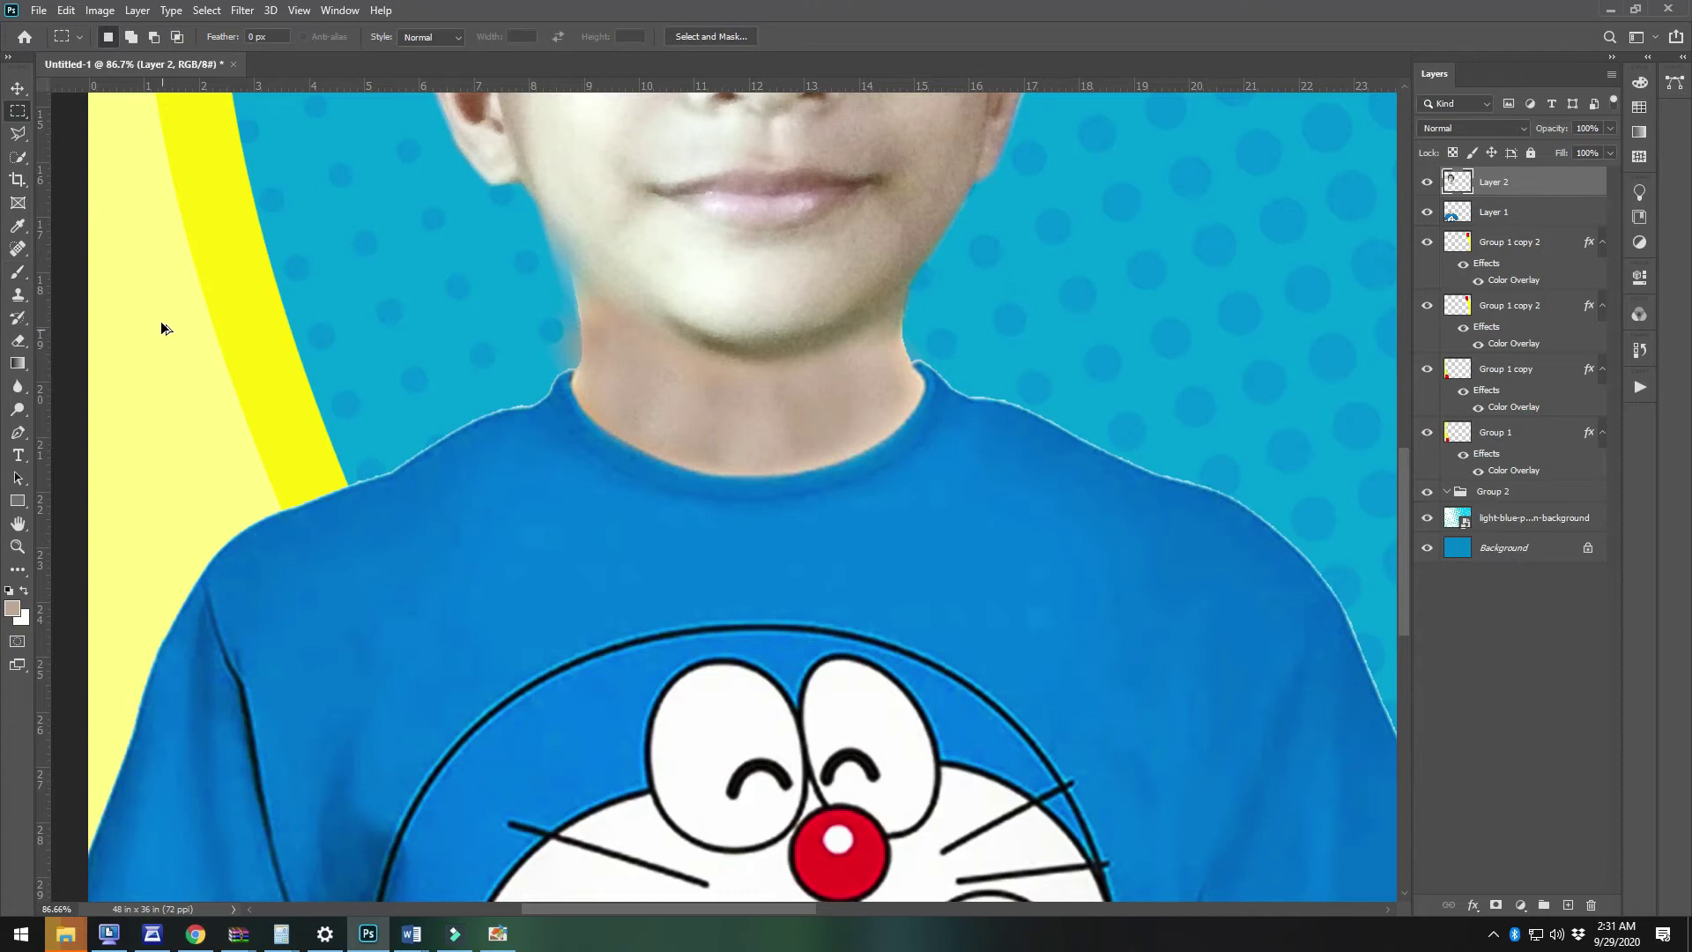
# Group the head and T-shirt layers and merge them into a single layer
pyautogui.scroll(-5, 172, 309)
pyautogui.scroll(1, 86, 221)
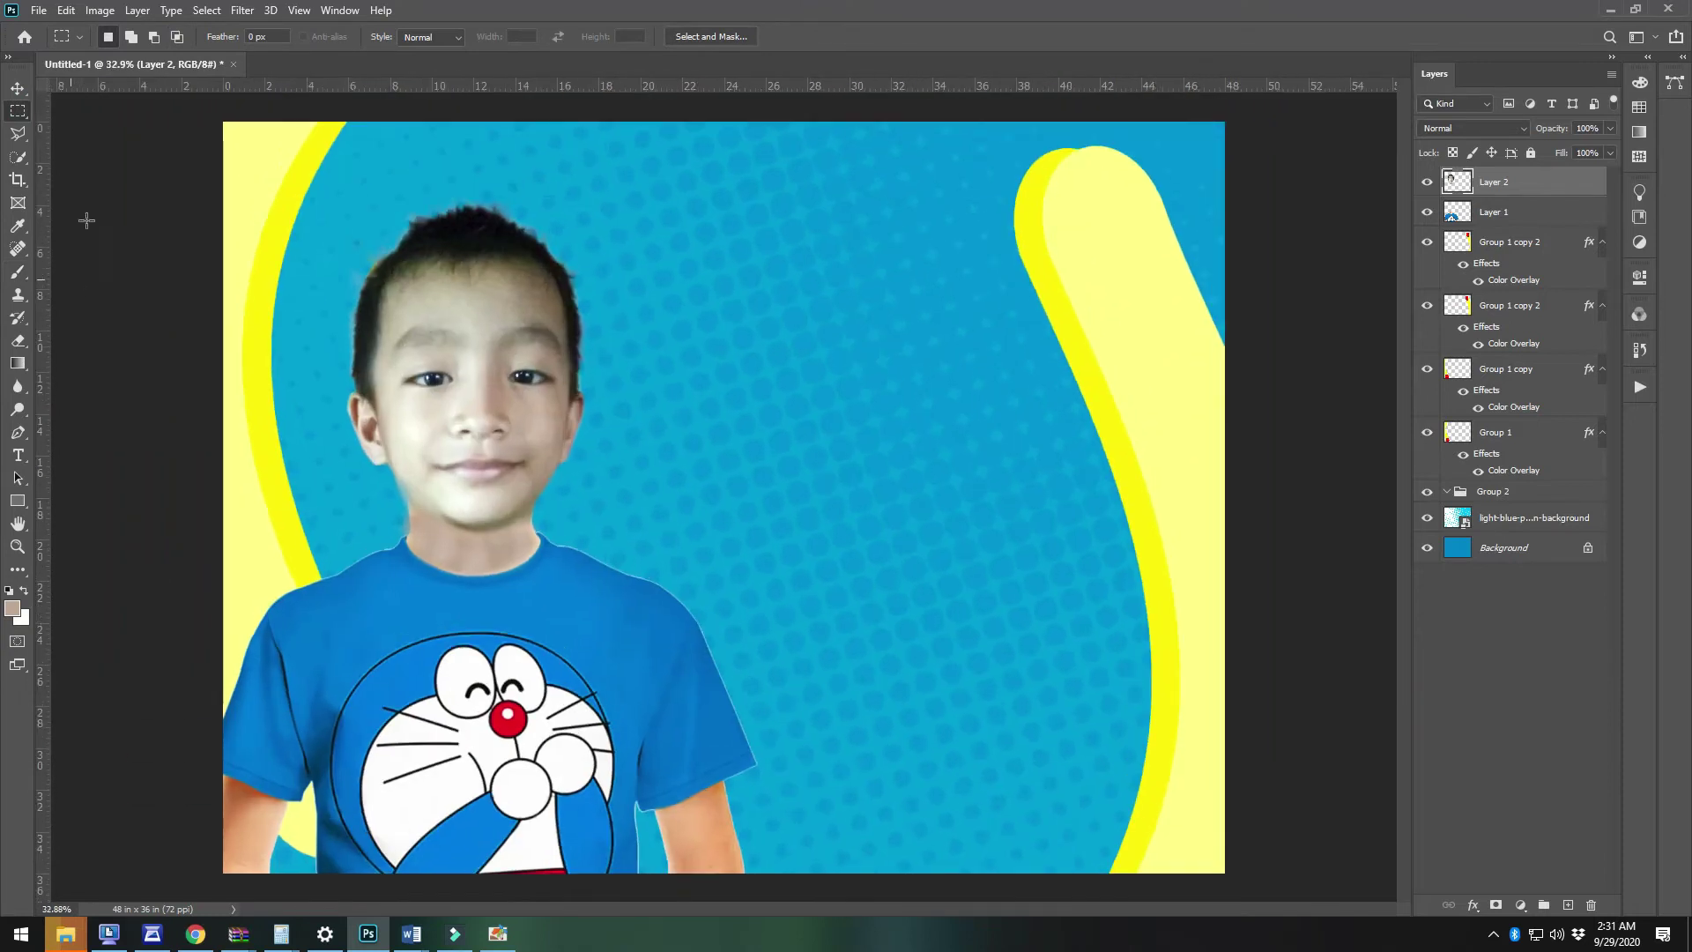
pyautogui.click(17, 87)
pyautogui.keyDown('shift'); pyautogui.click(508, 753); pyautogui.keyUp('shift')
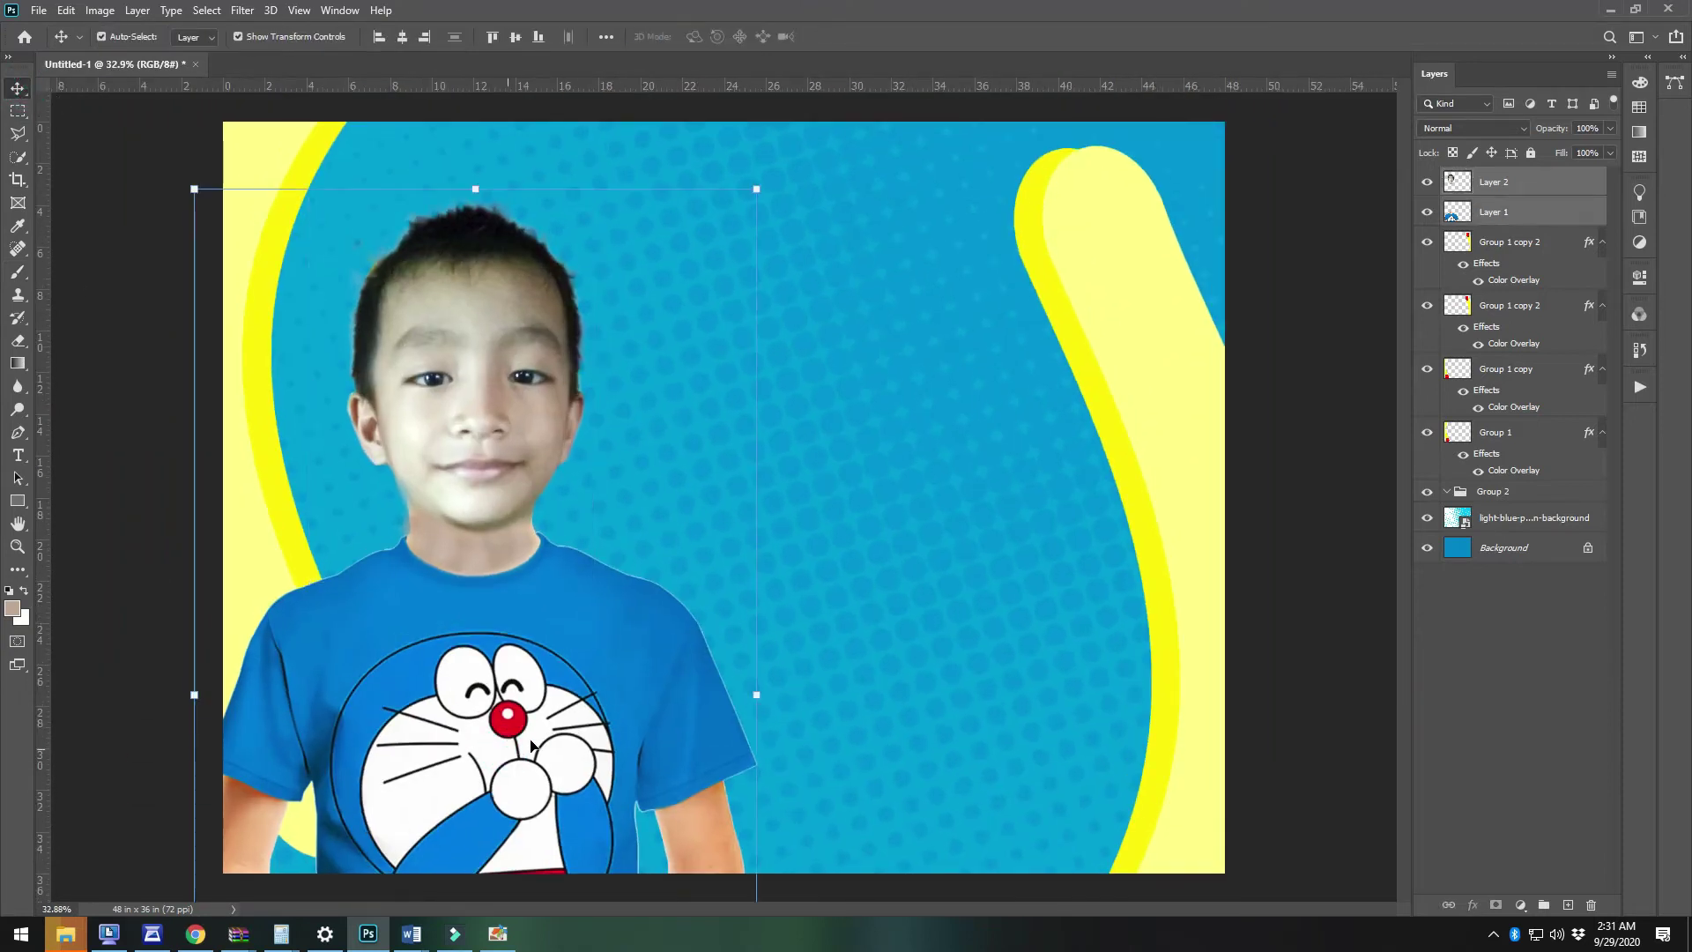
pyautogui.click(1492, 180)
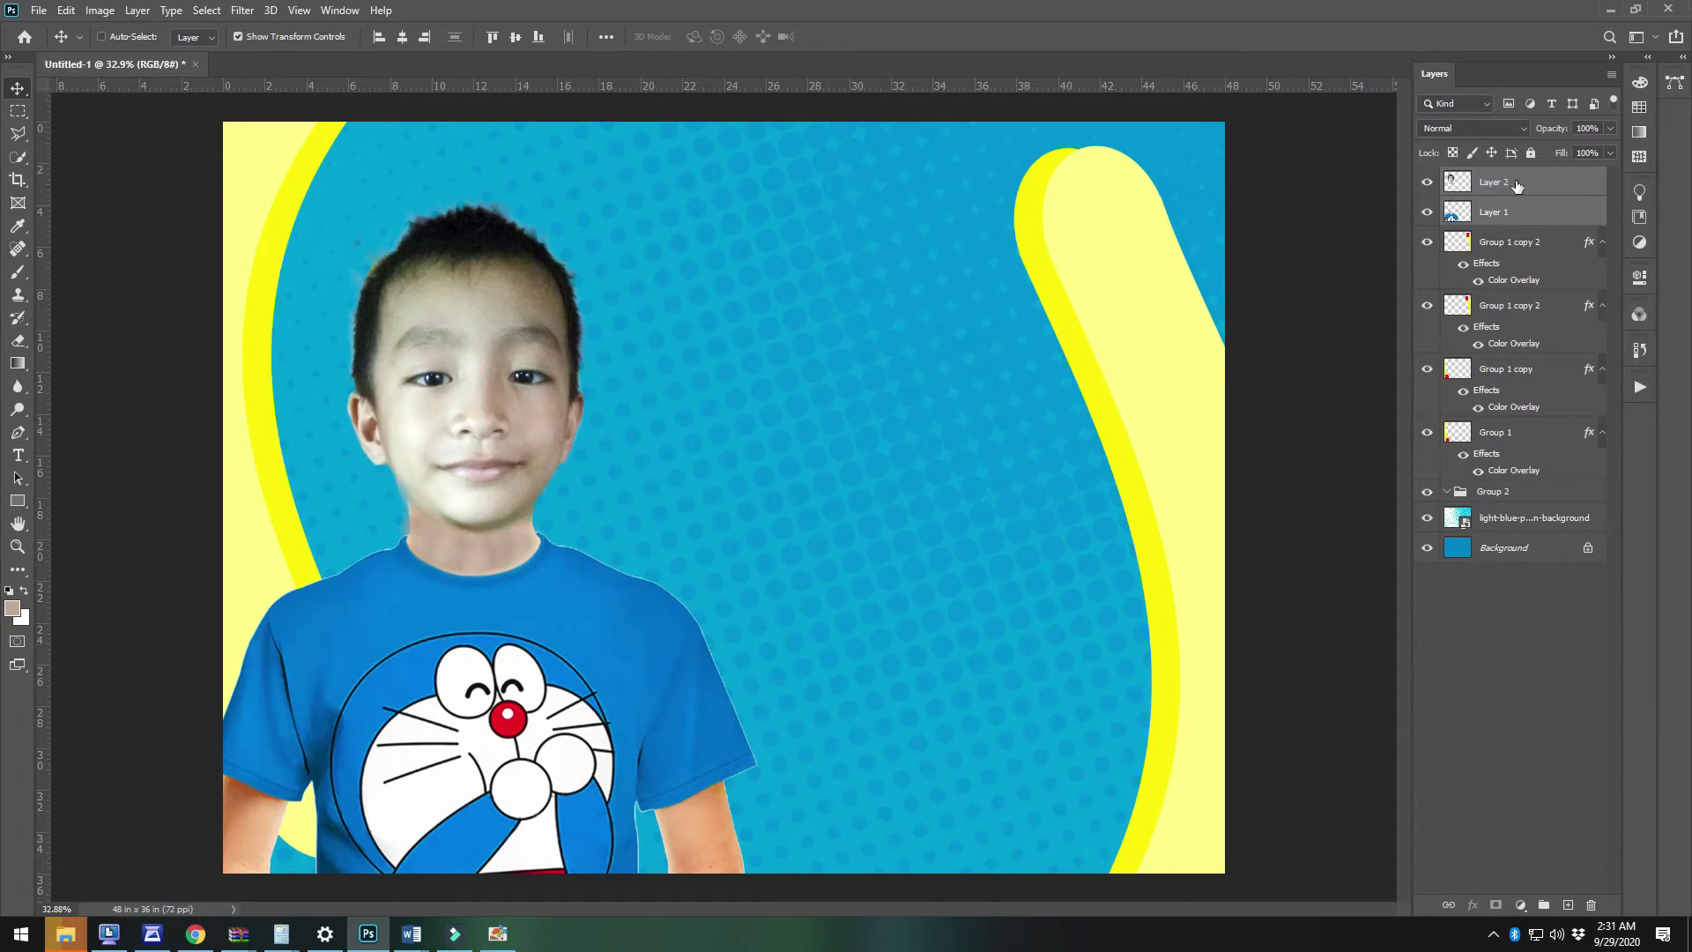
pyautogui.rightClick(1516, 181)
pyautogui.click(1567, 742)
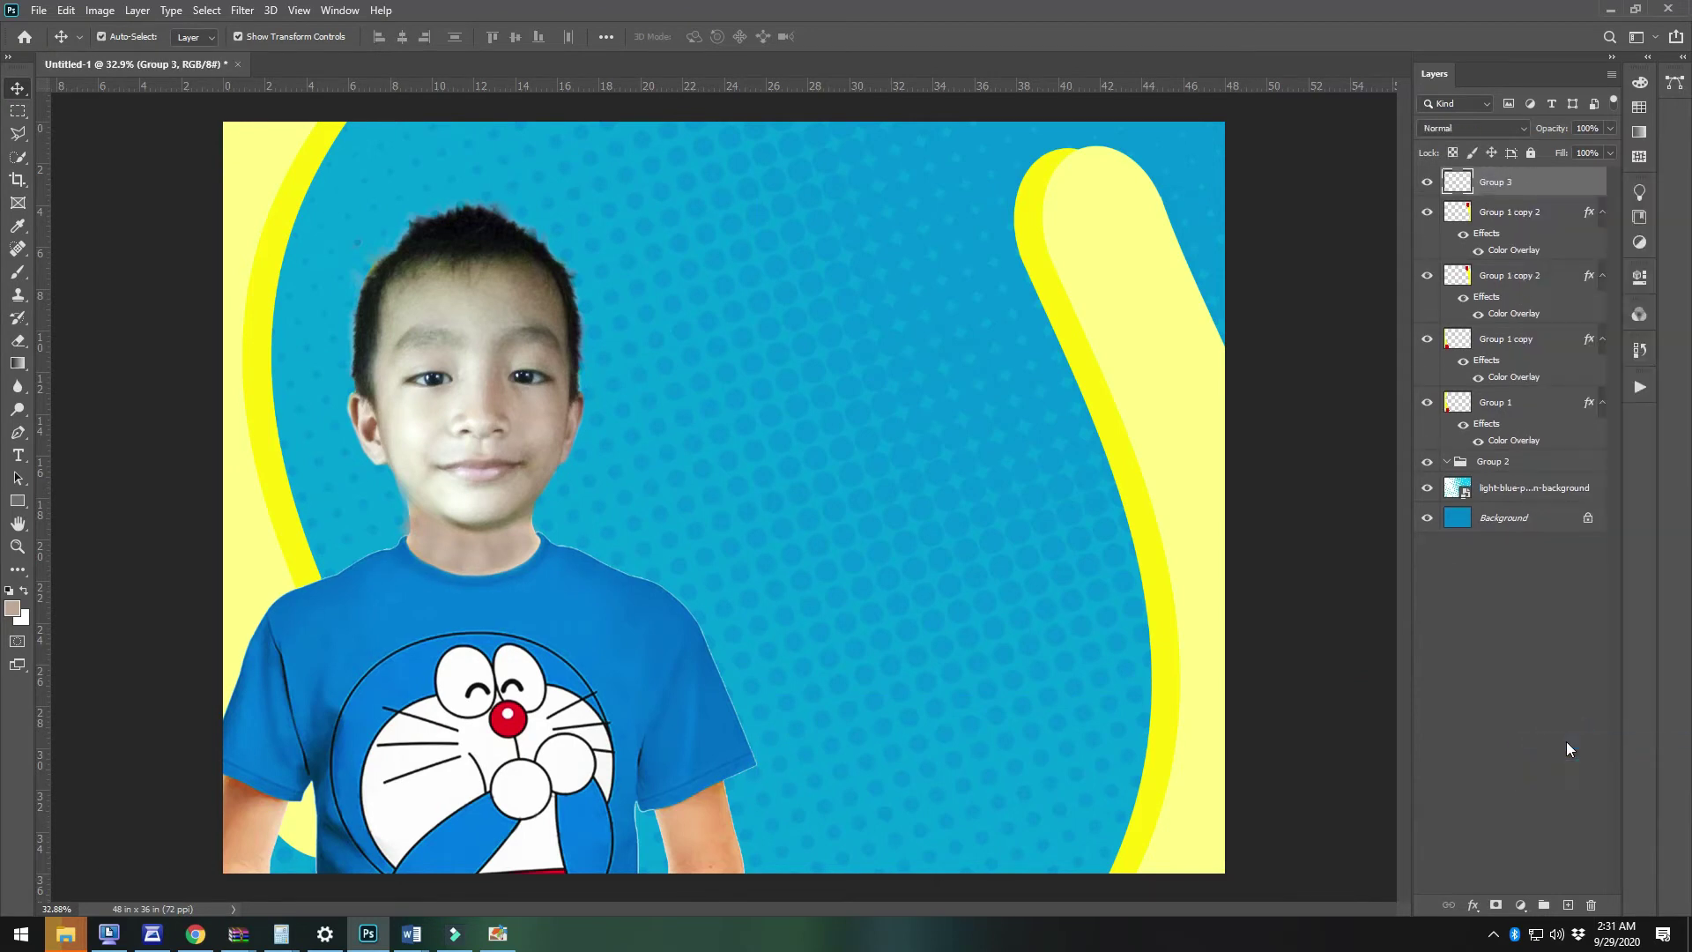
# Enlarge the merged figure to about 110% and reposition it against the banner's left side
pyautogui.moveTo(584, 761); pyautogui.dragTo(554, 795)
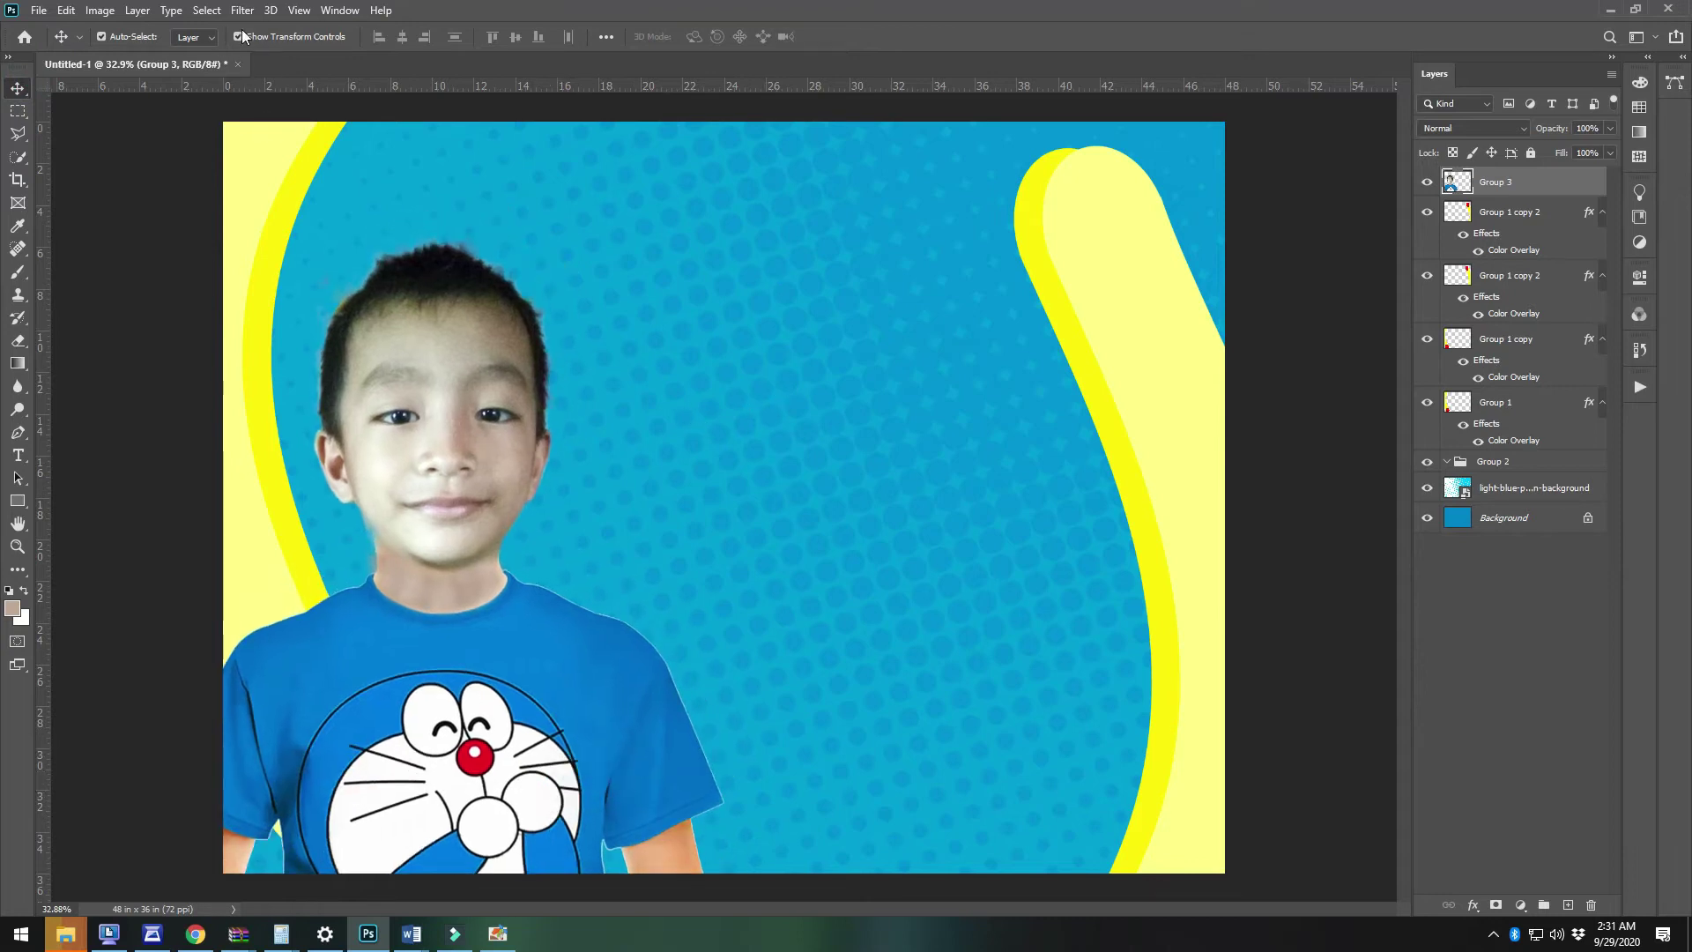
pyautogui.press('ctrl')
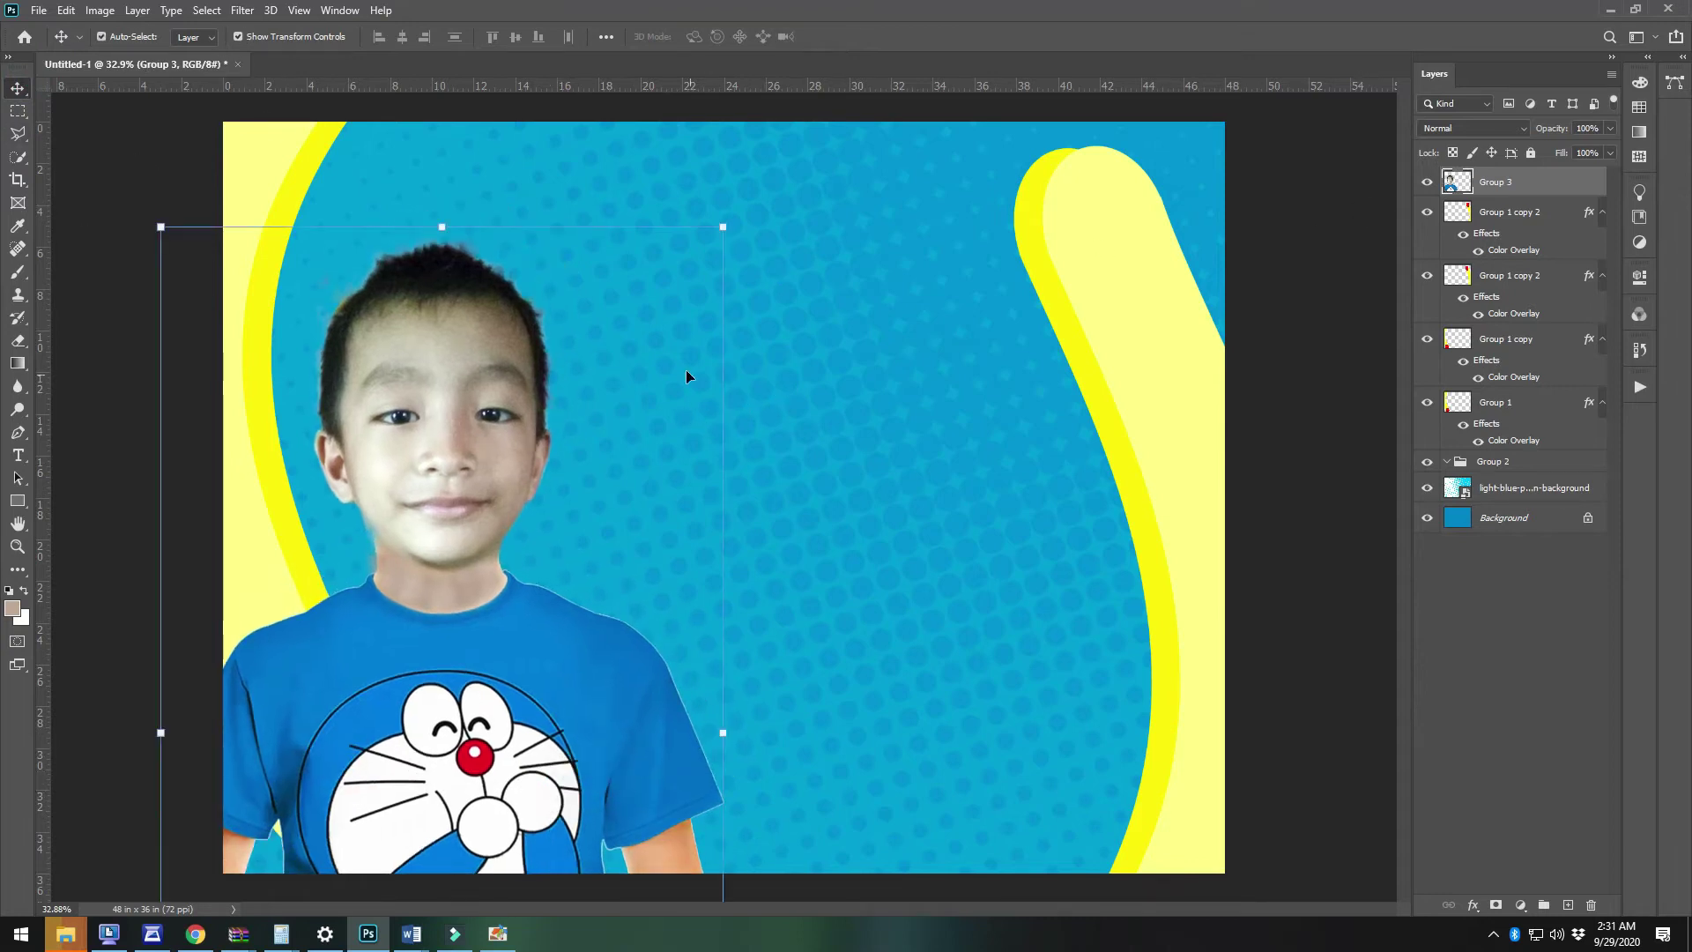
pyautogui.moveTo(728, 228); pyautogui.dragTo(754, 174)
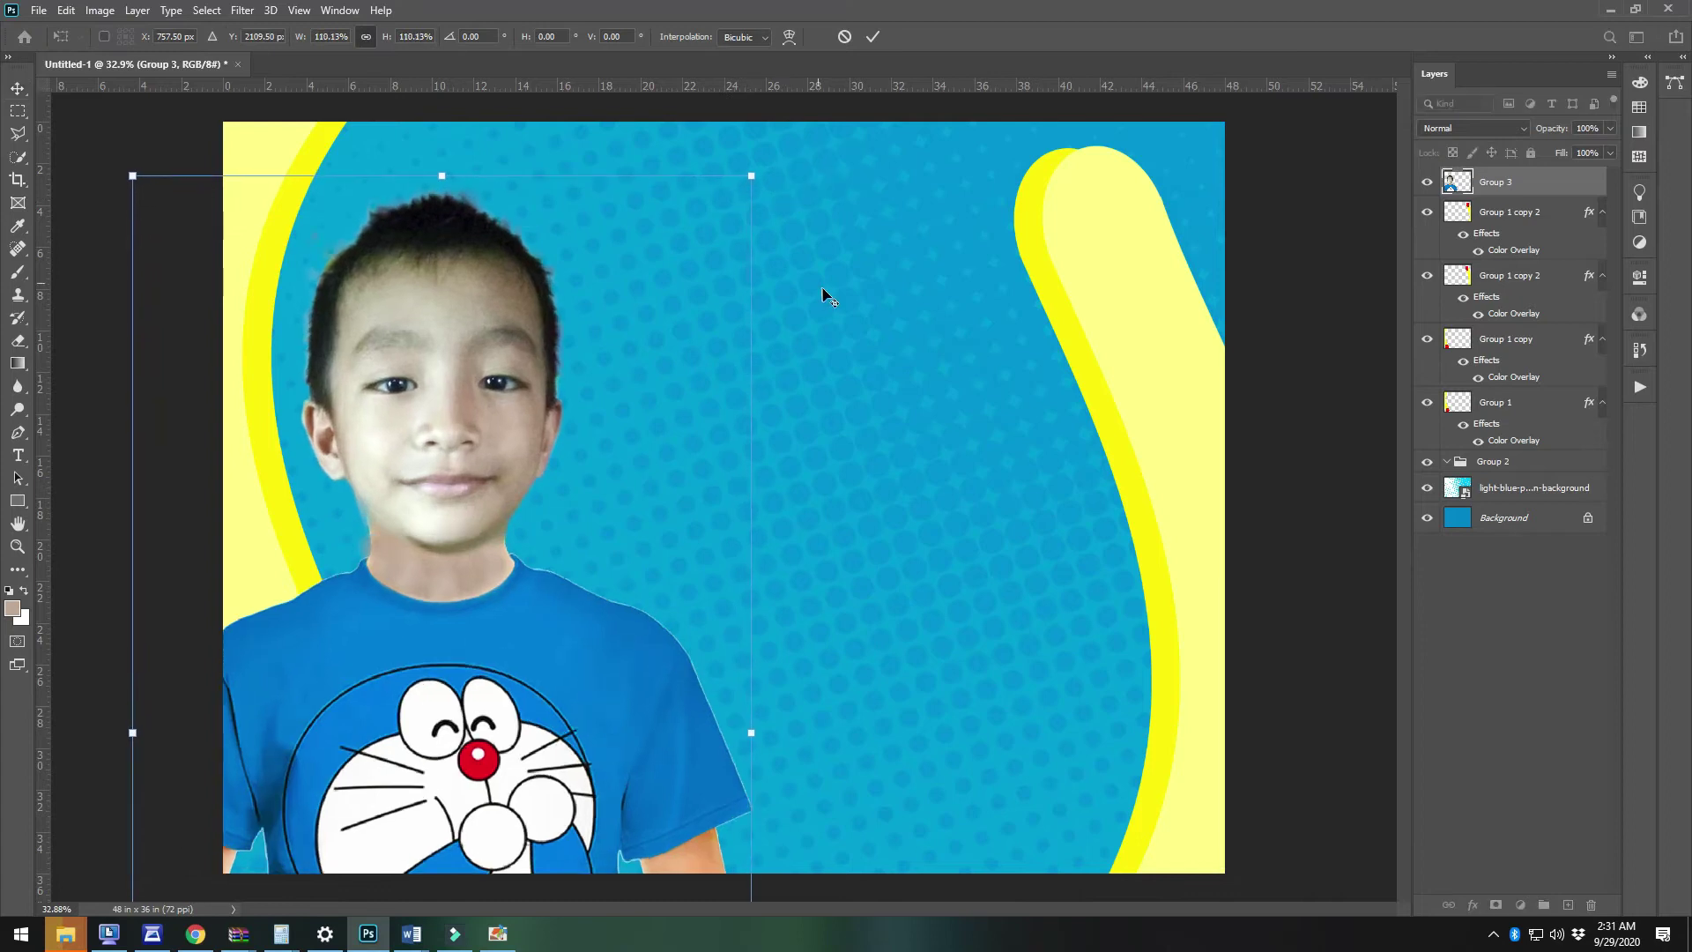
pyautogui.moveTo(823, 291); pyautogui.dragTo(837, 304)
pyautogui.press('Return')
pyautogui.moveTo(494, 679); pyautogui.dragTo(486, 656)
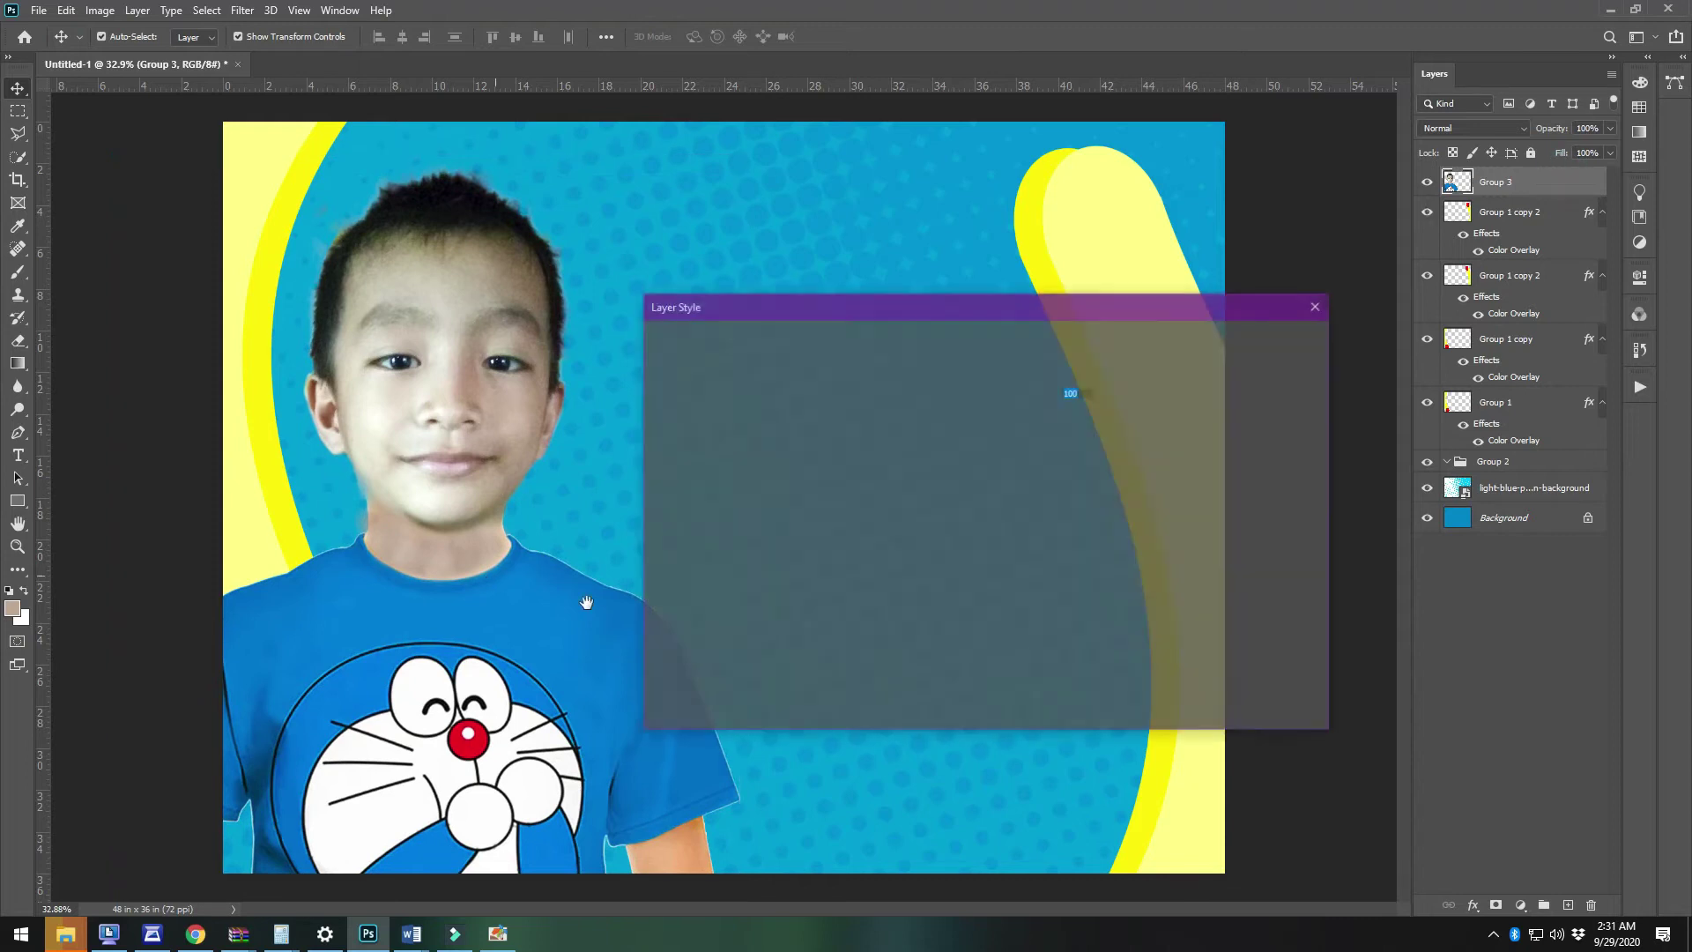
# Add a drop shadow with a size of 59 px to the merged figure
pyautogui.click(696, 640)
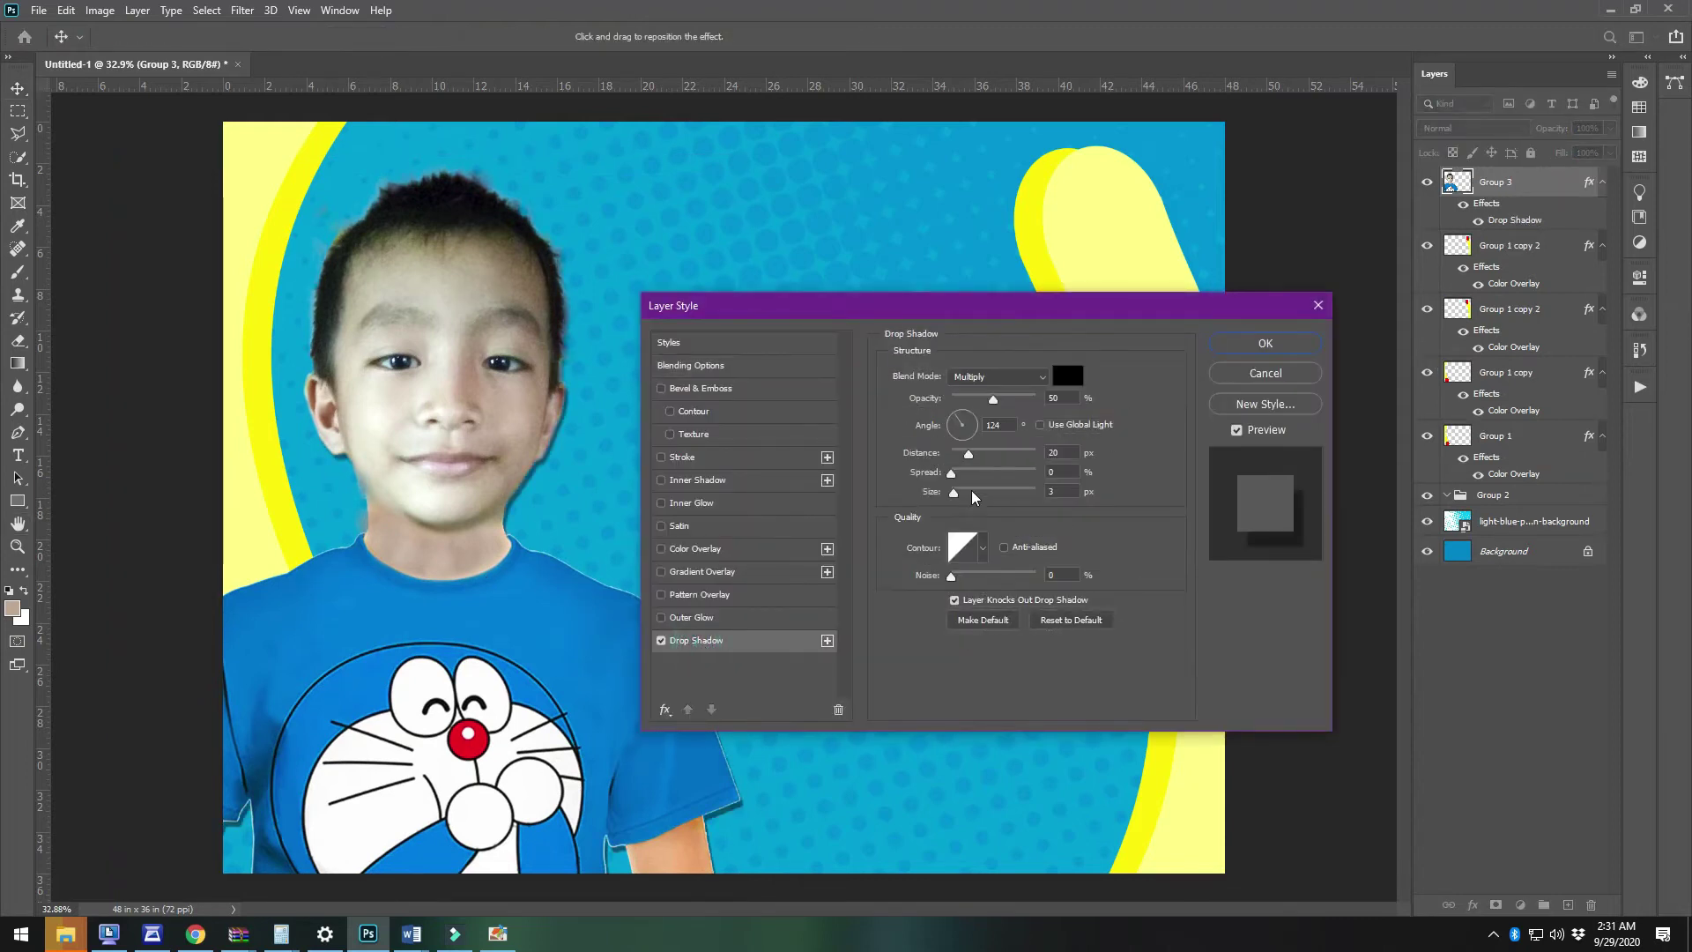
pyautogui.moveTo(953, 492); pyautogui.dragTo(976, 493)
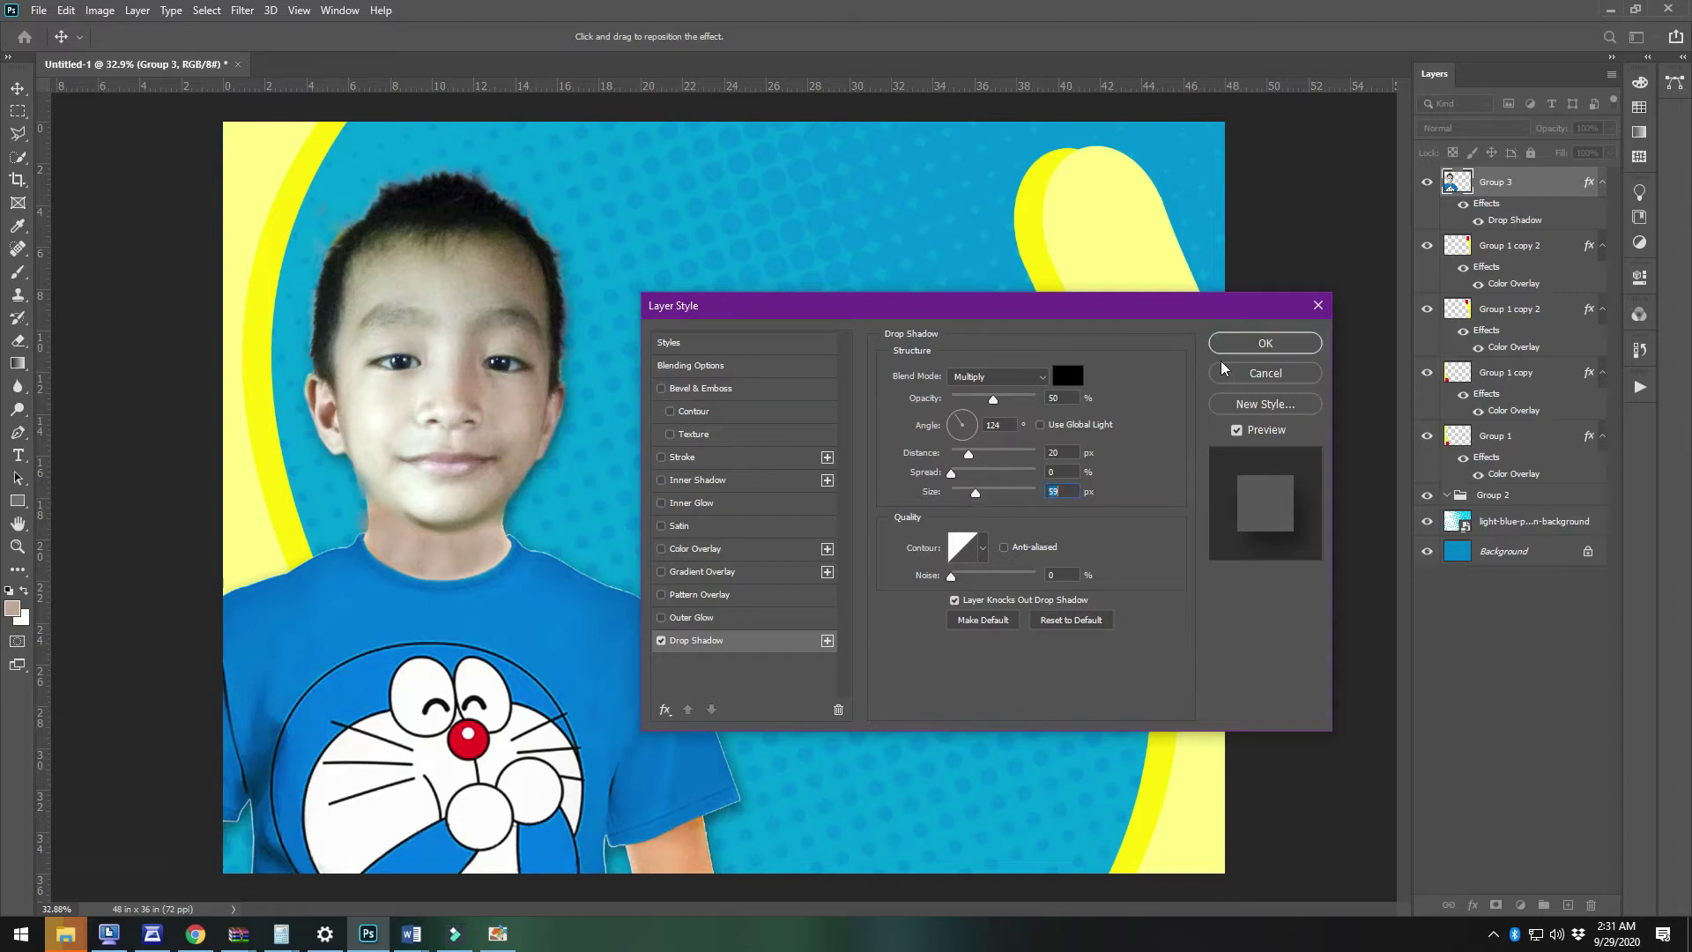
pyautogui.click(1300, 346)
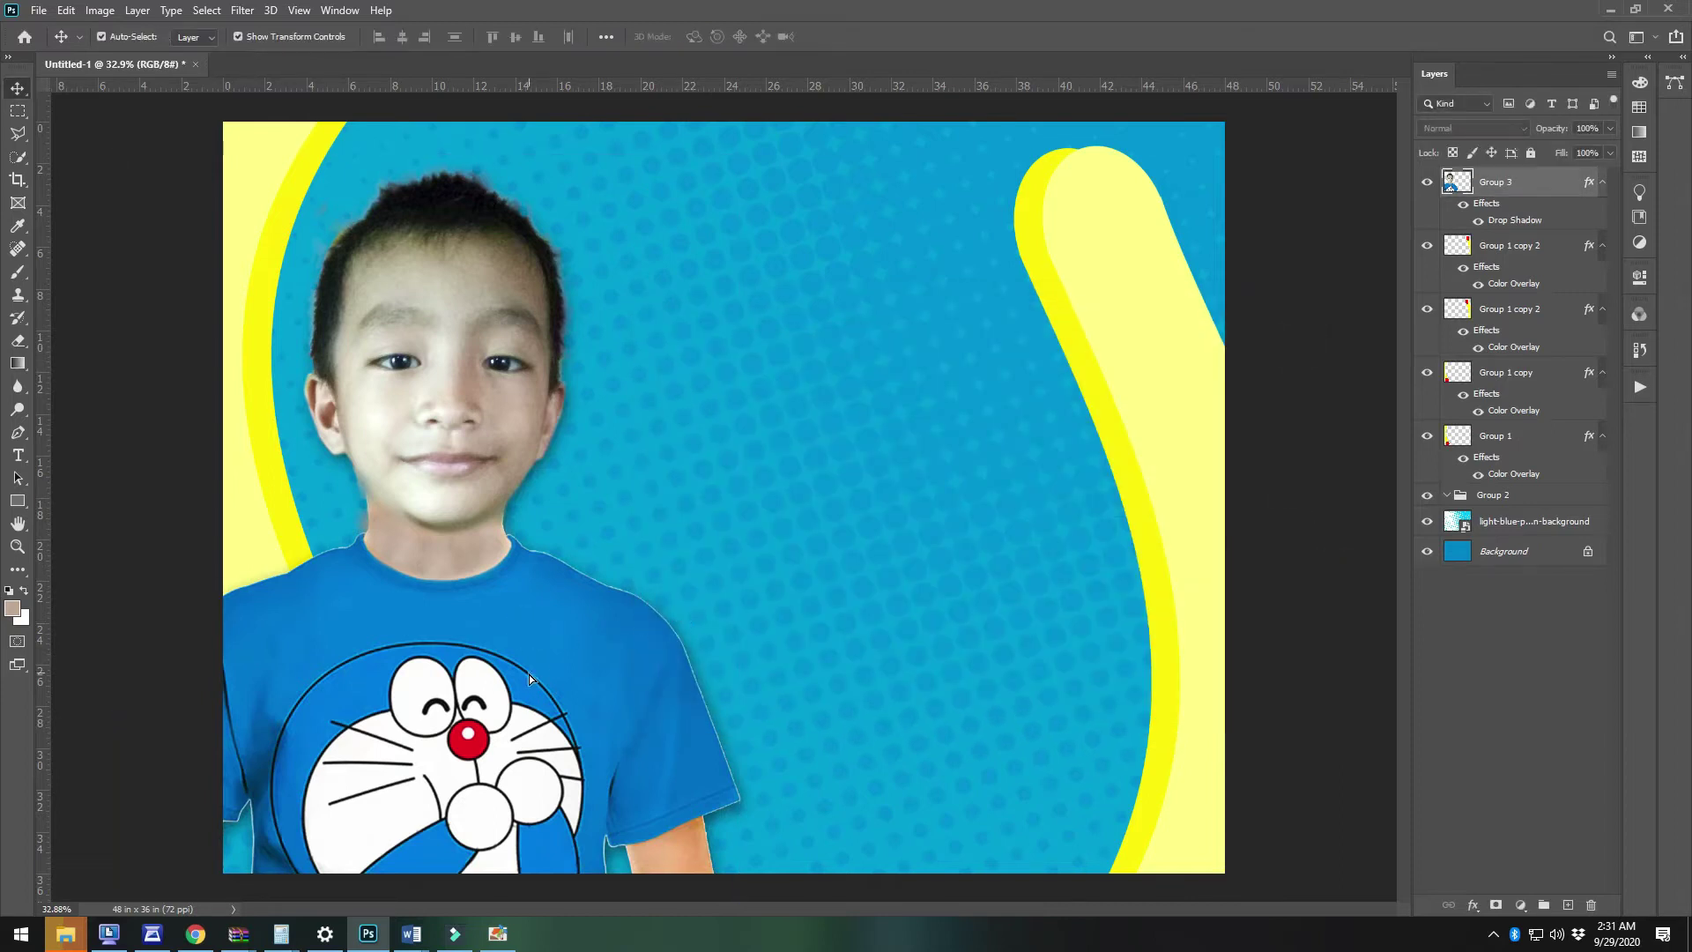
# Fine-tune the shadowed figure's position on the left of the banner with small nudges
pyautogui.moveTo(516, 671); pyautogui.dragTo(530, 642)
pyautogui.press('Left')
pyautogui.press('Left')
pyautogui.press('Left')
pyautogui.press('Up')
pyautogui.press('Up')
pyautogui.press('Up')
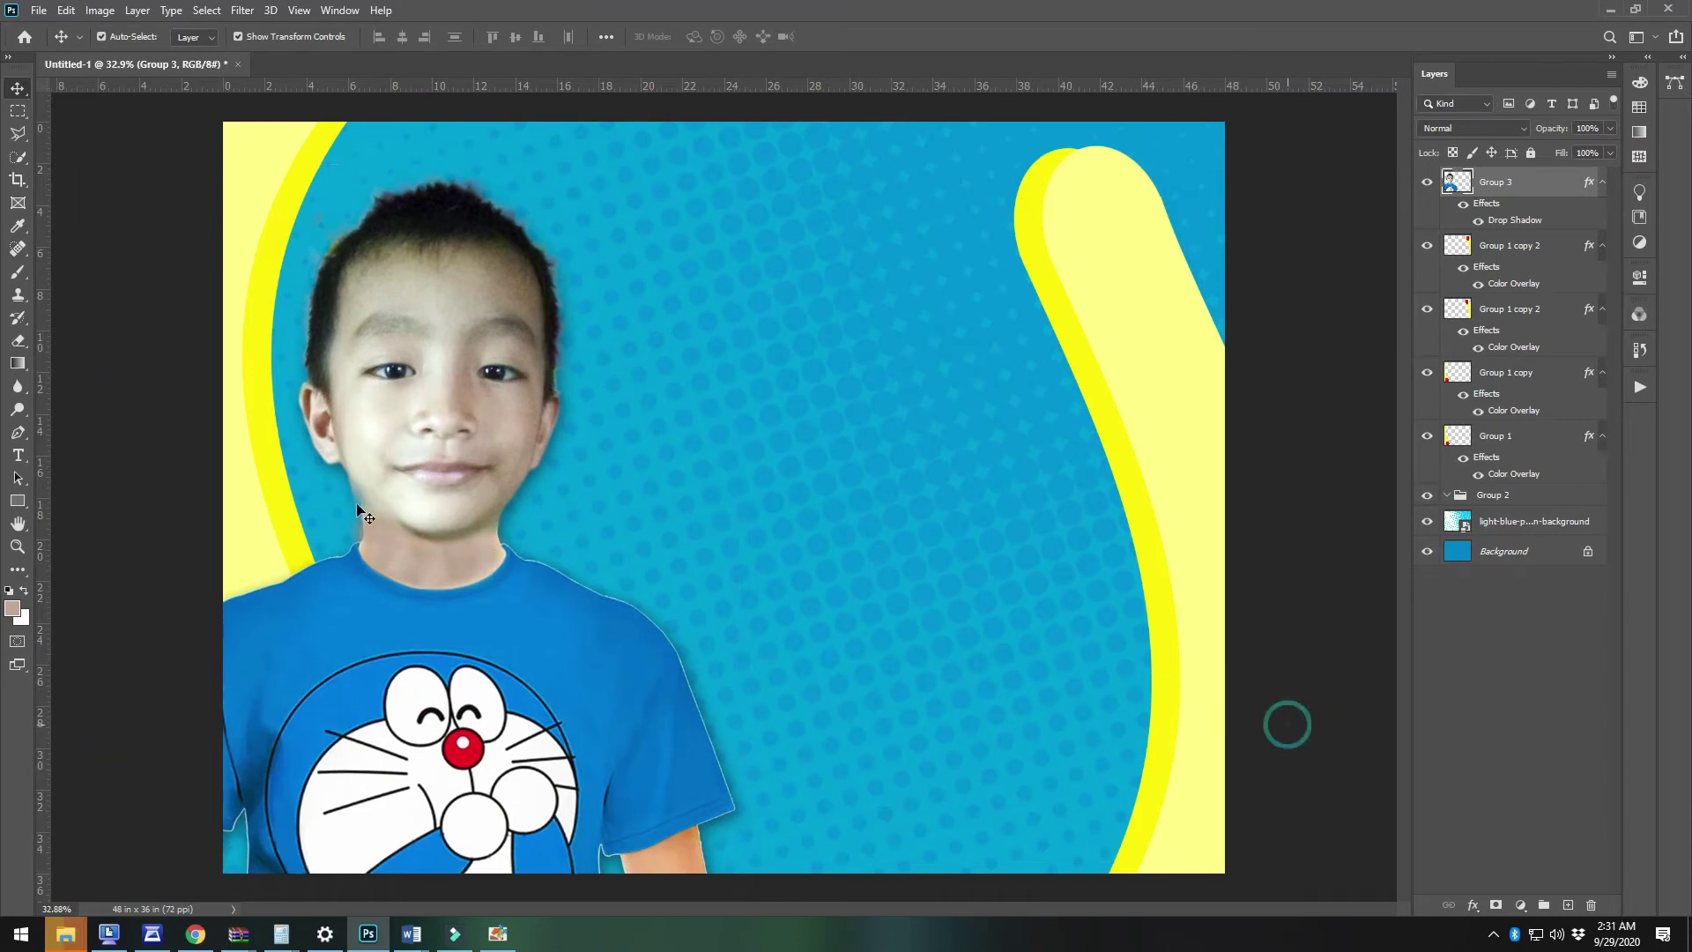
# Erase the blurry fringe and stray skin beside the image-left jaw and neck of the merged figure with a 30 px soft eraser
pyautogui.scroll(5, 368, 502)
pyautogui.scroll(1, 517, 389)
pyautogui.click(522, 371)
pyautogui.press('e')
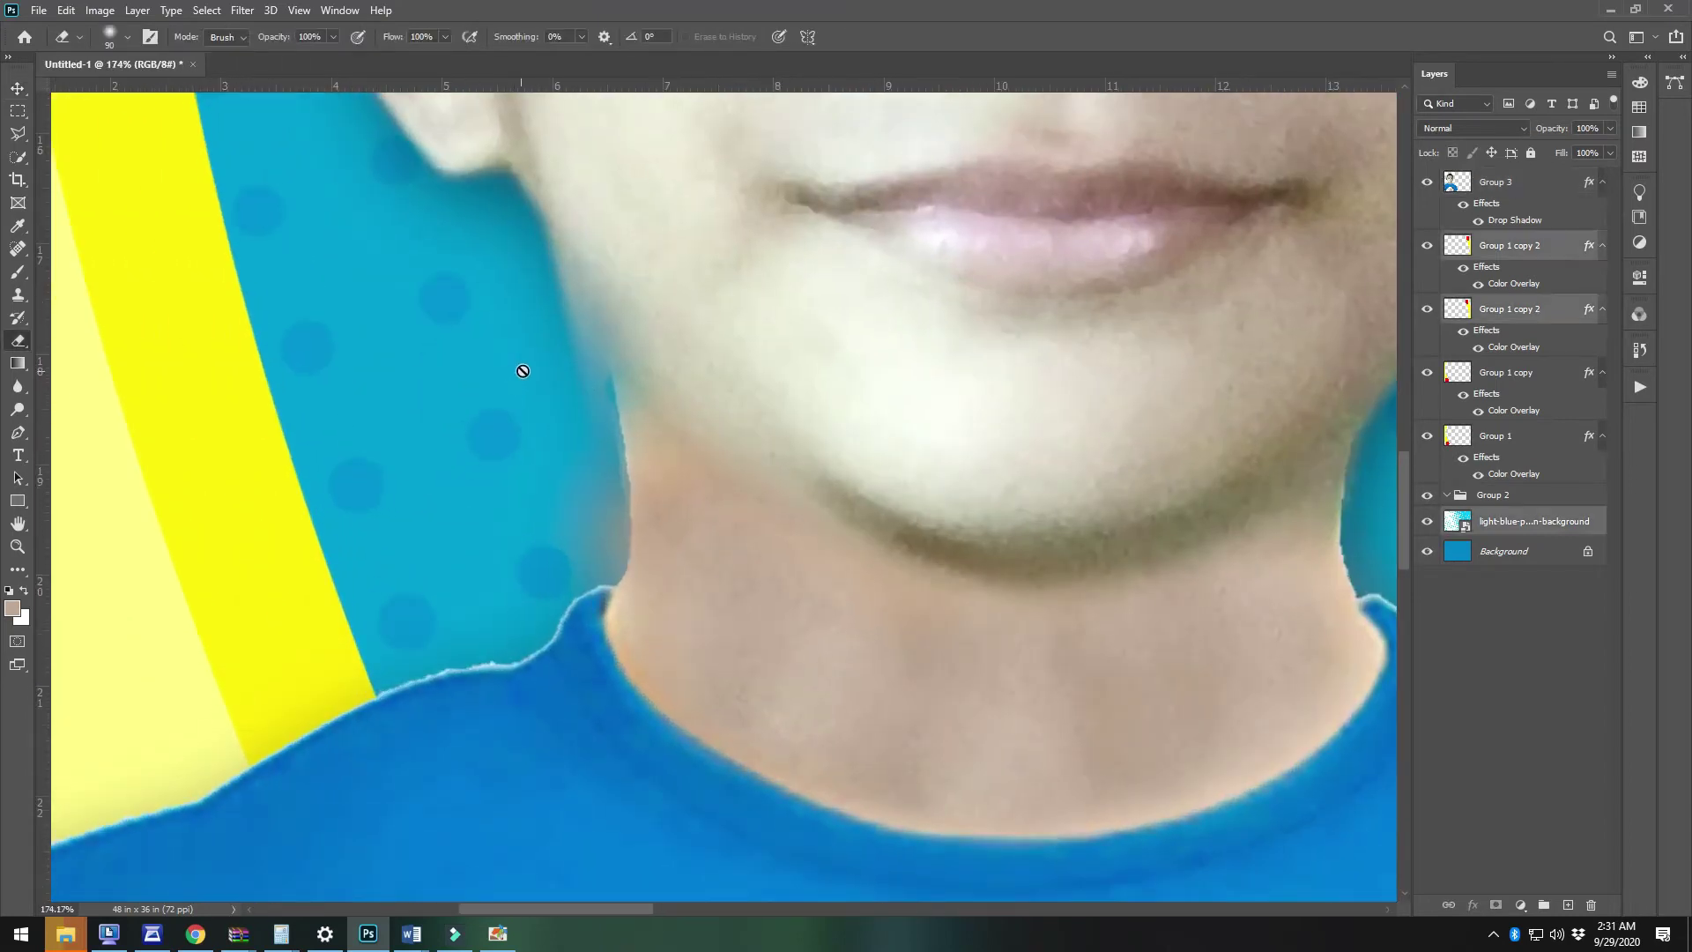
pyautogui.click(1526, 180)
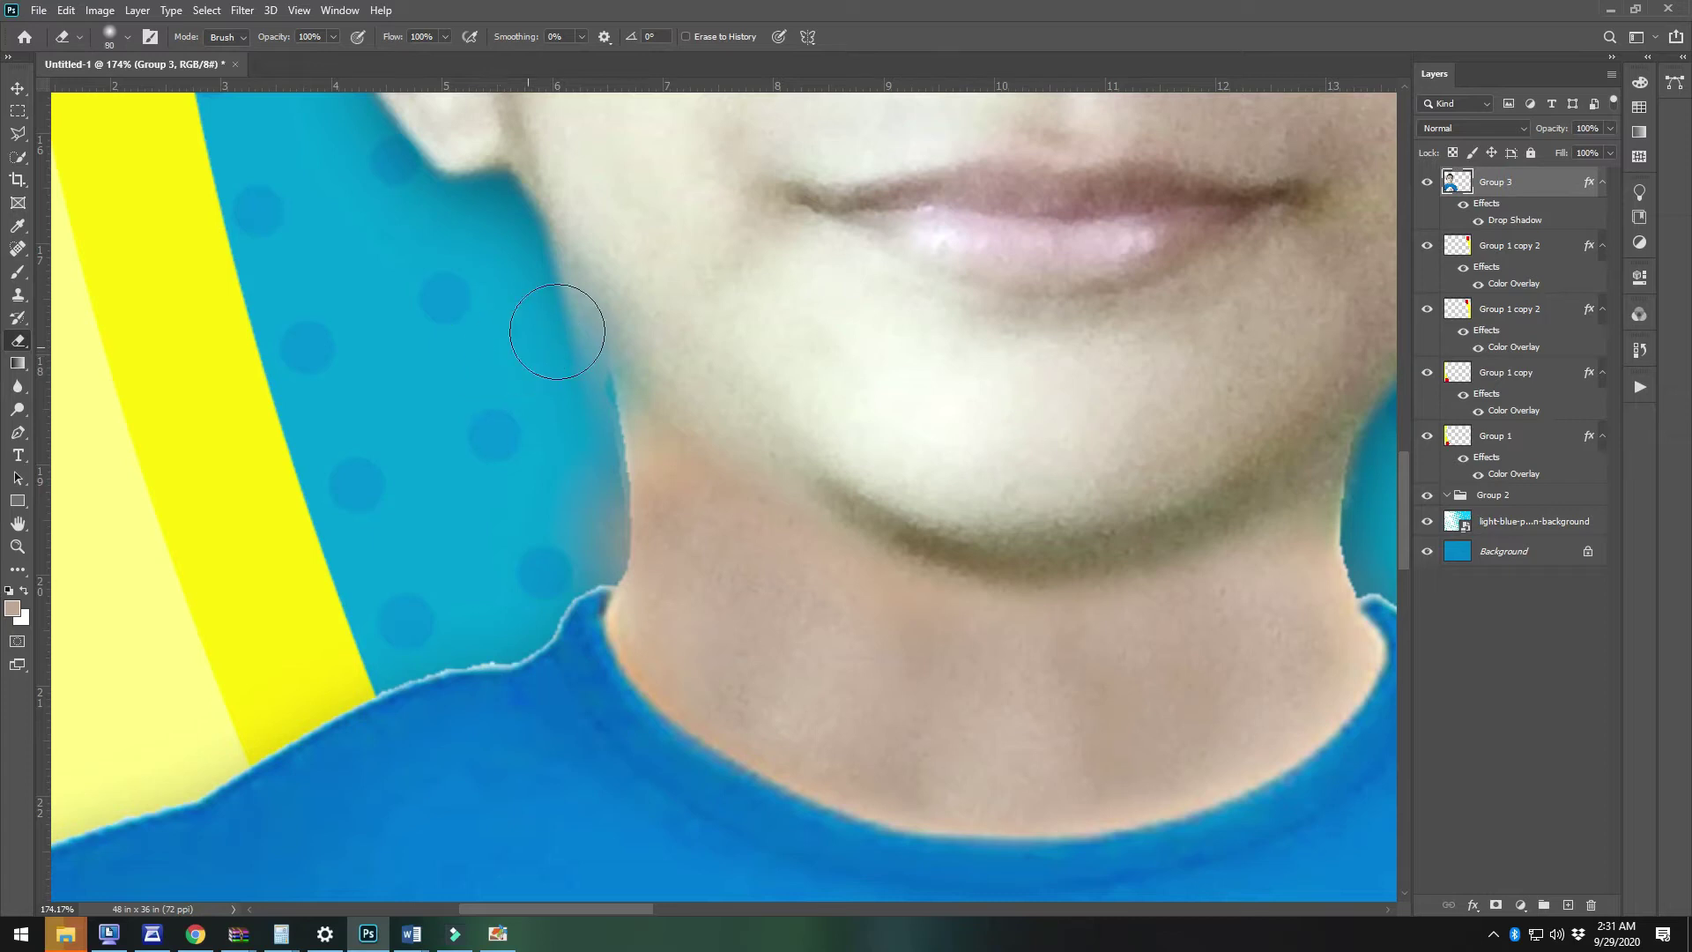
pyautogui.moveTo(537, 235); pyautogui.dragTo(588, 385)
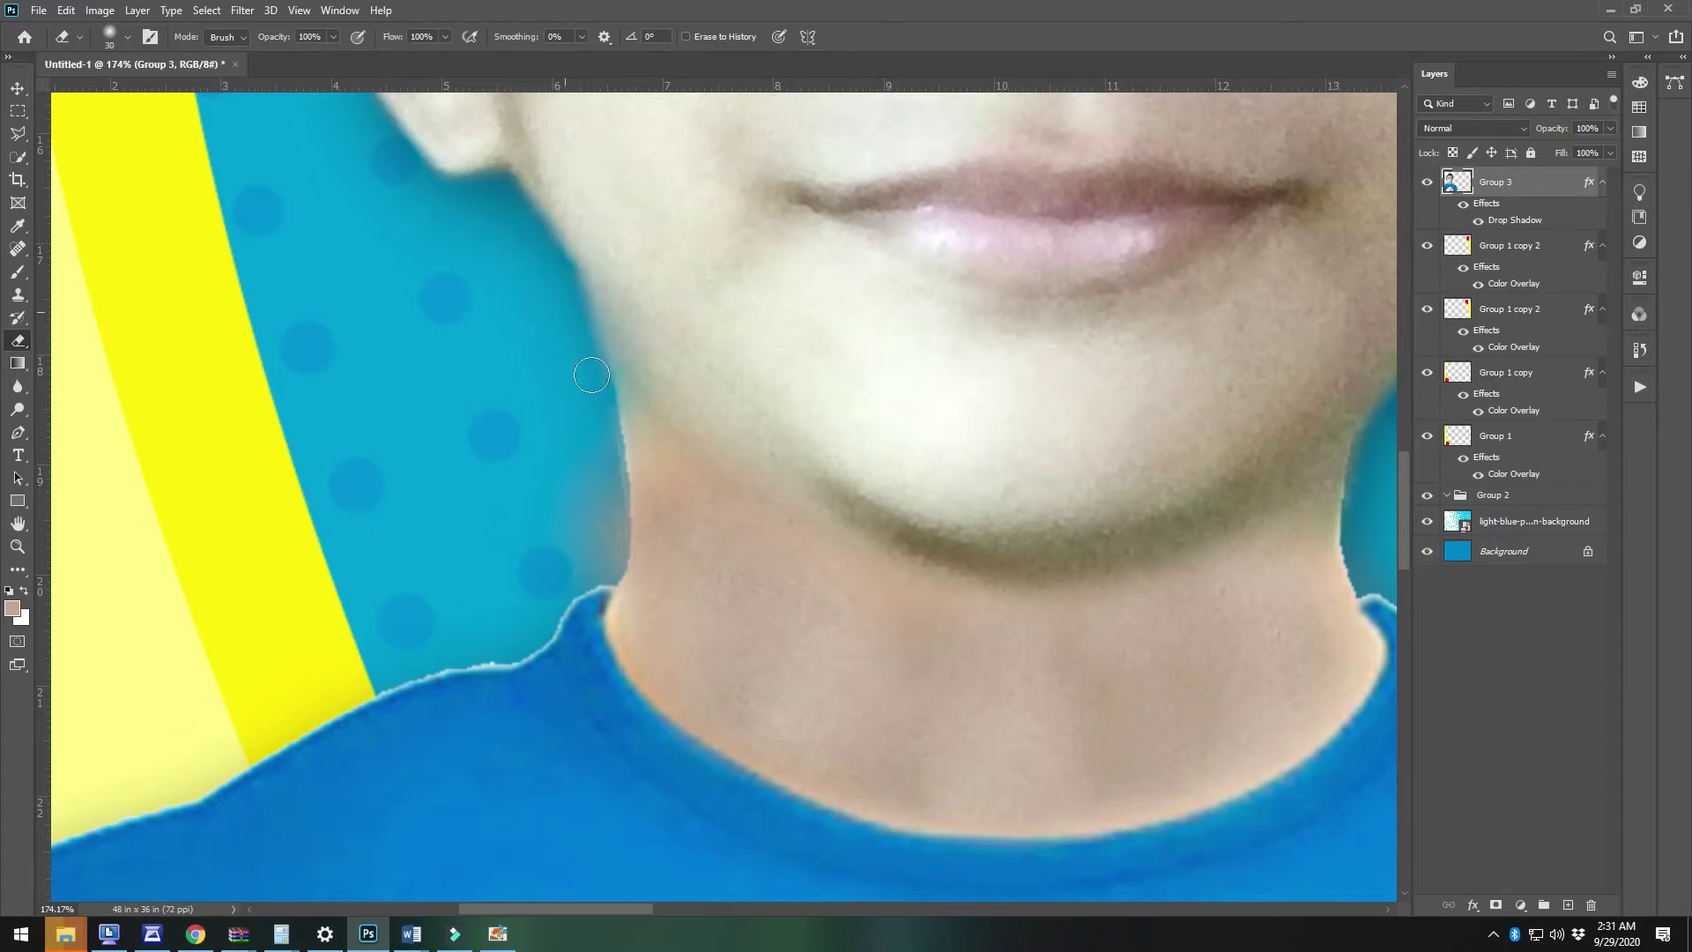
pyautogui.moveTo(612, 515); pyautogui.dragTo(607, 561)
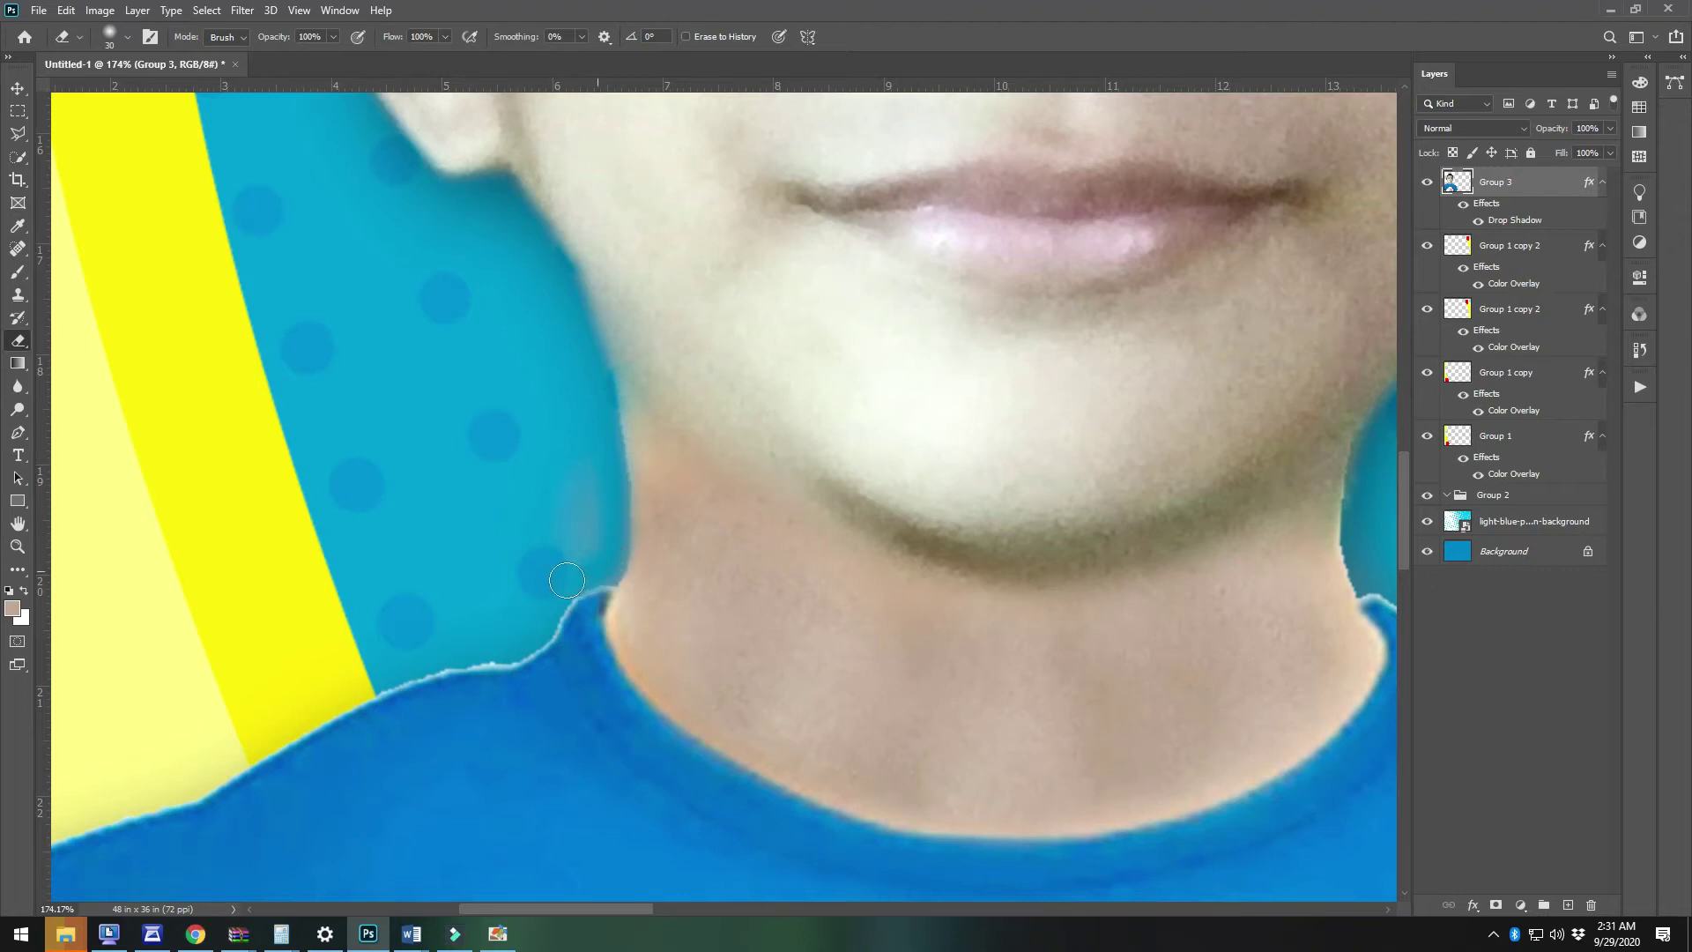
pyautogui.scroll(-6, 354, 562)
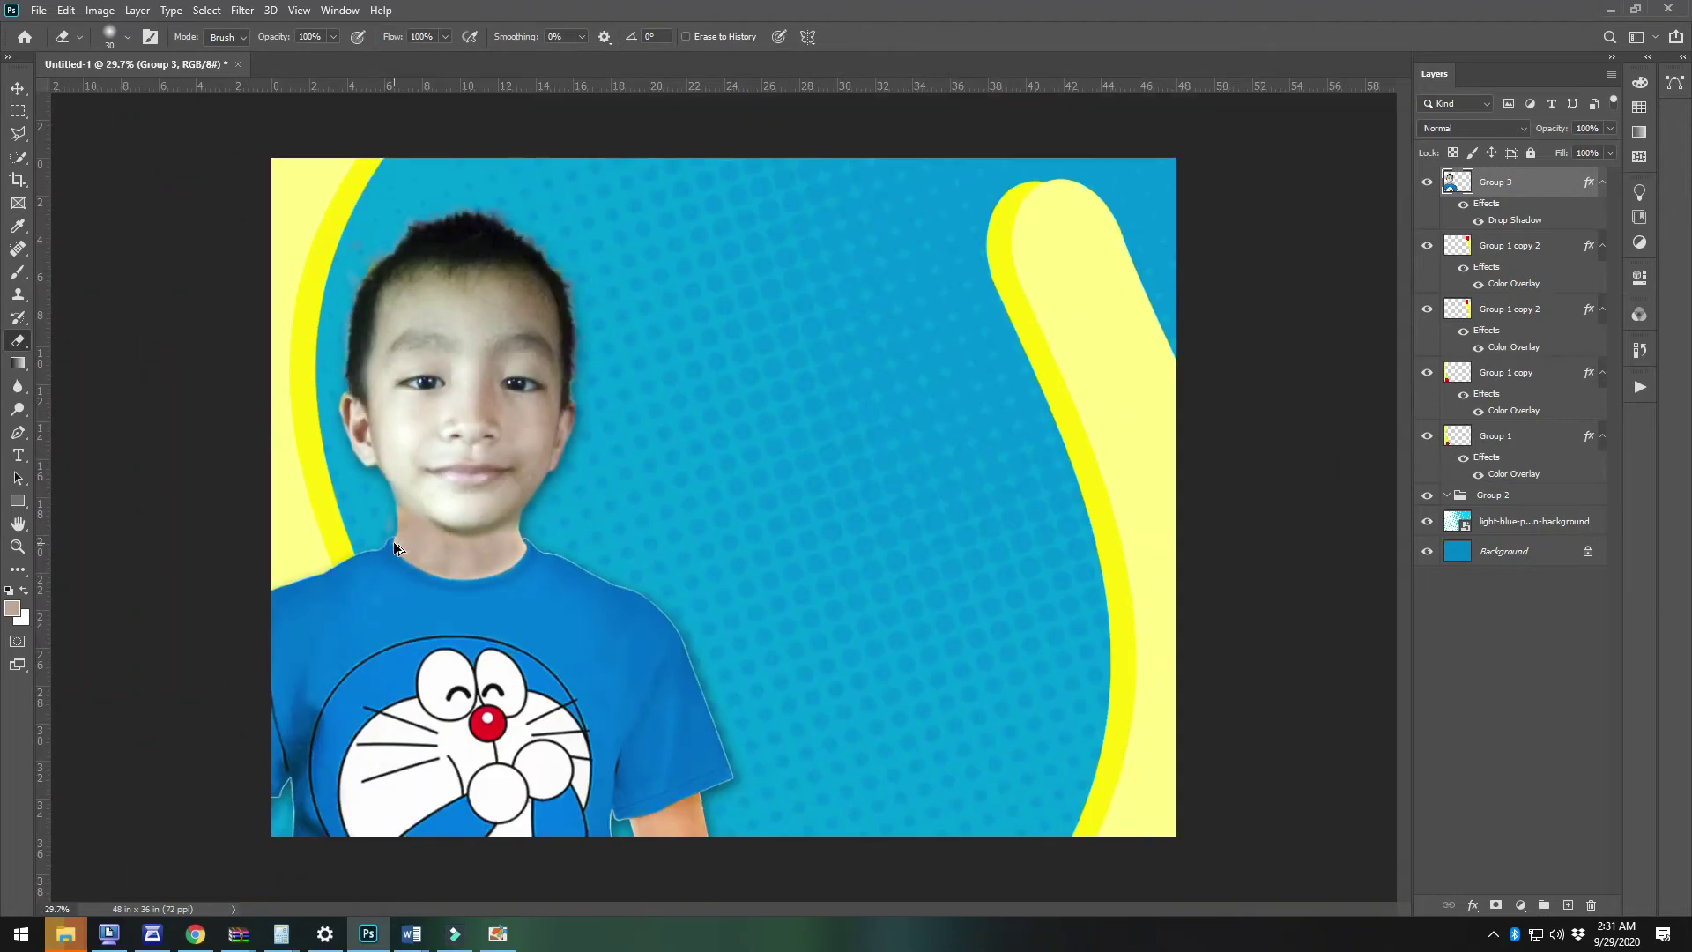
pyautogui.scroll(8, 394, 548)
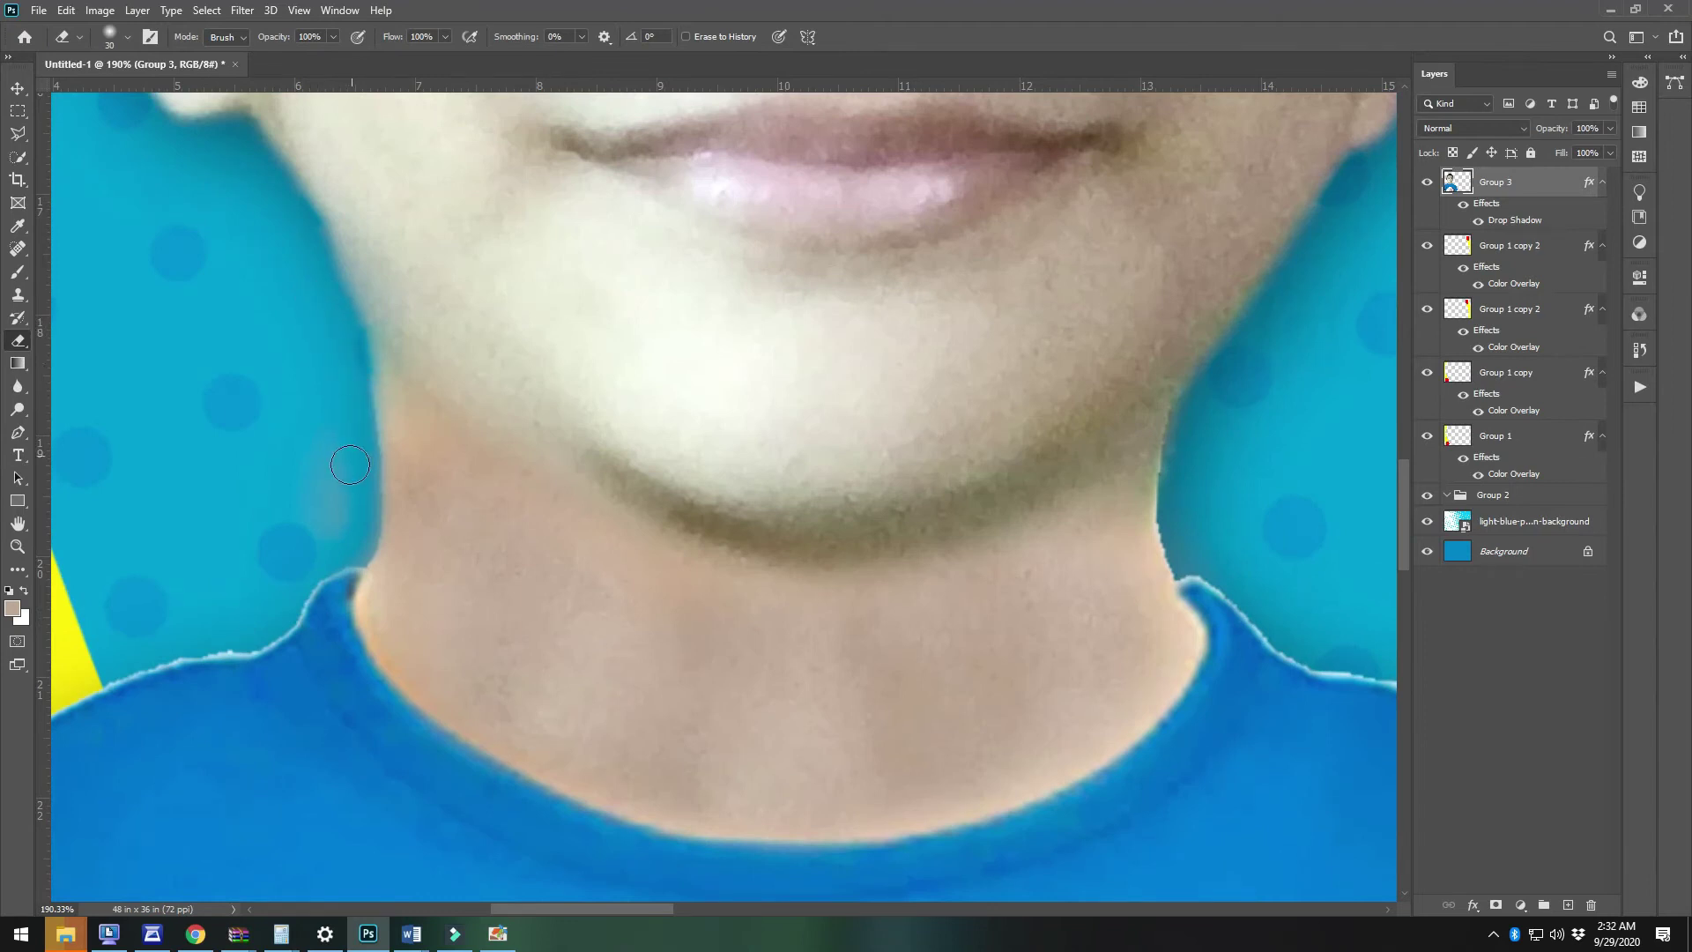
pyautogui.scroll(-7, 343, 475)
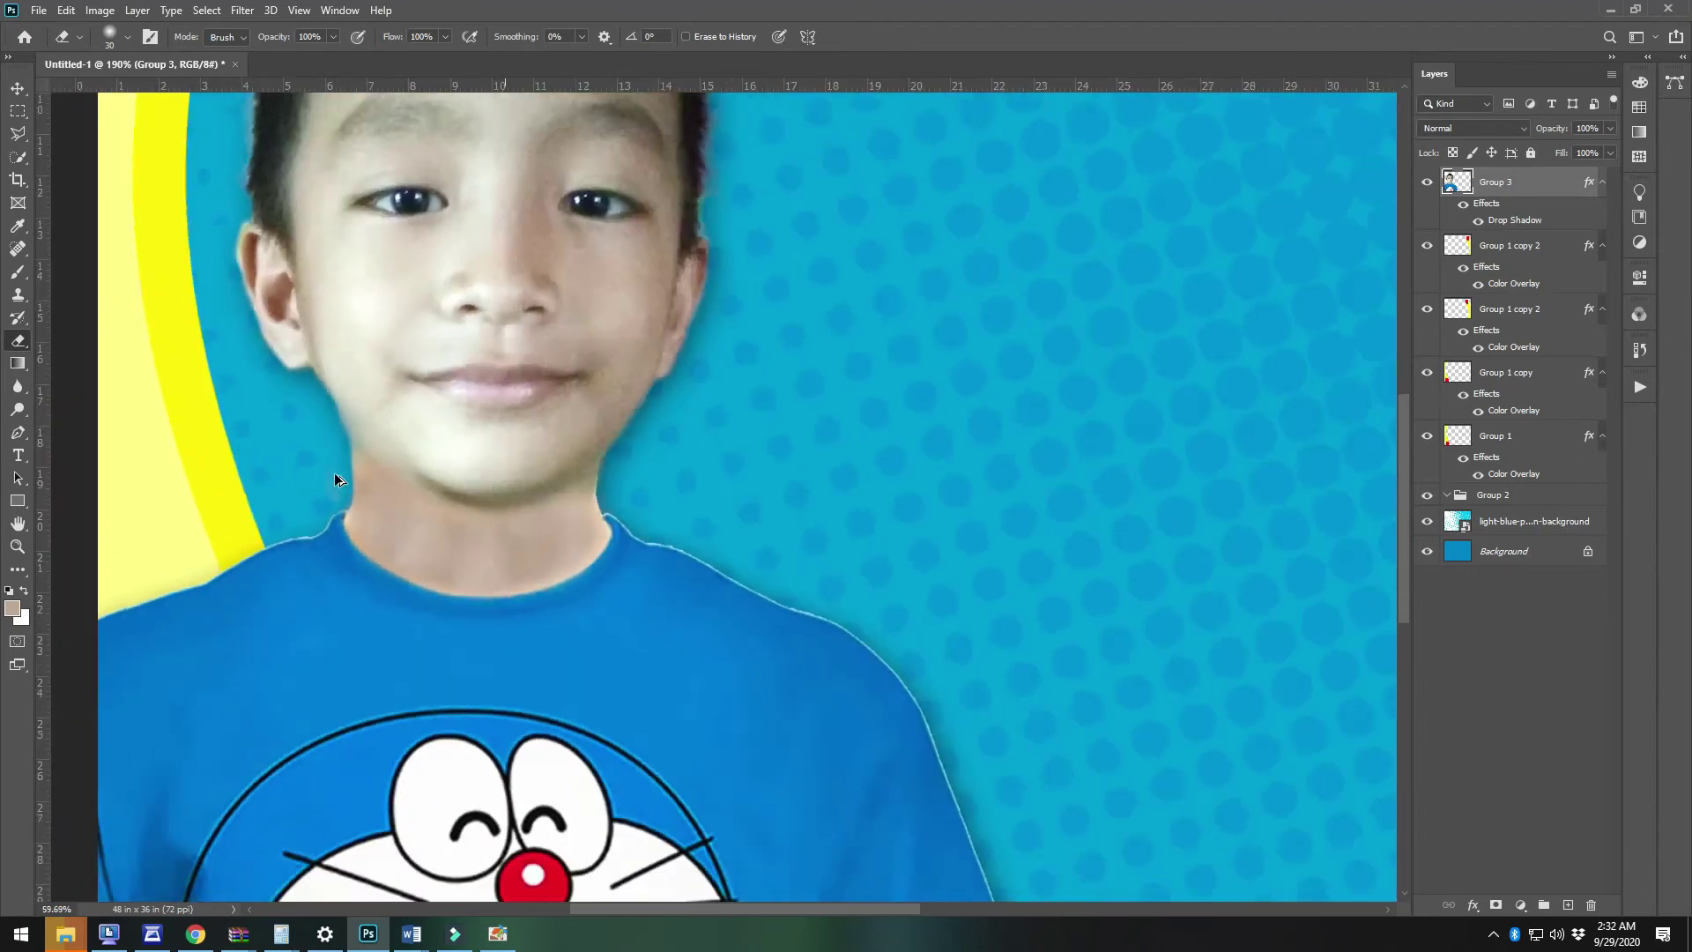
# Shift the figure slightly to the right and up so more of both arms shows on the banner
pyautogui.click(18, 87)
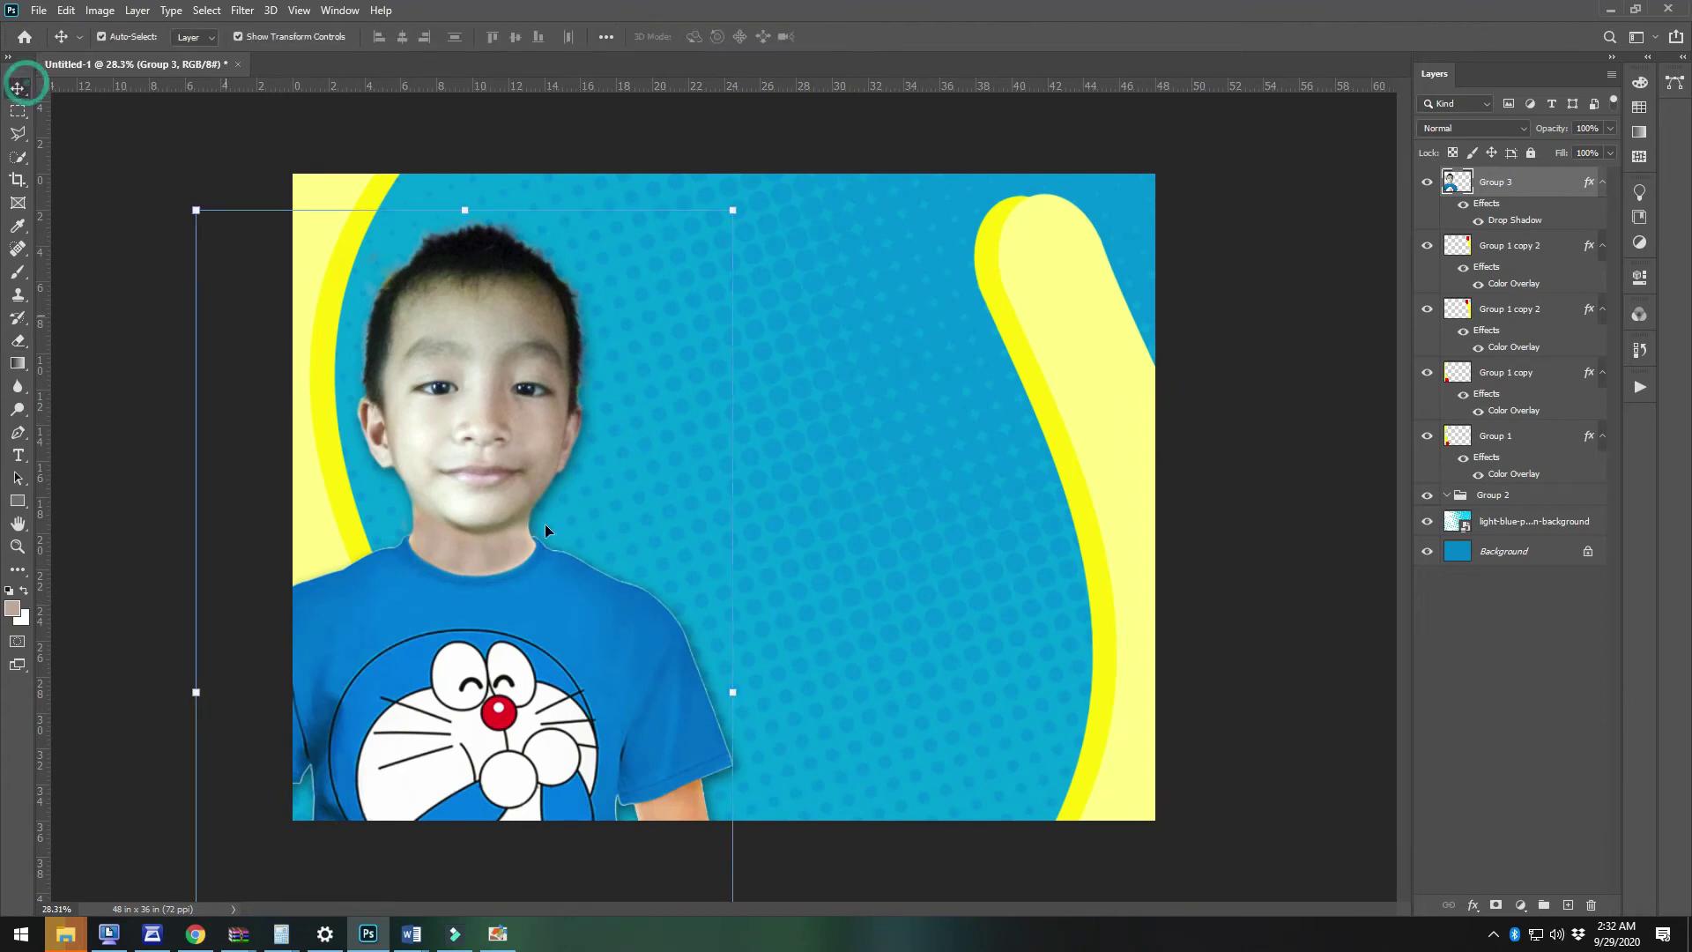
pyautogui.moveTo(482, 444); pyautogui.dragTo(498, 434)
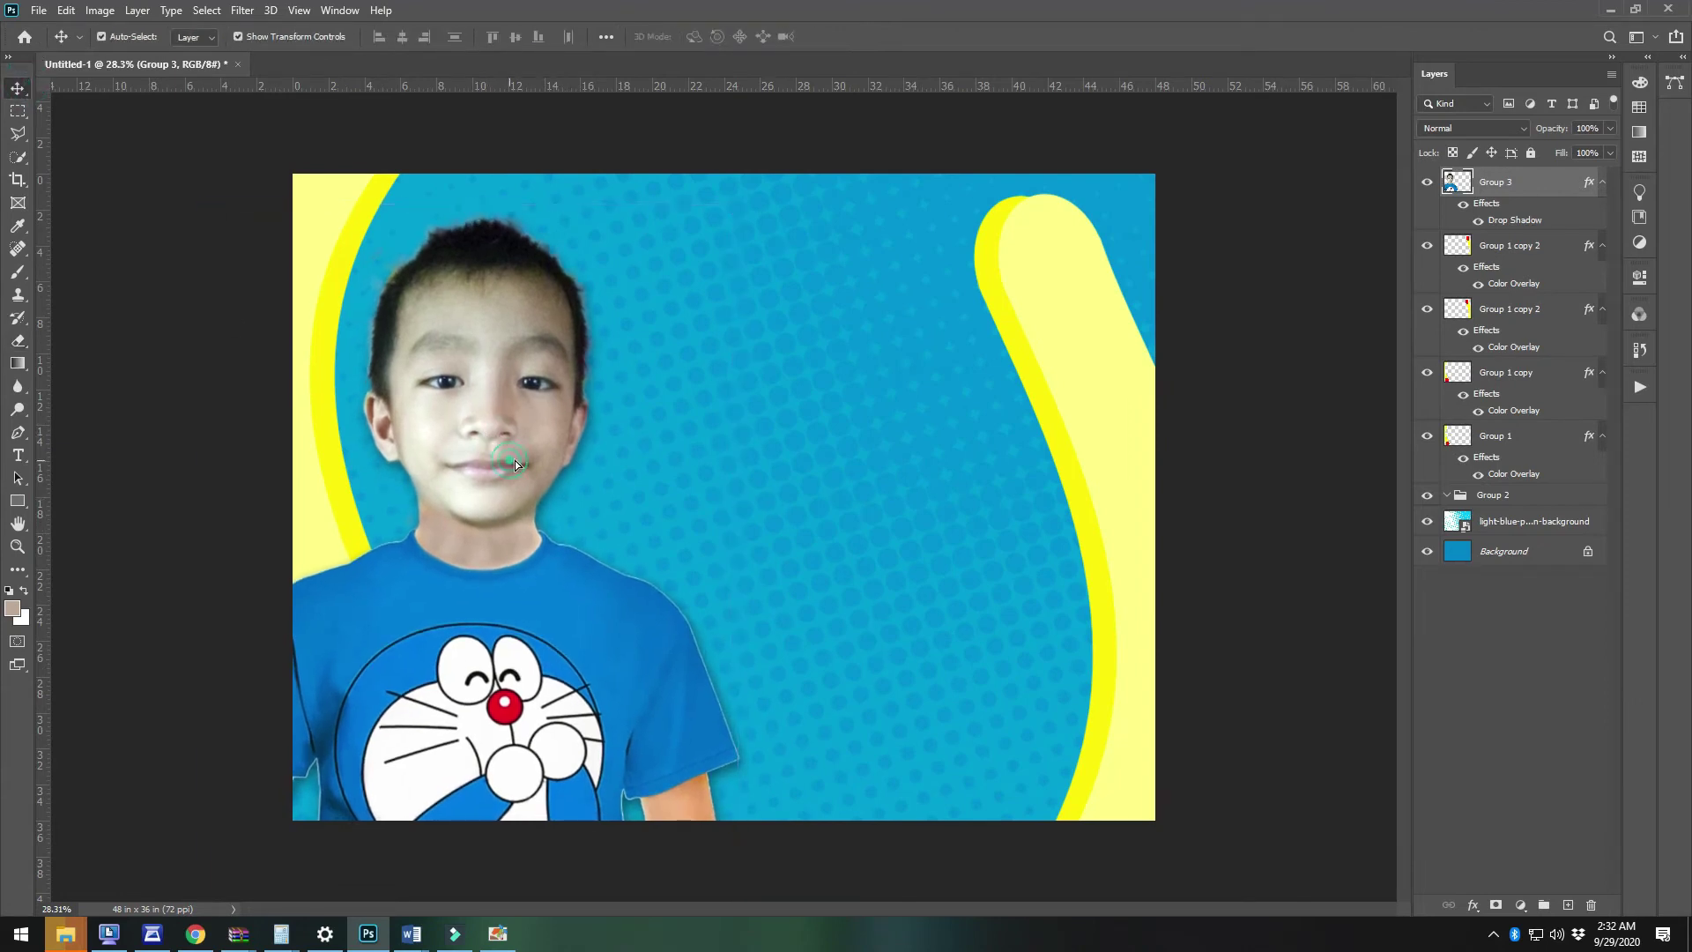
pyautogui.hotkey('shift', 'Right')
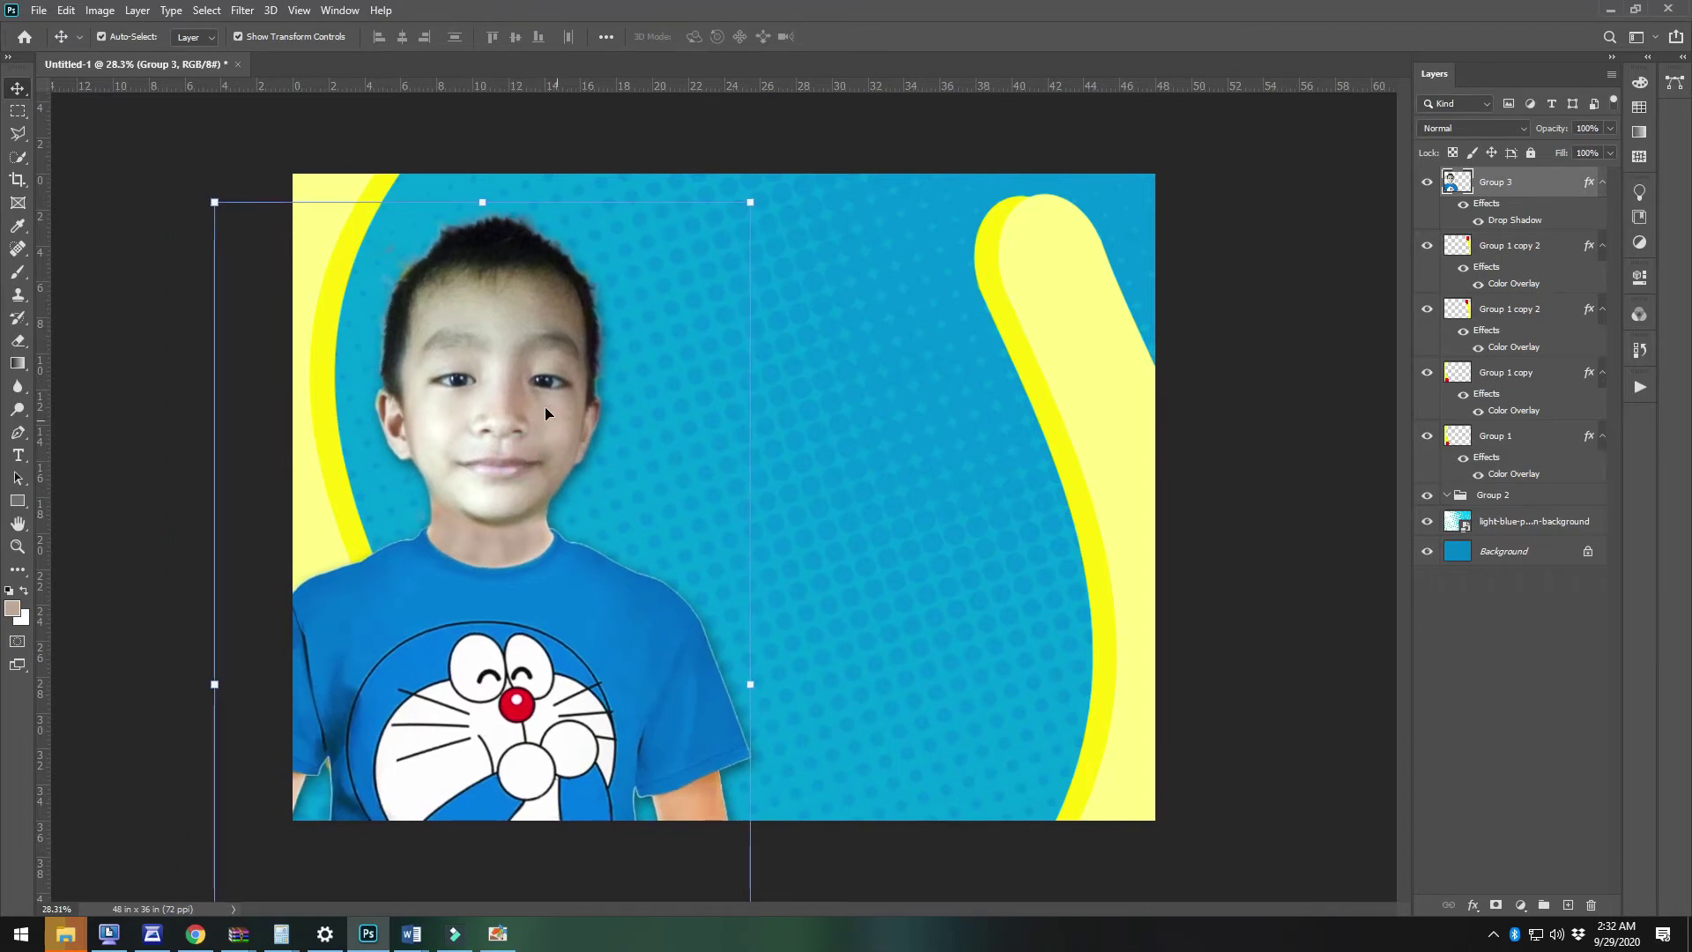
pyautogui.hotkey('shift', 'Right')
pyautogui.hotkey('shift', 'Down')
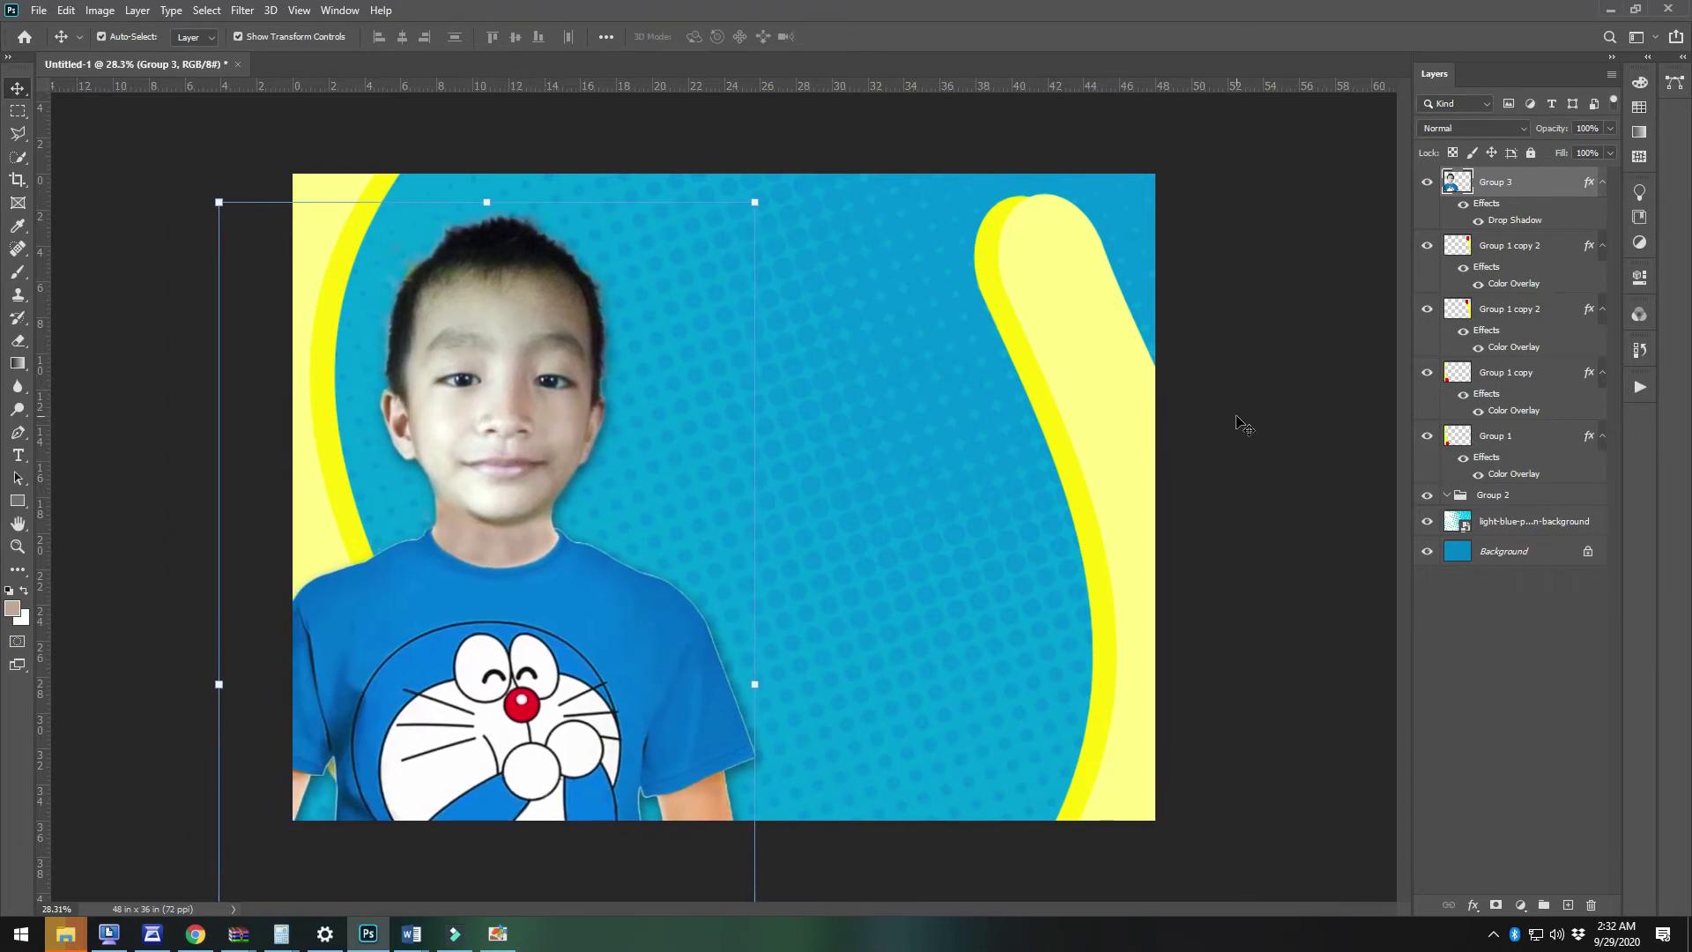
# Fine-tune the boy figure's placement with small moves to the right and upward
pyautogui.hotkey('shift', 'Right')
pyautogui.hotkey('shift', 'Right')
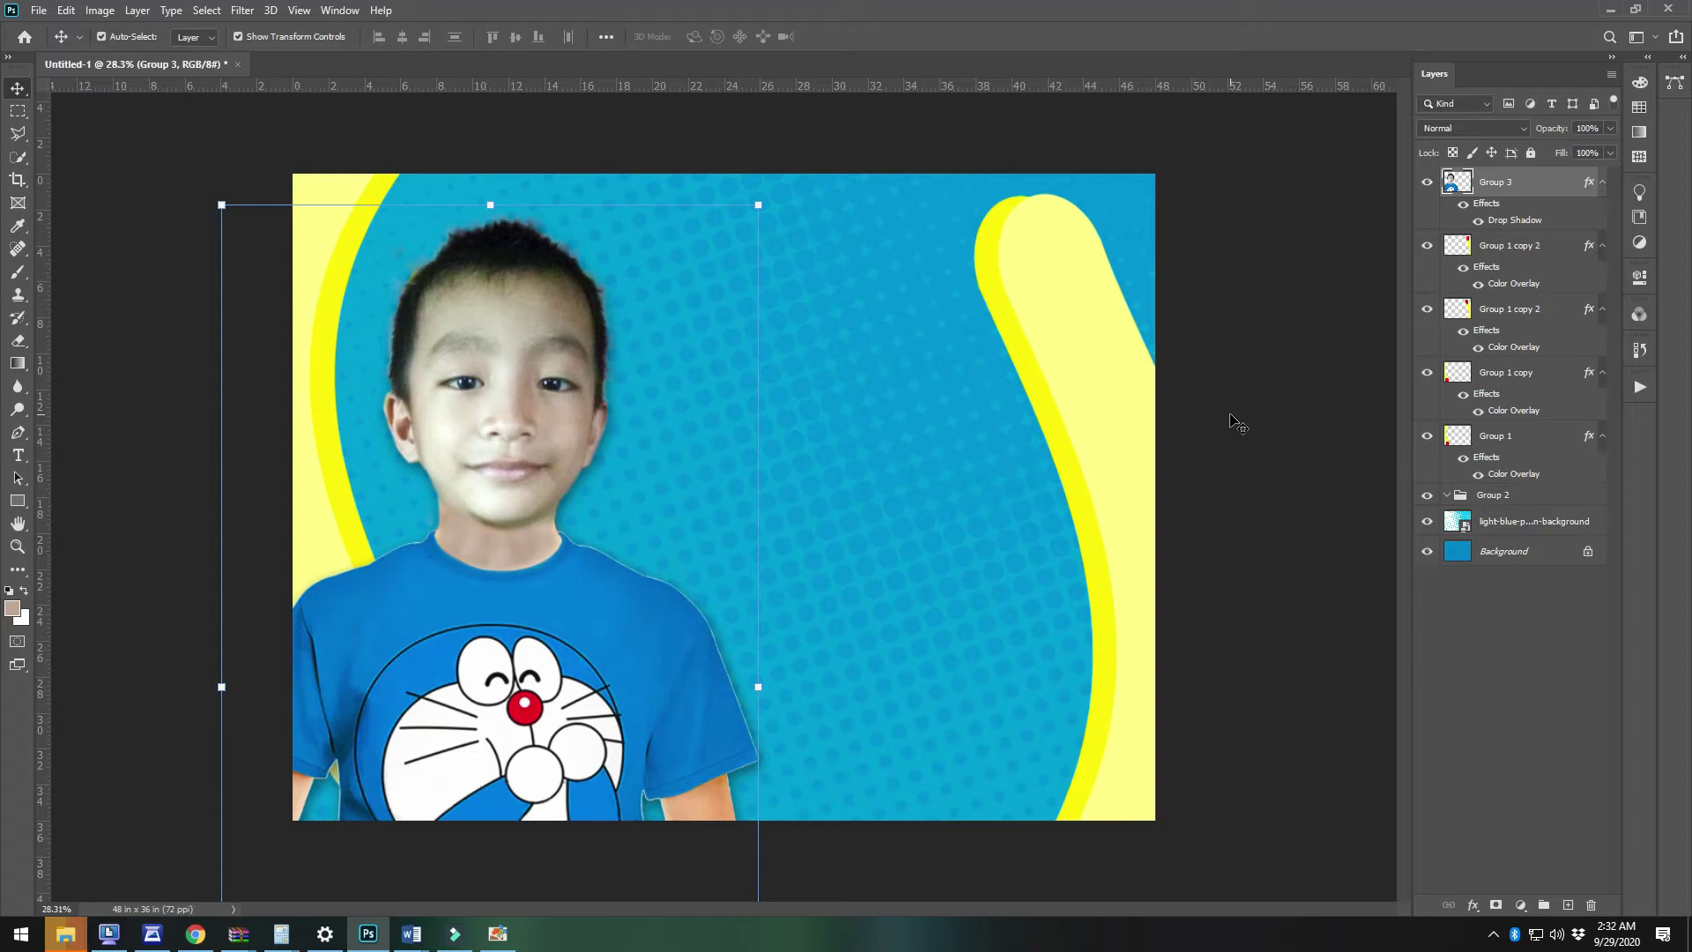
pyautogui.click(1255, 486)
pyautogui.scroll(1, 759, 460)
pyautogui.moveTo(491, 384)
pyautogui.mouseDown()
pyautogui.moveTo(496, 455)
pyautogui.moveTo(510, 384)
pyautogui.moveTo(516, 400)
pyautogui.mouseUp()
pyautogui.hotkey('shift', 'Down')
pyautogui.hotkey('shift', 'Down')
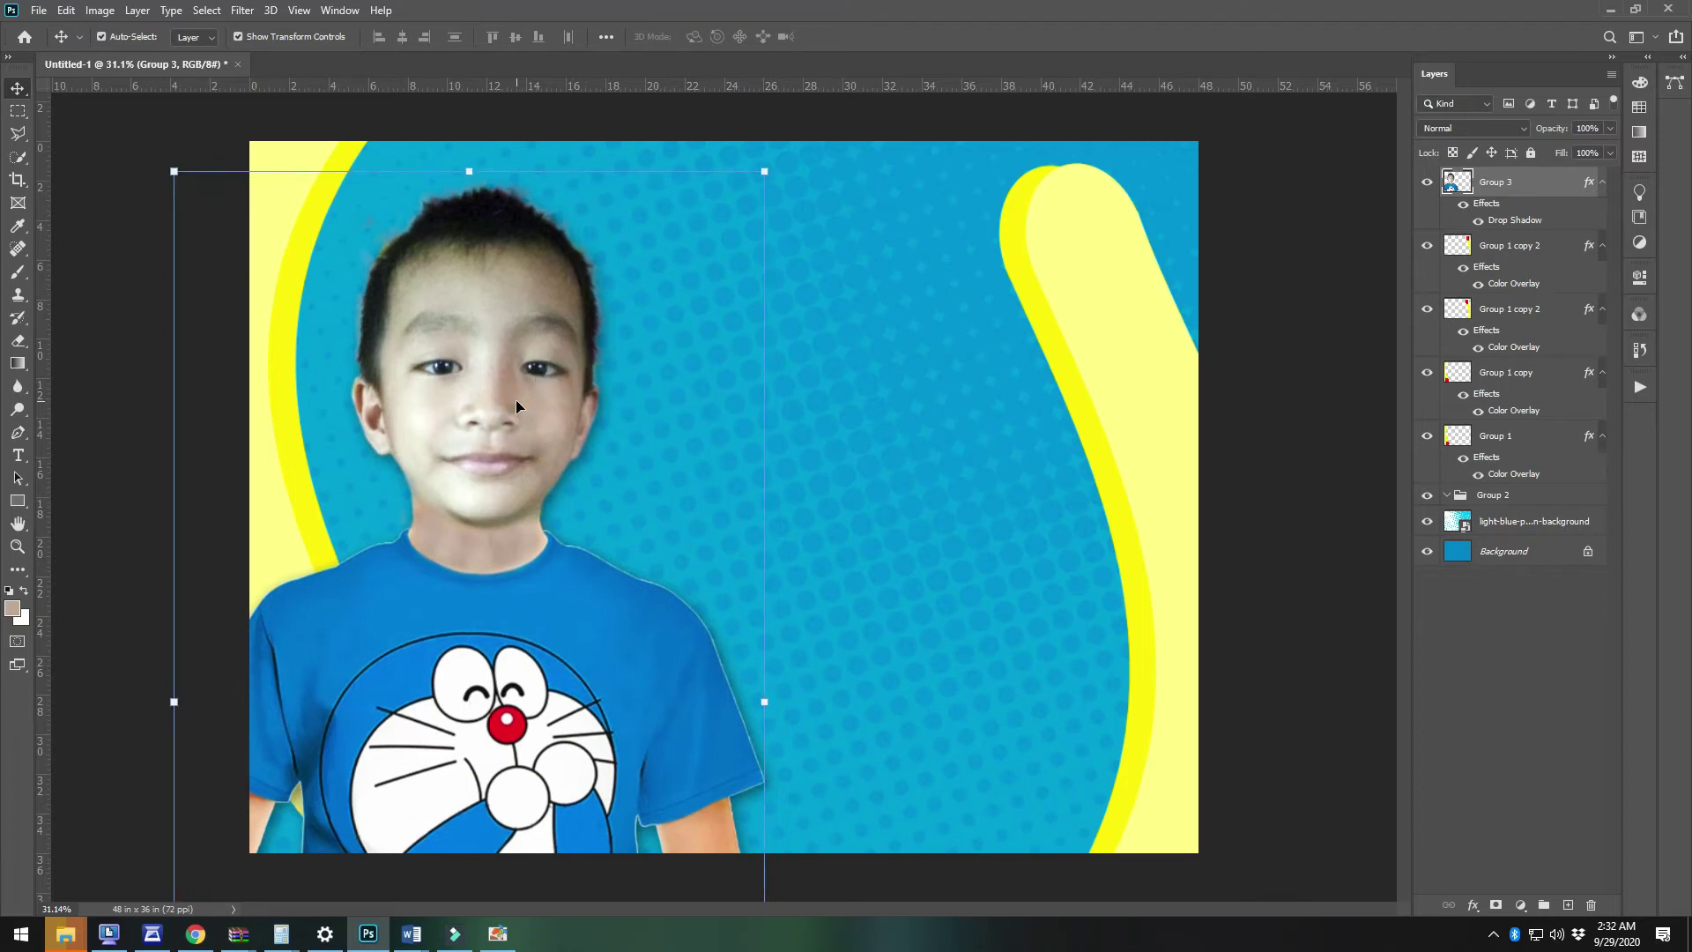
pyautogui.hotkey('shift', 'Up')
pyautogui.hotkey('shift', 'Up')
pyautogui.hotkey('shift', 'Up')
pyautogui.hotkey('shift', 'Up')
pyautogui.hotkey('shift', 'Up')
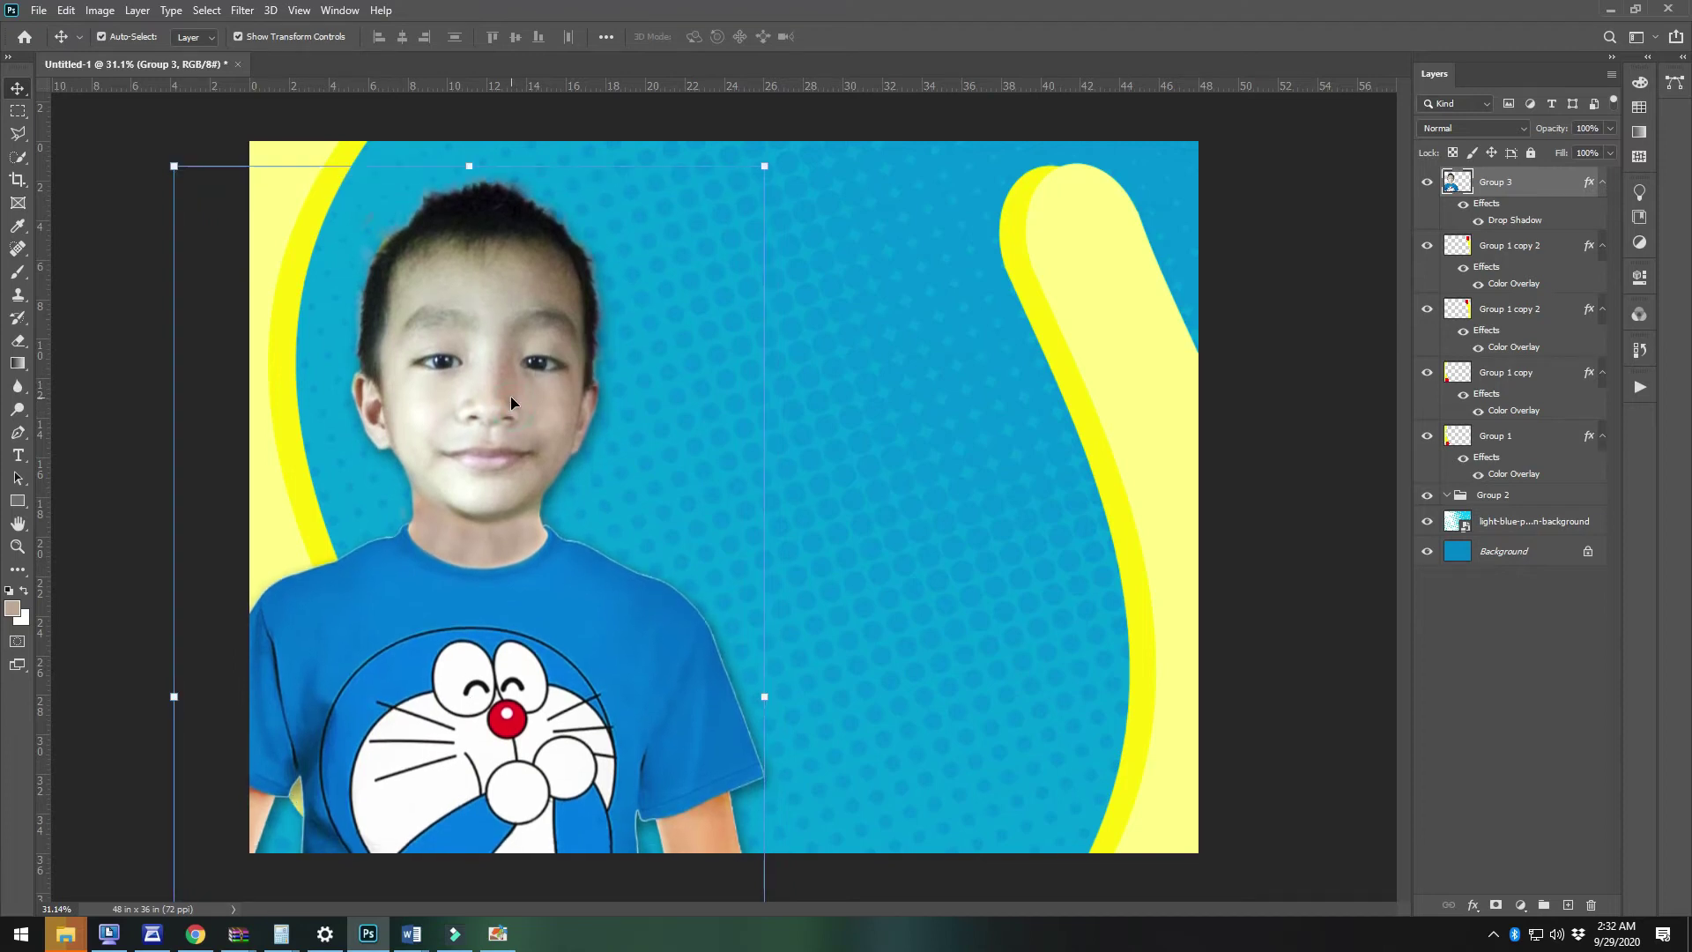
# Move both image-right yellow band layers toward the banner's centre and rotate them to 90 degrees
pyautogui.click(1128, 463)
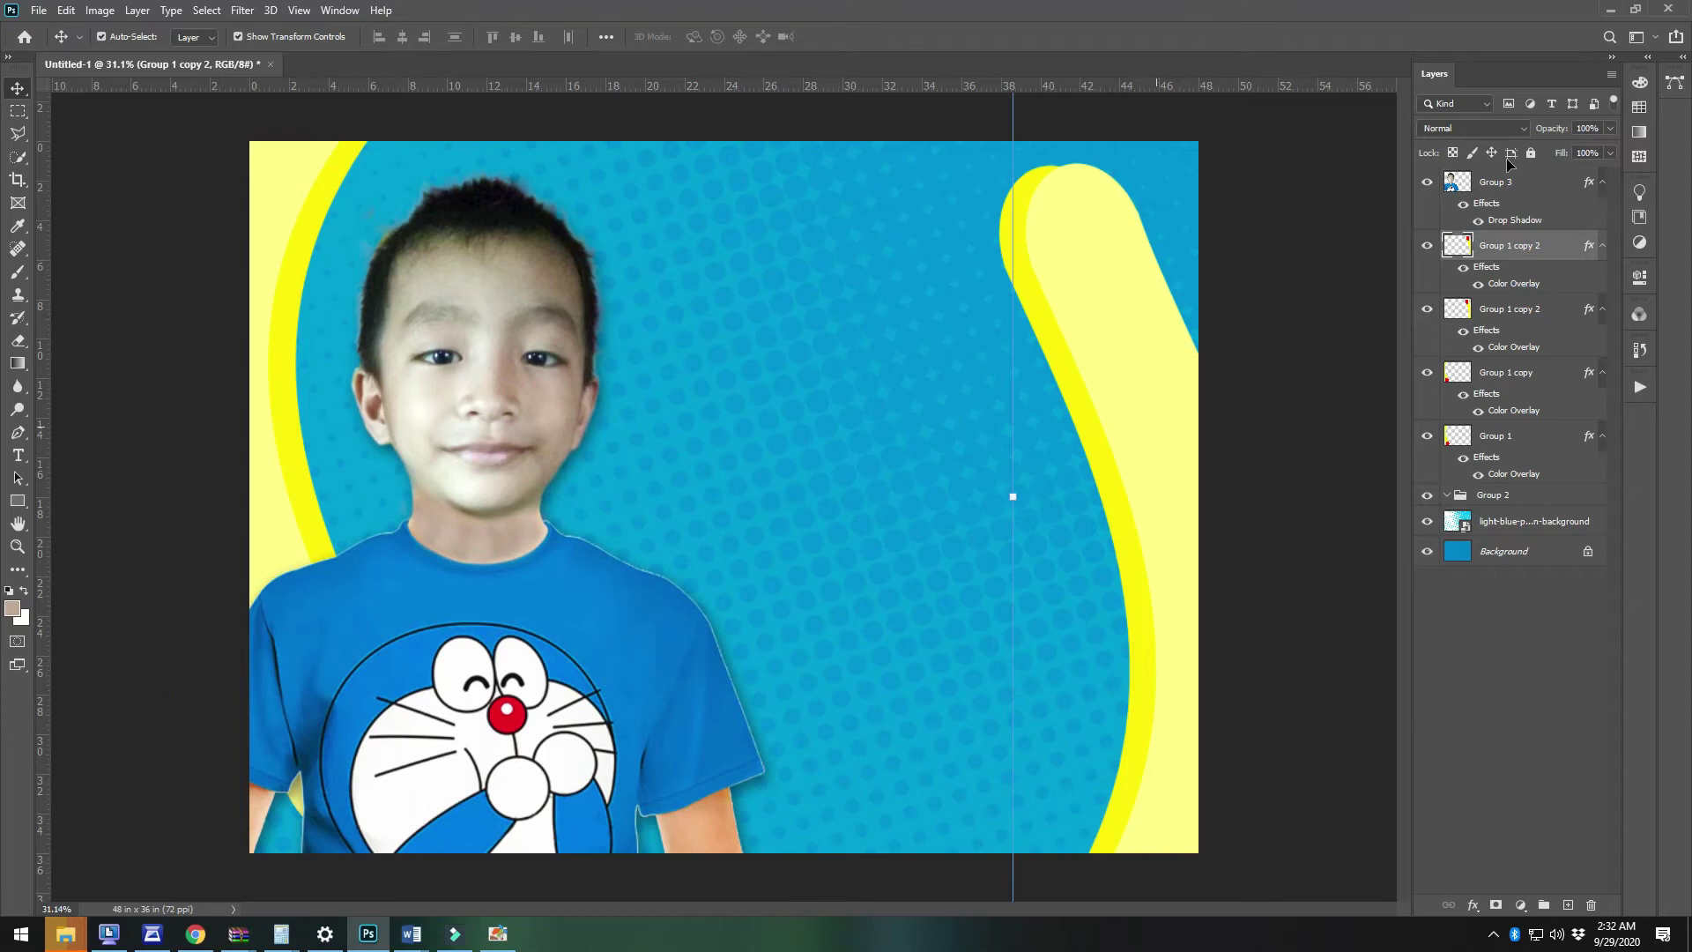
pyautogui.keyDown('ctrl'); pyautogui.click(1527, 299); pyautogui.keyUp('ctrl')
pyautogui.moveTo(1127, 514); pyautogui.dragTo(884, 521)
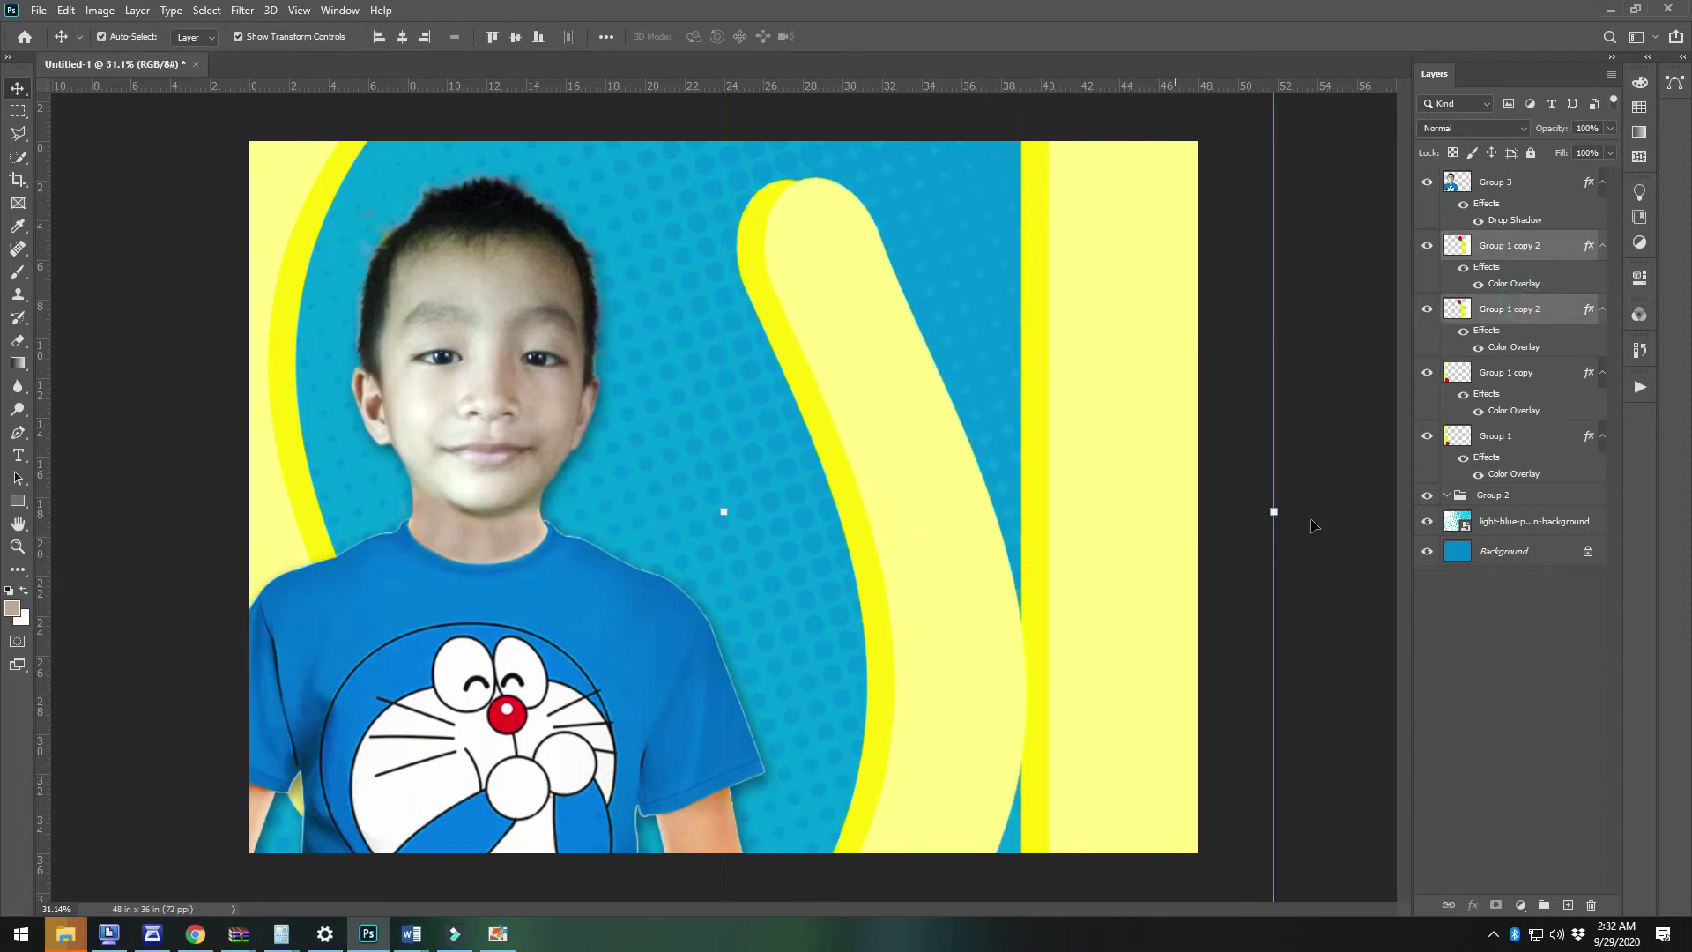
pyautogui.hotkey('ctrl', 't')
pyautogui.moveTo(1297, 453); pyautogui.dragTo(1320, 548)
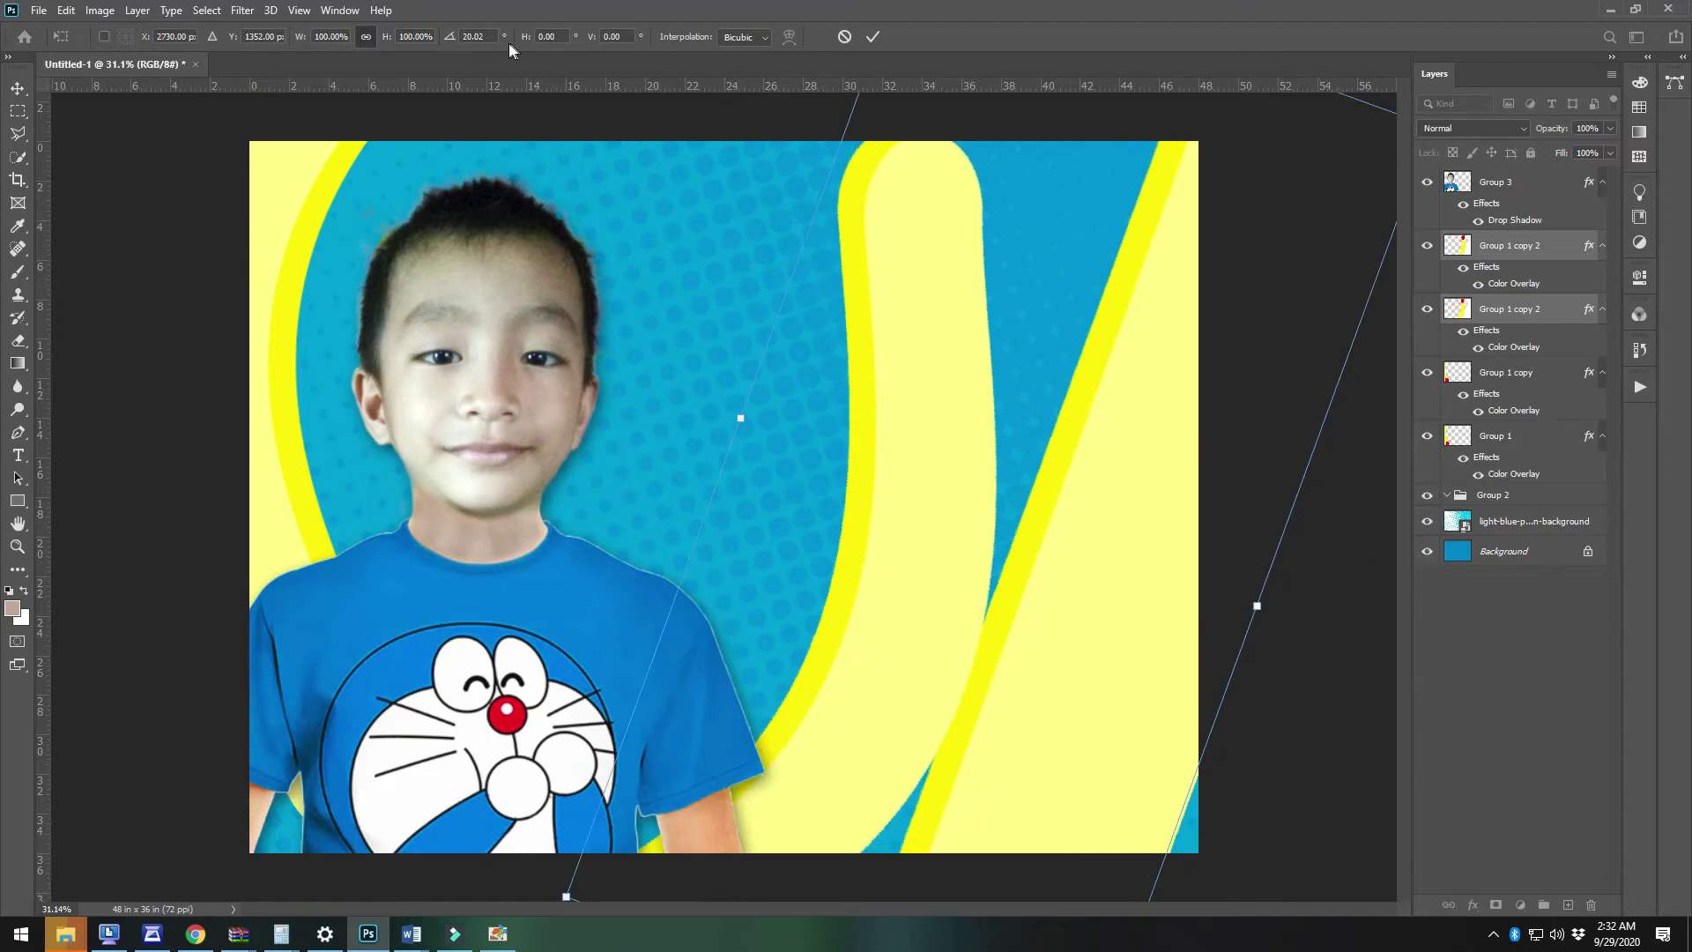
pyautogui.write('90')
pyautogui.press('Return')
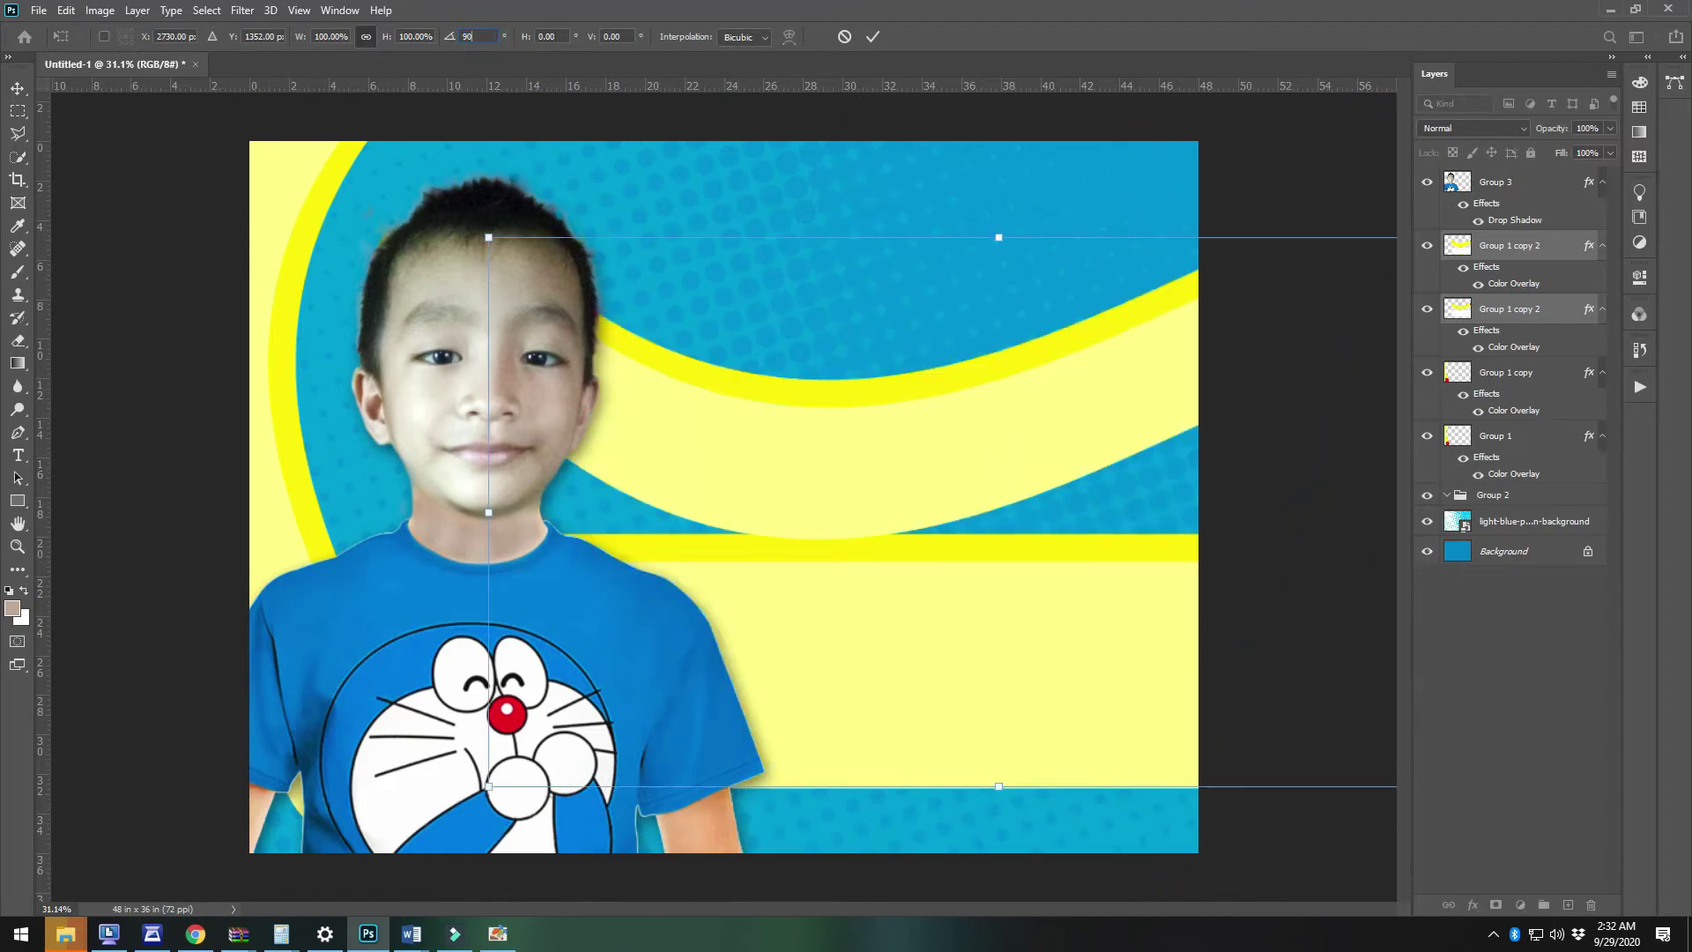
pyautogui.press('Return')
# Place the rotated yellow bands along the banner's bottom edge and stack their layers above the boy figure
pyautogui.moveTo(869, 468); pyautogui.dragTo(611, 894)
pyautogui.moveTo(1537, 243); pyautogui.dragTo(1533, 173)
pyautogui.moveTo(895, 793); pyautogui.dragTo(883, 786)
pyautogui.hotkey('ctrl', 't')
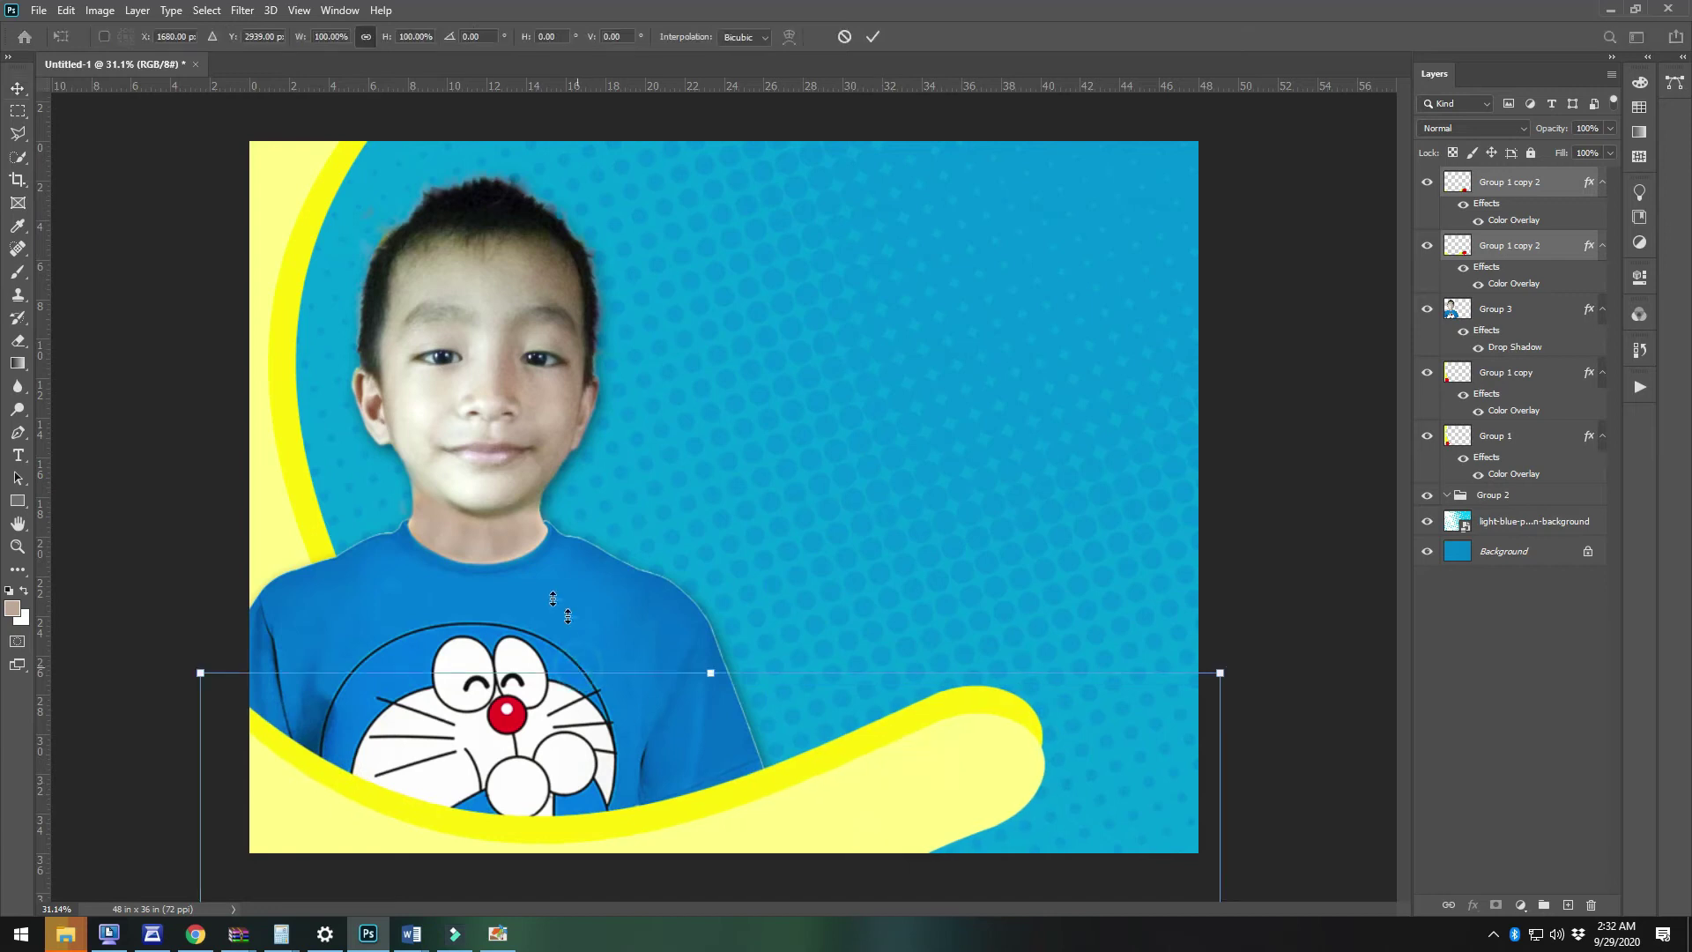
pyautogui.press('Return')
# Scale the boy figure down to about 90.7% and reposition it behind the bottom yellow band
pyautogui.moveTo(534, 555); pyautogui.dragTo(541, 527)
pyautogui.moveTo(773, 135); pyautogui.dragTo(744, 184)
pyautogui.moveTo(435, 675); pyautogui.dragTo(426, 658)
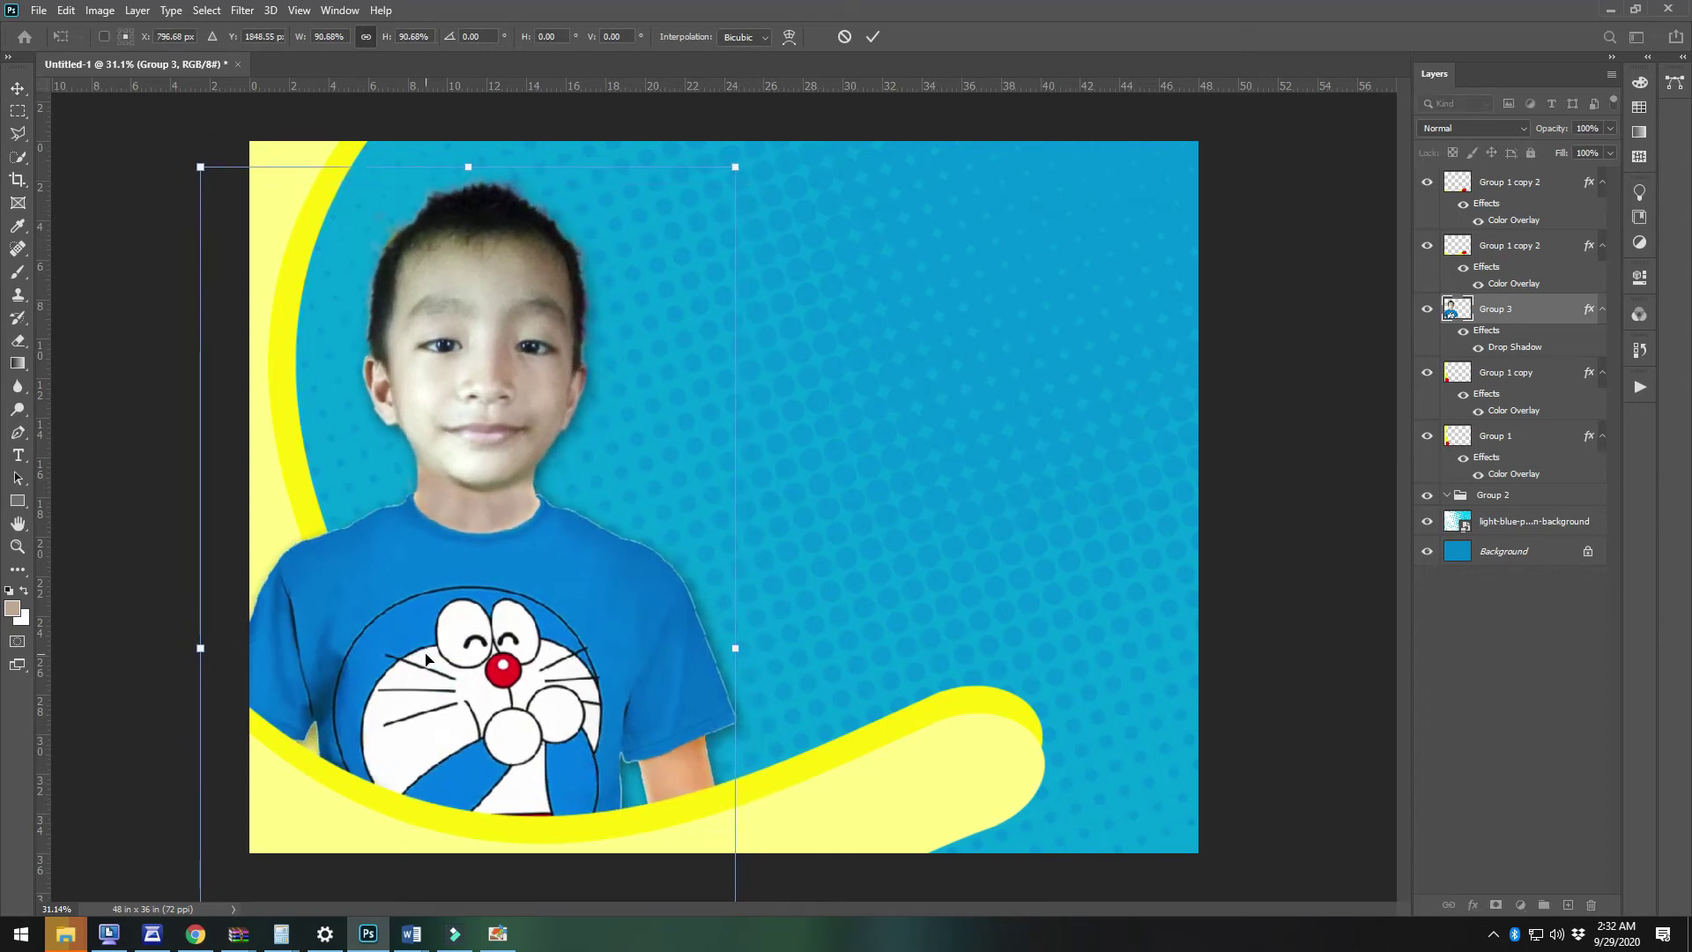
pyautogui.click(1243, 774)
# Switch to Chrome and search Google Images for "doreamon peeping"
pyautogui.click(369, 933)
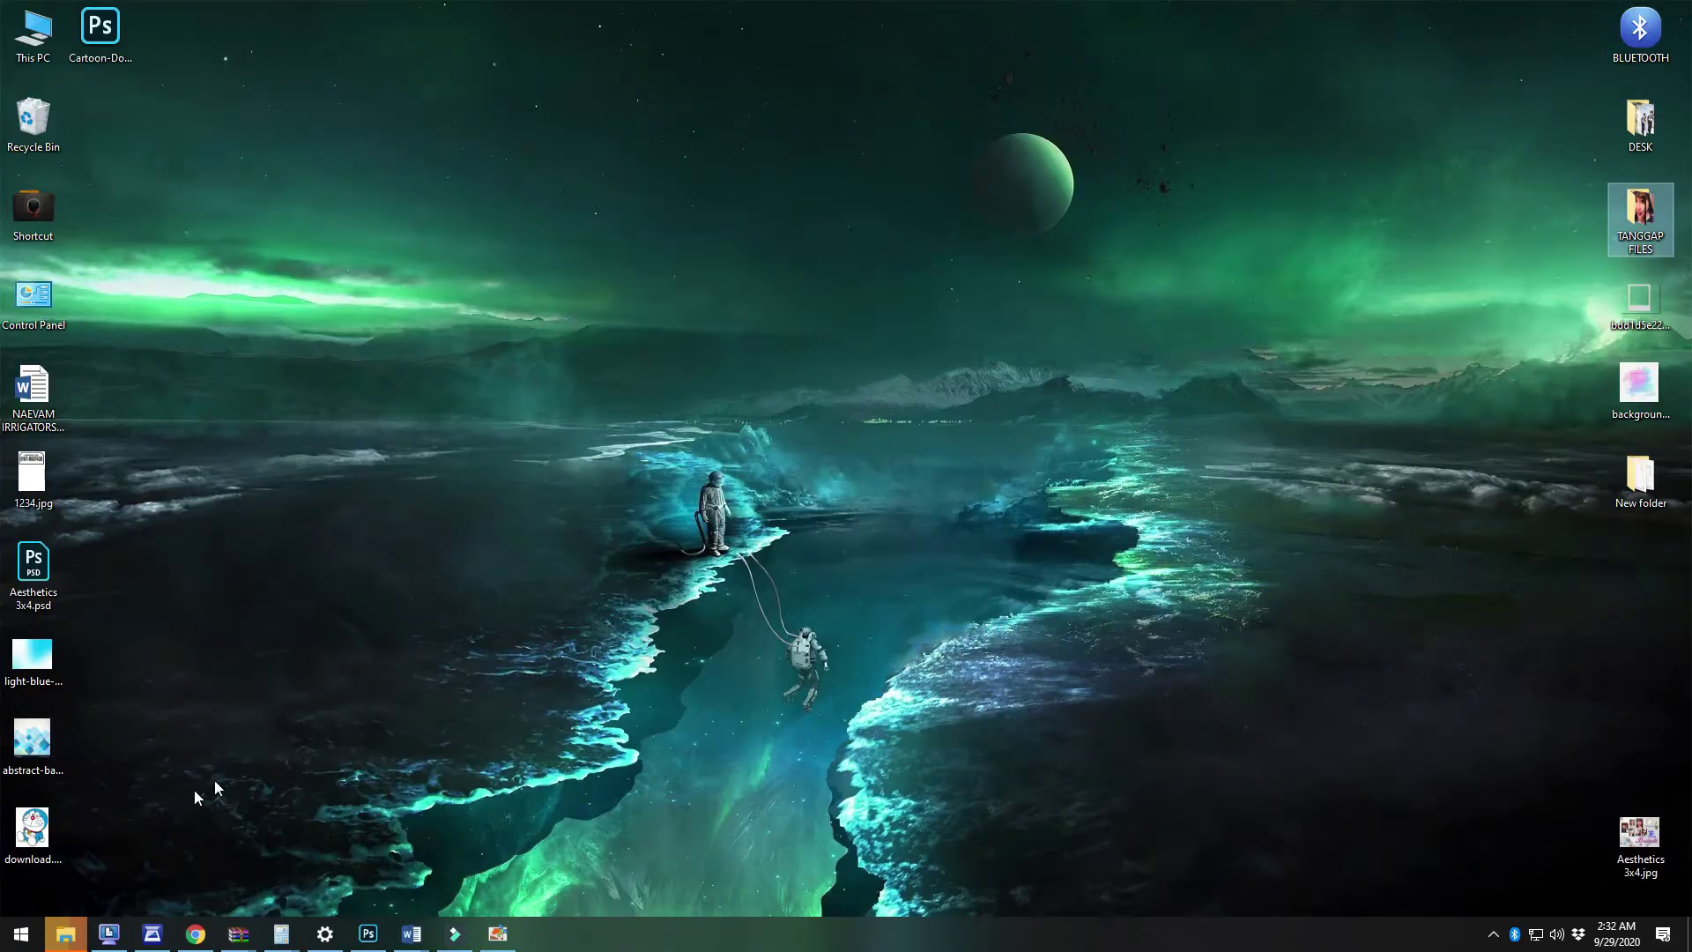
pyautogui.click(39, 834)
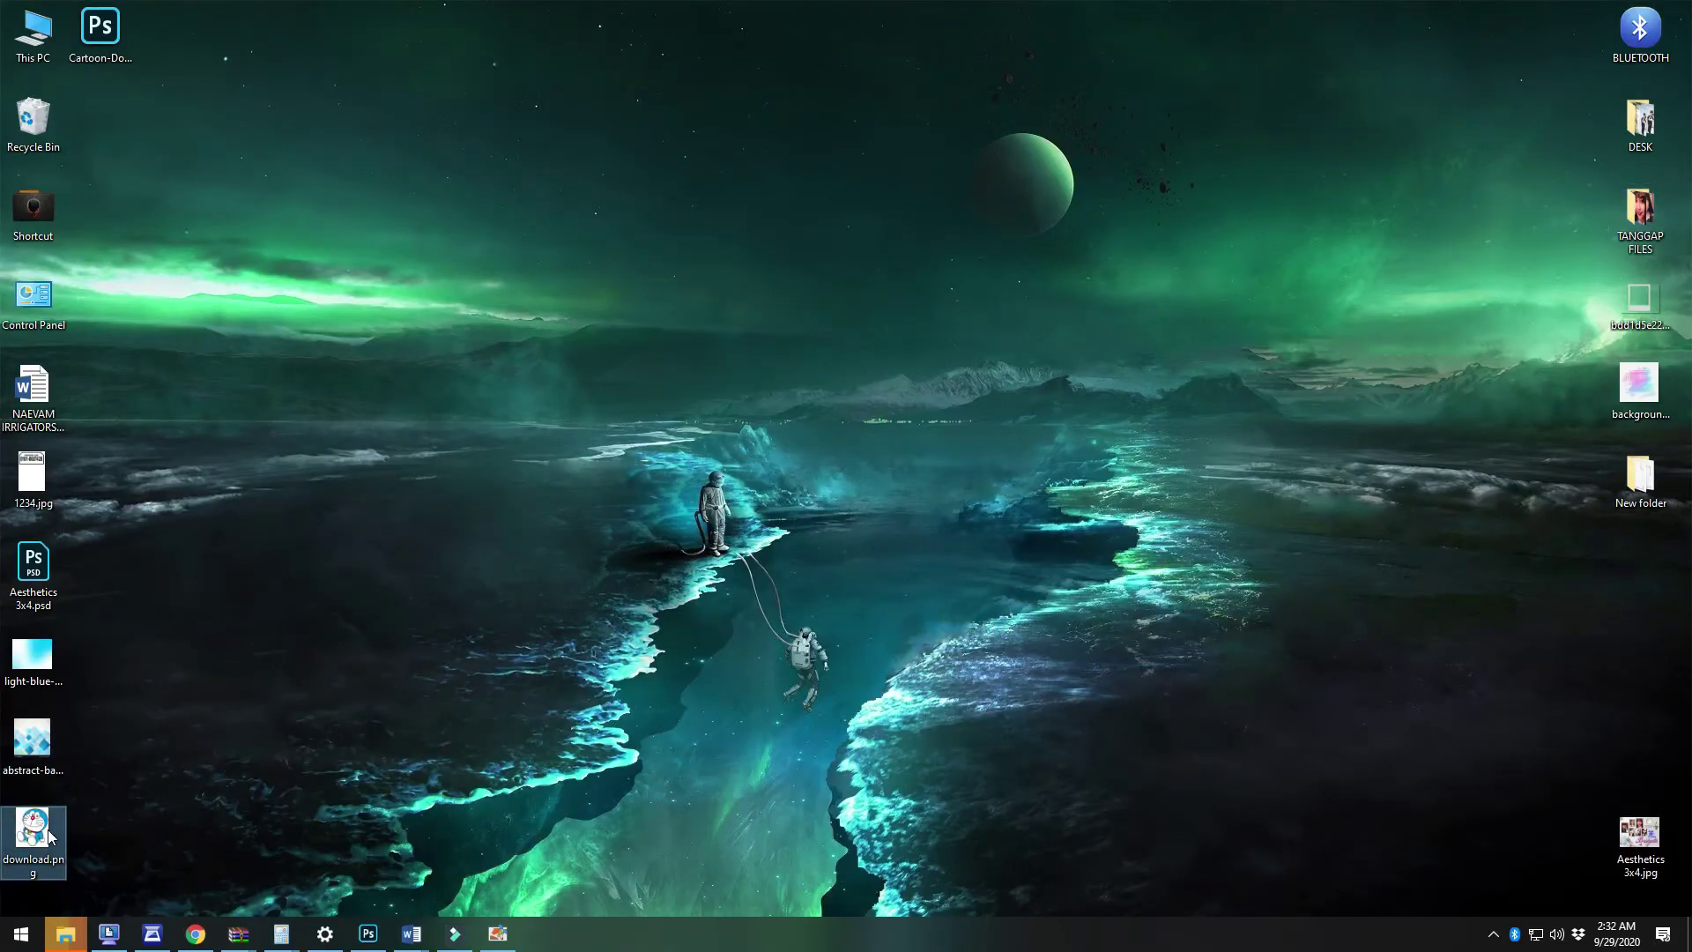
pyautogui.click(707, 651)
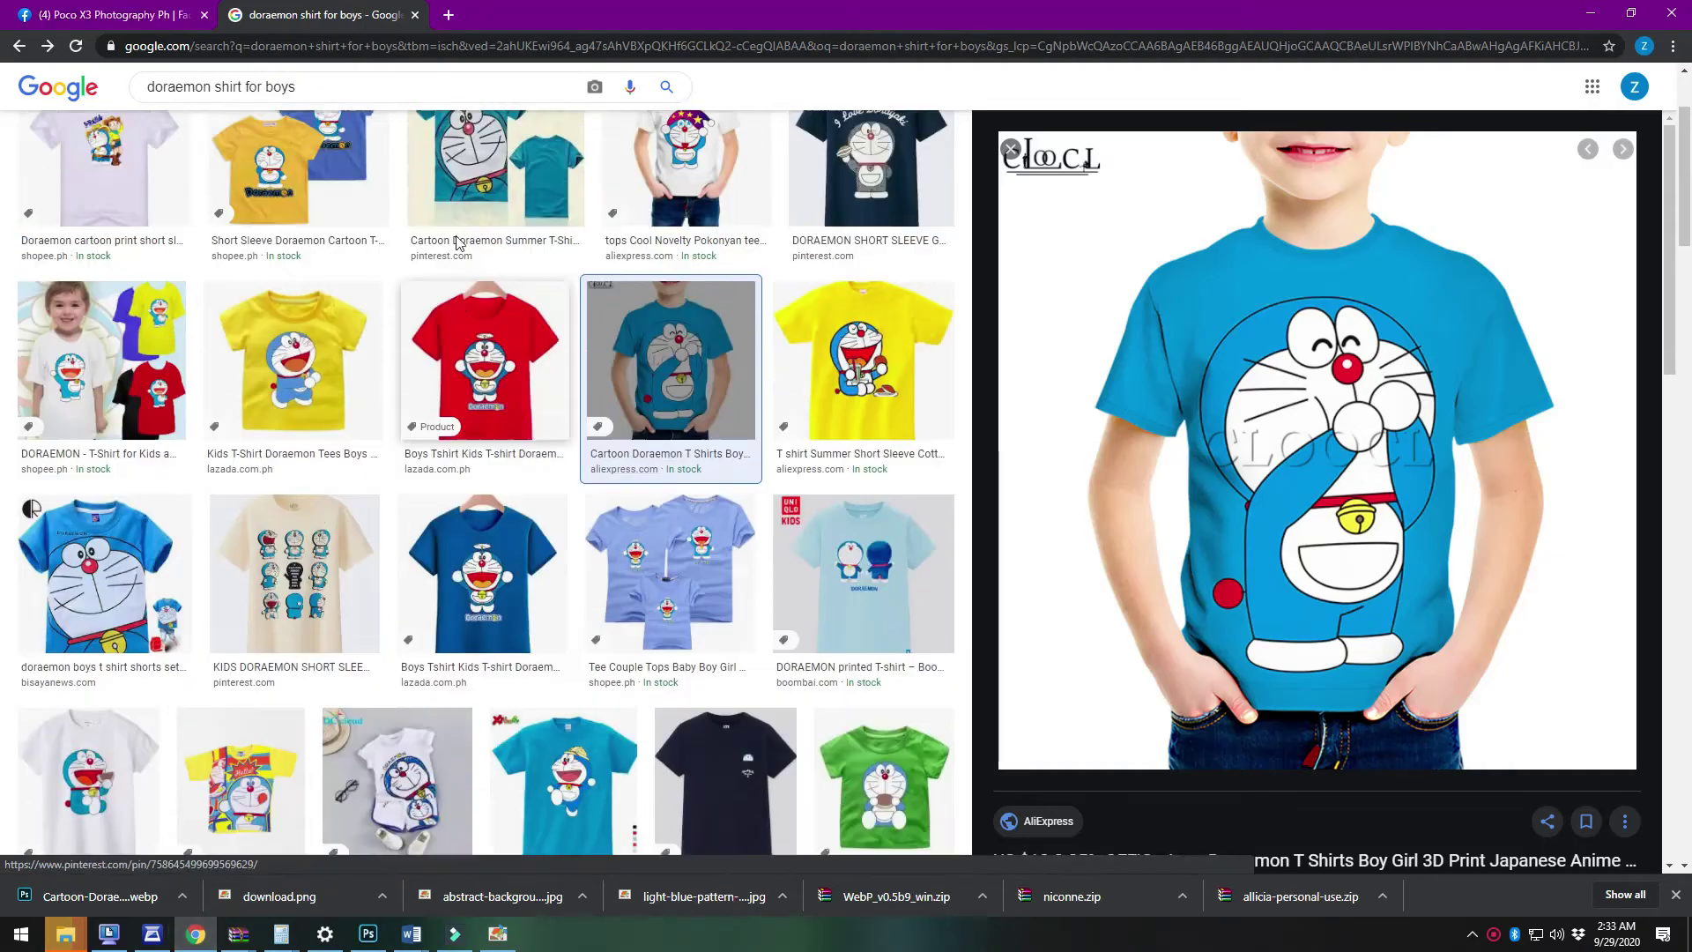
pyautogui.scroll(2, 457, 242)
pyautogui.click(337, 108)
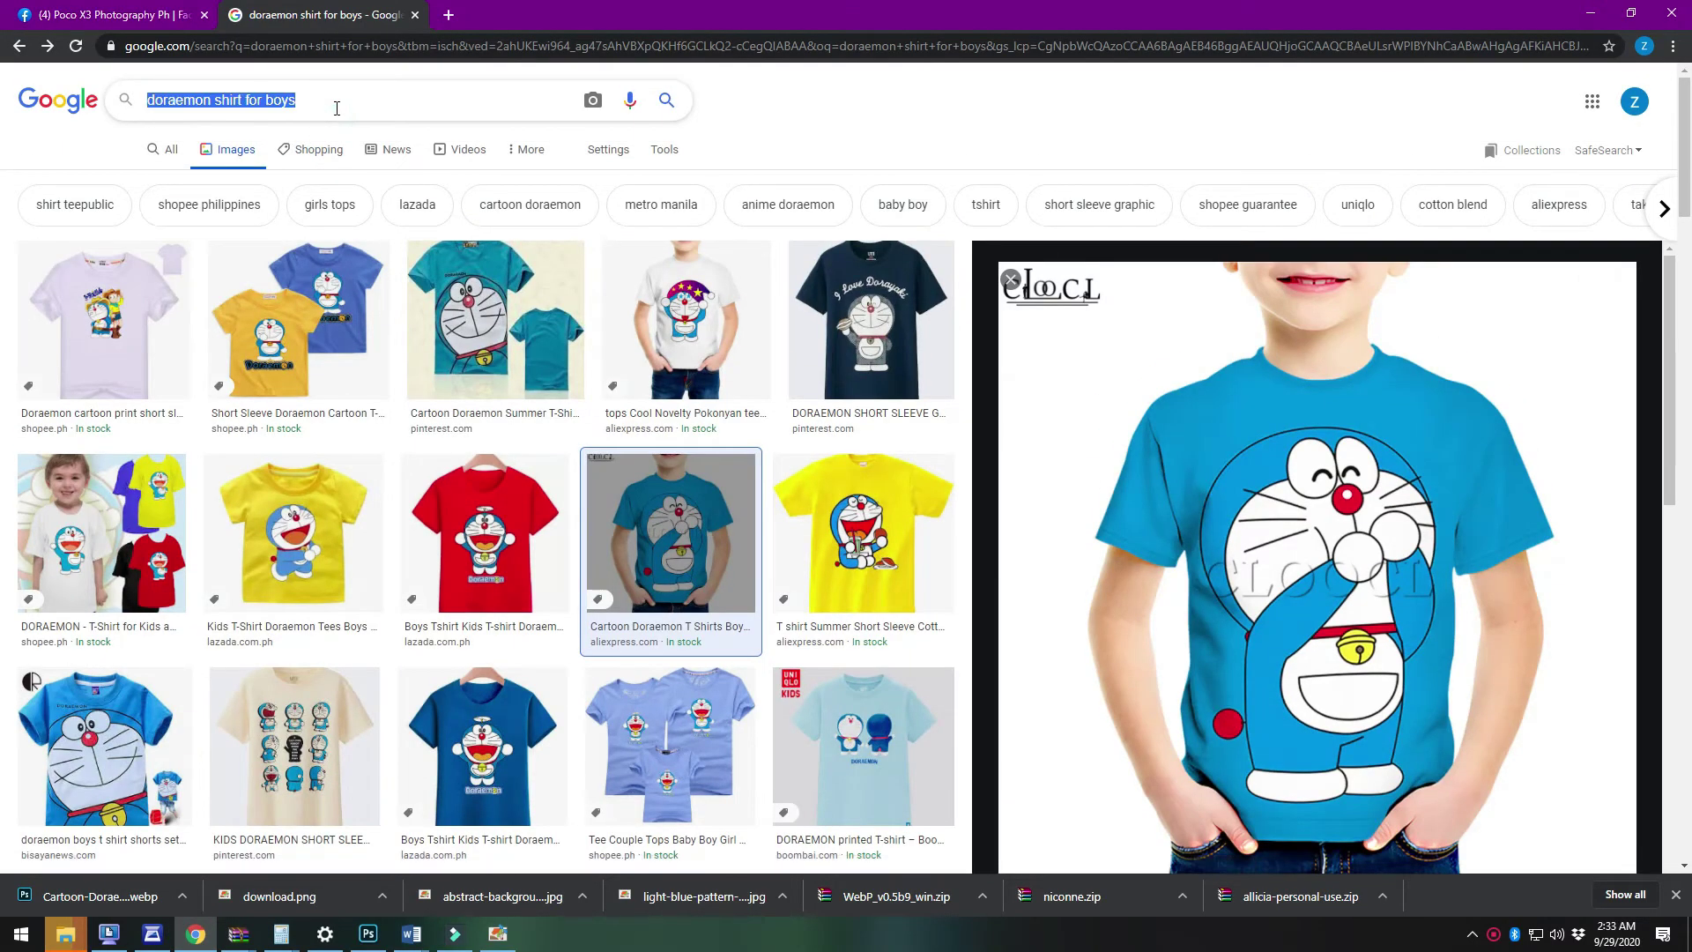
pyautogui.write('dore')
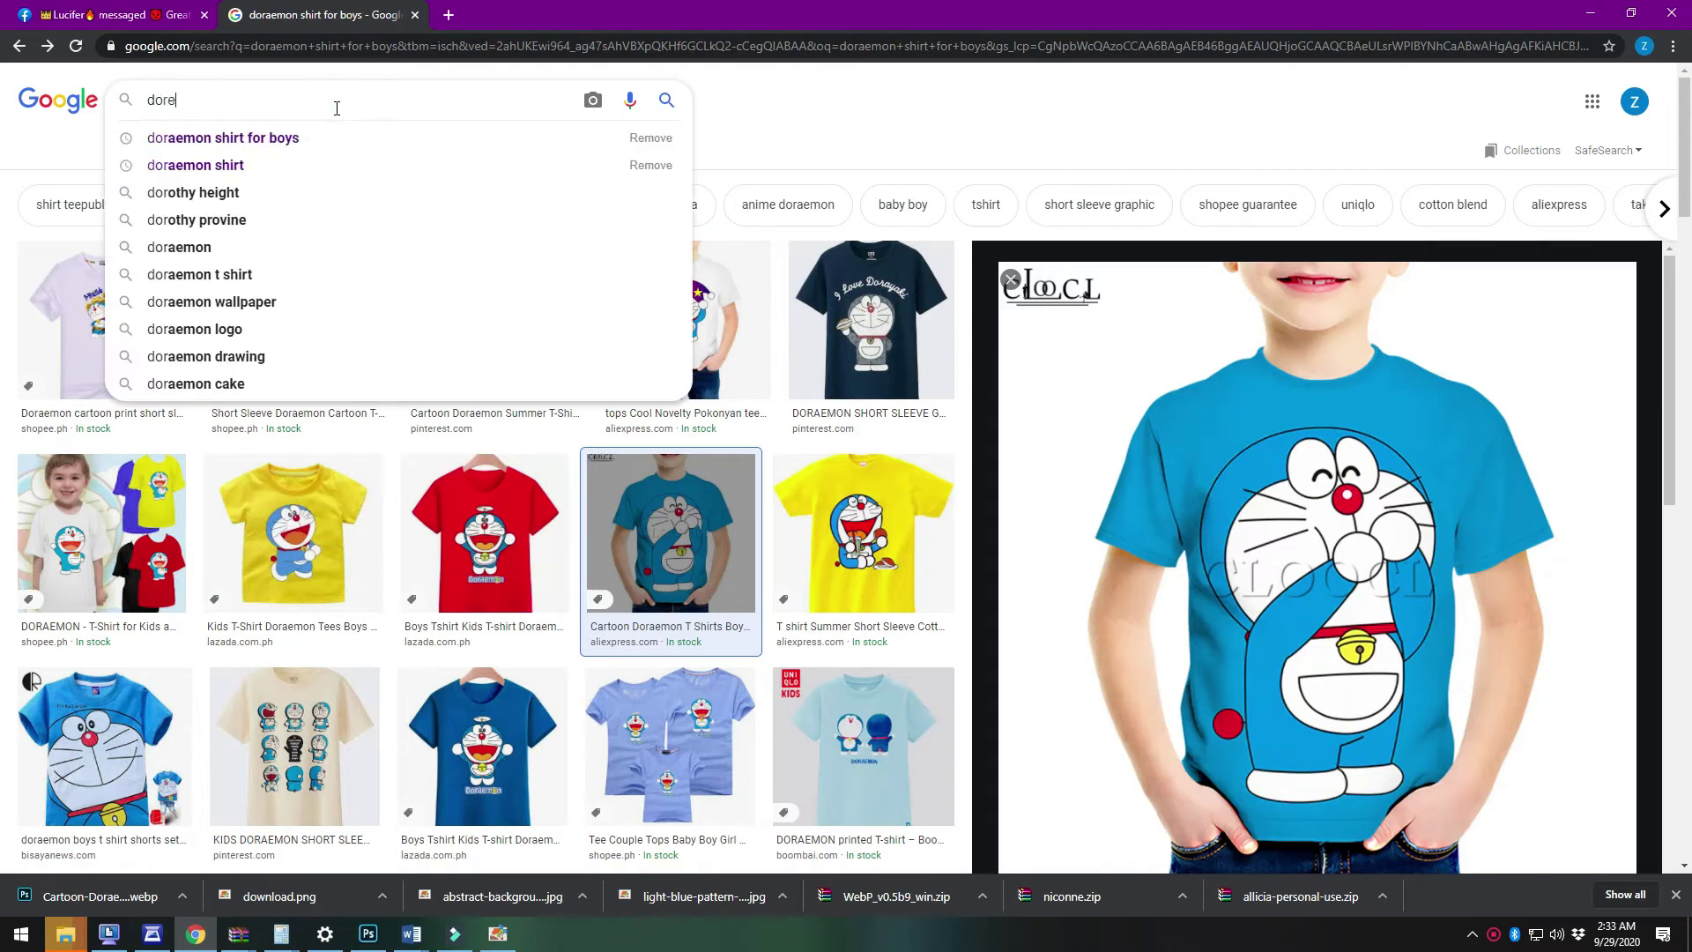
pyautogui.write('amon')
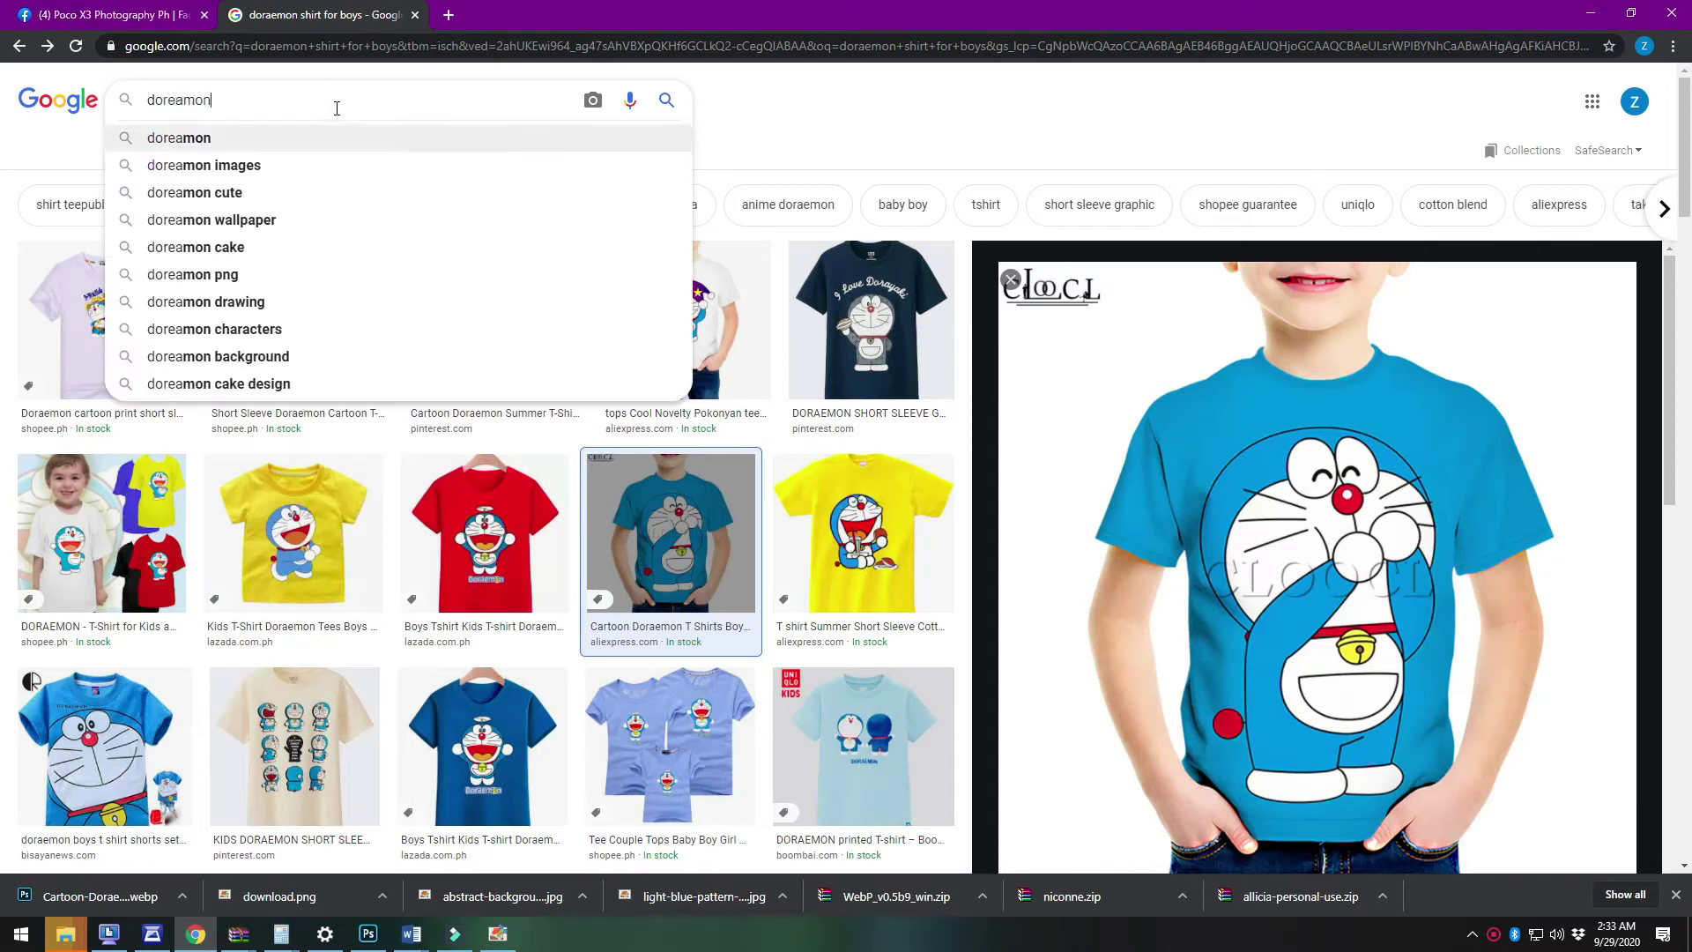
pyautogui.write(' peeping')
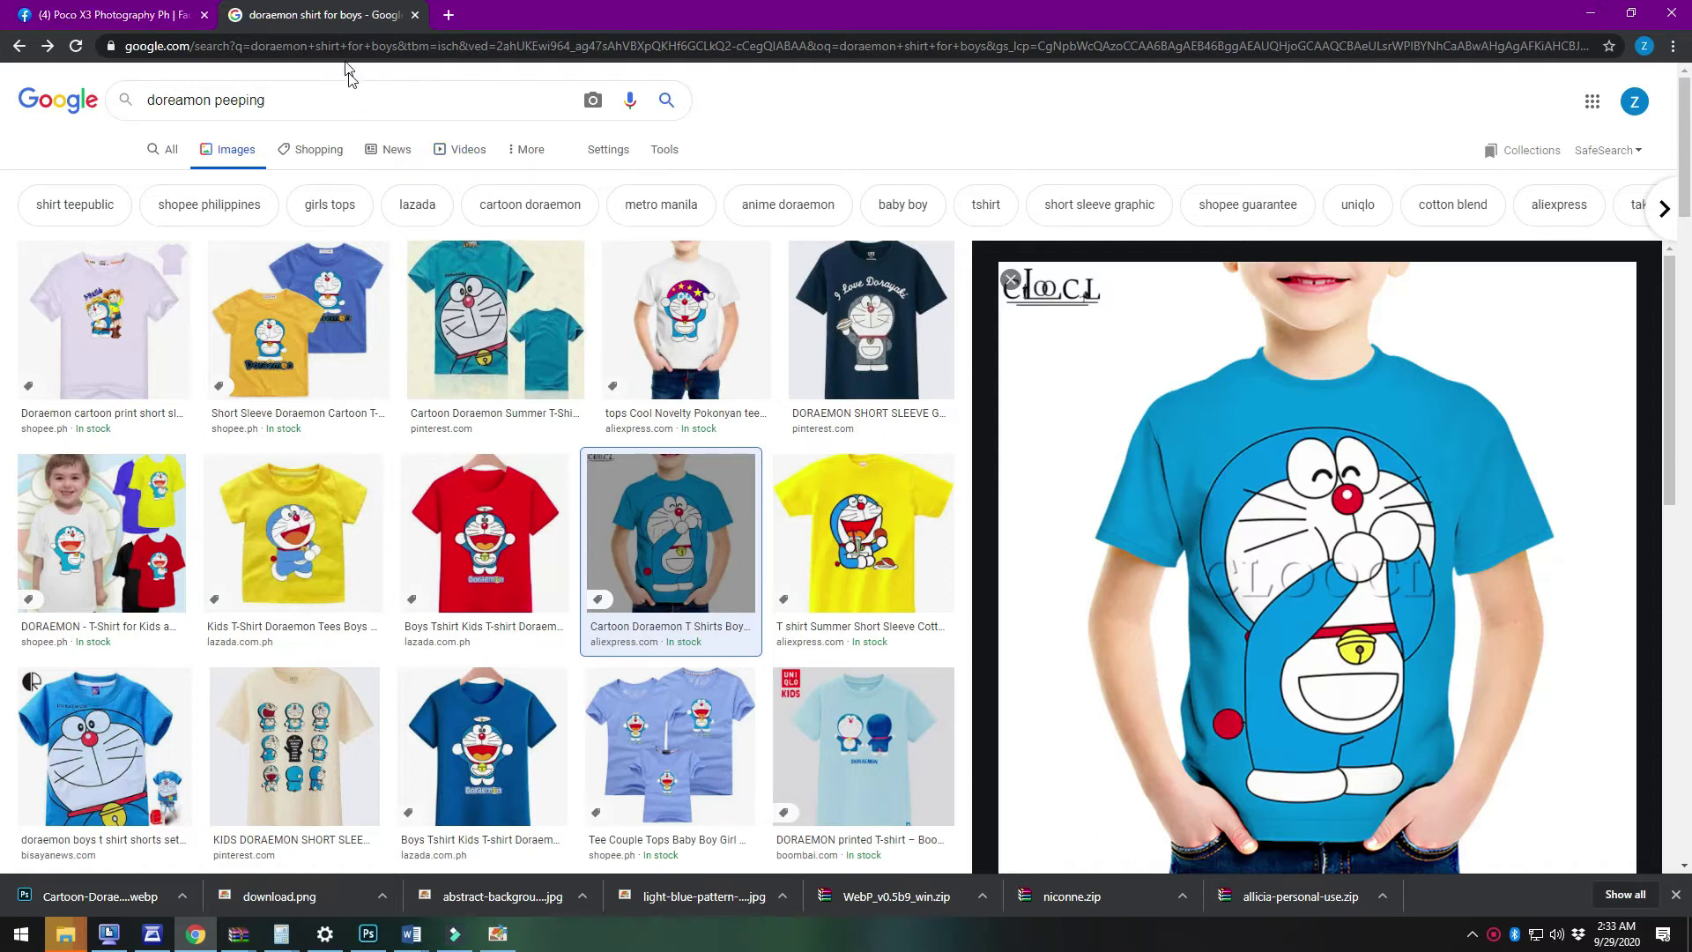
pyautogui.doubleClick(353, 94)
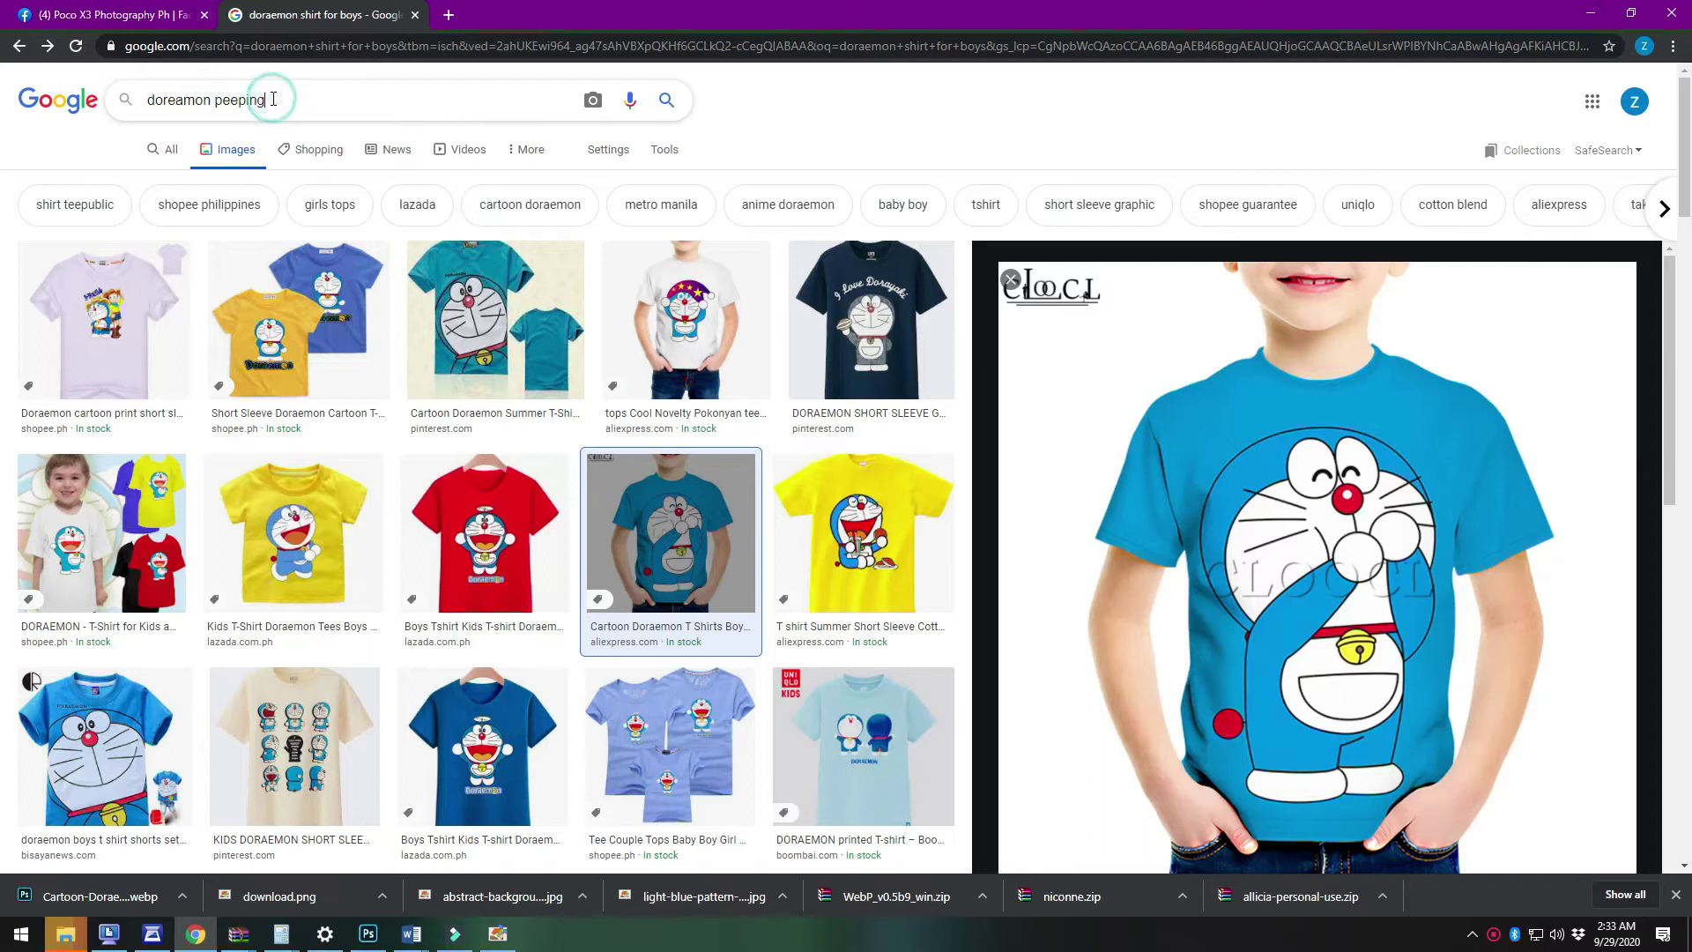
pyautogui.click(666, 100)
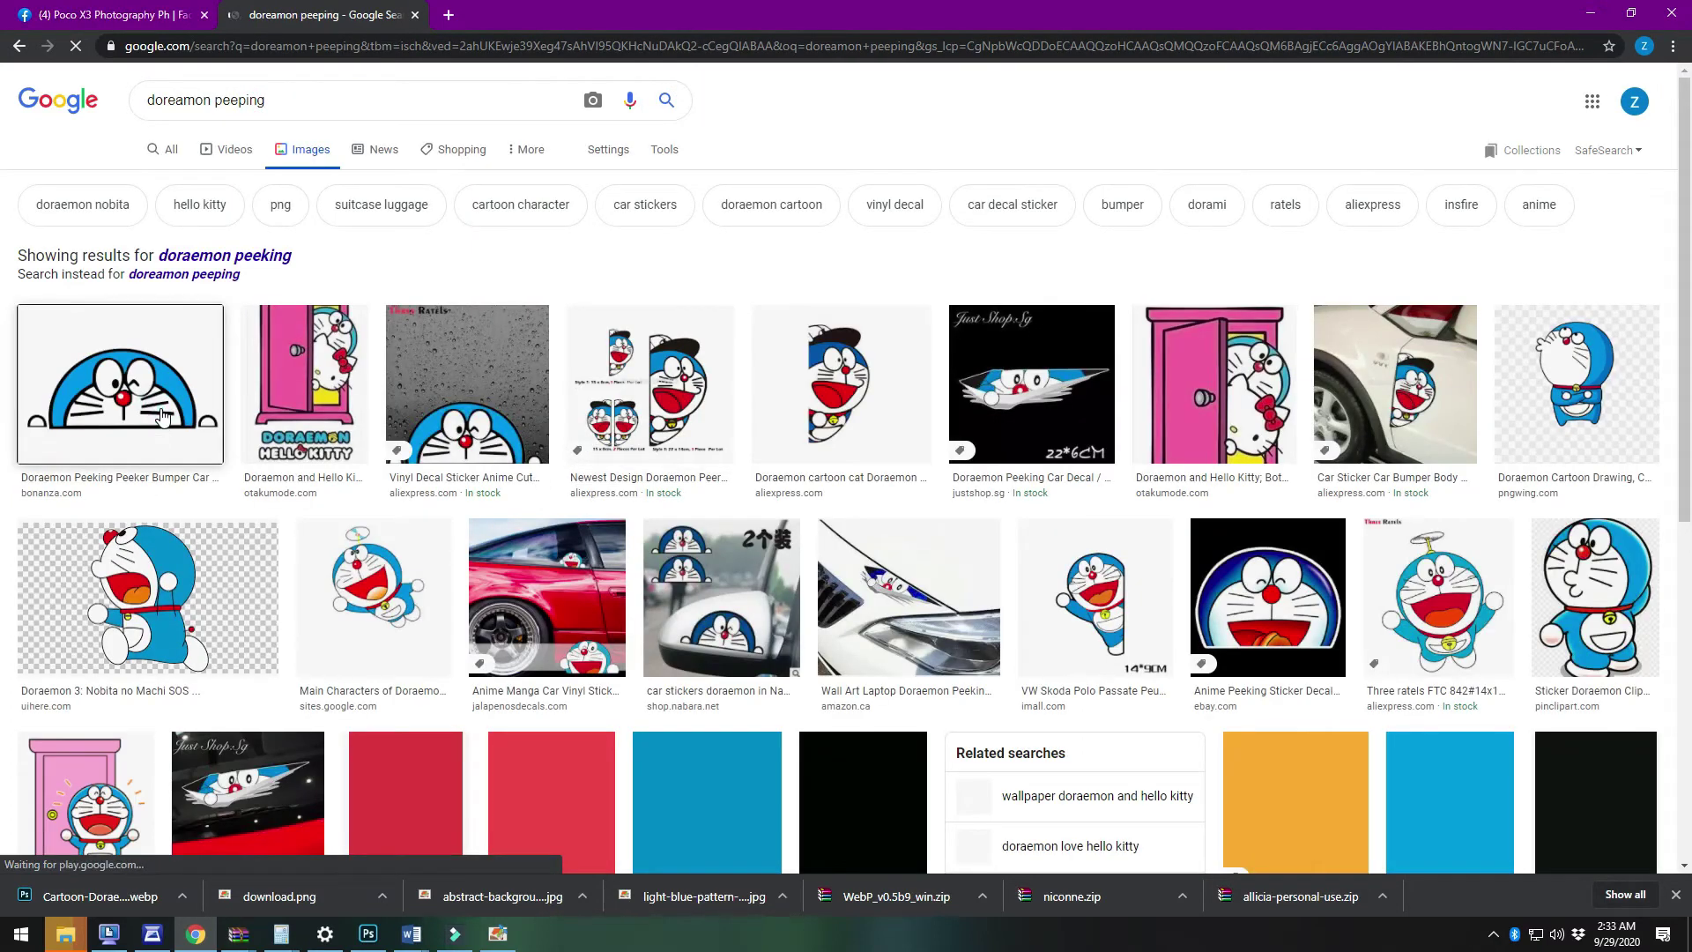
# Copy the winking Doraemon Peeking Peeker image from the Bonanza result and return to Photoshop
pyautogui.scroll(-5, 1342, 474)
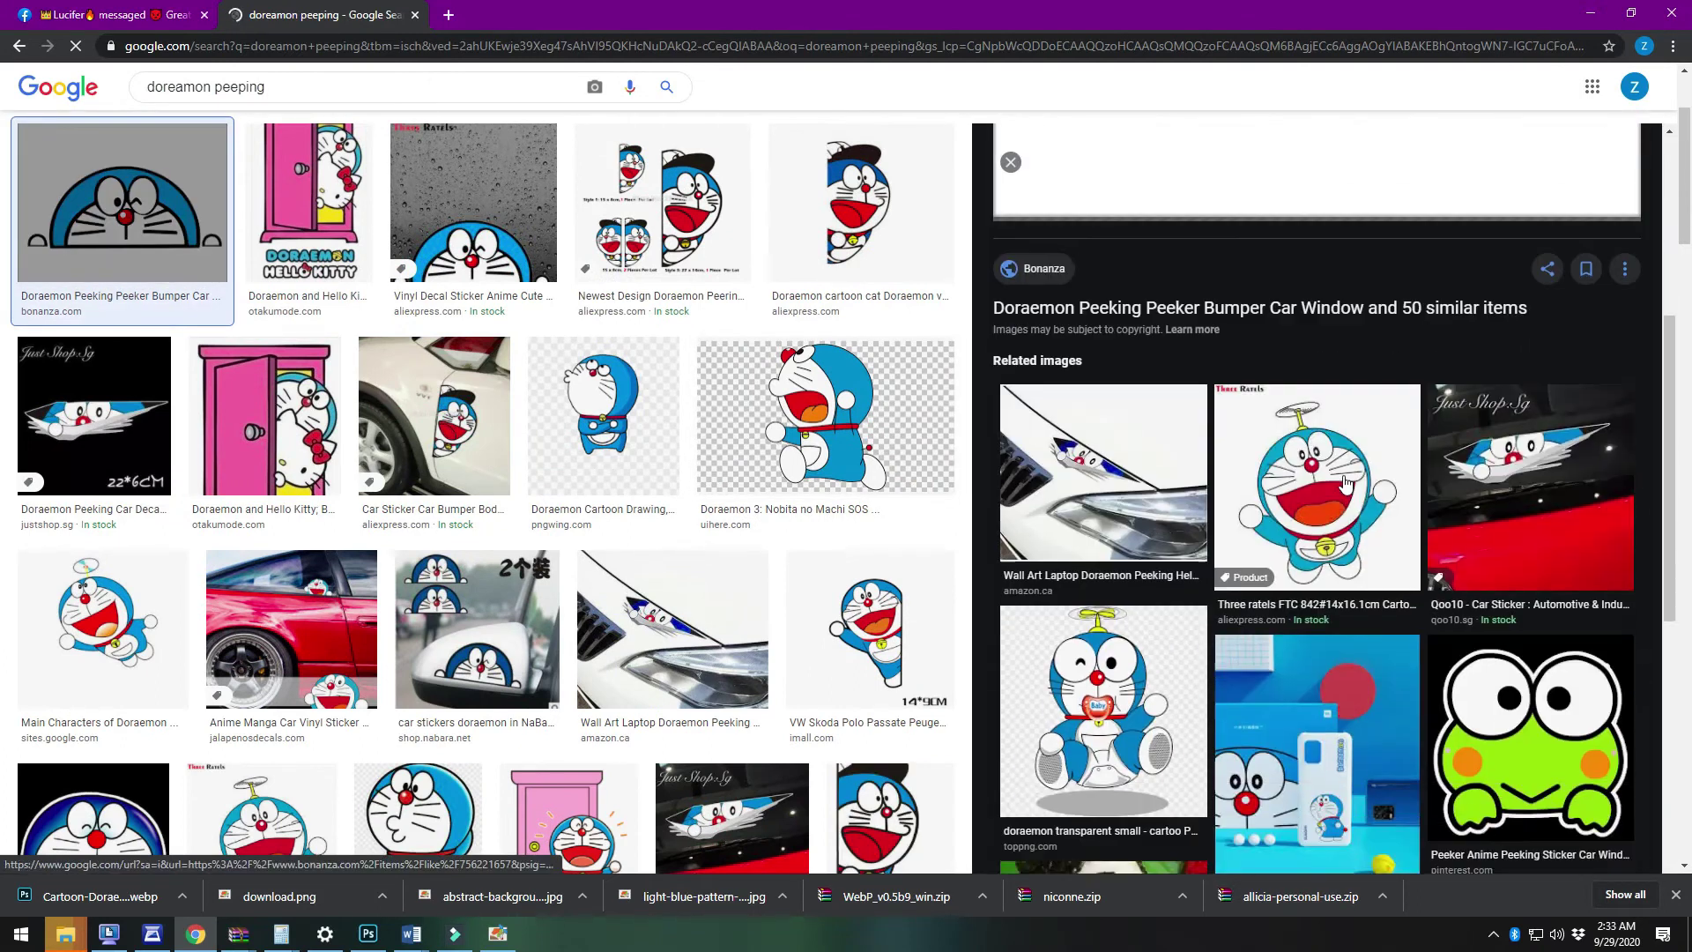
pyautogui.scroll(5, 1341, 472)
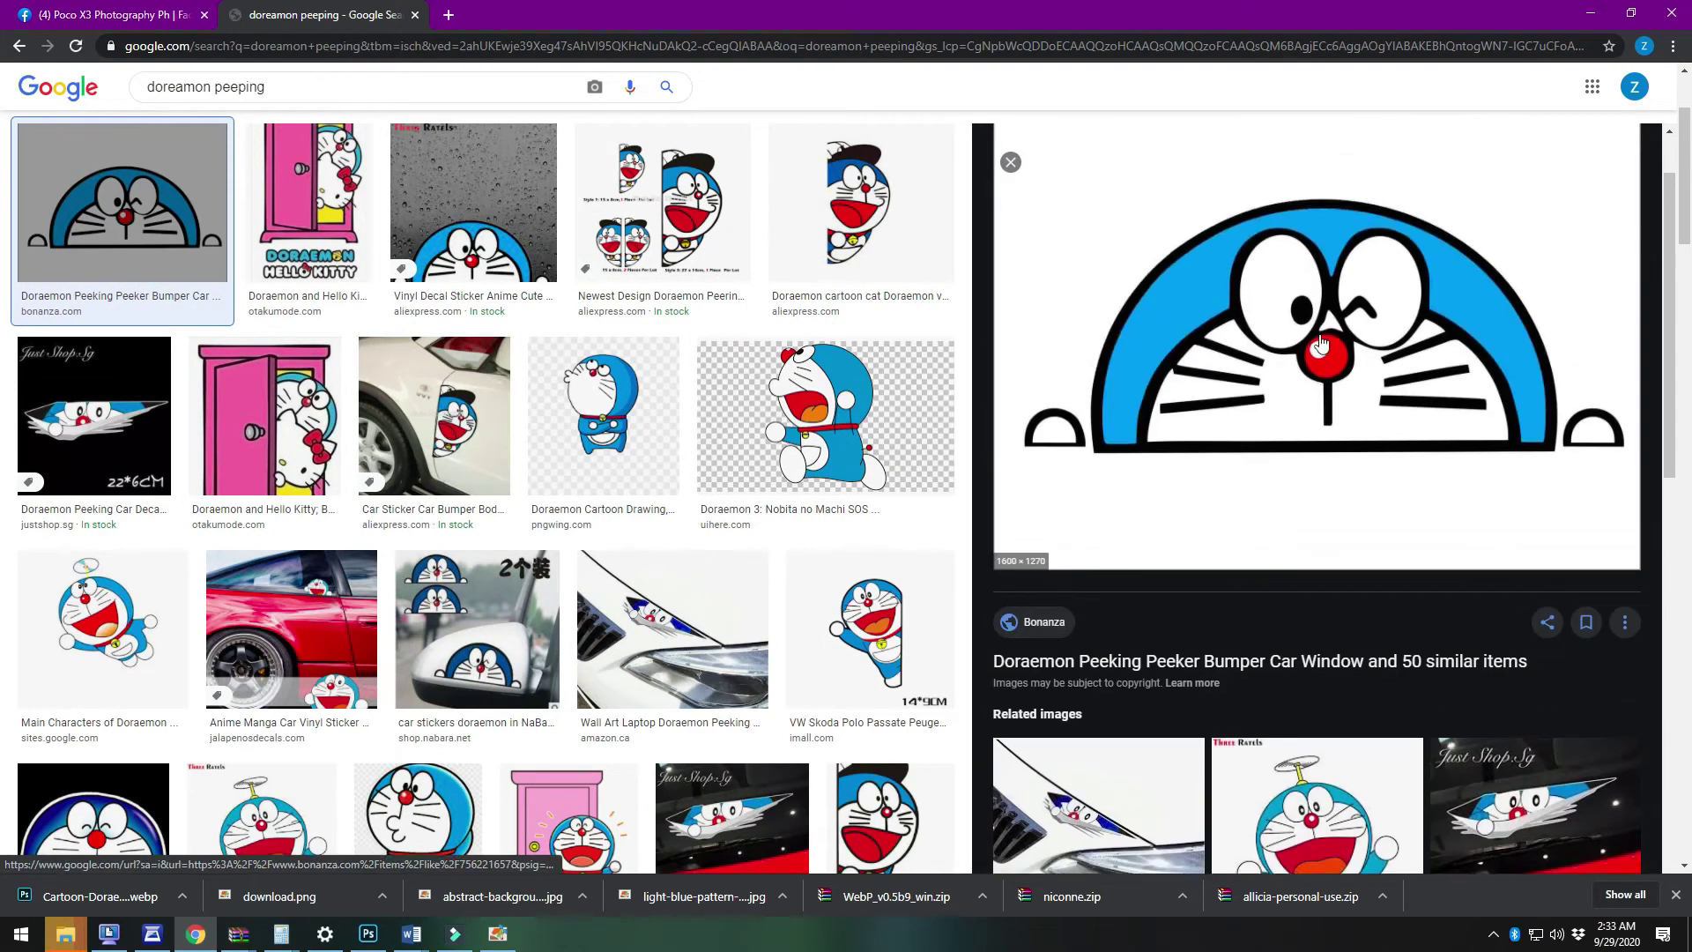
pyautogui.rightClick(1319, 336)
pyautogui.click(1369, 516)
pyautogui.hotkey('alt', 'Tab')
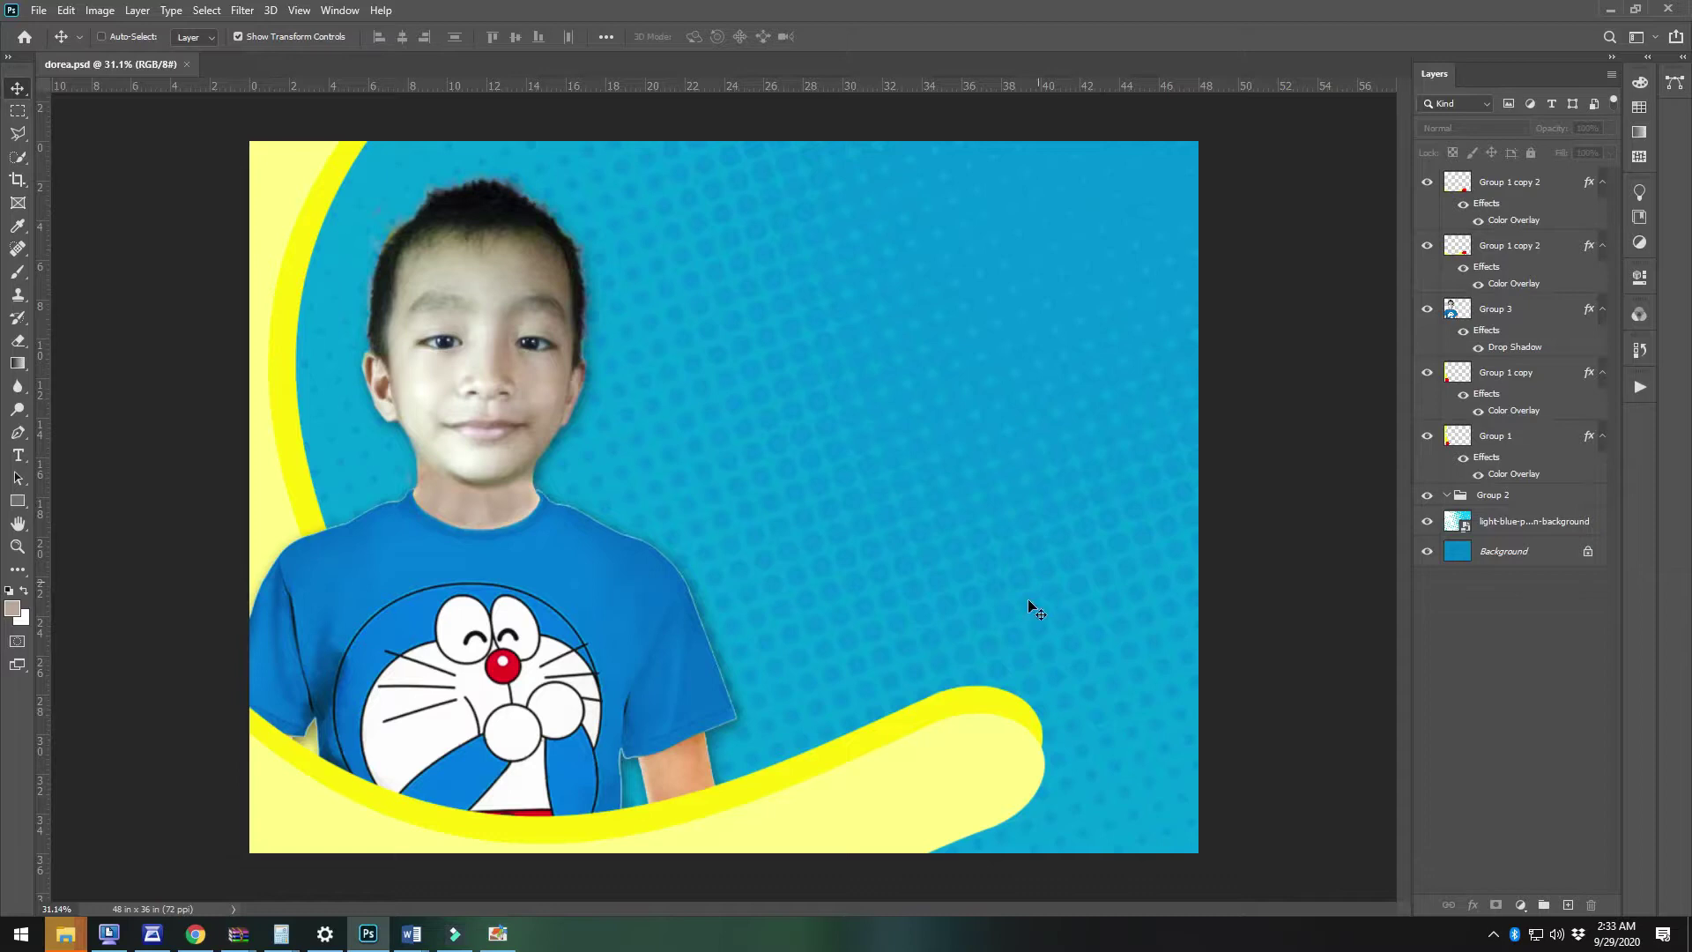
# Paste the peeking Doraemon into the banner and remove its white background with the Magic Eraser tool
pyautogui.hotkey('ctrl', 'v')
pyautogui.press('e')
pyautogui.rightClick(21, 344)
pyautogui.click(79, 381)
pyautogui.click(775, 401)
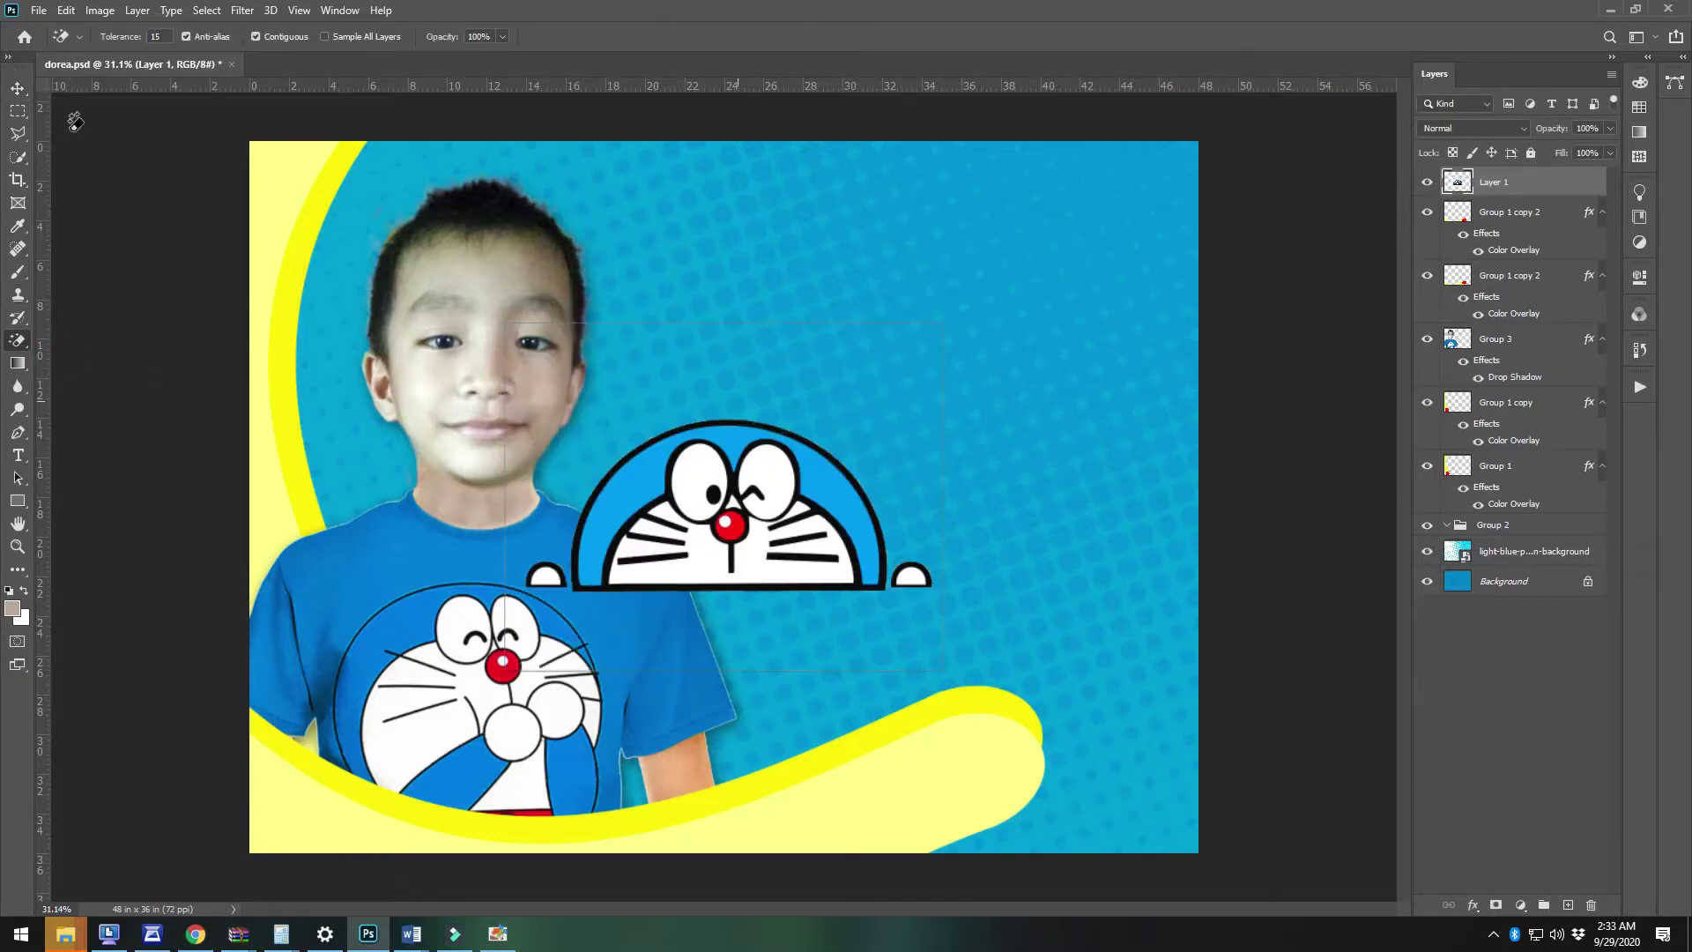
# Shrink and tilt the peeking Doraemon so it sits on the bottom yellow band's edge beside the boy's arm
pyautogui.click(17, 88)
pyautogui.moveTo(831, 560)
pyautogui.mouseDown()
pyautogui.moveTo(828, 644)
pyautogui.moveTo(786, 785)
pyautogui.mouseUp()
pyautogui.moveTo(912, 721); pyautogui.dragTo(922, 661)
pyautogui.moveTo(855, 507); pyautogui.dragTo(775, 604)
pyautogui.moveTo(729, 735); pyautogui.dragTo(730, 761)
pyautogui.press('Return')
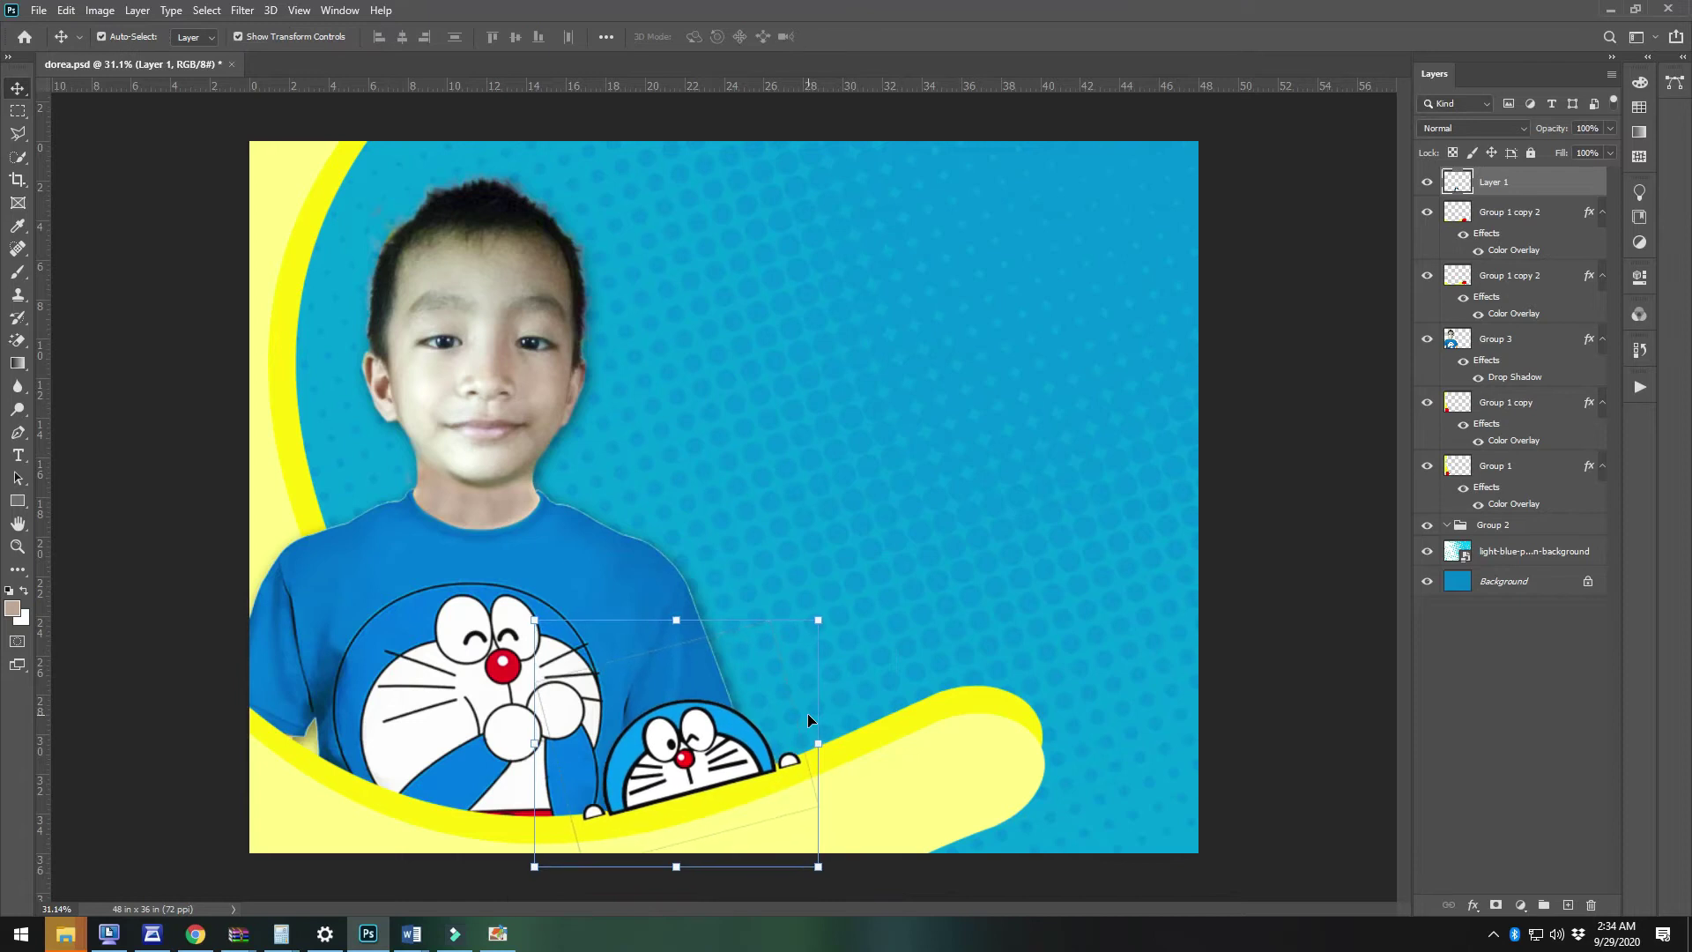
pyautogui.click(1212, 741)
# Add the text "Happy" on the blue backdrop beside the boy's head and set its font to Cheri
pyautogui.scroll(3, 643, 378)
pyautogui.scroll(-3, 597, 378)
pyautogui.scroll(2, 594, 370)
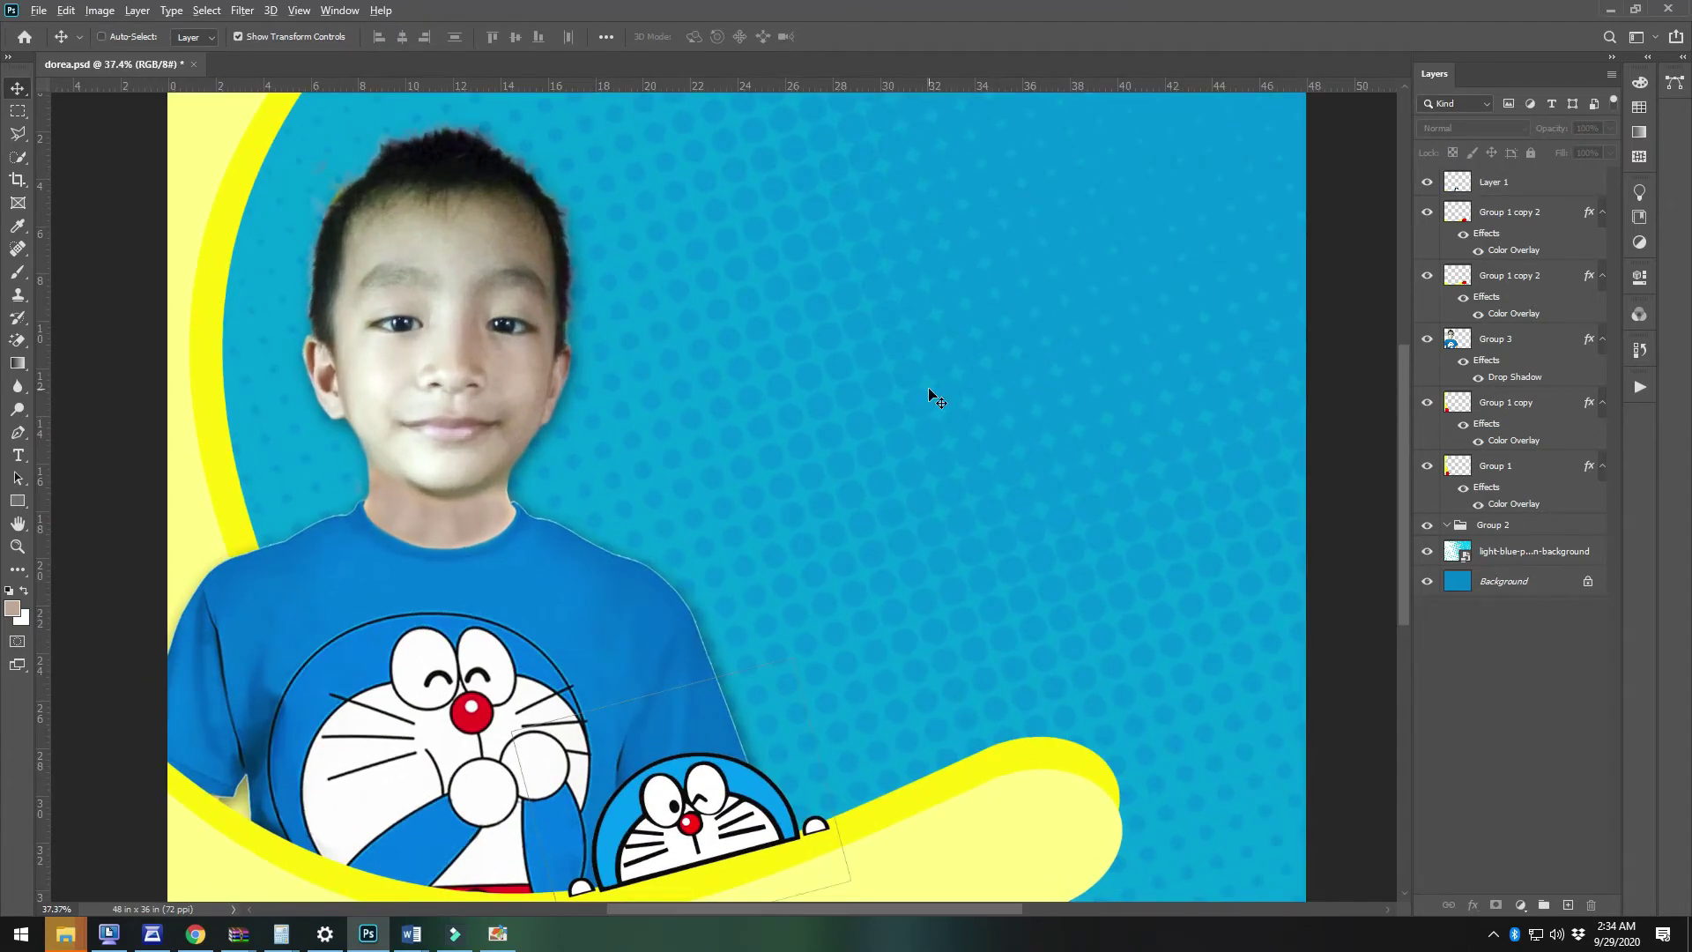
pyautogui.scroll(-1, 934, 397)
pyautogui.press('t')
pyautogui.click(837, 293)
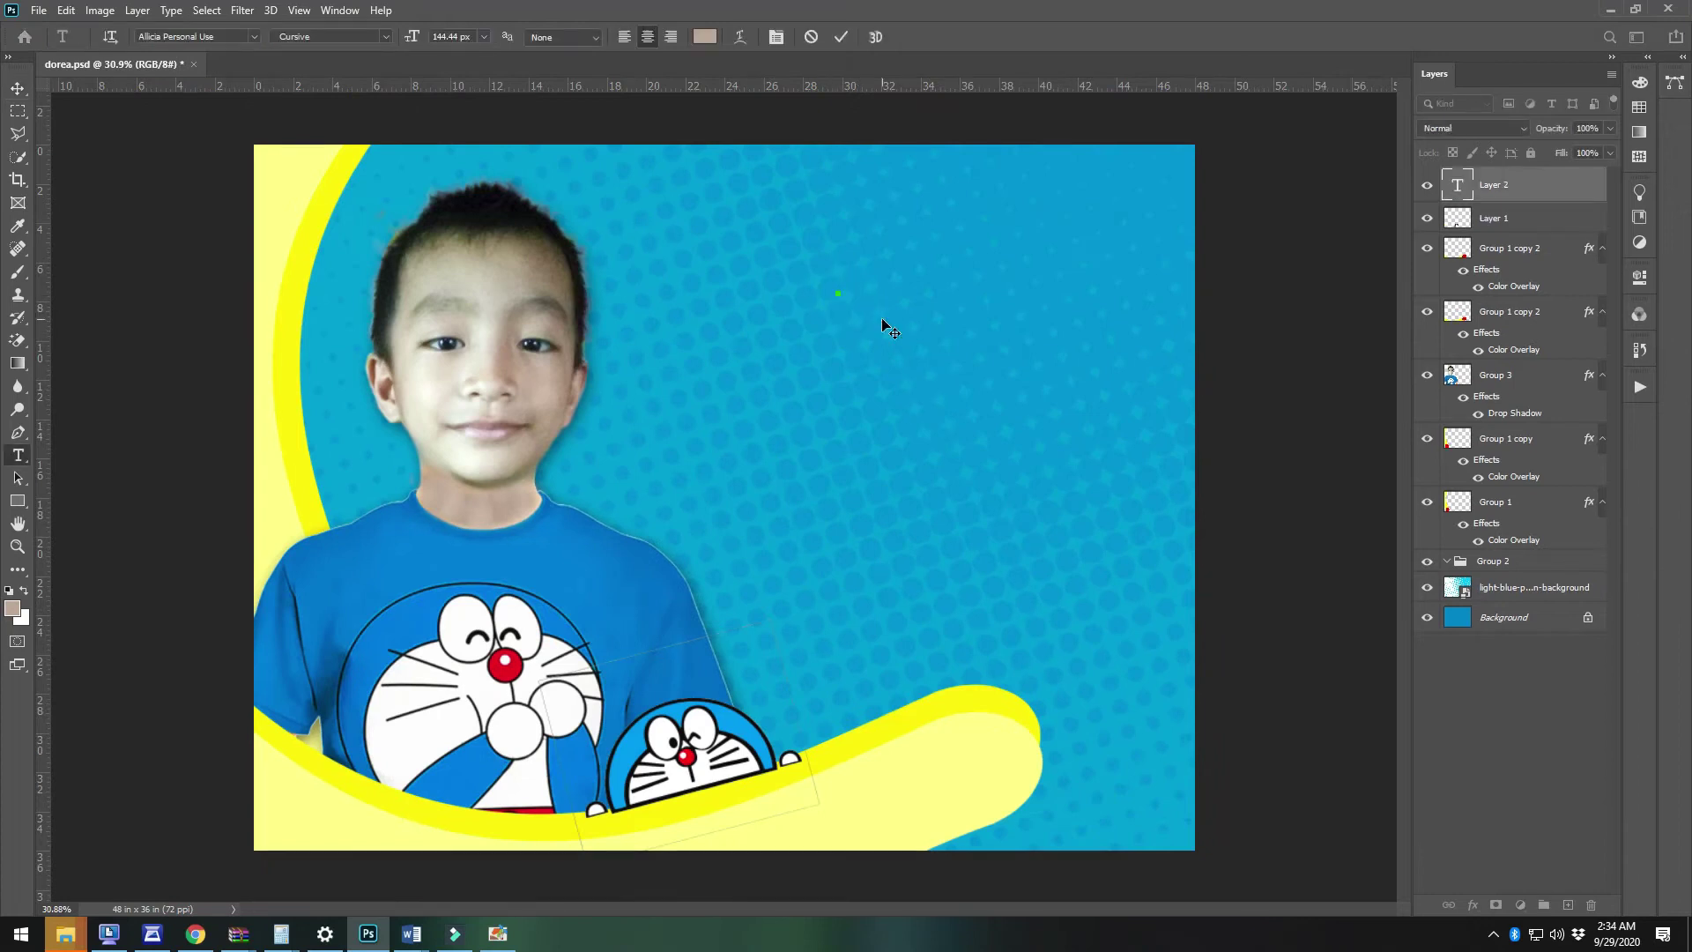
pyautogui.write('Happy')
pyautogui.hotkey('ctrl', 'a')
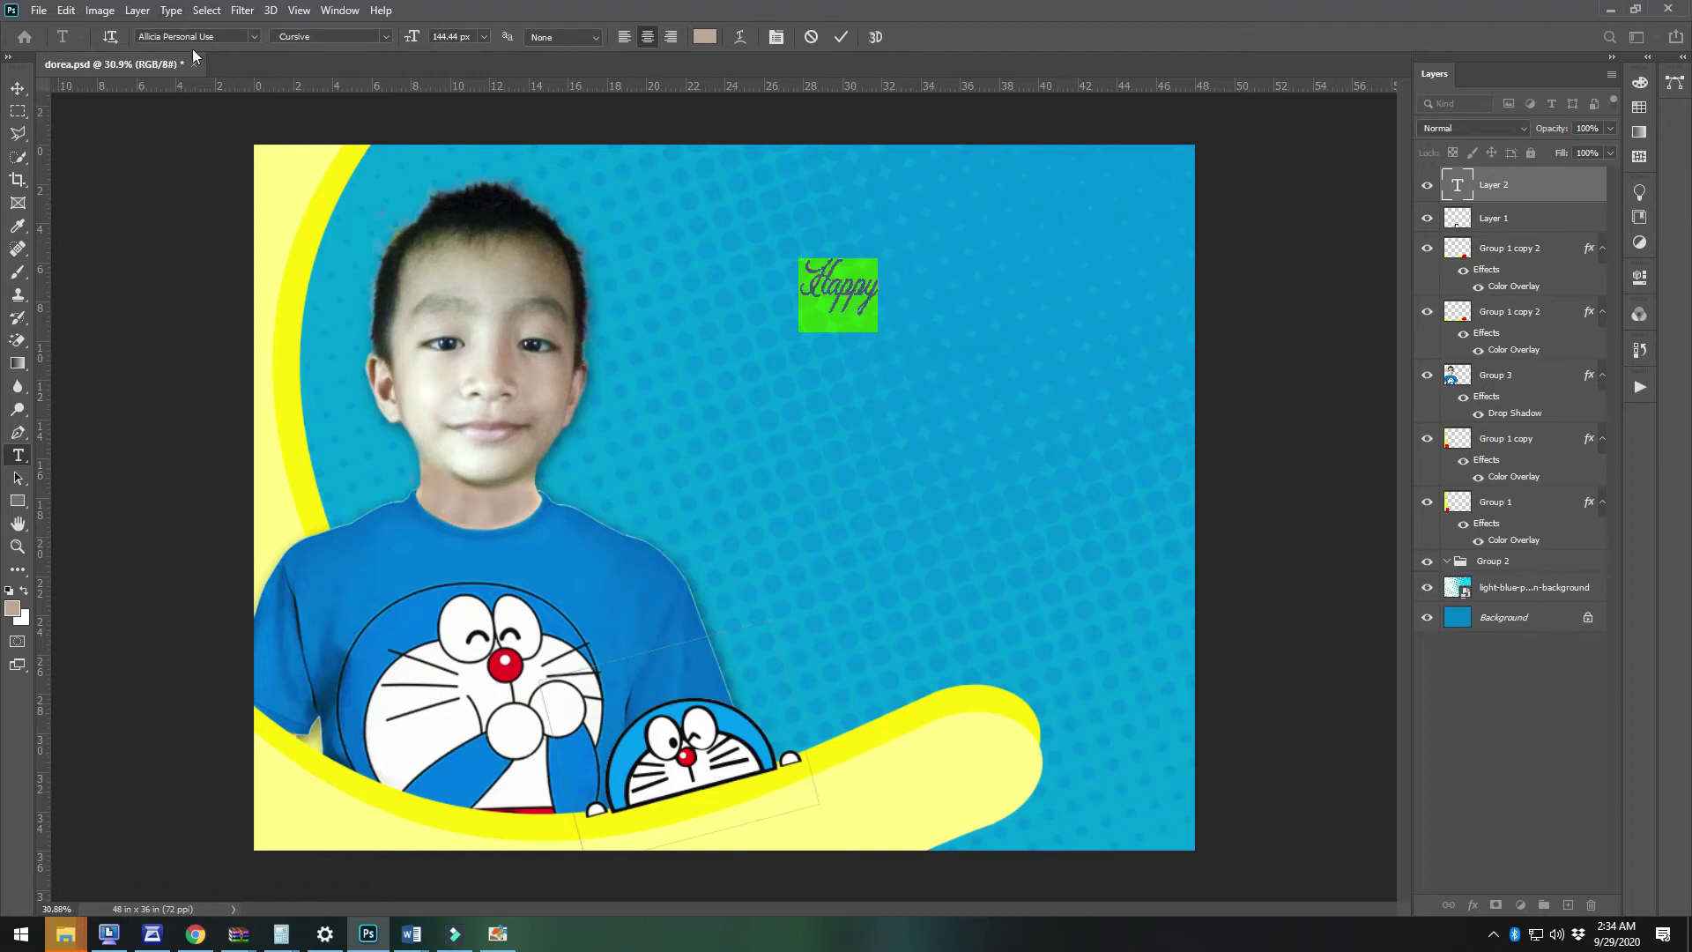
pyautogui.click(253, 36)
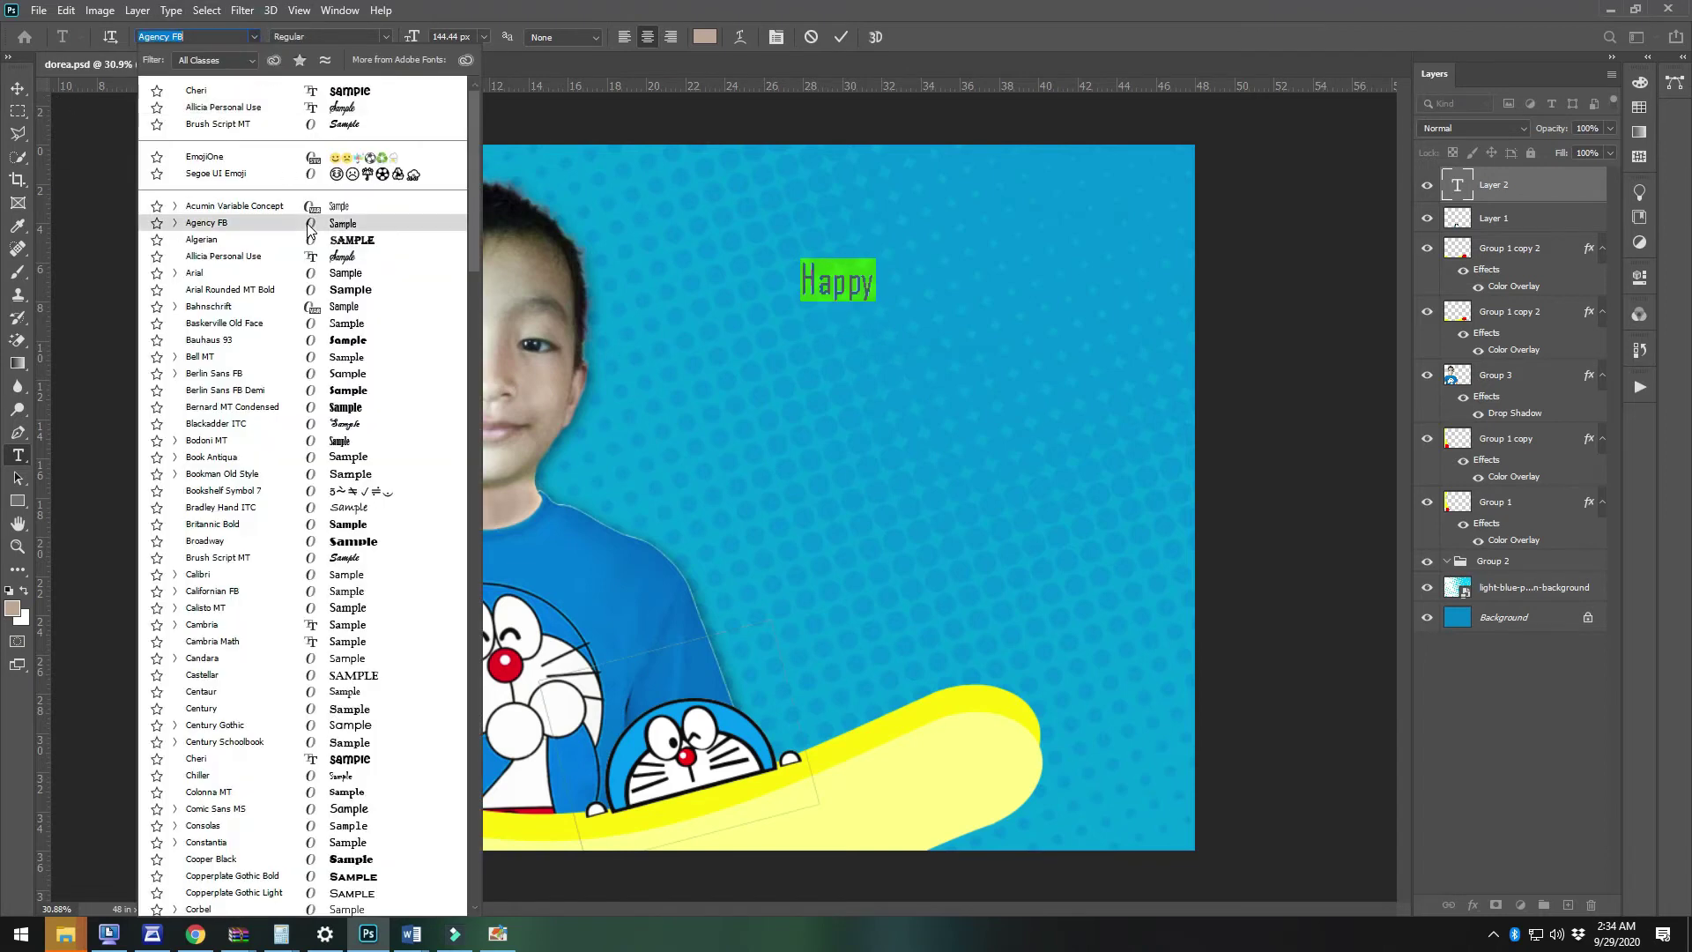
pyautogui.click(211, 758)
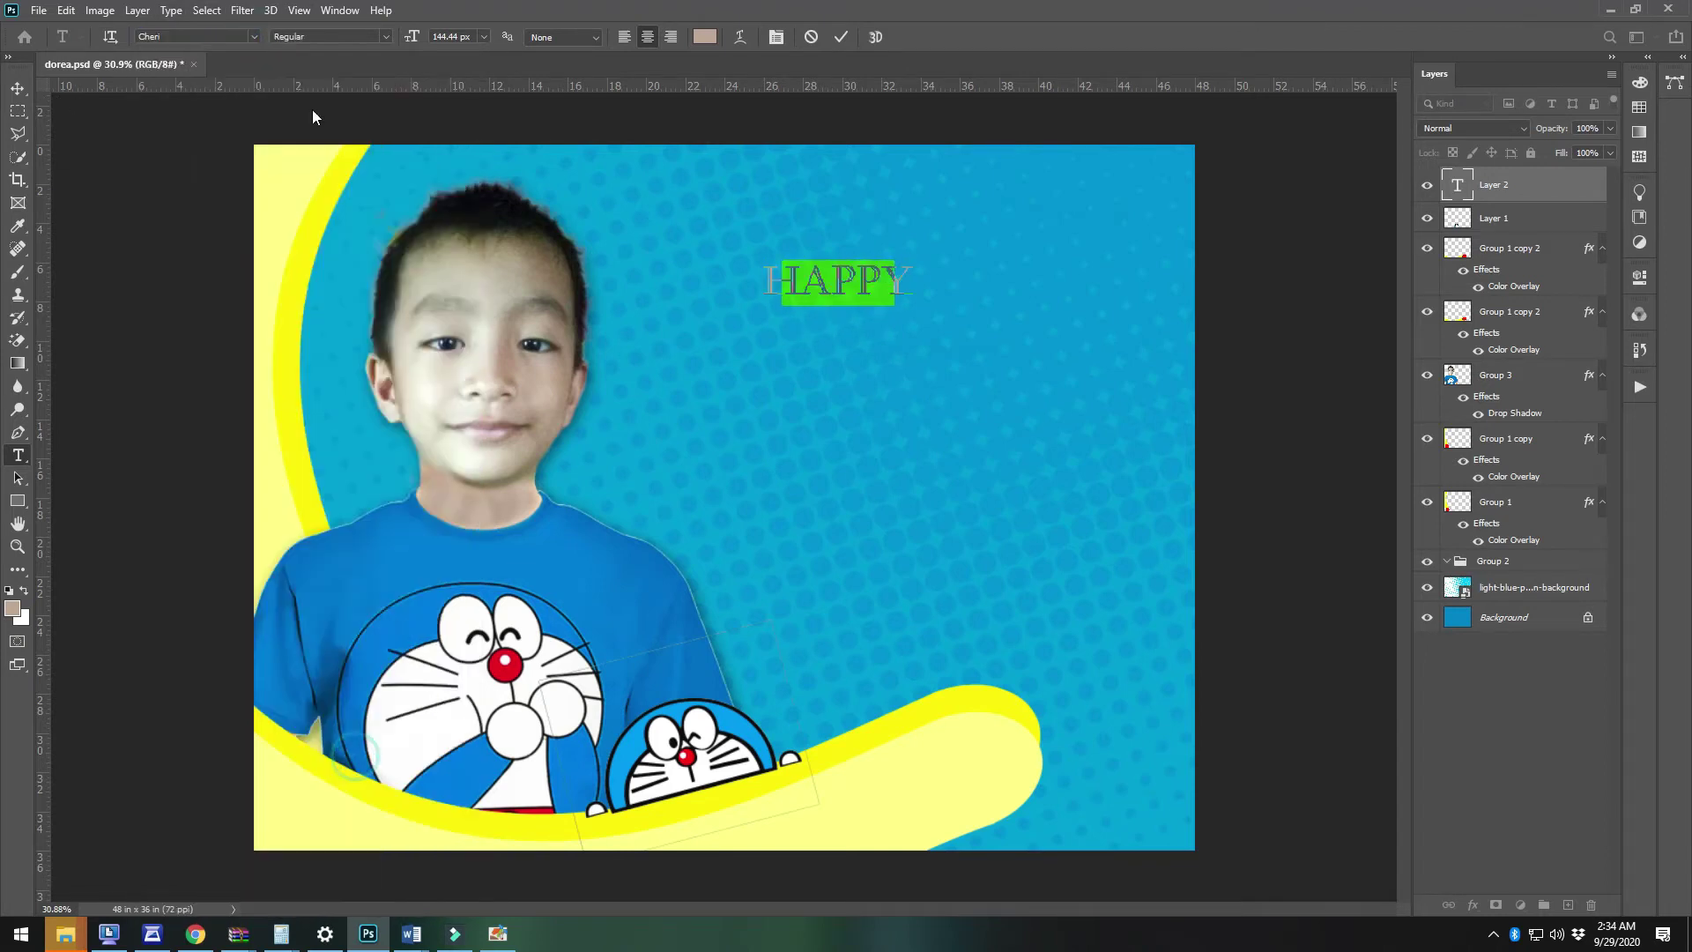
# Enlarge the "Happy" text and place it near the banner's upper edge beside the boy's head
pyautogui.click(16, 91)
pyautogui.hotkey('ctrl', 't')
pyautogui.moveTo(895, 261); pyautogui.dragTo(1146, 124)
pyautogui.press('Return')
pyautogui.moveTo(1092, 218); pyautogui.dragTo(972, 269)
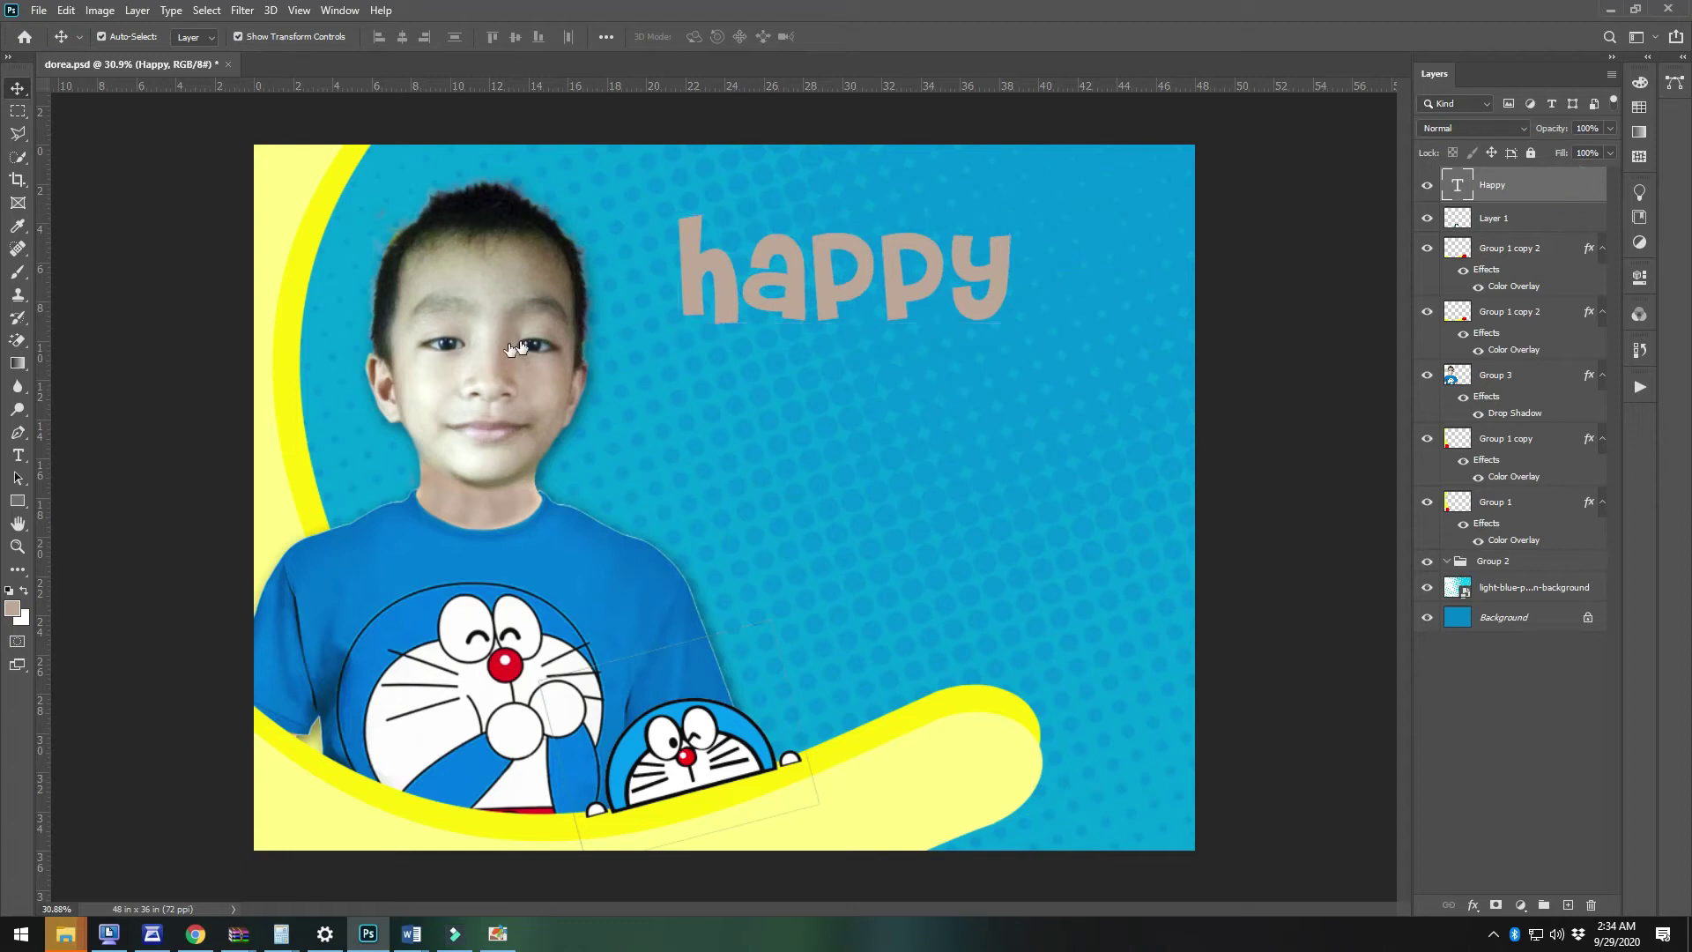
# Give the "Happy" text a color overlay of yellow ffe400 sampled from the bottom band's edge
pyautogui.click(694, 548)
pyautogui.click(1070, 377)
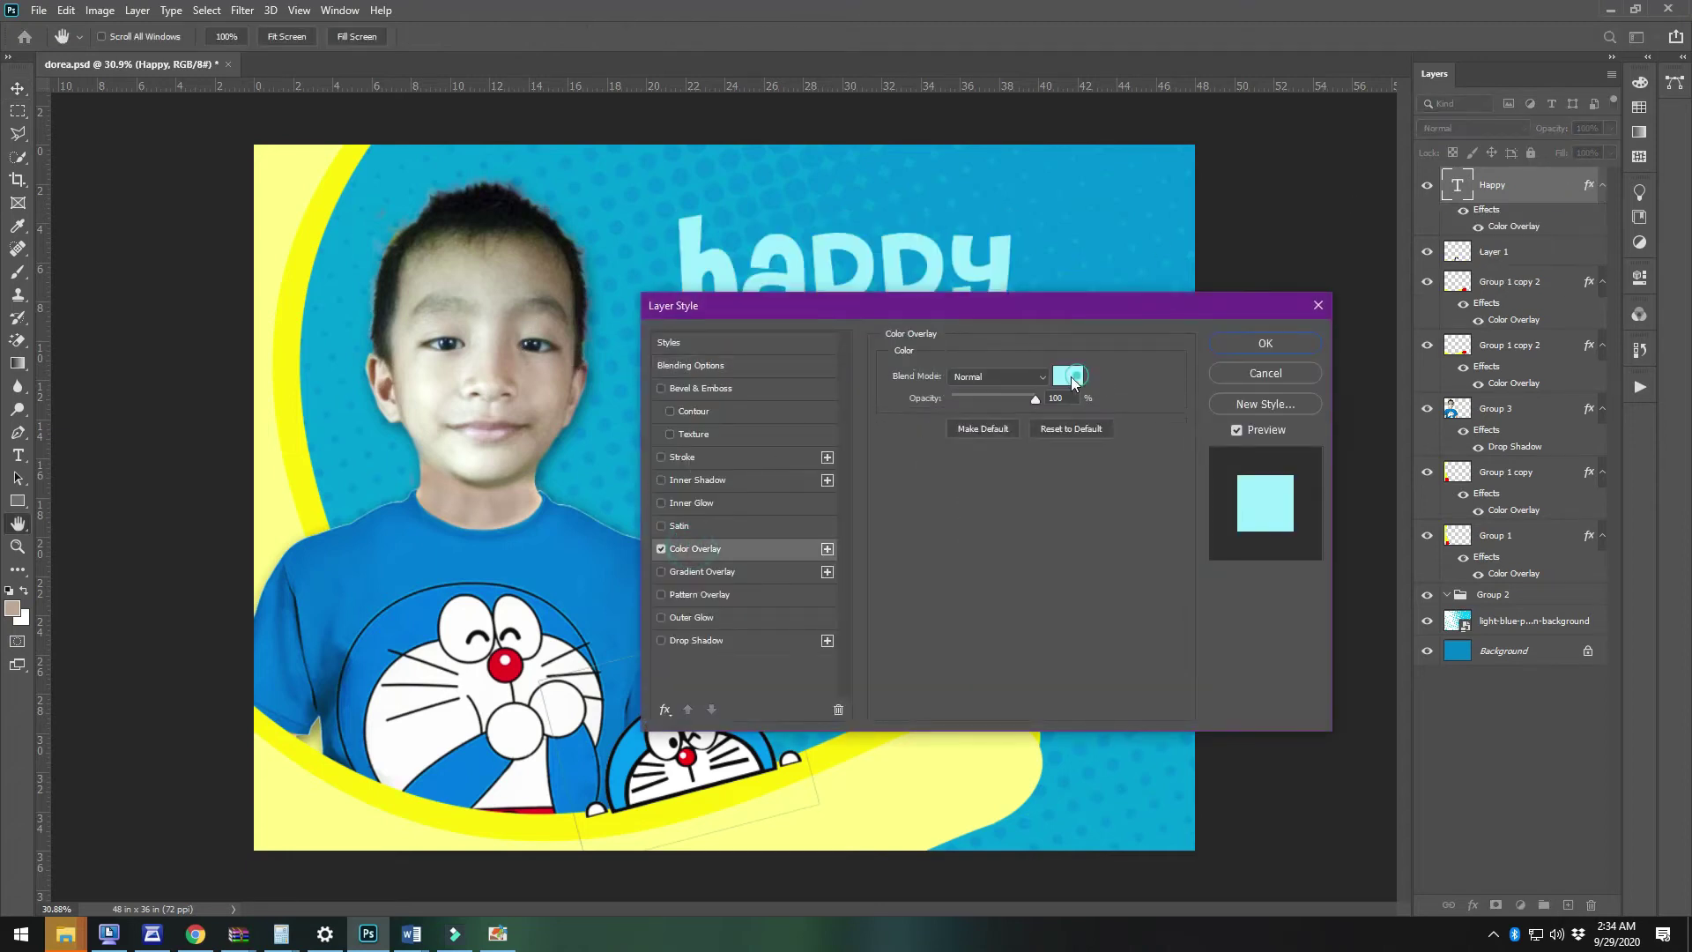
pyautogui.click(852, 747)
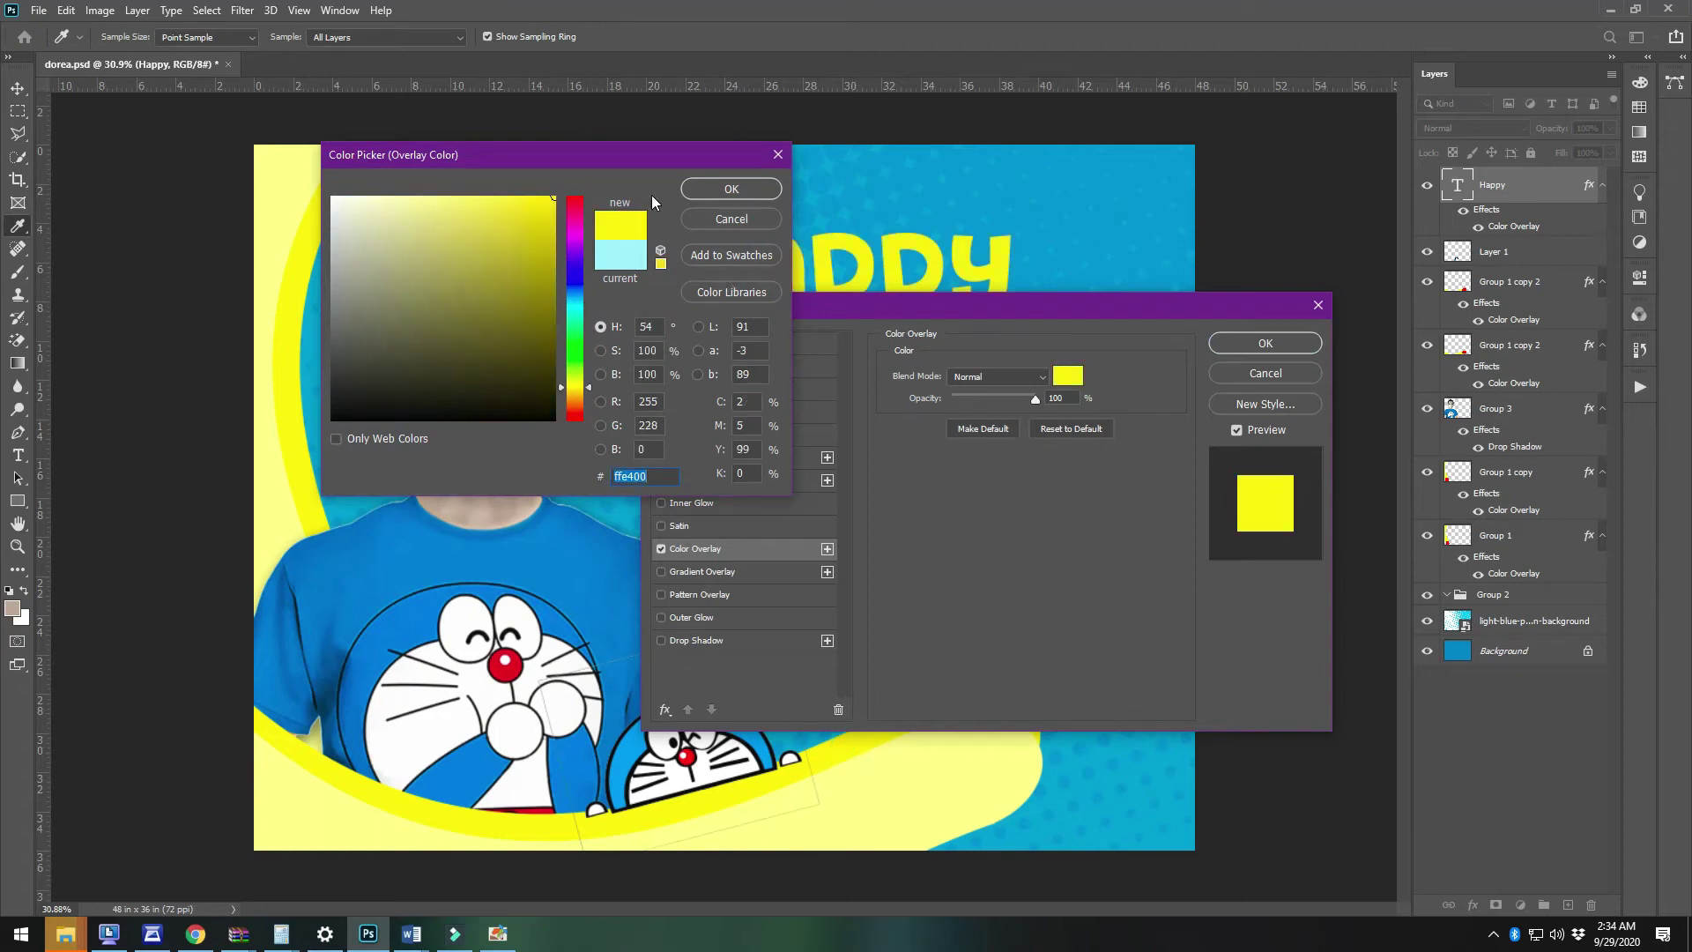
pyautogui.click(711, 188)
# Add a 7 px dark olive-yellow stroke to the "Happy" text with its position set to Inside
pyautogui.click(680, 459)
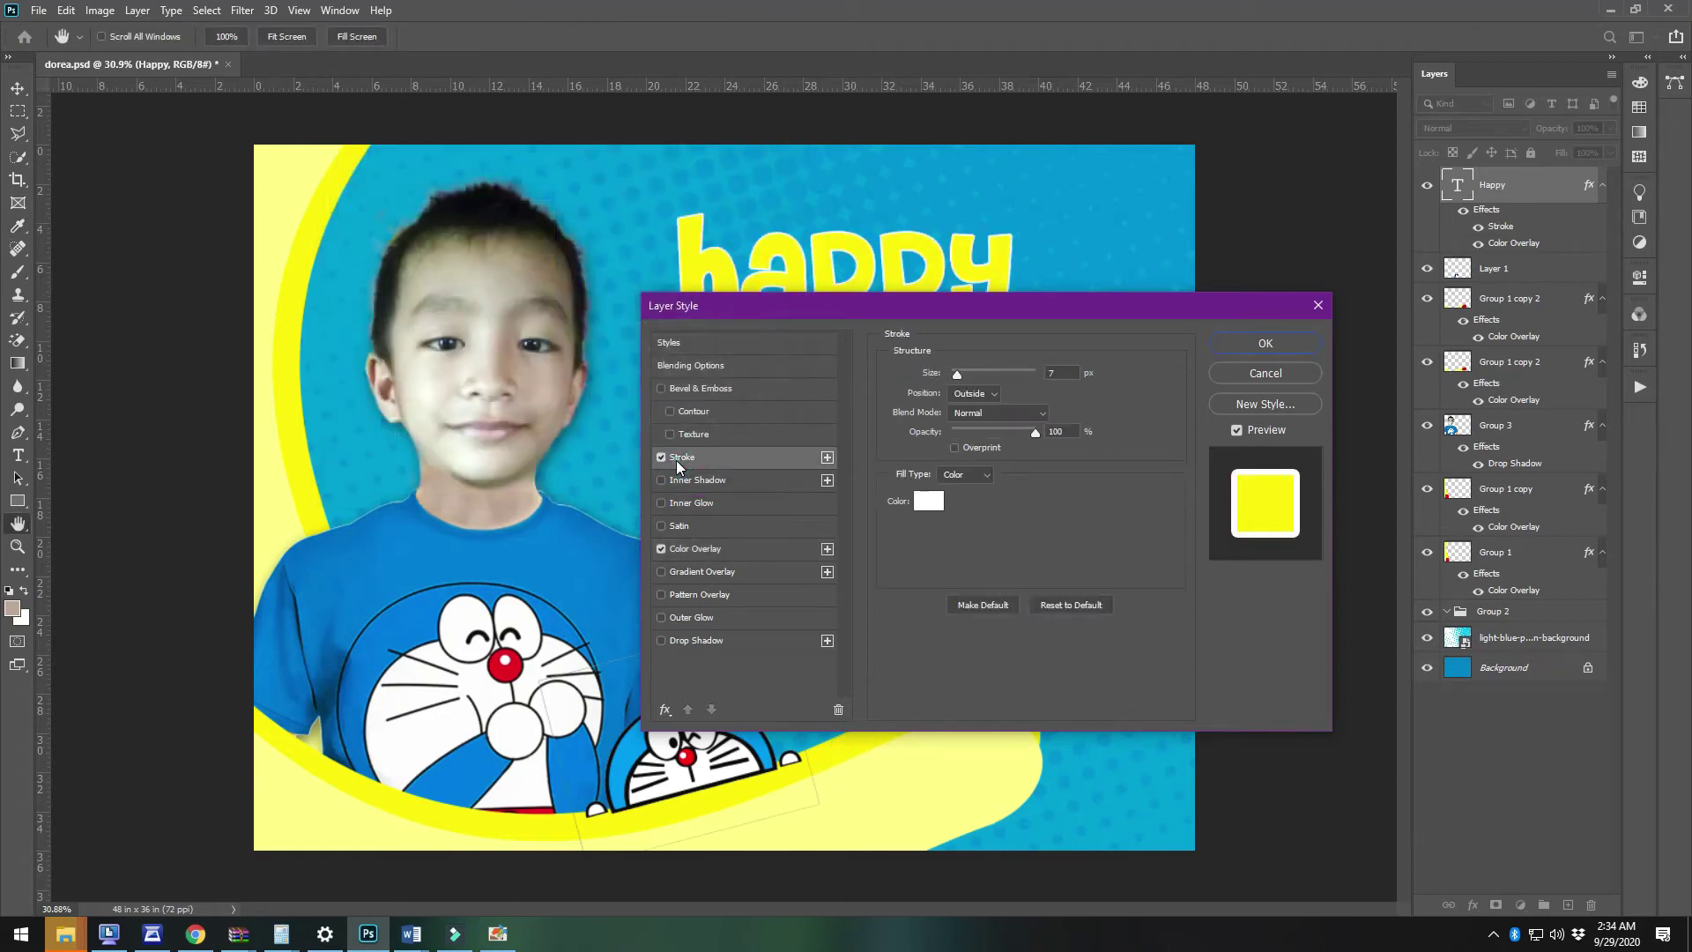
pyautogui.click(928, 501)
pyautogui.click(281, 388)
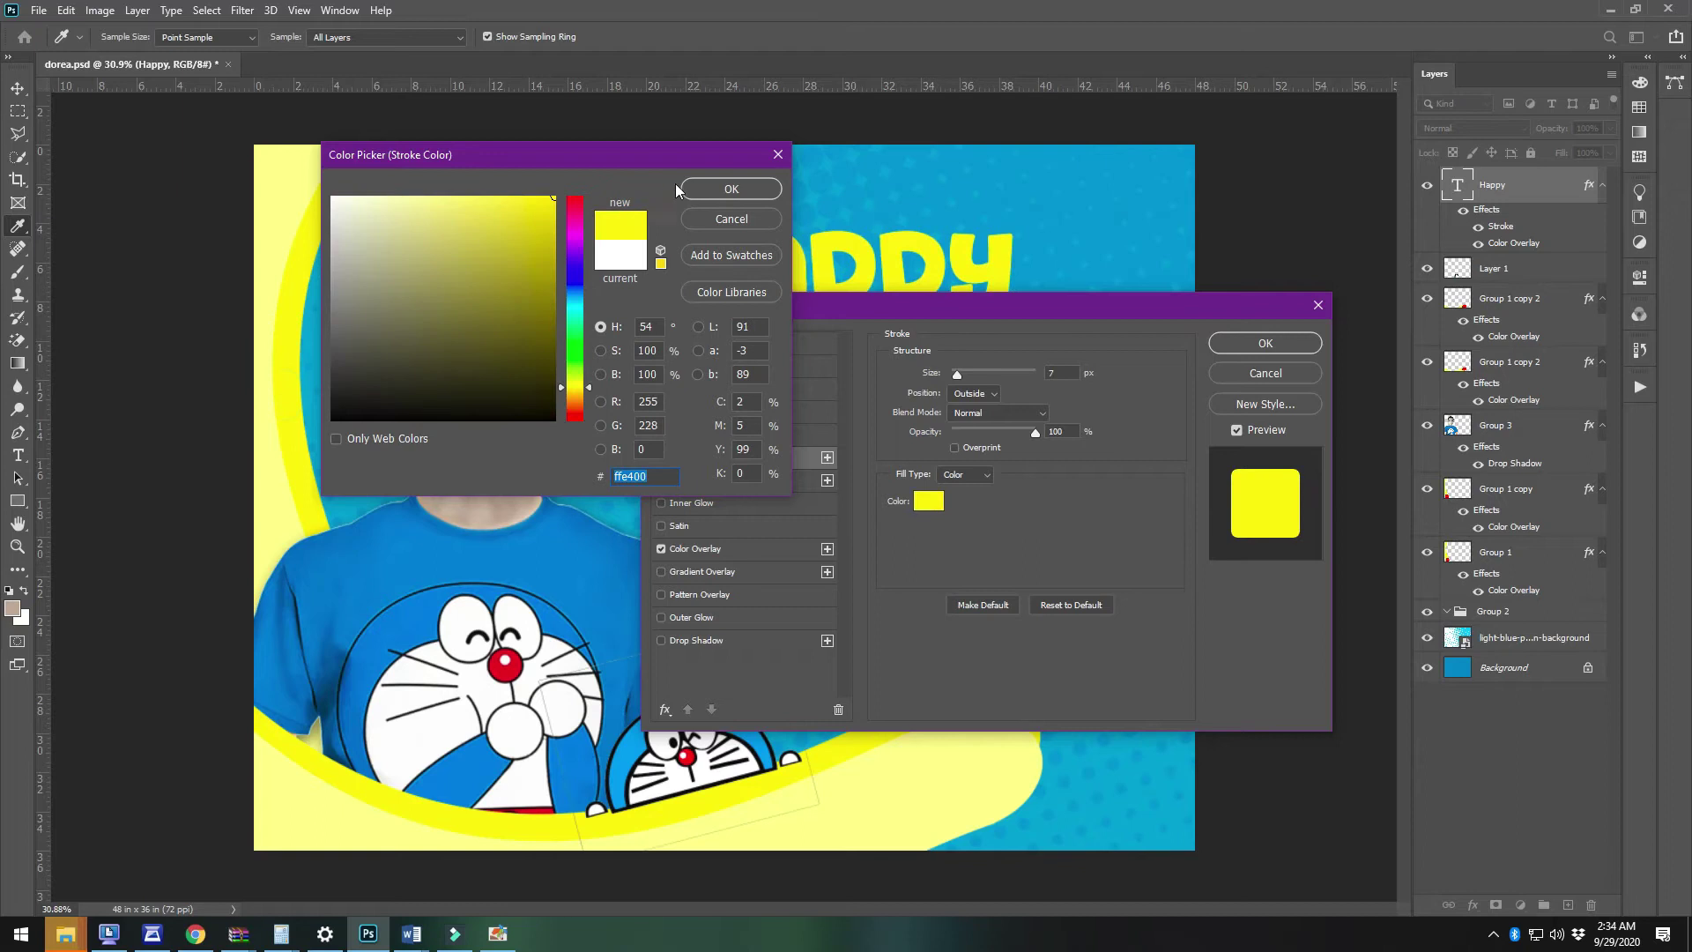
pyautogui.click(520, 287)
pyautogui.click(731, 189)
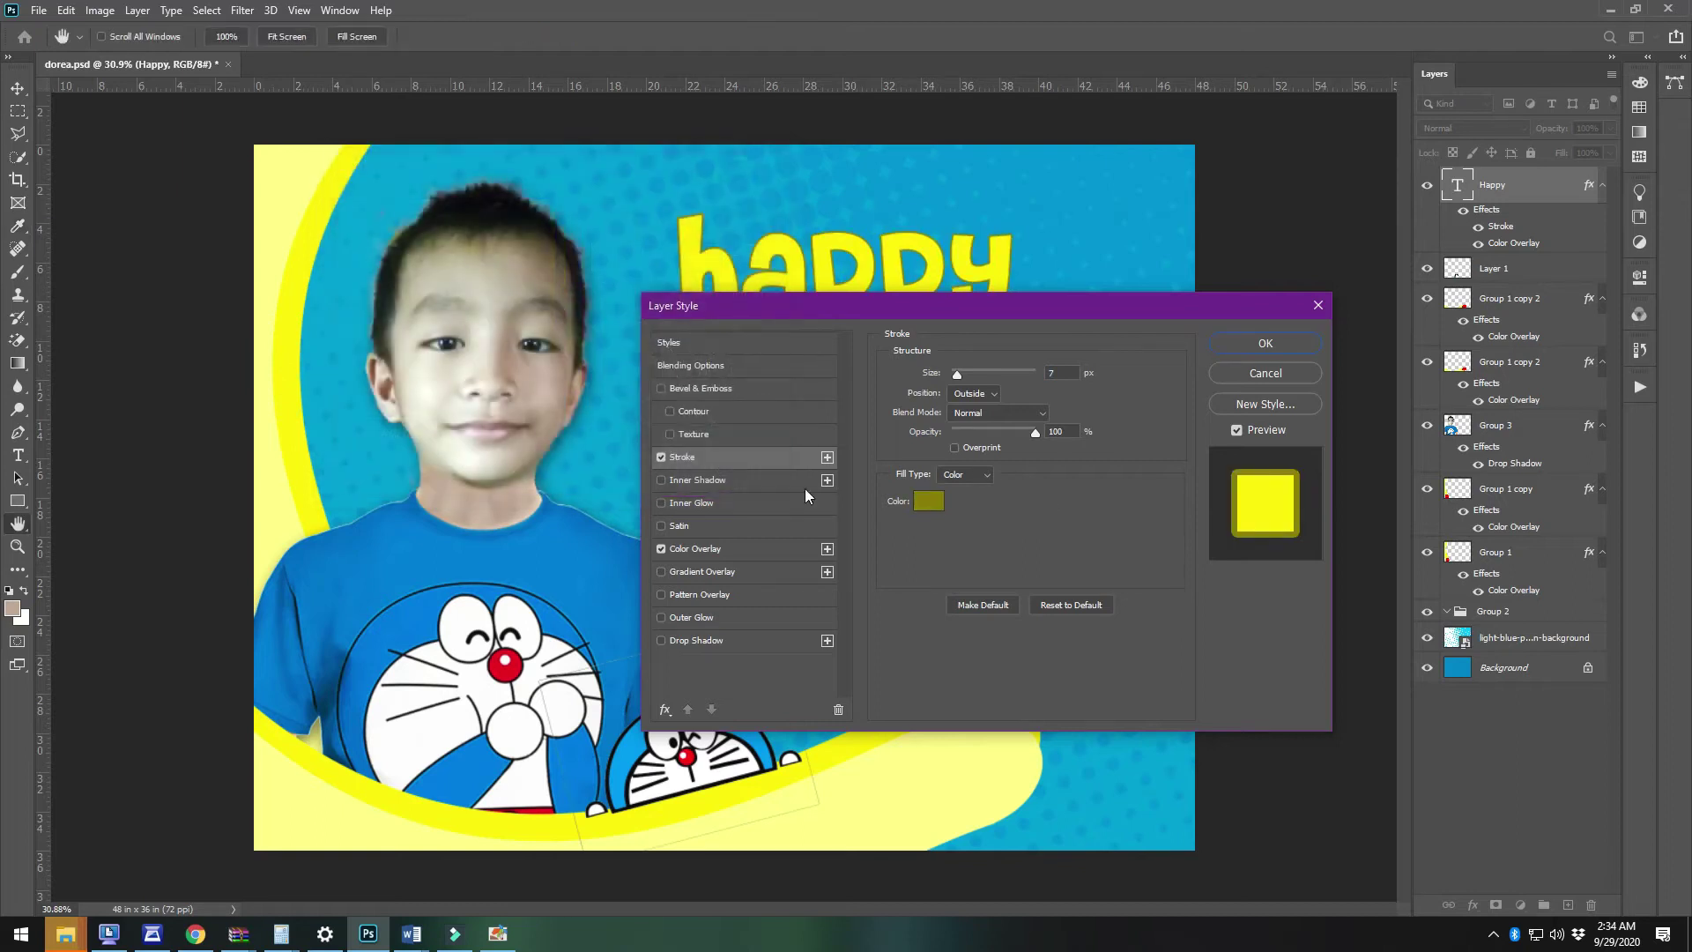
pyautogui.click(998, 393)
pyautogui.click(980, 408)
pyautogui.click(986, 398)
pyautogui.click(965, 421)
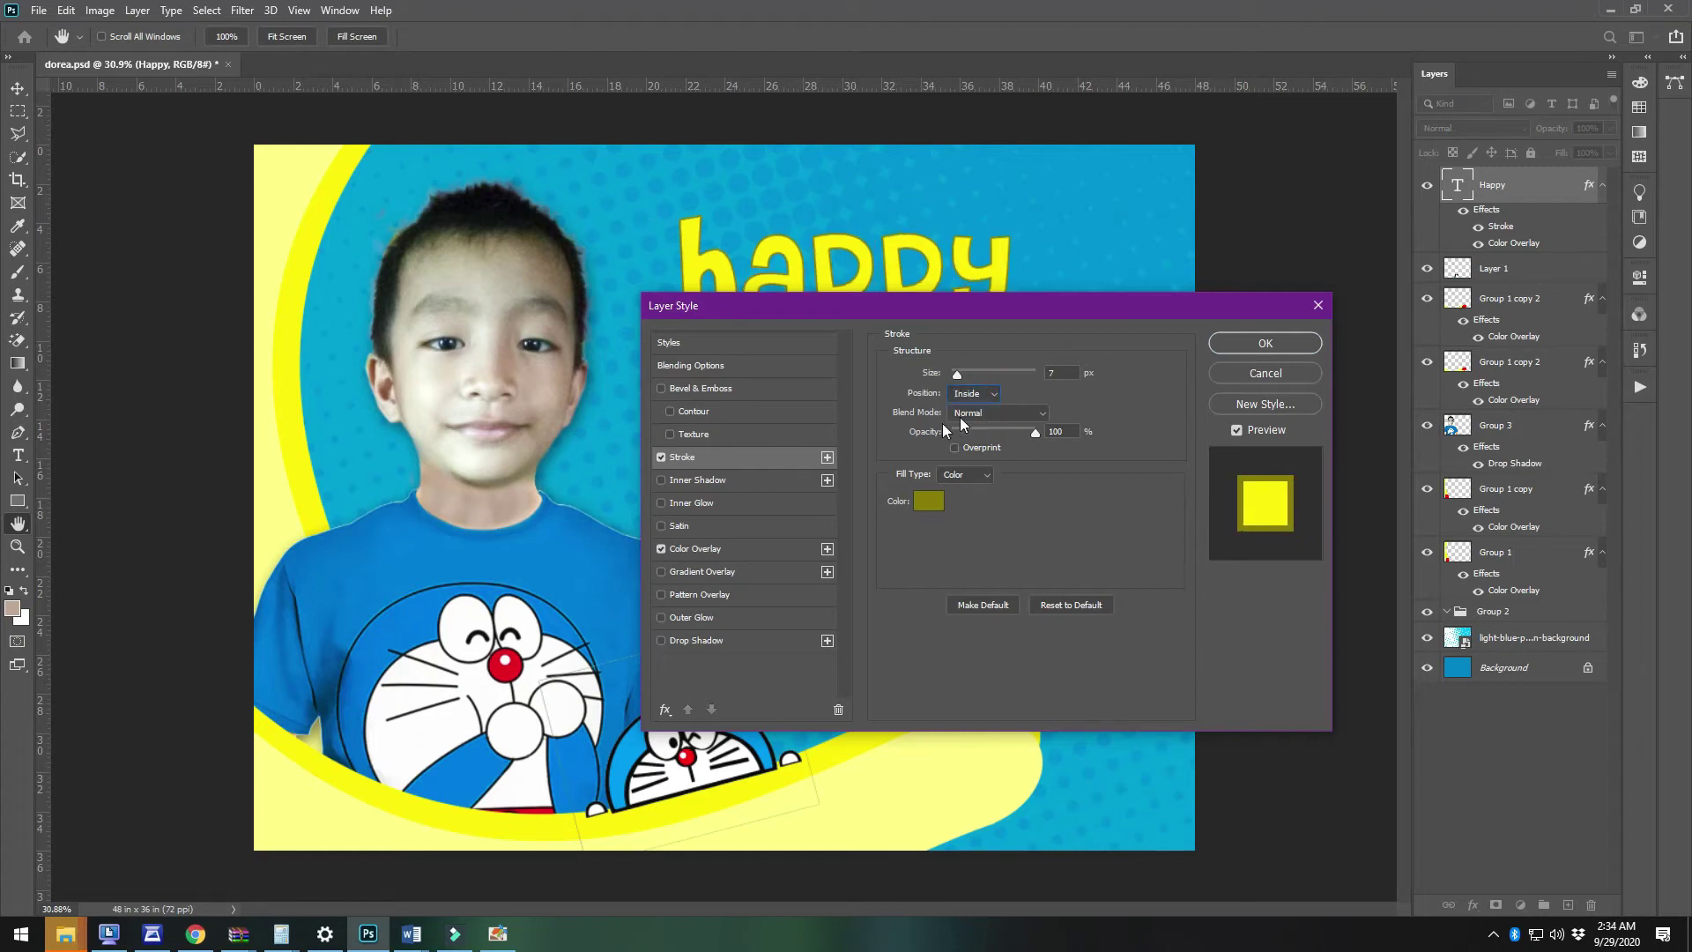
# Set the "Happy" text's stroke position to Outside and add a soft drop shadow with reduced distance and size
pyautogui.click(973, 393)
pyautogui.click(972, 407)
pyautogui.click(695, 636)
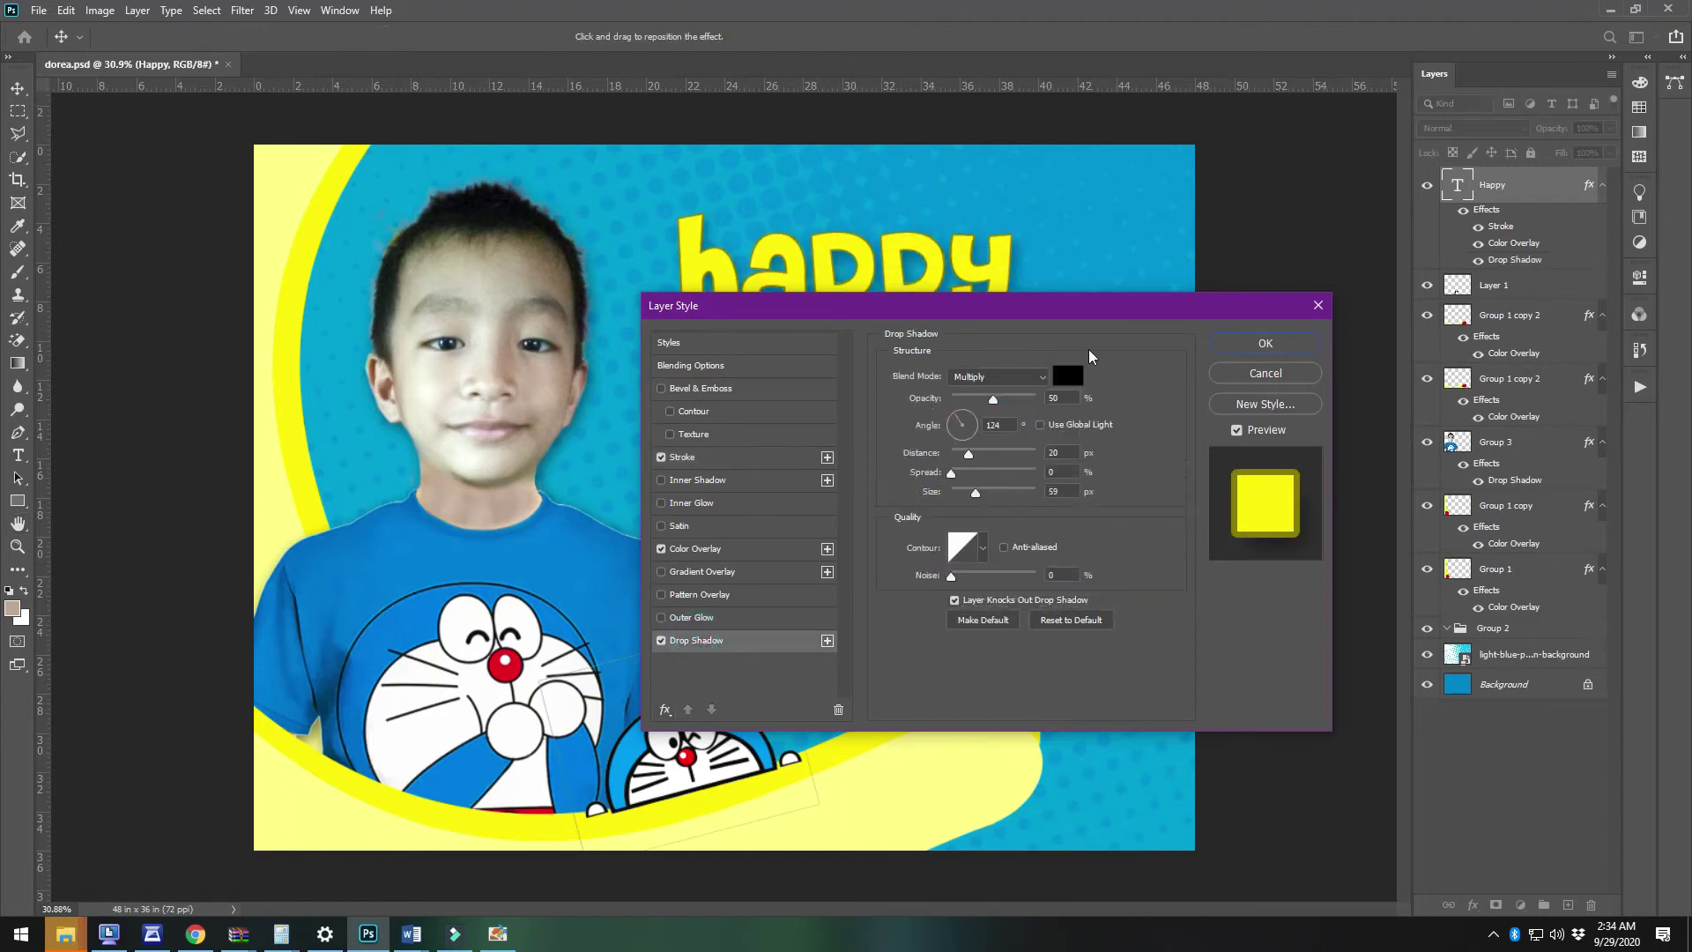
pyautogui.moveTo(976, 495); pyautogui.dragTo(961, 495)
pyautogui.click(1265, 343)
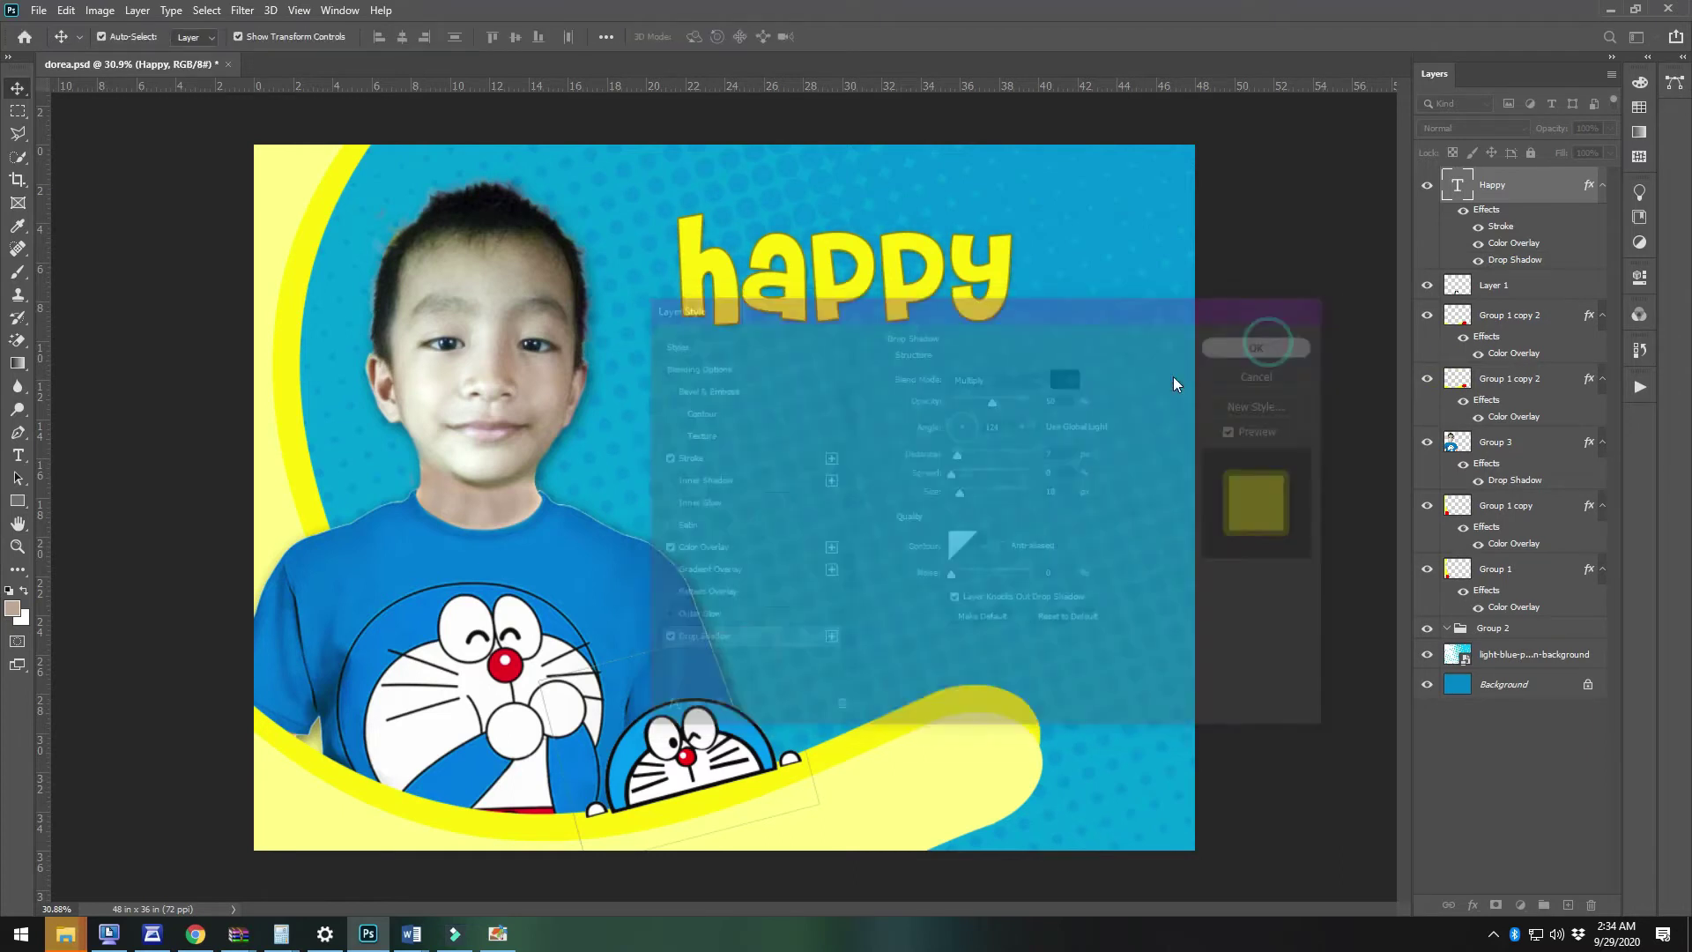
# Duplicate the styled "Happy" text below the original and change the copy's wording to "Birthday"
pyautogui.moveTo(928, 282); pyautogui.dragTo(973, 439)
pyautogui.doubleClick(974, 438)
pyautogui.doubleClick(975, 435)
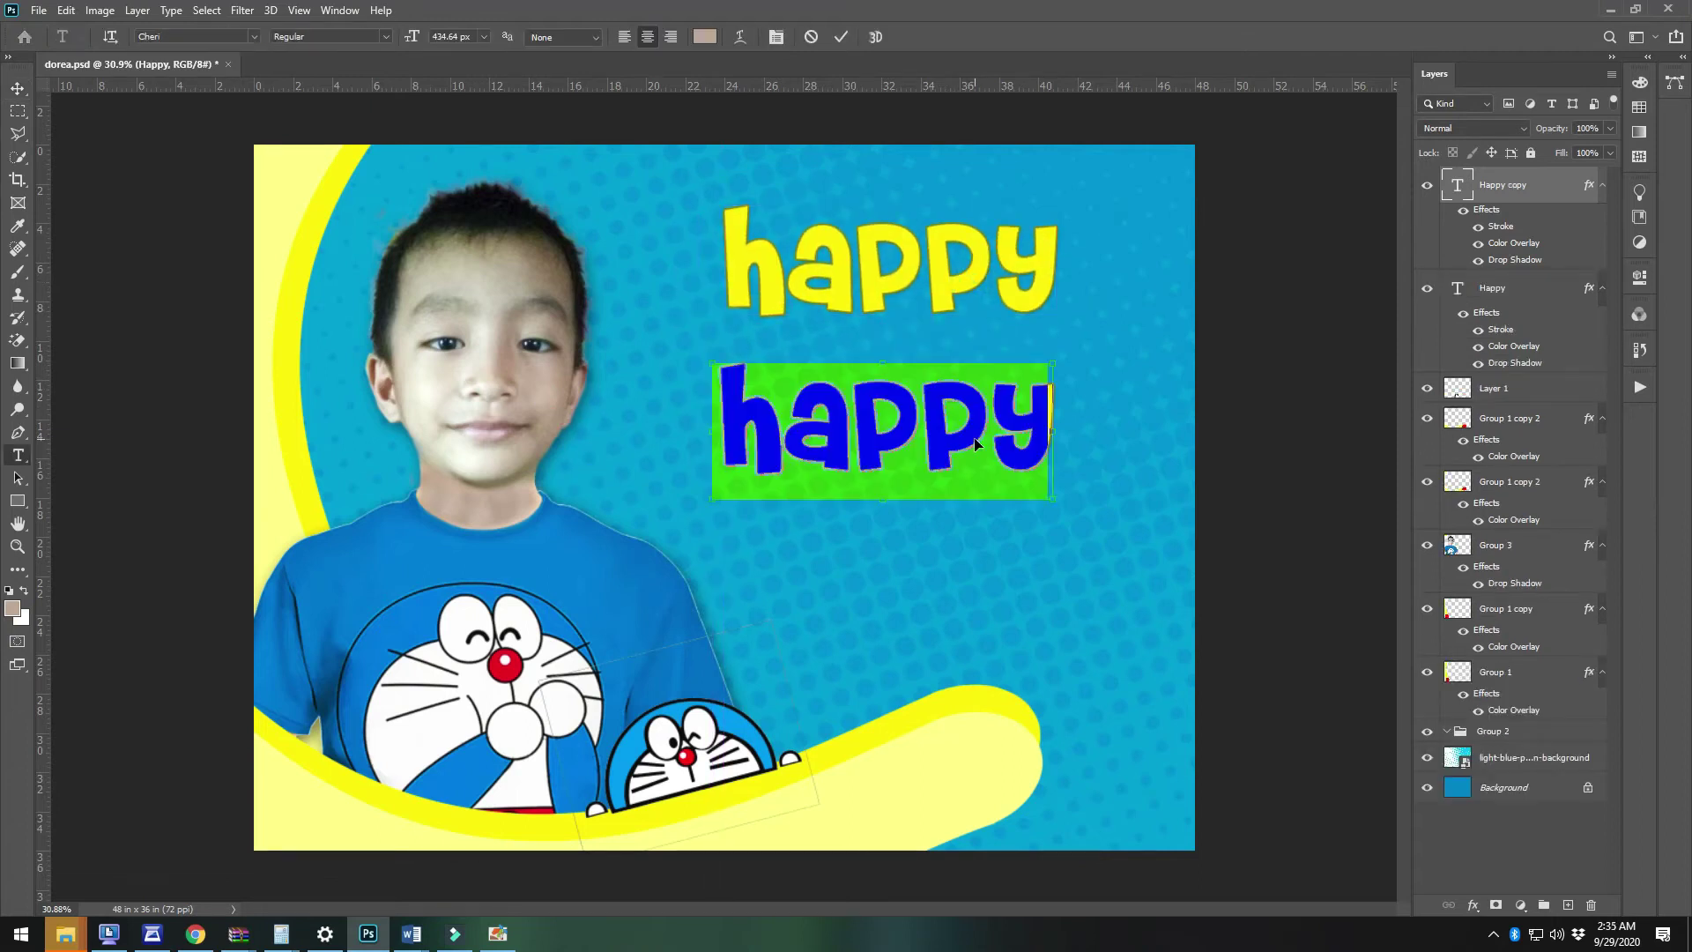
pyautogui.write('vir')
pyautogui.doubleClick(975, 435)
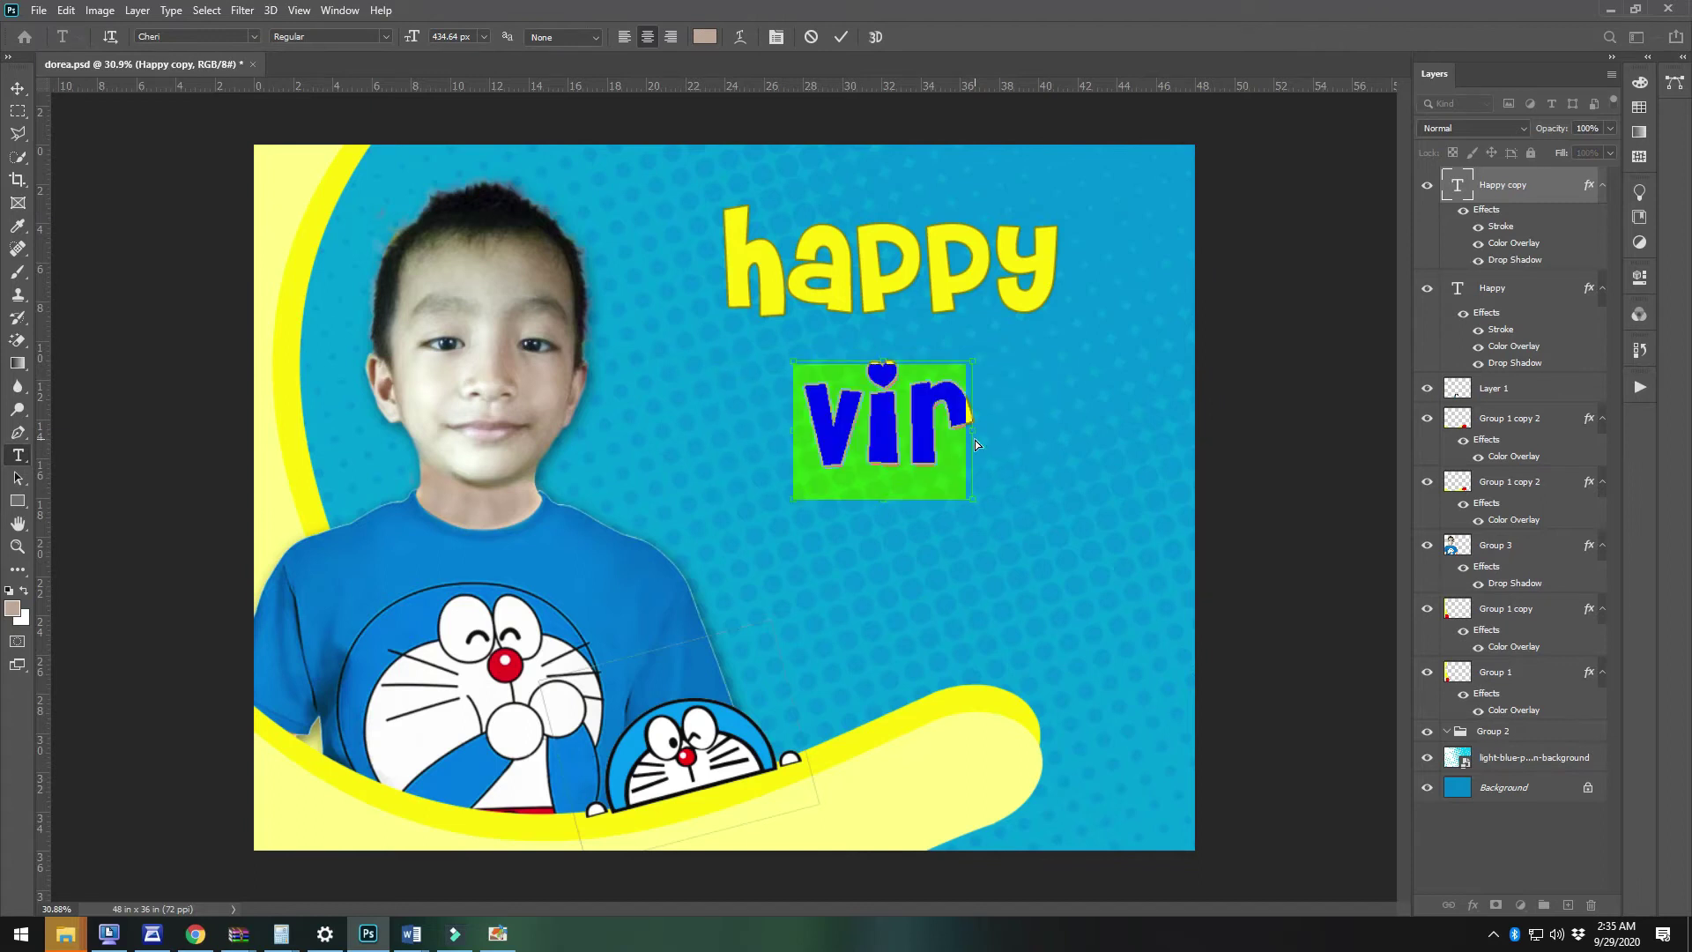
pyautogui.write('Birthday')
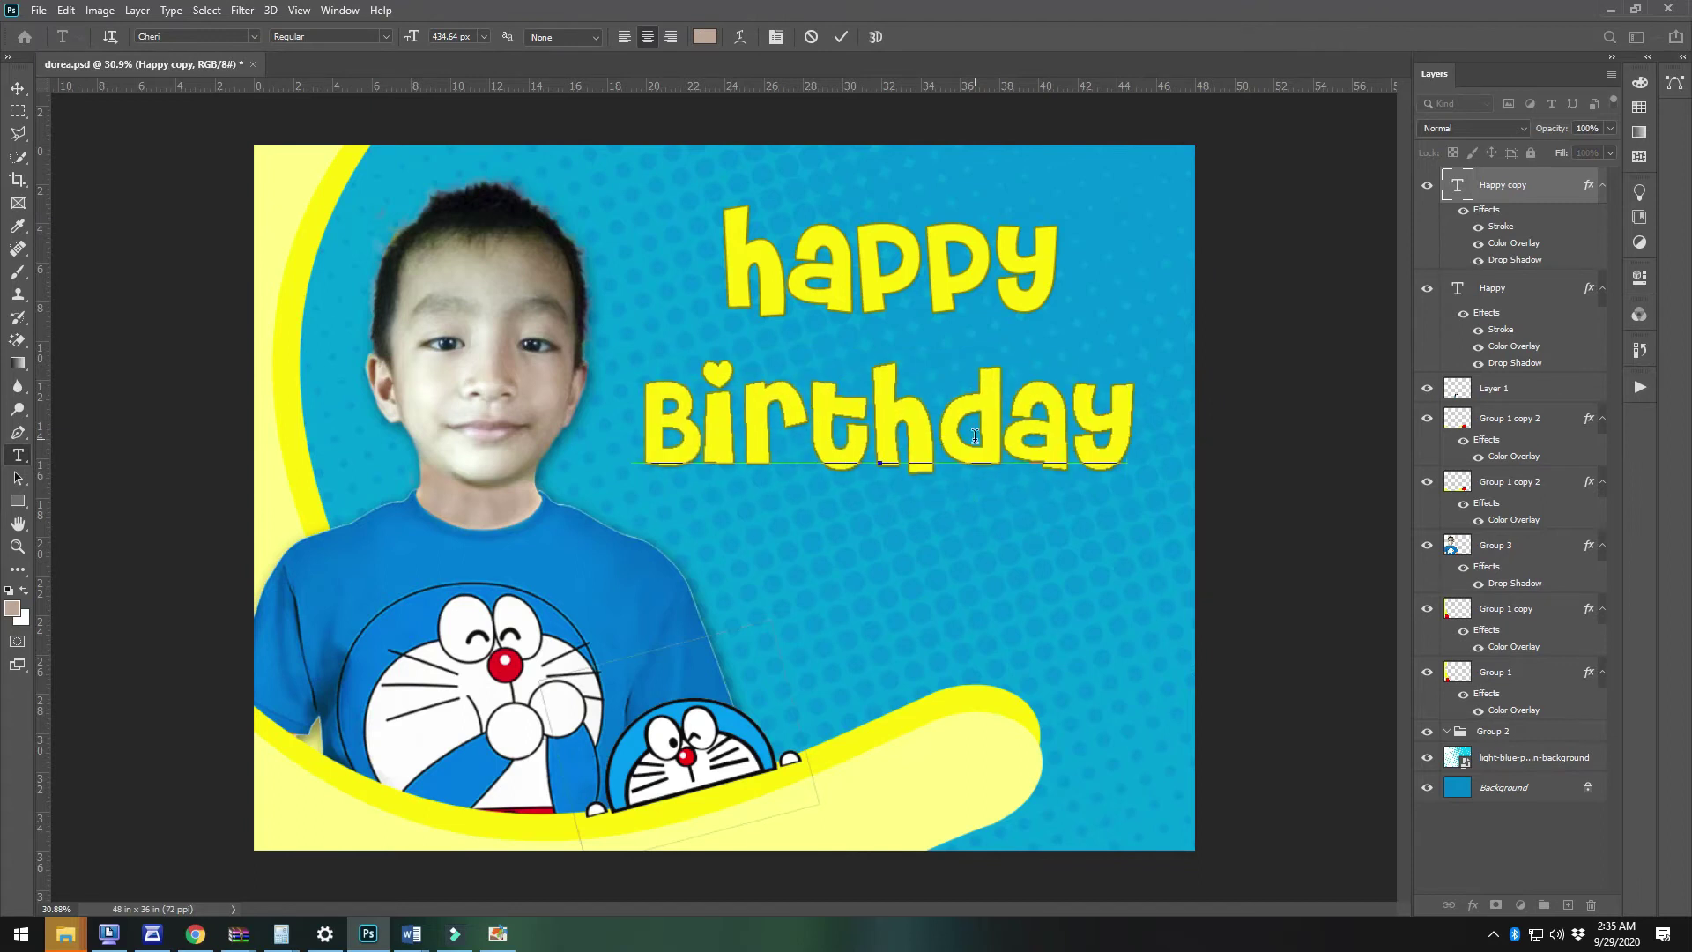
pyautogui.click(17, 88)
# Scale down the "Birthday" text and place it on the blue backdrop beside the boy, shifting "Happy" up for room
pyautogui.moveTo(1045, 411); pyautogui.dragTo(1079, 410)
pyautogui.moveTo(996, 286); pyautogui.dragTo(959, 260)
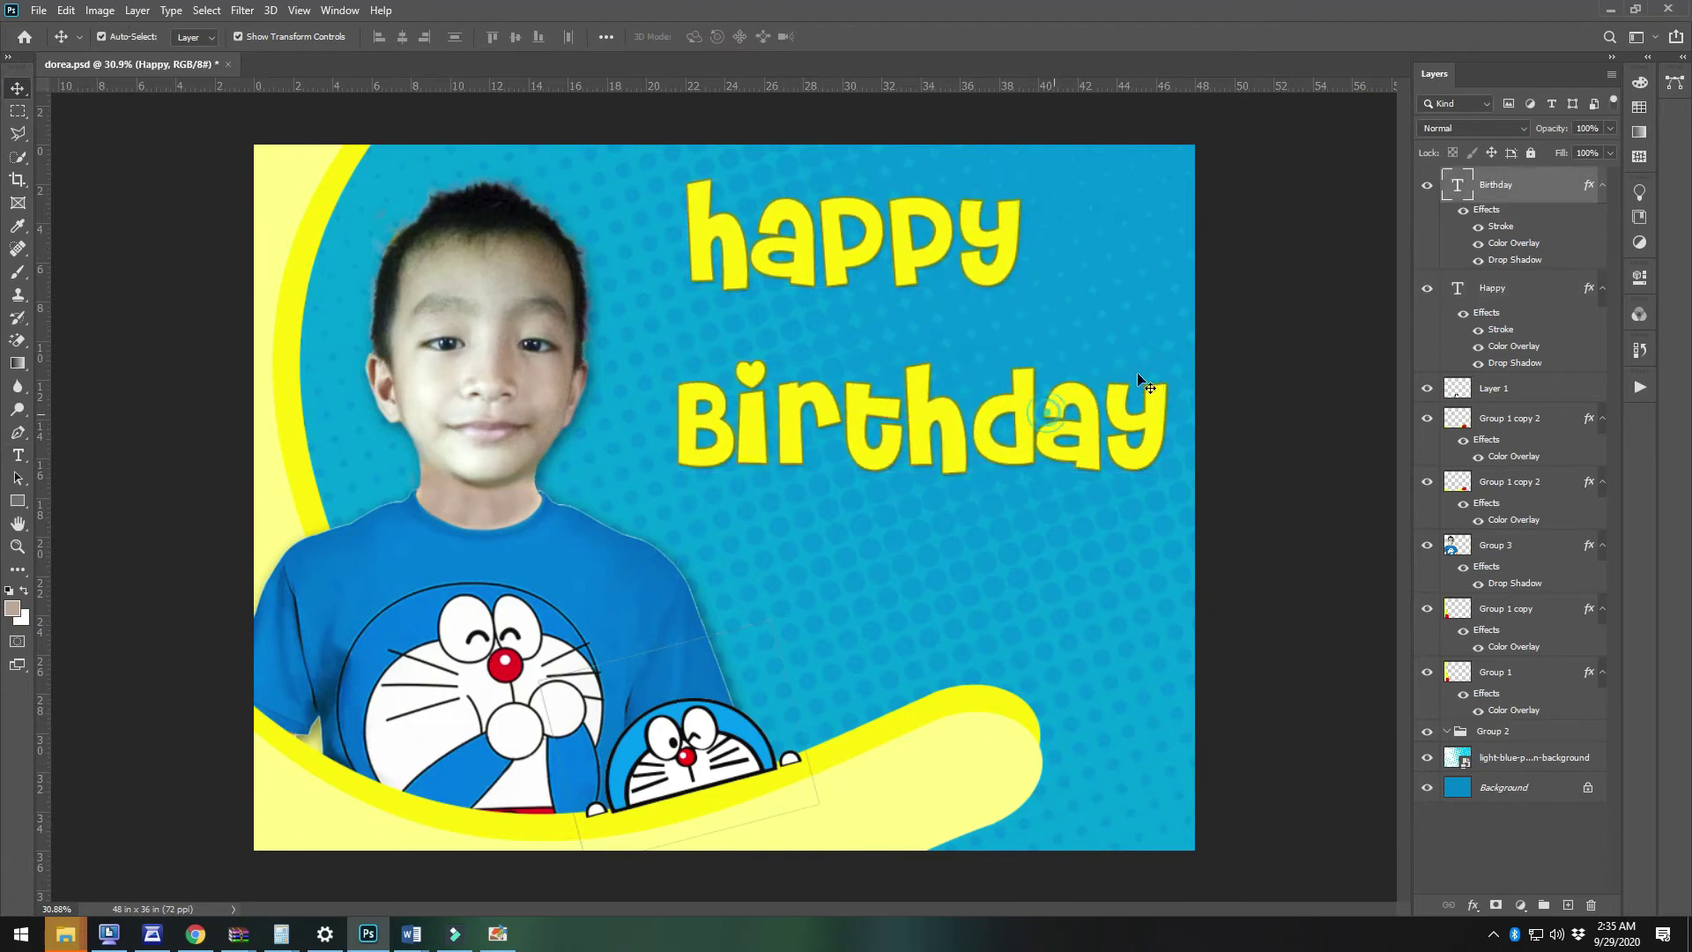
pyautogui.moveTo(1162, 360); pyautogui.dragTo(1045, 395)
pyautogui.moveTo(974, 446); pyautogui.dragTo(1066, 403)
pyautogui.press('Return')
# Scale down the "Happy" text and position it just above the "Birthday" text
pyautogui.click(918, 243)
pyautogui.moveTo(1025, 175); pyautogui.dragTo(1109, 232)
pyautogui.press('Return')
pyautogui.moveTo(925, 281); pyautogui.dragTo(803, 305)
pyautogui.press('t')
pyautogui.click(20, 88)
pyautogui.moveTo(1040, 294); pyautogui.dragTo(982, 312)
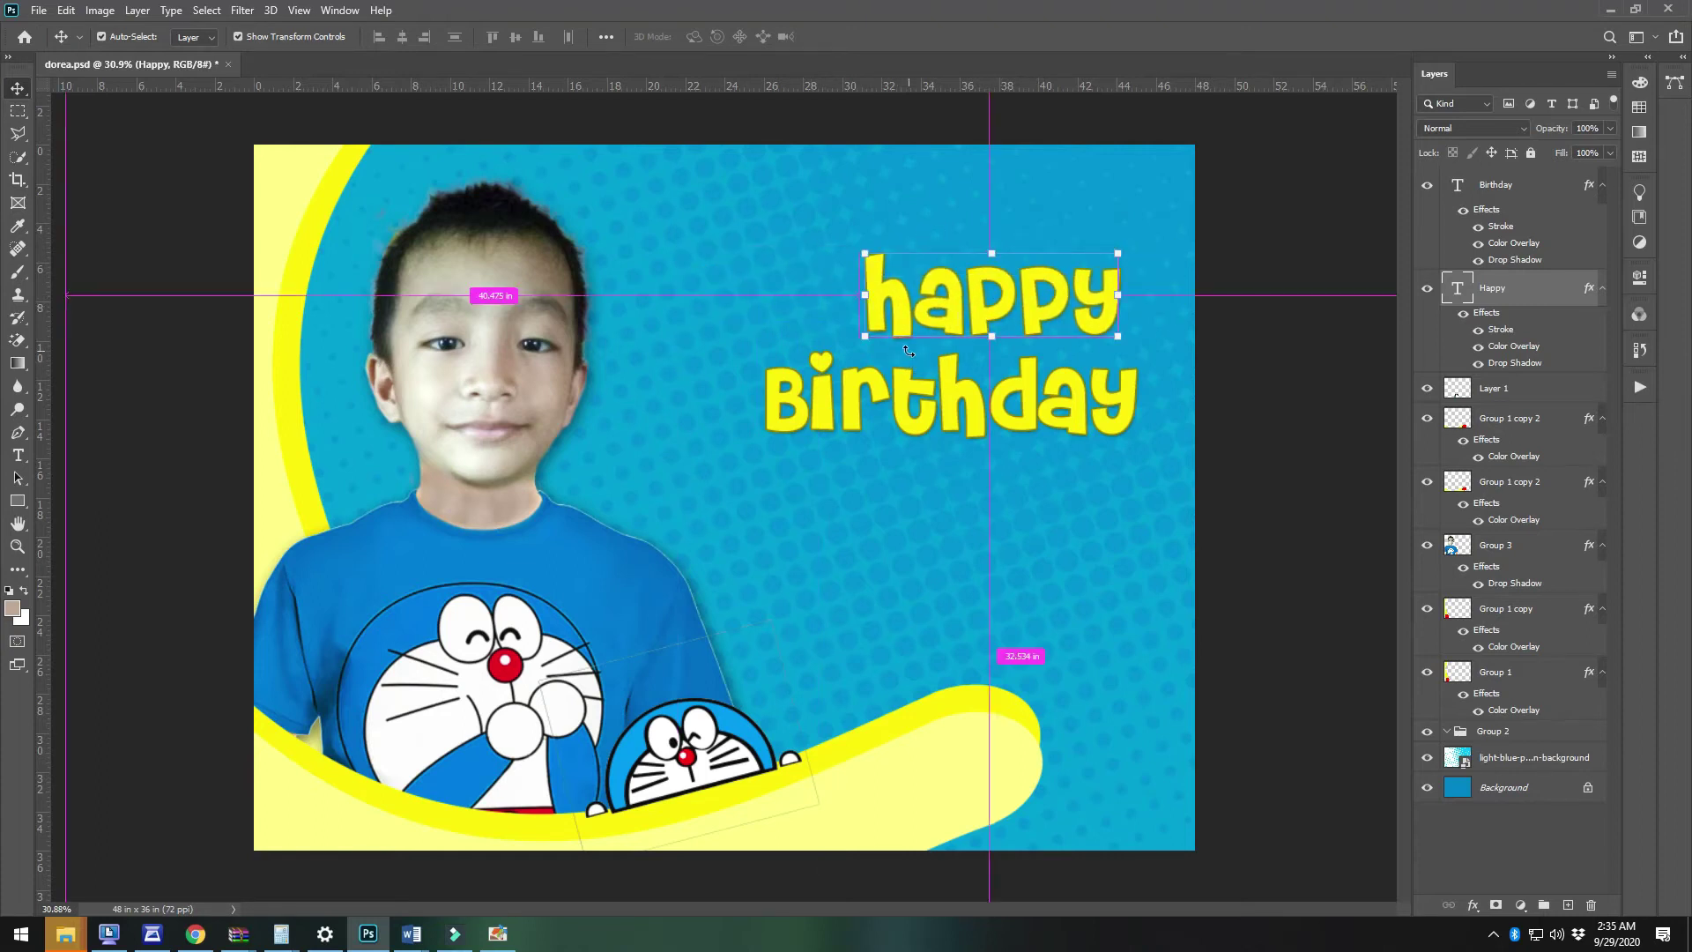
# Duplicate the "Happy" text, move the copy toward the boy's head, and change the original's wording to "7"
pyautogui.hotkey('ctrl', 'j')
pyautogui.moveTo(880, 298); pyautogui.dragTo(702, 300)
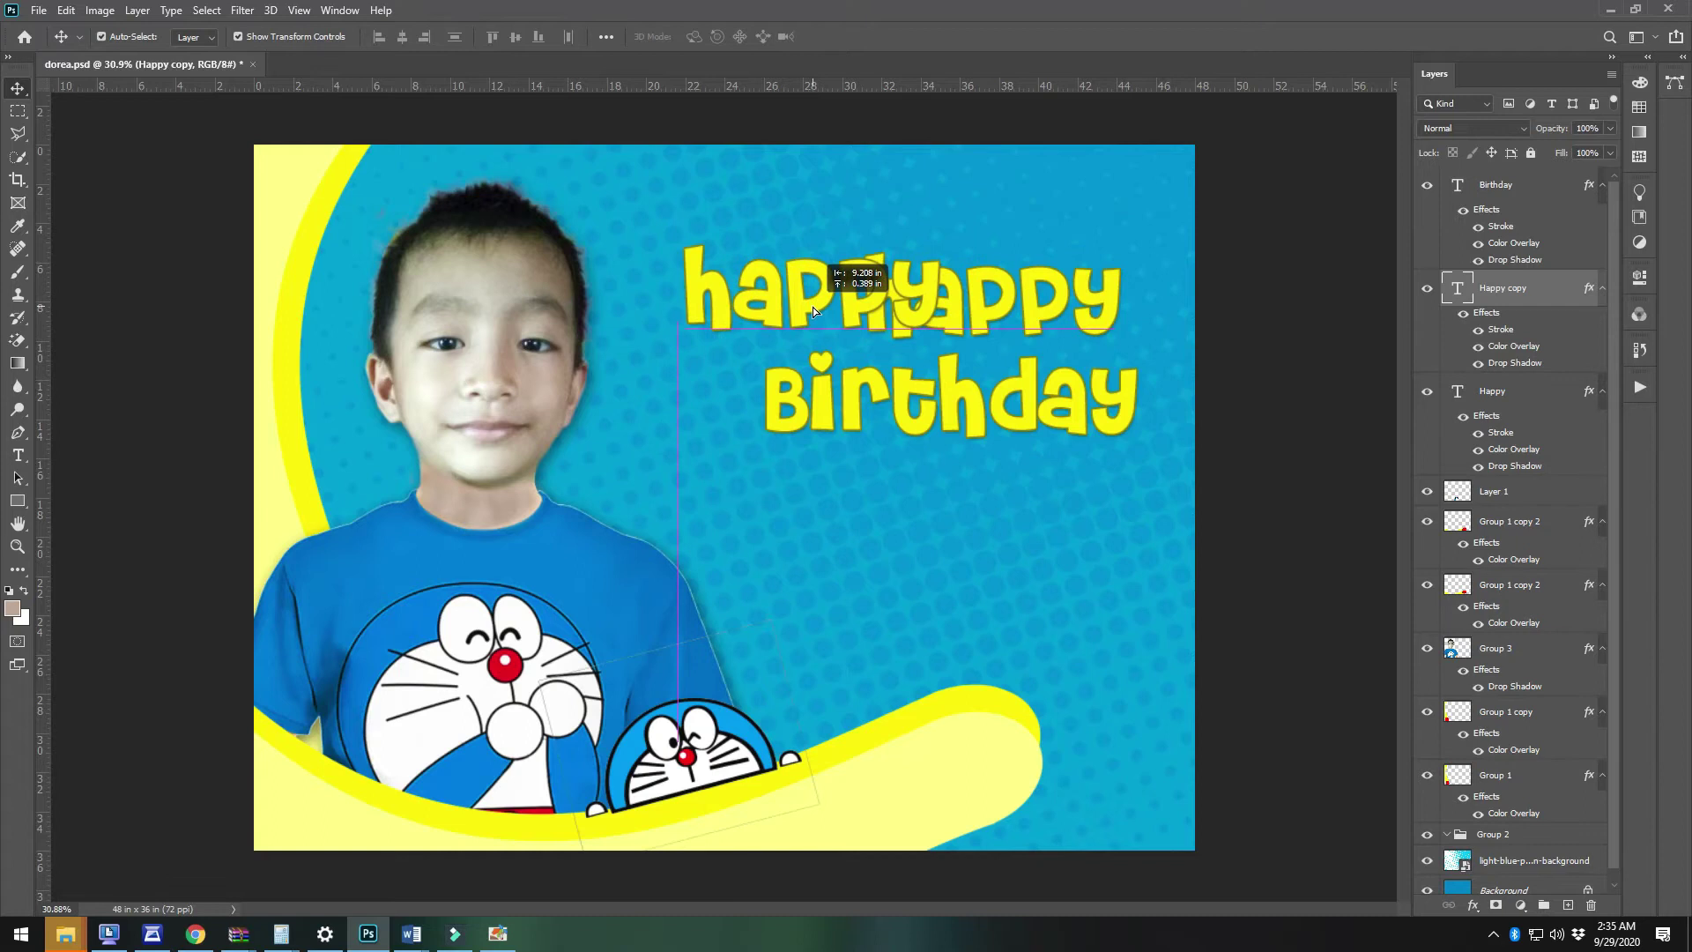
pyautogui.click(1041, 310)
pyautogui.doubleClick(1040, 310)
pyautogui.write('7')
pyautogui.click(18, 88)
# Enlarge the "7" and fit it right after "Happy", just above the "Birthday" text
pyautogui.hotkey('ctrl', 't')
pyautogui.moveTo(1016, 254); pyautogui.dragTo(1071, 168)
pyautogui.doubleClick(1041, 222)
pyautogui.moveTo(1031, 242); pyautogui.dragTo(1033, 247)
pyautogui.moveTo(880, 292); pyautogui.dragTo(896, 299)
pyautogui.moveTo(1033, 298); pyautogui.dragTo(1017, 304)
pyautogui.moveTo(1019, 304); pyautogui.dragTo(1020, 304)
pyautogui.press('Right')
pyautogui.press('Right')
pyautogui.press('Right')
pyautogui.press('Right')
pyautogui.press('Right')
pyautogui.press('Right')
pyautogui.press('Right')
pyautogui.press('Right')
pyautogui.press('Right')
pyautogui.press('Right')
pyautogui.press('Right')
pyautogui.press('Right')
# Duplicate the "Birthday" text below itself and change the copy's wording to "th"
pyautogui.click(968, 434)
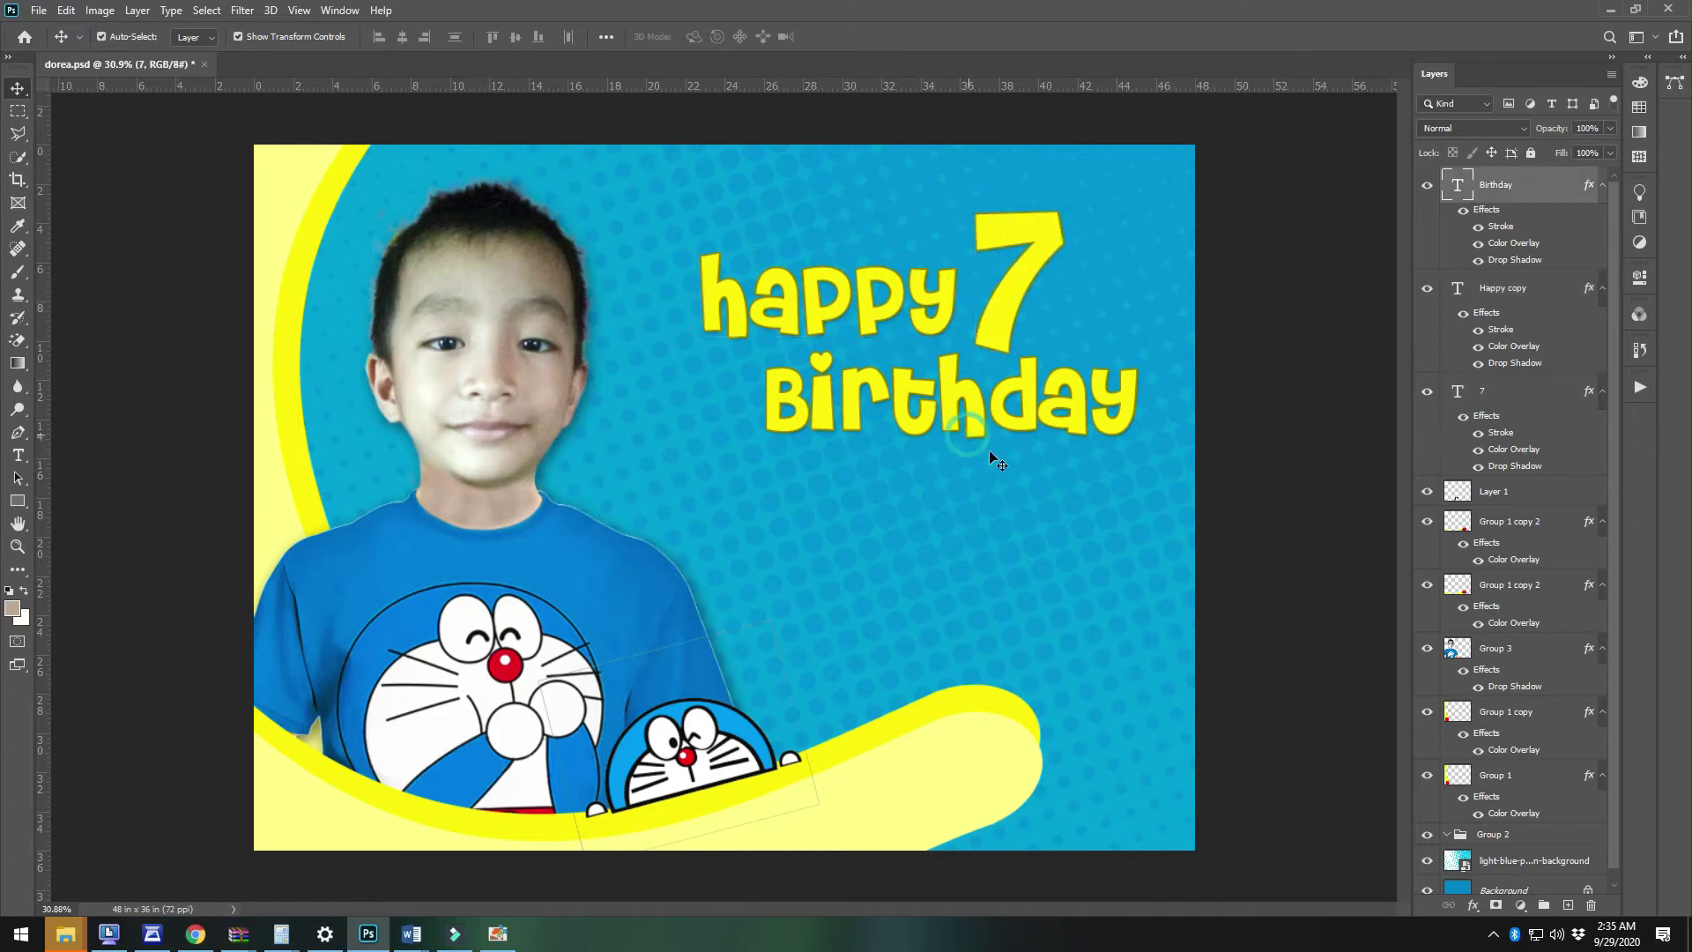
pyautogui.moveTo(975, 504); pyautogui.dragTo(970, 510)
pyautogui.doubleClick(970, 509)
pyautogui.click(970, 509)
pyautogui.hotkey('ctrl', 'a')
pyautogui.write('th')
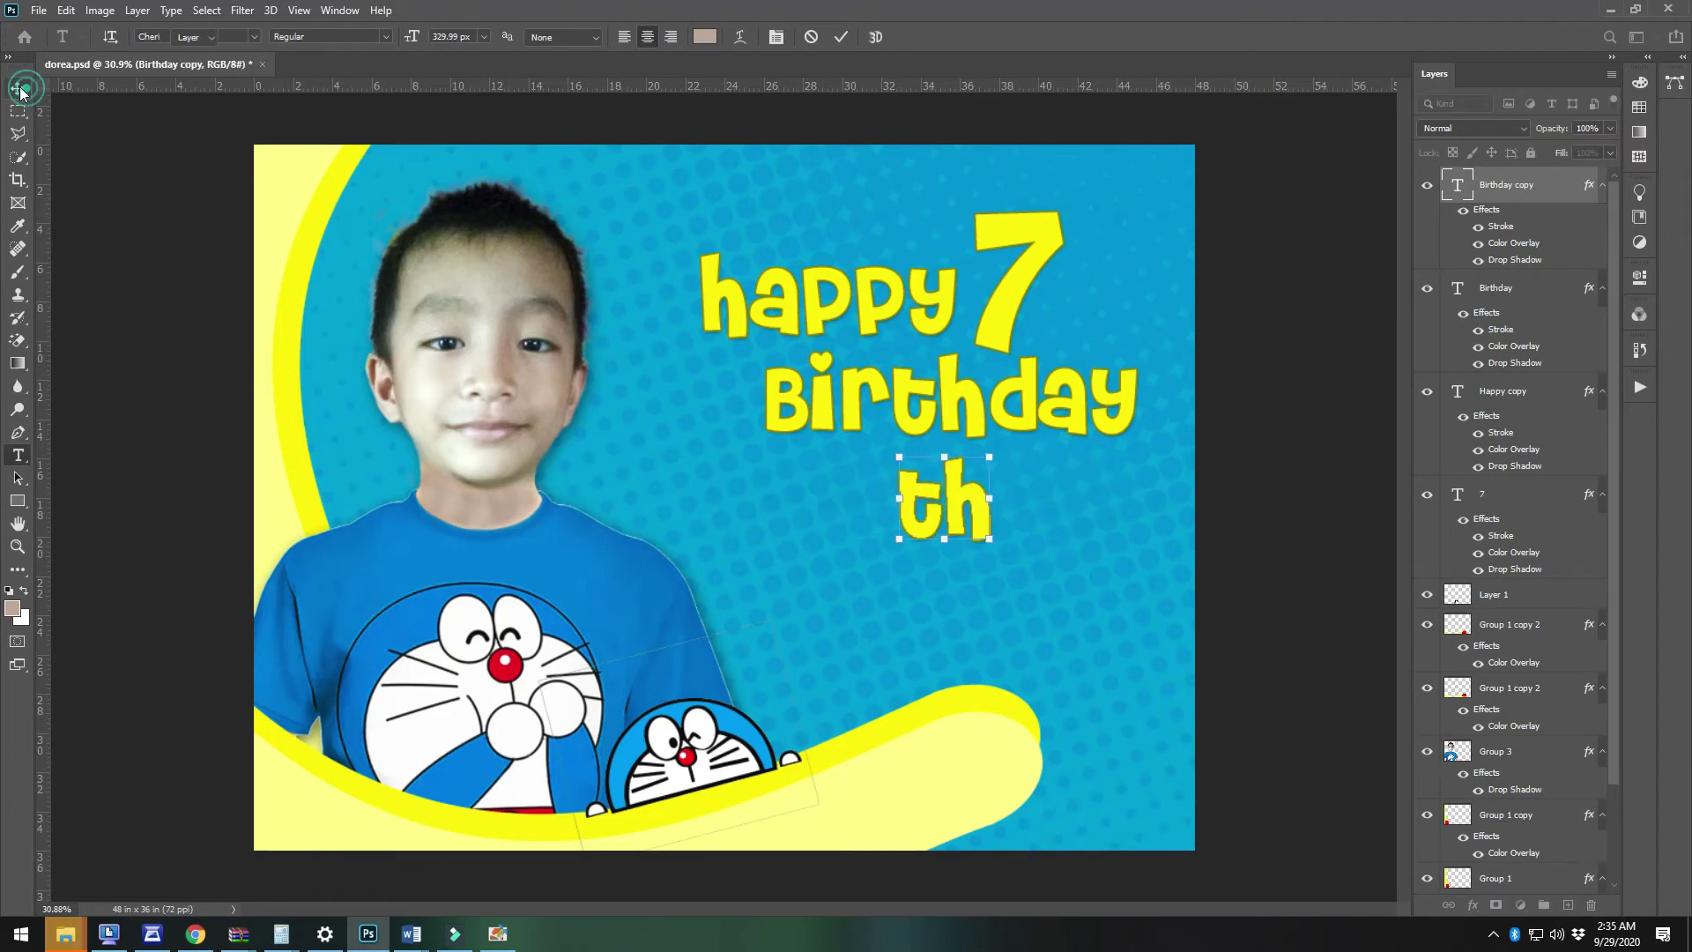
pyautogui.click(21, 90)
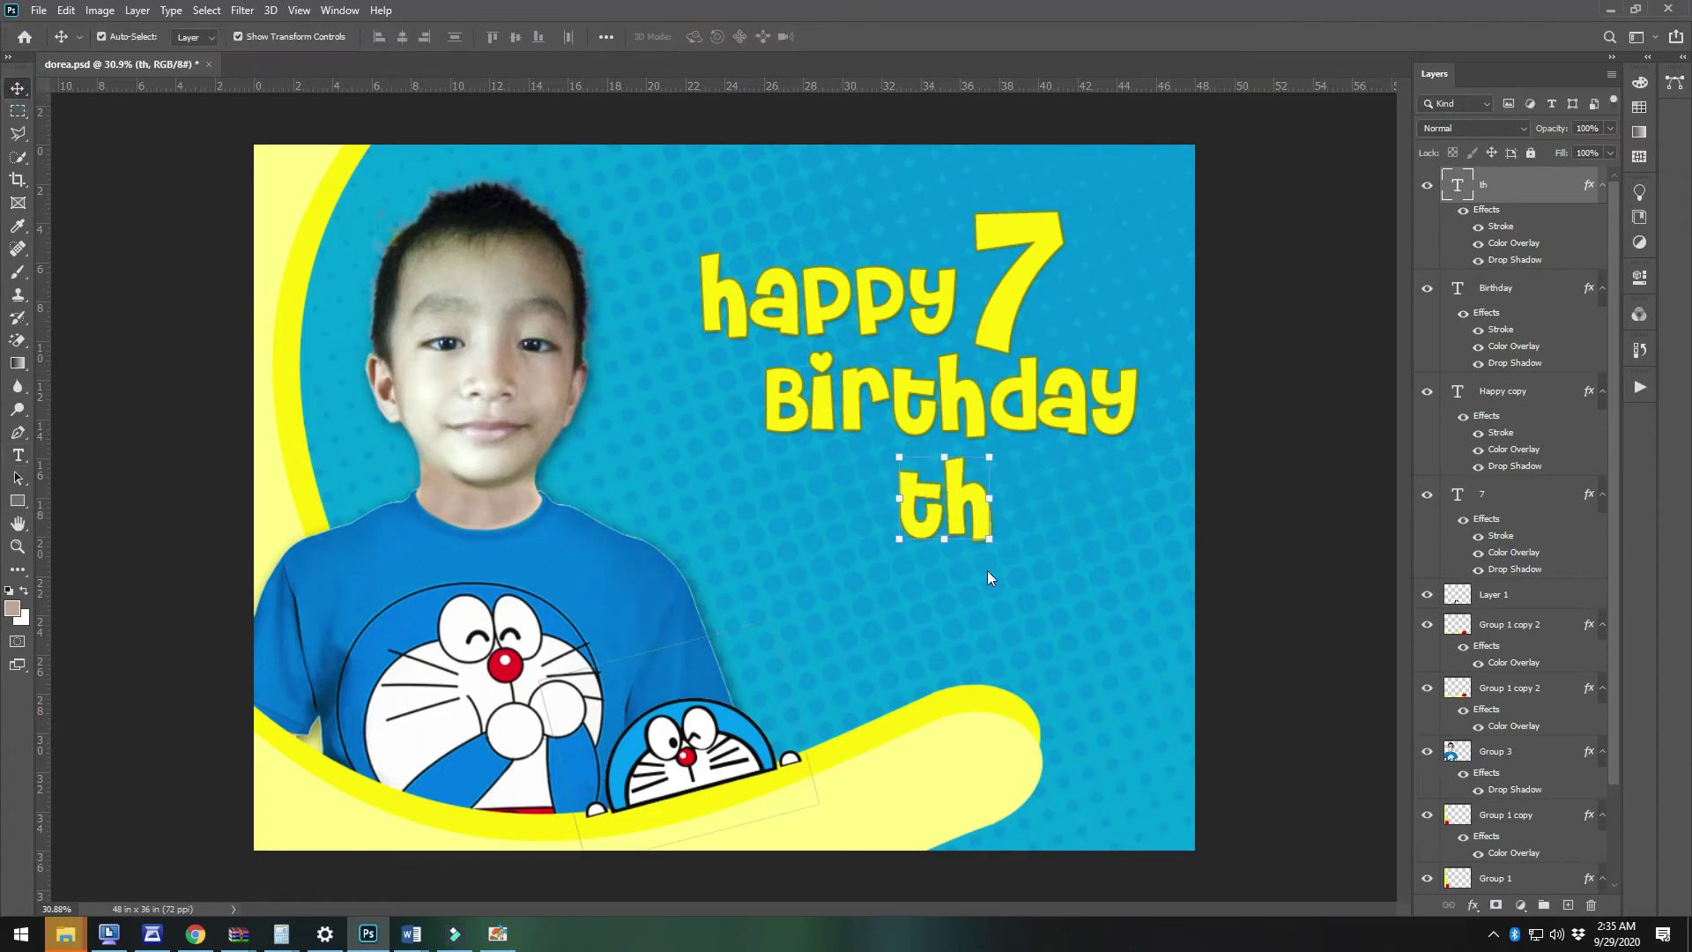
# Shrink the "th" text and place it as a superscript beside the "7"
pyautogui.click(988, 539)
pyautogui.moveTo(989, 543); pyautogui.dragTo(1074, 277)
pyautogui.press('Return')
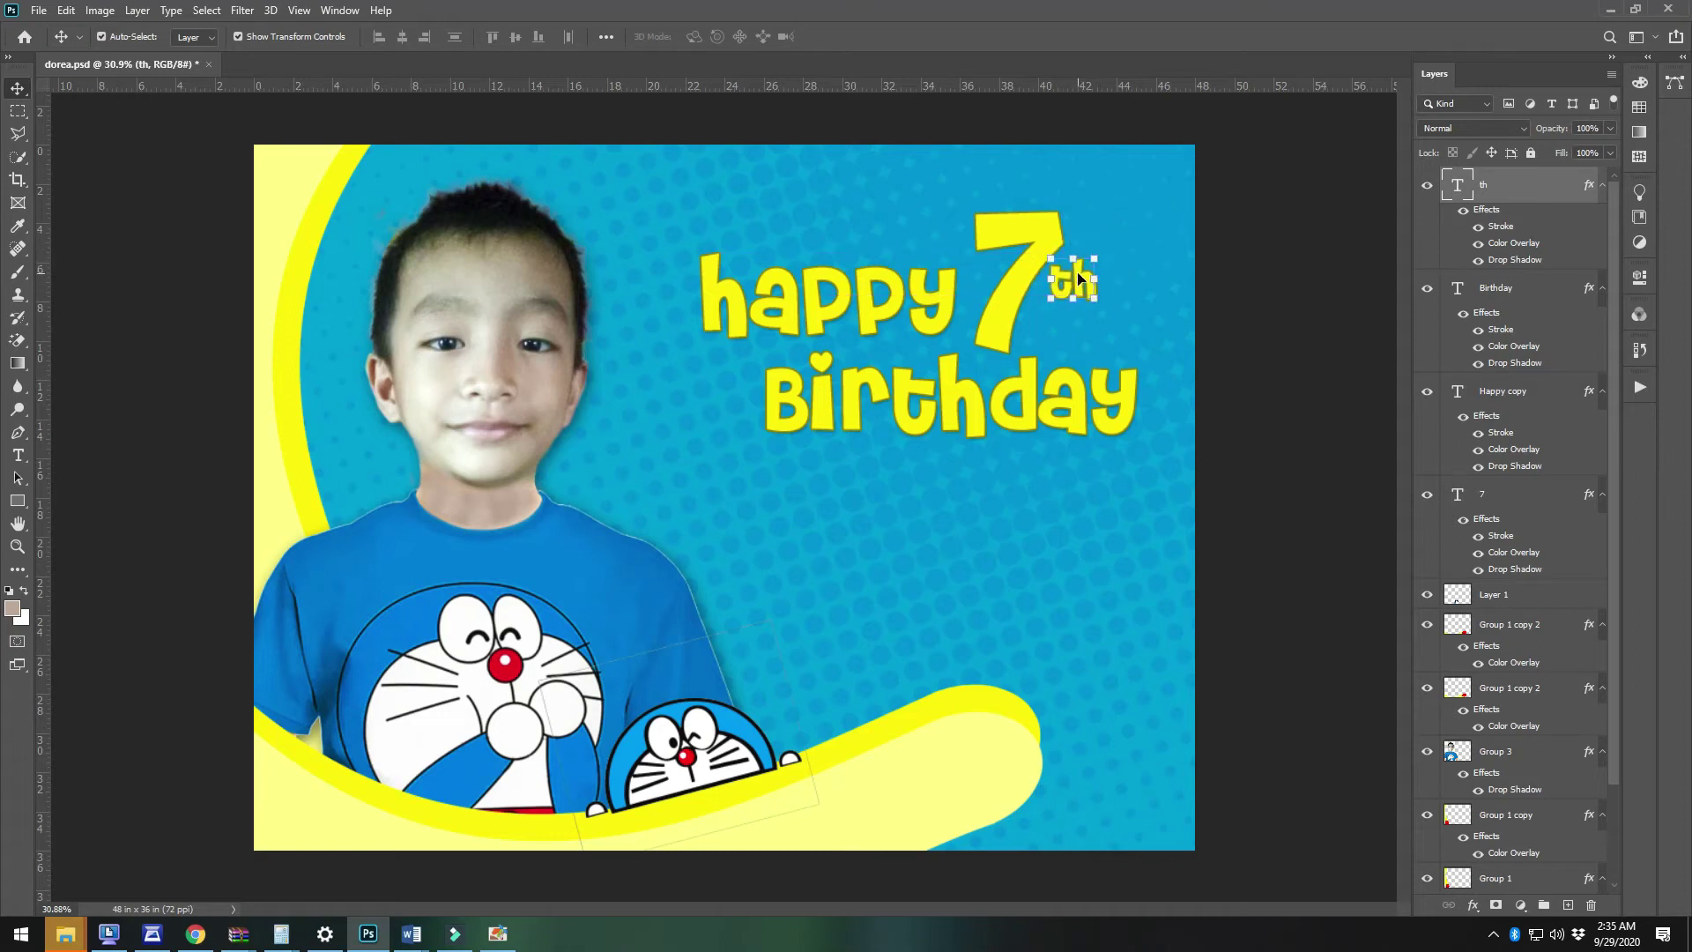
pyautogui.click(1286, 458)
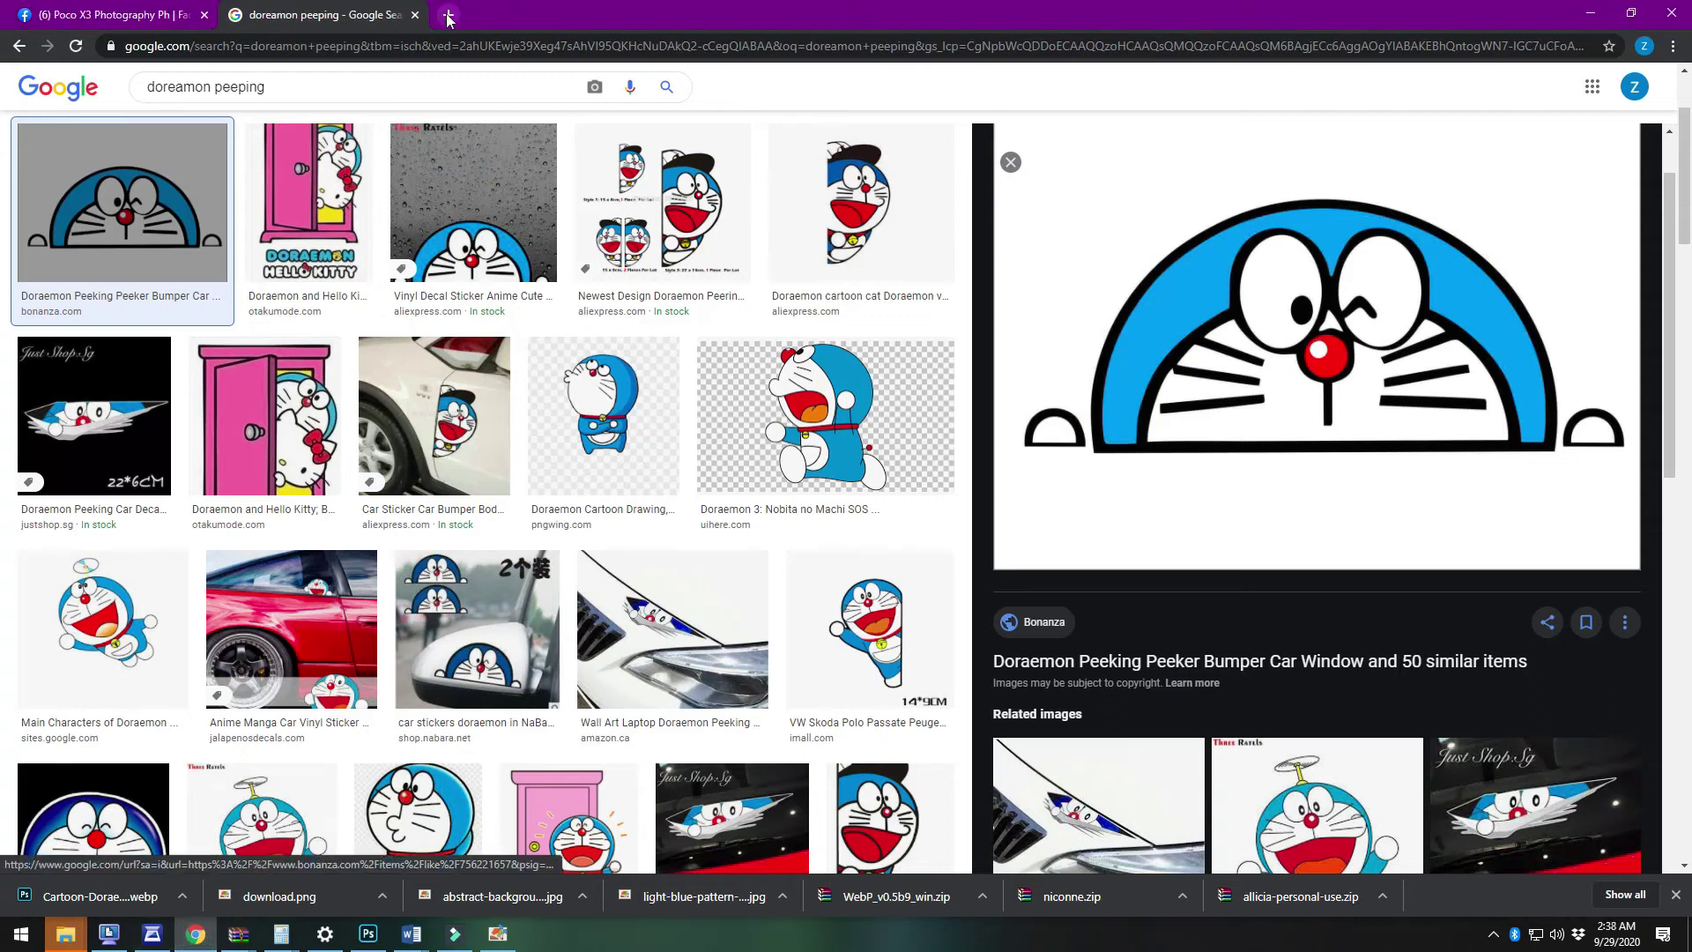
# Search Google Images in the browser for "doraemon characters"
pyautogui.scroll(1, 655, 348)
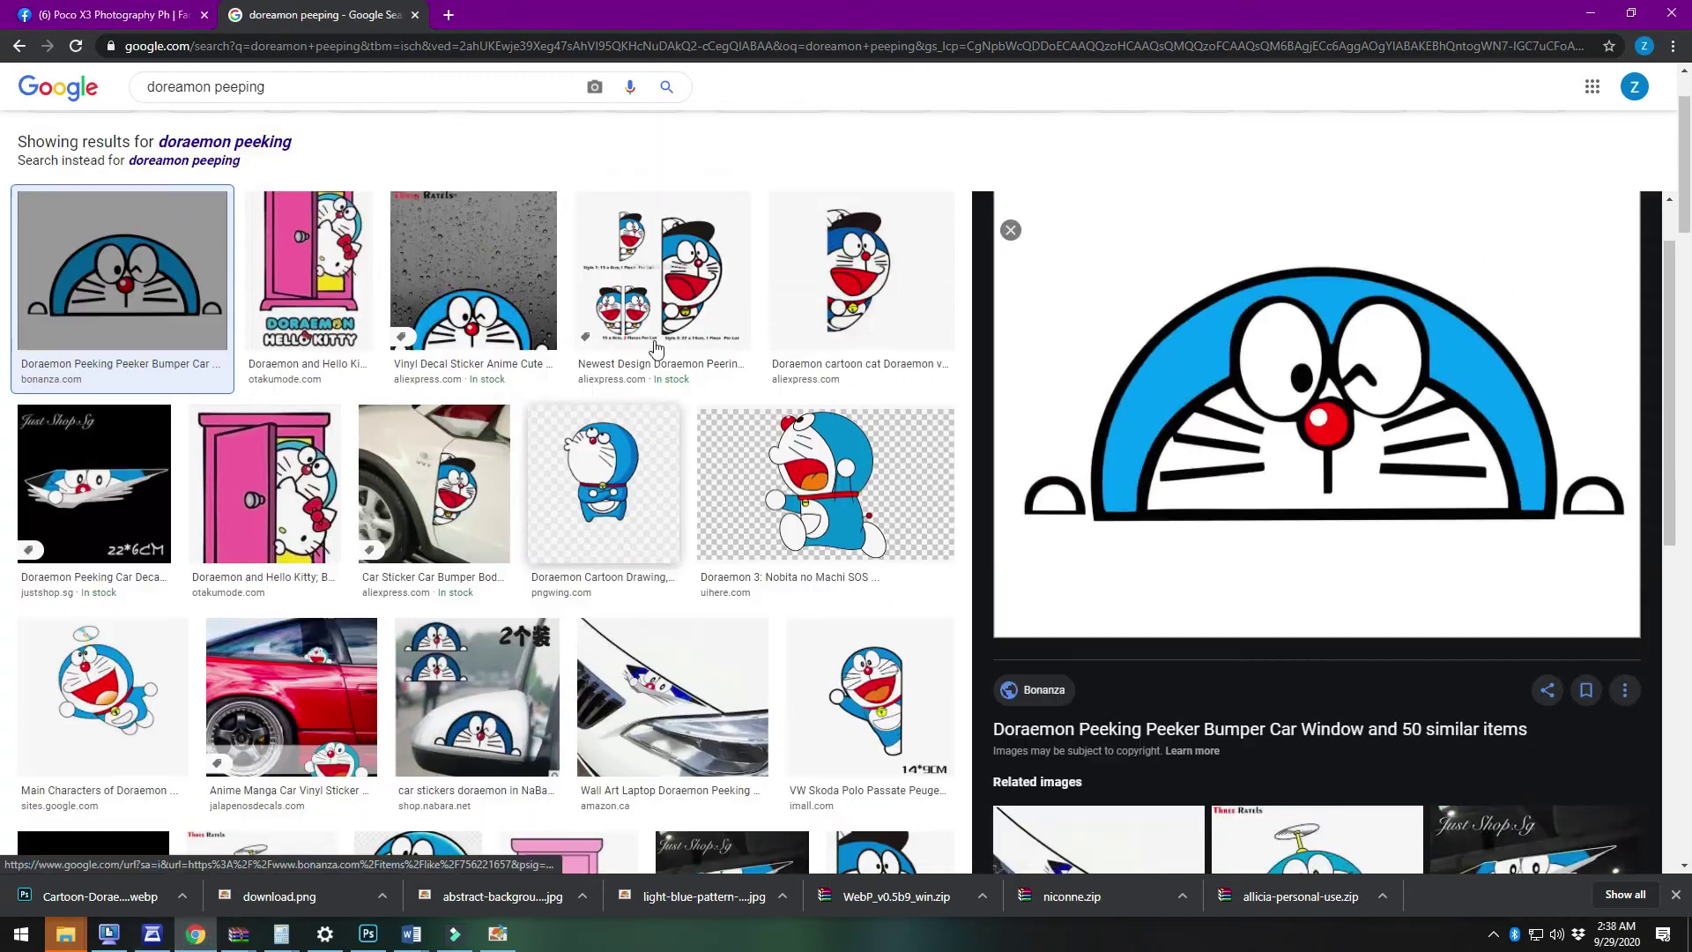
pyautogui.scroll(2, 655, 348)
pyautogui.click(321, 101)
pyautogui.tripleClick(320, 101)
pyautogui.write('do')
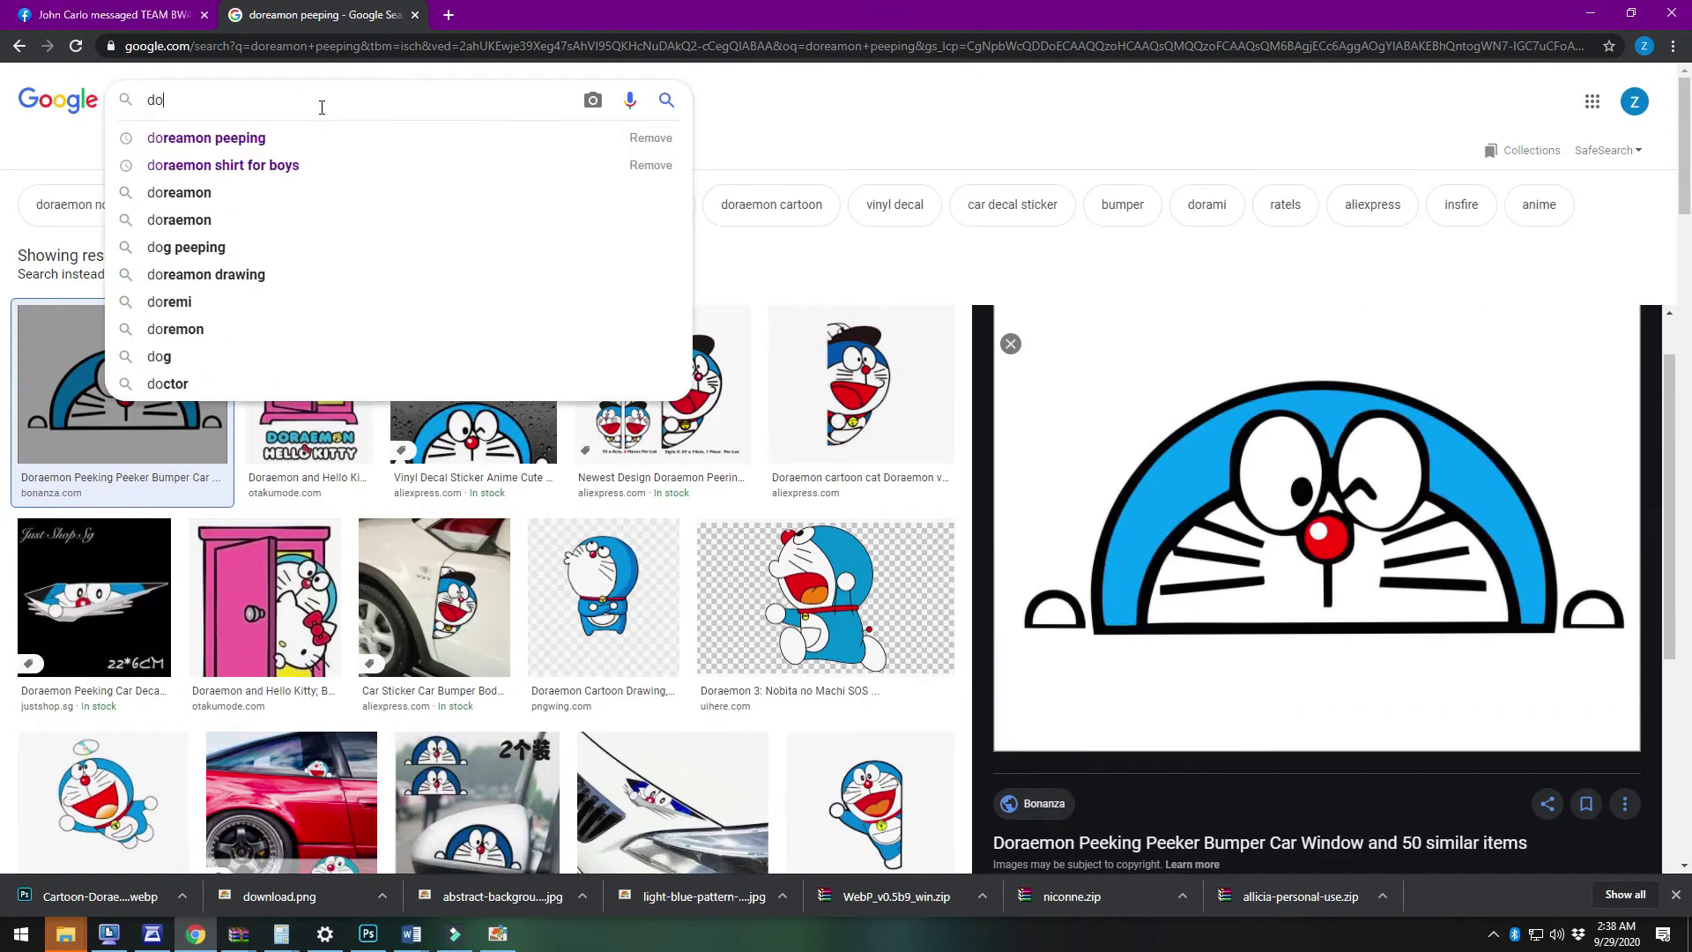
pyautogui.write('raemon characters')
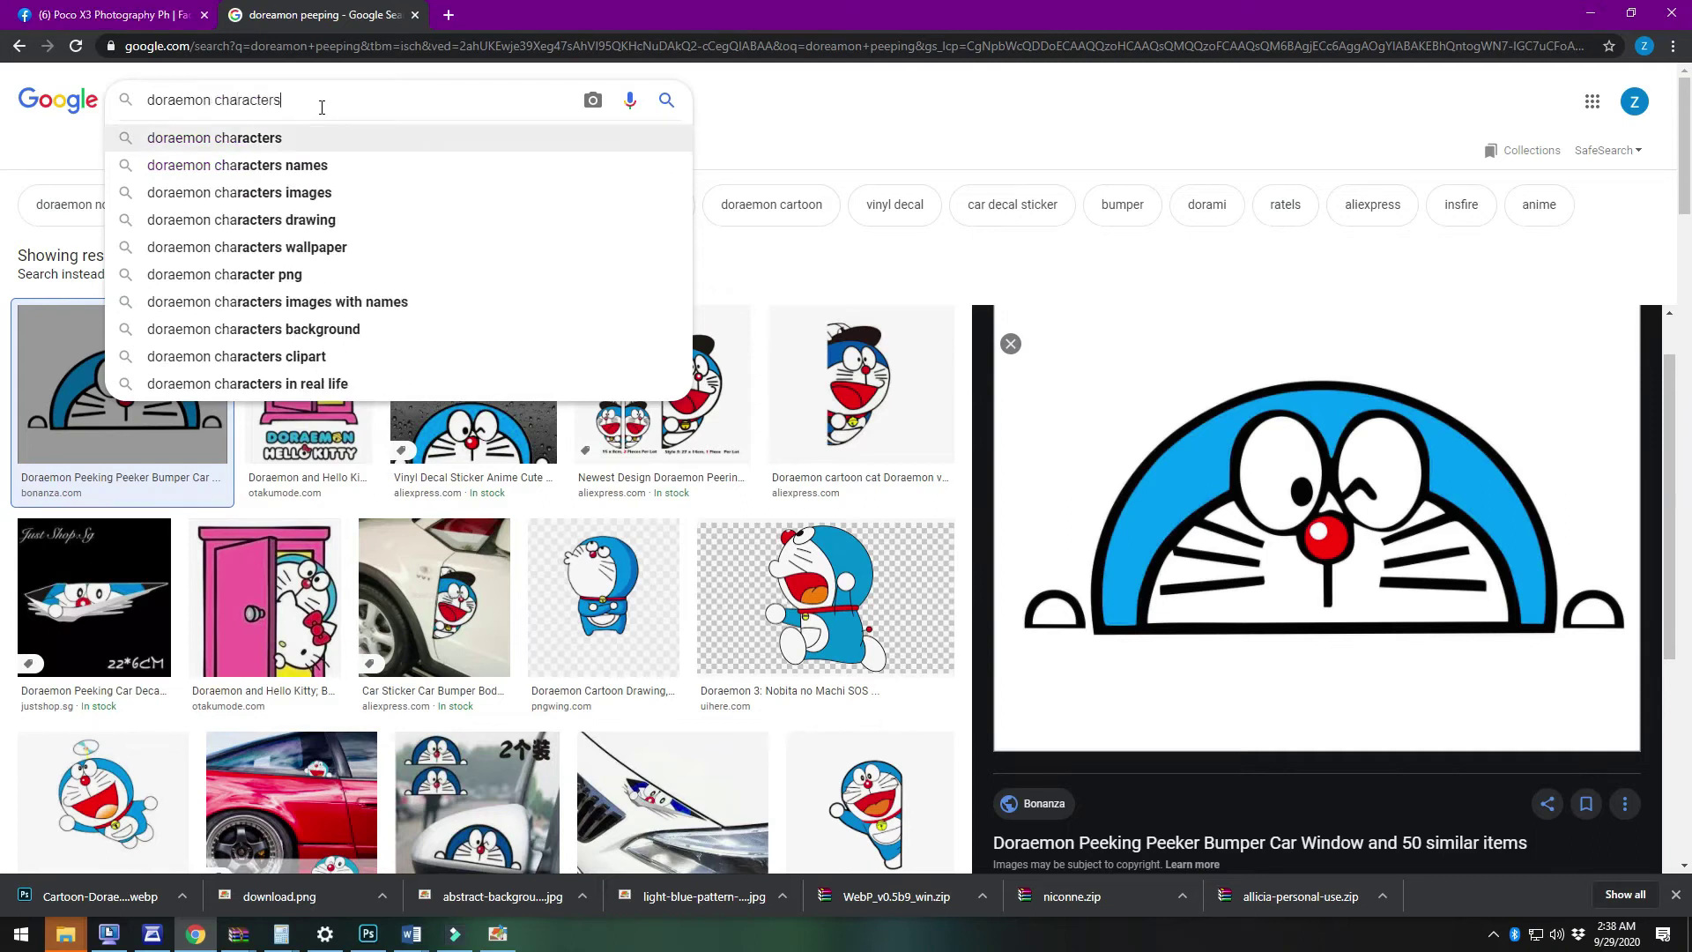
pyautogui.press('Return')
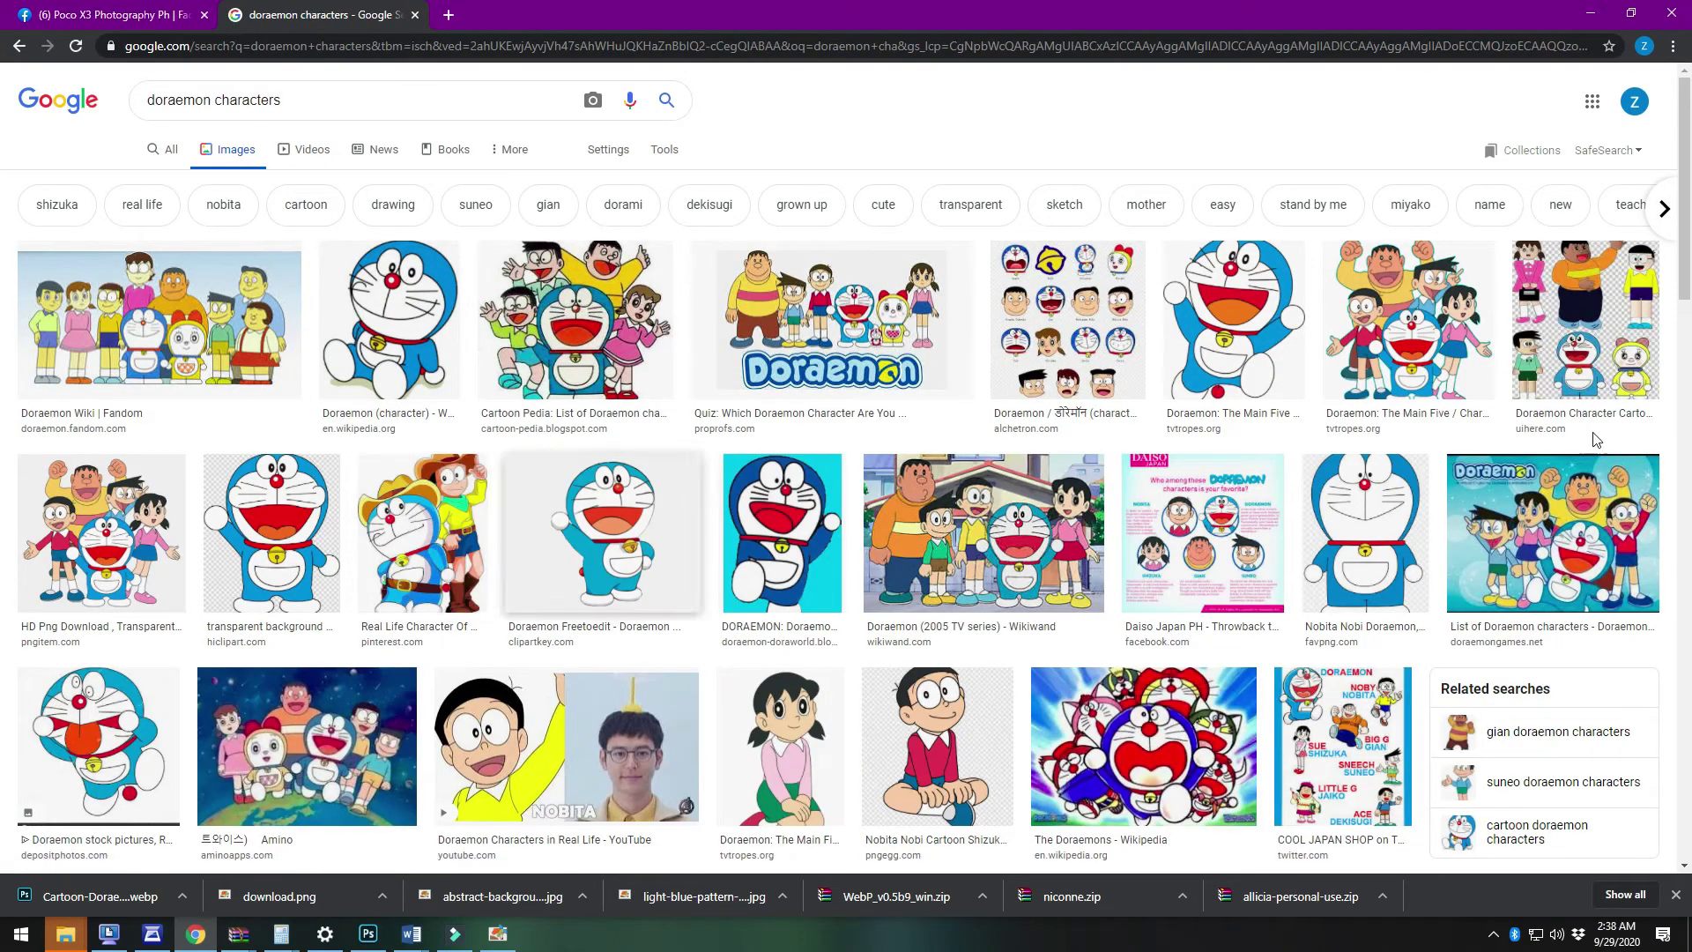
# Open the FAVPNG image of Doraemon and his friends from the related images and copy it
pyautogui.scroll(-1, 465, 589)
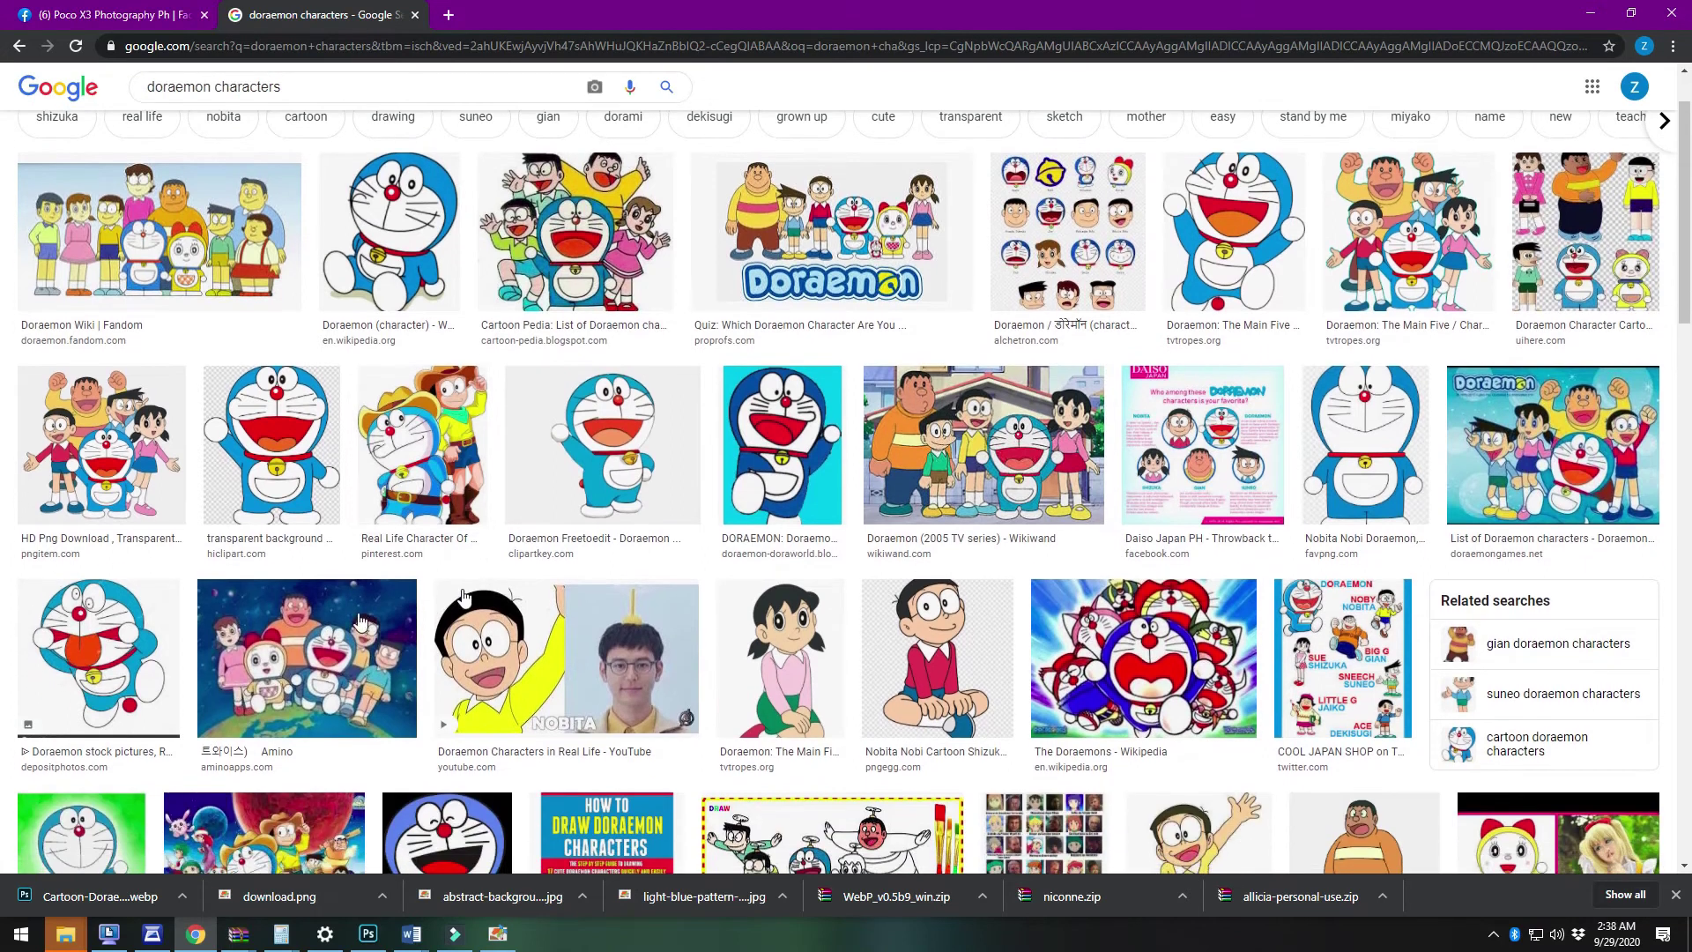
pyautogui.click(158, 472)
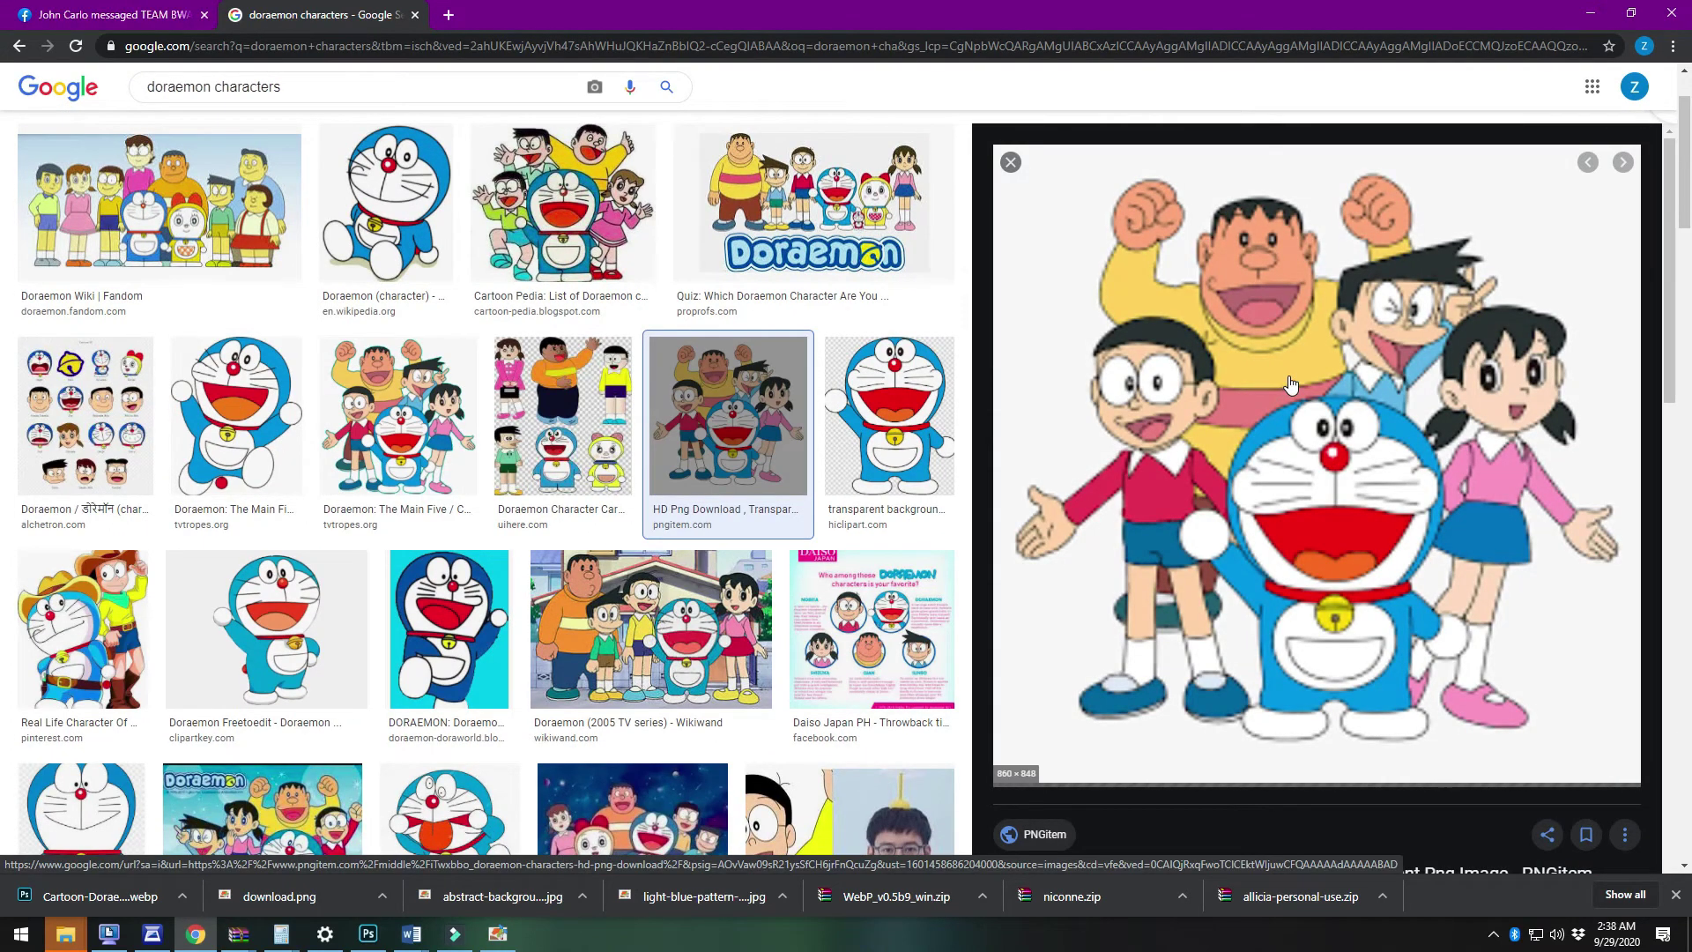
pyautogui.scroll(-2, 1289, 384)
pyautogui.scroll(-3, 1289, 384)
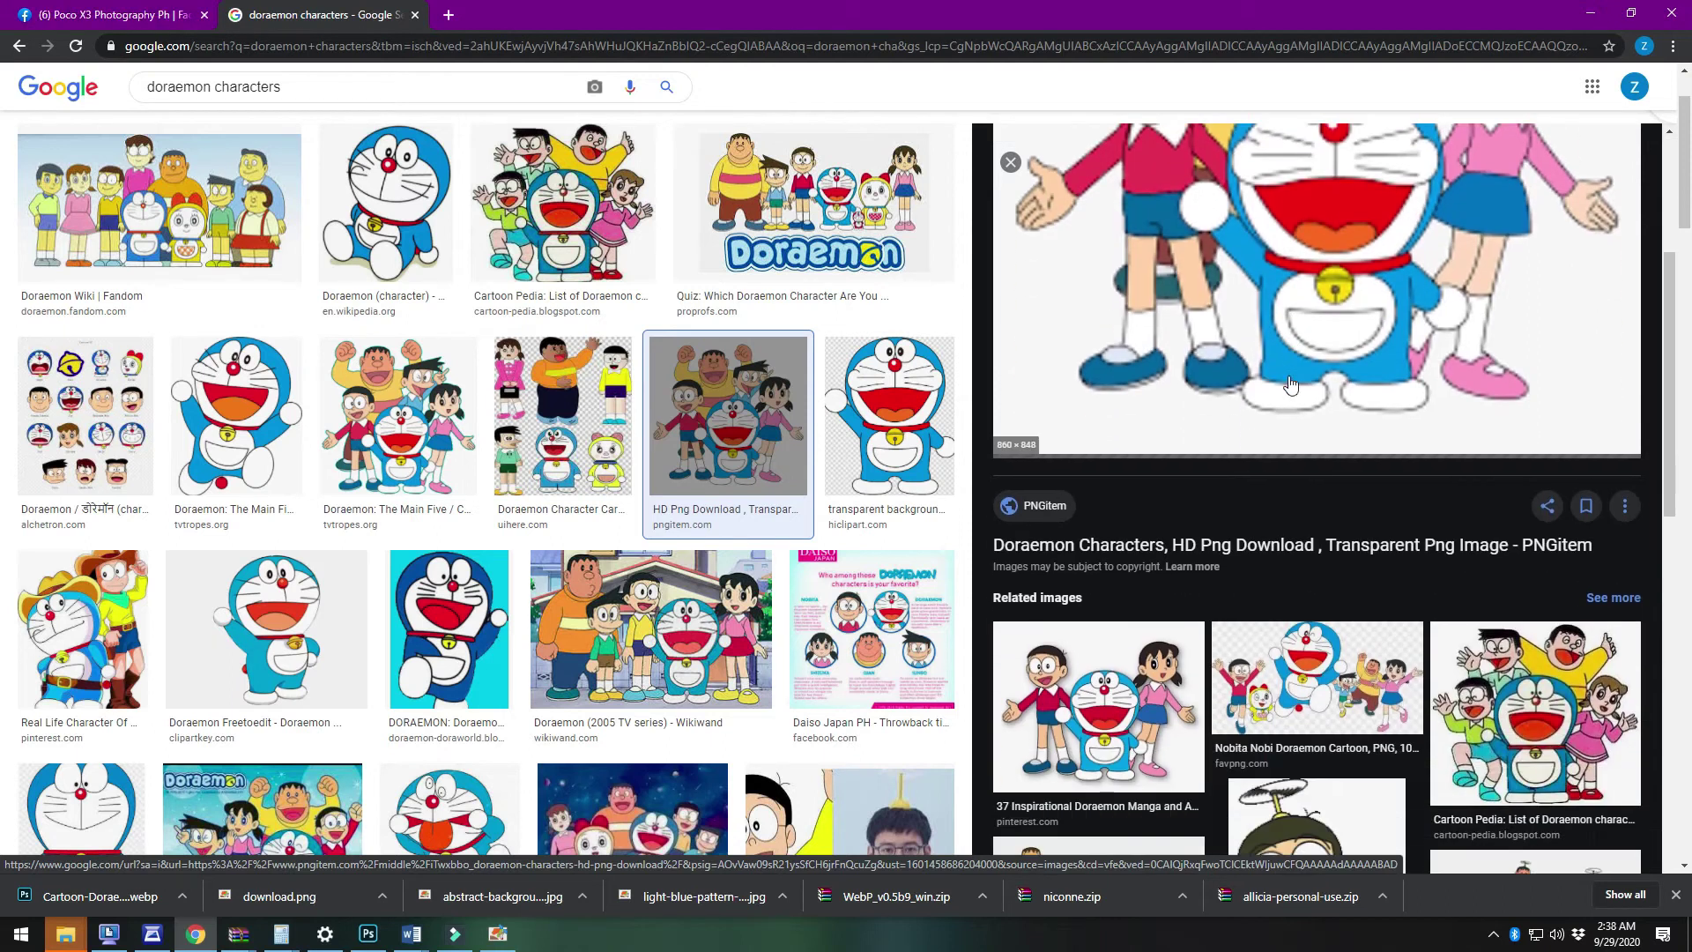
pyautogui.click(1379, 674)
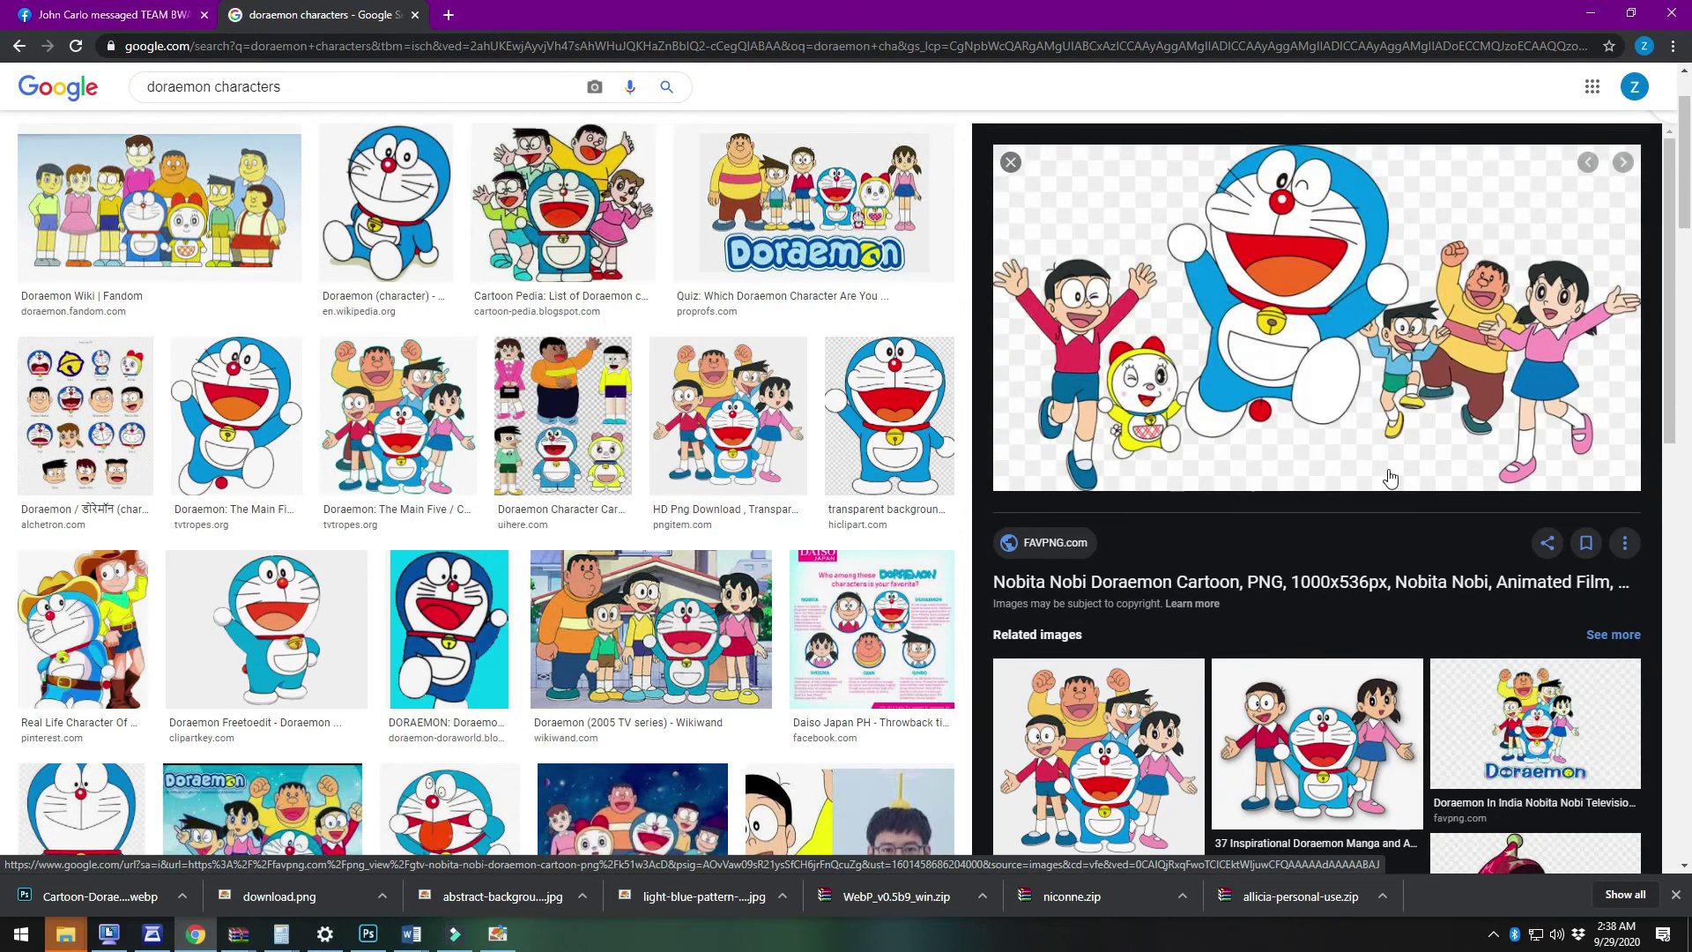
pyautogui.rightClick(1340, 293)
pyautogui.click(1398, 478)
# Paste the characters image into the Photoshop banner, try erasing its checkered background, and delete the pasted layer
pyautogui.hotkey('alt', 'Tab')
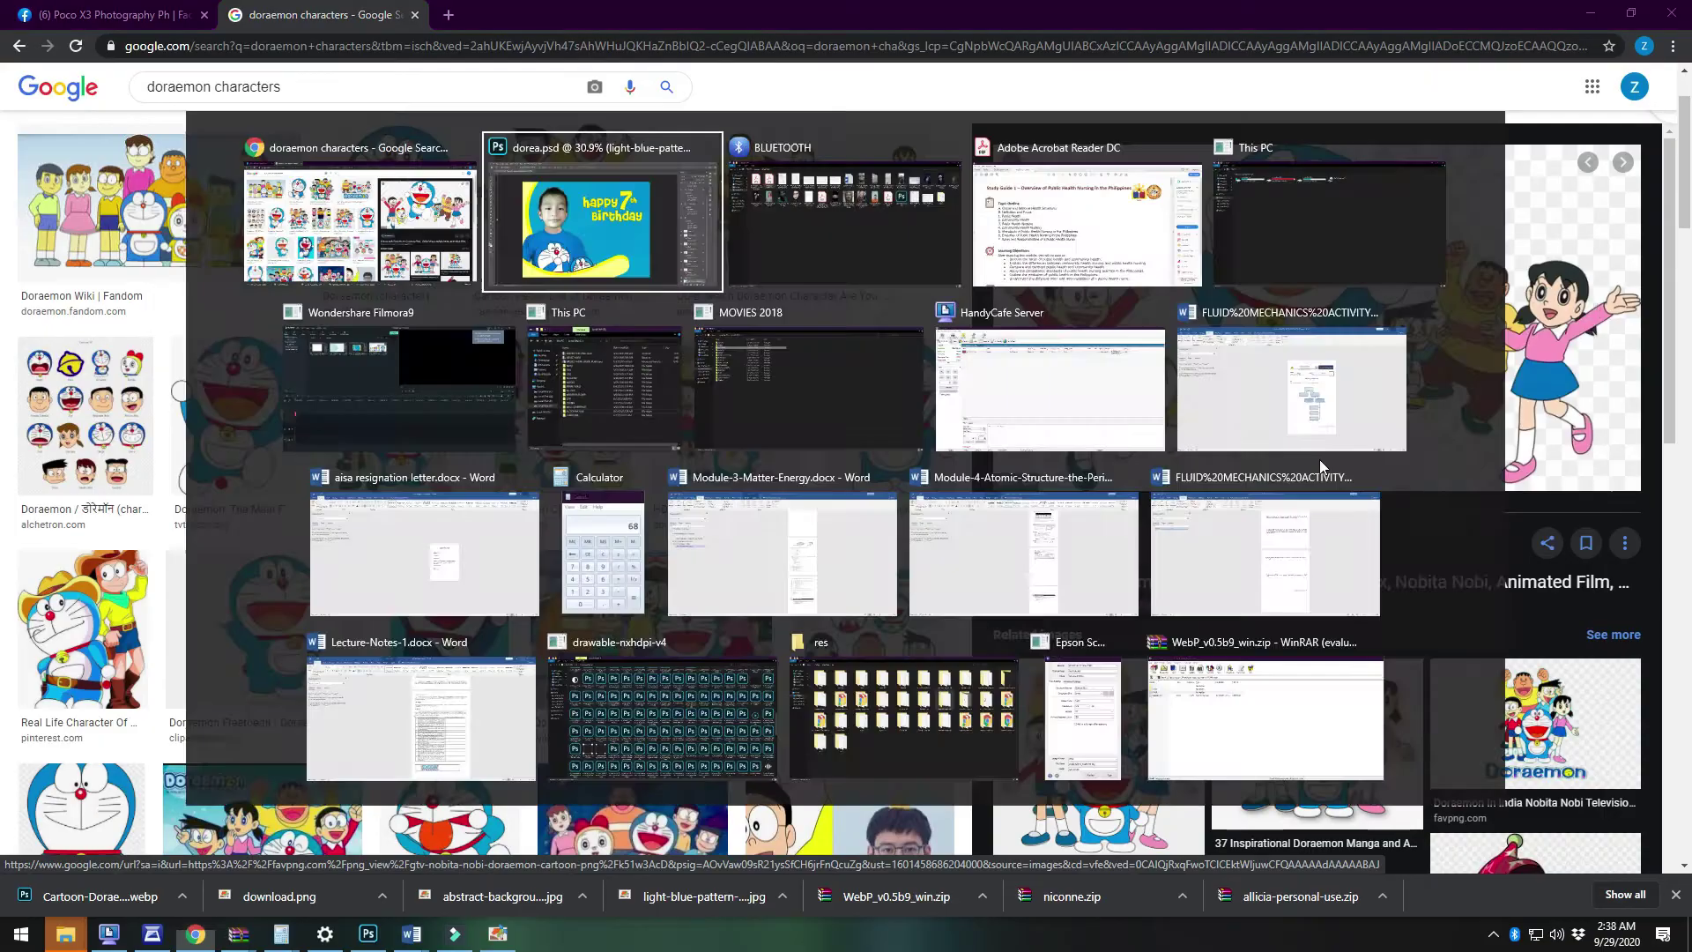
pyautogui.hotkey('ctrl', 'v')
pyautogui.press('e')
pyautogui.click(811, 470)
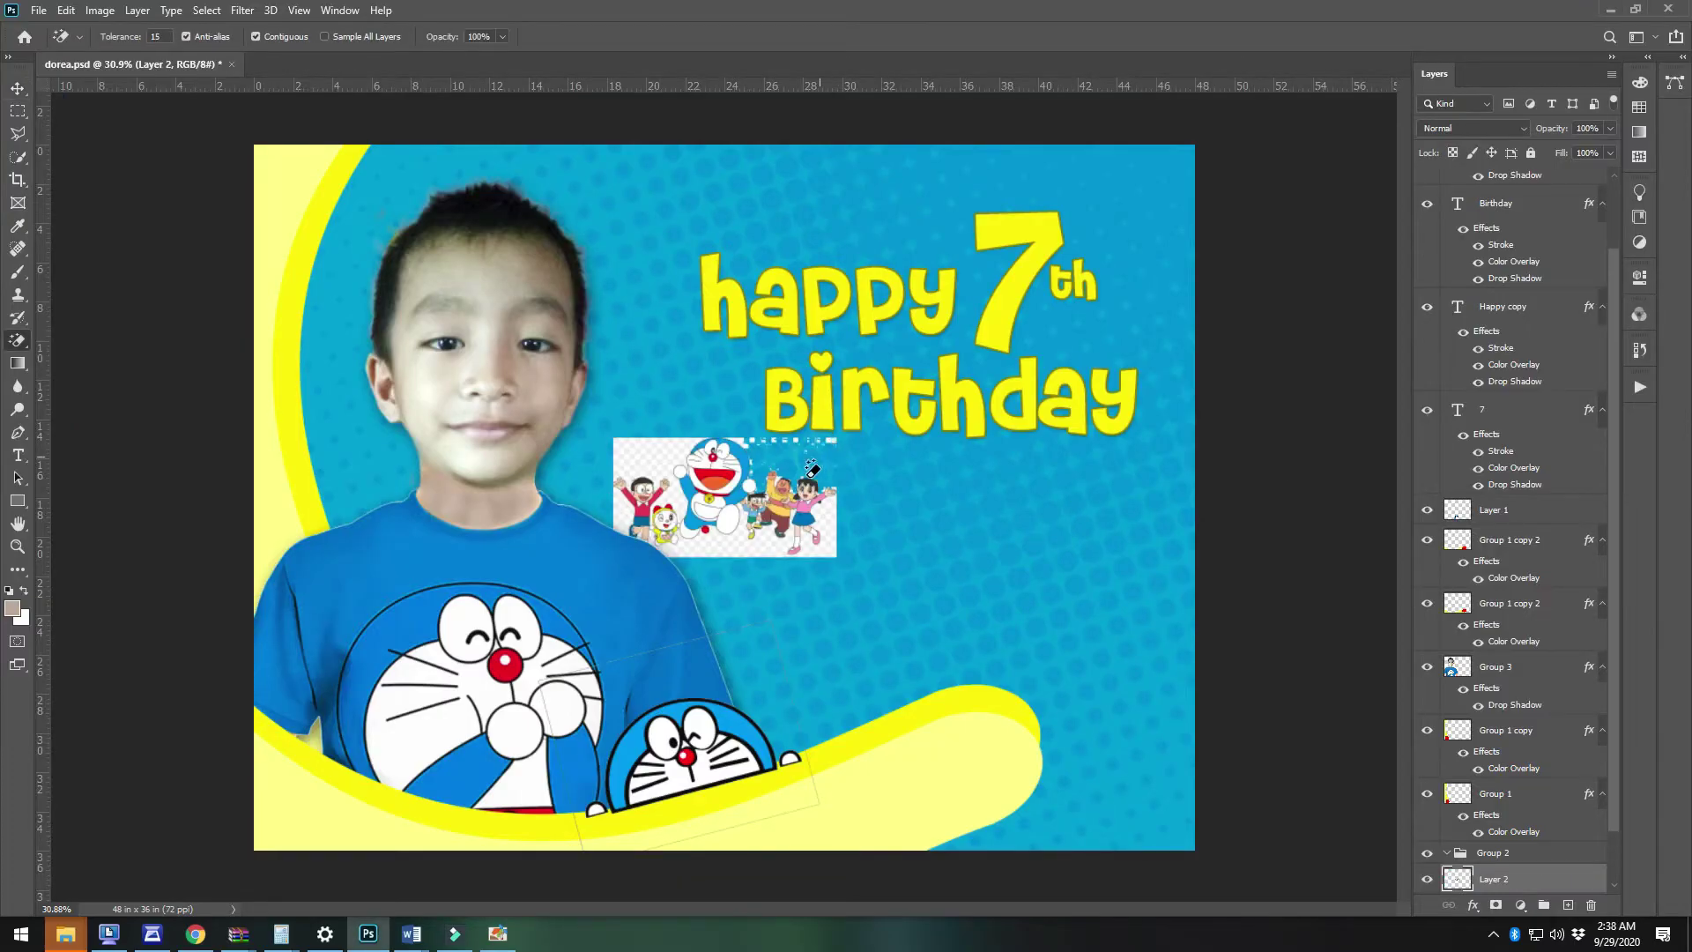
pyautogui.click(17, 89)
pyautogui.press('Delete')
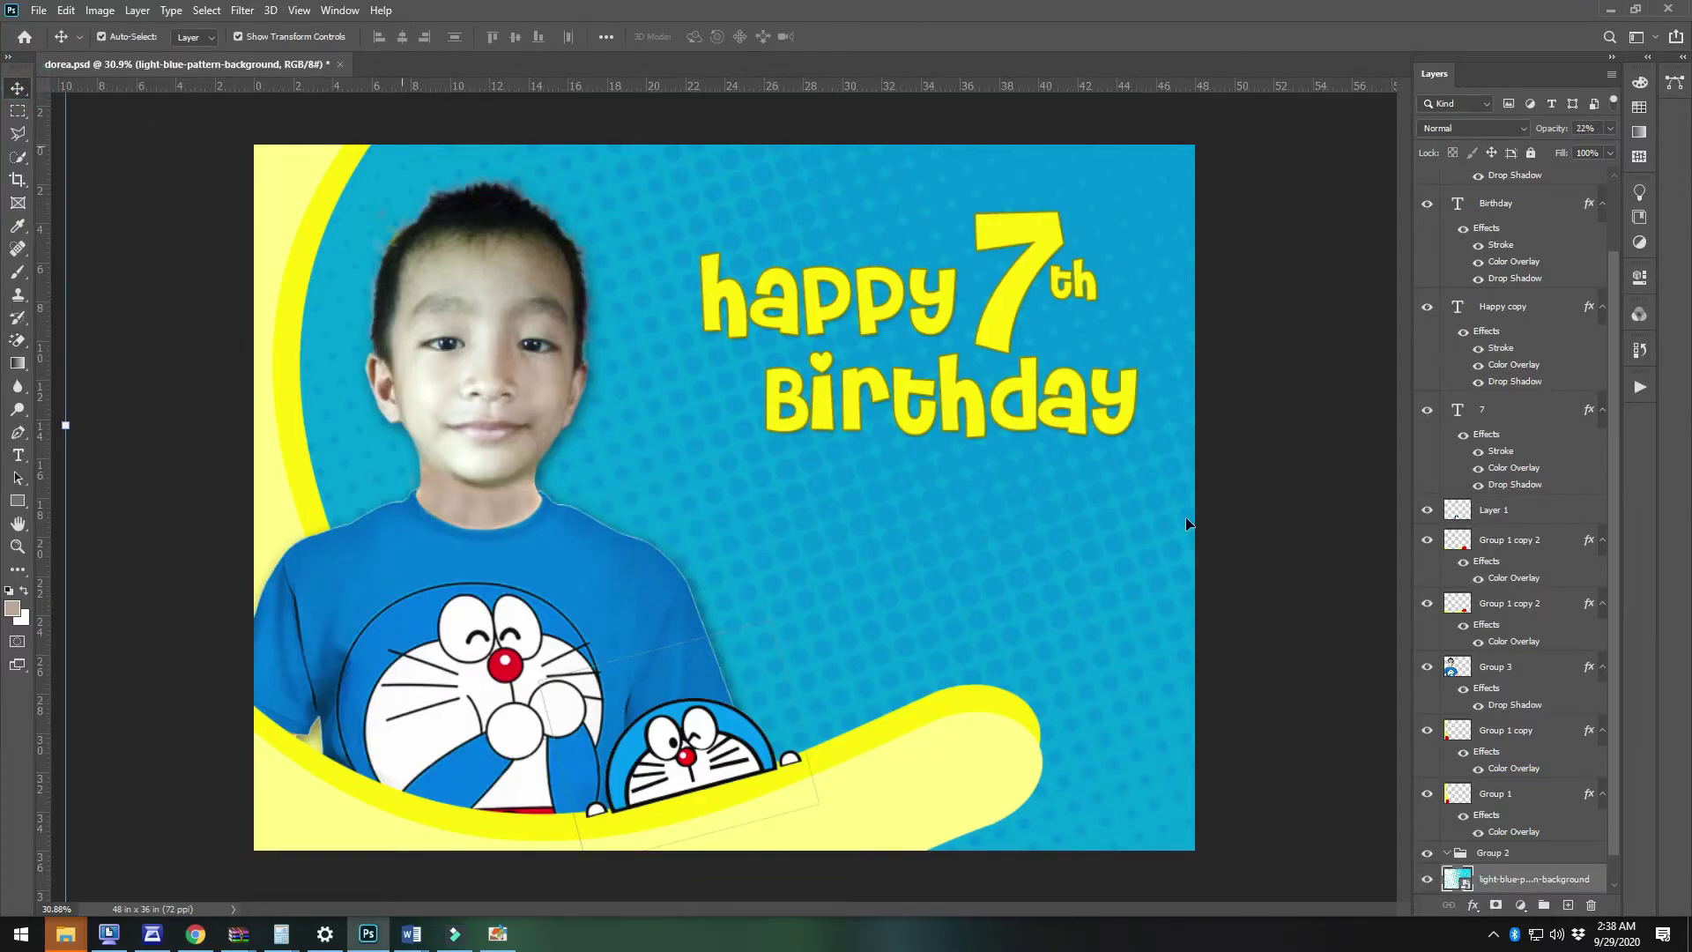
# Copy the same characters image from the browser again, paste it into the banner, and undo the paste
pyautogui.hotkey('alt', 'Tab')
pyautogui.rightClick(1266, 280)
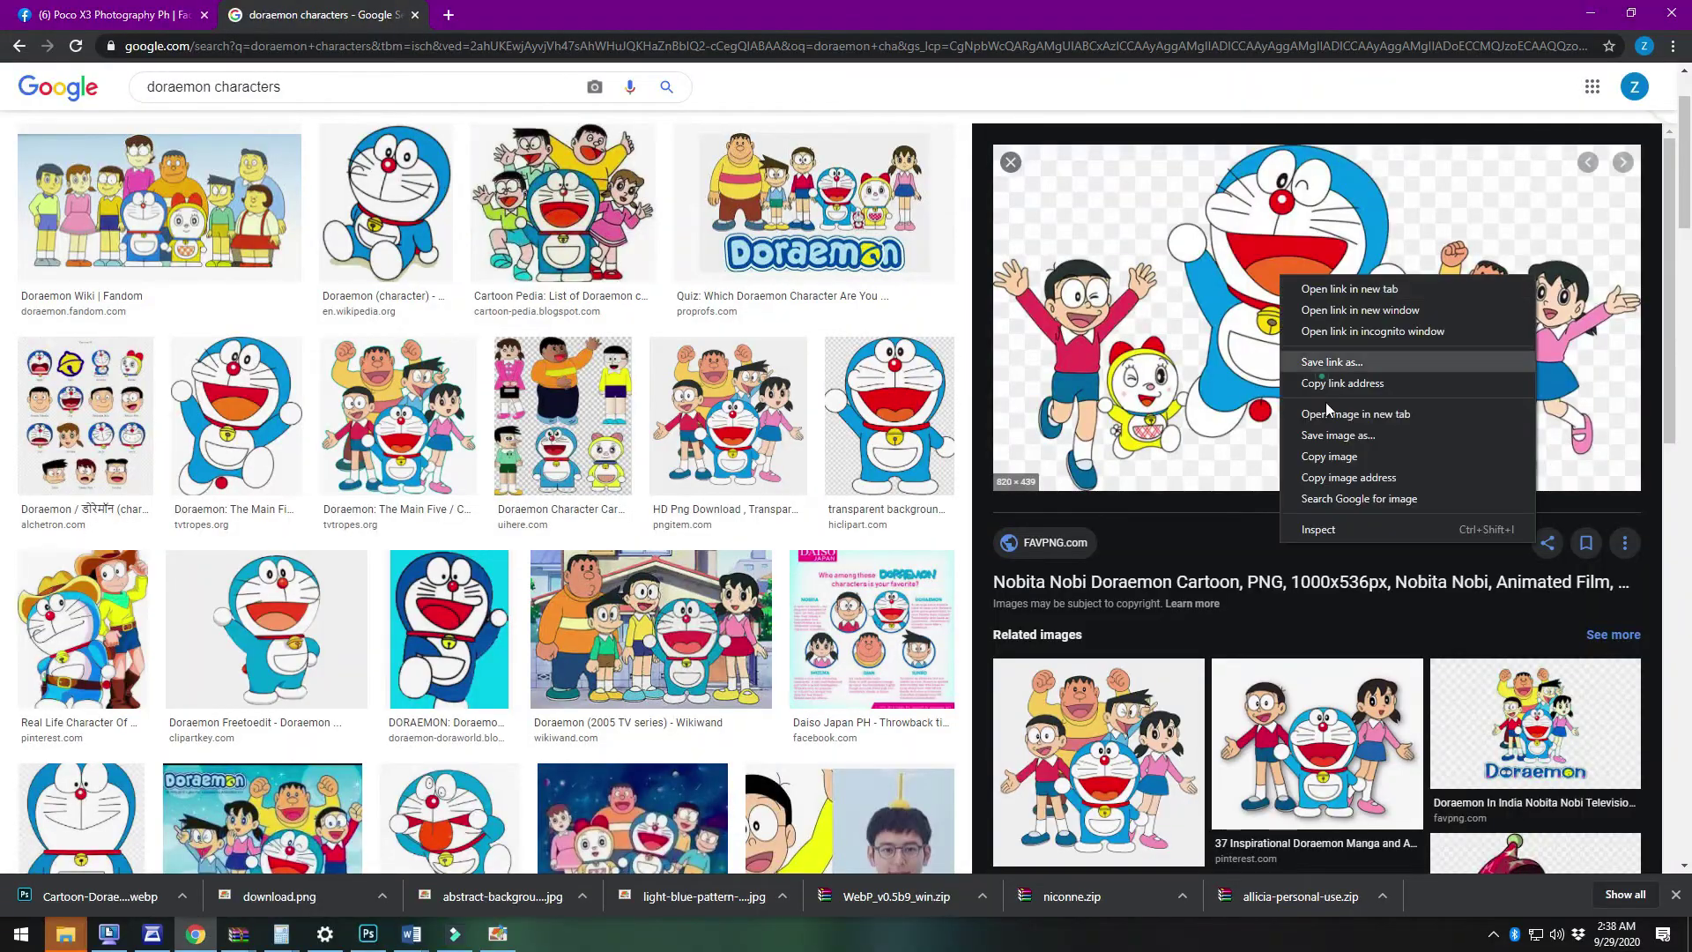
pyautogui.click(1322, 470)
pyautogui.hotkey('alt', 'Tab')
pyautogui.hotkey('ctrl', 'v')
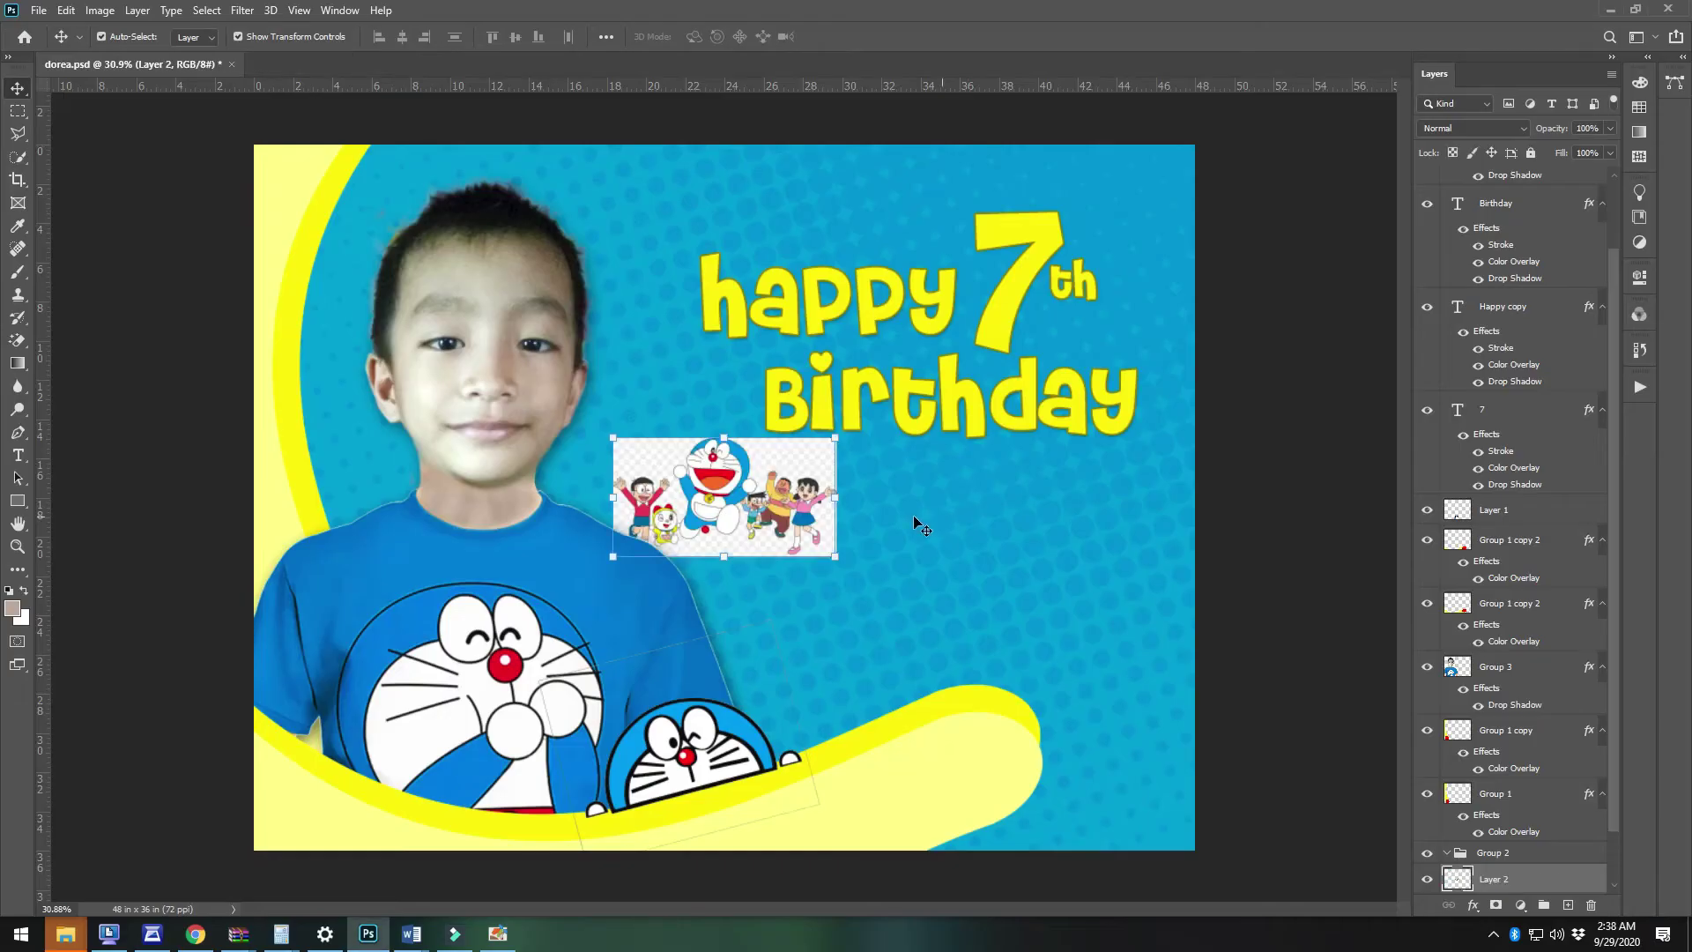
pyautogui.hotkey('ctrl', 'z')
# Return to the browser and look through the related images and search results for other Doraemon character artwork
pyautogui.hotkey('alt', 'Tab')
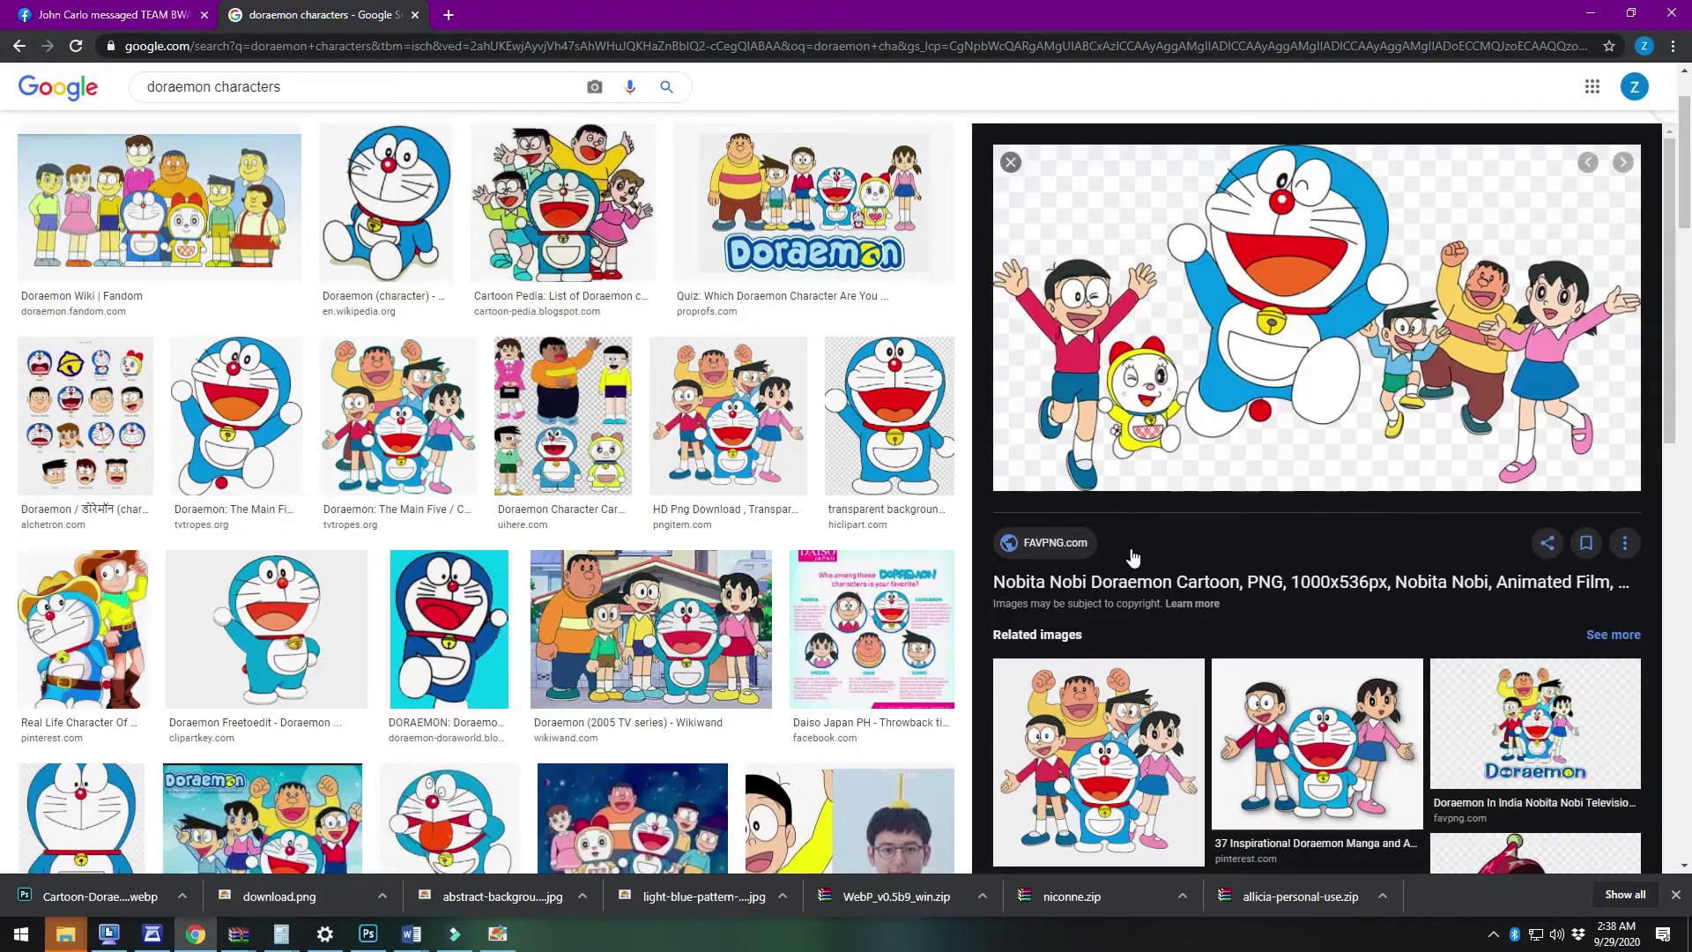
pyautogui.scroll(-4, 1202, 715)
pyautogui.scroll(-5, 1203, 716)
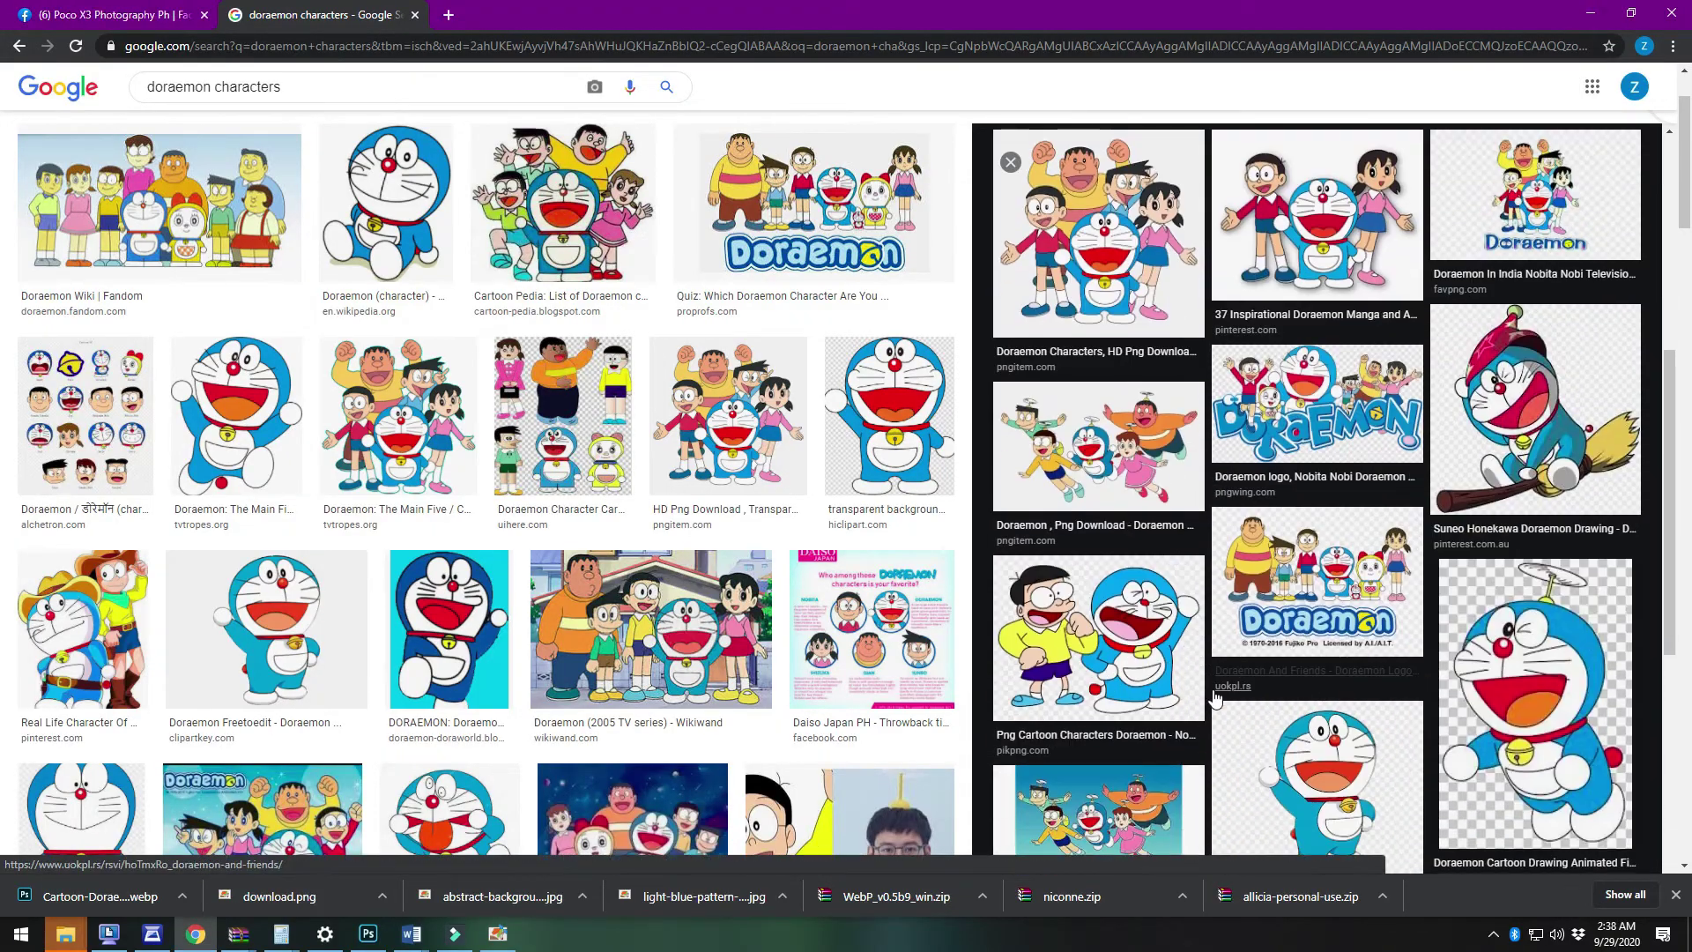
pyautogui.scroll(-3, 504, 578)
pyautogui.scroll(-10, 505, 577)
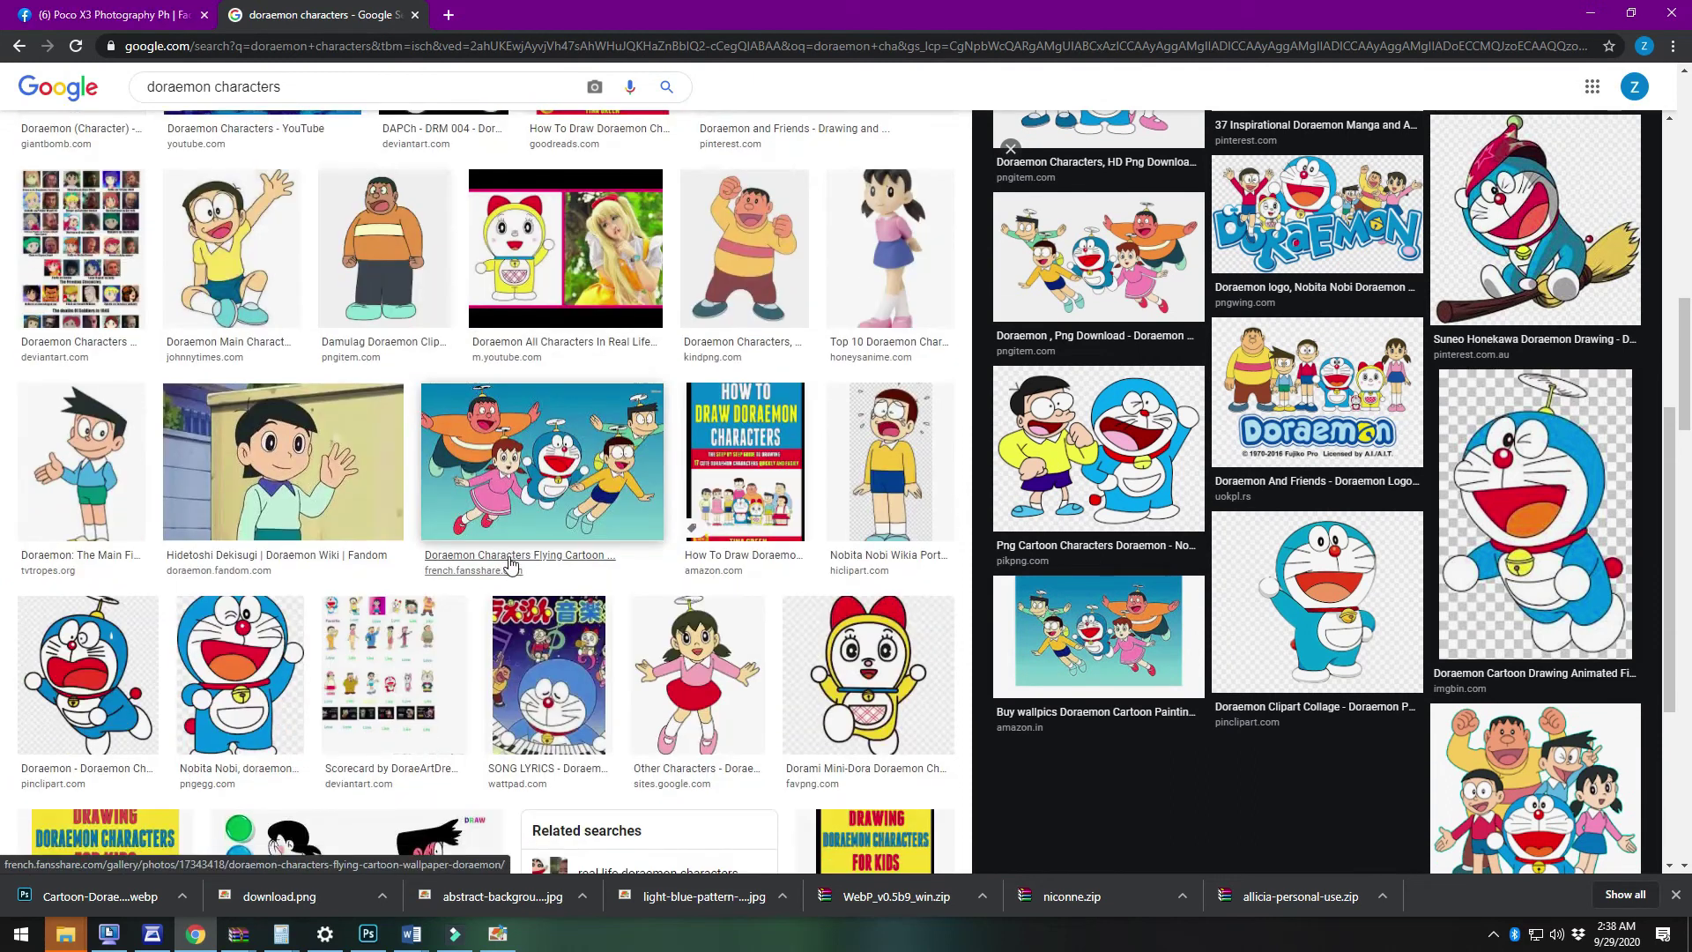
# Open the result of Nobita sitting and waving in a yellow shirt and examine its related images
pyautogui.click(231, 255)
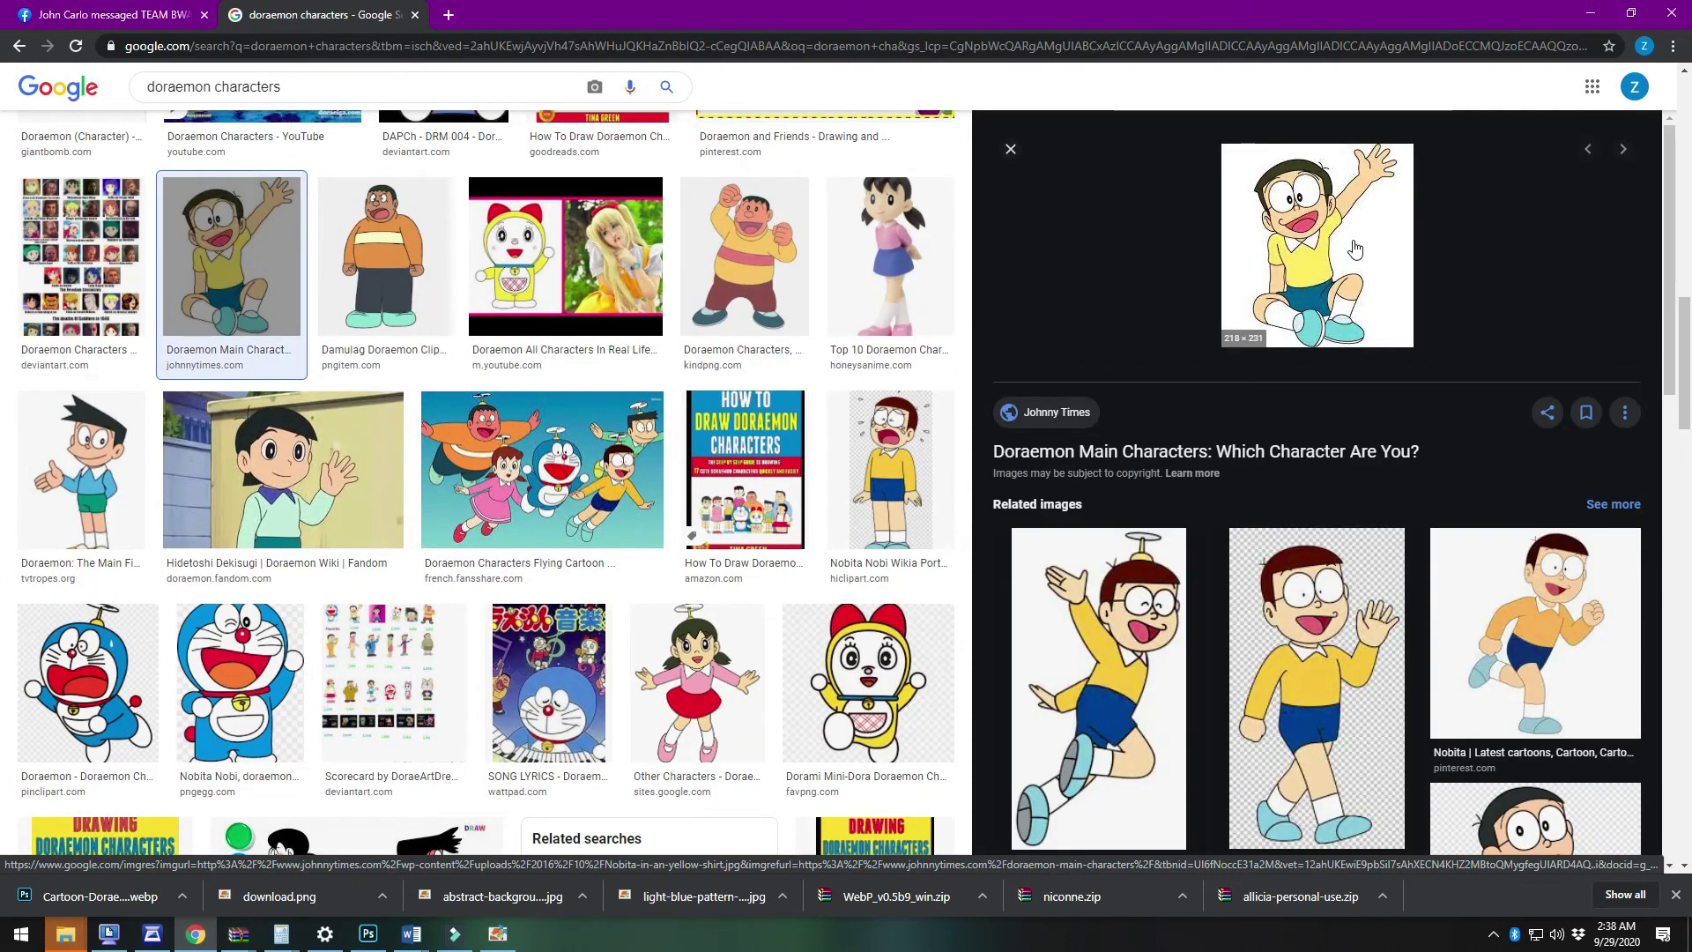
pyautogui.scroll(-4, 1378, 476)
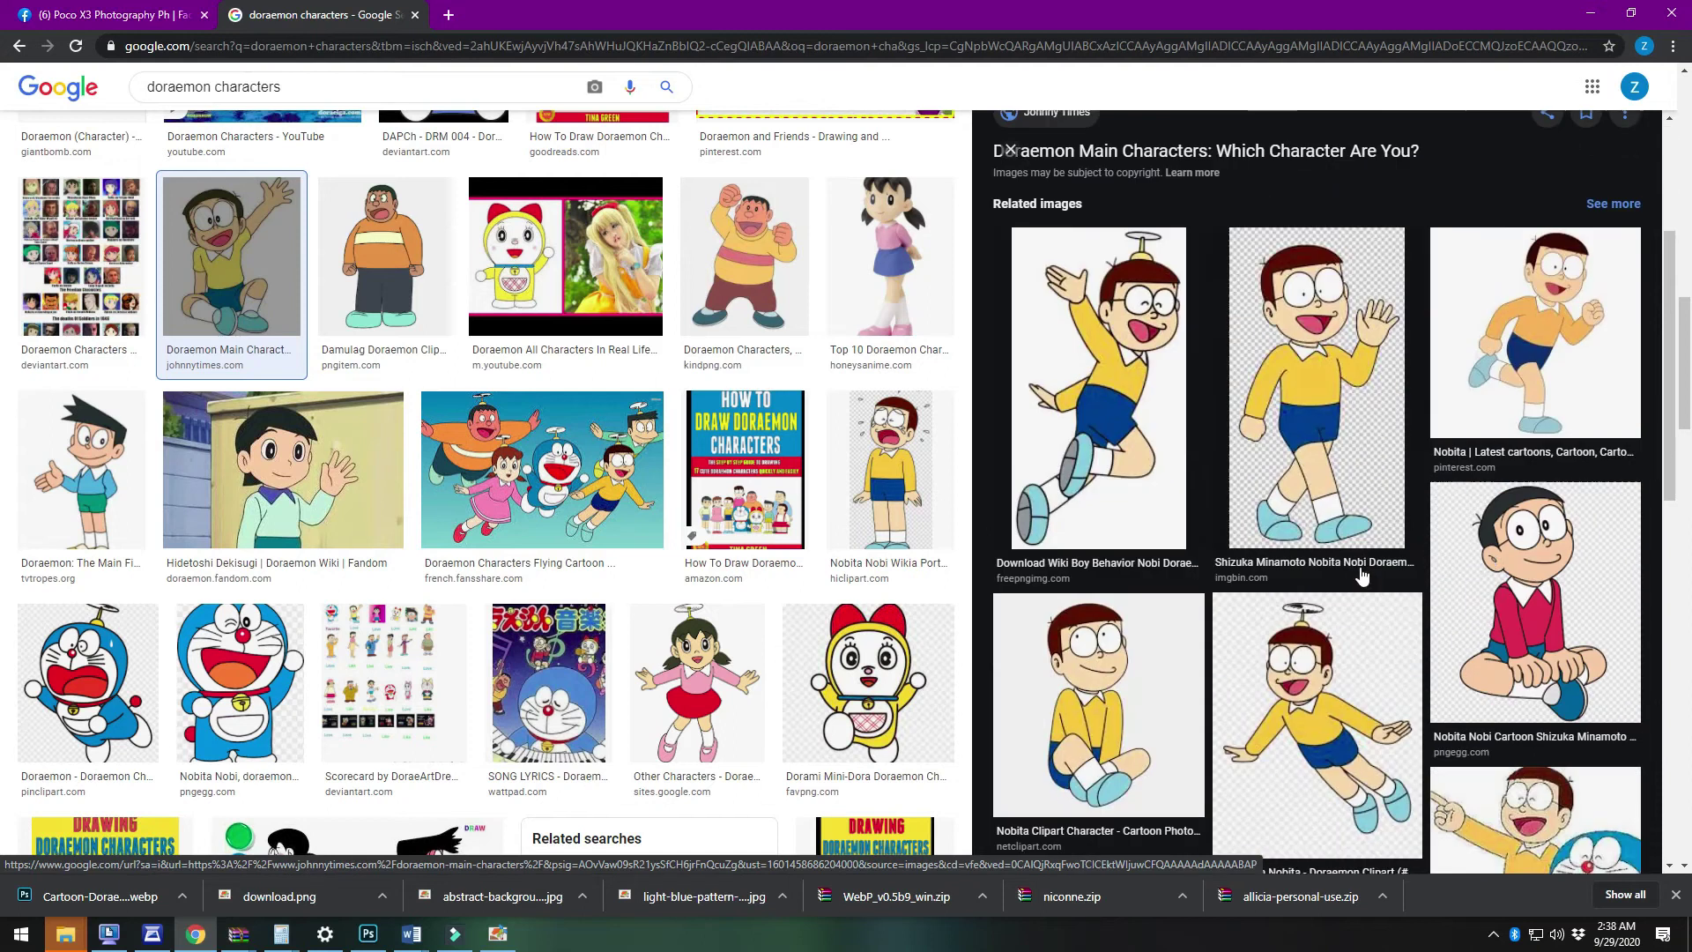
pyautogui.scroll(-4, 1461, 509)
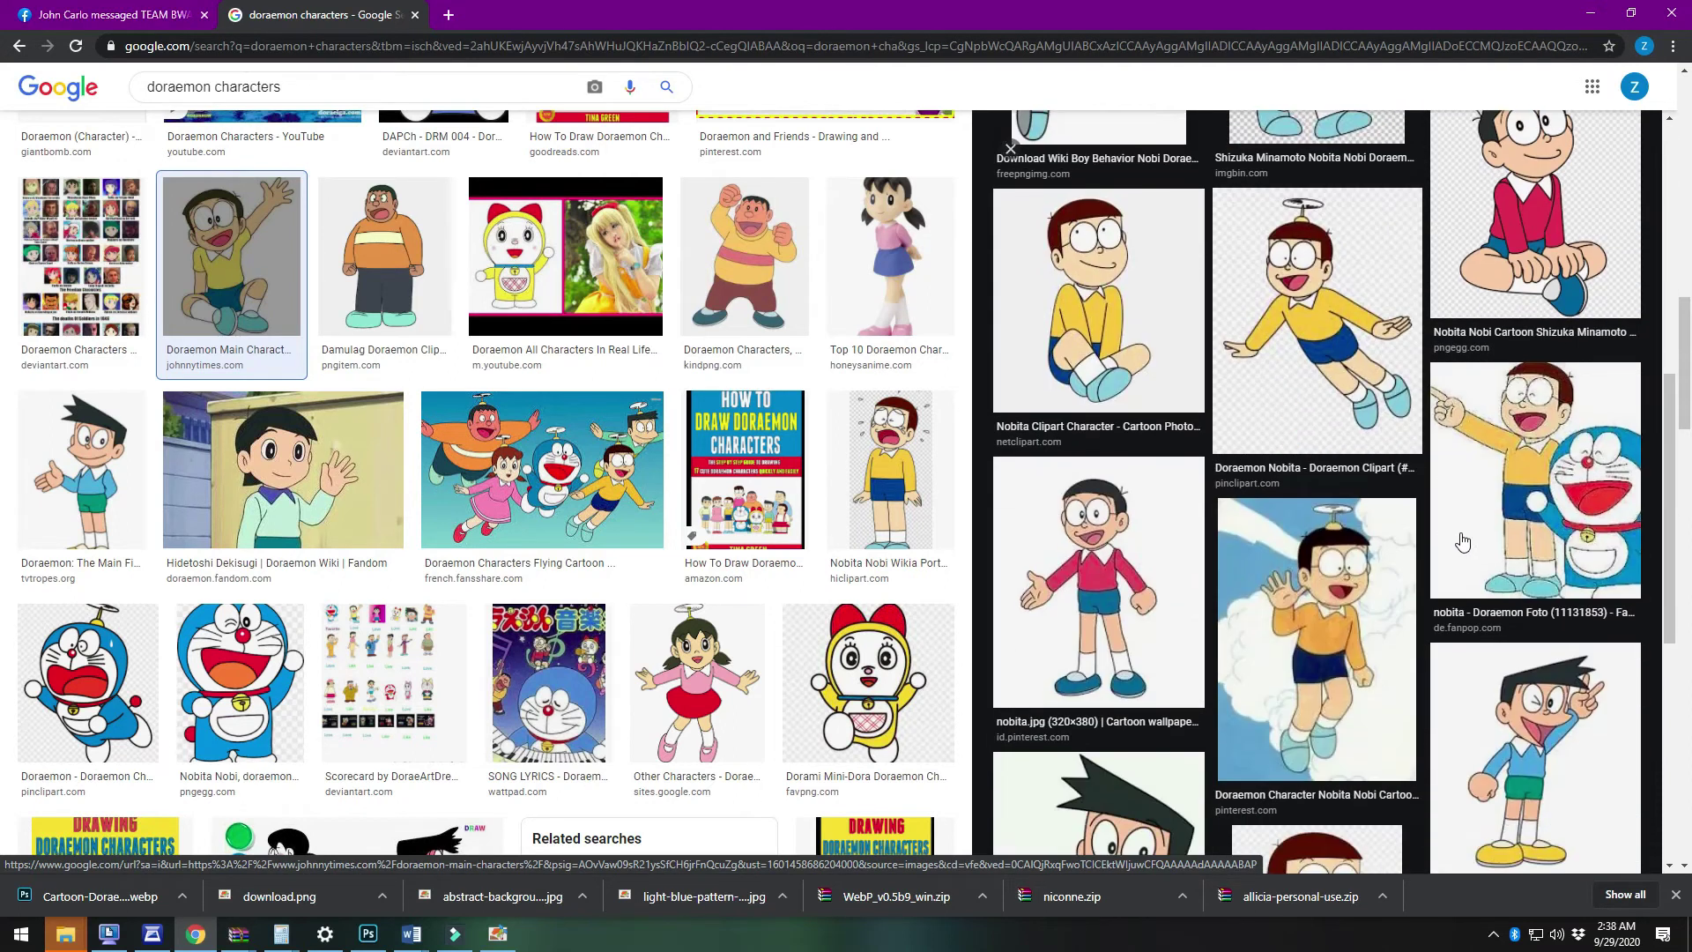
pyautogui.scroll(-9, 1459, 540)
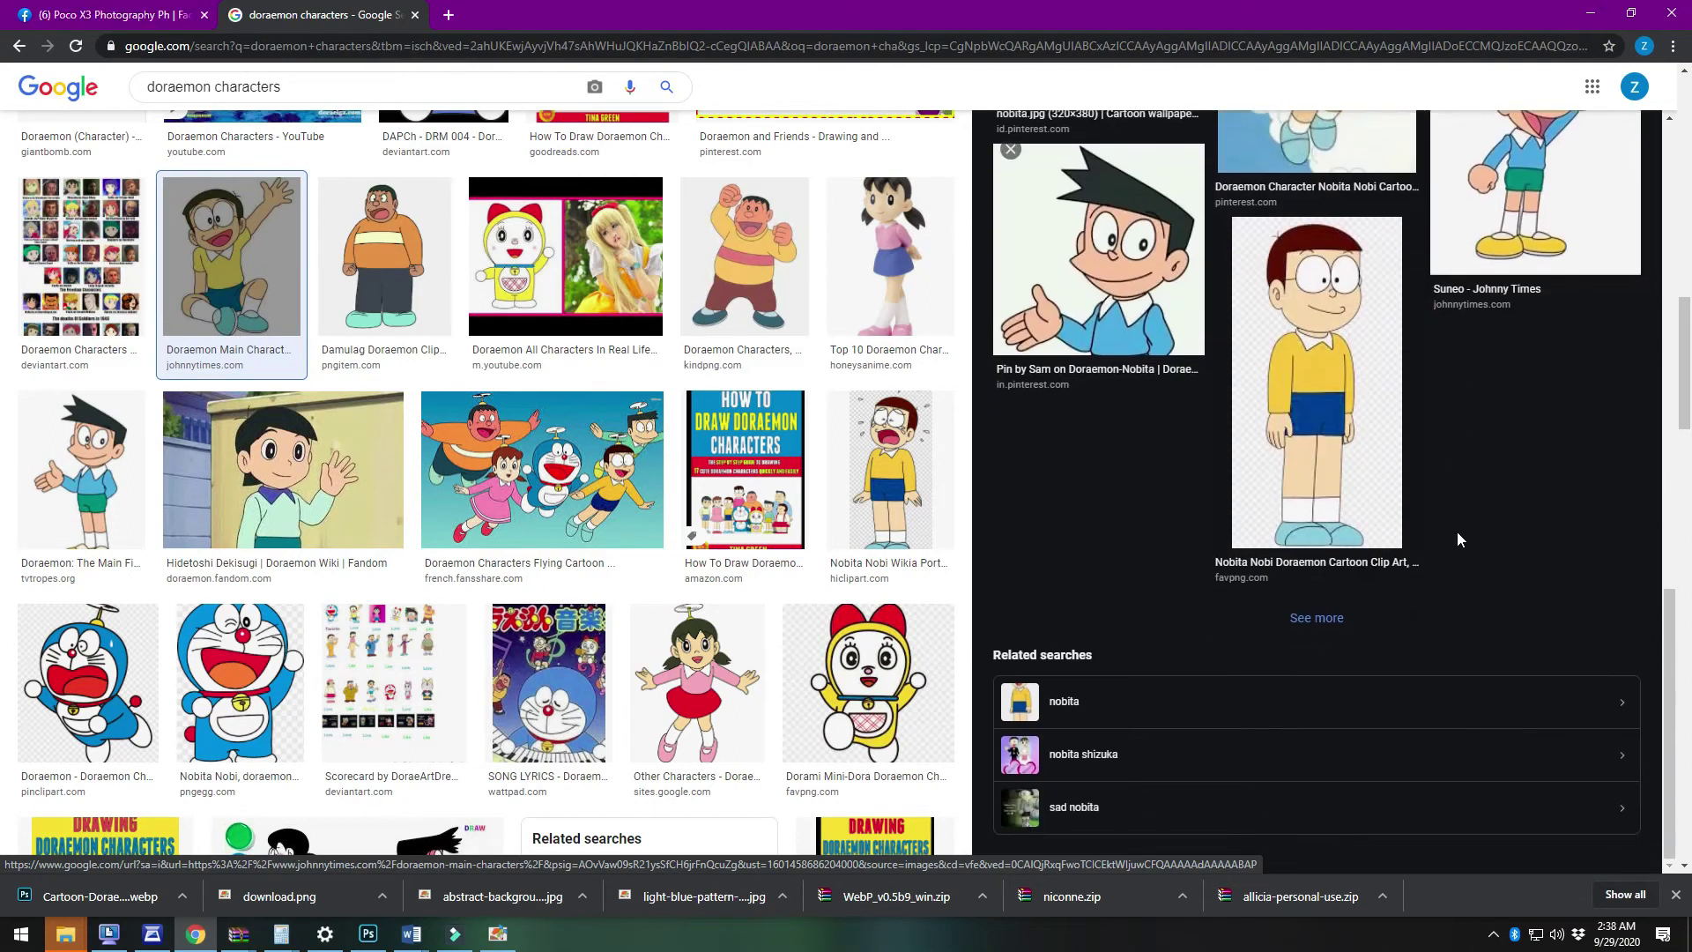
pyautogui.scroll(7, 1222, 567)
pyautogui.scroll(-6, 595, 683)
pyautogui.scroll(2, 606, 684)
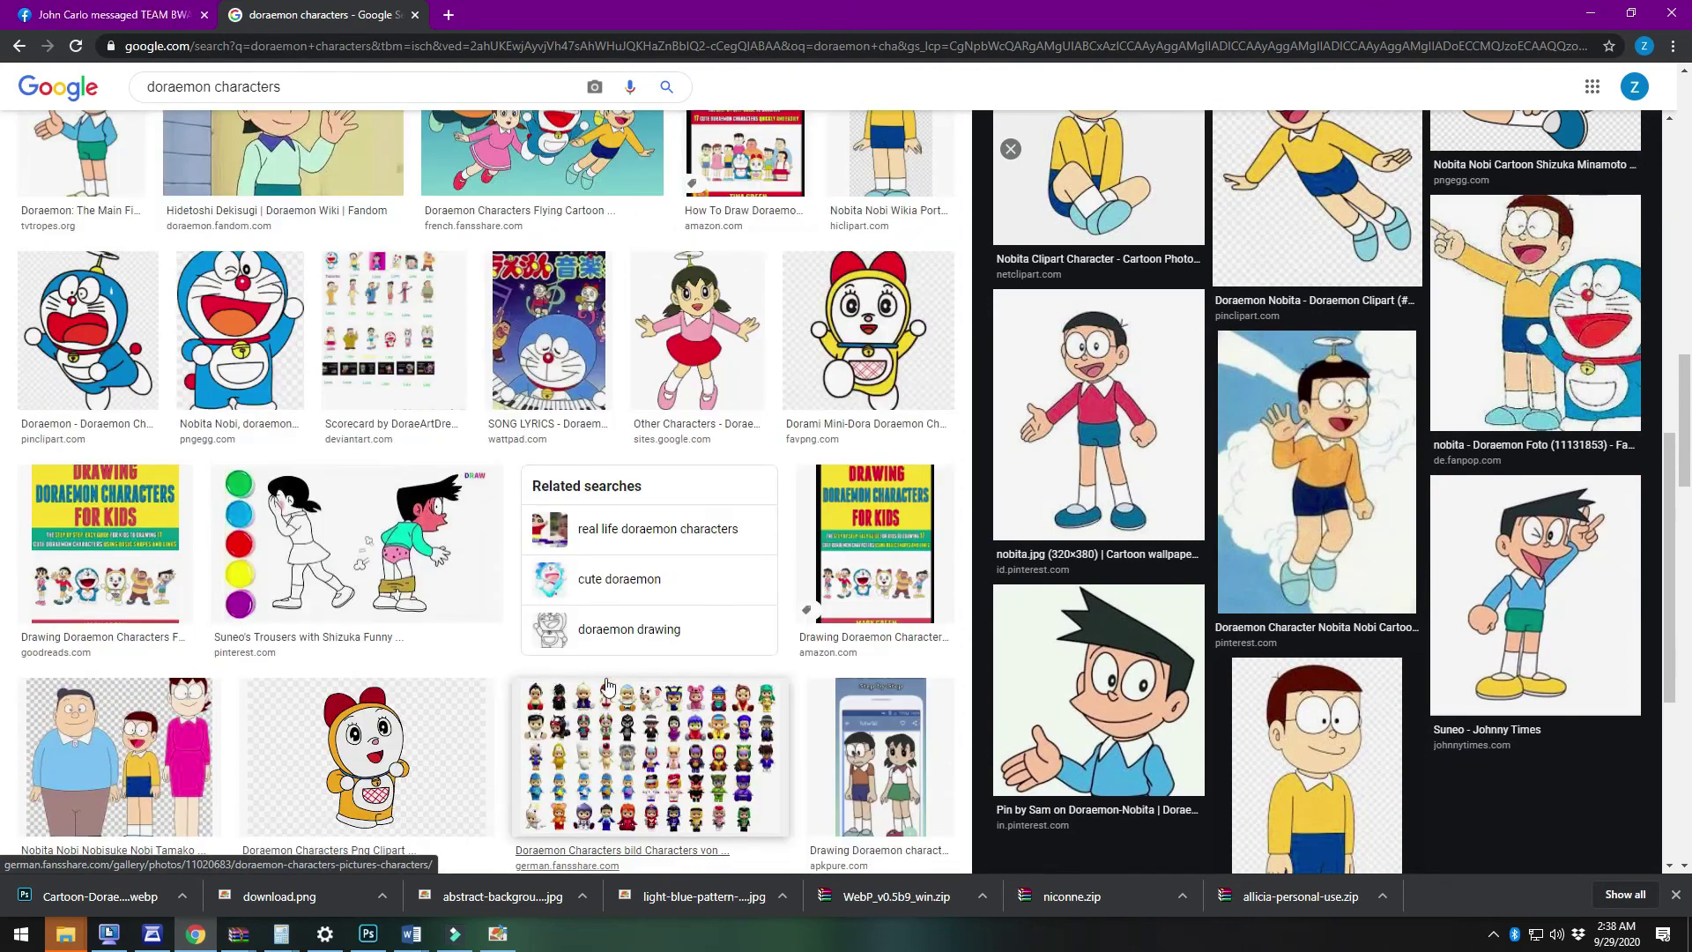
# Find and open the image of smiling Doraemon wearing a propeller farther down the search results
pyautogui.scroll(-7, 546, 599)
pyautogui.scroll(-2, 474, 505)
pyautogui.click(467, 494)
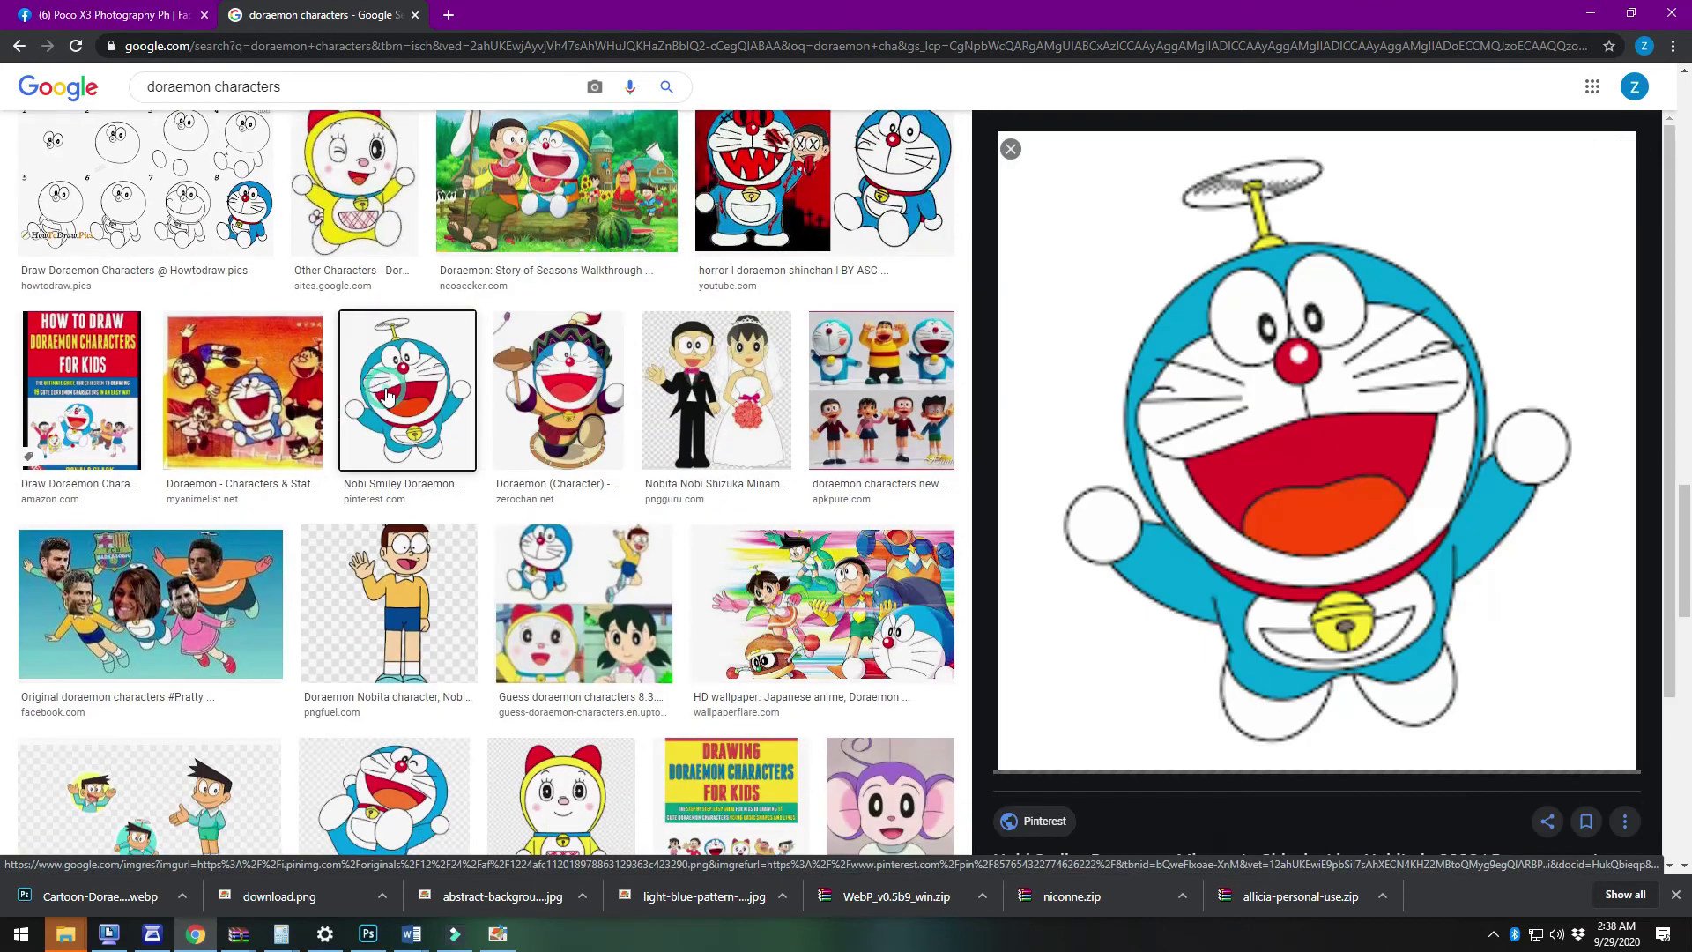
# Save the opened smiling Doraemon propeller image to the computer
pyautogui.rightClick(1352, 259)
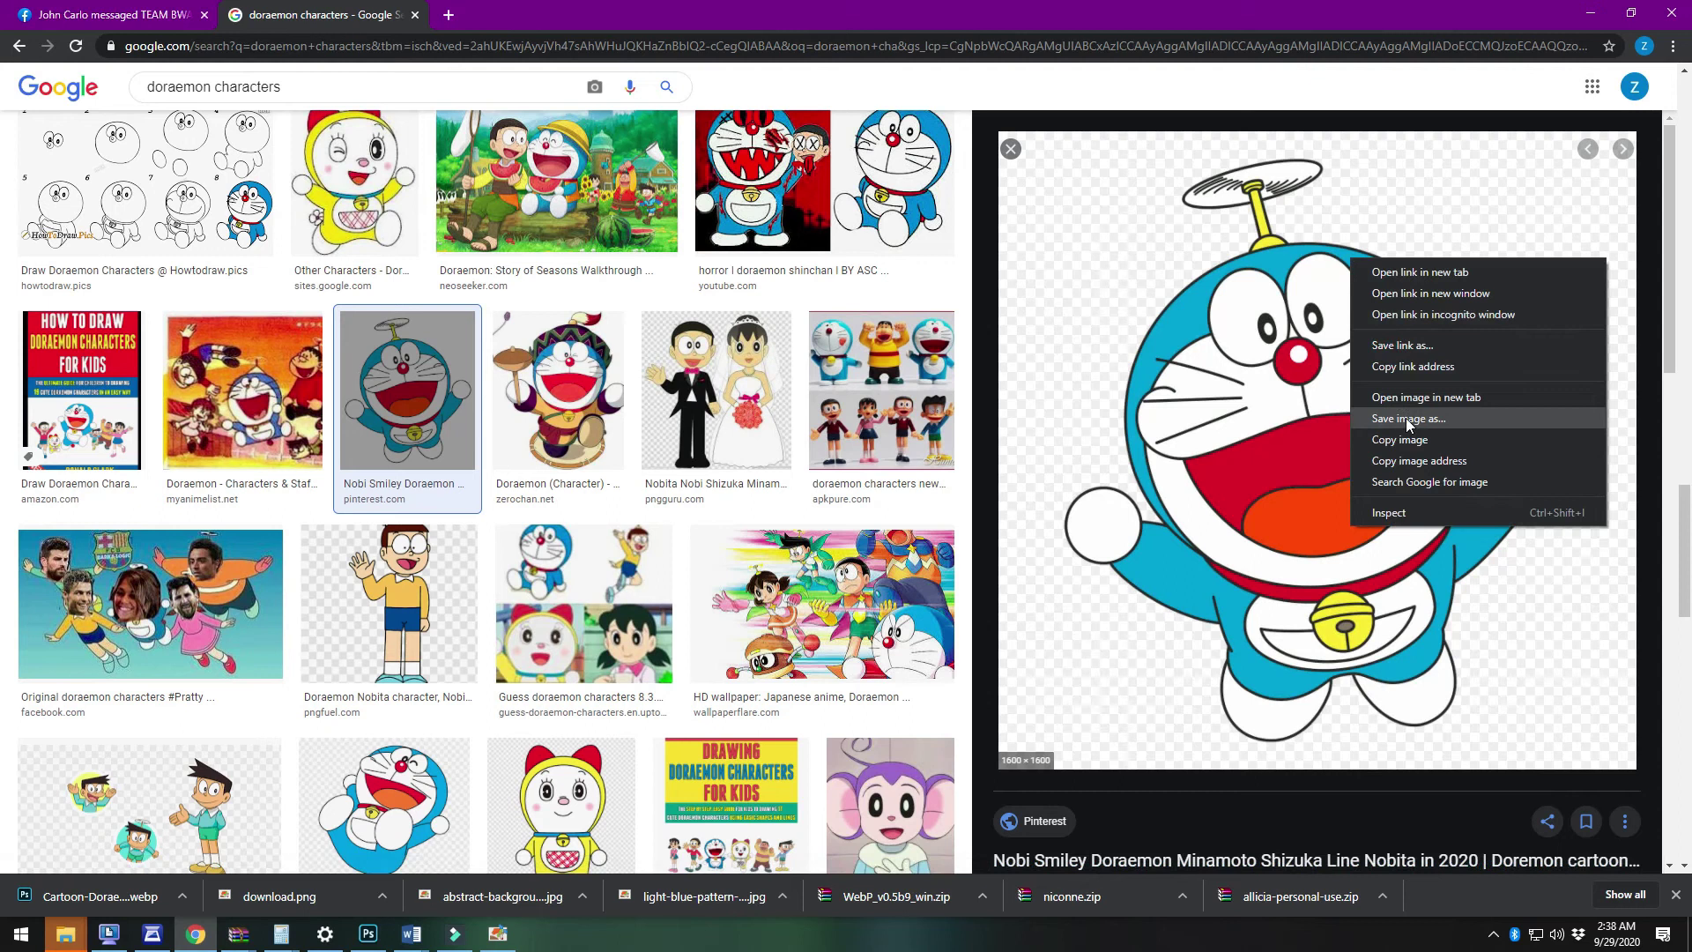
pyautogui.click(1408, 420)
pyautogui.press('Return')
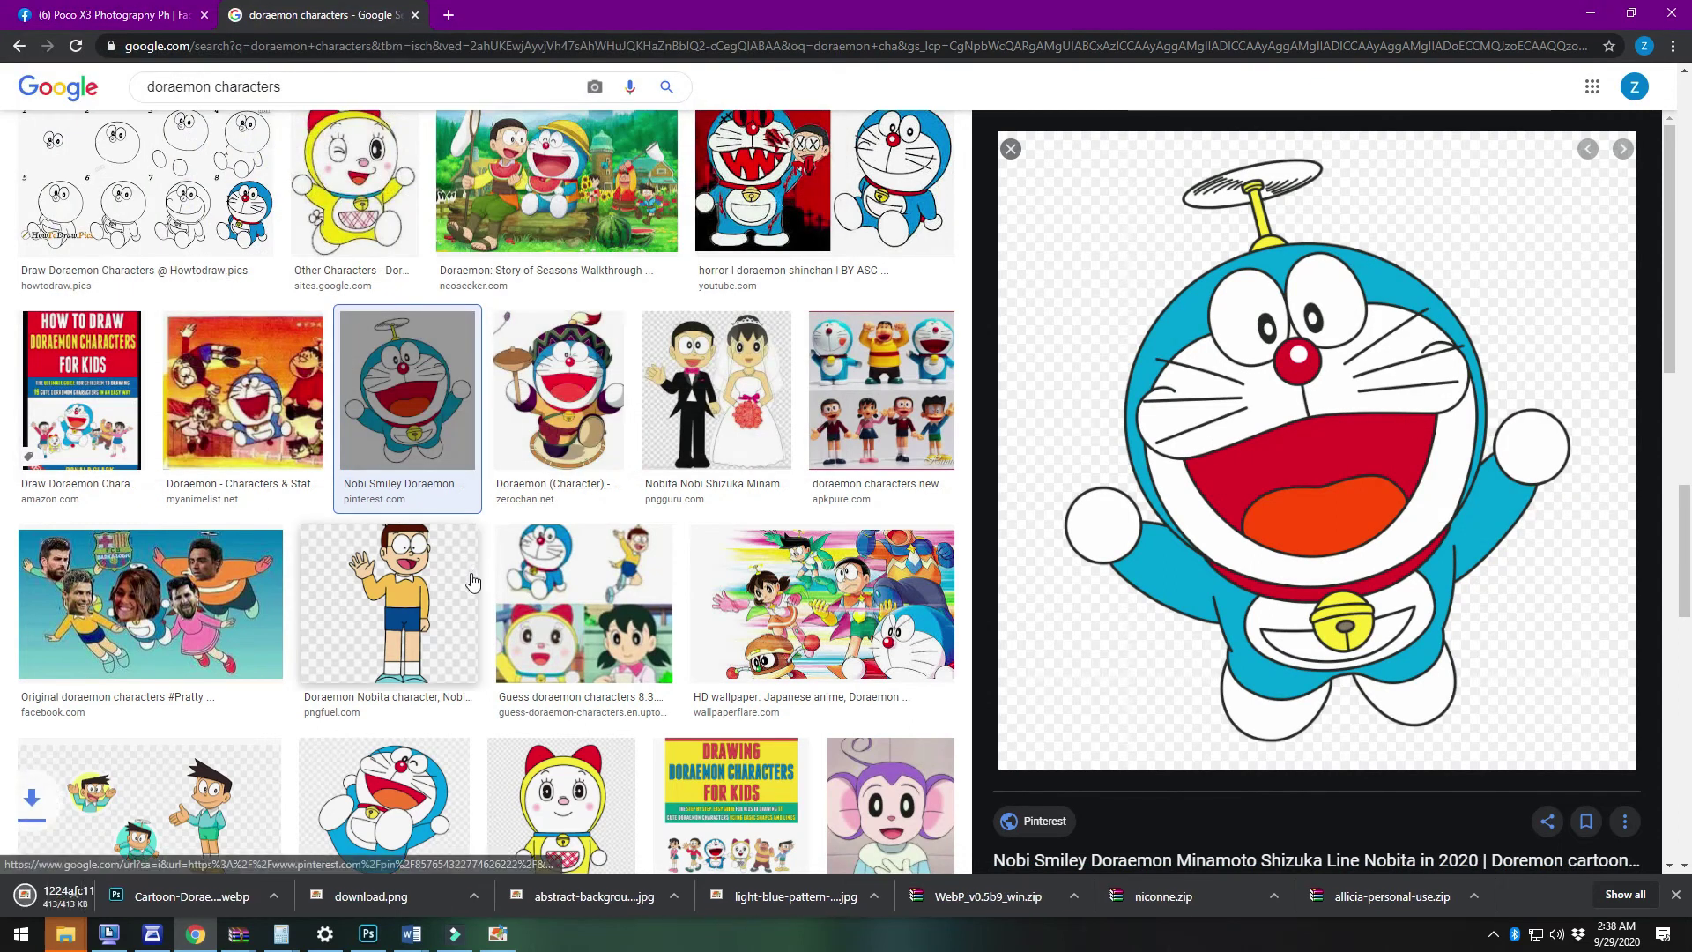
# Place the downloaded Doraemon image in the banner, scaled down in the upper-right corner beside "7th"
pyautogui.moveTo(88, 896); pyautogui.dragTo(1234, 319)
pyautogui.press('Return')
pyautogui.moveTo(1217, 465); pyautogui.dragTo(1185, 432)
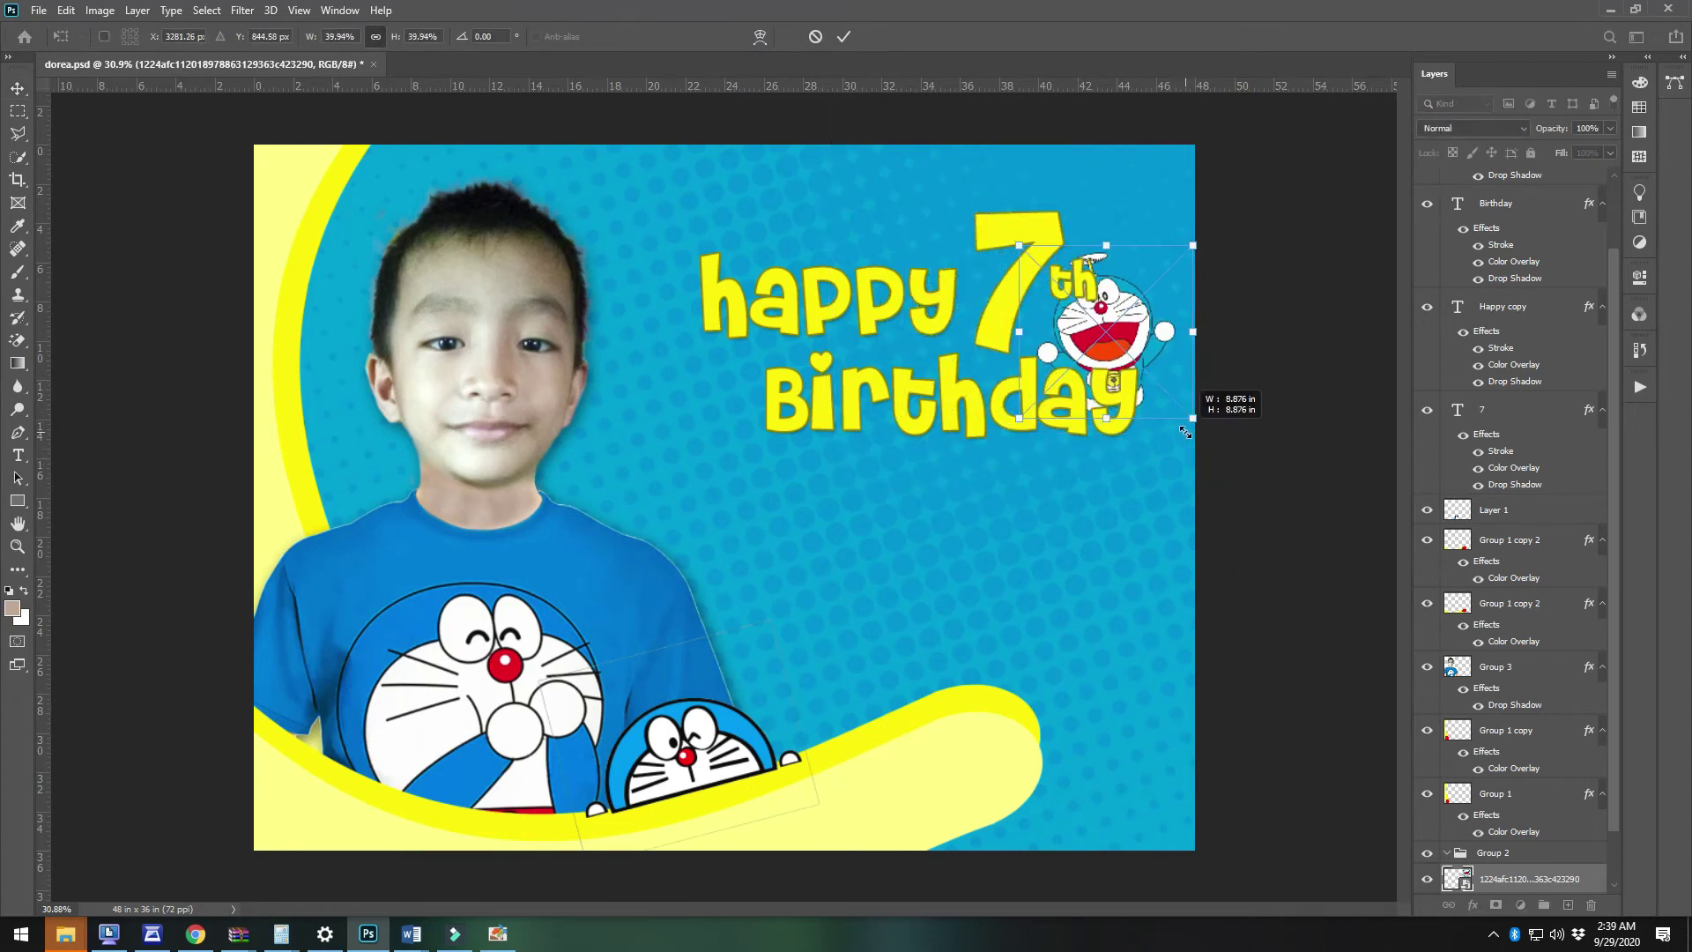
pyautogui.moveTo(1134, 354); pyautogui.dragTo(1167, 239)
pyautogui.press('Return')
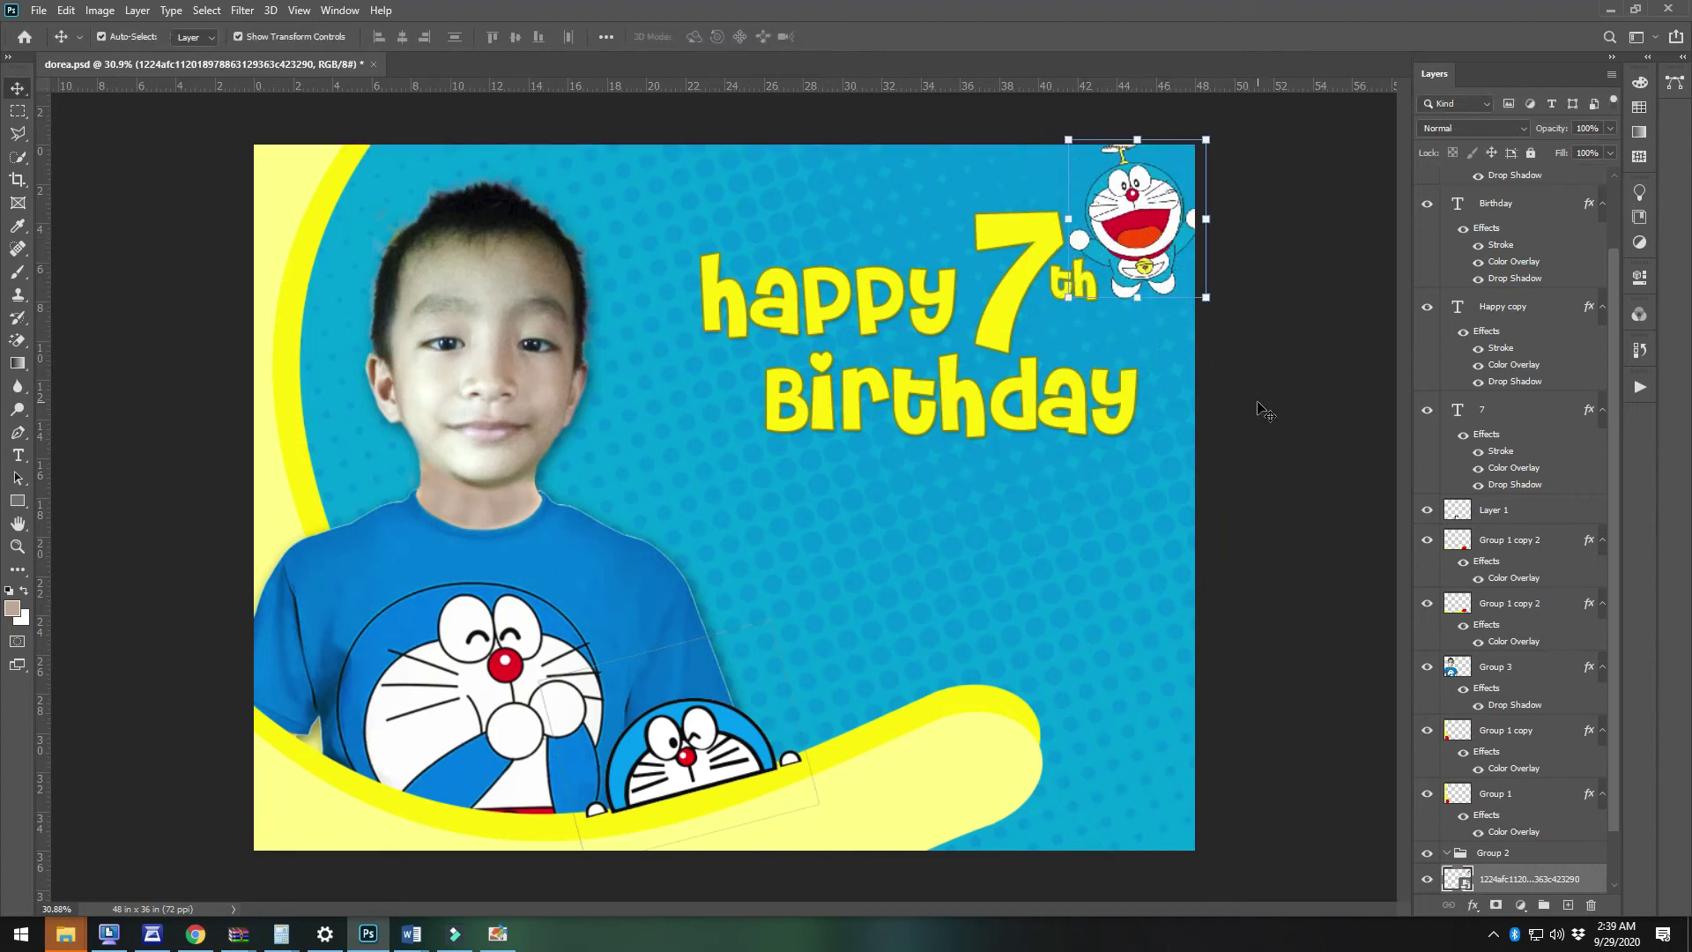
# Shift the "Happy 7th Birthday" text slightly up and left, and move the propeller Doraemon inside the canvas edge
pyautogui.click(953, 318)
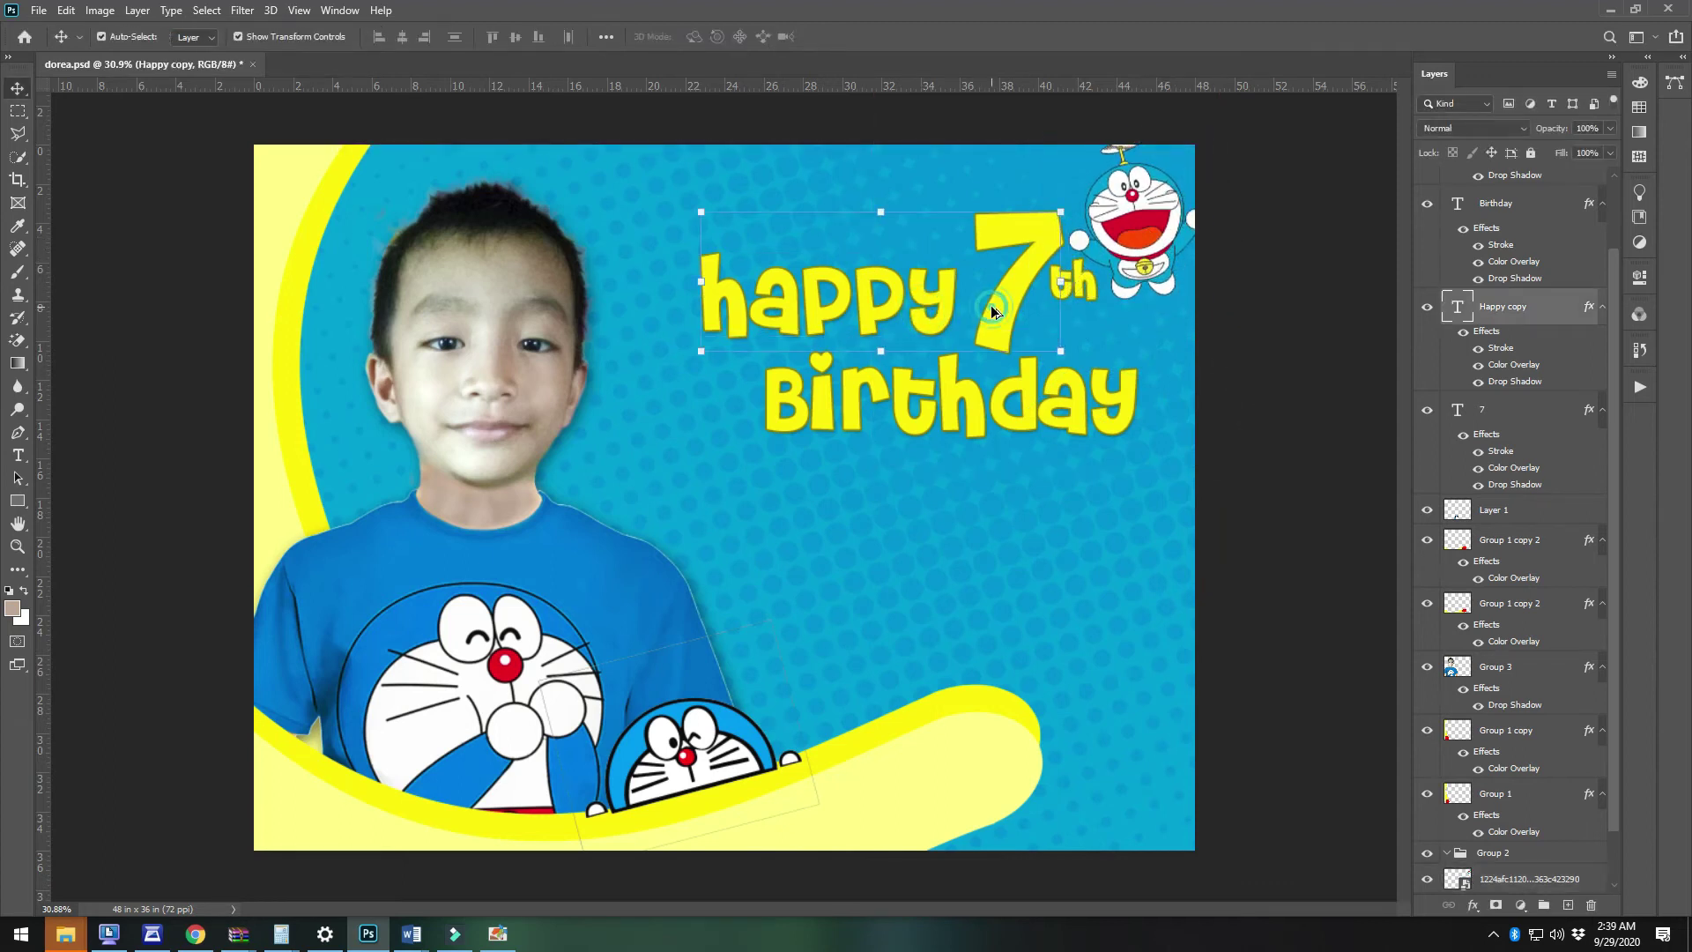
pyautogui.keyDown('shift'); pyautogui.click(992, 311); pyautogui.keyUp('shift')
pyautogui.keyDown('shift'); pyautogui.click(1079, 392); pyautogui.keyUp('shift')
pyautogui.moveTo(1079, 392); pyautogui.dragTo(1039, 382)
pyautogui.click(1170, 258)
pyautogui.moveTo(1170, 259); pyautogui.dragTo(1158, 261)
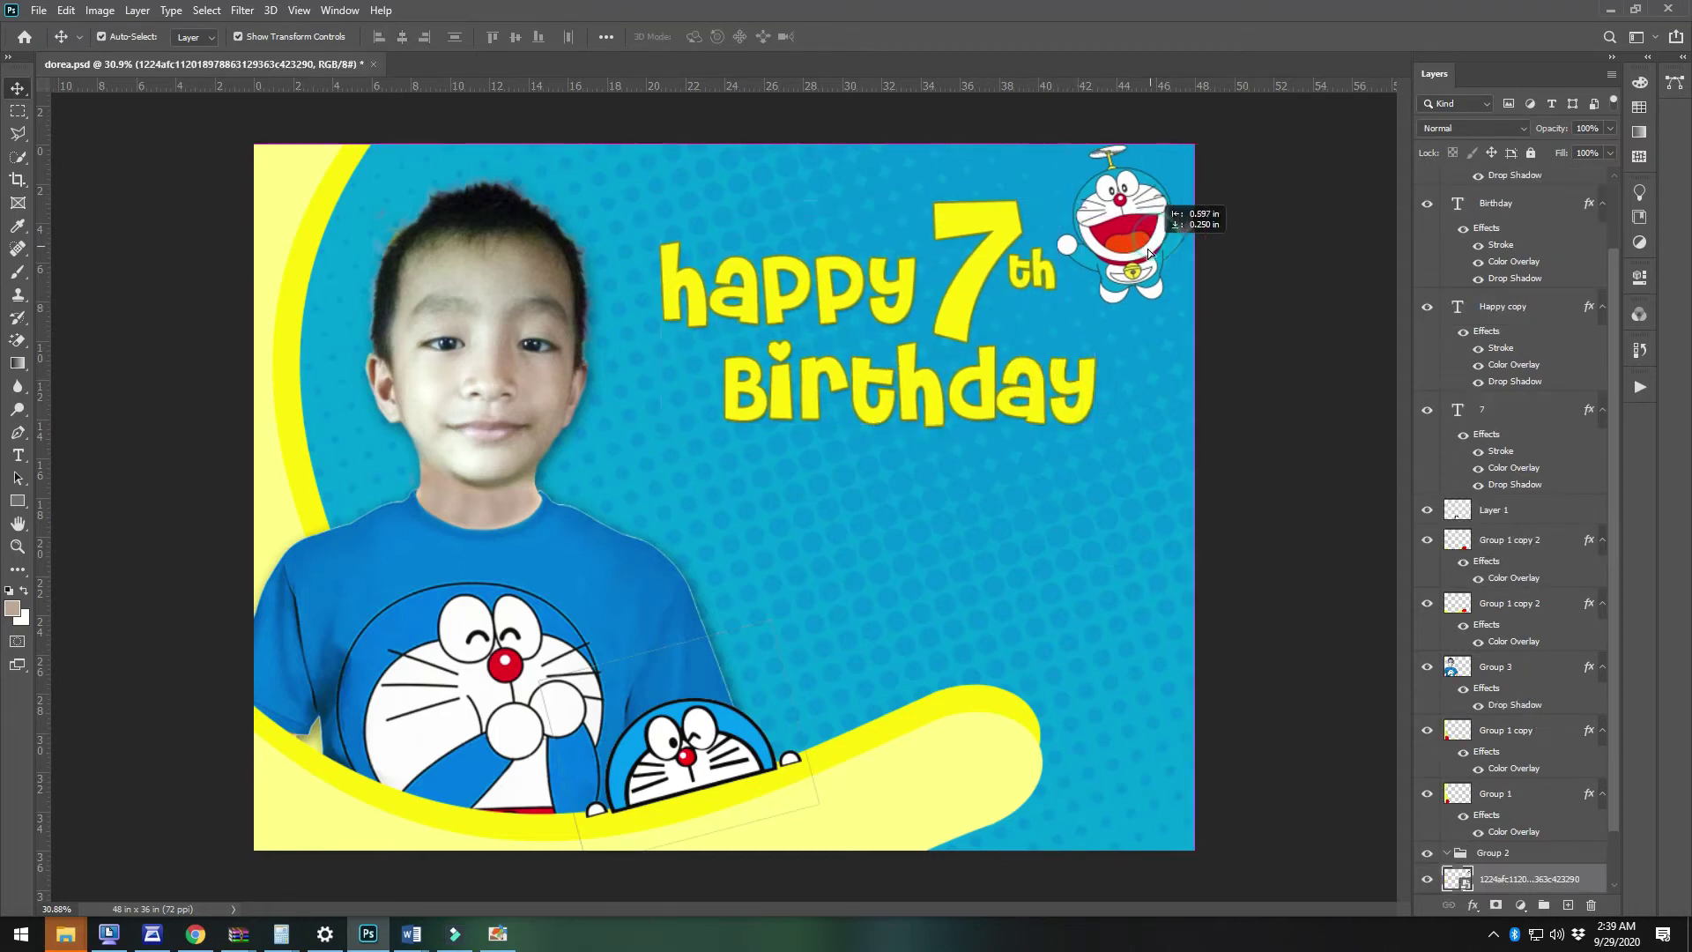
# Scale the word "Birthday" down slightly and duplicate it into the empty area below the greeting
pyautogui.click(1051, 429)
pyautogui.moveTo(1093, 426)
pyautogui.mouseDown()
pyautogui.moveTo(1105, 453)
pyautogui.moveTo(1061, 436)
pyautogui.mouseUp()
pyautogui.moveTo(1021, 409); pyautogui.dragTo(1003, 556)
pyautogui.press('Return')
# Replace the text of the duplicated "Birthday" with the celebrant's name
pyautogui.press('t')
pyautogui.click(1012, 572)
pyautogui.hotkey('ctrl', 'a')
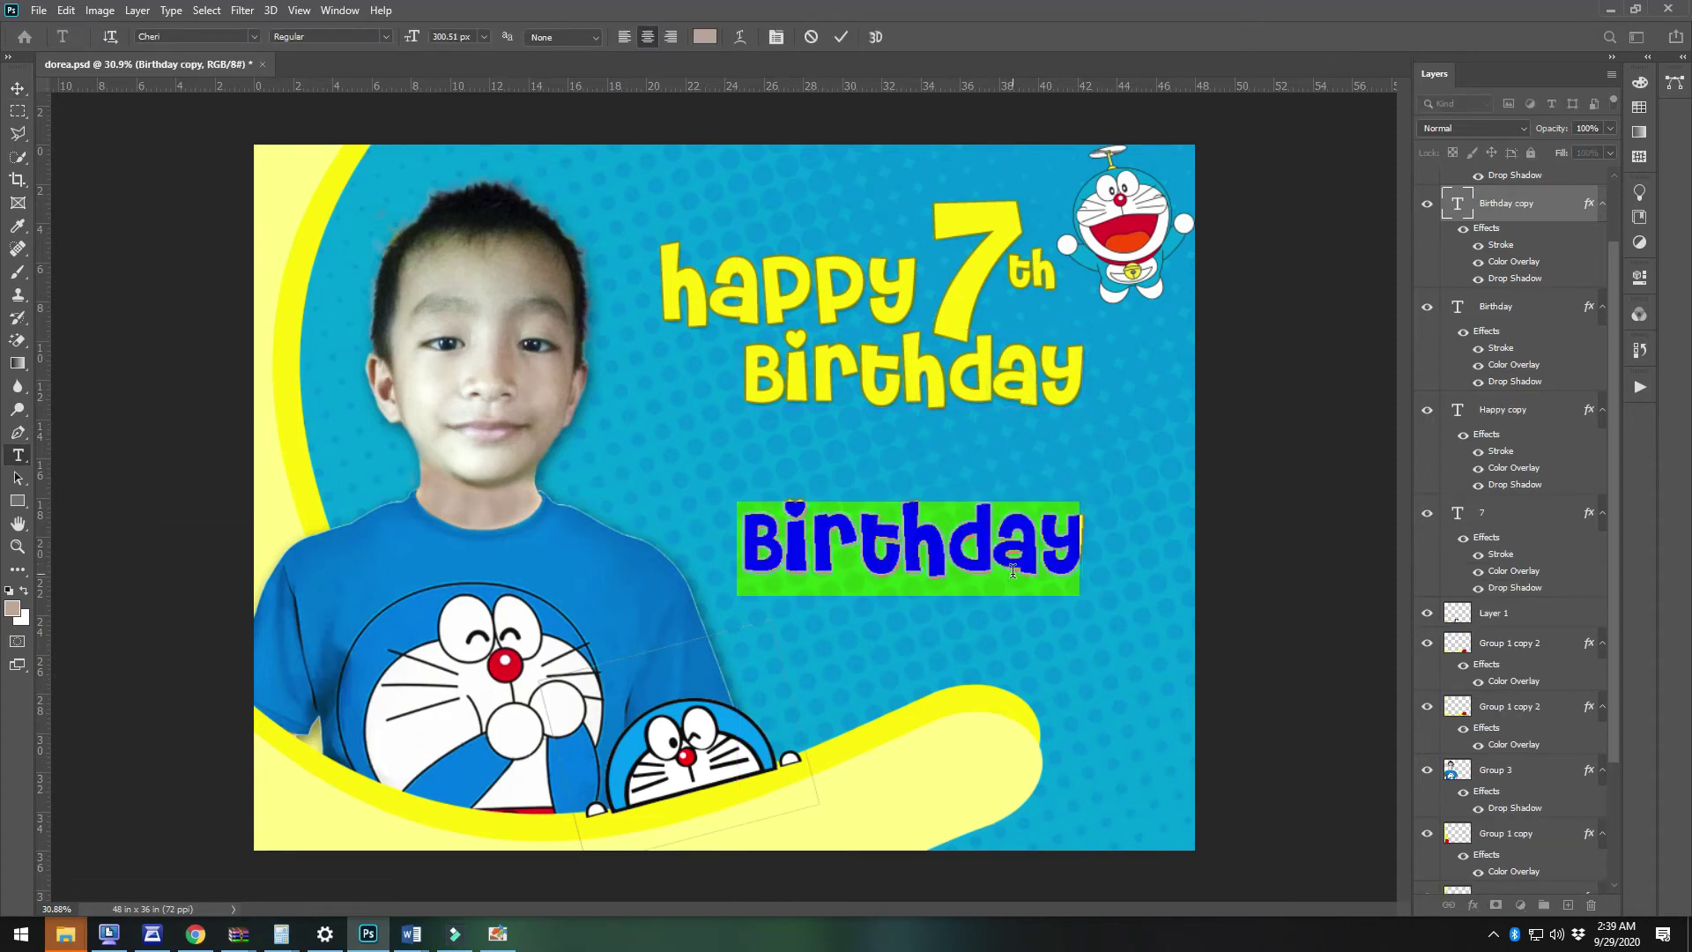
pyautogui.write('michael')
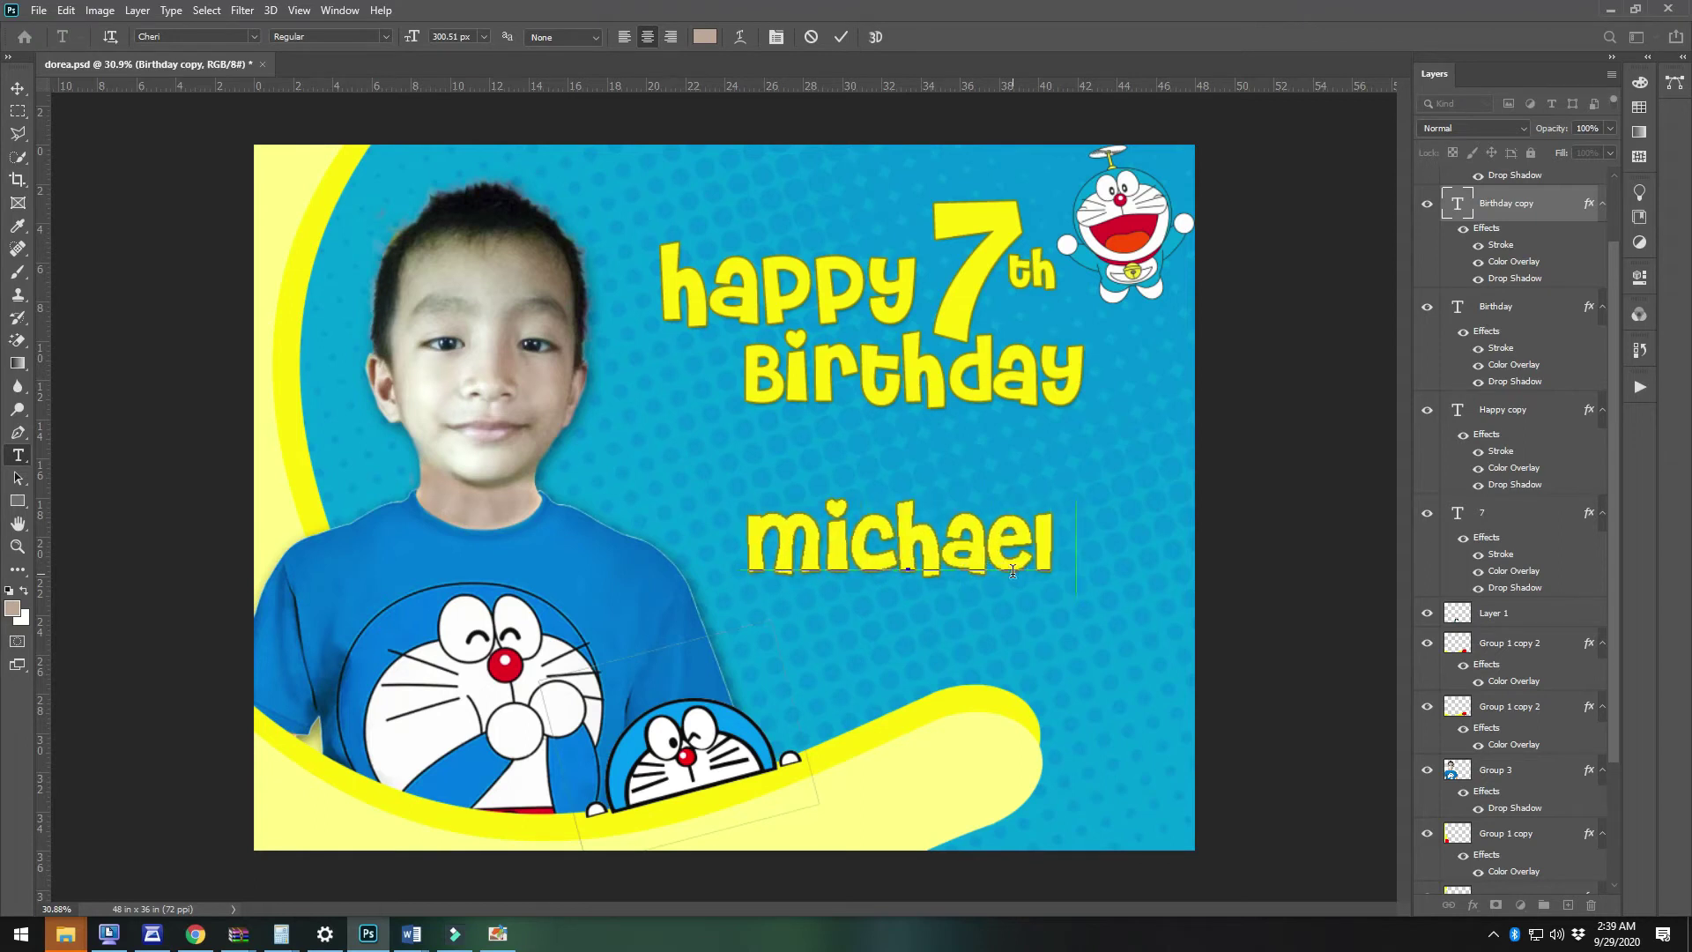
pyautogui.write(' Jr.')
pyautogui.hotkey('ctrl', 'a')
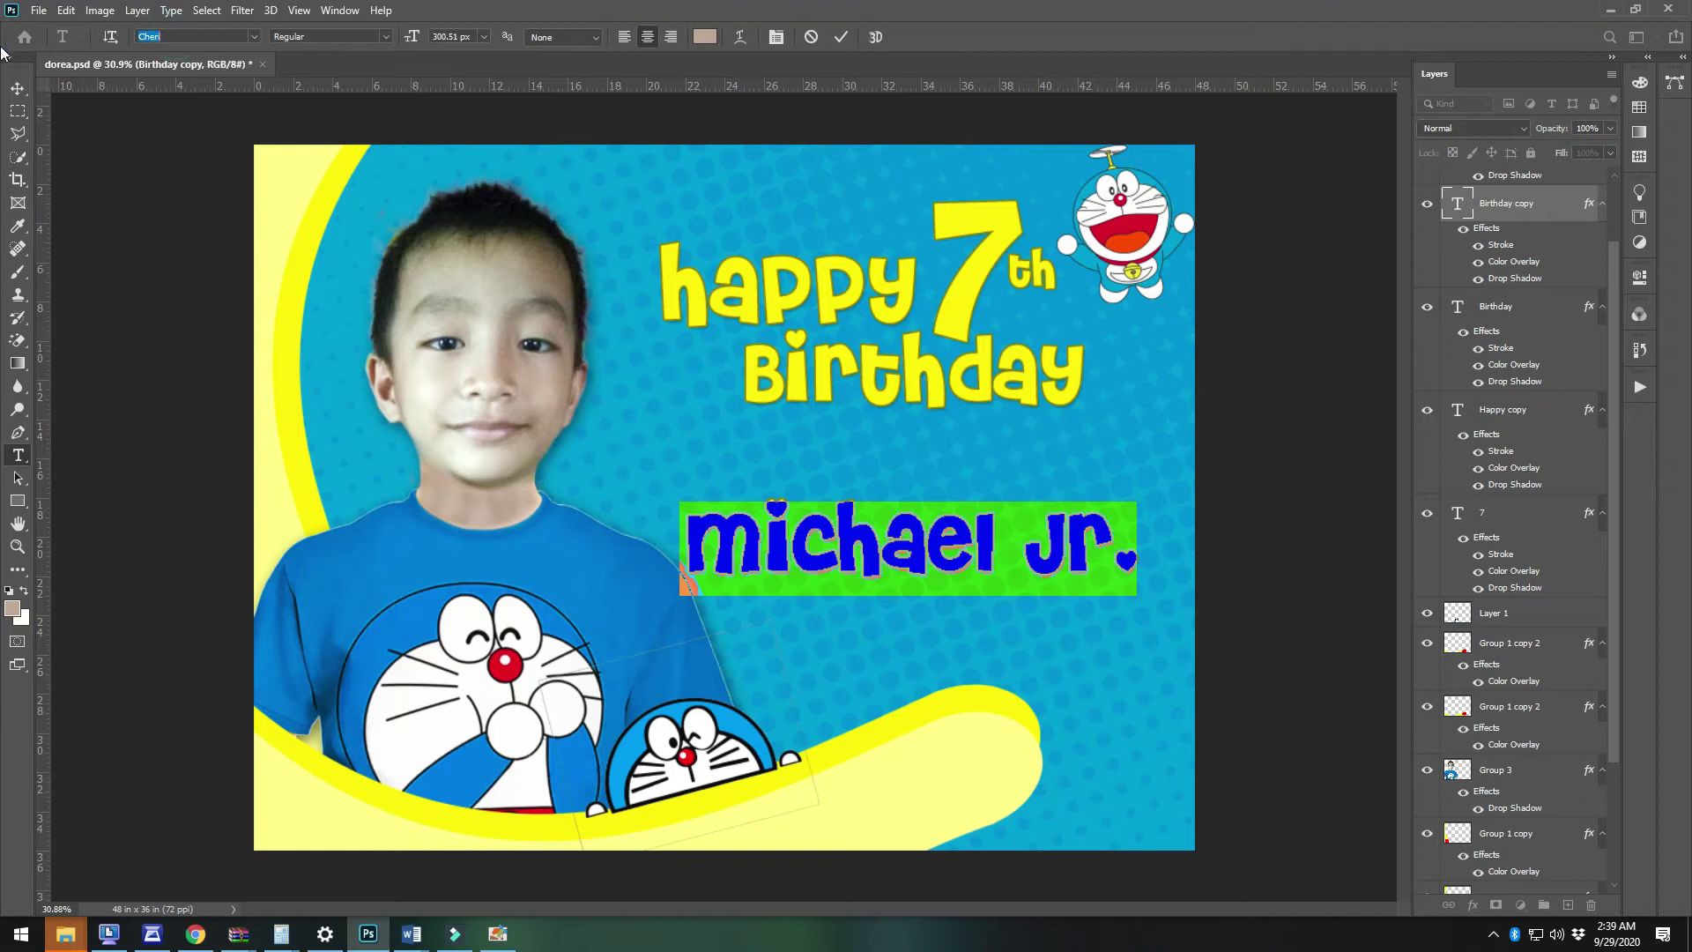
pyautogui.click(17, 88)
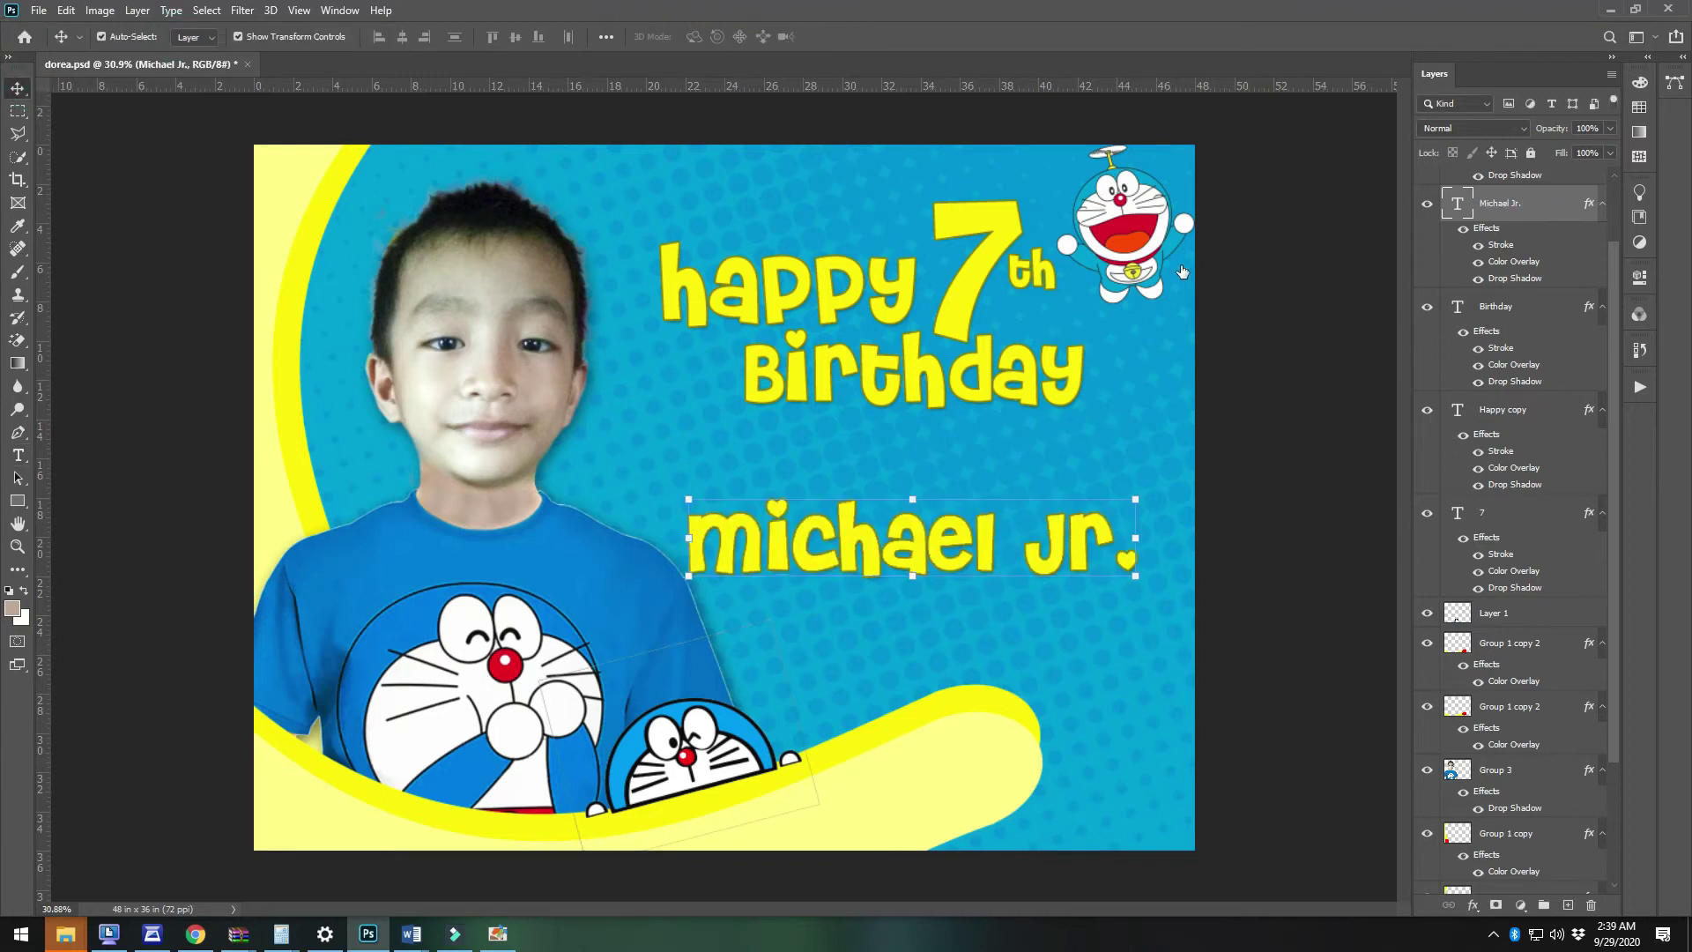
# Change the color overlay of the celebrant's name to blue
pyautogui.click(701, 550)
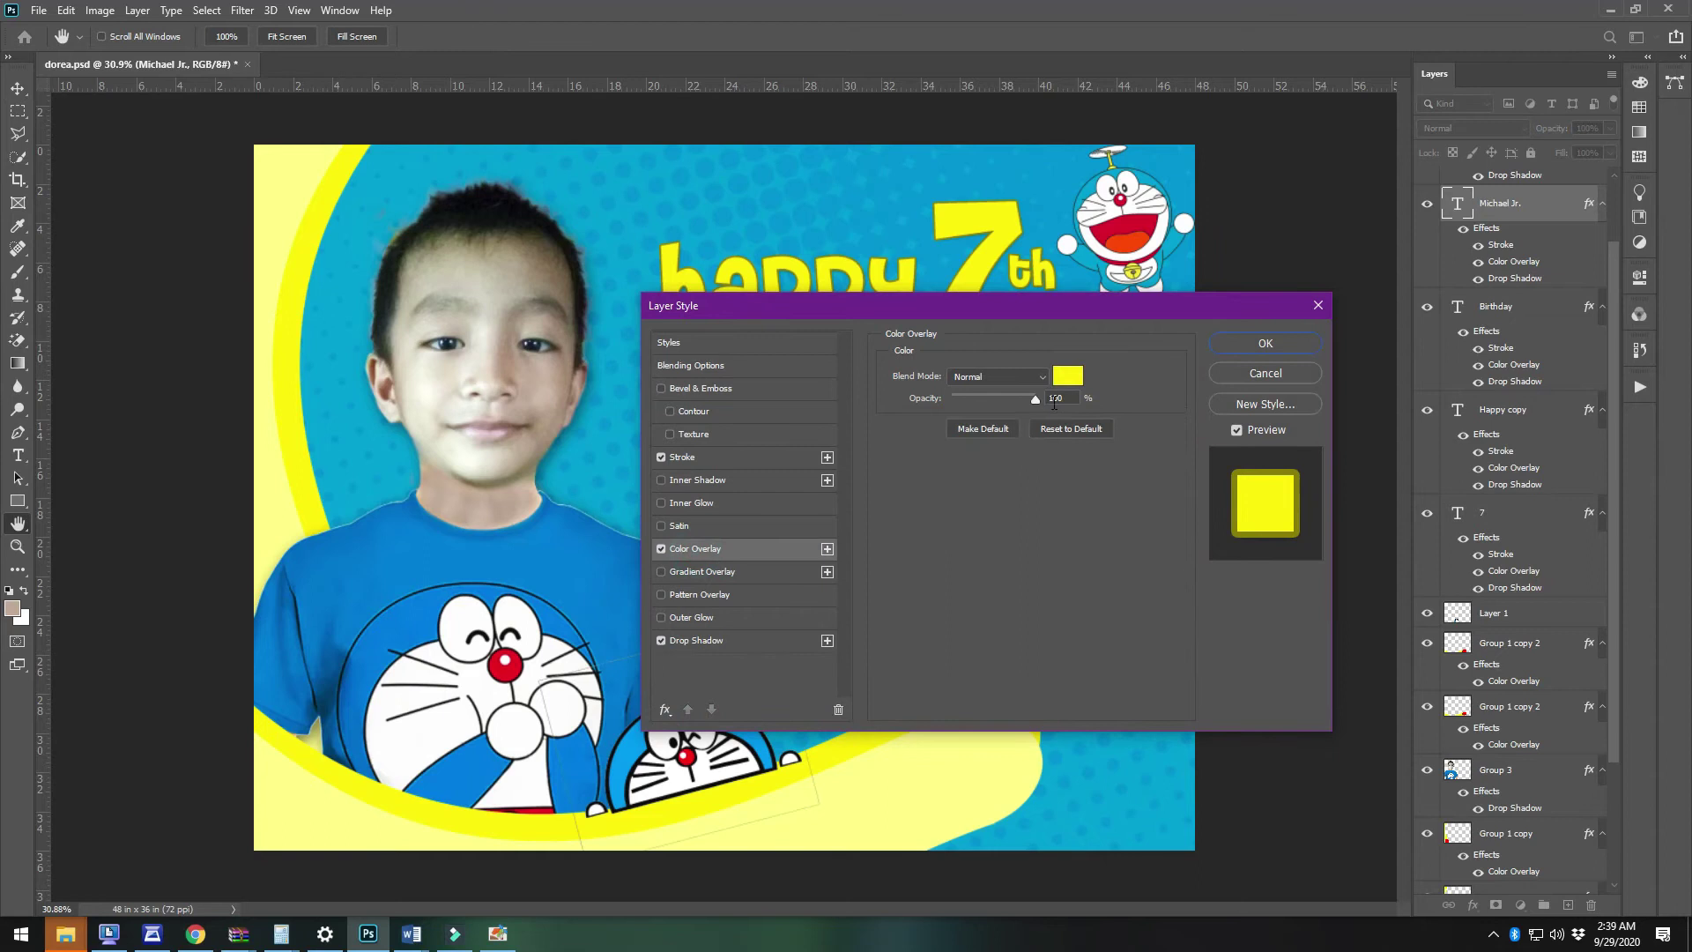
pyautogui.click(1068, 375)
pyautogui.click(573, 284)
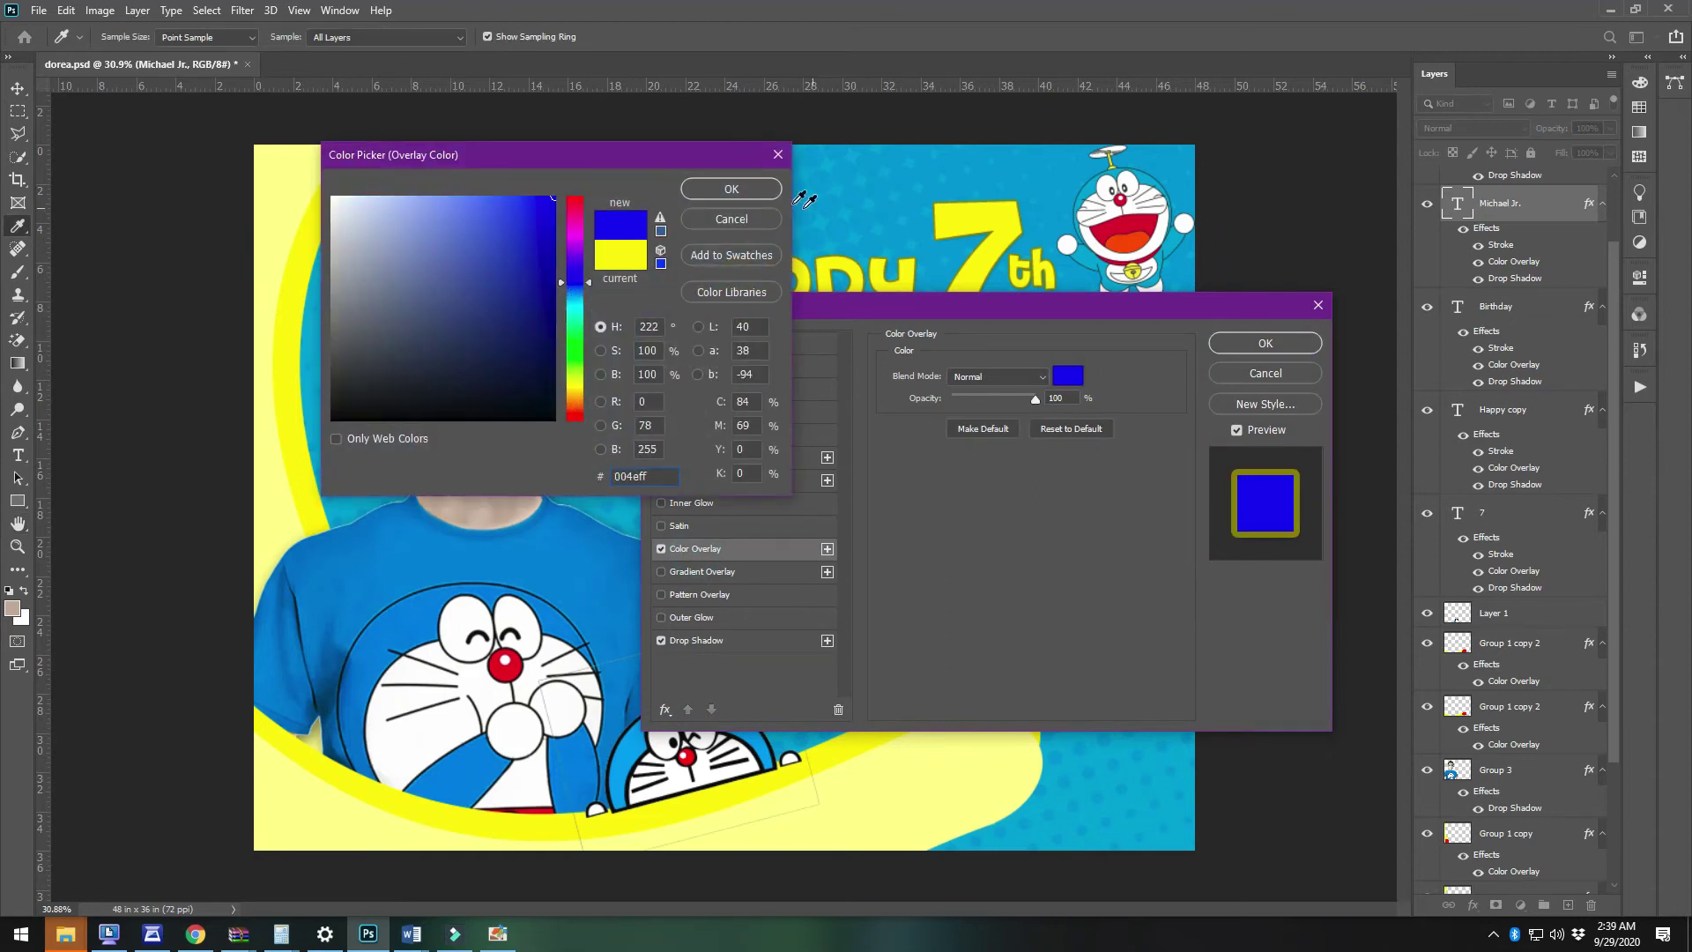
pyautogui.click(749, 190)
pyautogui.moveTo(908, 305); pyautogui.dragTo(1239, 281)
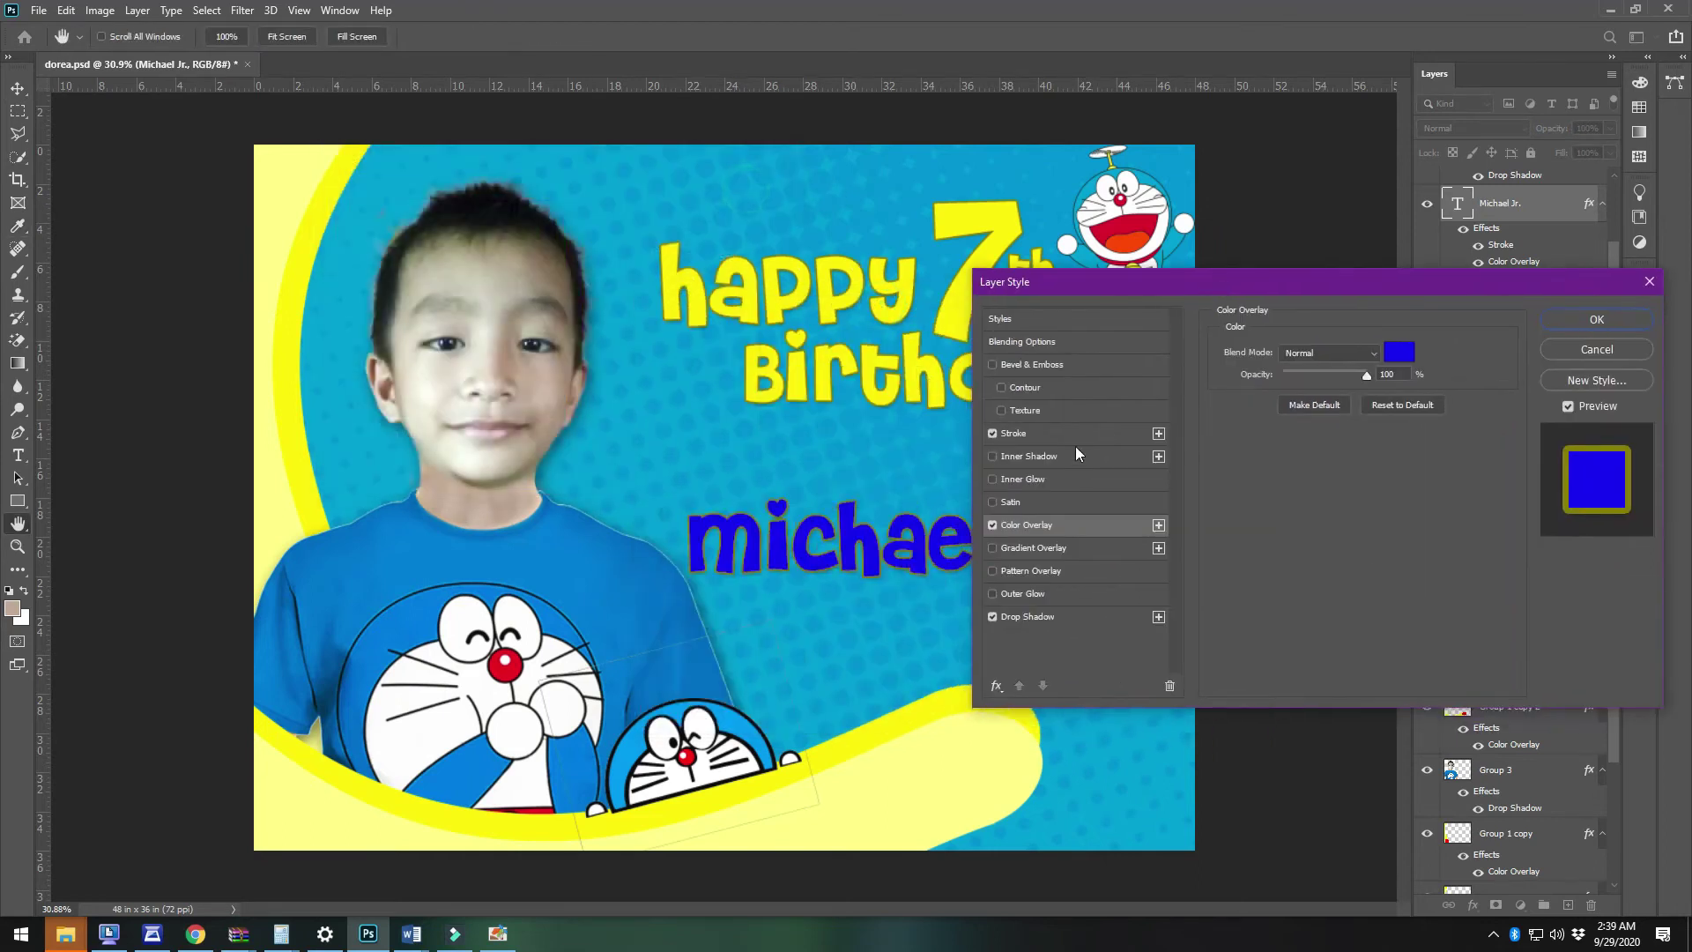
# Make the stroke of the celebrant's name white, review its drop shadow, and apply the layer style
pyautogui.click(1021, 433)
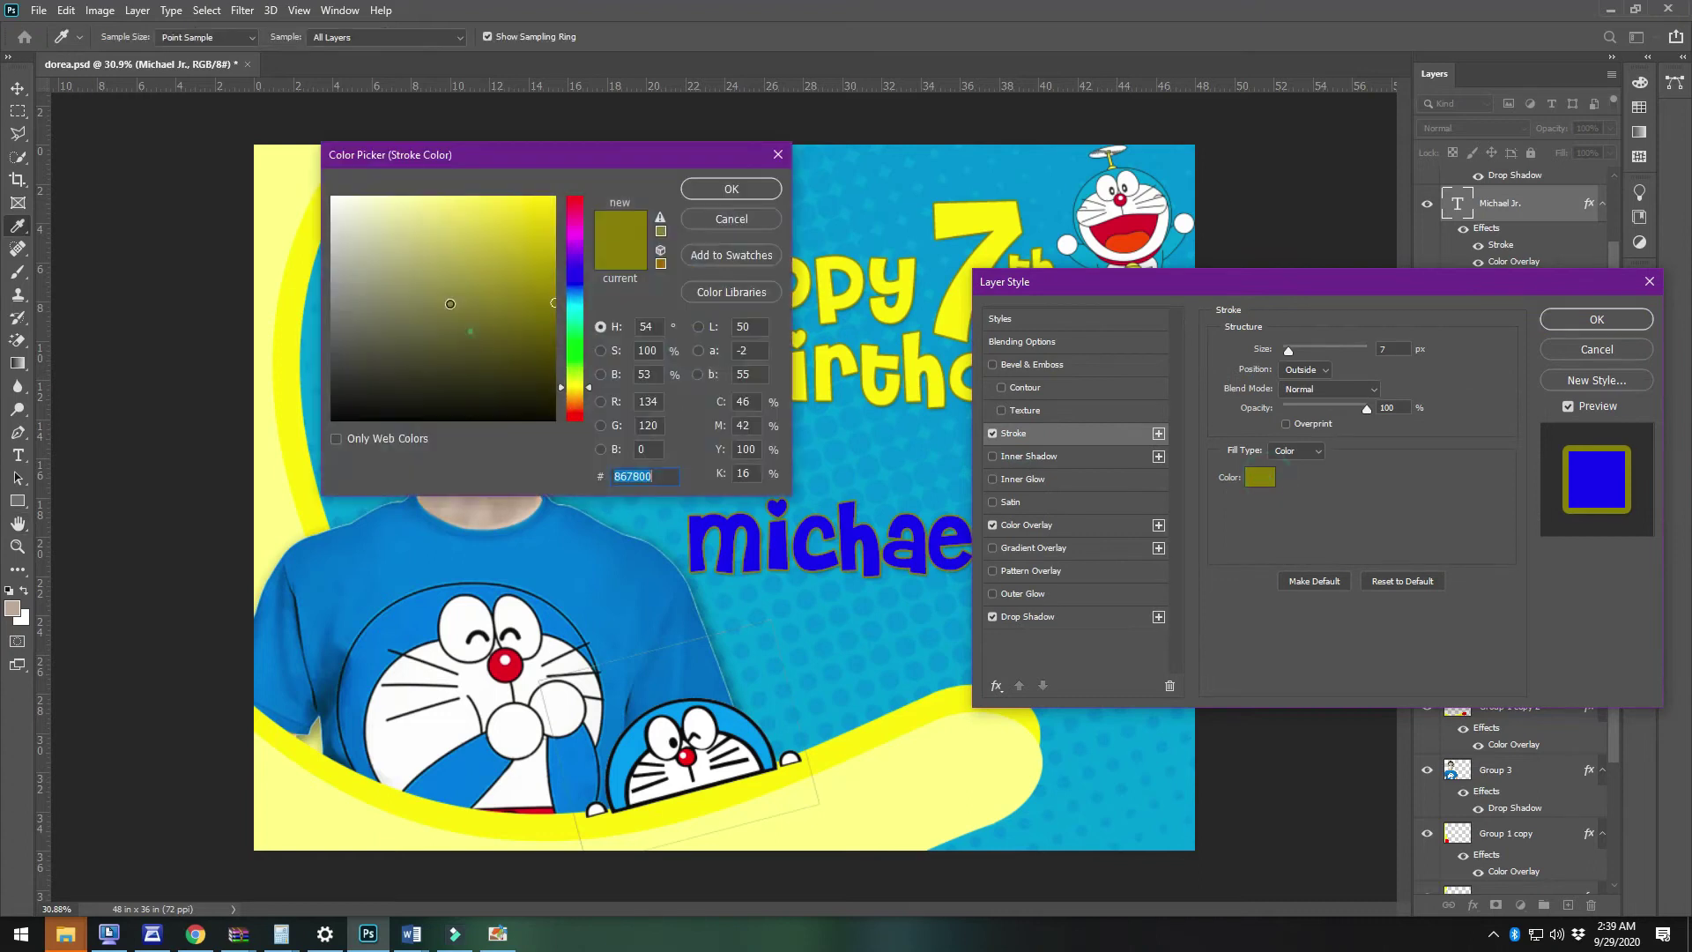
pyautogui.moveTo(471, 333); pyautogui.dragTo(328, 183)
pyautogui.click(729, 189)
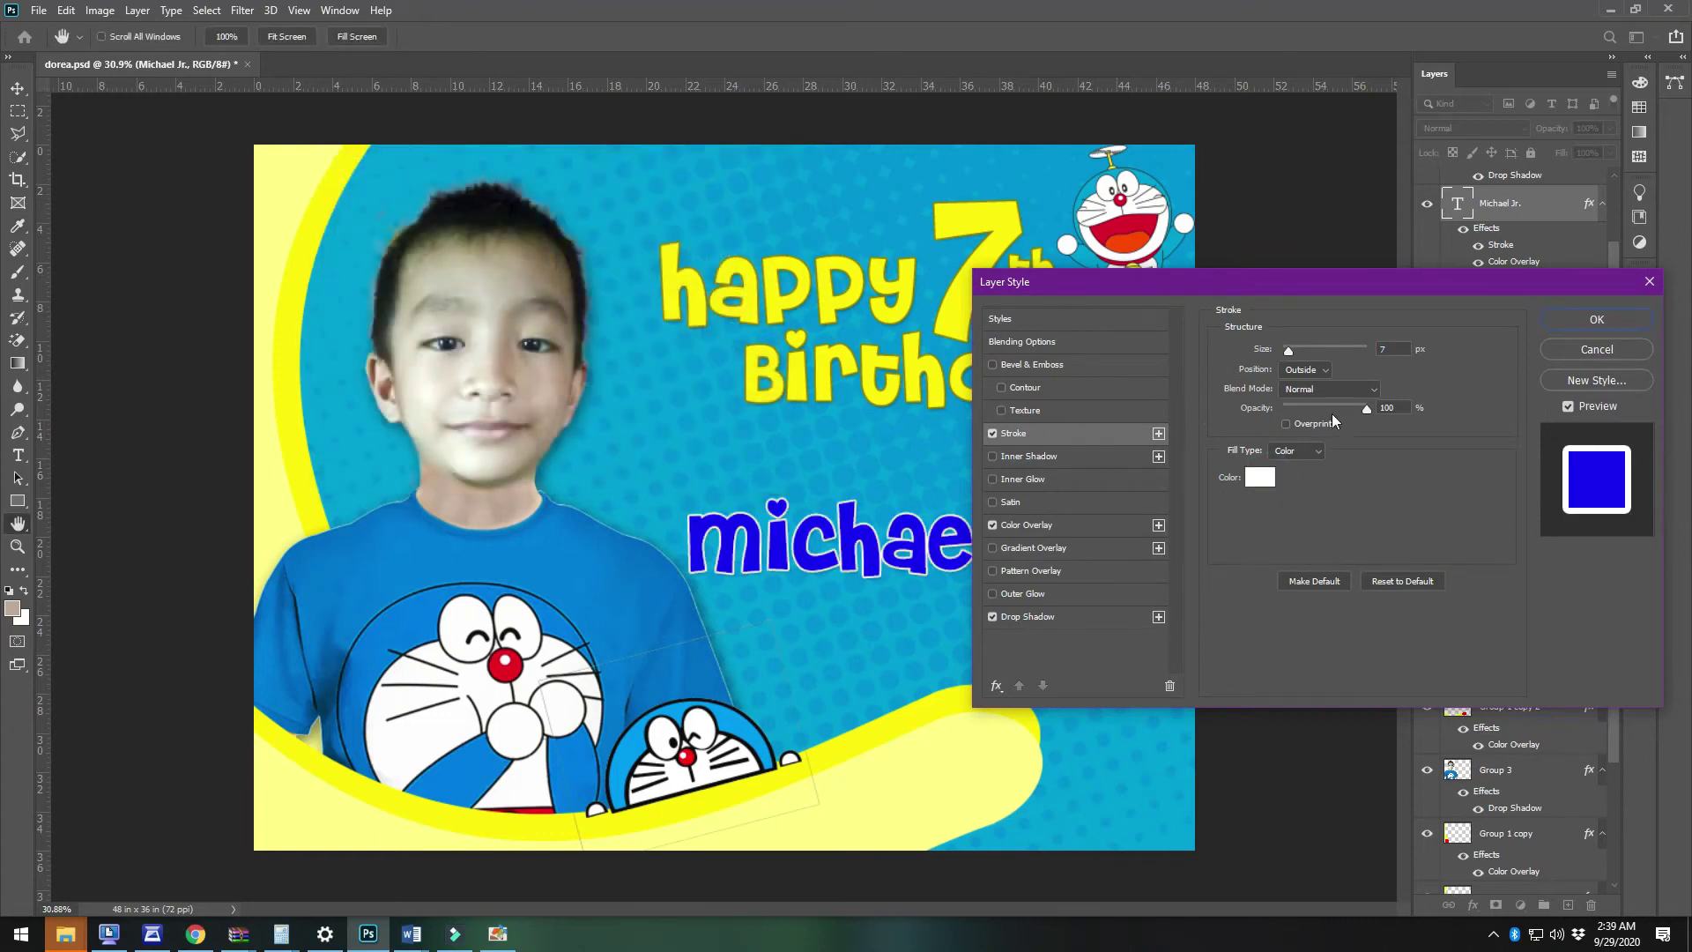
pyautogui.click(1027, 617)
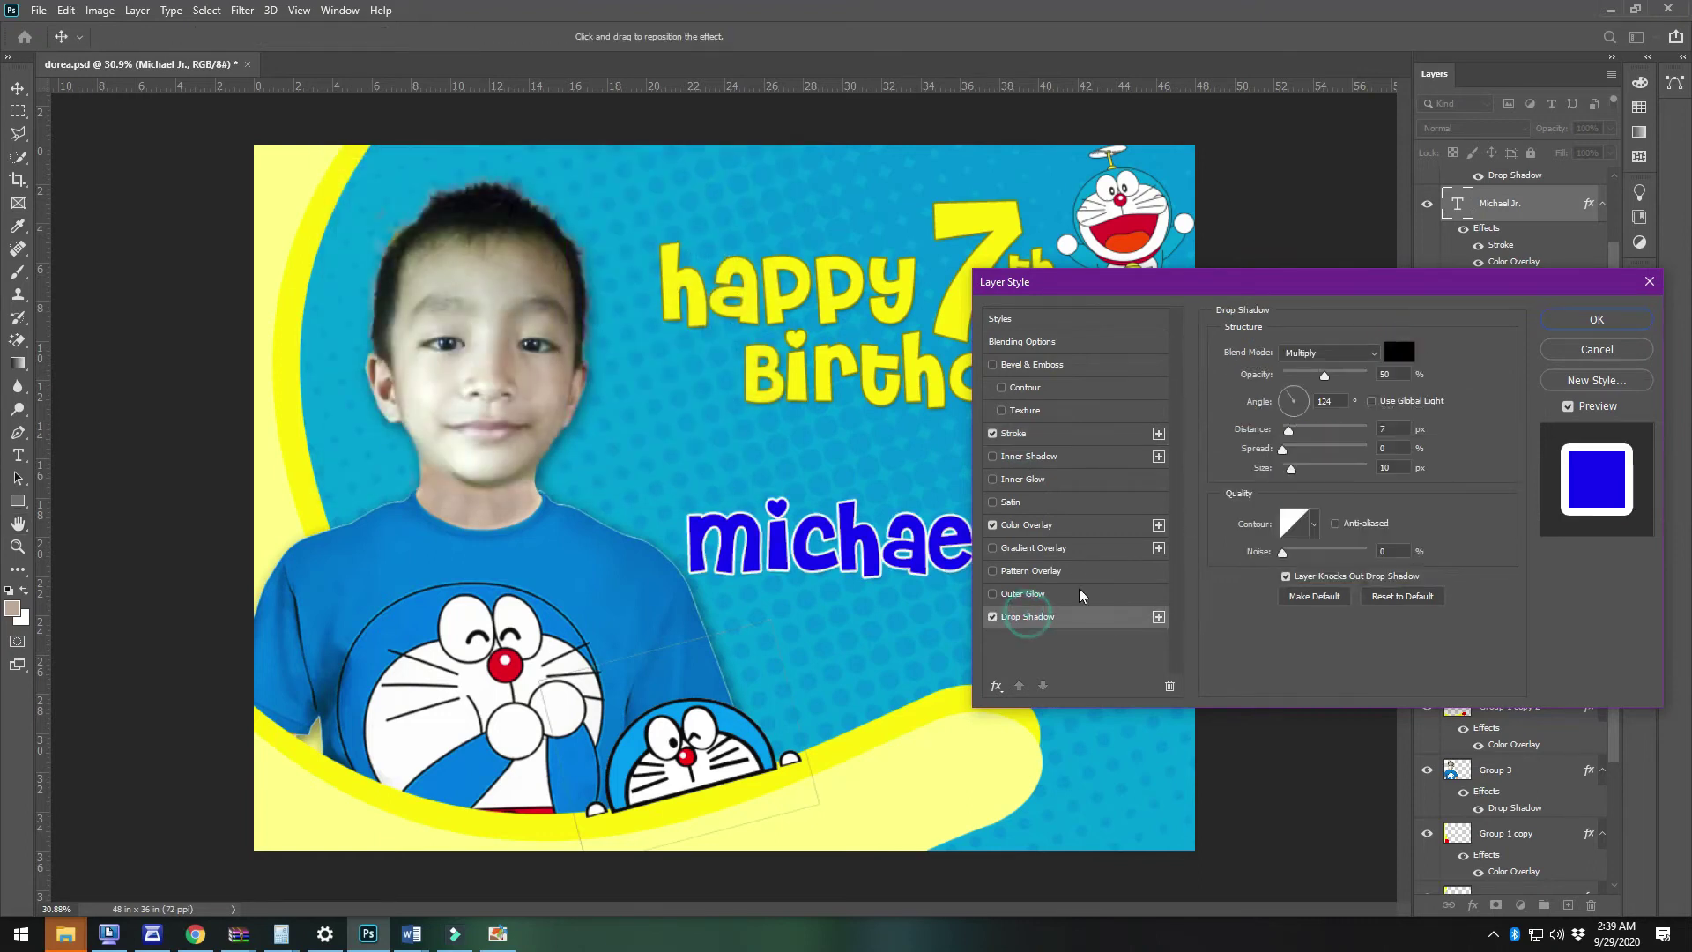
pyautogui.click(1596, 328)
# Enlarge the celebrant's name and place it just beneath "Birthday", shifting the boy's portrait left to make room
pyautogui.moveTo(1088, 549); pyautogui.dragTo(1170, 596)
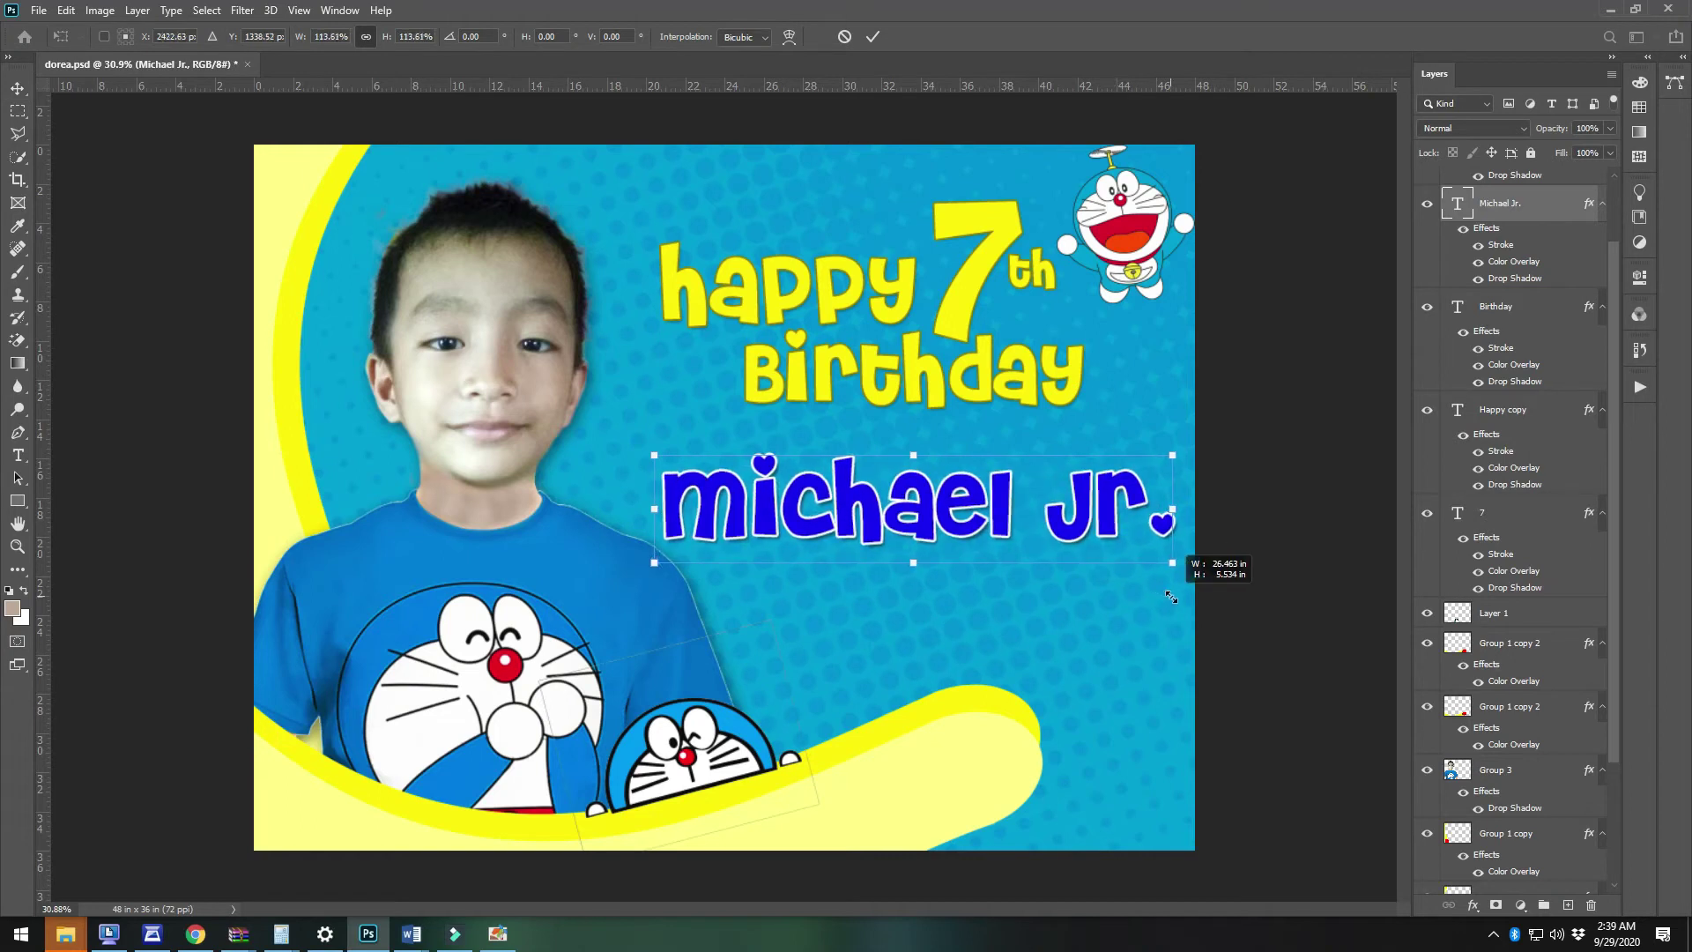
pyautogui.moveTo(585, 640); pyautogui.dragTo(544, 606)
pyautogui.click(923, 469)
pyautogui.moveTo(920, 502); pyautogui.dragTo(980, 544)
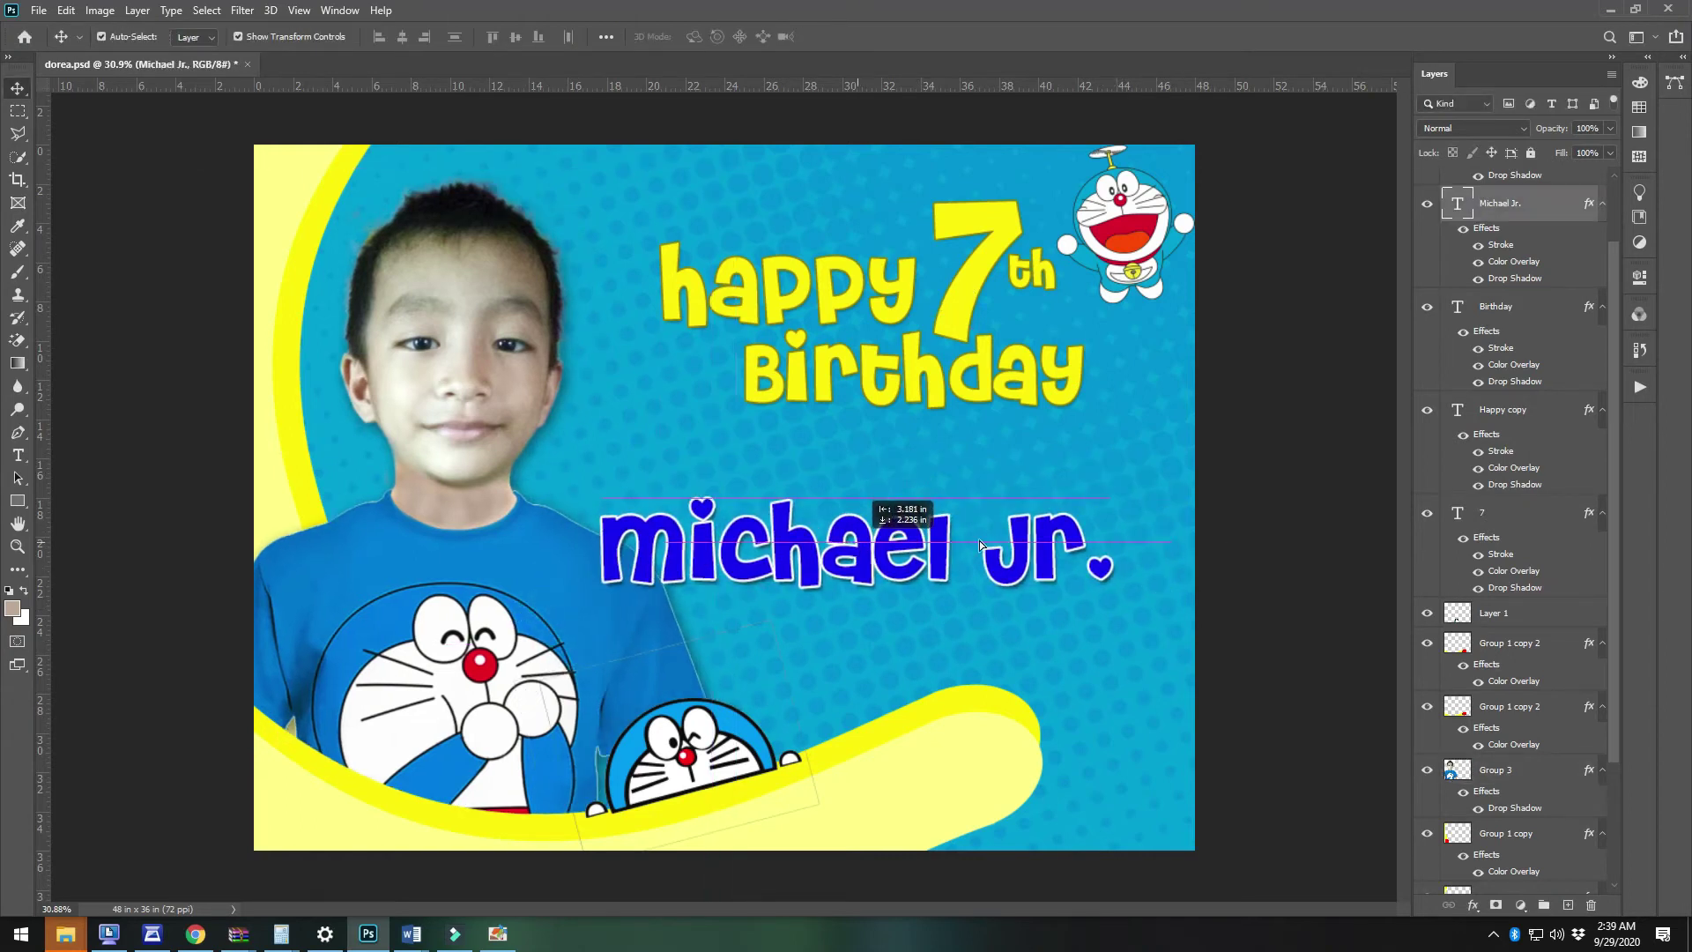
pyautogui.hotkey('ctrl', 't')
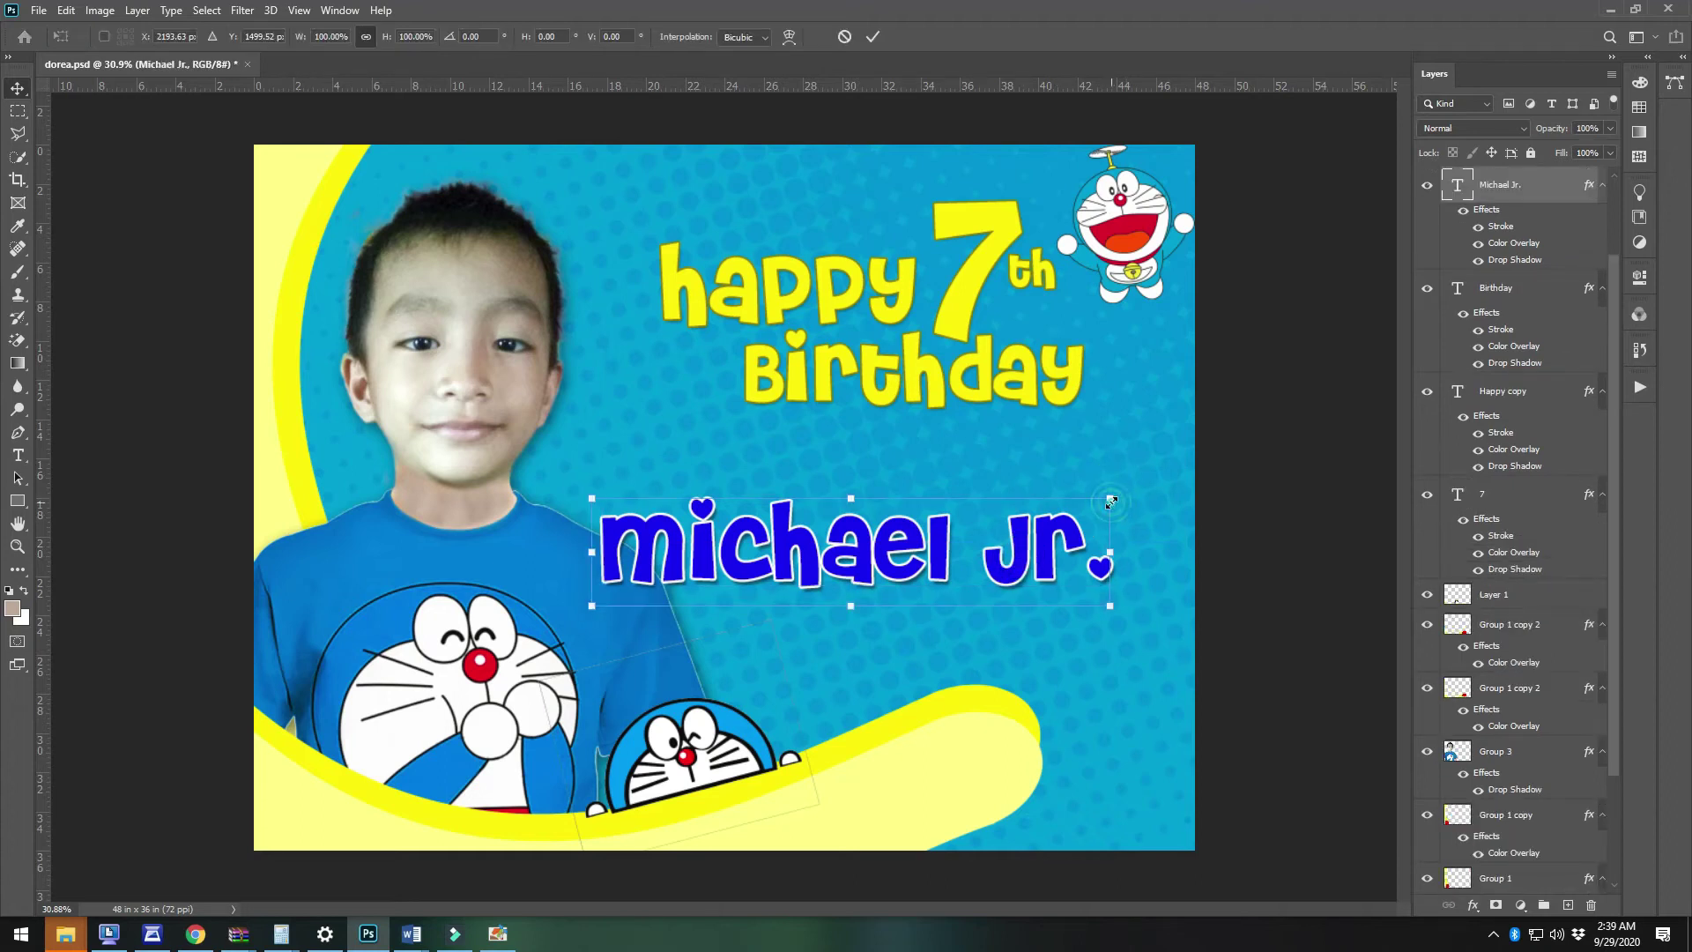
pyautogui.moveTo(1126, 496); pyautogui.dragTo(1156, 485)
pyautogui.press('Return')
pyautogui.moveTo(1069, 550); pyautogui.dragTo(1082, 501)
pyautogui.press('Return')
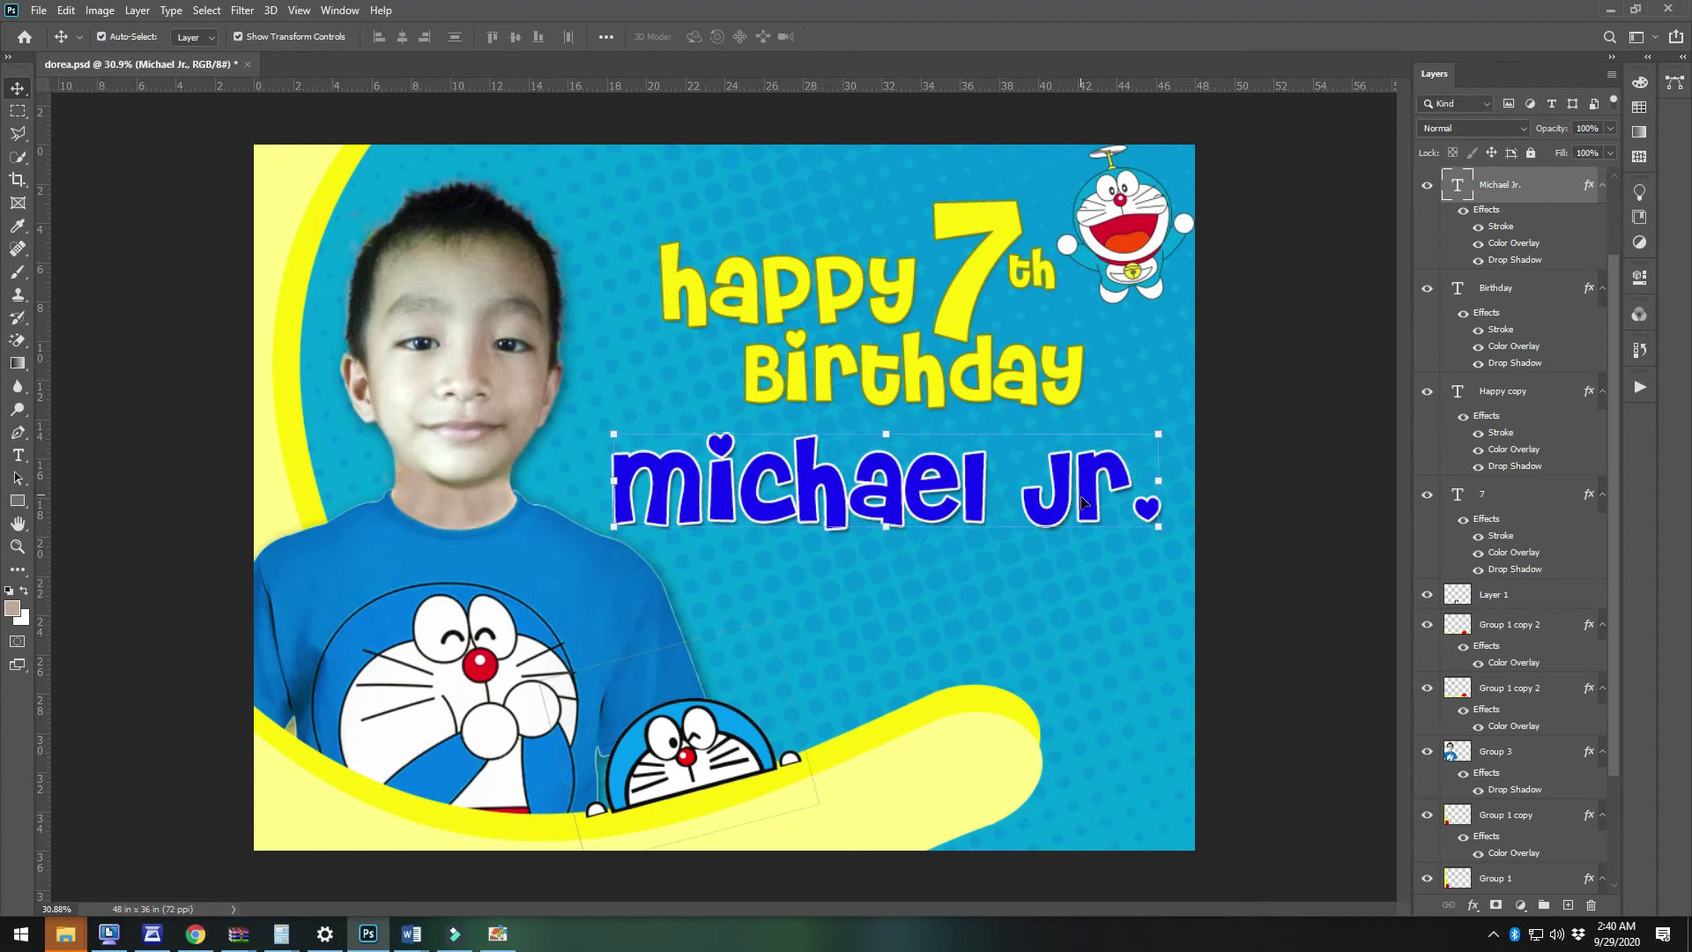
# Scale down the complete "Happy 7th Birthday" text together and move it up and left above the name
pyautogui.click(1007, 368)
pyautogui.keyDown('shift'); pyautogui.click(897, 308); pyautogui.keyUp('shift')
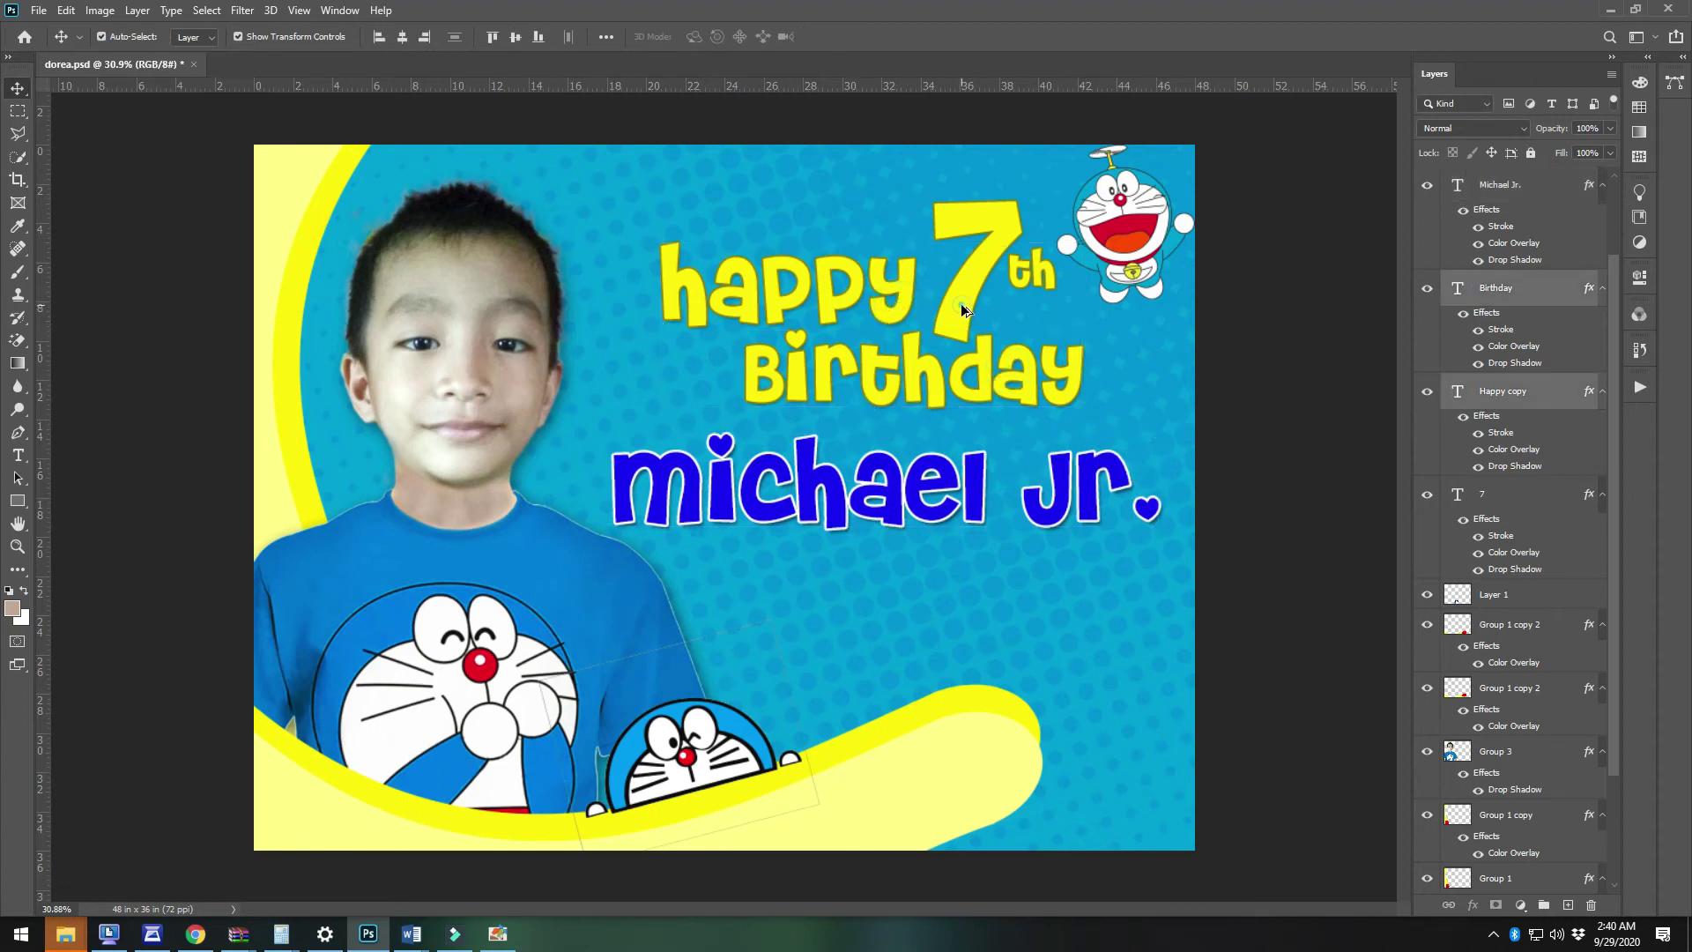
pyautogui.keyDown('shift'); pyautogui.click(967, 307); pyautogui.keyUp('shift')
pyautogui.moveTo(1082, 407); pyautogui.dragTo(929, 343)
pyautogui.press('Return')
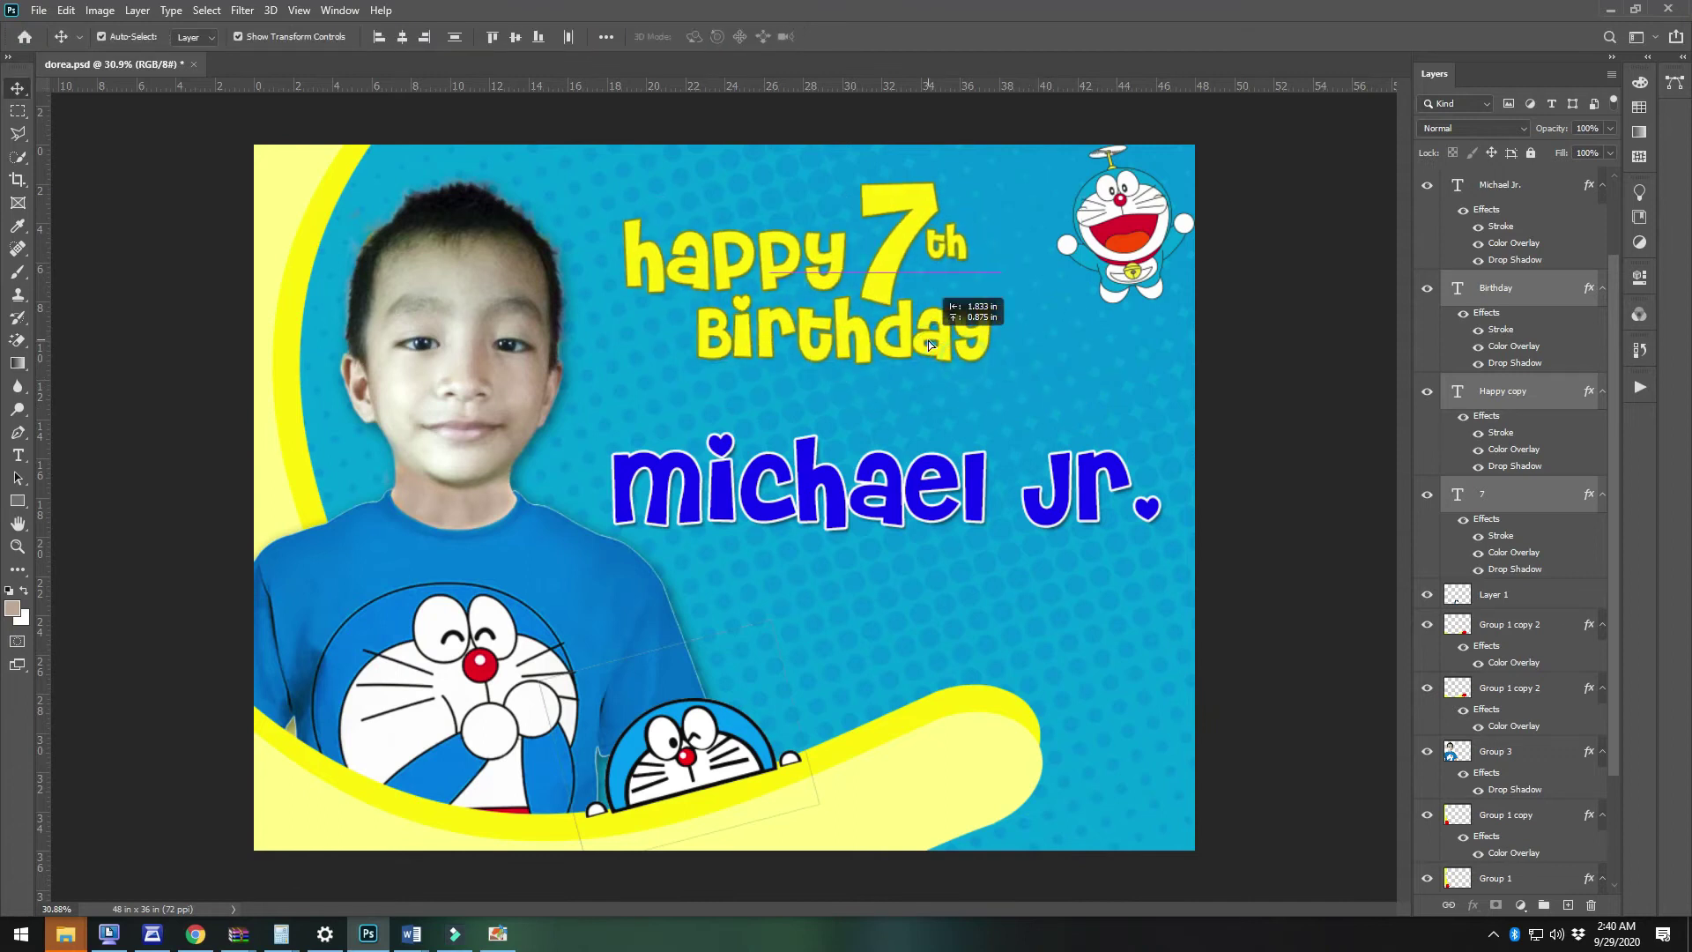
# Enlarge the propeller Doraemon and move it close to the right side of the greeting
pyautogui.moveTo(1116, 238); pyautogui.dragTo(1097, 299)
pyautogui.moveTo(1037, 206)
pyautogui.mouseDown()
pyautogui.moveTo(997, 158)
pyautogui.moveTo(1017, 184)
pyautogui.mouseUp()
pyautogui.press('Return')
pyautogui.moveTo(1113, 248); pyautogui.dragTo(1081, 233)
# Move the celebrant's name up, closer to the "Birthday" line
pyautogui.click(1097, 482)
pyautogui.moveTo(1091, 504); pyautogui.dragTo(1089, 467)
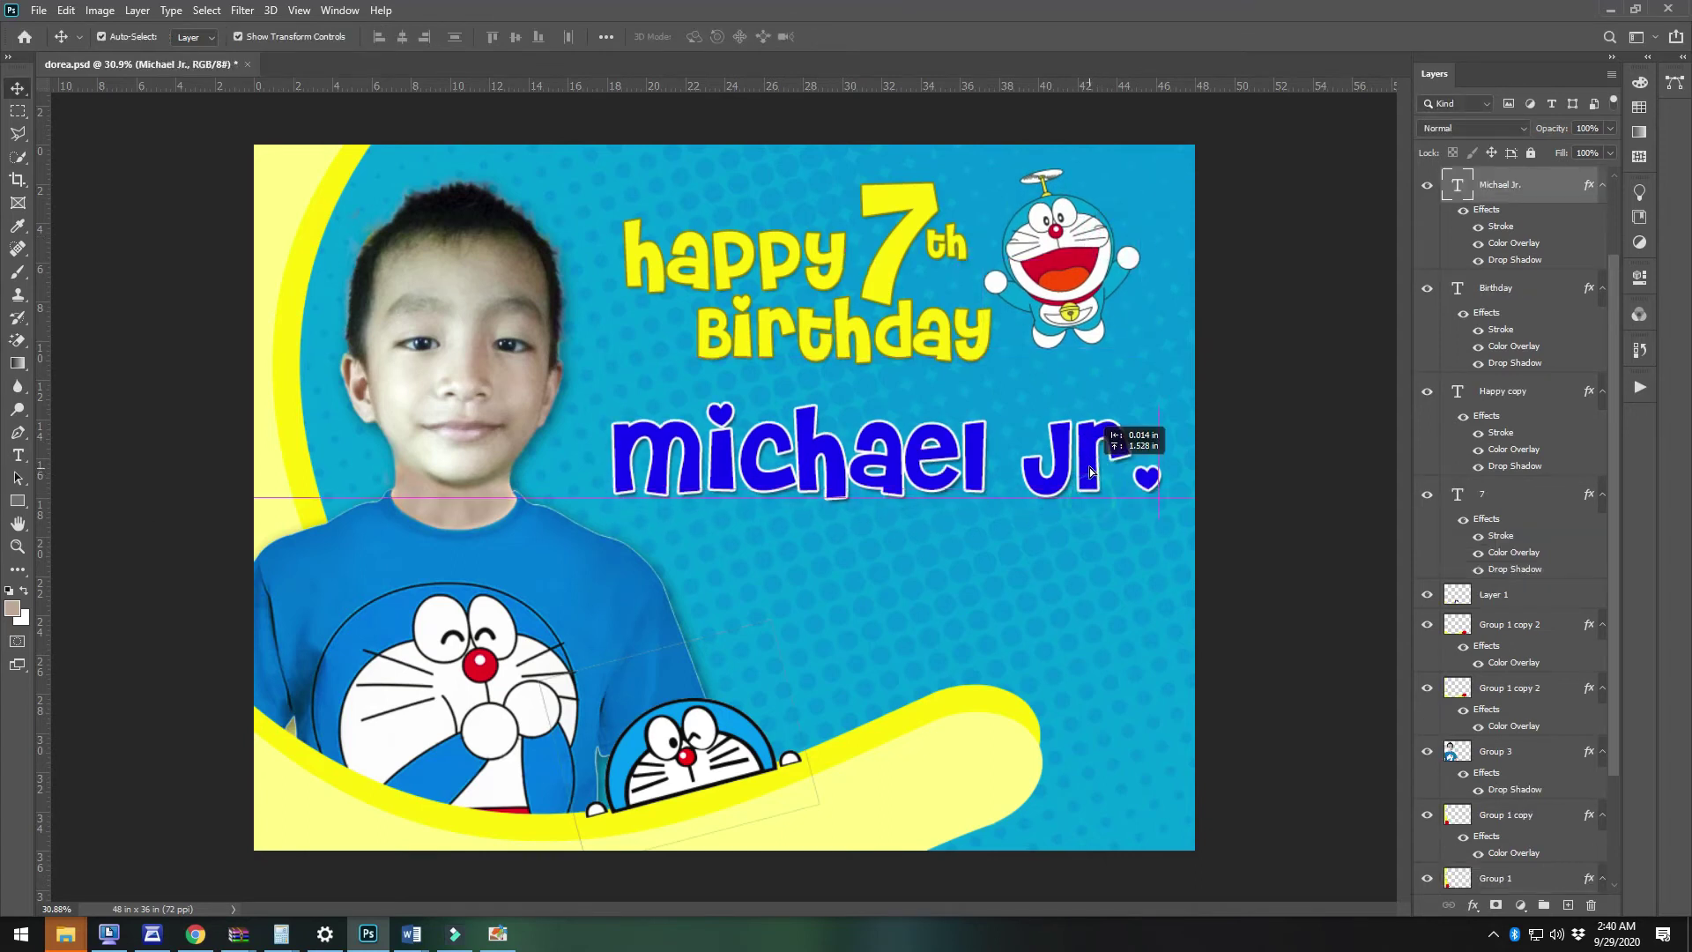
pyautogui.click(1269, 608)
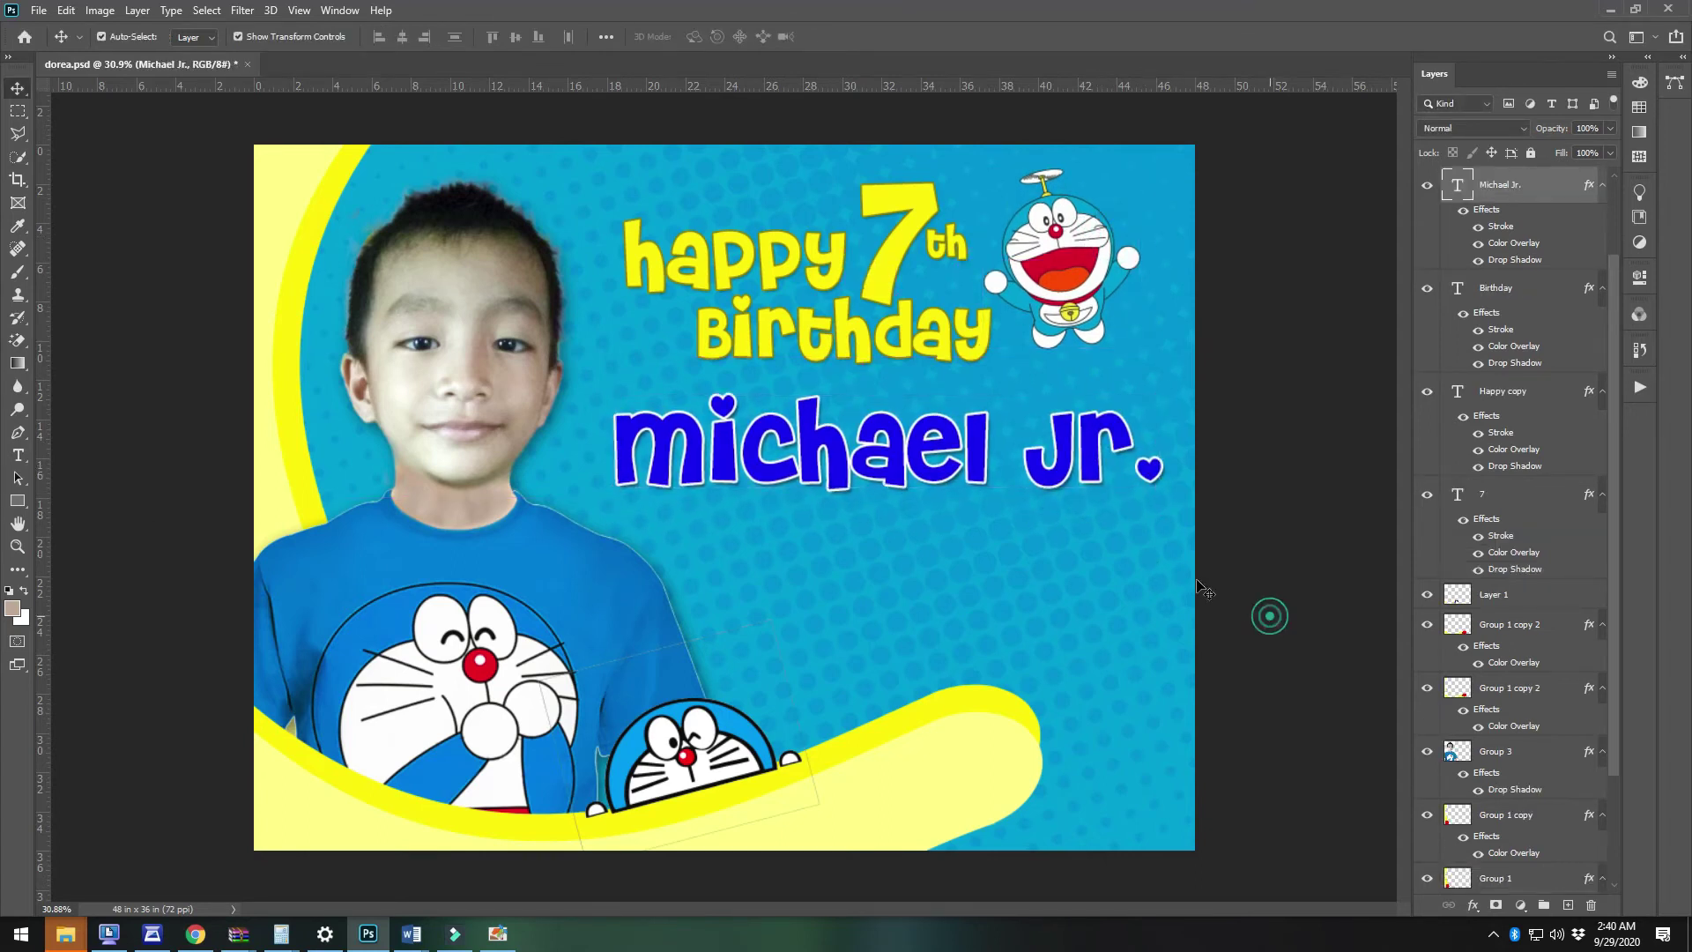
pyautogui.click(882, 338)
pyautogui.moveTo(911, 326); pyautogui.dragTo(935, 545)
pyautogui.press('t')
pyautogui.hotkey('ctrl', 'z')
pyautogui.click(17, 88)
pyautogui.click(16, 89)
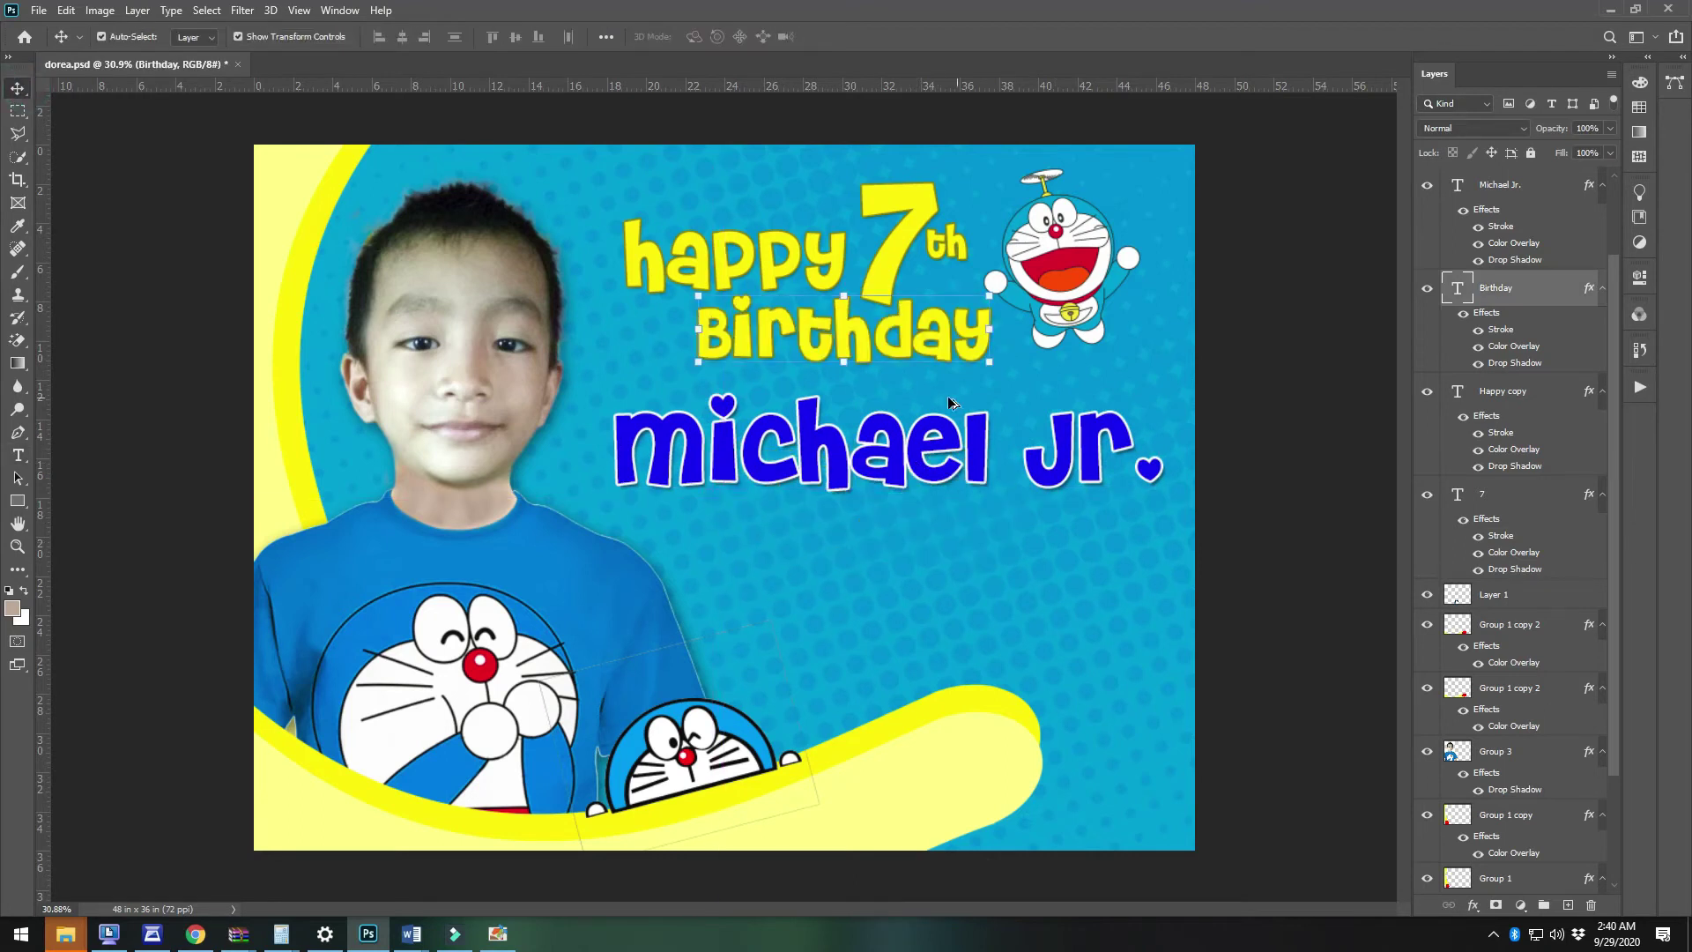
pyautogui.hotkey('ctrl', 'shift', 'z')
# Duplicate the word "Birthday" into the space below the celebrant's name
pyautogui.moveTo(944, 342); pyautogui.dragTo(974, 593)
# Try replacing the duplicated "Birthday" text with "october 5, 2020" in the Tw Cen MT font
pyautogui.press('t')
pyautogui.doubleClick(977, 589)
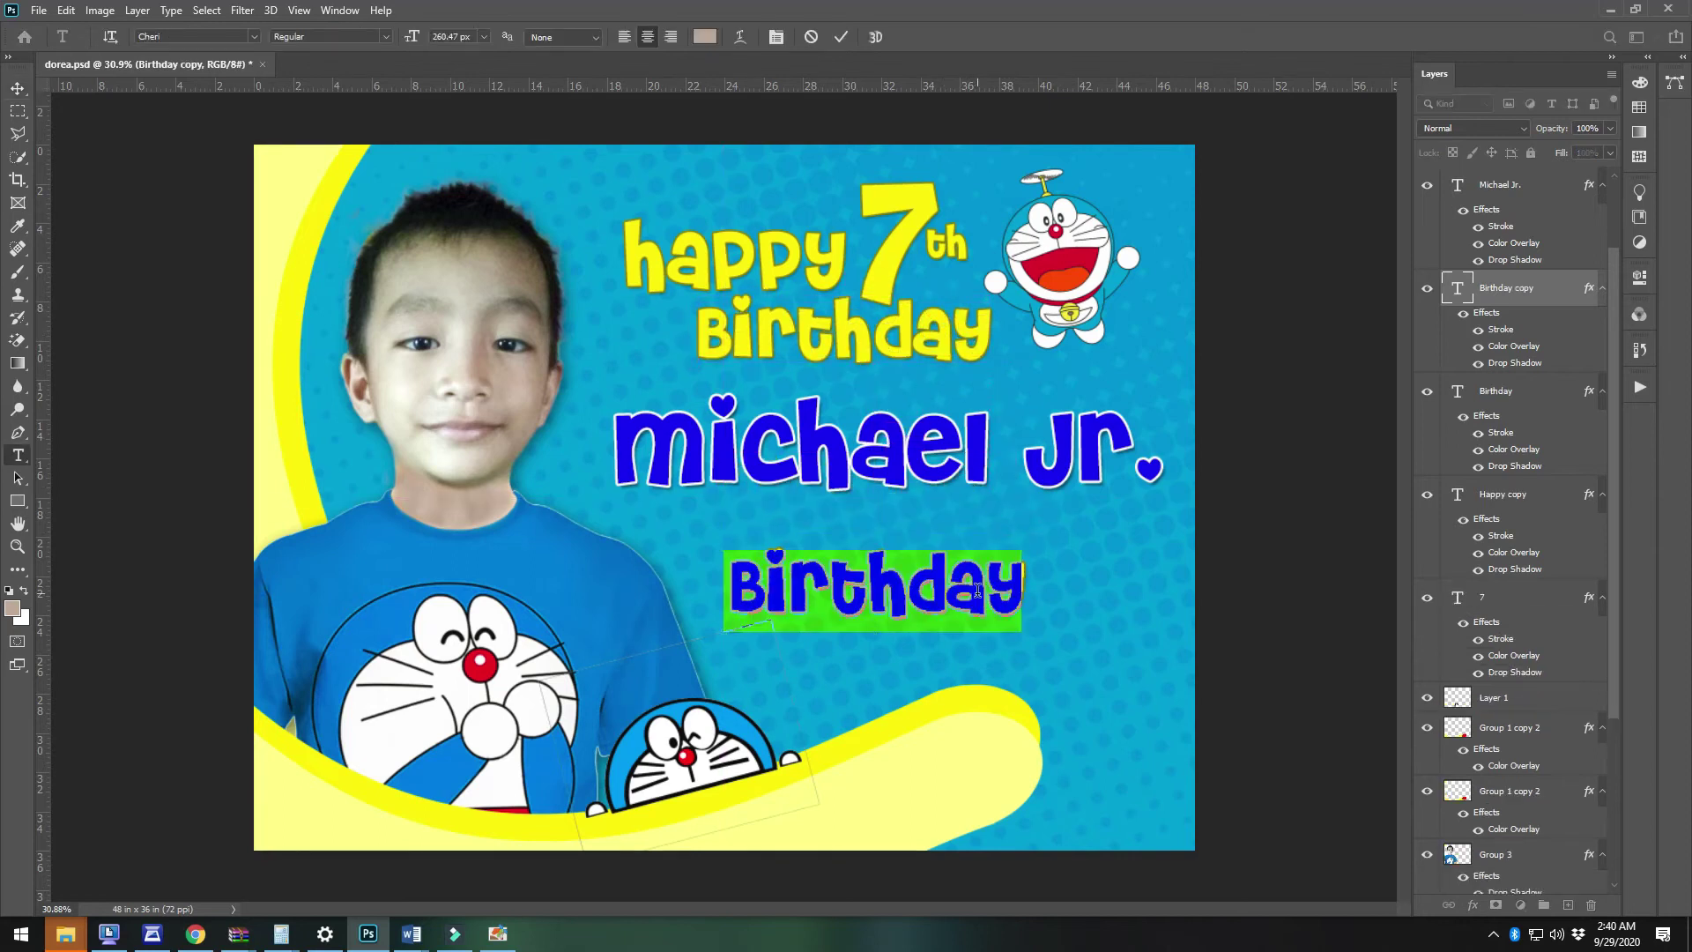
pyautogui.write('octo')
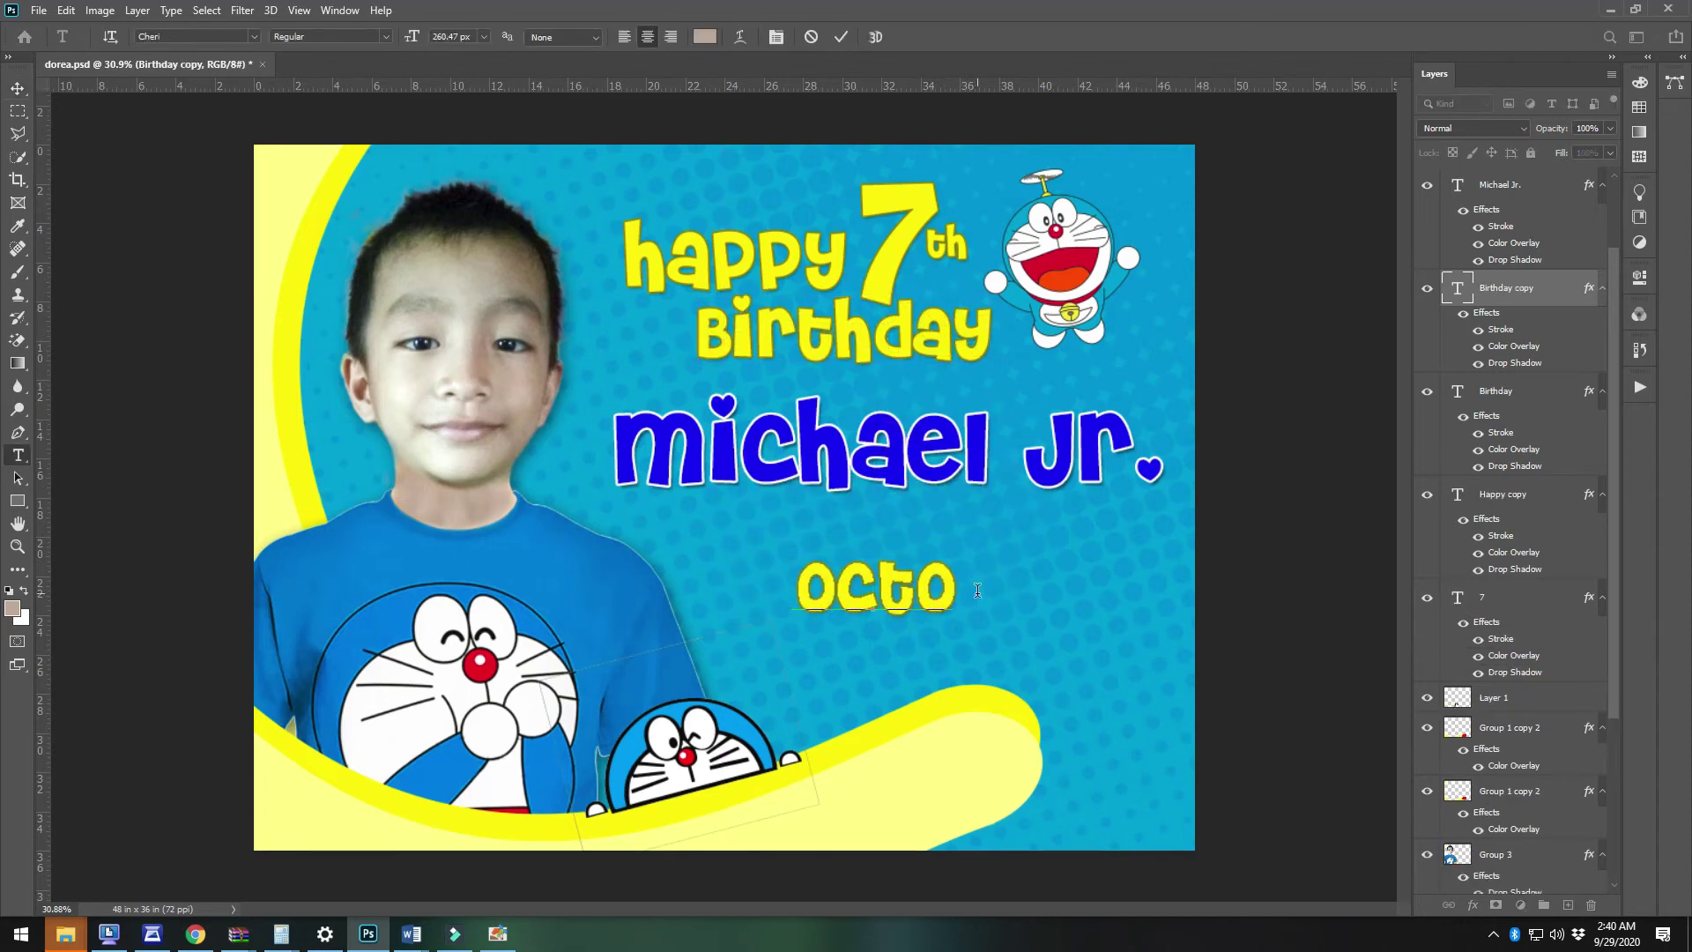
pyautogui.write('ber 5. 2')
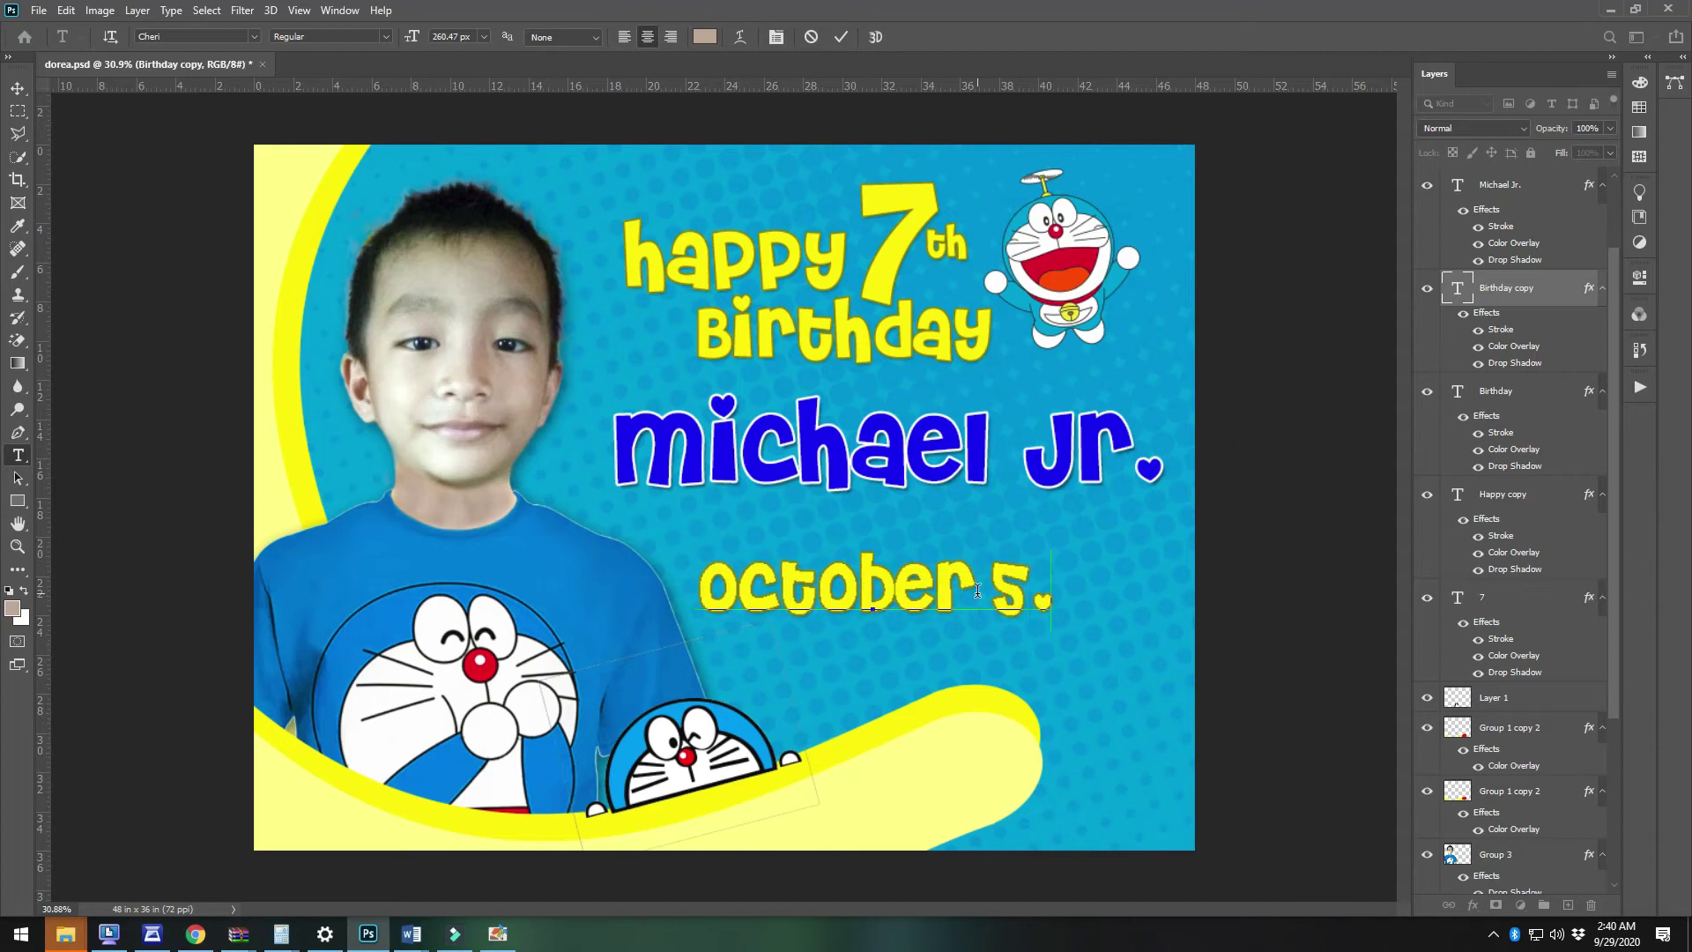
pyautogui.write('020')
pyautogui.hotkey('ctrl', 'a')
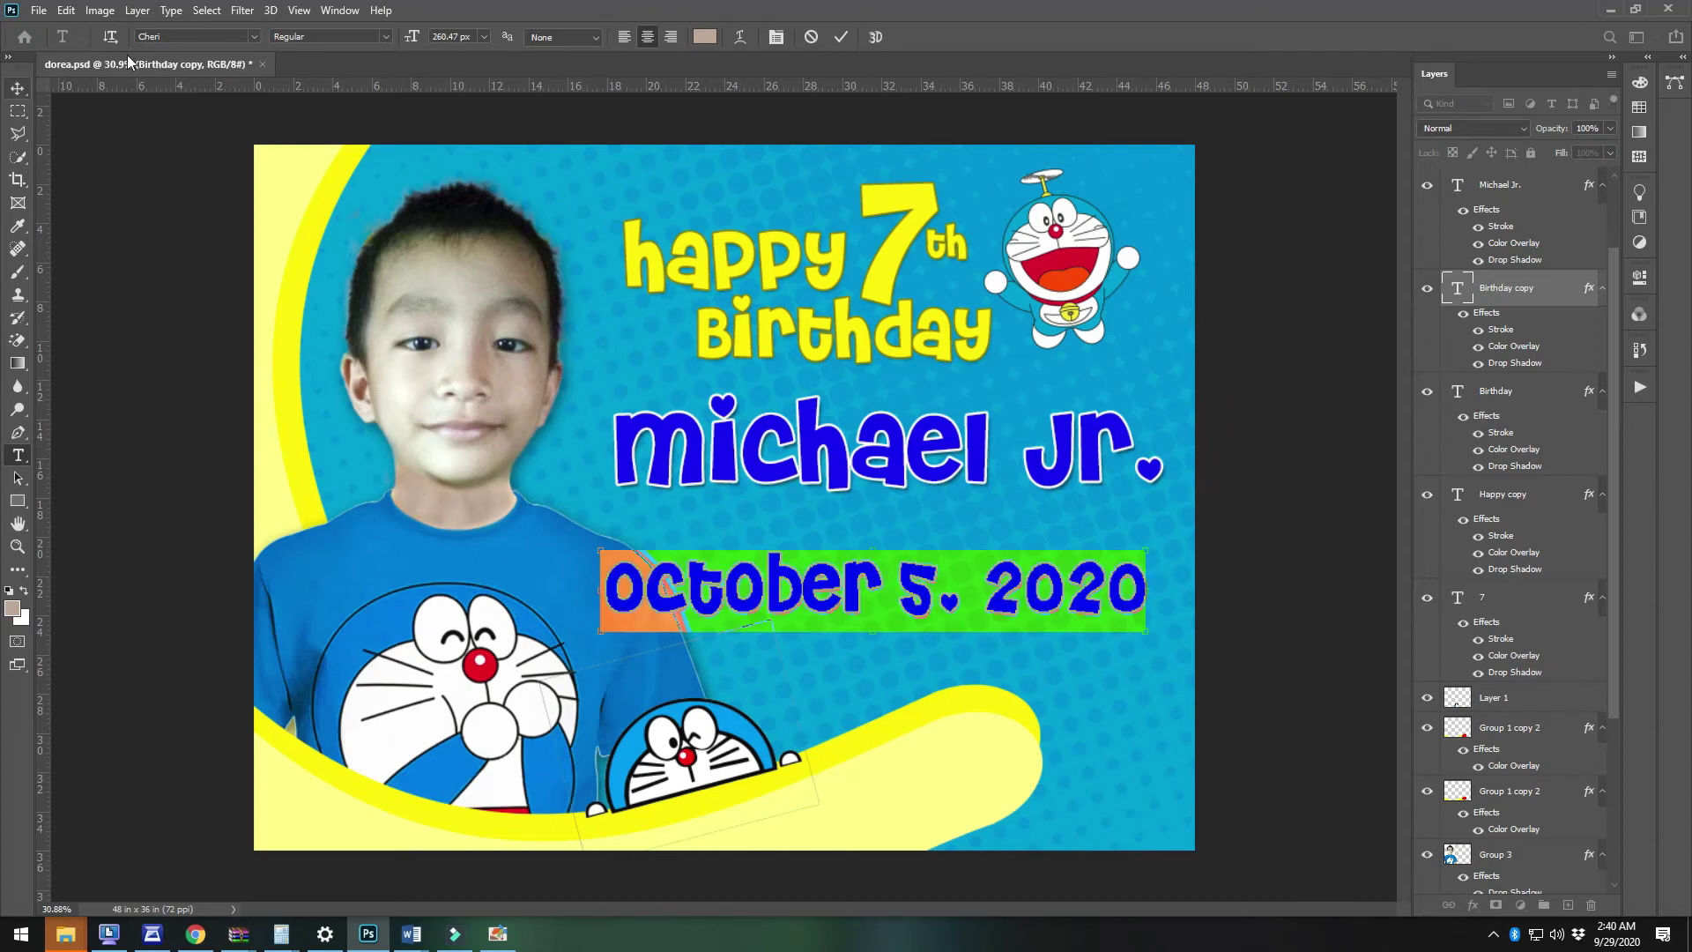
pyautogui.write('Tw')
pyautogui.press('Return')
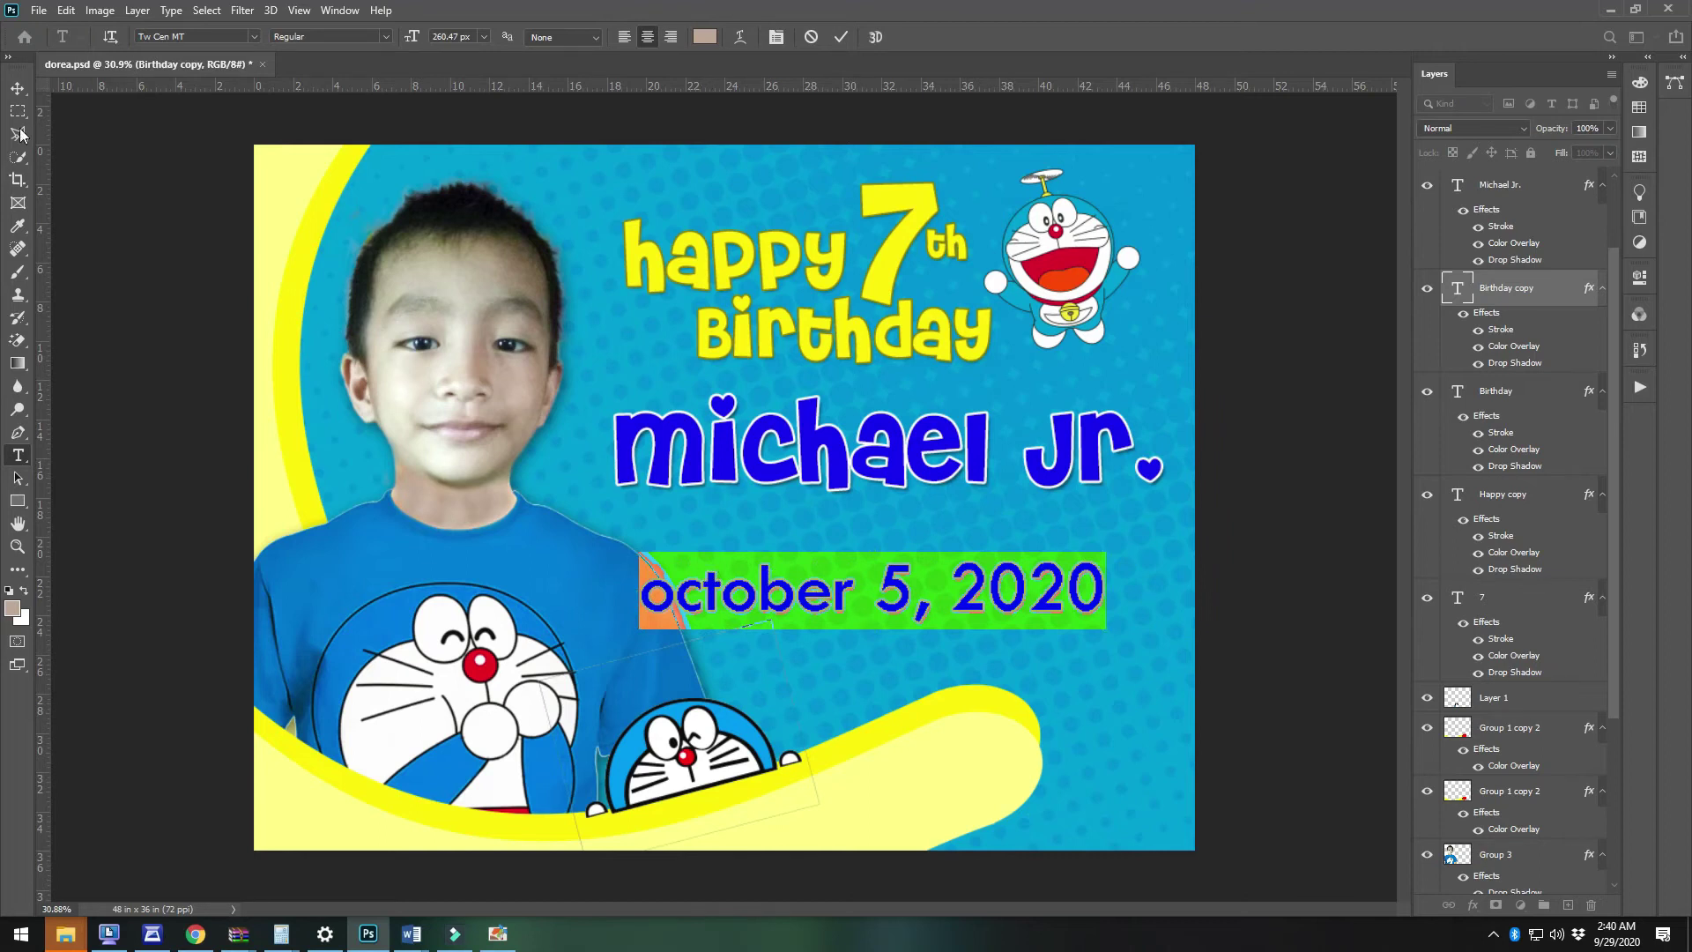
pyautogui.click(18, 88)
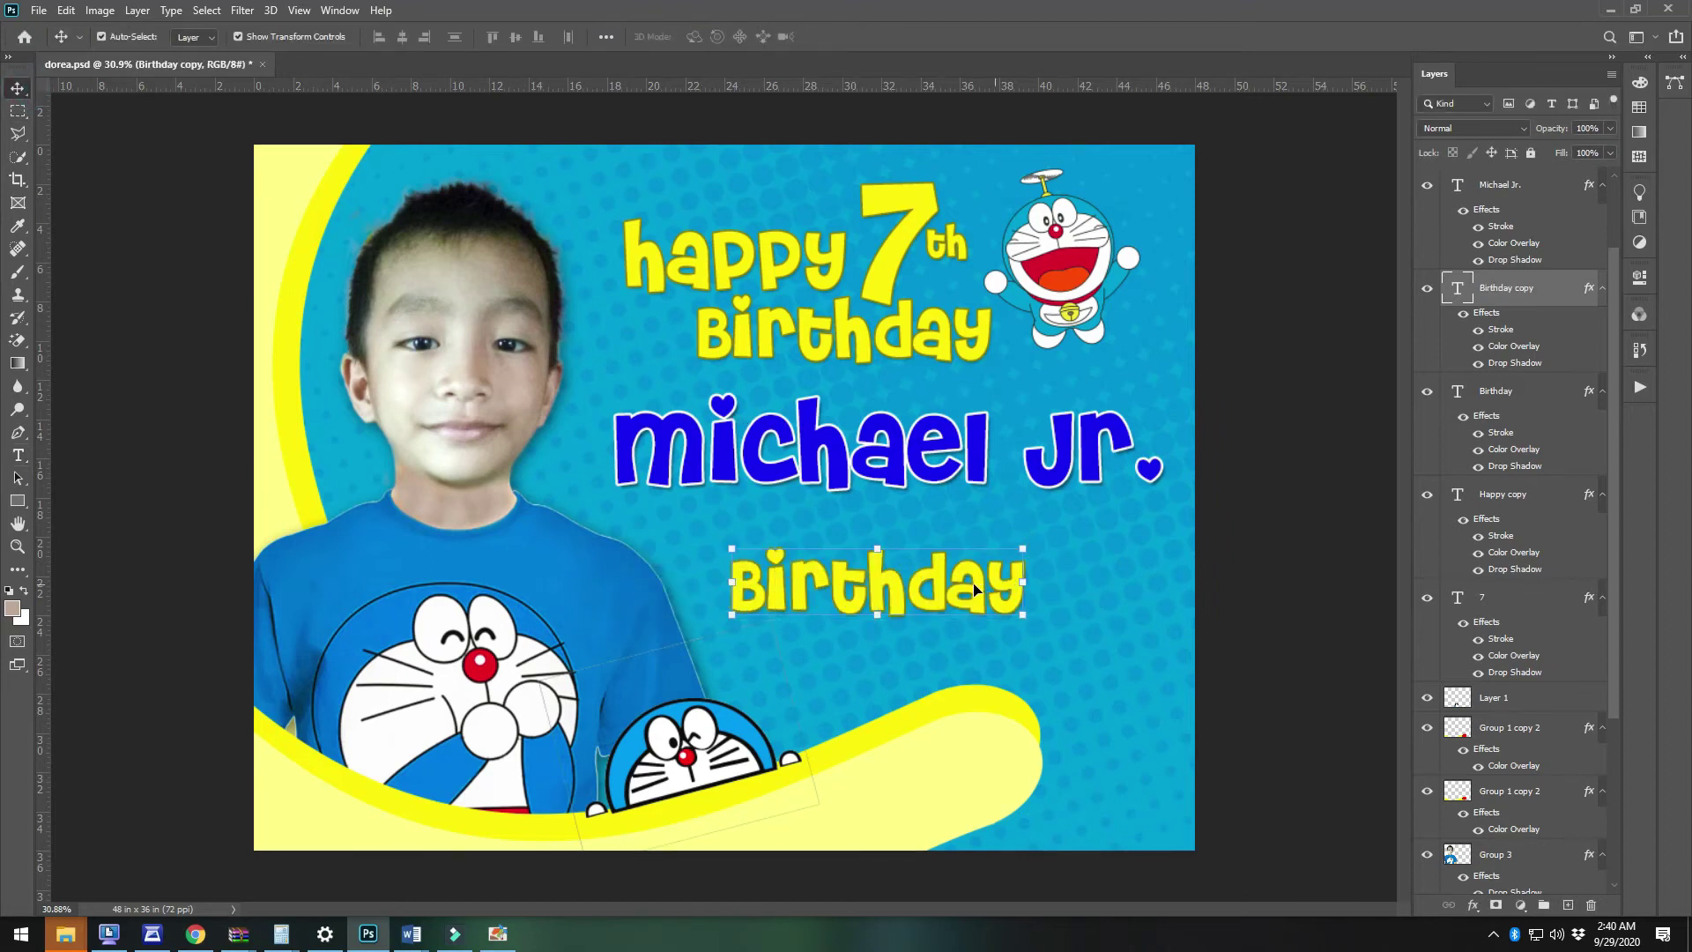
# Replace the lower "Birthday" copy with the text "october 5, 2020", keeping the Cheri font
pyautogui.doubleClick(973, 589)
pyautogui.hotkey('ctrl', 'a')
pyautogui.write('october 5. 2020')
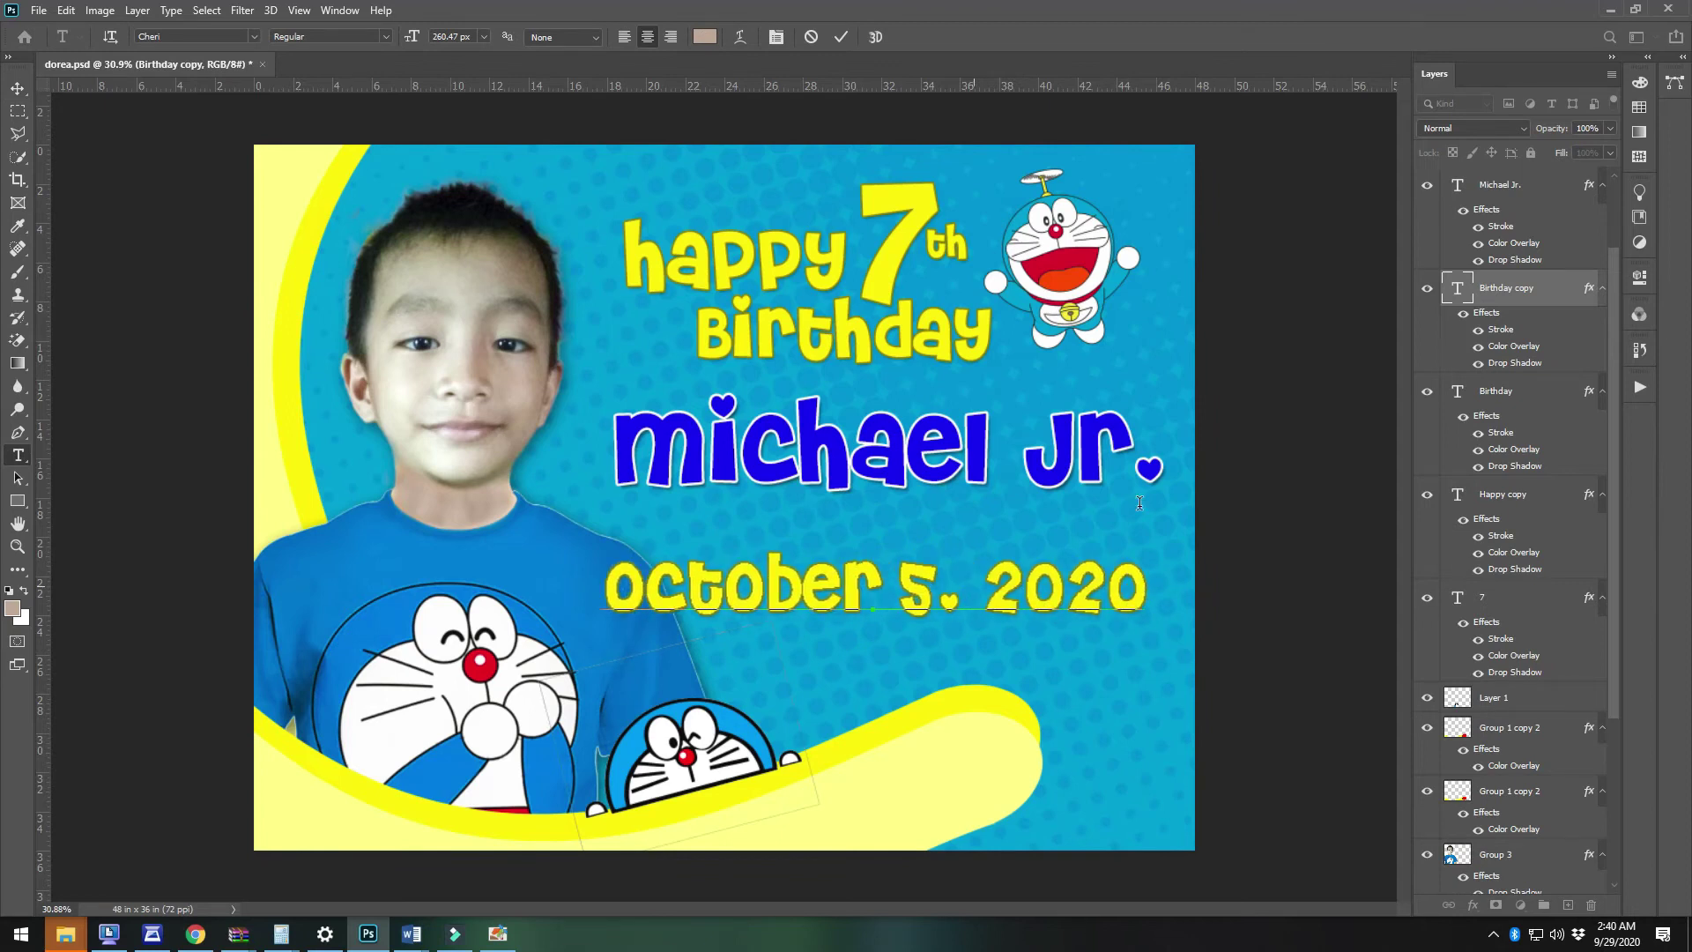
pyautogui.click(17, 88)
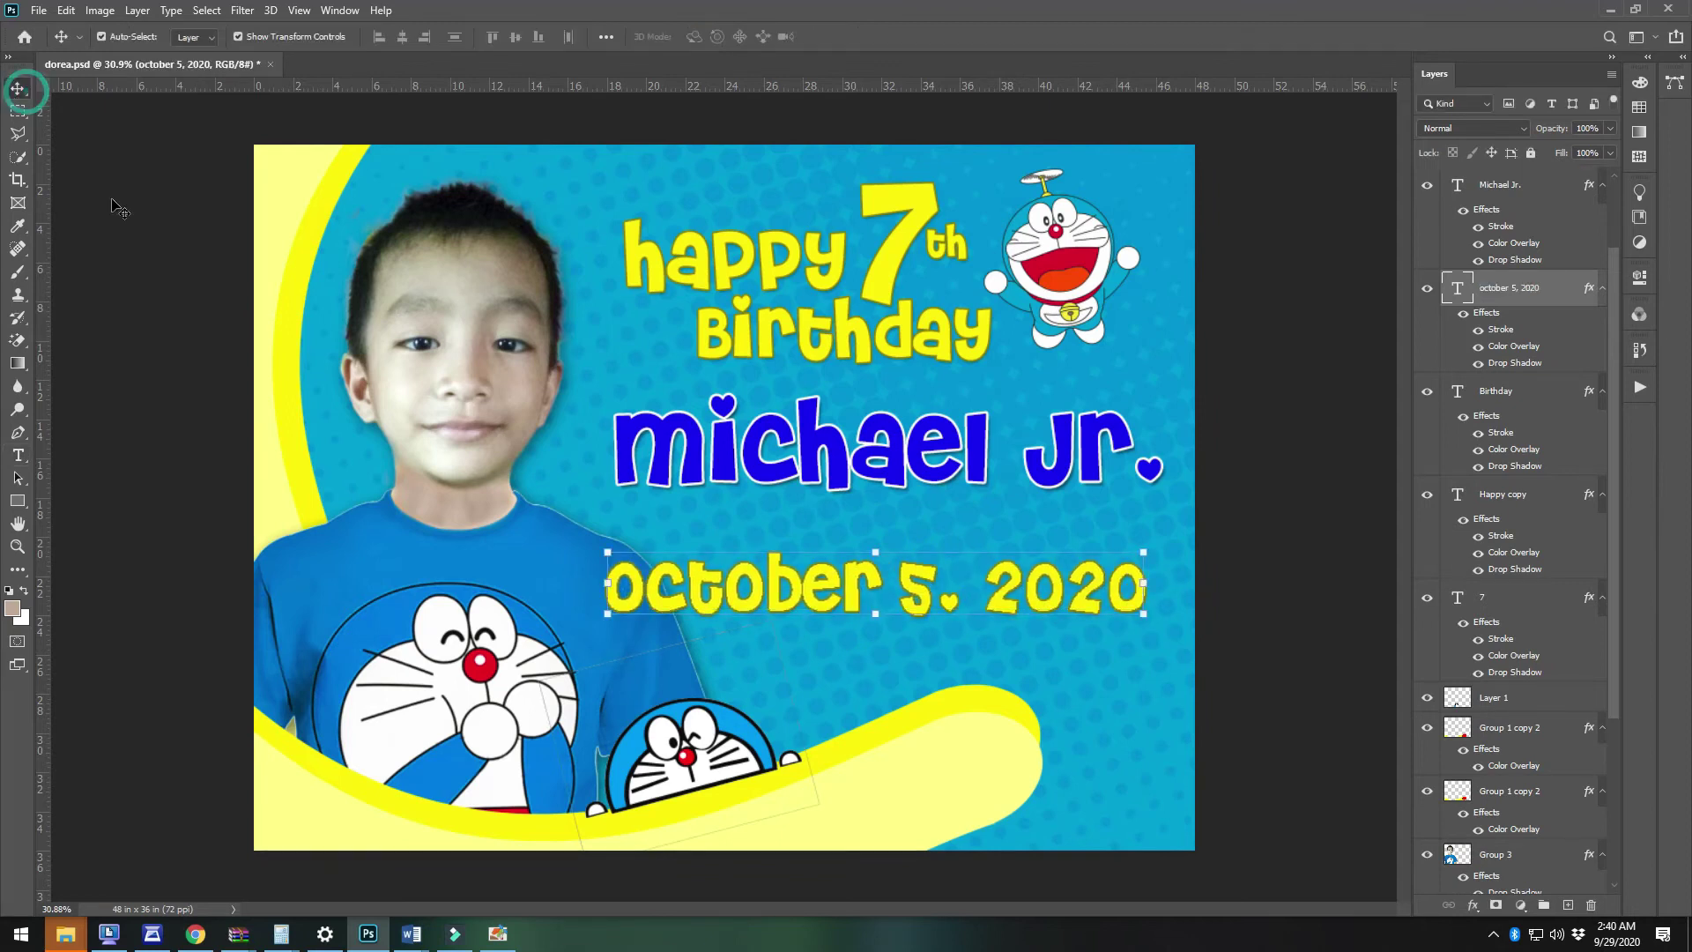
# Scale the date text down to about half its size and align it under the right end of the name
pyautogui.click(603, 638)
pyautogui.moveTo(597, 638); pyautogui.dragTo(875, 555)
pyautogui.press('Return')
pyautogui.moveTo(1066, 565); pyautogui.dragTo(1134, 515)
pyautogui.click(1276, 627)
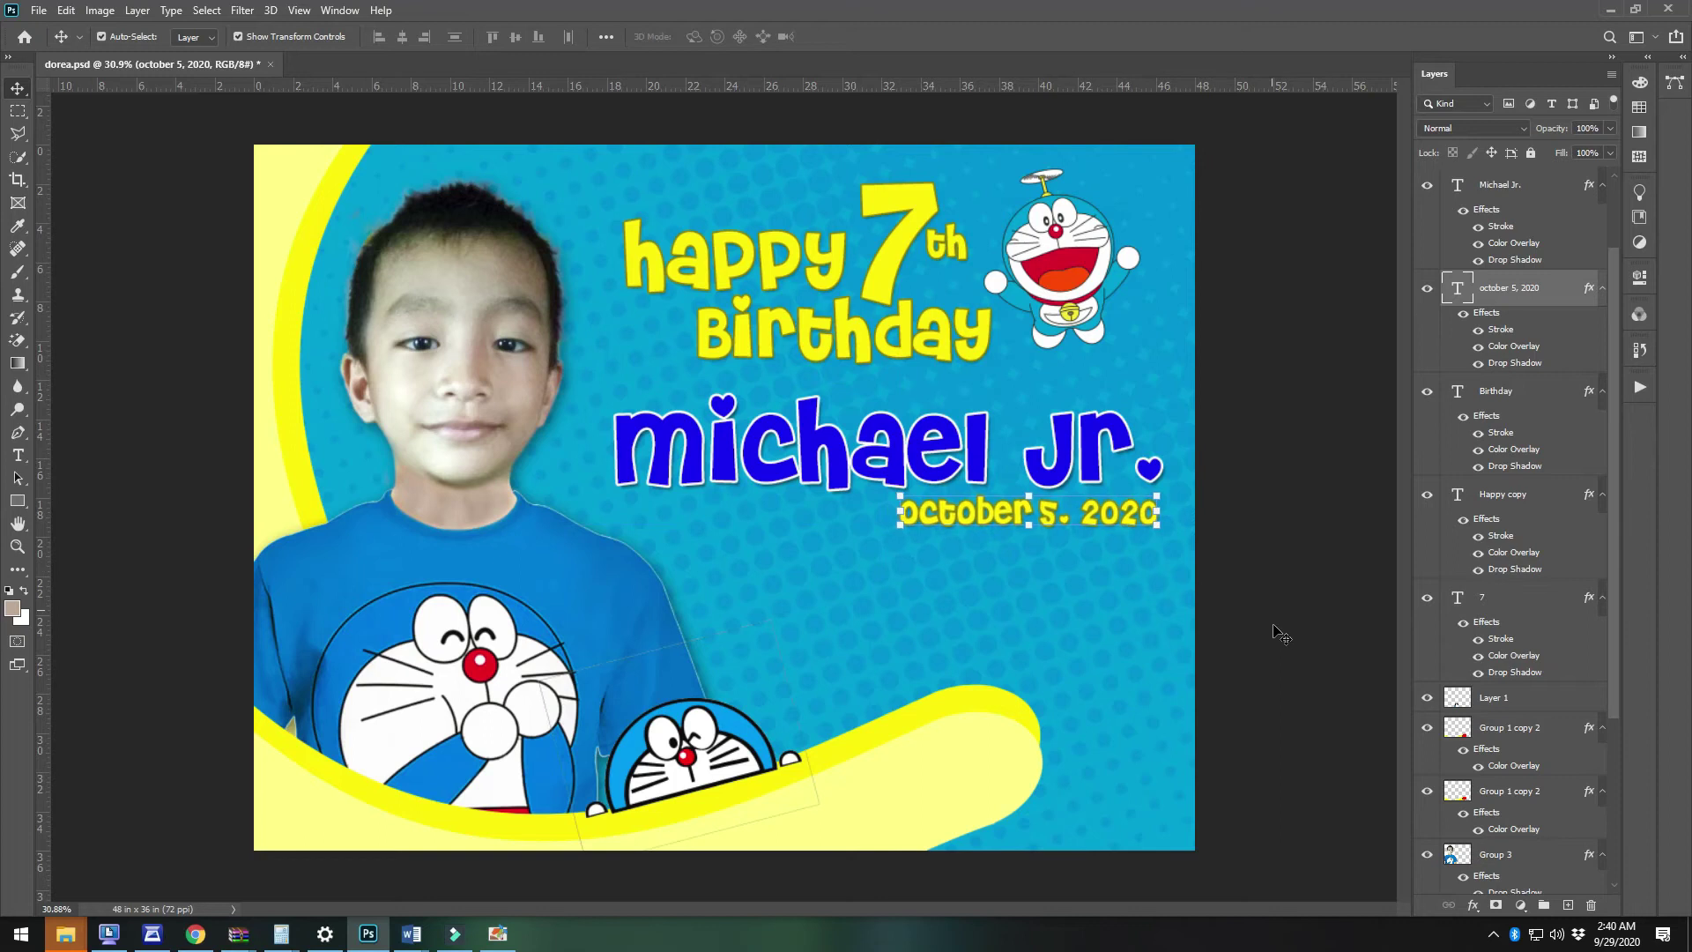
# Switch to File Explorer and open the TANGGAP FILES folder on the Desktop
pyautogui.moveTo(74, 934)
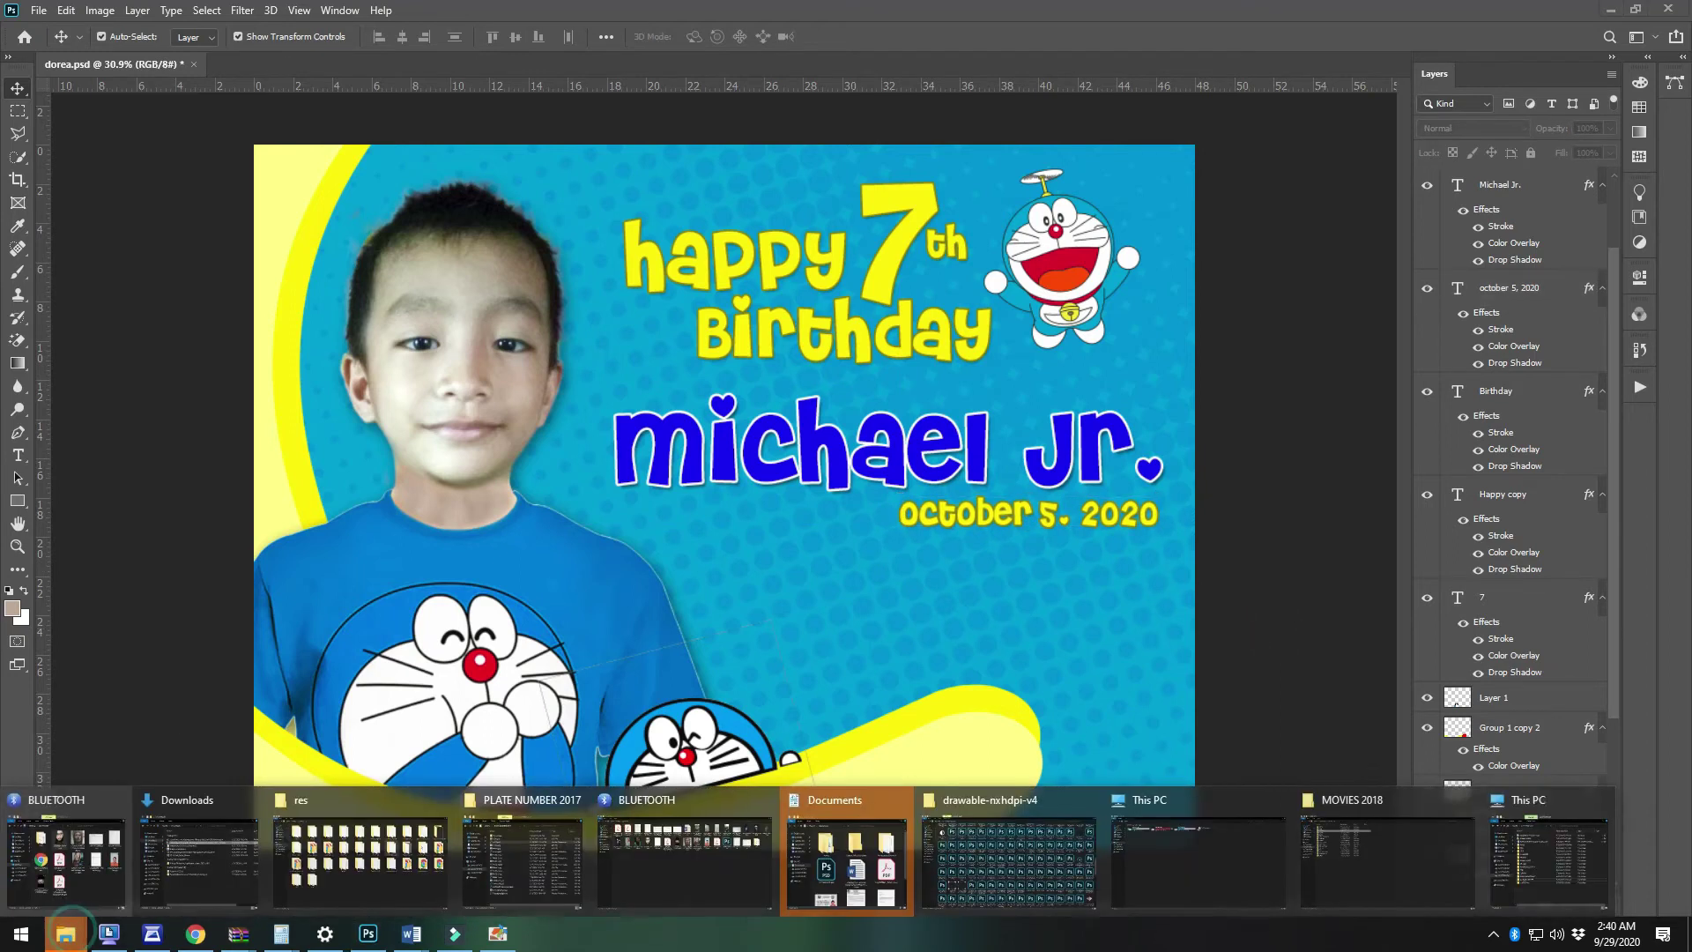
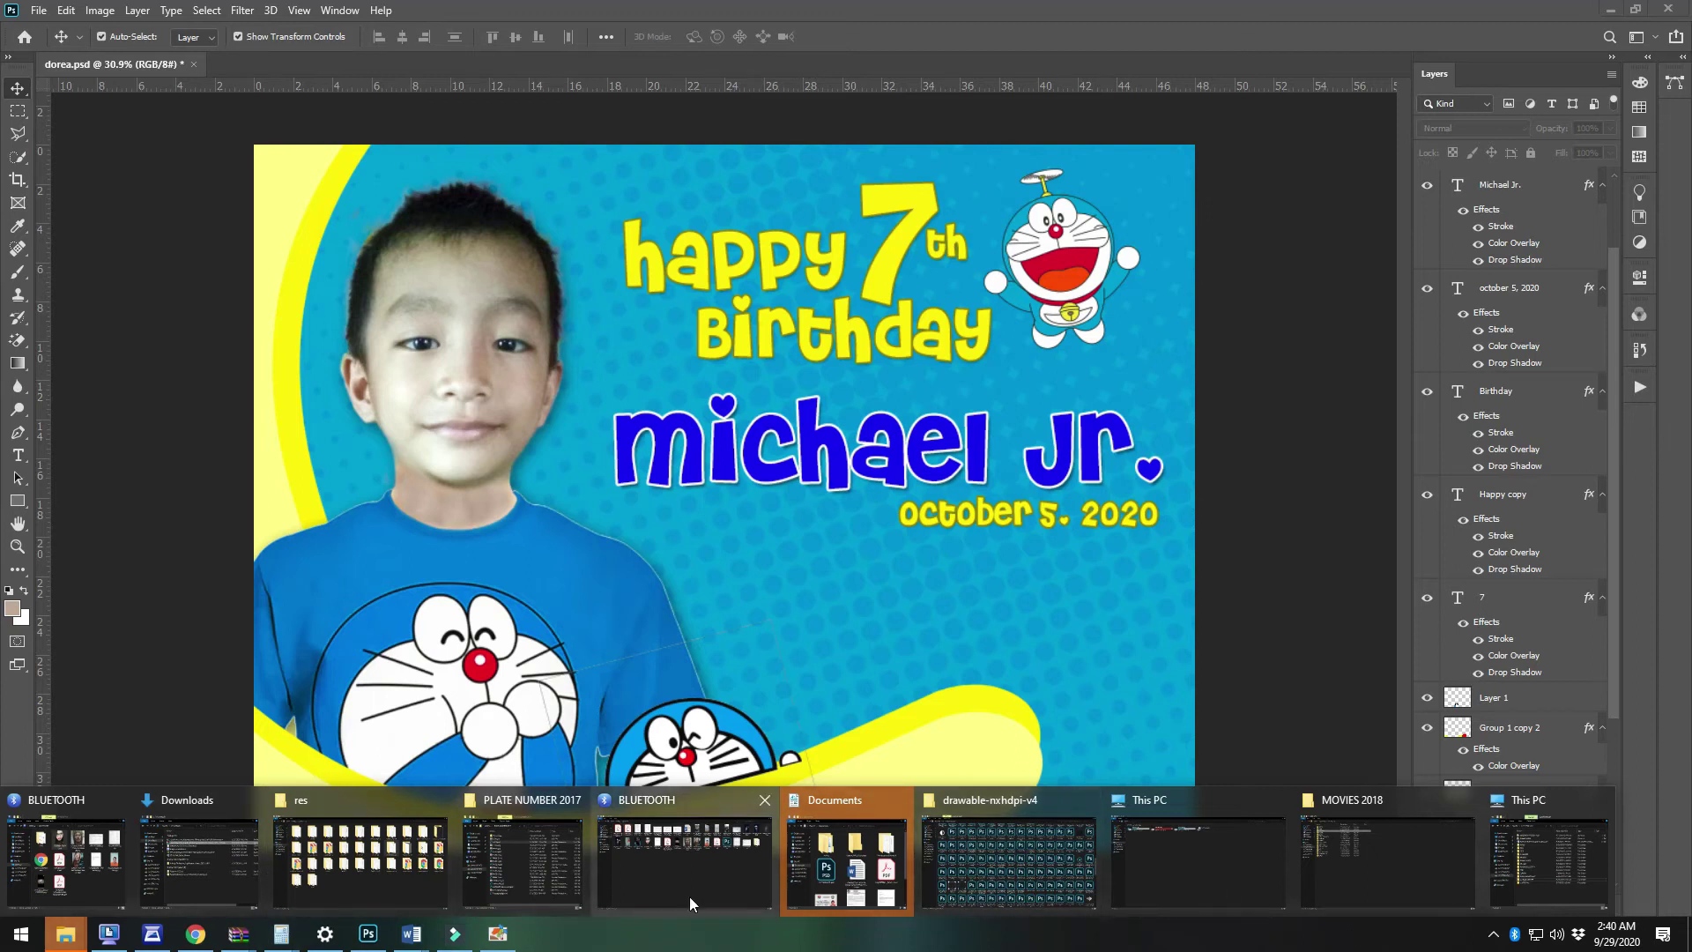
pyautogui.click(578, 872)
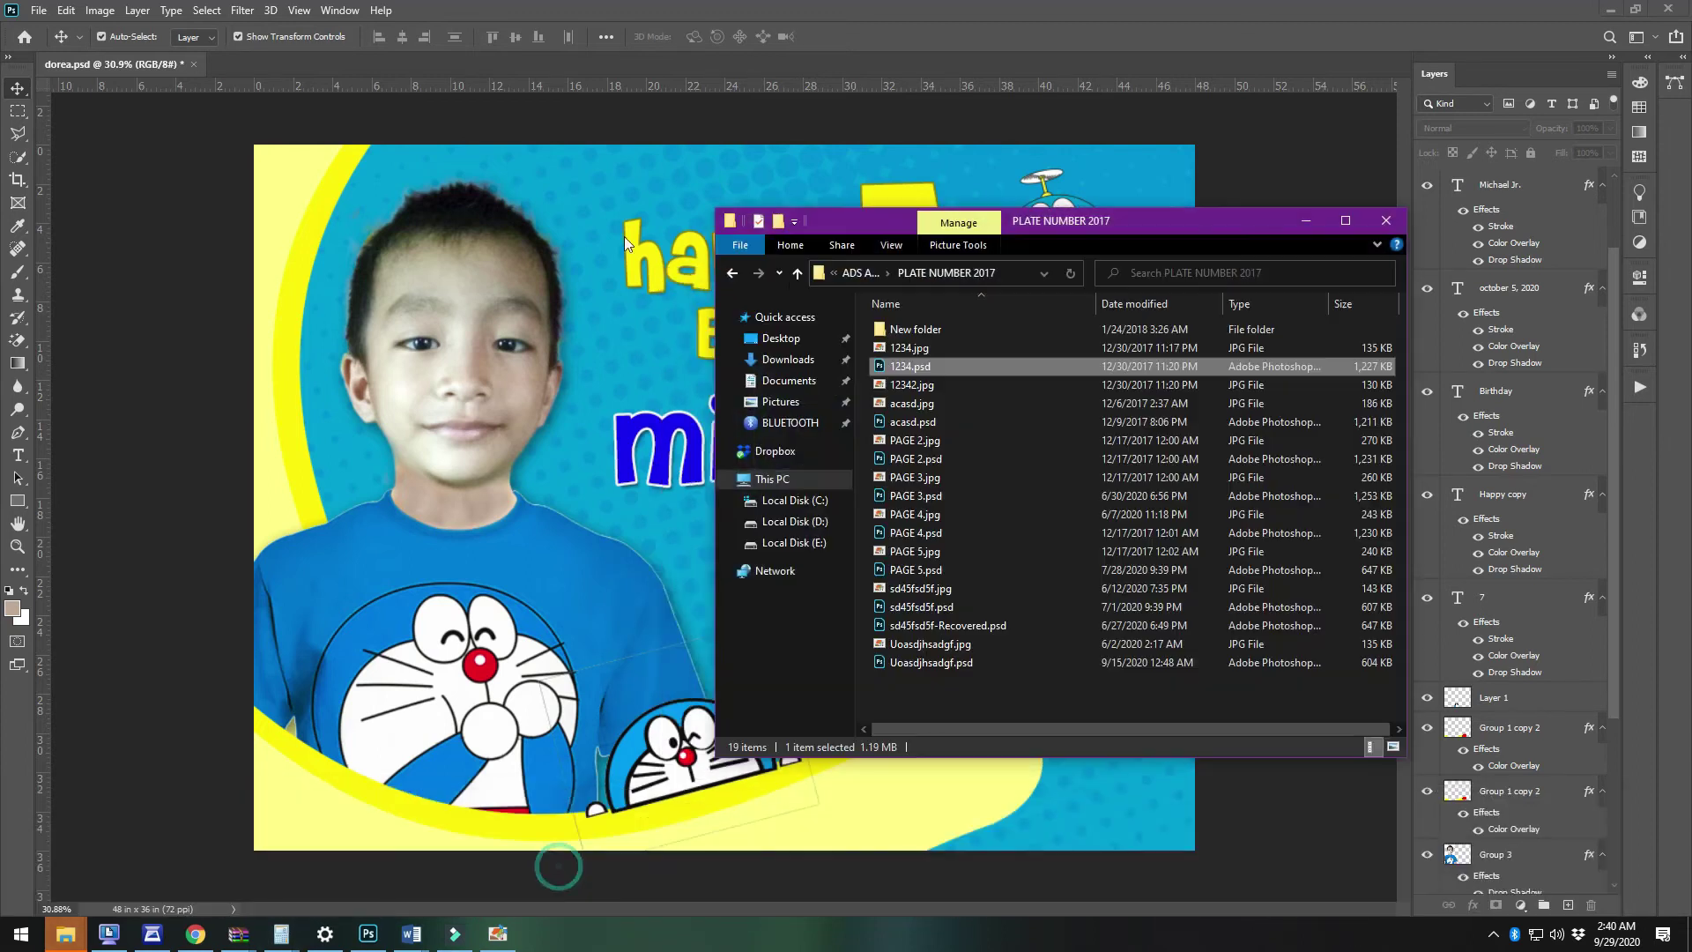
pyautogui.click(781, 338)
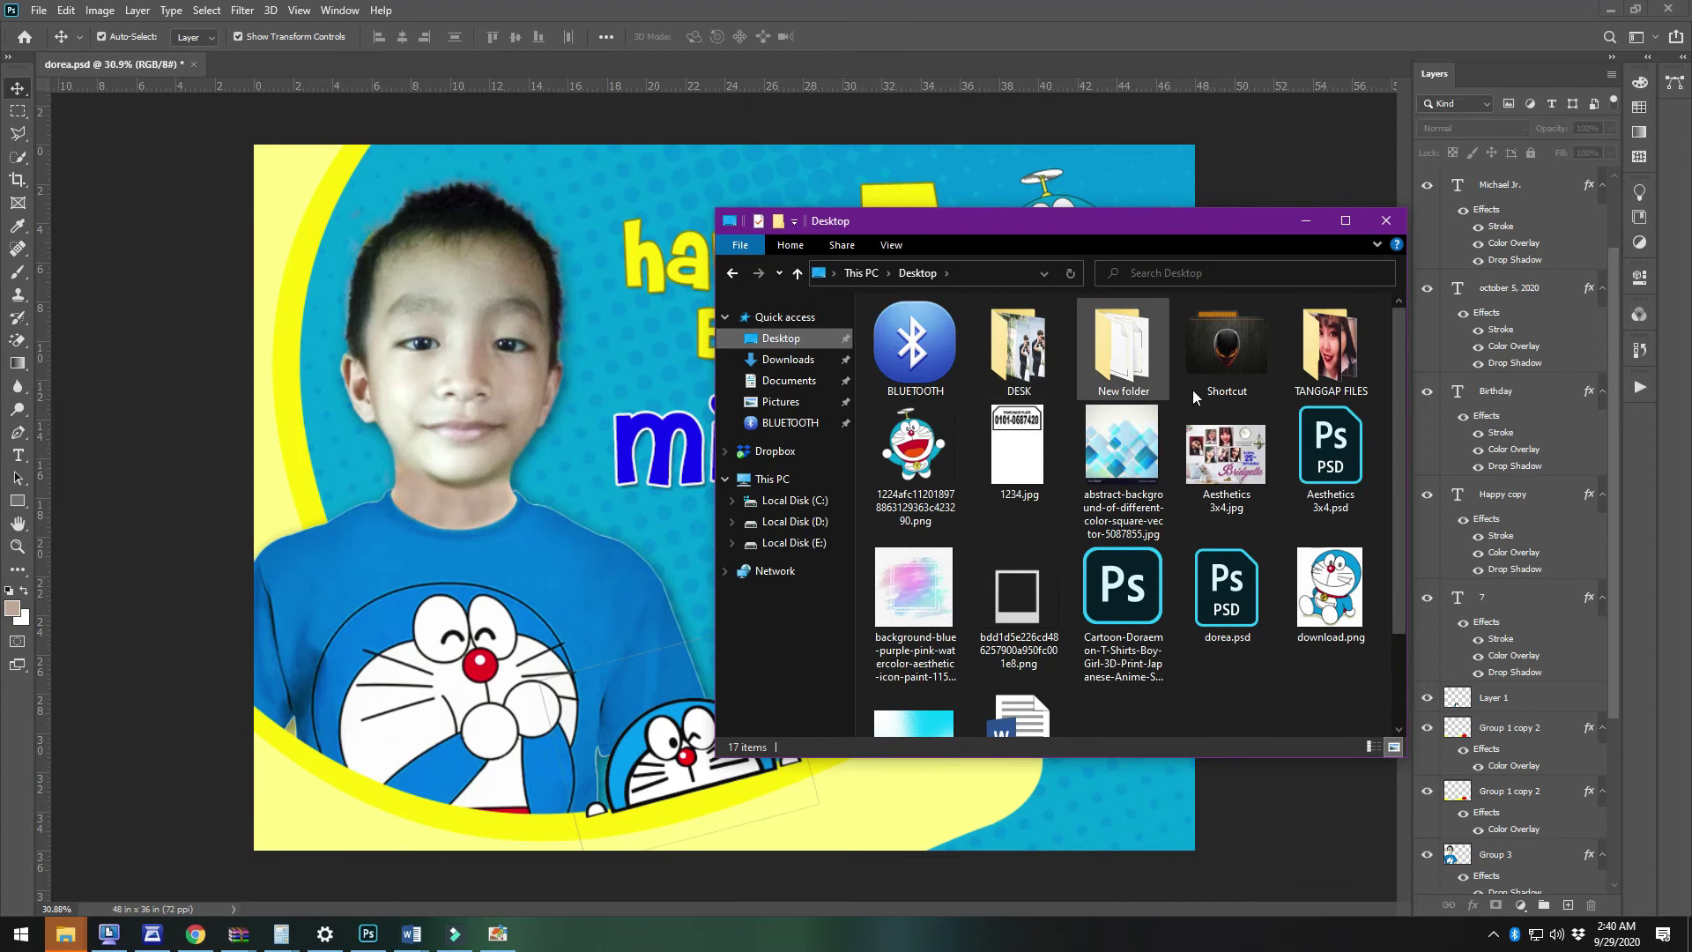
pyautogui.doubleClick(1331, 345)
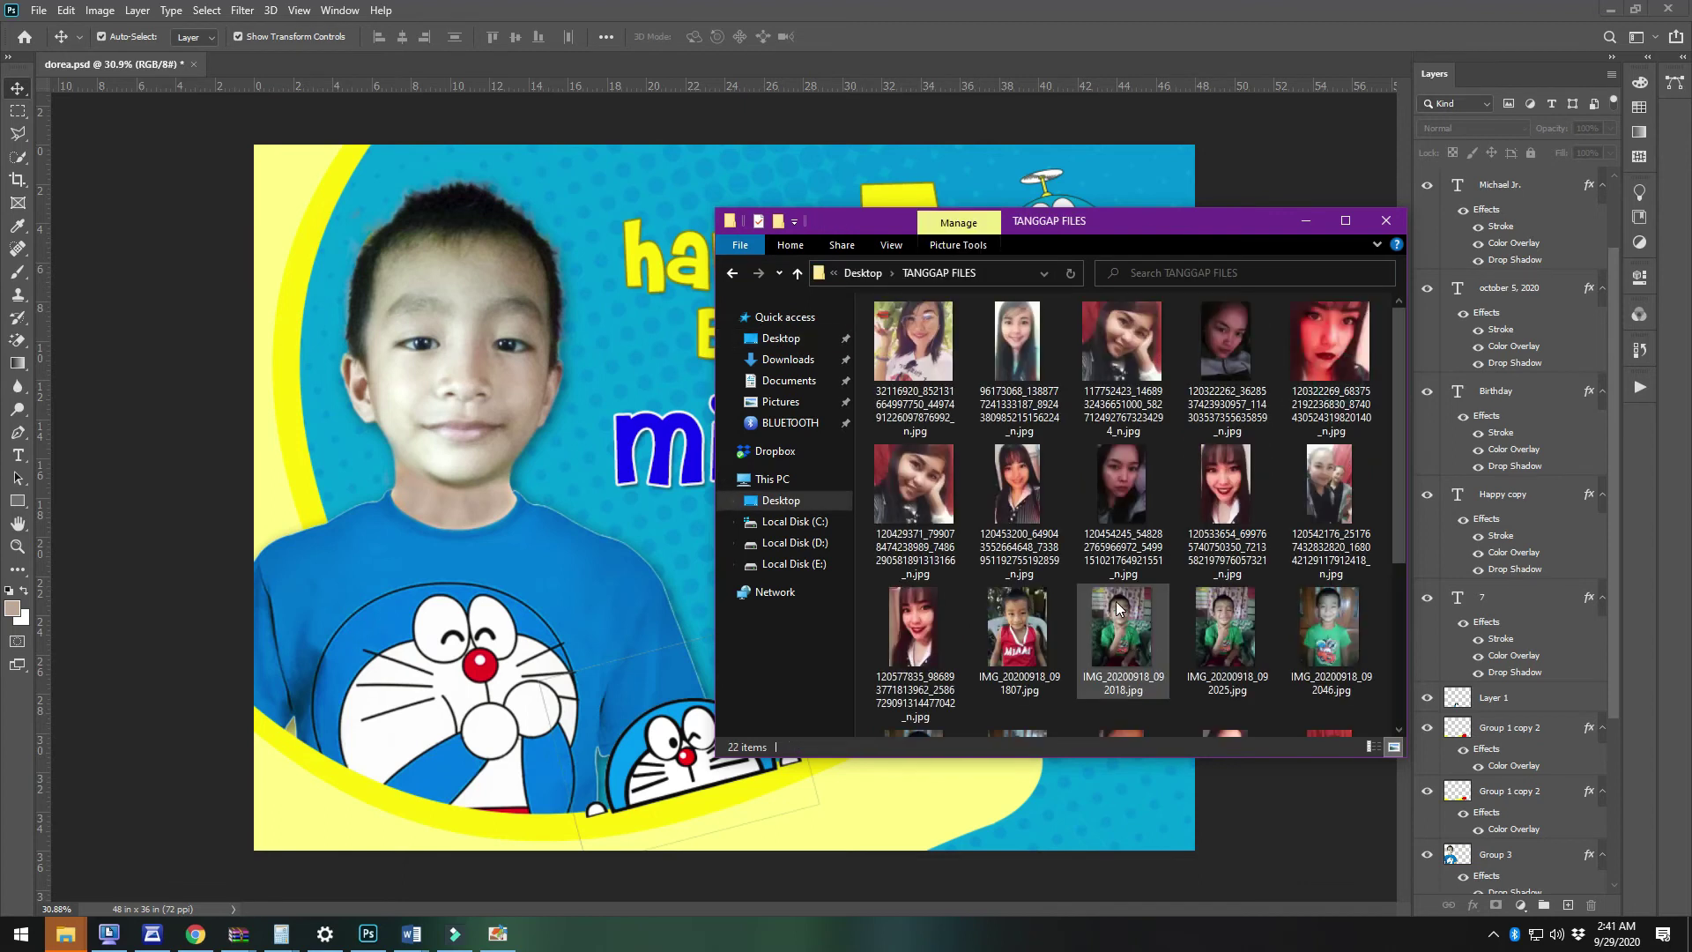
# Place photos IMG_20200918_091807, 092018, 092046 and 092058 into the Photoshop banner at their default size
pyautogui.click(1117, 608)
pyautogui.scroll(-3, 1117, 608)
pyautogui.keyDown('ctrl'); pyautogui.click(1326, 432); pyautogui.keyUp('ctrl')
pyautogui.keyDown('ctrl'); pyautogui.click(934, 581); pyautogui.keyUp('ctrl')
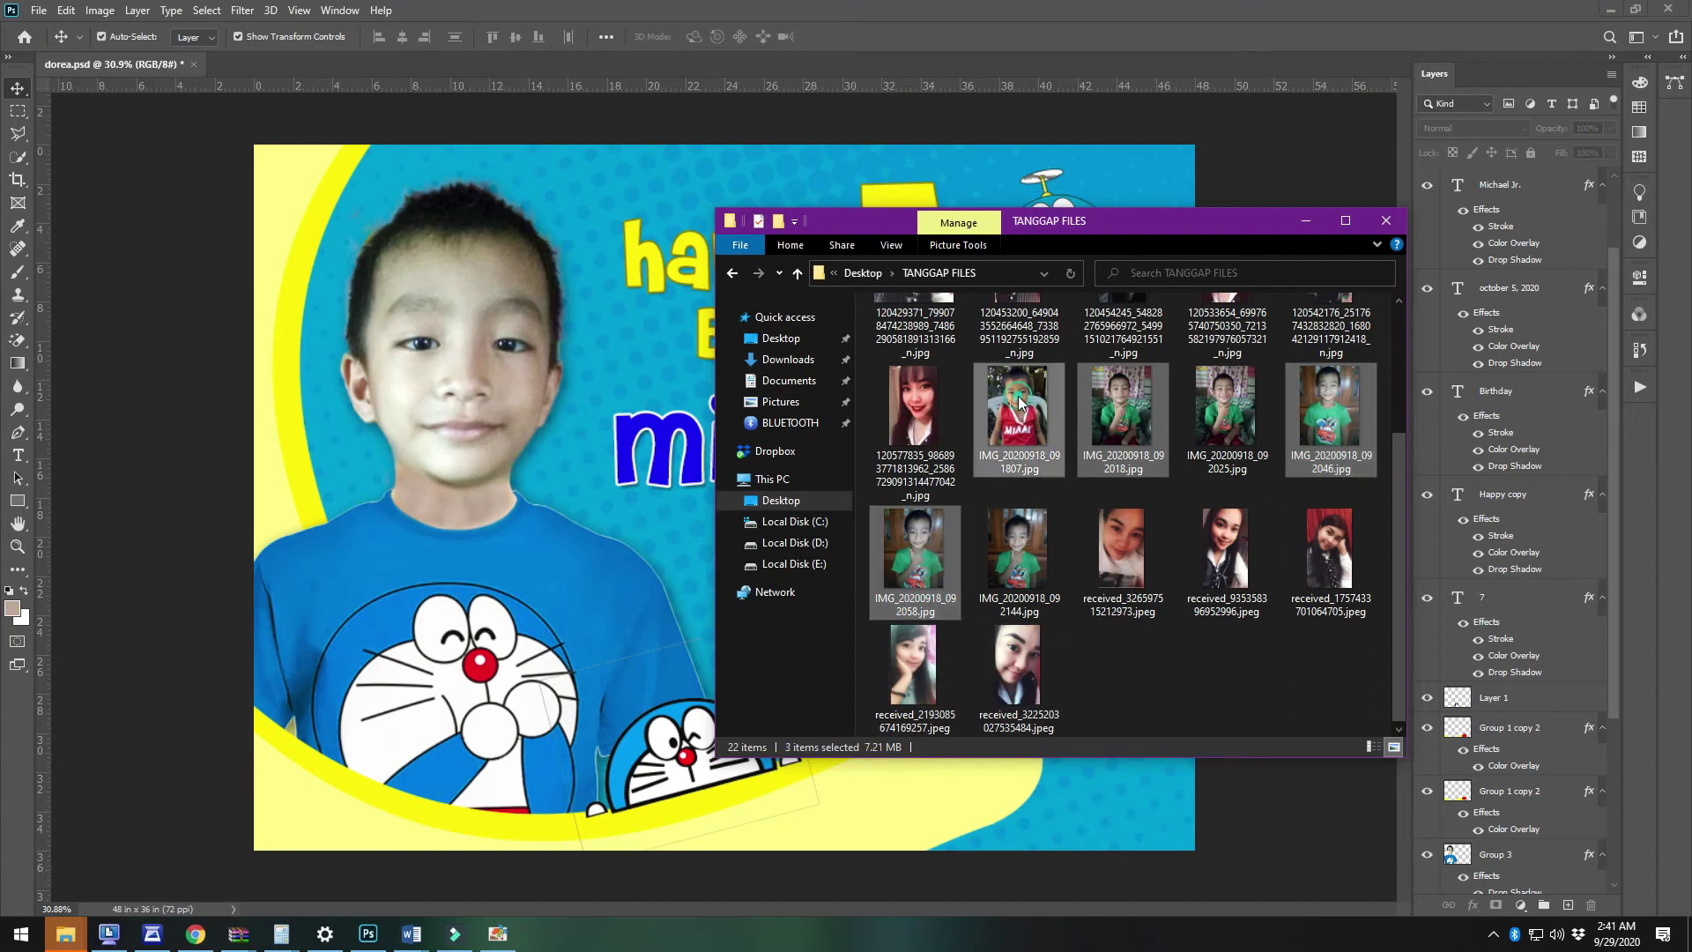
pyautogui.moveTo(1018, 430); pyautogui.dragTo(582, 507)
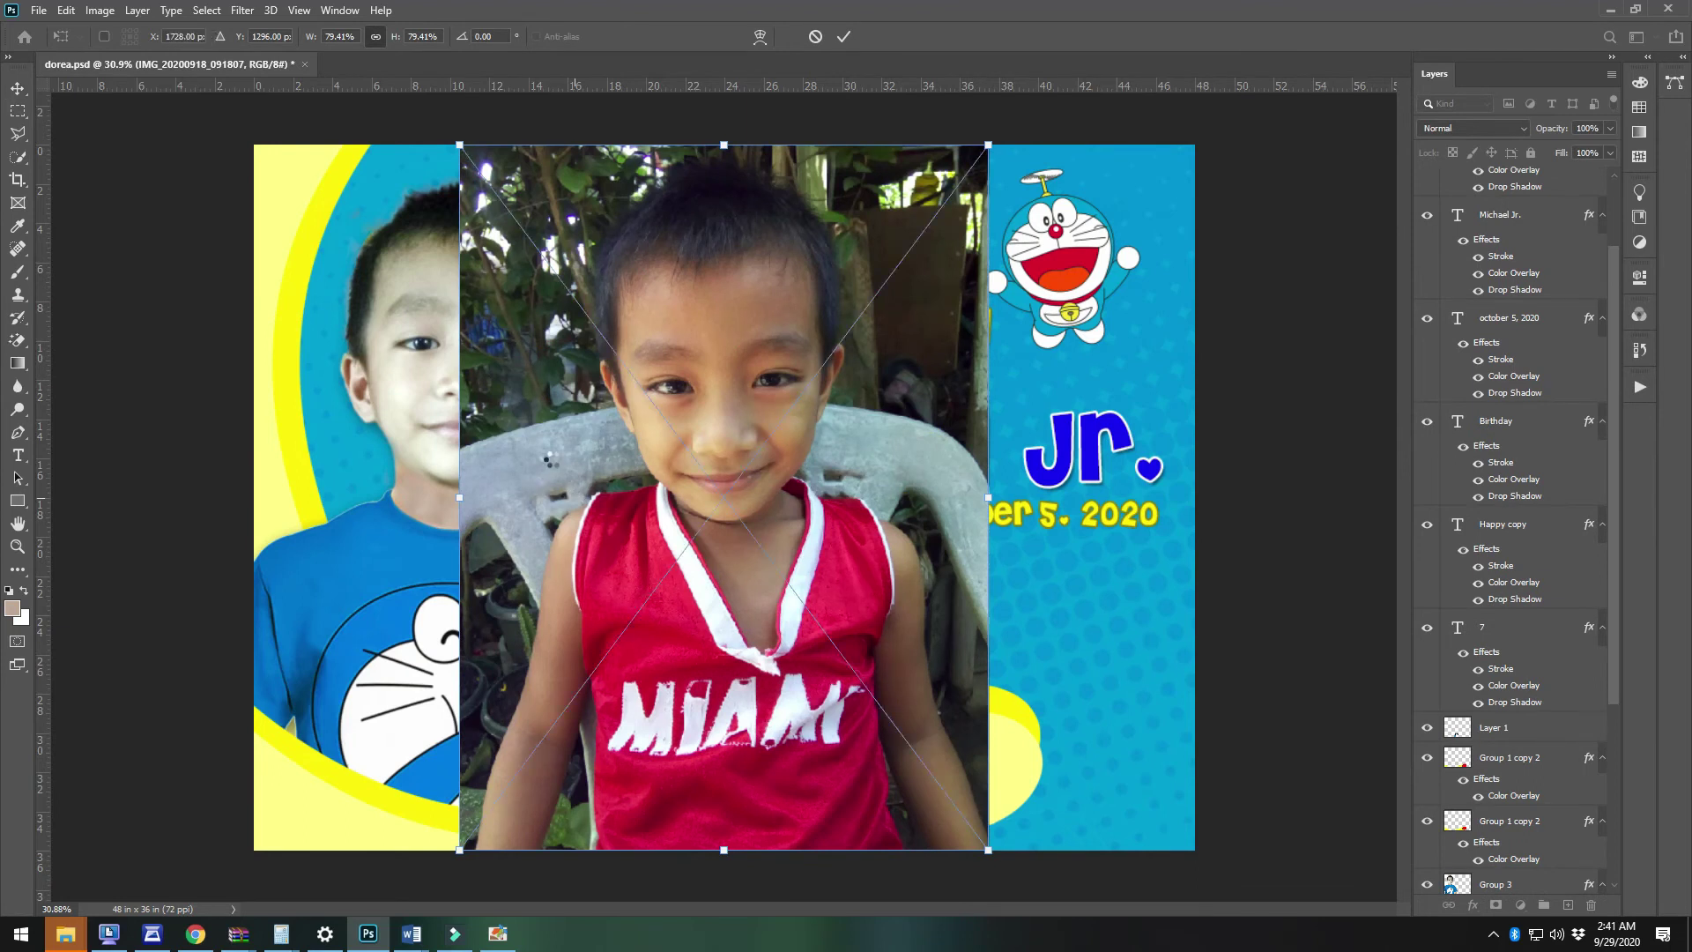
pyautogui.press('Return')
pyautogui.press('Return')
pyautogui.press('Return')
# Copy a circular area around the boy's face in IMG_20200918_092058 to its own layer, delete the source photo and move the cutout to the lower right
pyautogui.moveTo(23, 123); pyautogui.dragTo(97, 129)
pyautogui.moveTo(570, 184); pyautogui.dragTo(977, 665)
pyautogui.moveTo(854, 520); pyautogui.dragTo(860, 518)
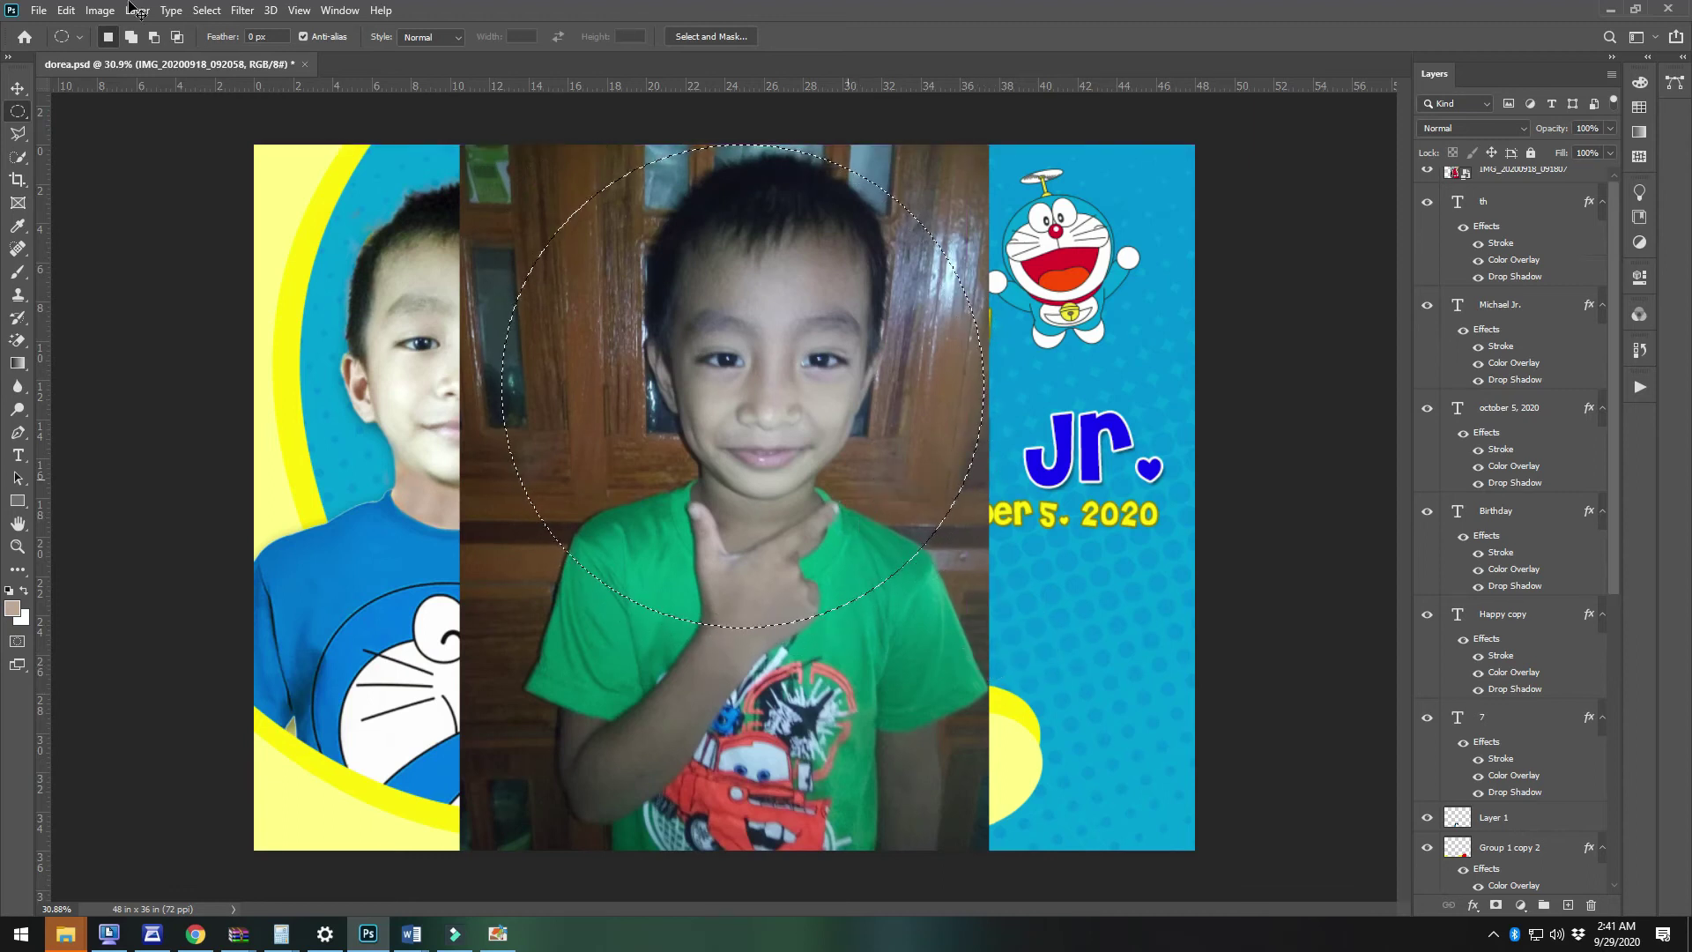
pyautogui.hotkey('ctrl', 'j')
pyautogui.press('v')
pyautogui.click(758, 720)
pyautogui.press('Delete')
pyautogui.moveTo(785, 378); pyautogui.dragTo(1161, 656)
# Copy a circular area around the face in IMG_20200918_092046 to its own layer, delete the source photo and move the cutout beside the first
pyautogui.click(756, 443)
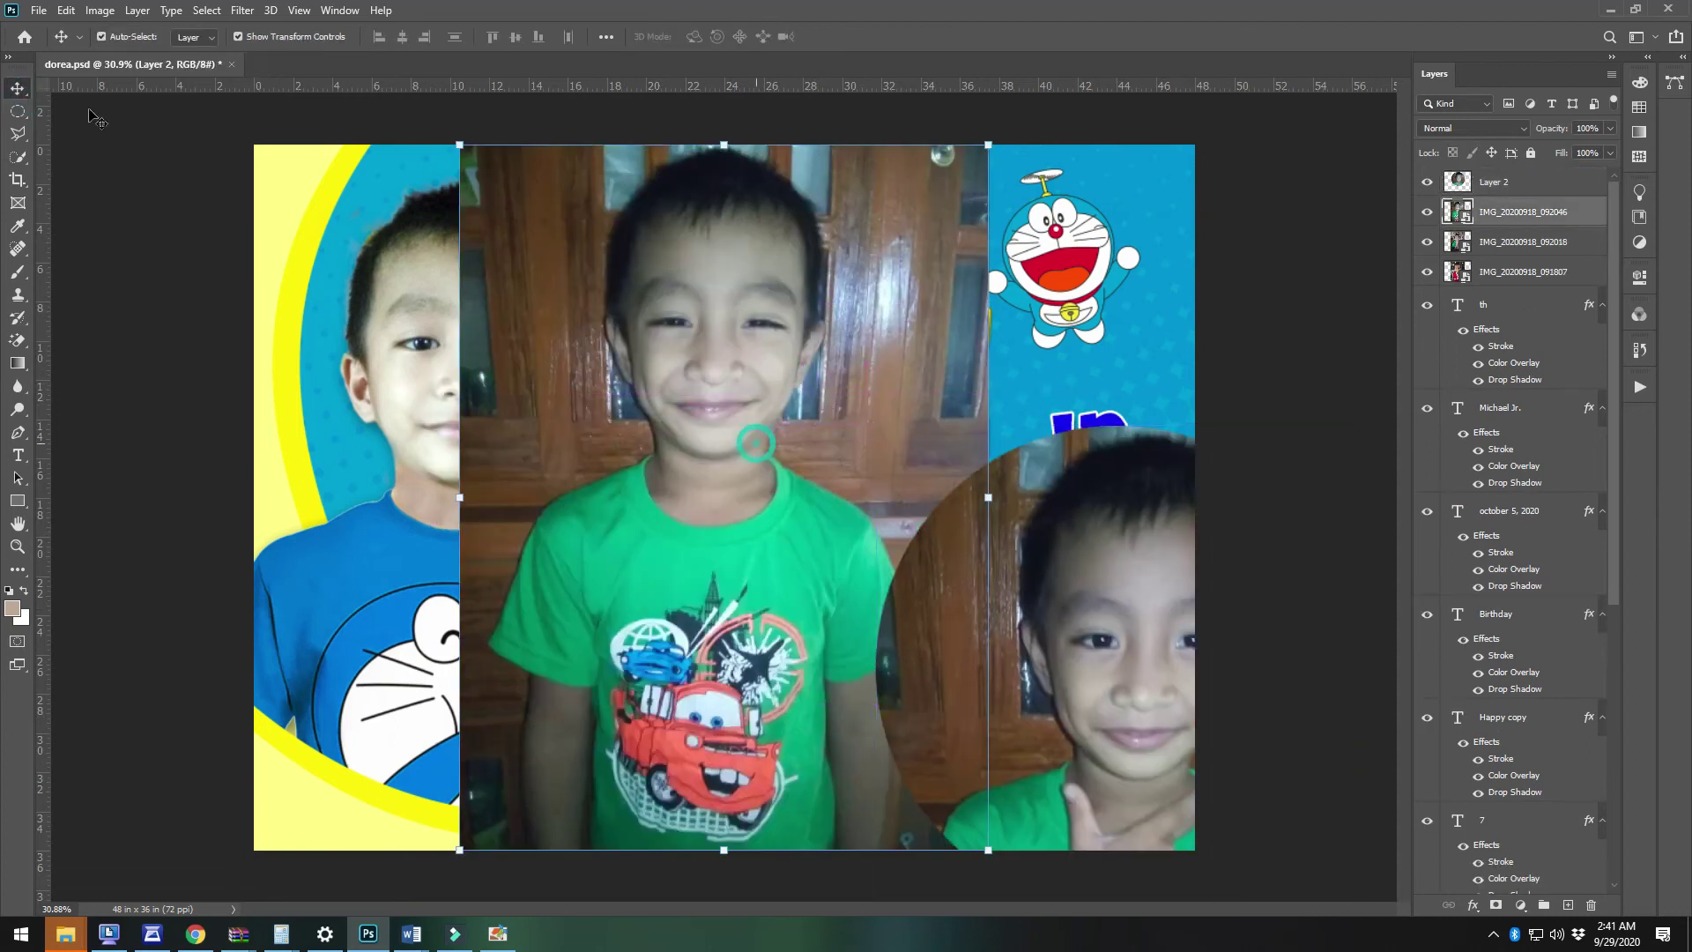
pyautogui.click(18, 110)
pyautogui.moveTo(507, 143); pyautogui.dragTo(949, 618)
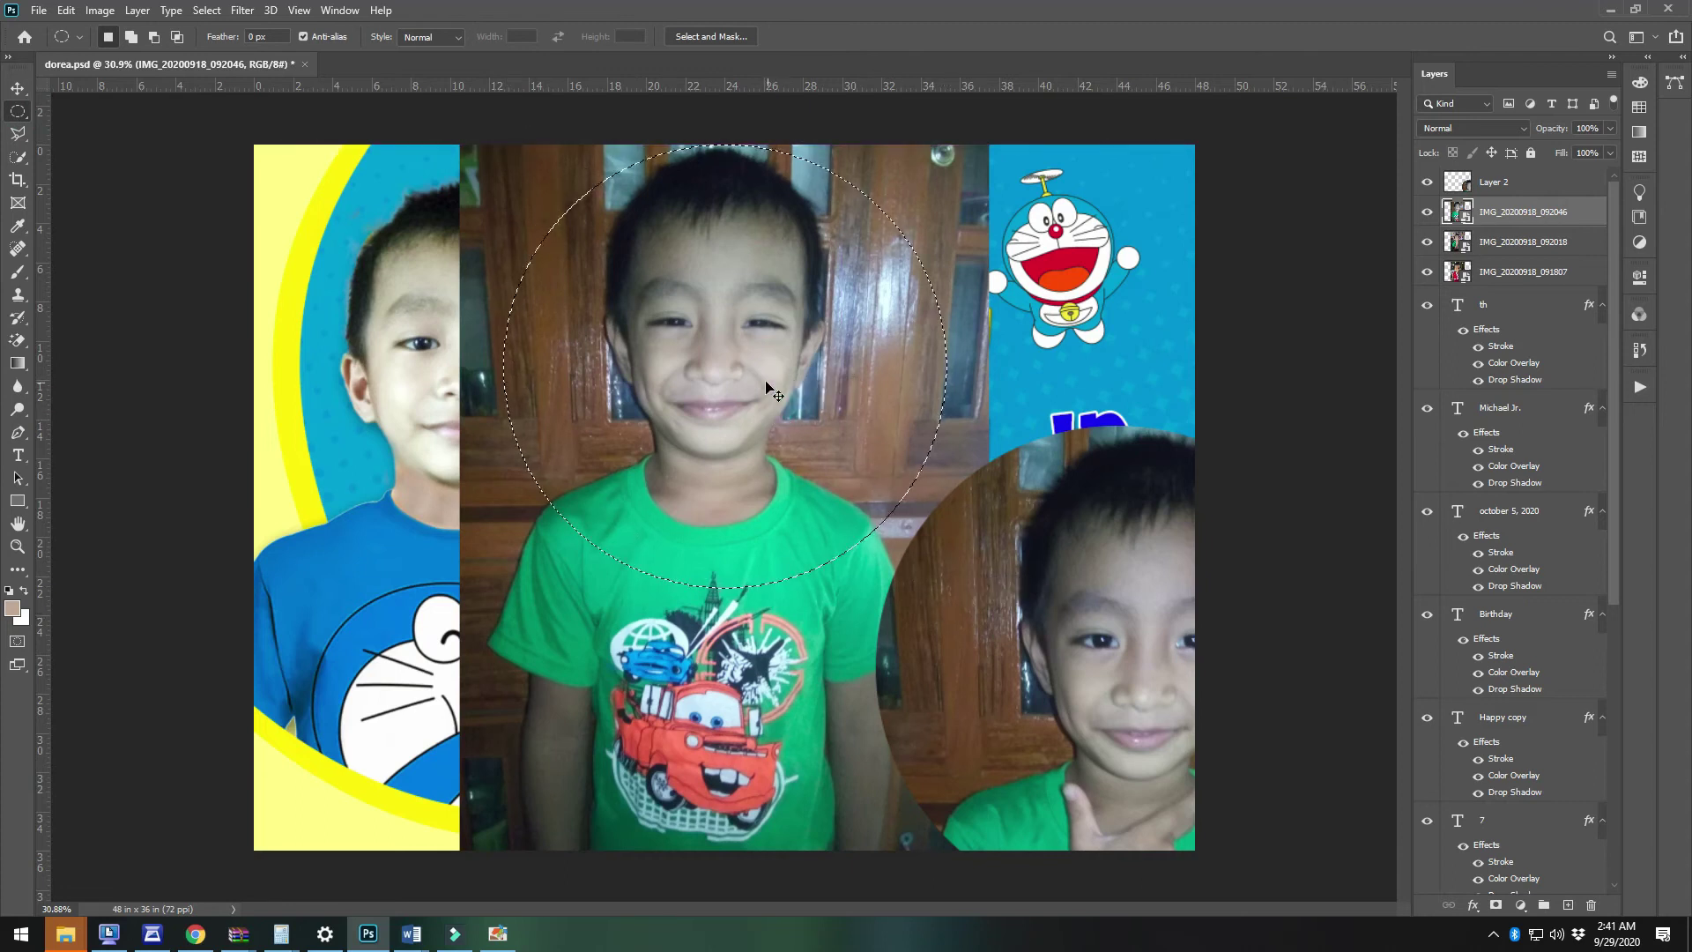
pyautogui.hotkey('ctrl', 'j')
pyautogui.click(18, 87)
pyautogui.click(803, 791)
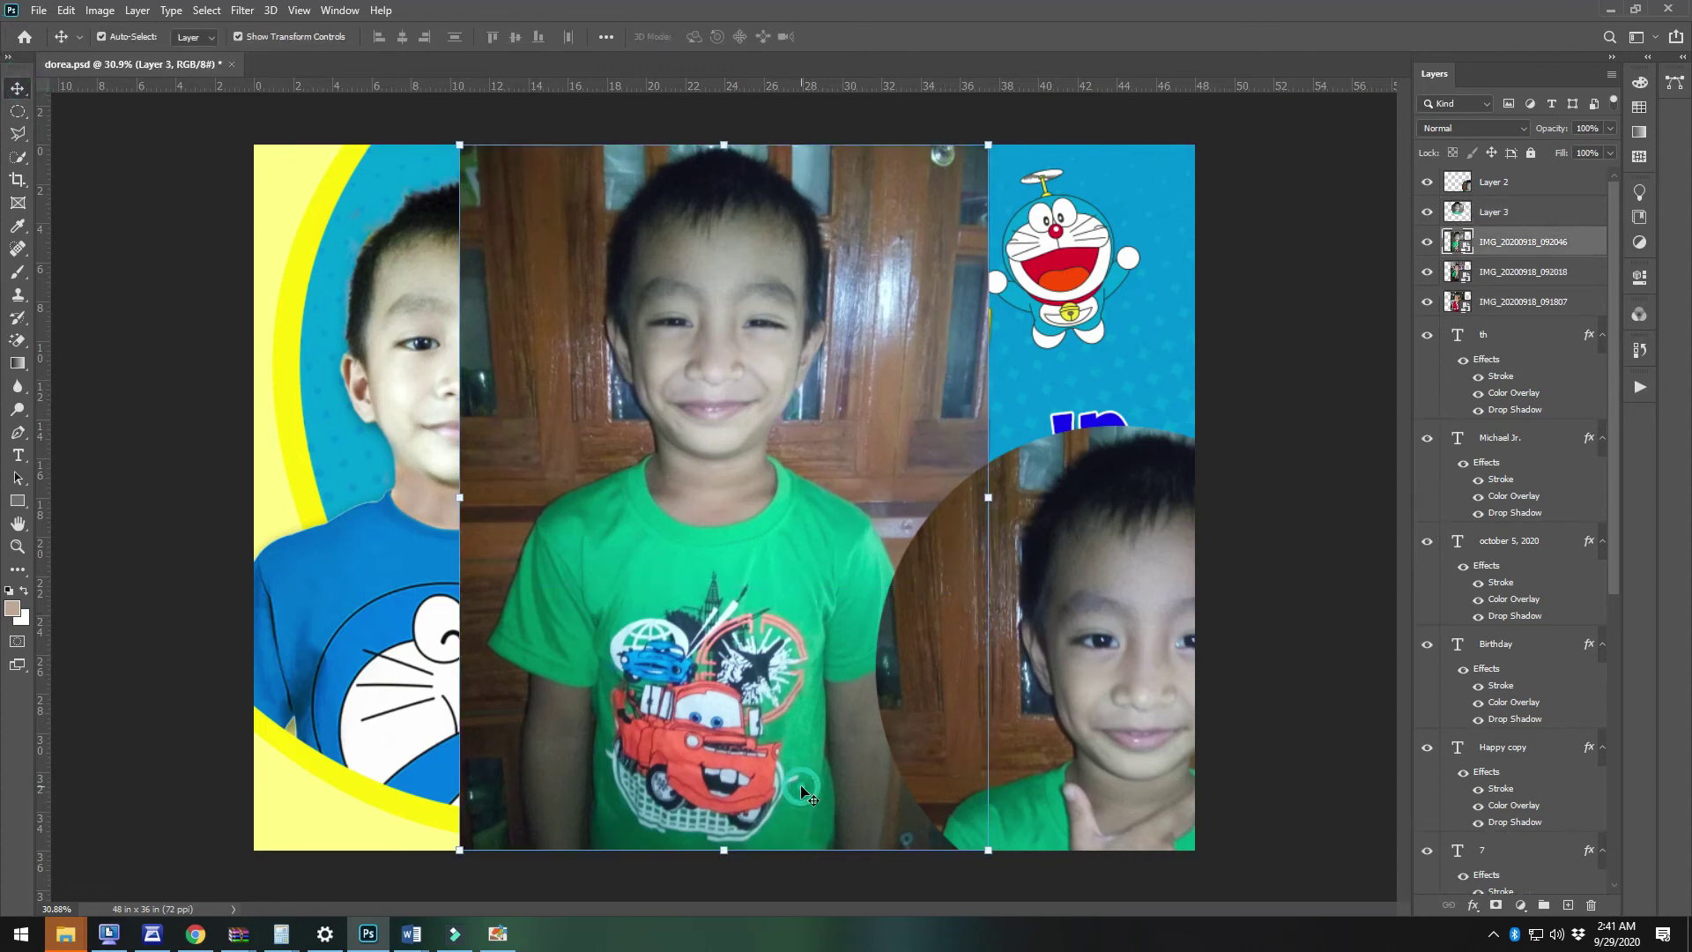
pyautogui.press('Delete')
pyautogui.moveTo(990, 563); pyautogui.dragTo(1049, 594)
# Copy a circular area around the face in IMG_20200918_092018 to its own layer, move the cutout to the lower right and delete the source photo
pyautogui.click(631, 428)
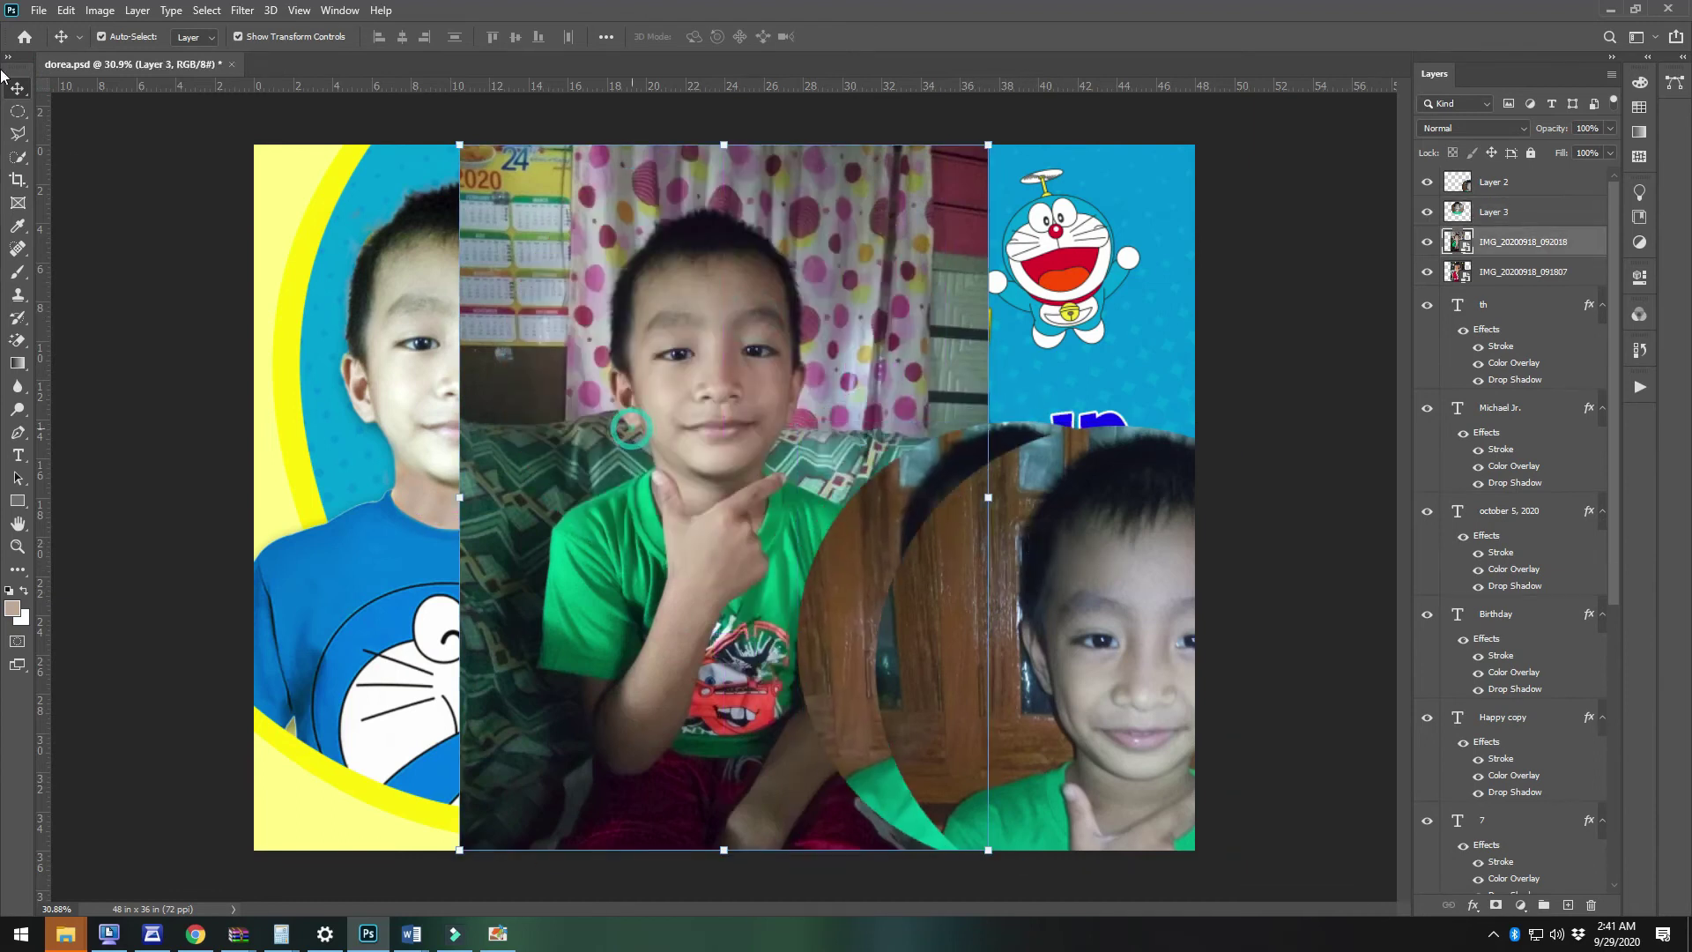
pyautogui.click(16, 112)
pyautogui.moveTo(874, 576); pyautogui.dragTo(992, 713)
pyautogui.moveTo(813, 438); pyautogui.dragTo(761, 438)
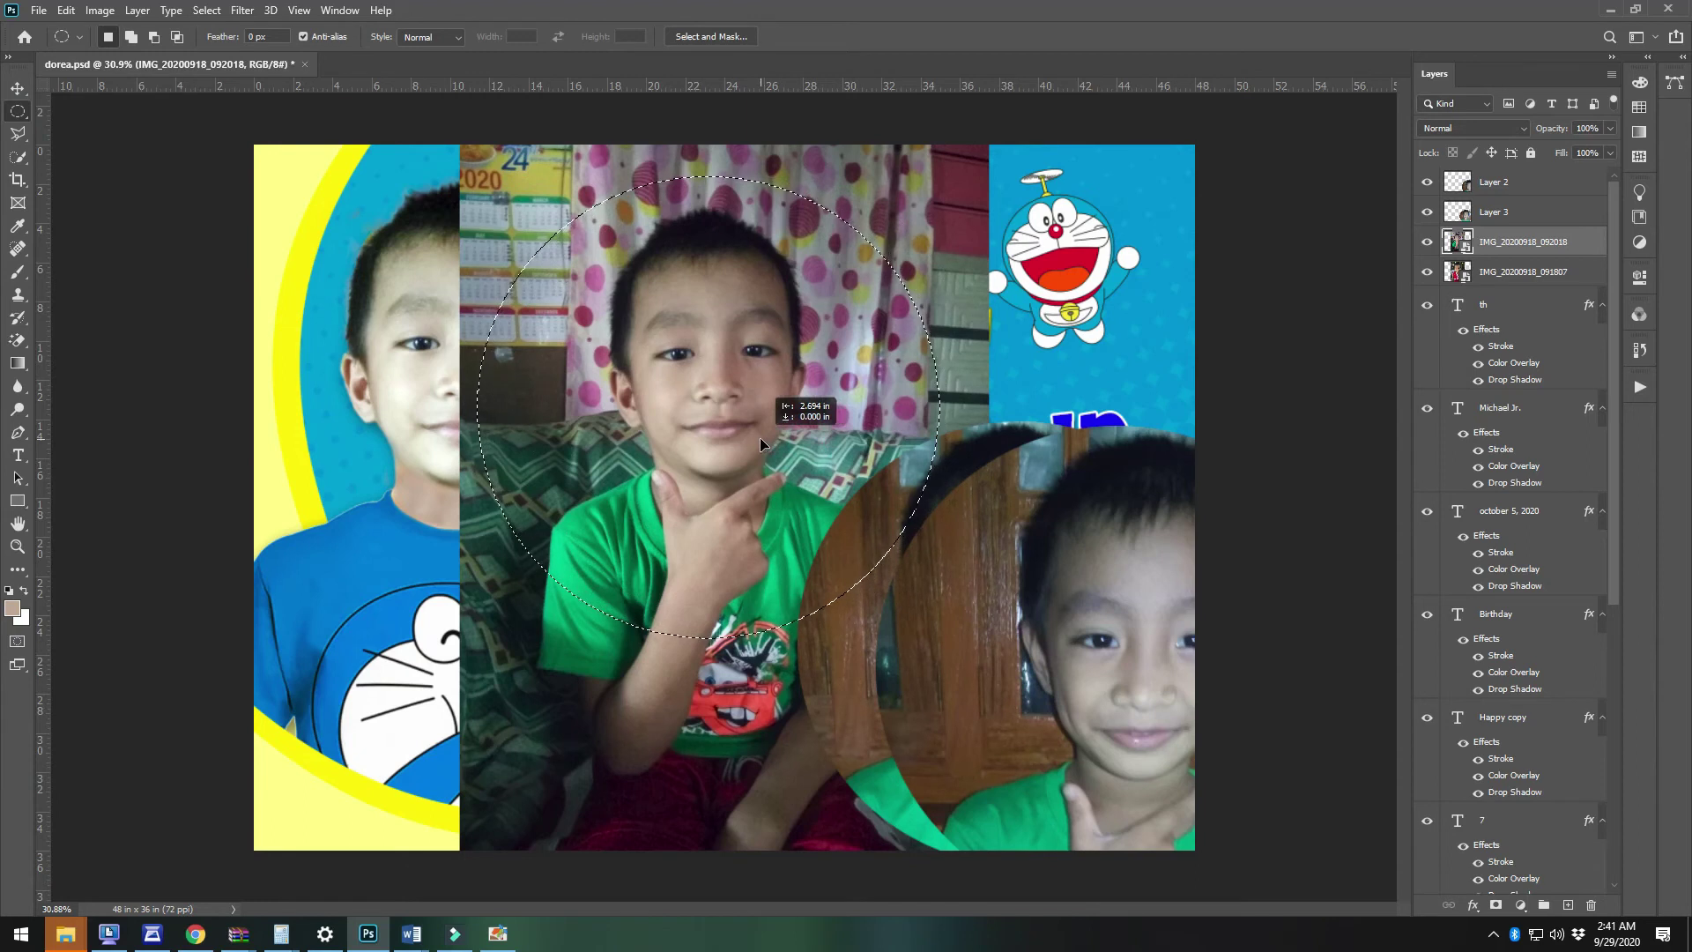
pyautogui.hotkey('ctrl', 'j')
pyautogui.click(16, 88)
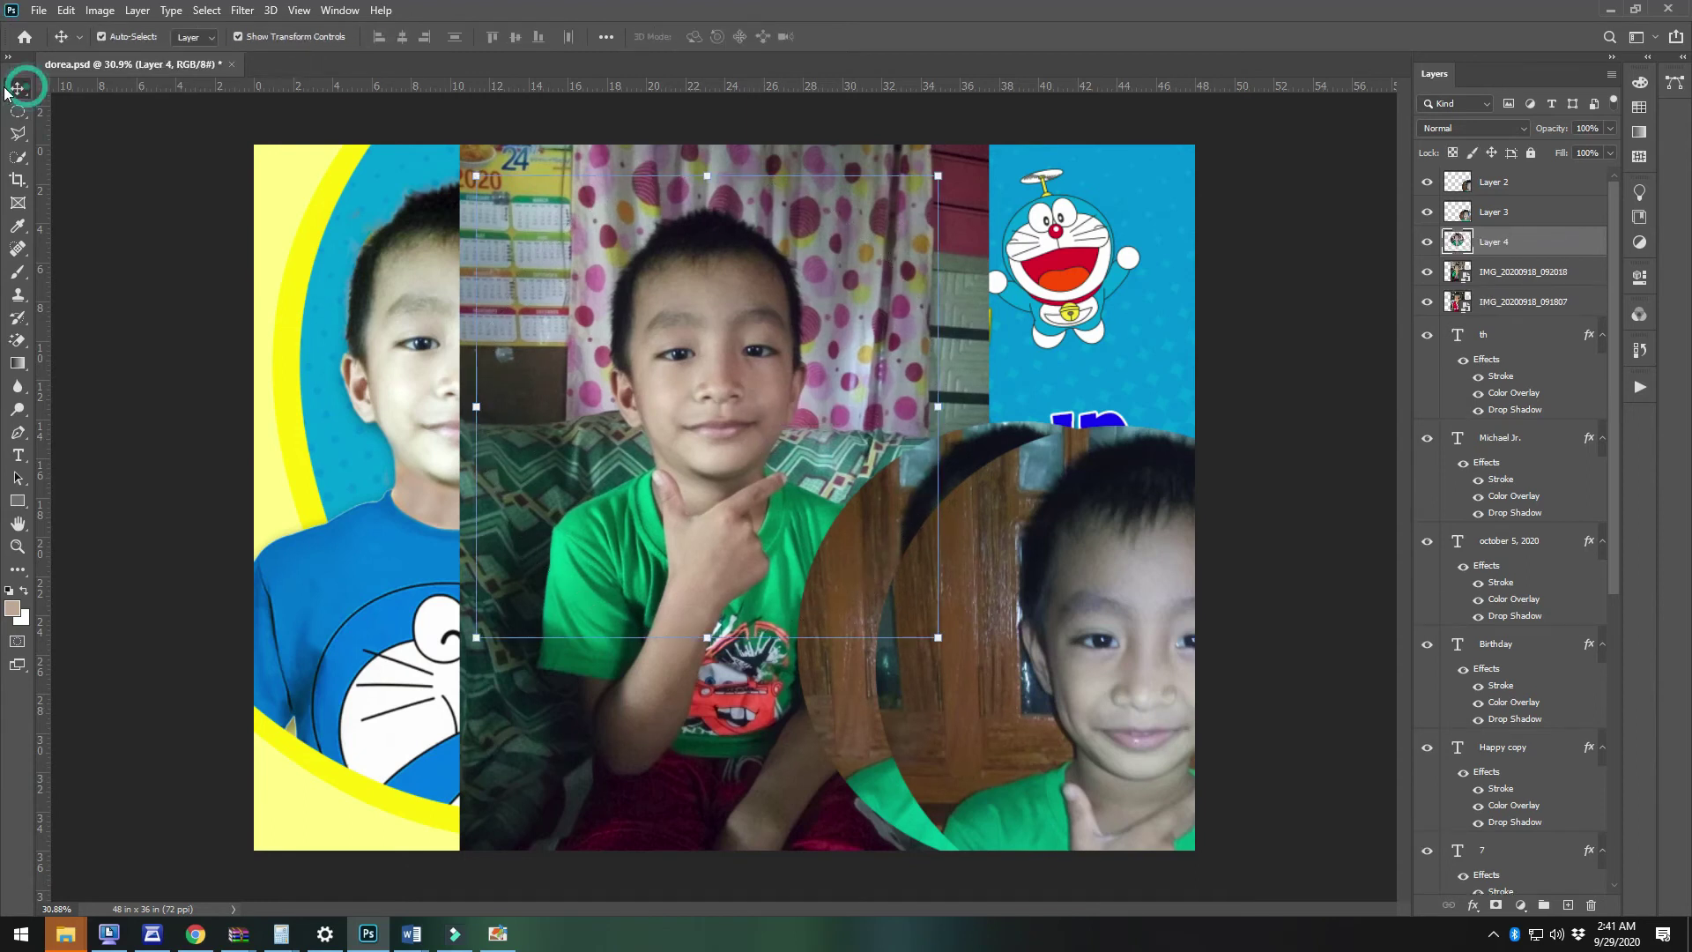
pyautogui.moveTo(636, 775); pyautogui.dragTo(631, 765)
pyautogui.moveTo(758, 374); pyautogui.dragTo(1025, 675)
pyautogui.click(670, 346)
pyautogui.press('Delete')
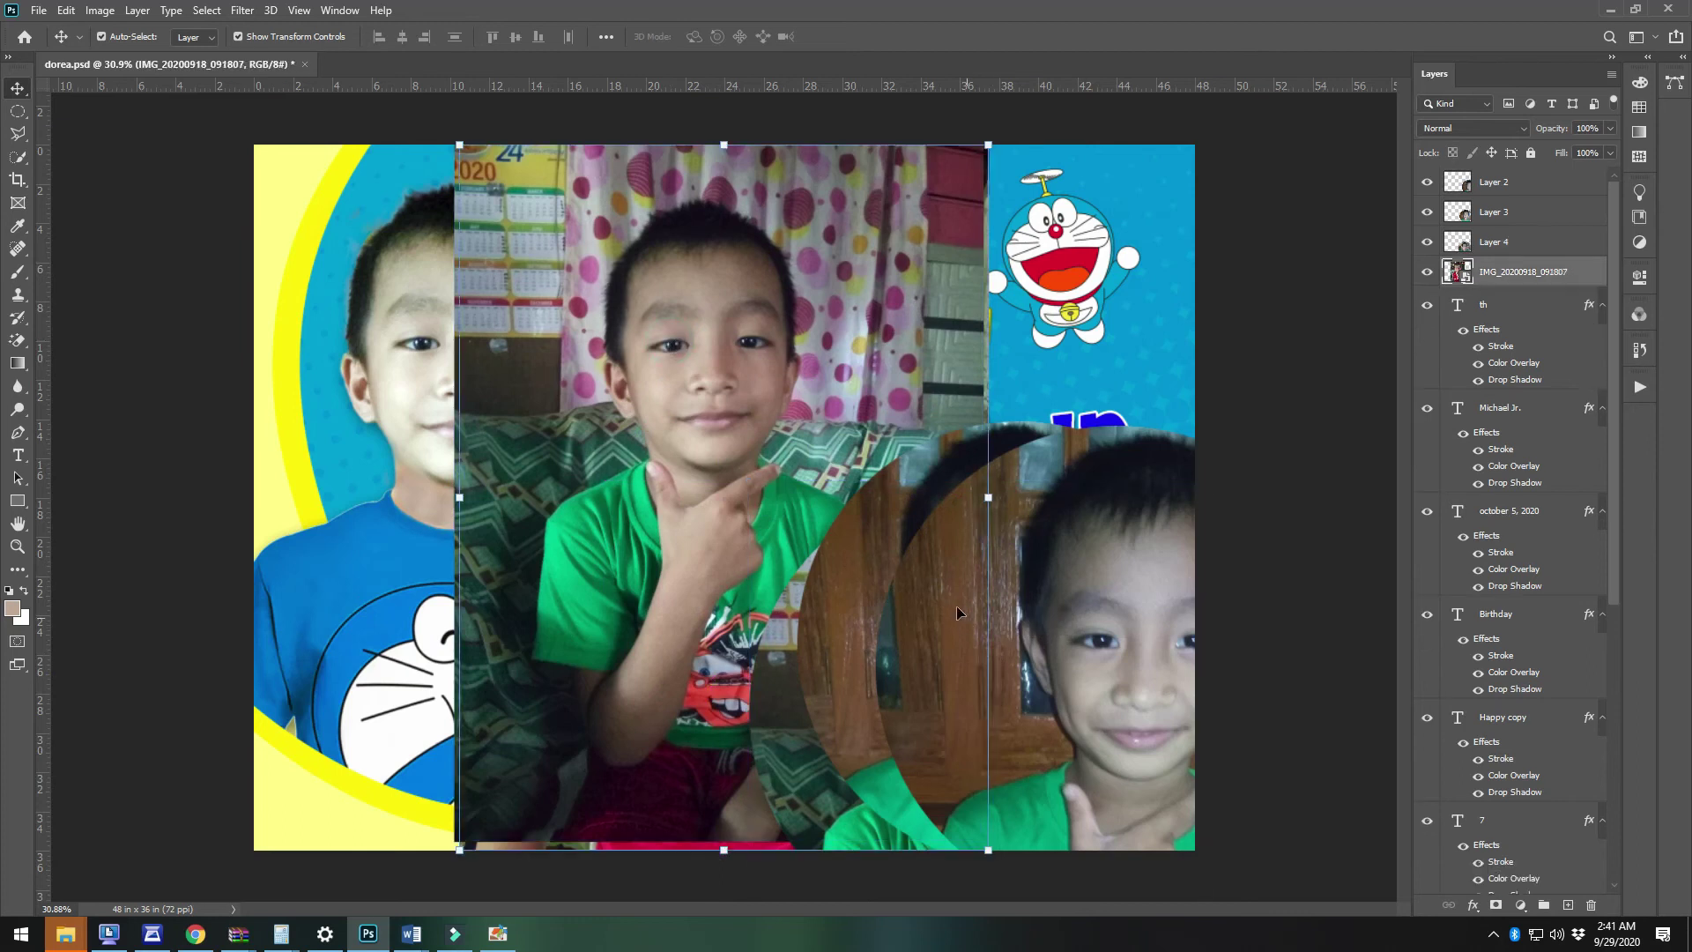
# Copy a circular area around the red-shirt boy's face in IMG_20200918_091807 to its own layer and delete the source photo
pyautogui.click(826, 629)
pyautogui.click(640, 480)
pyautogui.click(17, 110)
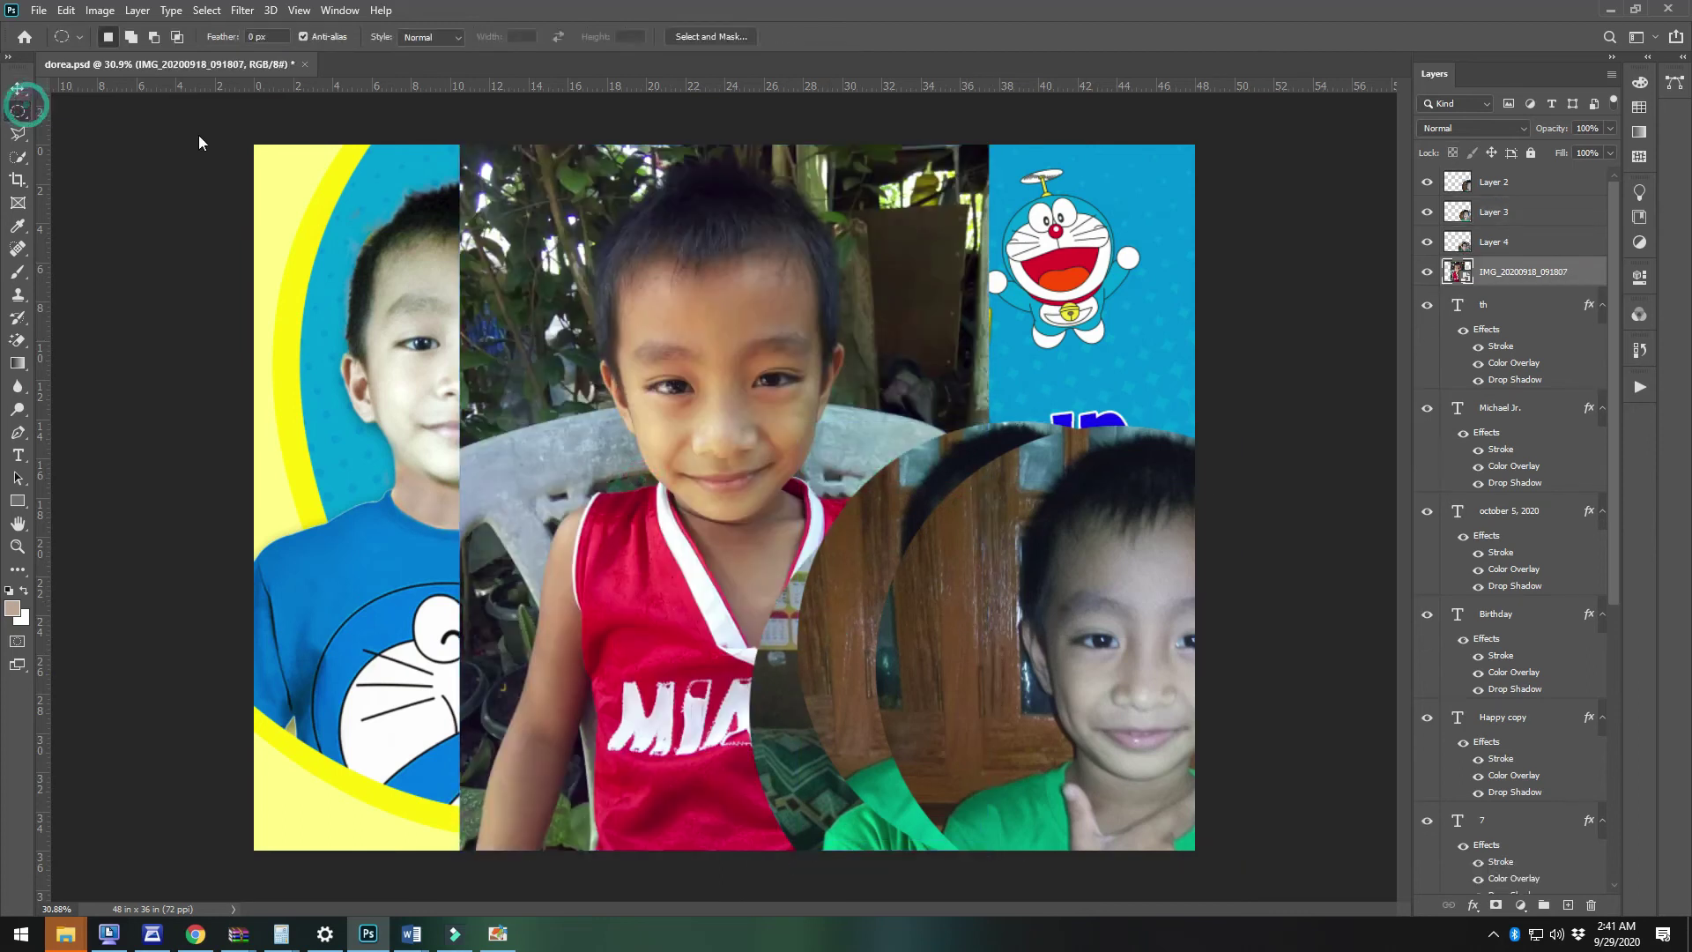
pyautogui.moveTo(519, 144); pyautogui.dragTo(1021, 712)
pyautogui.moveTo(803, 409); pyautogui.dragTo(757, 420)
pyautogui.hotkey('ctrl', 'j')
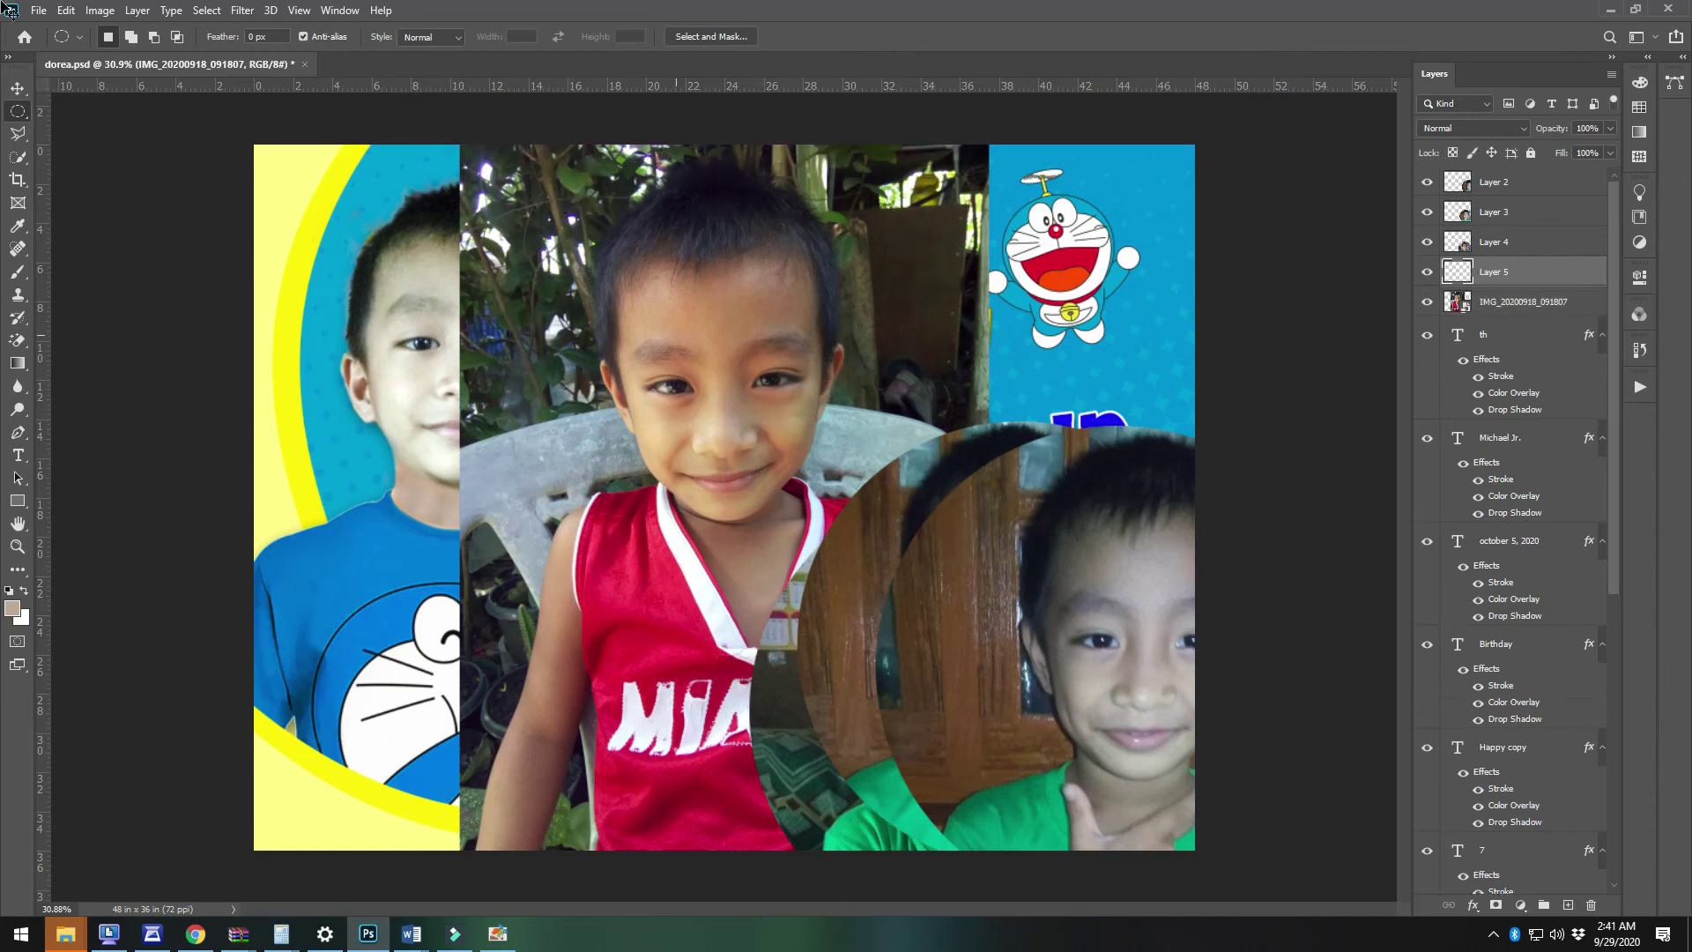
pyautogui.click(16, 87)
pyautogui.click(565, 724)
pyautogui.press('Delete')
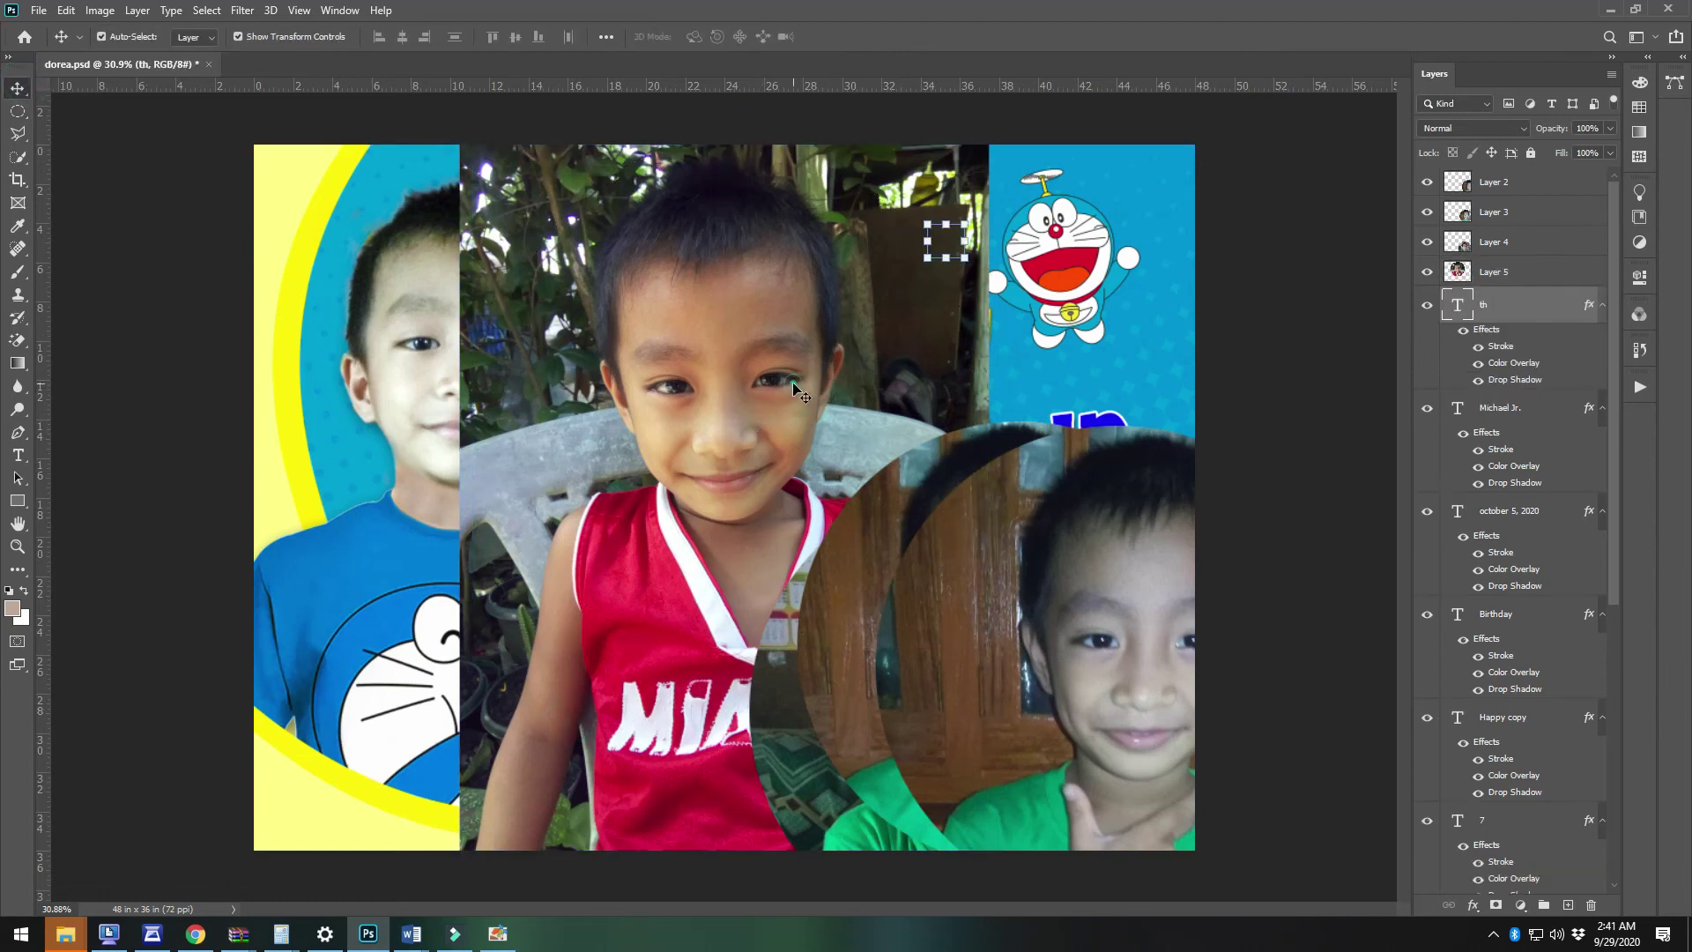
# Scale down the circular red-shirt cutout and the hand-on-chin cutout with the wooden door, placing them near the main portrait
pyautogui.click(792, 385)
pyautogui.moveTo(975, 144); pyautogui.dragTo(648, 472)
pyautogui.moveTo(1038, 645); pyautogui.dragTo(645, 426)
pyautogui.moveTo(968, 212); pyautogui.dragTo(682, 494)
pyautogui.moveTo(654, 577); pyautogui.dragTo(729, 553)
pyautogui.moveTo(769, 460); pyautogui.dragTo(755, 479)
pyautogui.press('Return')
# Scale down the smiling wooden-door cutout and the polka-dot curtain cutout, placing them below the celebrant's name
pyautogui.moveTo(1025, 632); pyautogui.dragTo(820, 549)
pyautogui.moveTo(993, 339); pyautogui.dragTo(760, 659)
pyautogui.moveTo(665, 717); pyautogui.dragTo(842, 574)
pyautogui.moveTo(885, 646); pyautogui.dragTo(1150, 833)
pyautogui.press('Return')
pyautogui.moveTo(1316, 558); pyautogui.dragTo(1042, 599)
pyautogui.press('Return')
# Position the curtain cutout below the date and the smiling wooden-door cutout to its left, scaling the latter to about 79%
pyautogui.scroll(2, 1042, 804)
pyautogui.moveTo(1009, 708); pyautogui.dragTo(1179, 631)
pyautogui.keyDown('ctrl'); pyautogui.click(738, 547); pyautogui.keyUp('ctrl')
pyautogui.moveTo(738, 547); pyautogui.dragTo(892, 631)
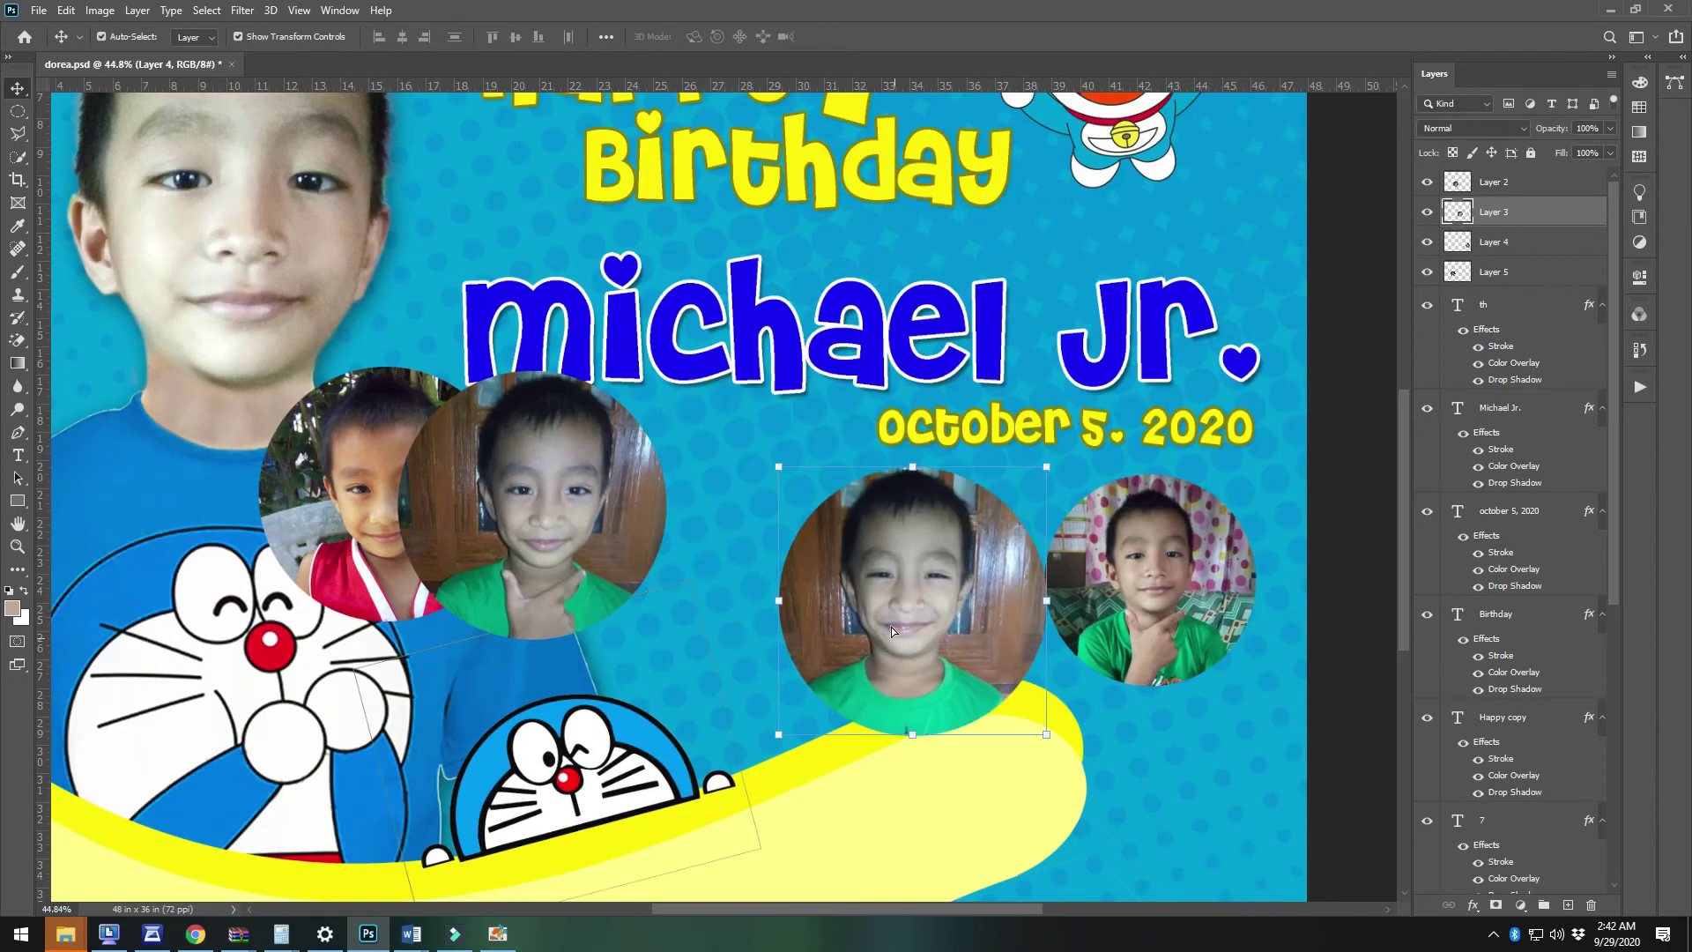
pyautogui.moveTo(779, 469); pyautogui.dragTo(834, 523)
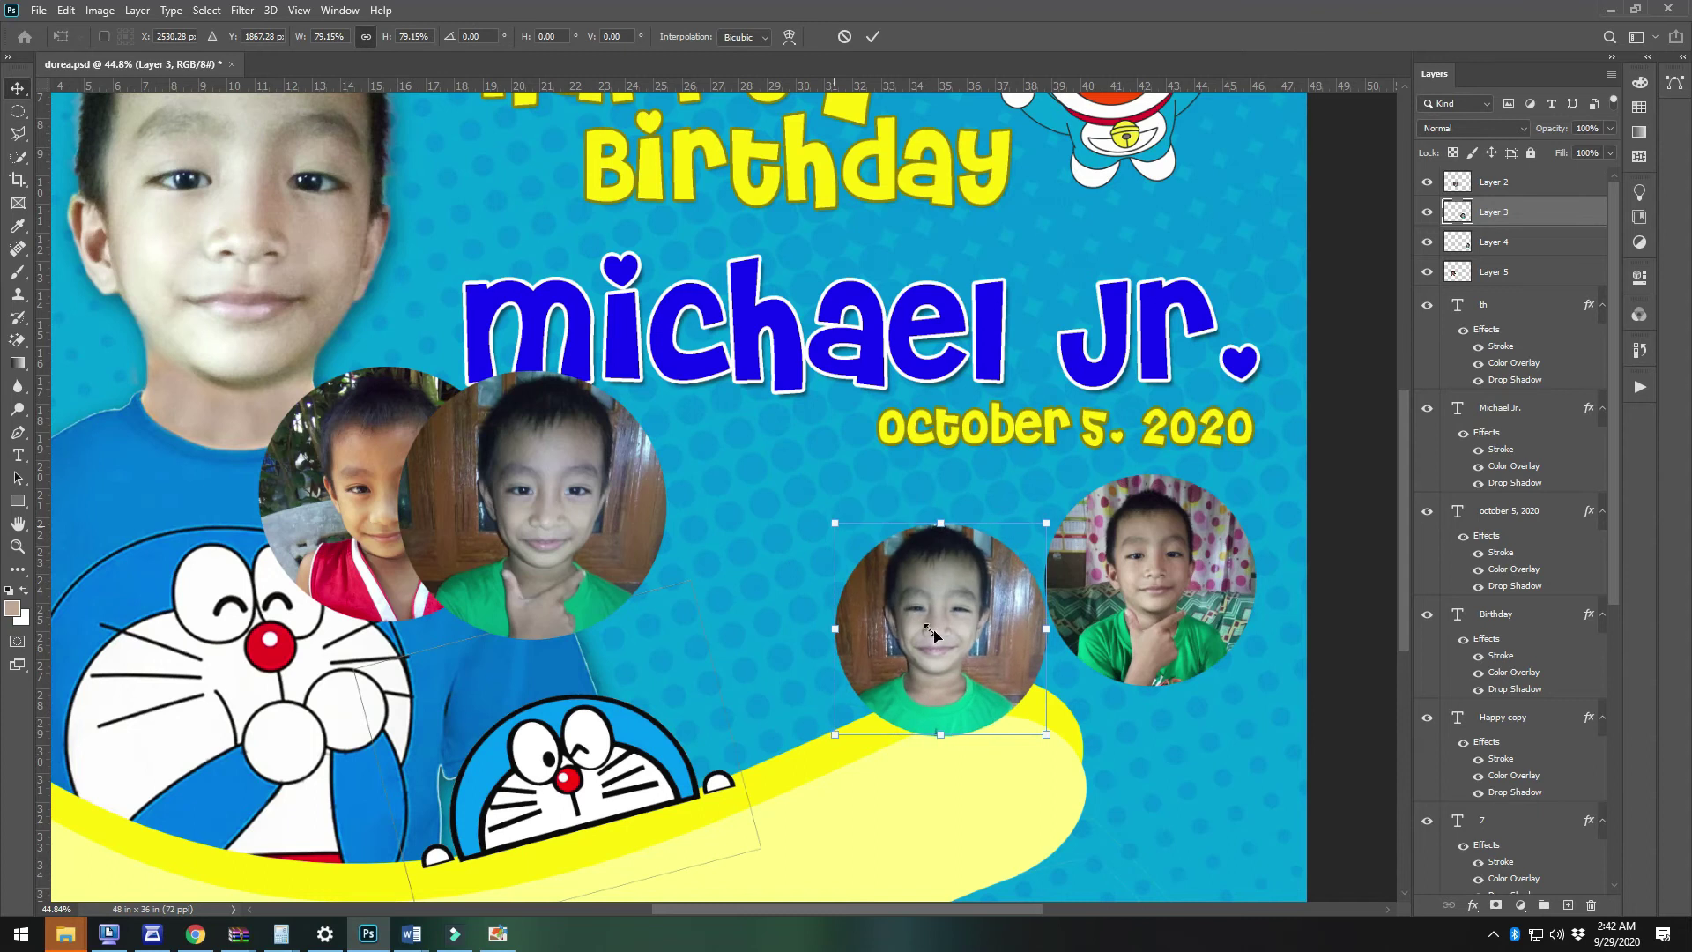
pyautogui.moveTo(963, 665); pyautogui.dragTo(921, 625)
pyautogui.press('Return')
# Move the hand-on-chin wooden-door cutout to the left of the smiling one and scale it down to match
pyautogui.keyDown('ctrl'); pyautogui.click(538, 520); pyautogui.keyUp('ctrl')
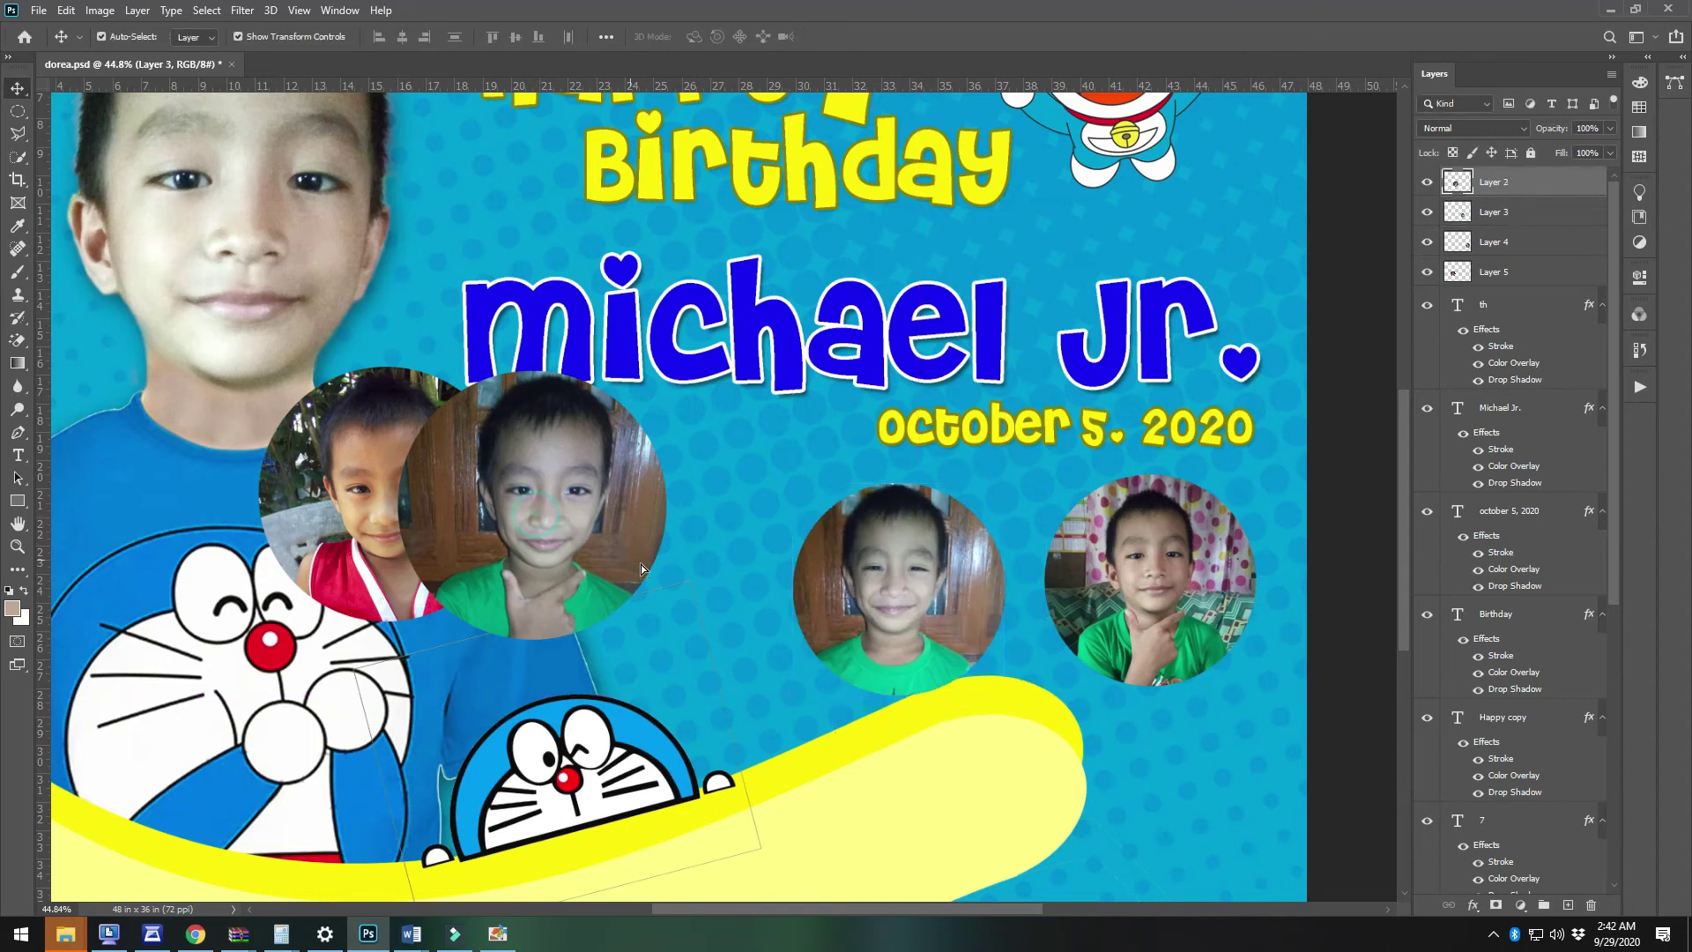
pyautogui.moveTo(537, 519); pyautogui.dragTo(645, 566)
pyautogui.click(502, 418)
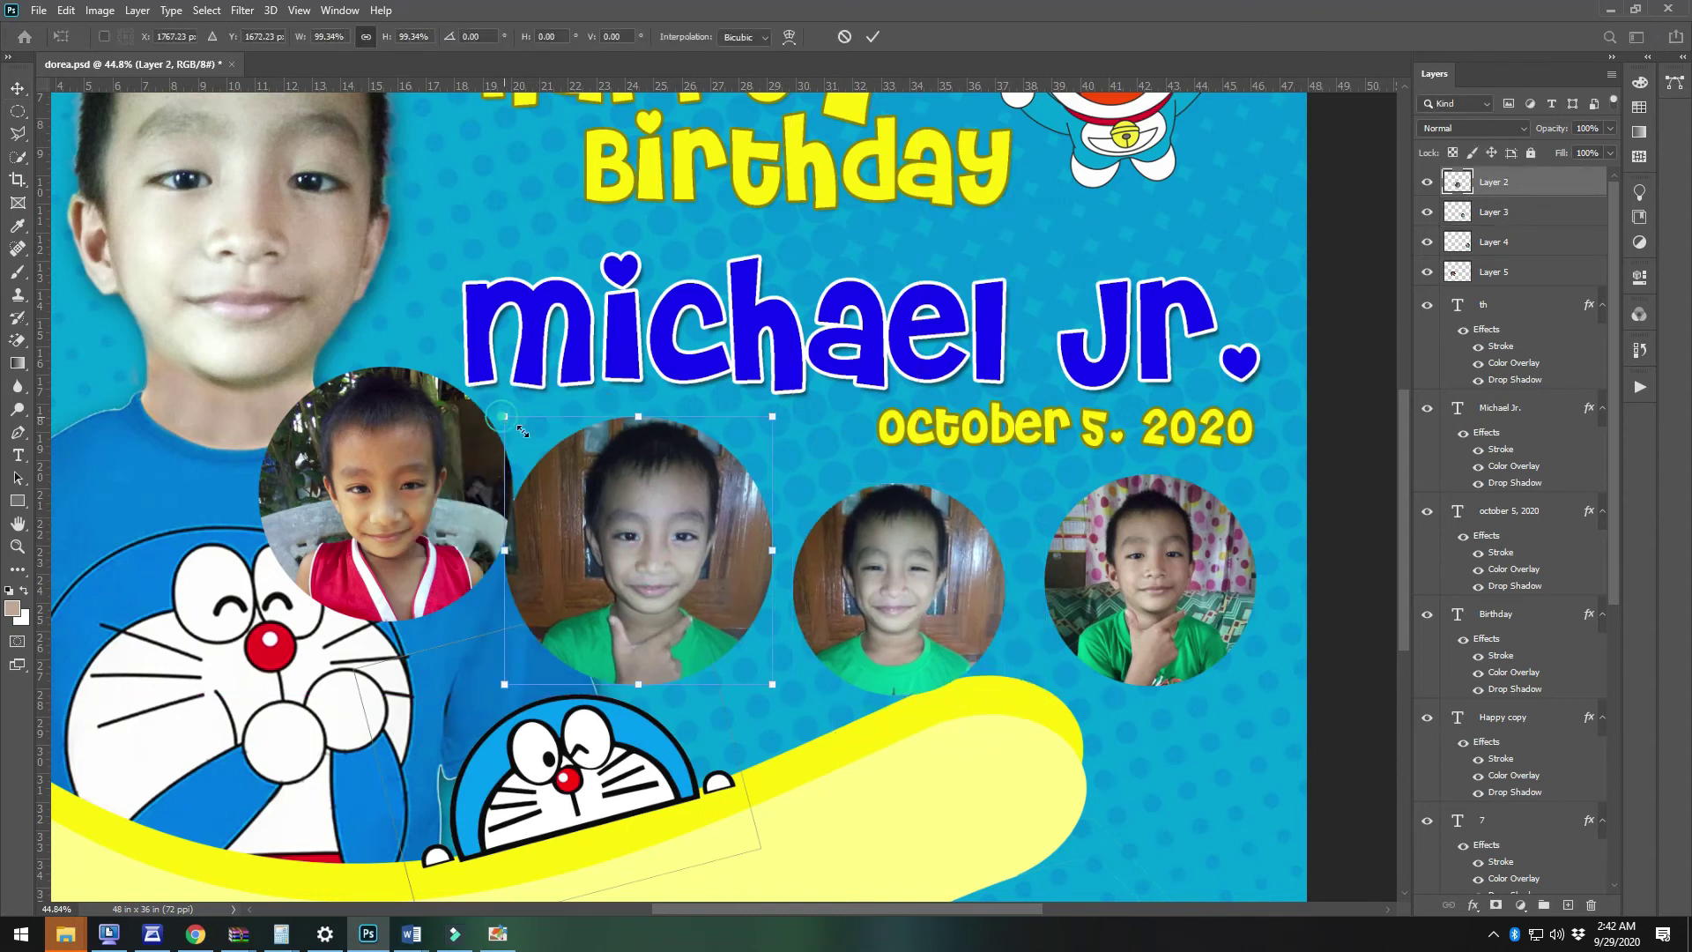
pyautogui.moveTo(522, 431); pyautogui.dragTo(565, 471)
pyautogui.press('Return')
# Spread the three green-shirt cutouts toward the right edge, raising the leftmost one to stagger the row
pyautogui.keyDown('ctrl'); pyautogui.click(1118, 621); pyautogui.keyUp('ctrl')
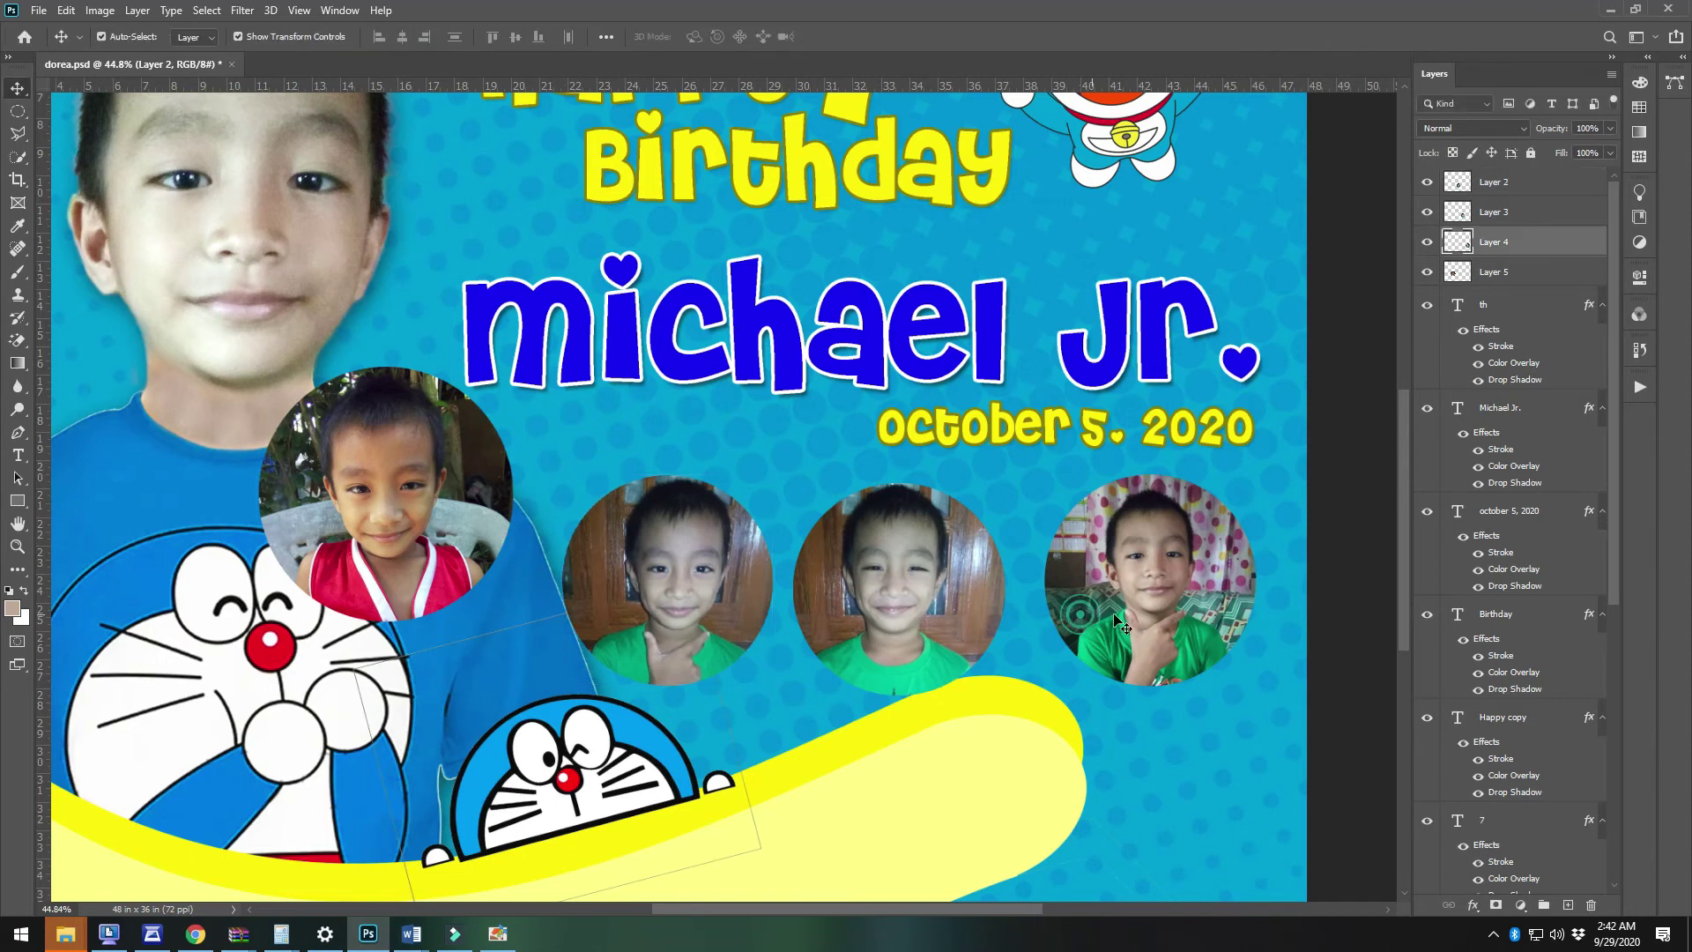
pyautogui.moveTo(1117, 621); pyautogui.dragTo(1159, 622)
pyautogui.moveTo(989, 643); pyautogui.dragTo(1050, 643)
pyautogui.moveTo(725, 617); pyautogui.dragTo(789, 565)
# Move the red-shirt cutout to the left end of the photo row and scale it down to match the others
pyautogui.moveTo(457, 509); pyautogui.dragTo(568, 588)
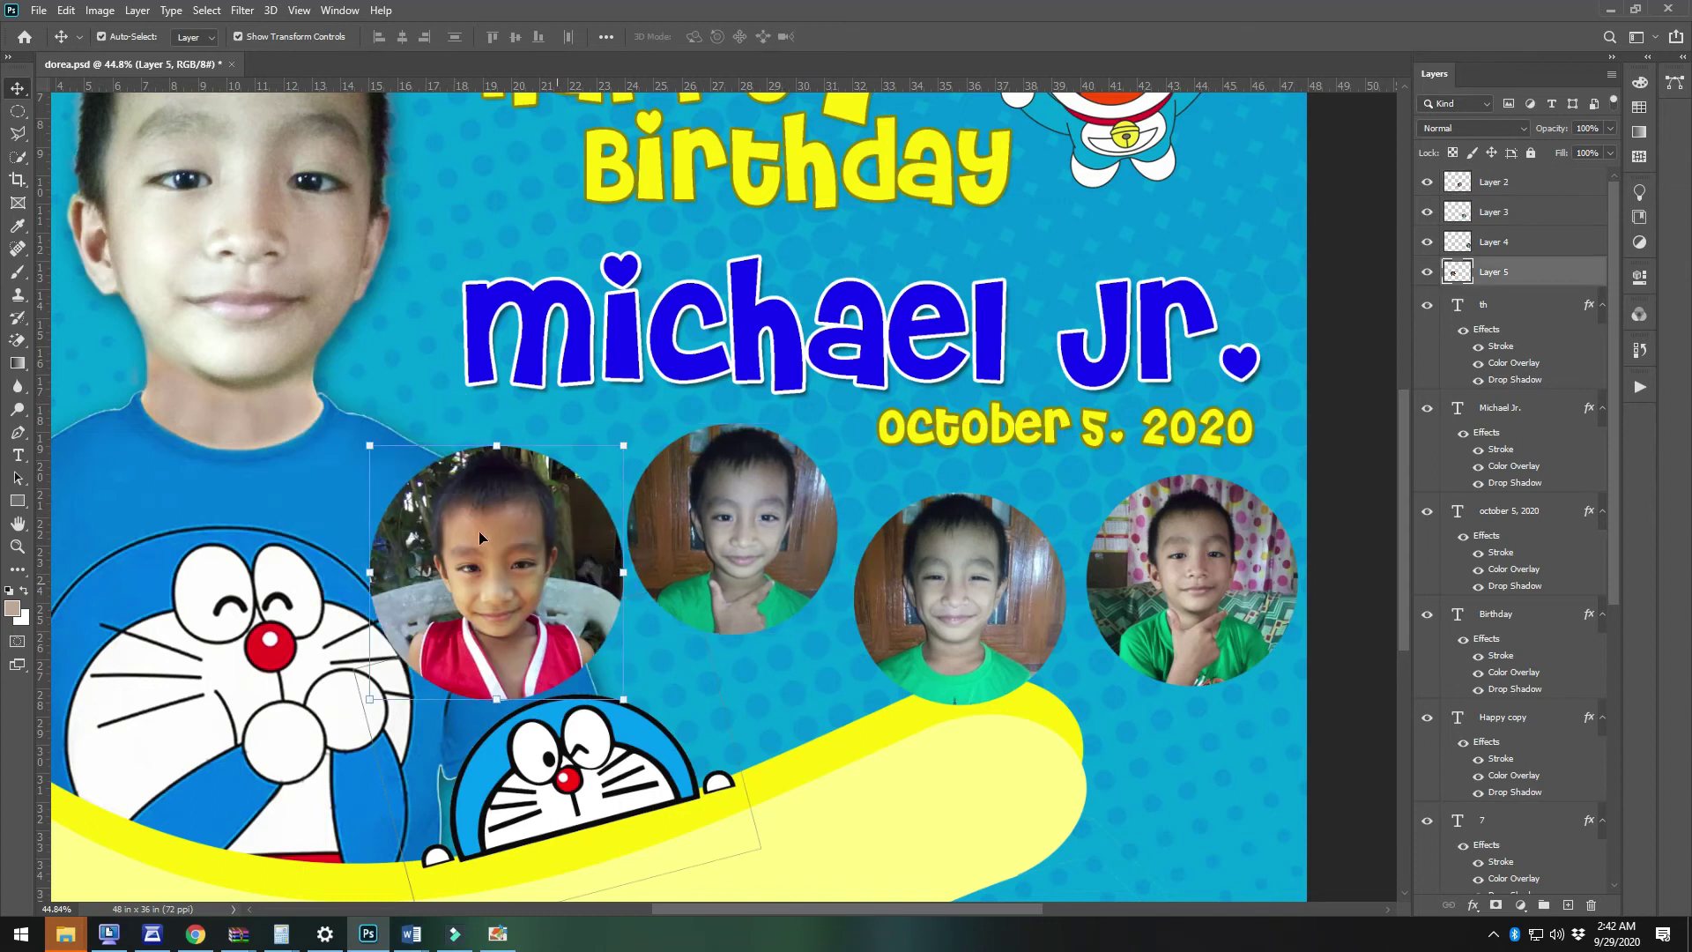
pyautogui.moveTo(369, 446); pyautogui.dragTo(413, 483)
pyautogui.press('Return')
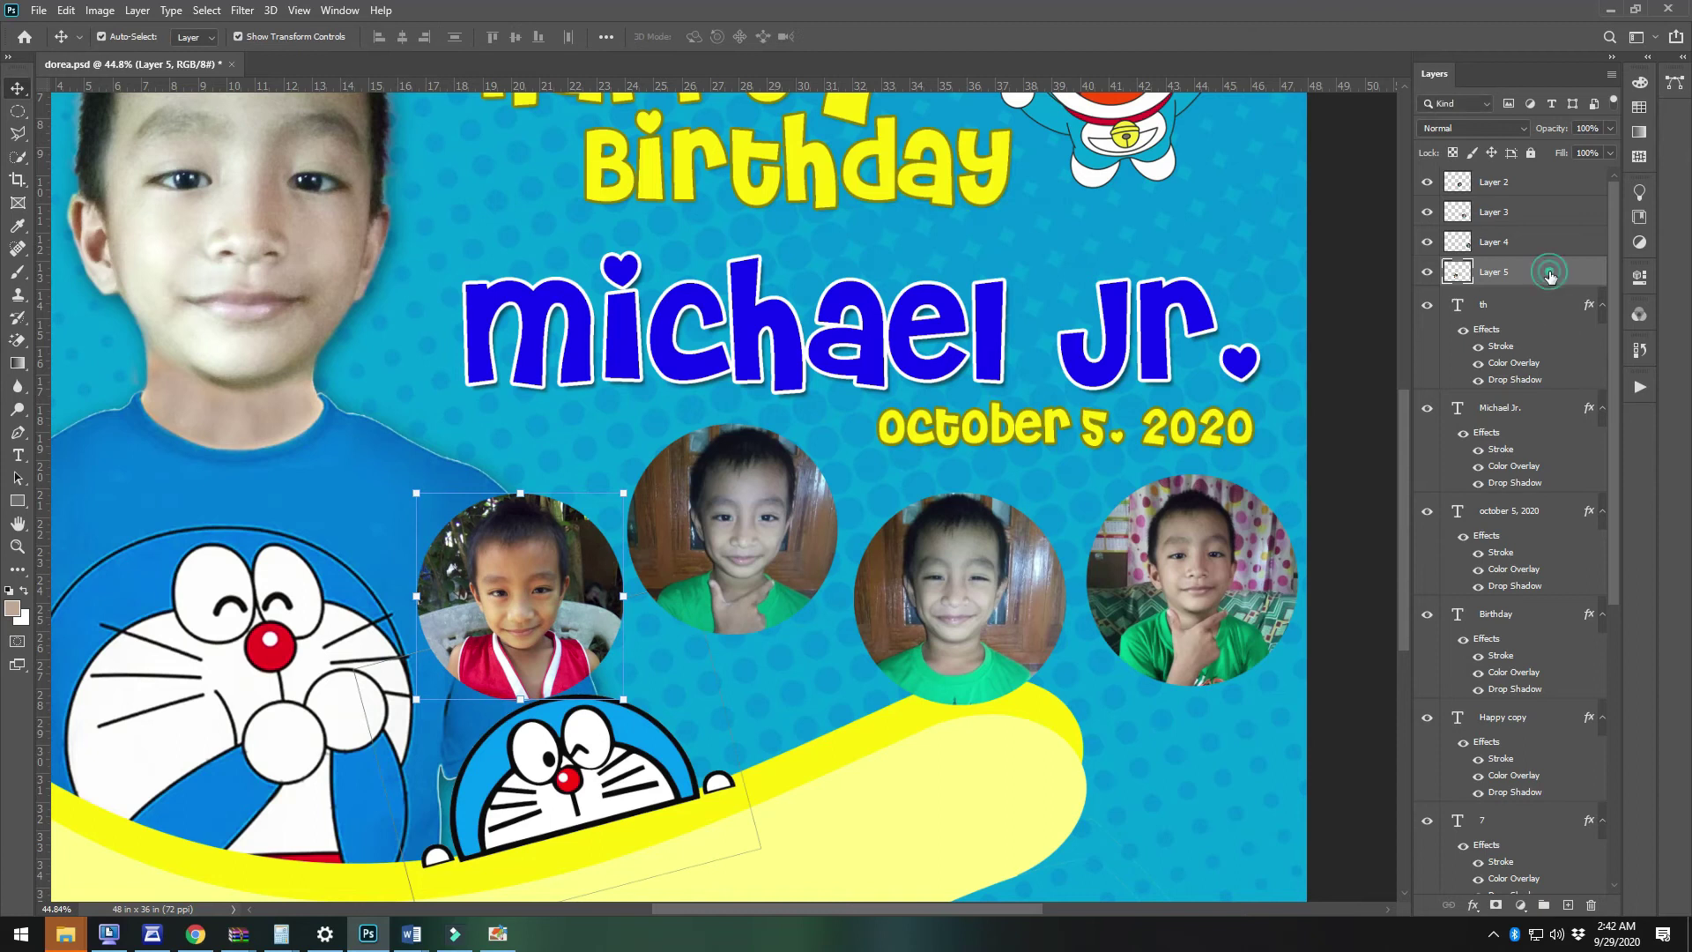
# Give the red-shirt cutout a 9 px outside stroke in the yellow sampled from the title (ffe400) and a drop shadow
pyautogui.rightClick(993, 360)
pyautogui.click(1013, 372)
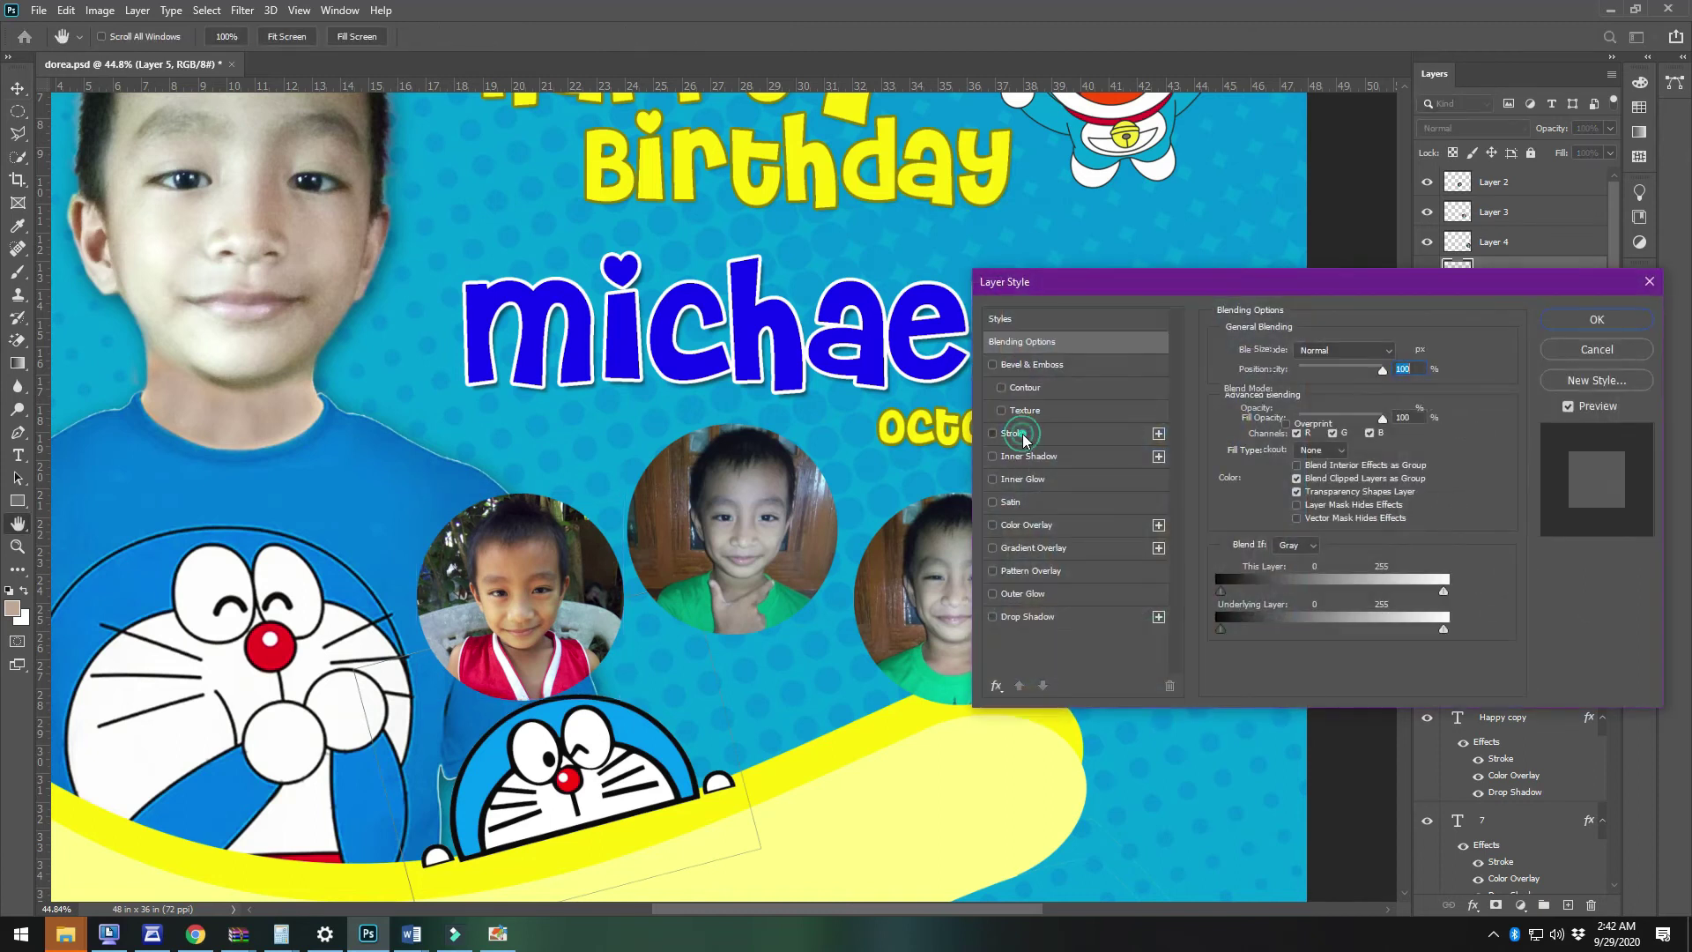
pyautogui.click(1014, 433)
pyautogui.click(1260, 476)
pyautogui.click(941, 189)
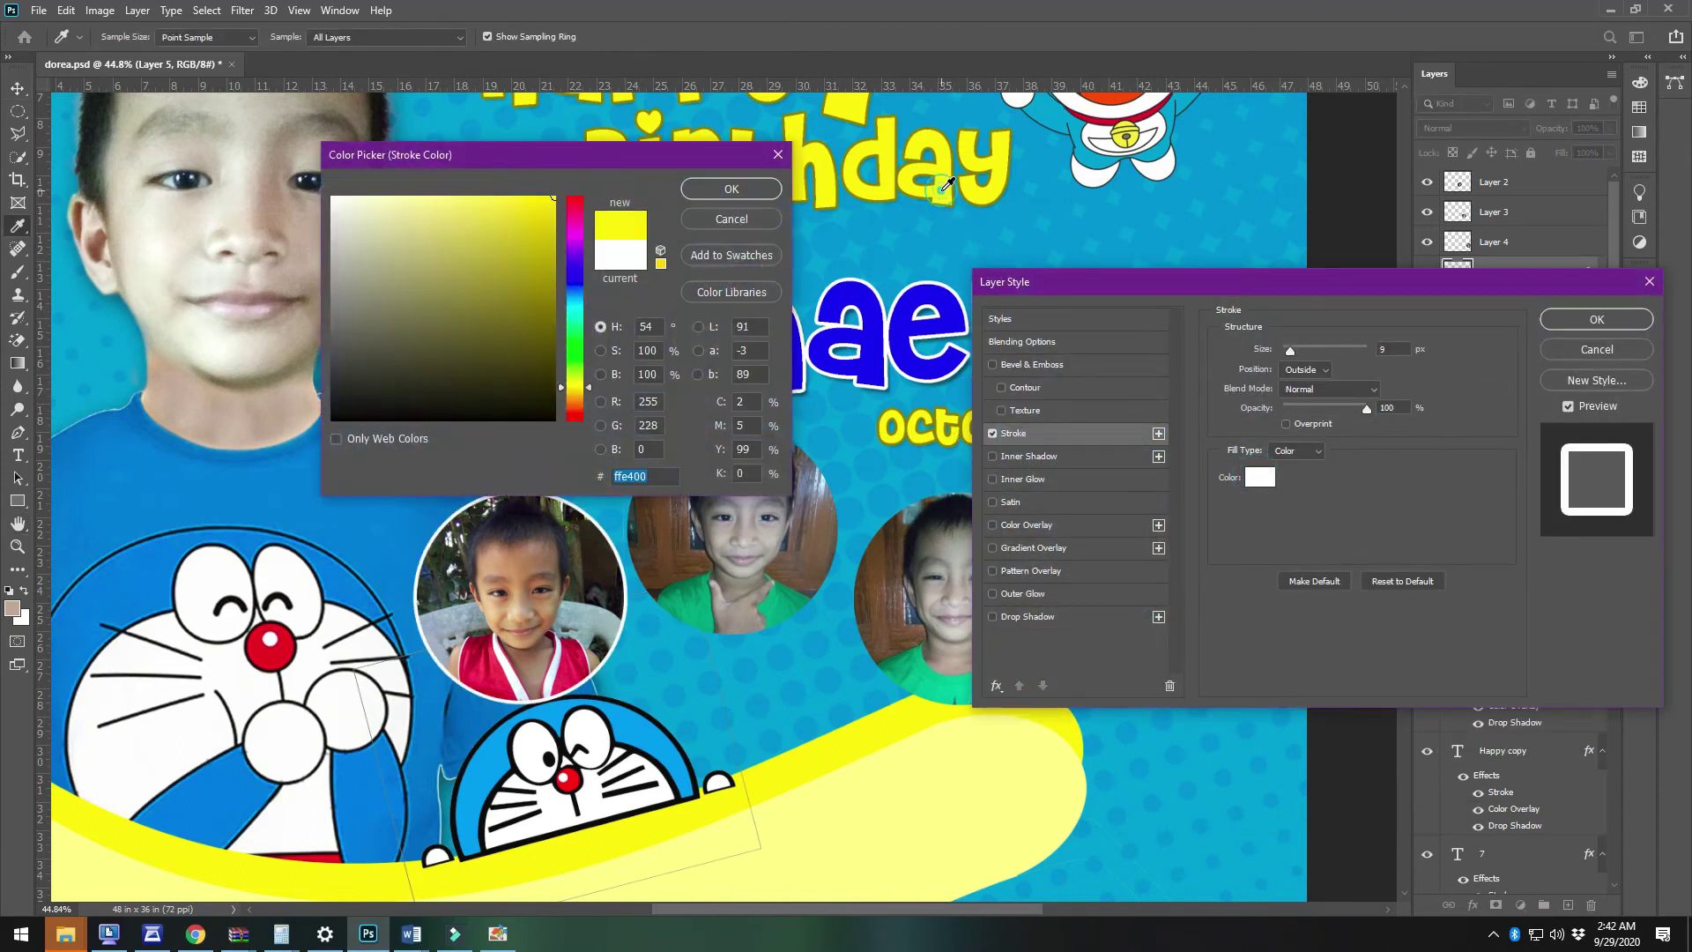
pyautogui.click(731, 188)
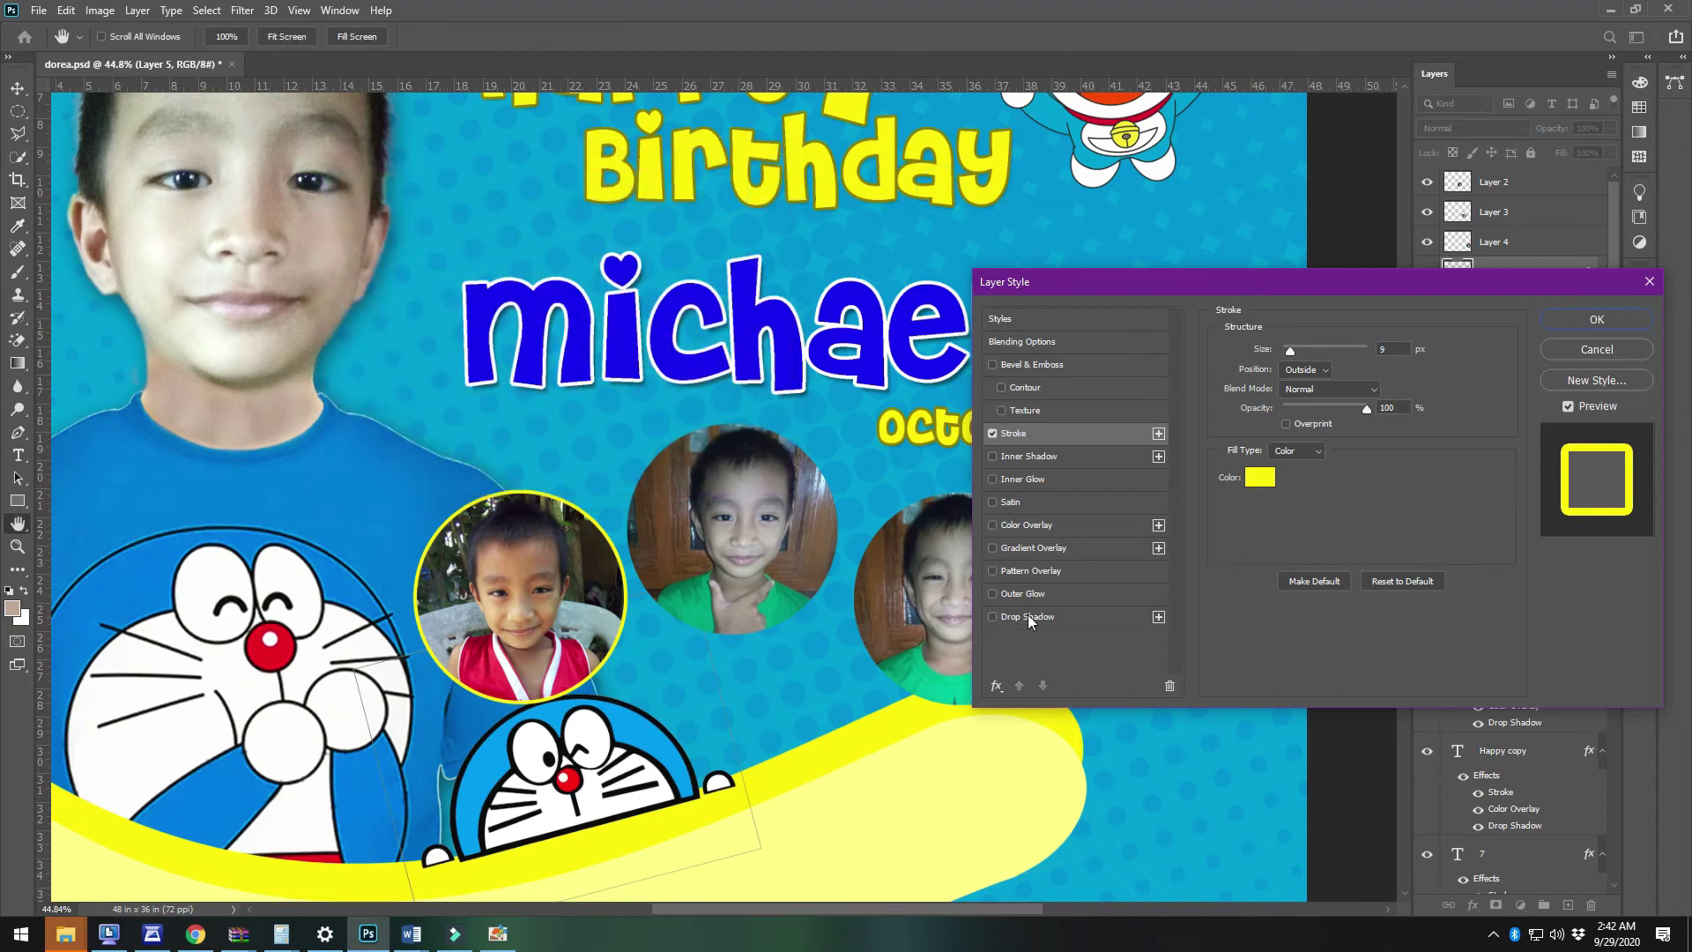
pyautogui.click(1028, 616)
pyautogui.click(1565, 322)
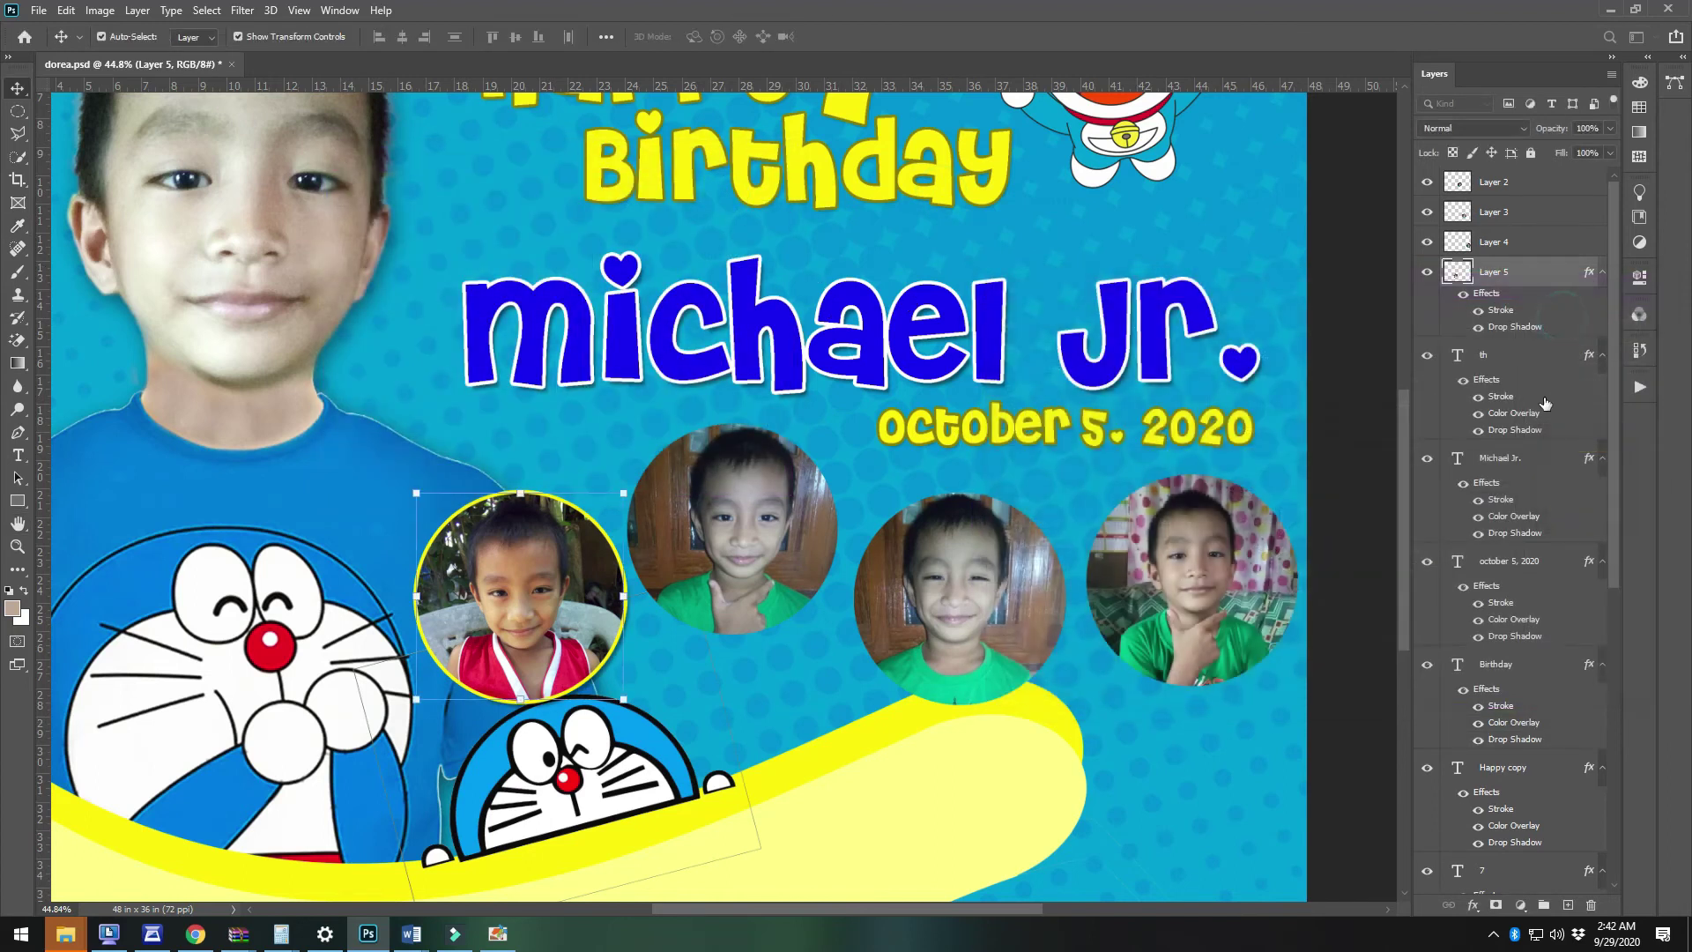
# Copy the red-shirt cutout's layer style onto the three green-shirt cutouts
pyautogui.rightClick(1531, 268)
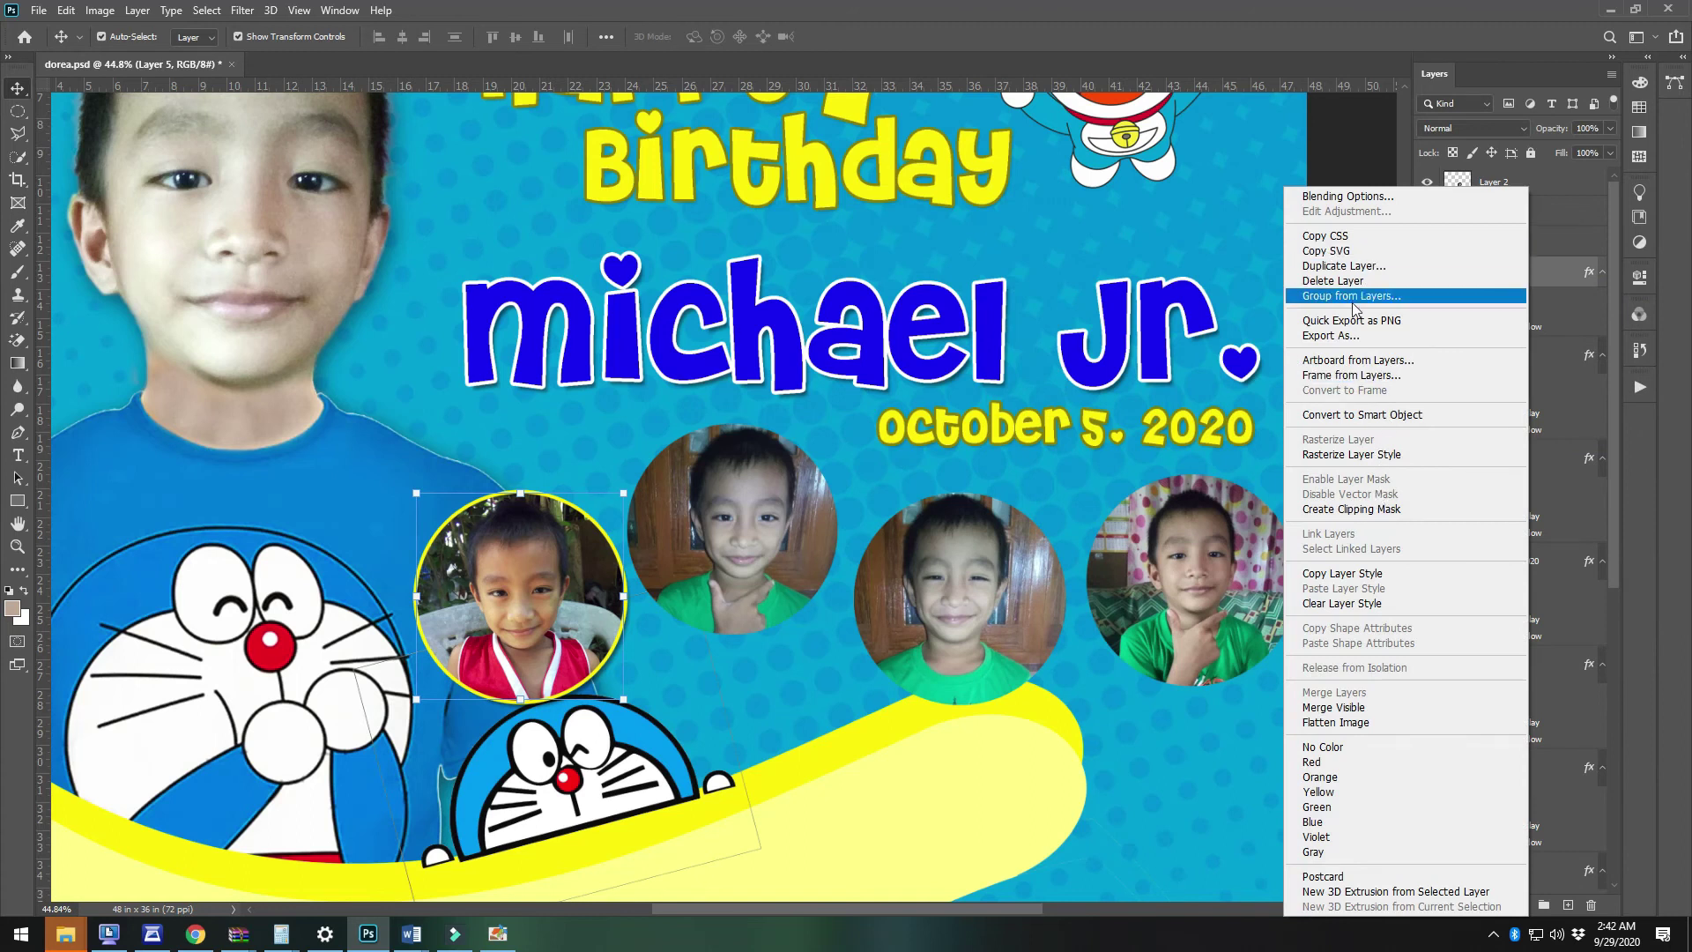
pyautogui.click(1348, 574)
pyautogui.click(1544, 244)
pyautogui.keyDown('shift'); pyautogui.click(1552, 187); pyautogui.keyUp('shift')
pyautogui.rightClick(1553, 187)
pyautogui.click(1380, 591)
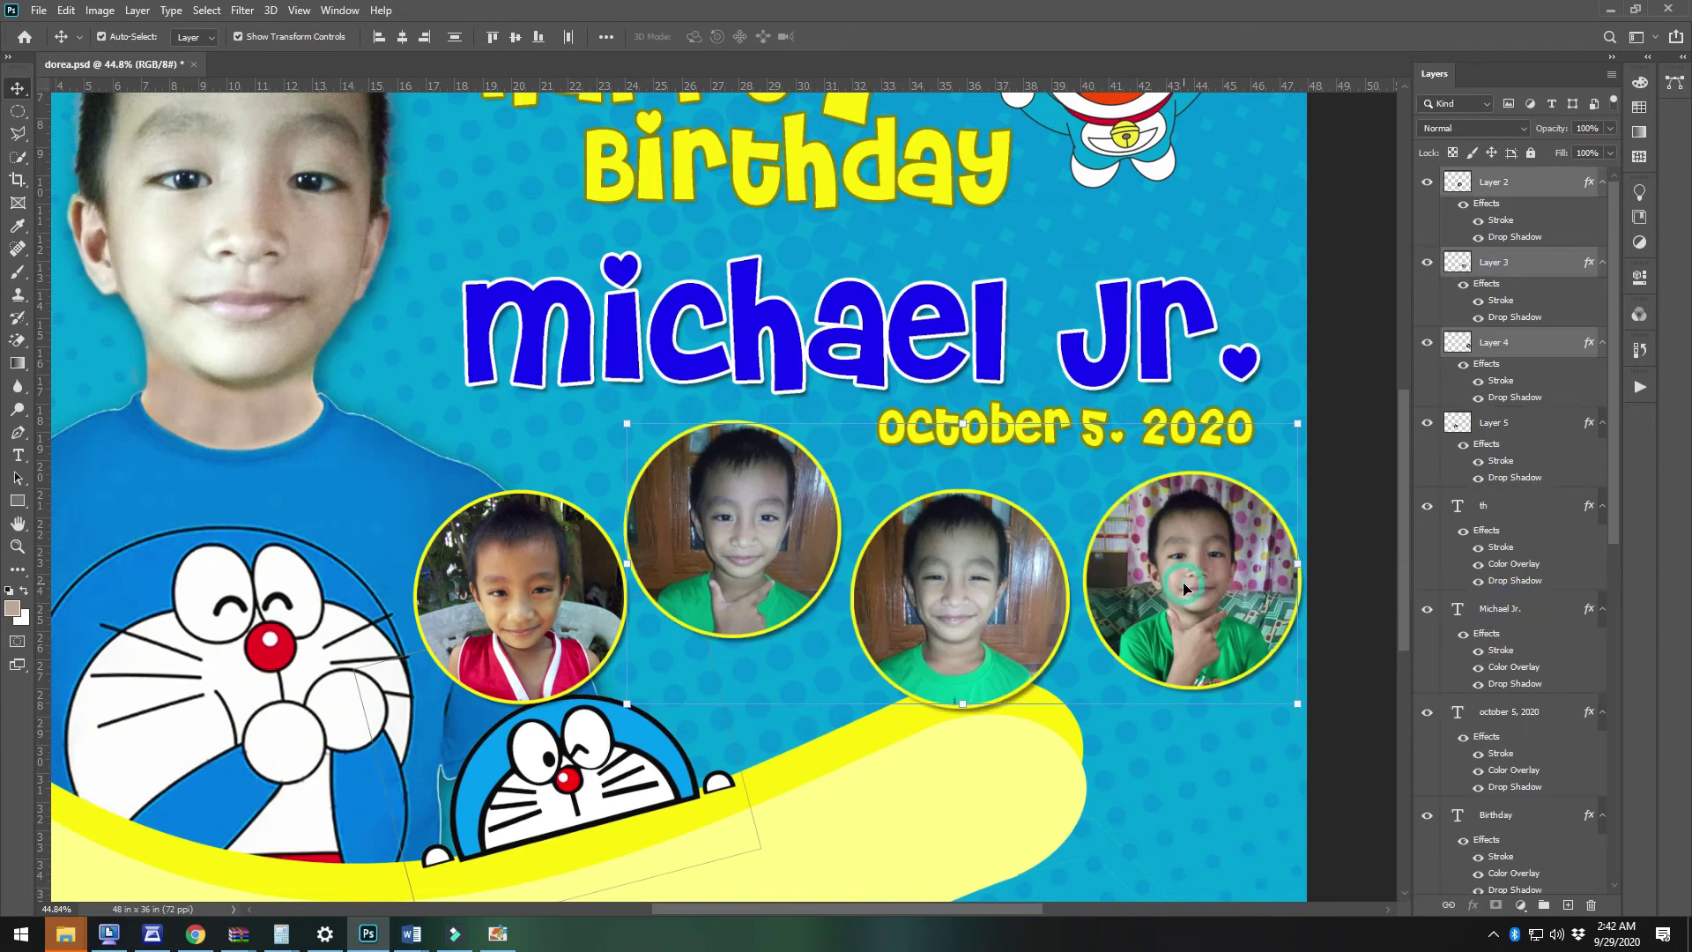
# Scale all four circular photos down together, keeping the row's lower right corner in place
pyautogui.keyDown('shift'); pyautogui.click(1522, 426); pyautogui.keyUp('shift')
pyautogui.moveTo(418, 425); pyautogui.dragTo(511, 468)
pyautogui.press('Return')
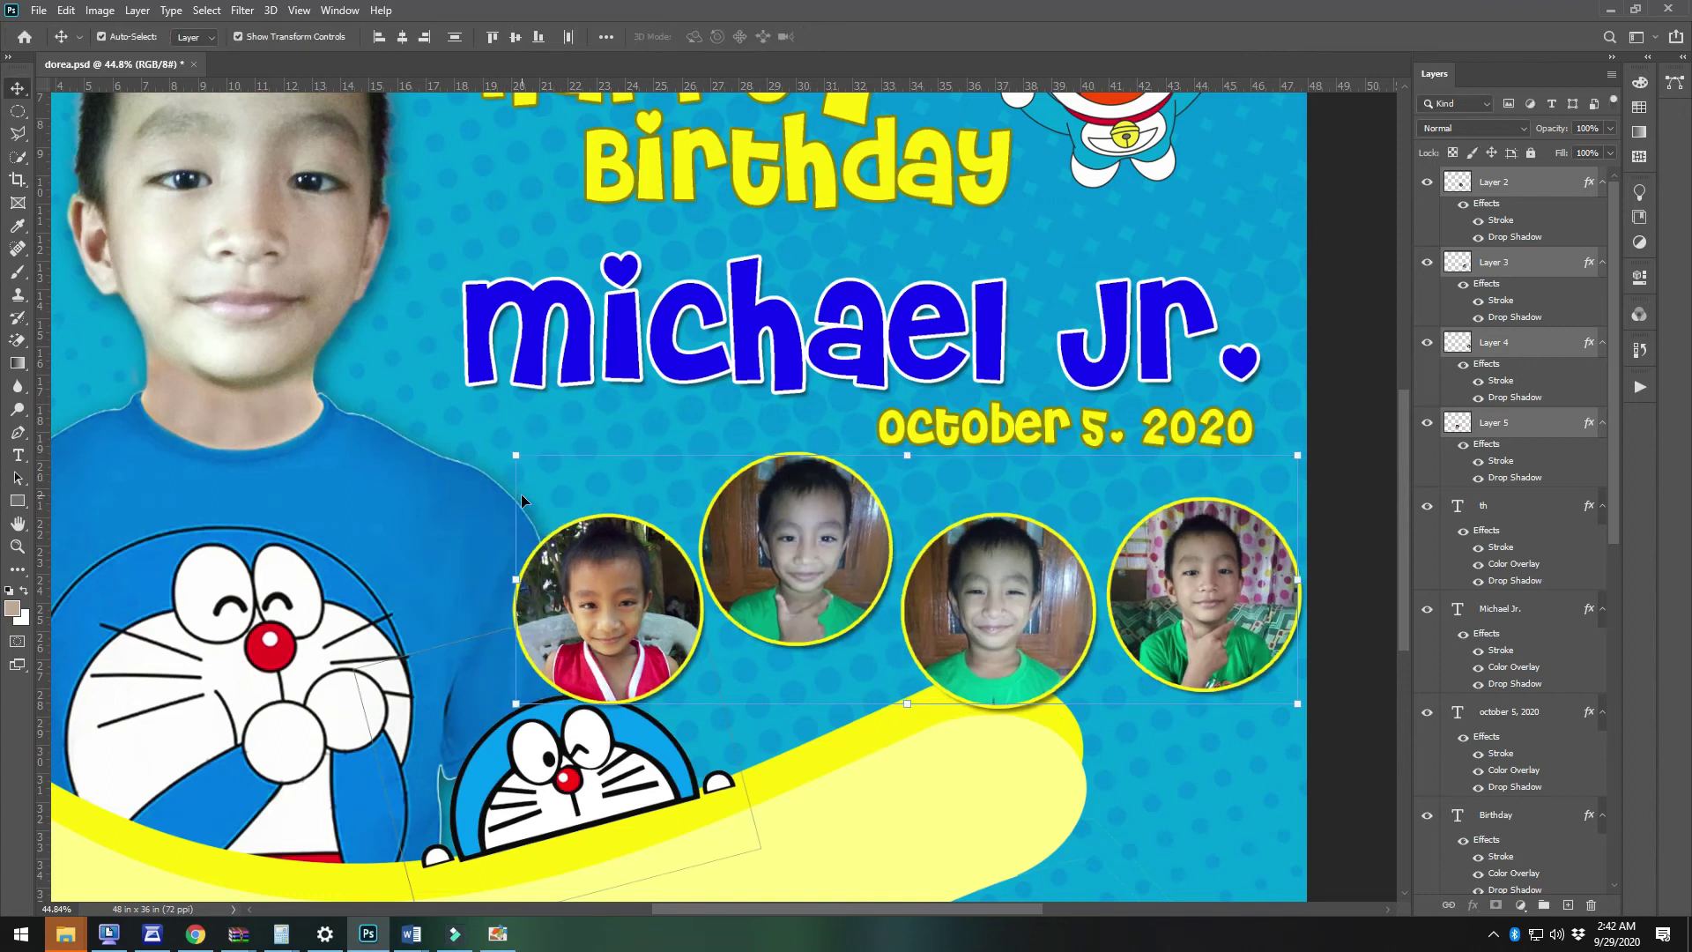
# Reposition the four circular photos individually into an evenly spaced, staggered row below the name and date
pyautogui.click(974, 614)
pyautogui.moveTo(619, 610); pyautogui.dragTo(582, 579)
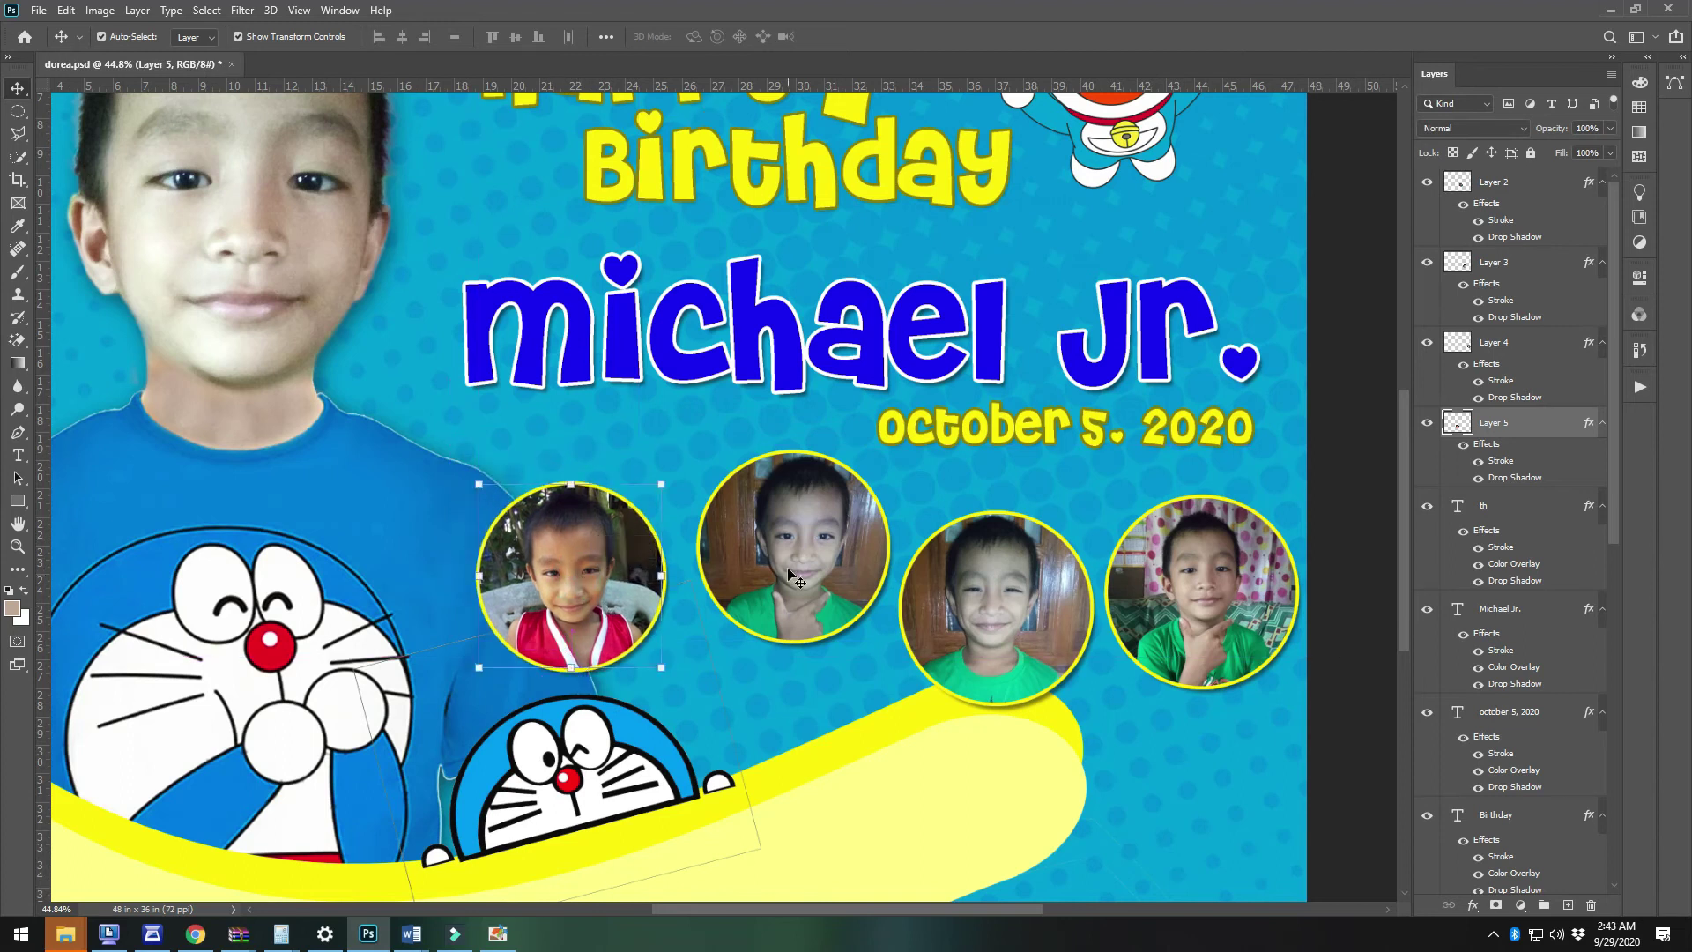
pyautogui.click(762, 557)
pyautogui.moveTo(762, 557); pyautogui.dragTo(773, 555)
pyautogui.click(971, 620)
pyautogui.moveTo(970, 621); pyautogui.dragTo(943, 614)
pyautogui.click(1171, 620)
pyautogui.moveTo(1171, 620)
pyautogui.mouseDown()
pyautogui.moveTo(1158, 612)
pyautogui.moveTo(1177, 611)
pyautogui.mouseUp()
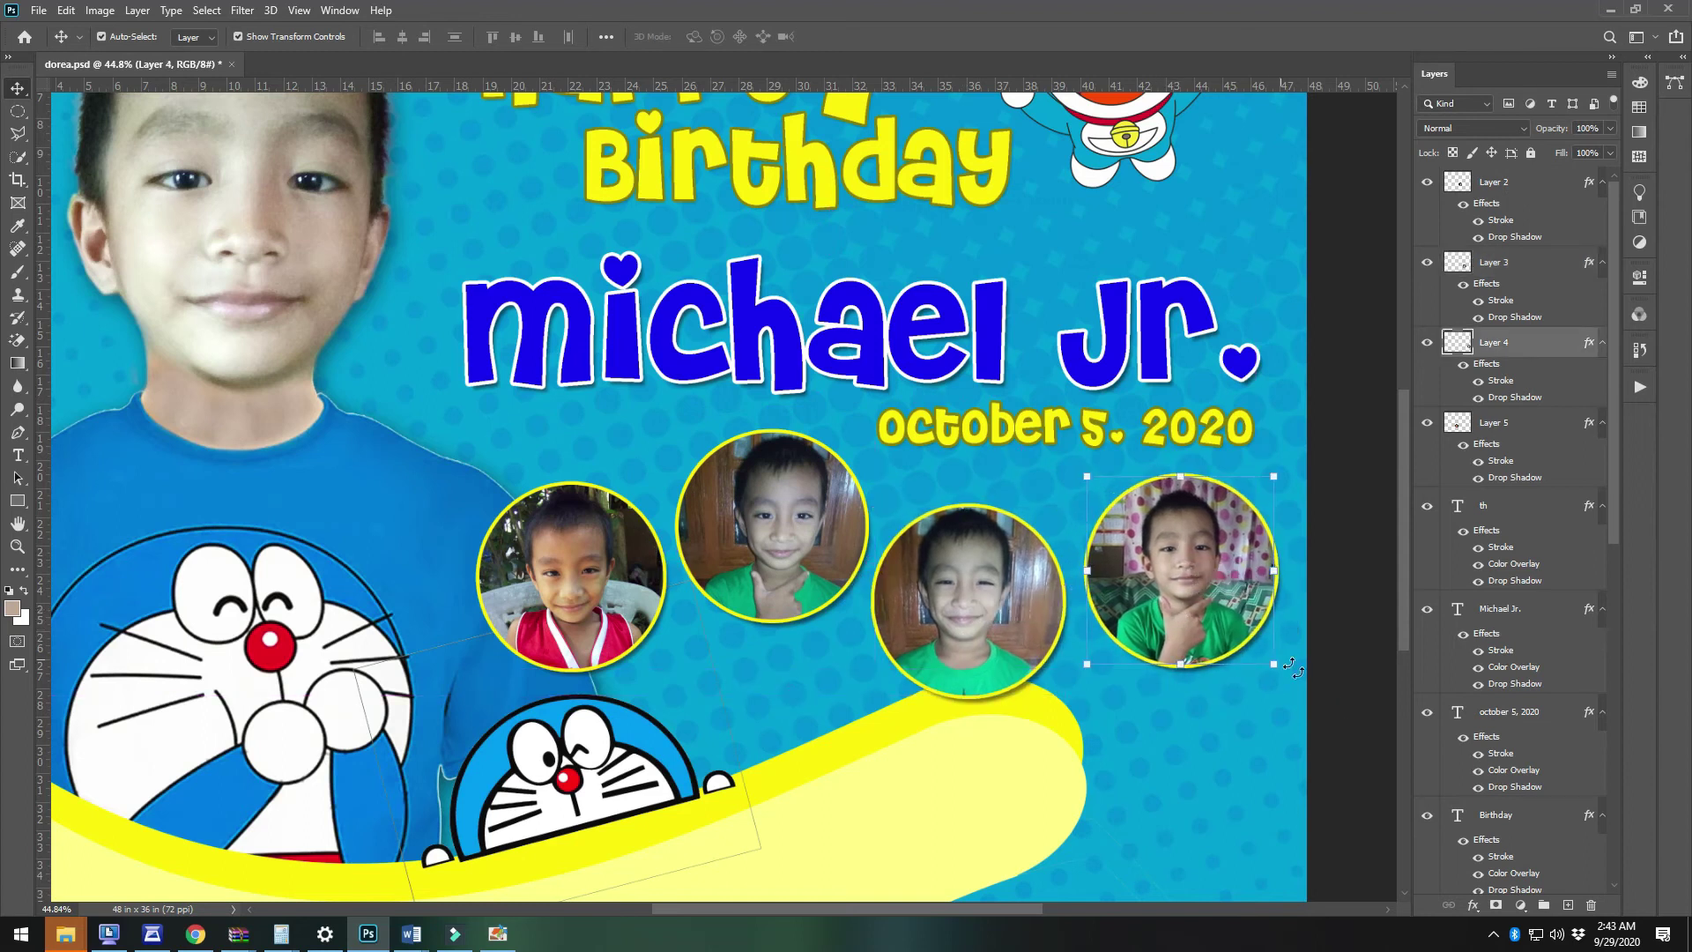
pyautogui.click(1362, 731)
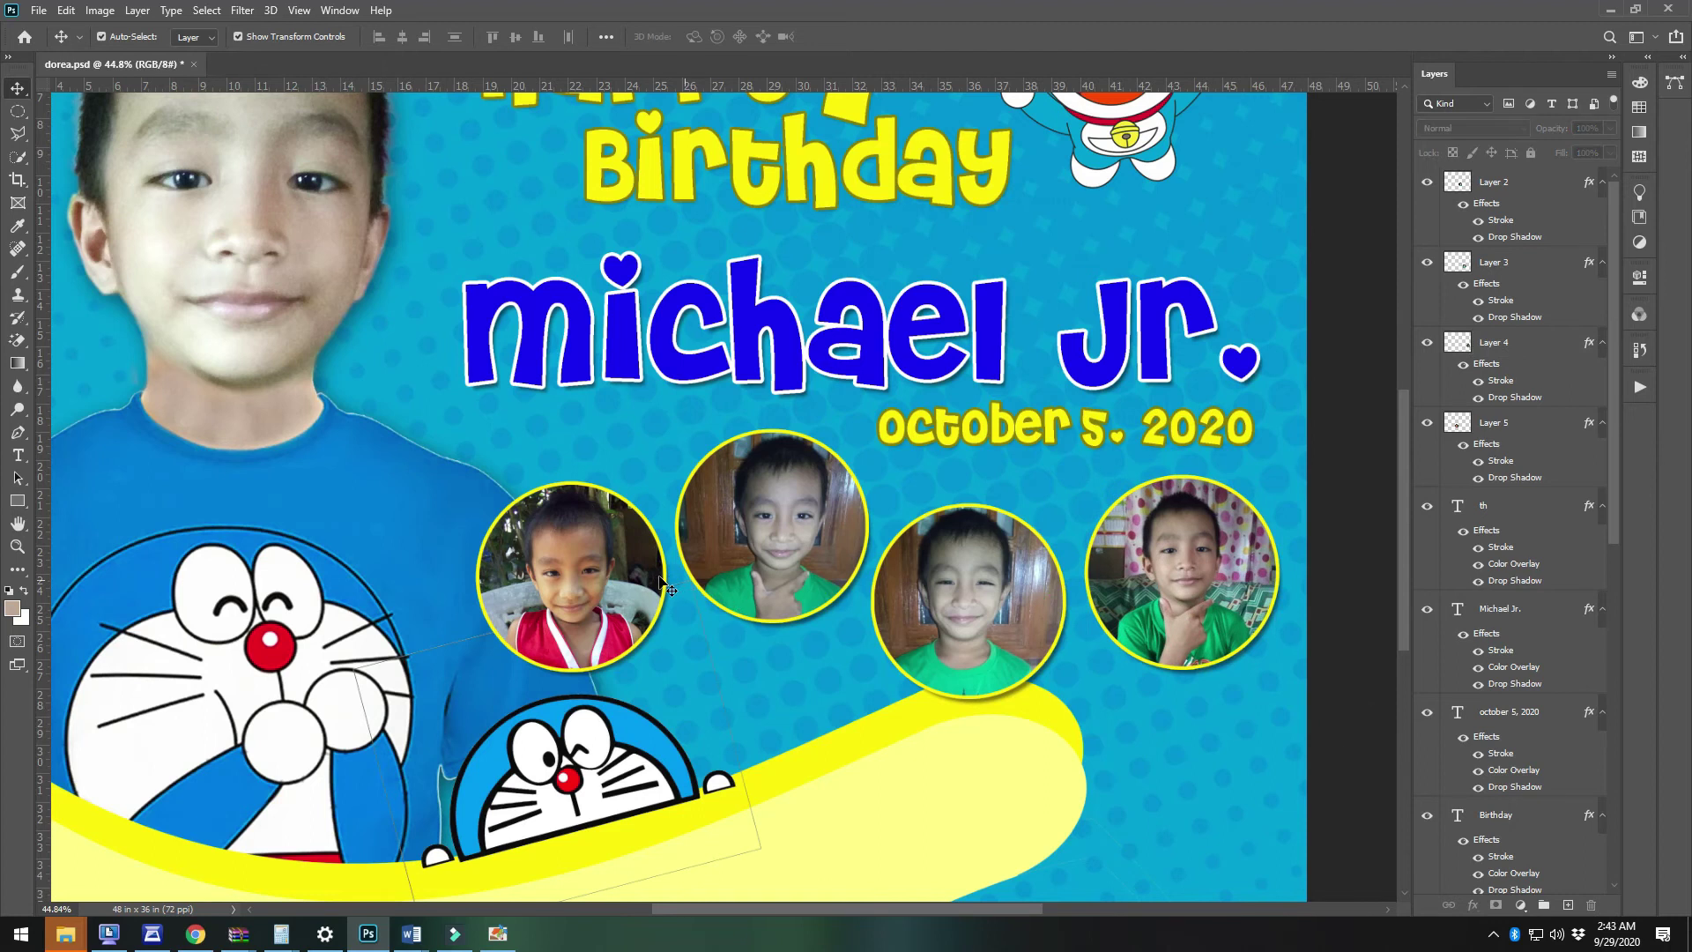
# Move the second circular photo slightly lower and fine-tune its horizontal position in the row
pyautogui.scroll(-3, 663, 581)
pyautogui.scroll(2, 805, 626)
pyautogui.click(832, 624)
pyautogui.moveTo(832, 624); pyautogui.dragTo(823, 642)
pyautogui.press('Right')
pyautogui.press('Right')
pyautogui.press('Right')
pyautogui.press('Right')
pyautogui.press('Right')
pyautogui.press('Right')
pyautogui.press('Right')
pyautogui.click(1333, 805)
# Switch to Chrome, search images for "doraemon bell" and copy the yellow bell with the black outline
pyautogui.click(196, 933)
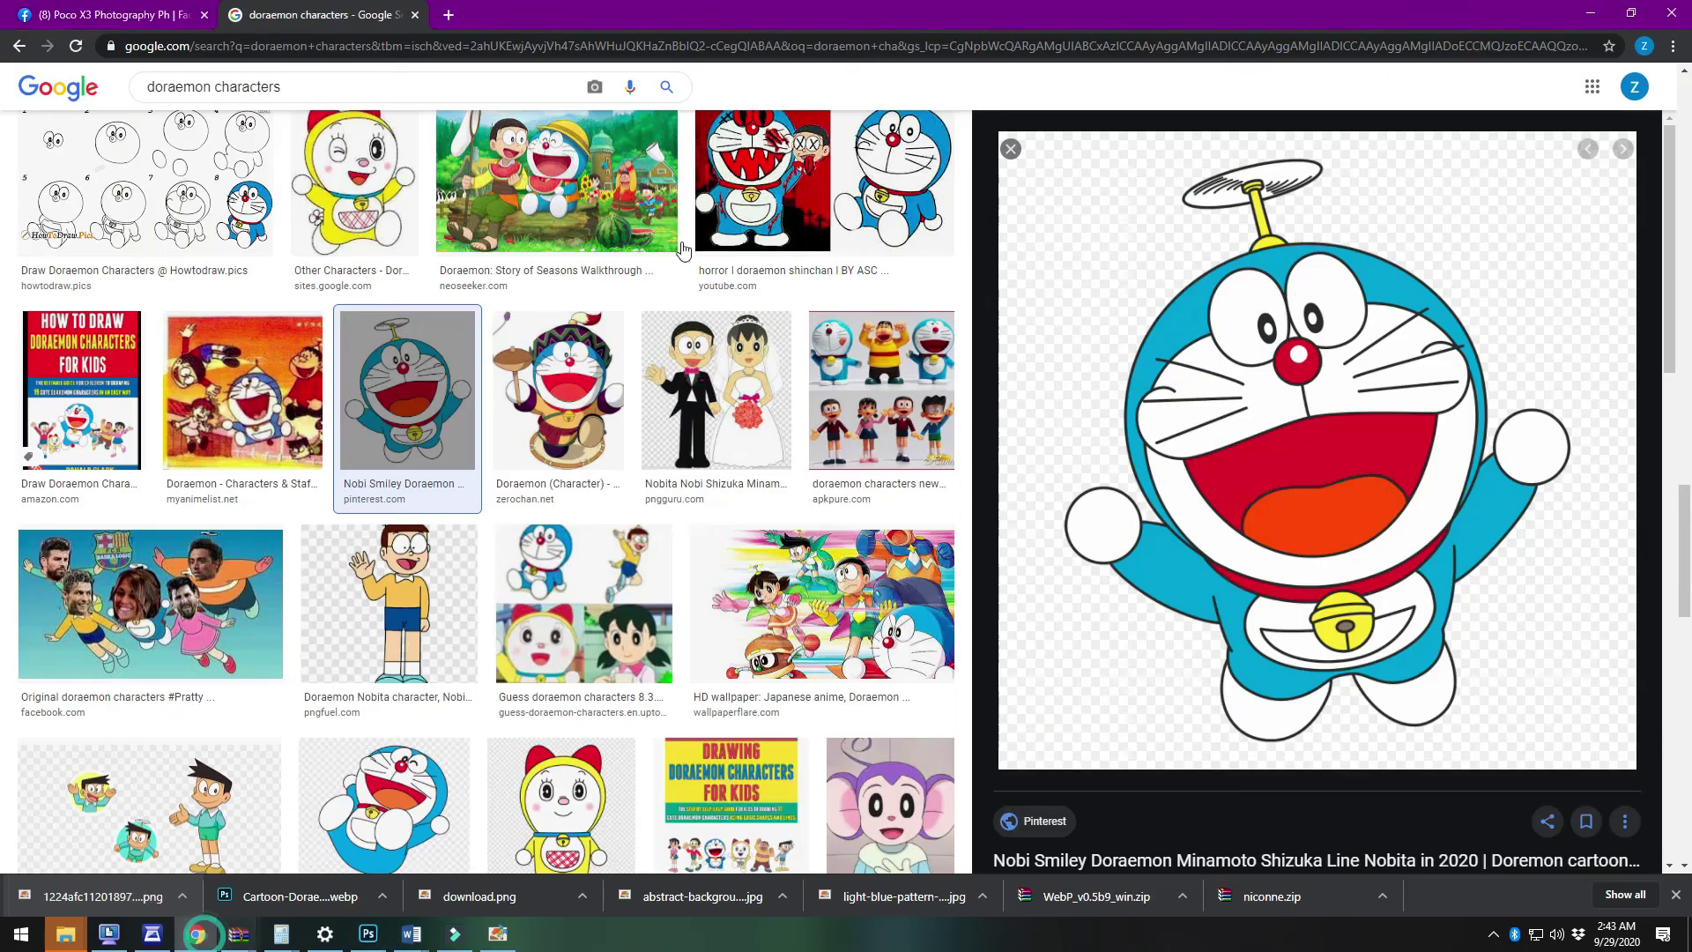
pyautogui.scroll(3, 322, 141)
pyautogui.click(308, 88)
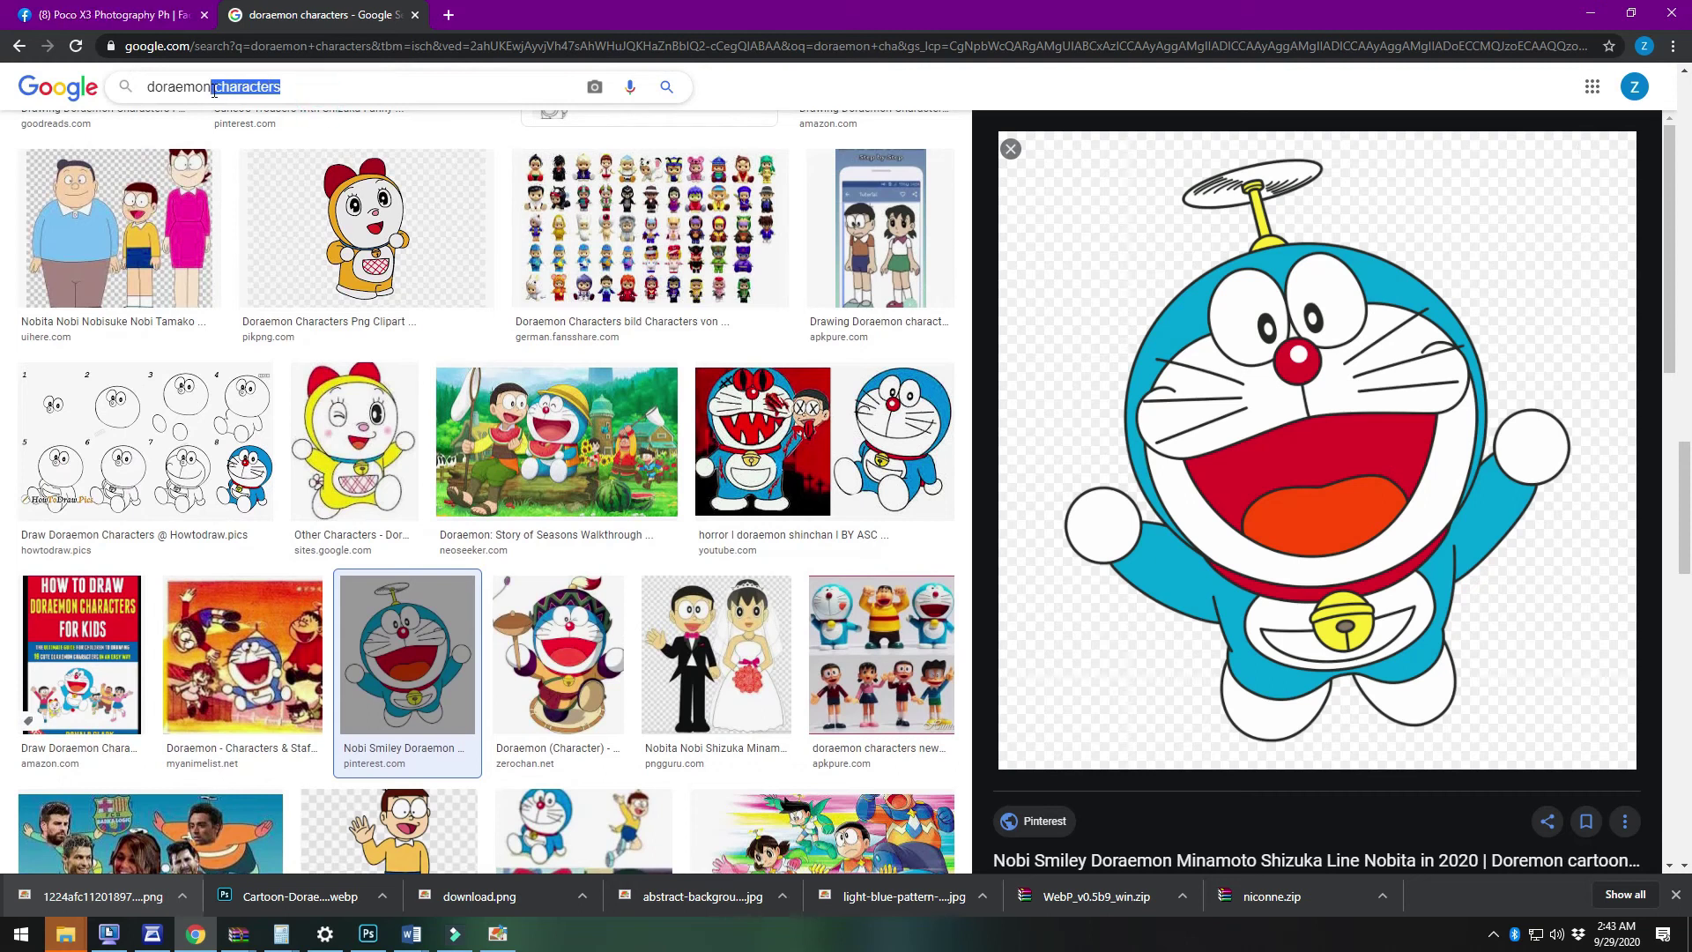
pyautogui.press('BackSpace')
pyautogui.write('bell')
pyautogui.press('Return')
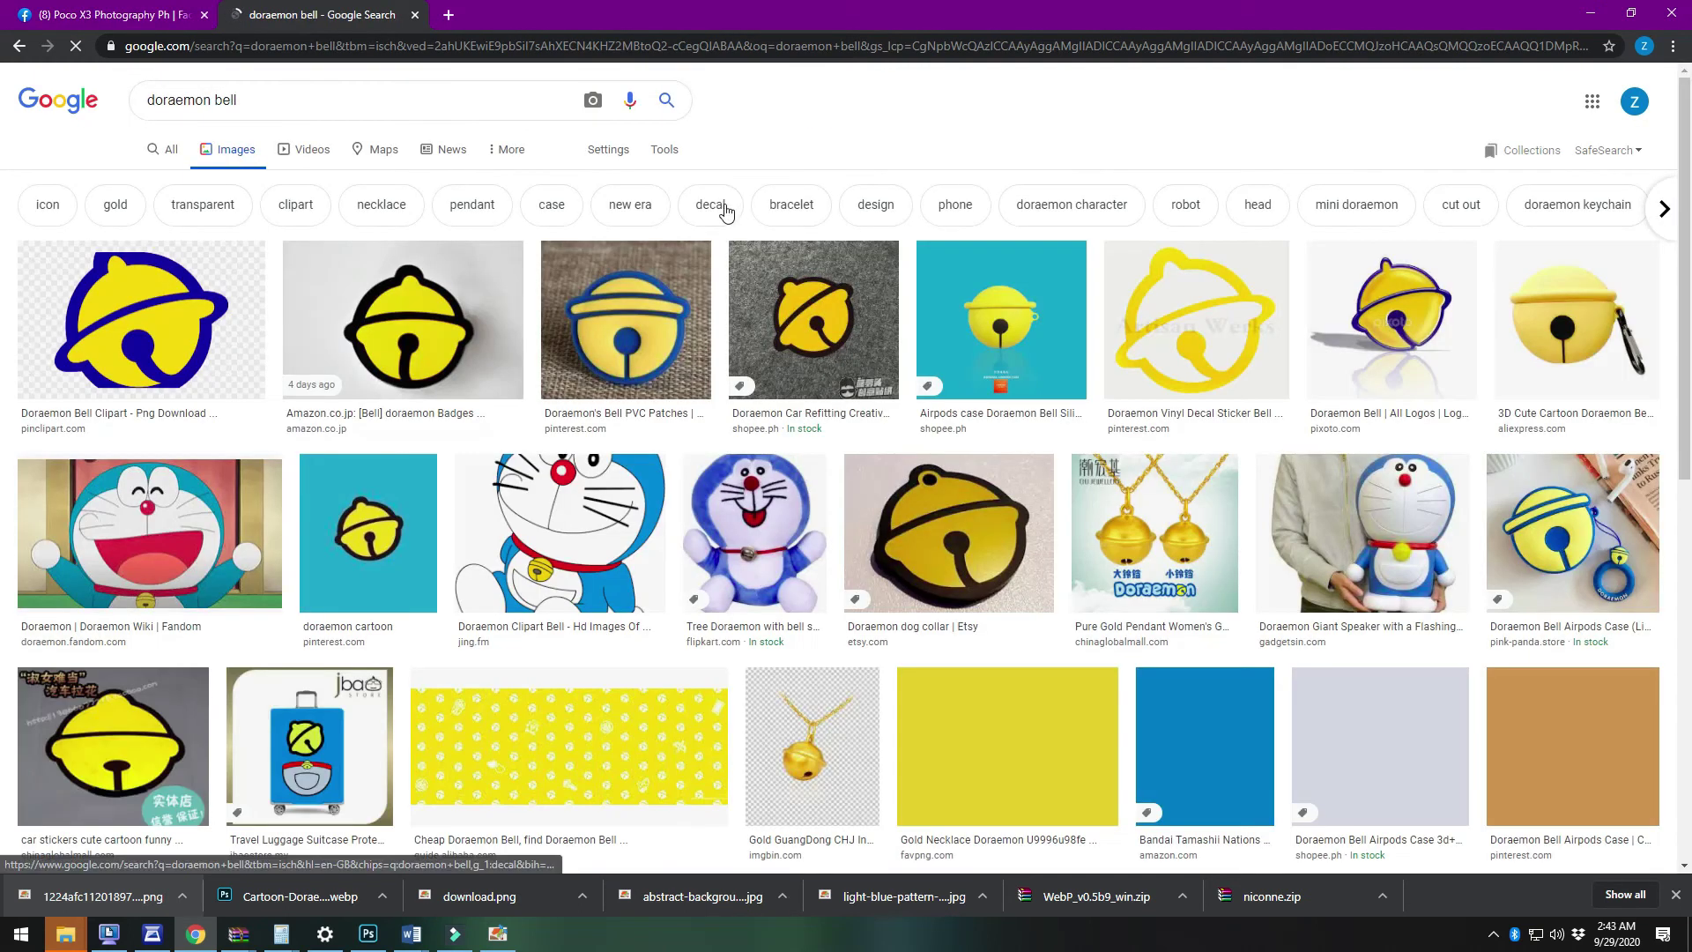
pyautogui.click(226, 357)
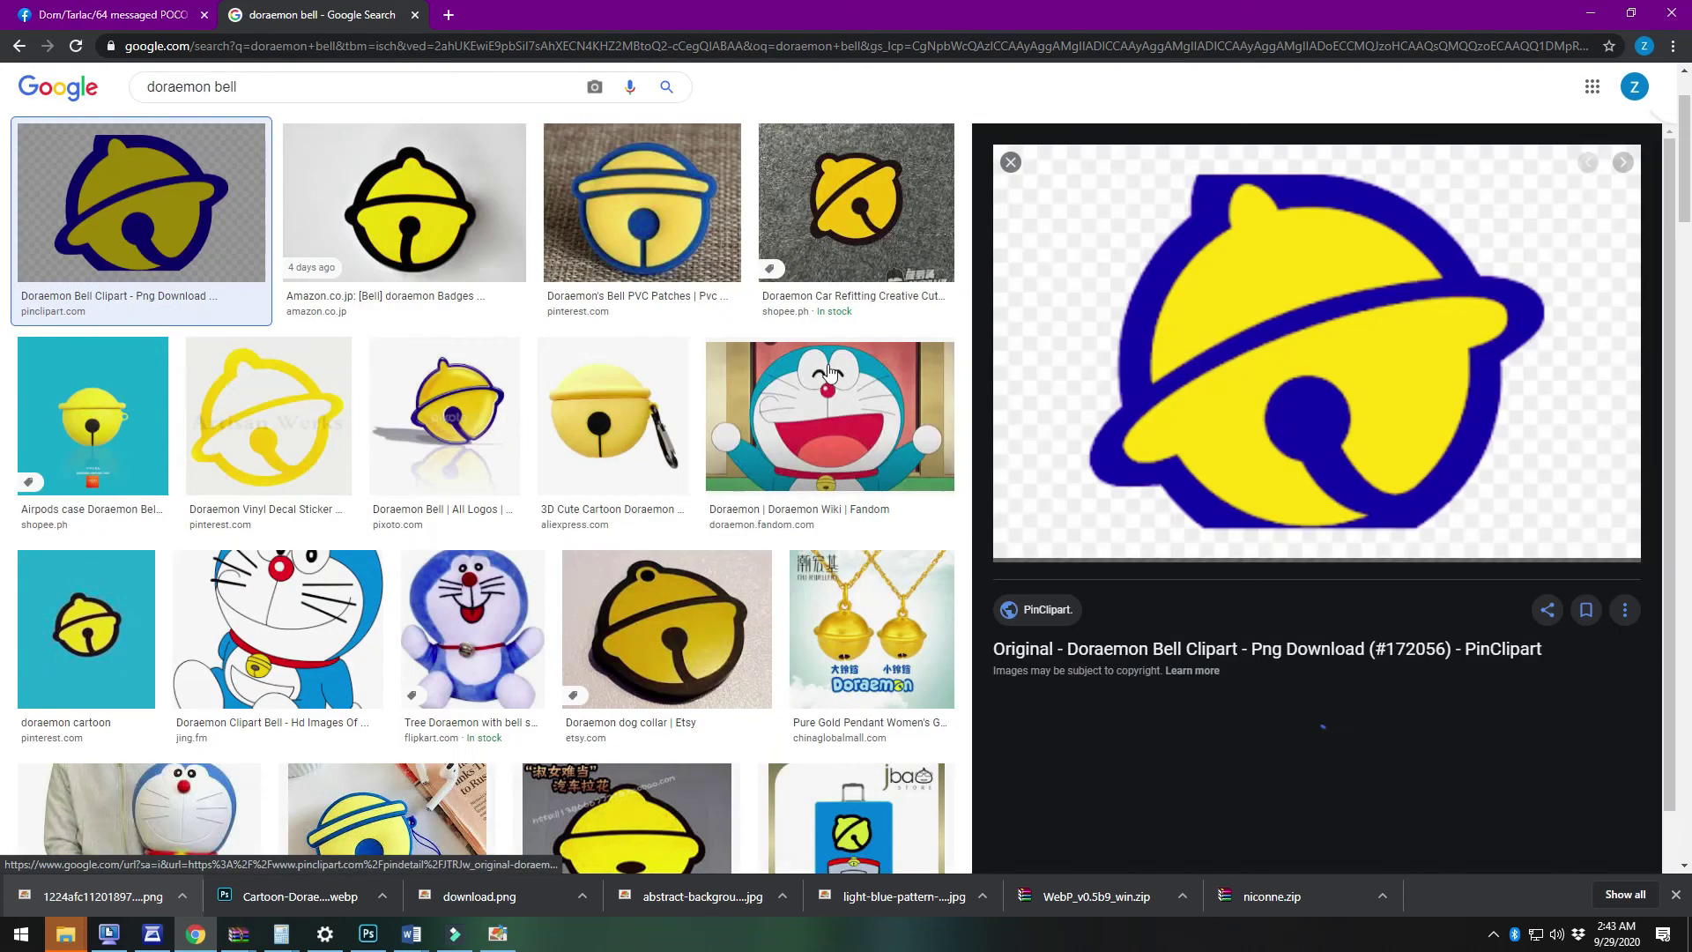
pyautogui.click(405, 211)
pyautogui.rightClick(1197, 270)
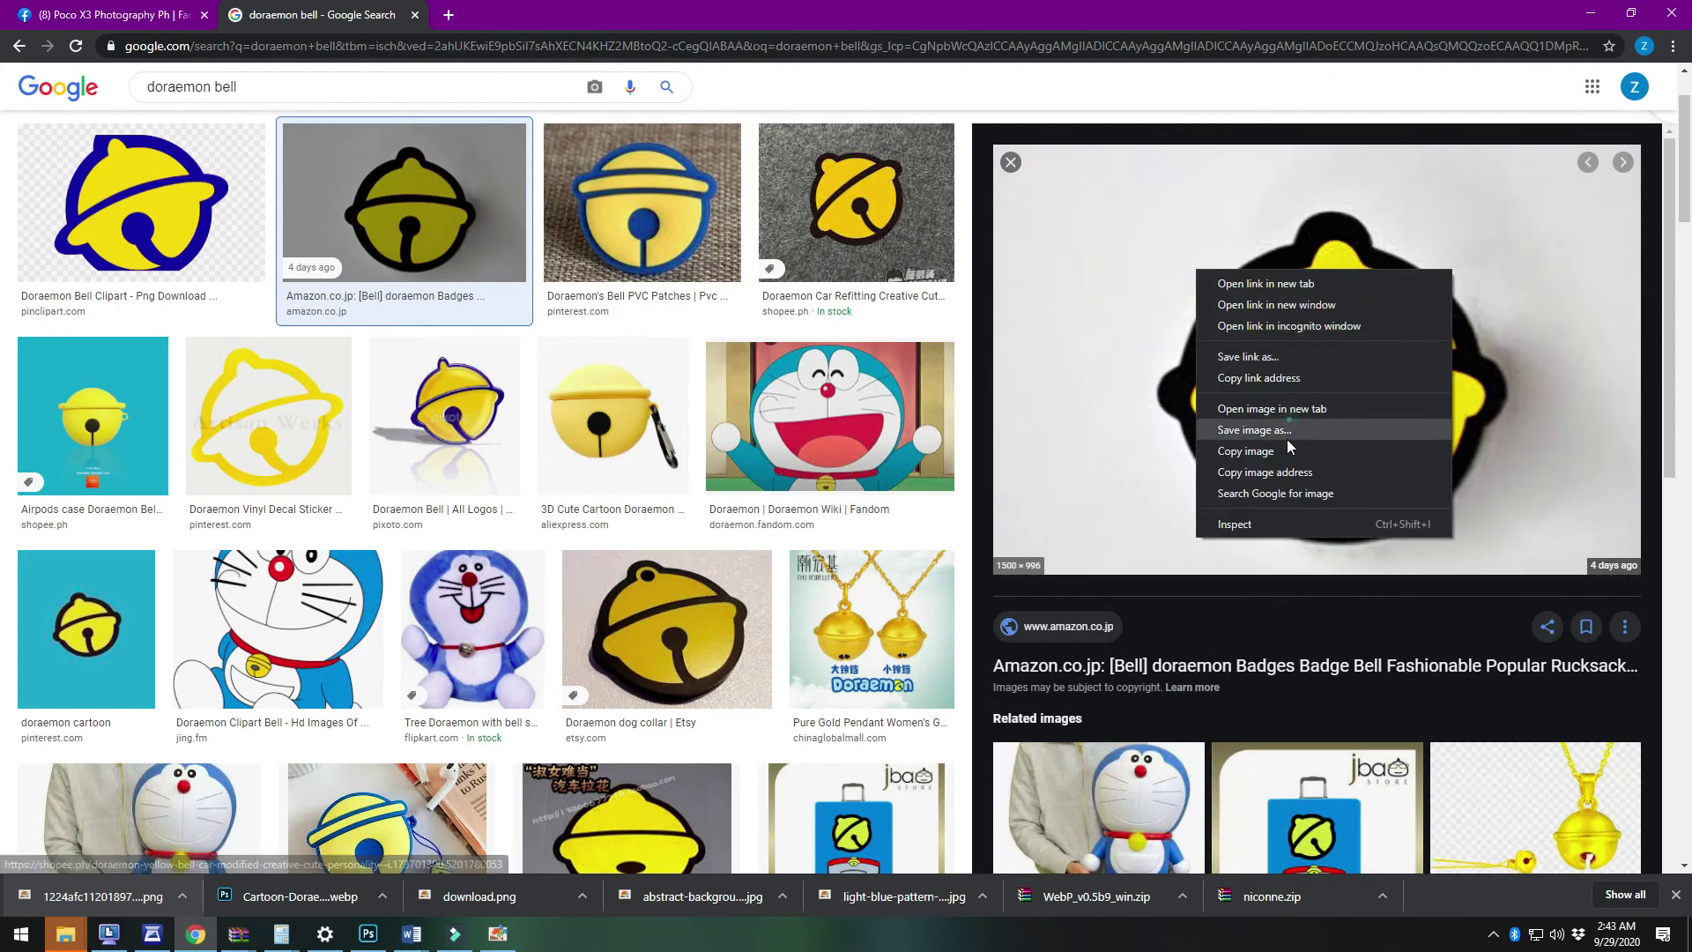
pyautogui.click(1277, 452)
# Switch to Photoshop, paste the bell into the banner and remove its light background with the Magic Eraser at tolerance 60
pyautogui.click(369, 934)
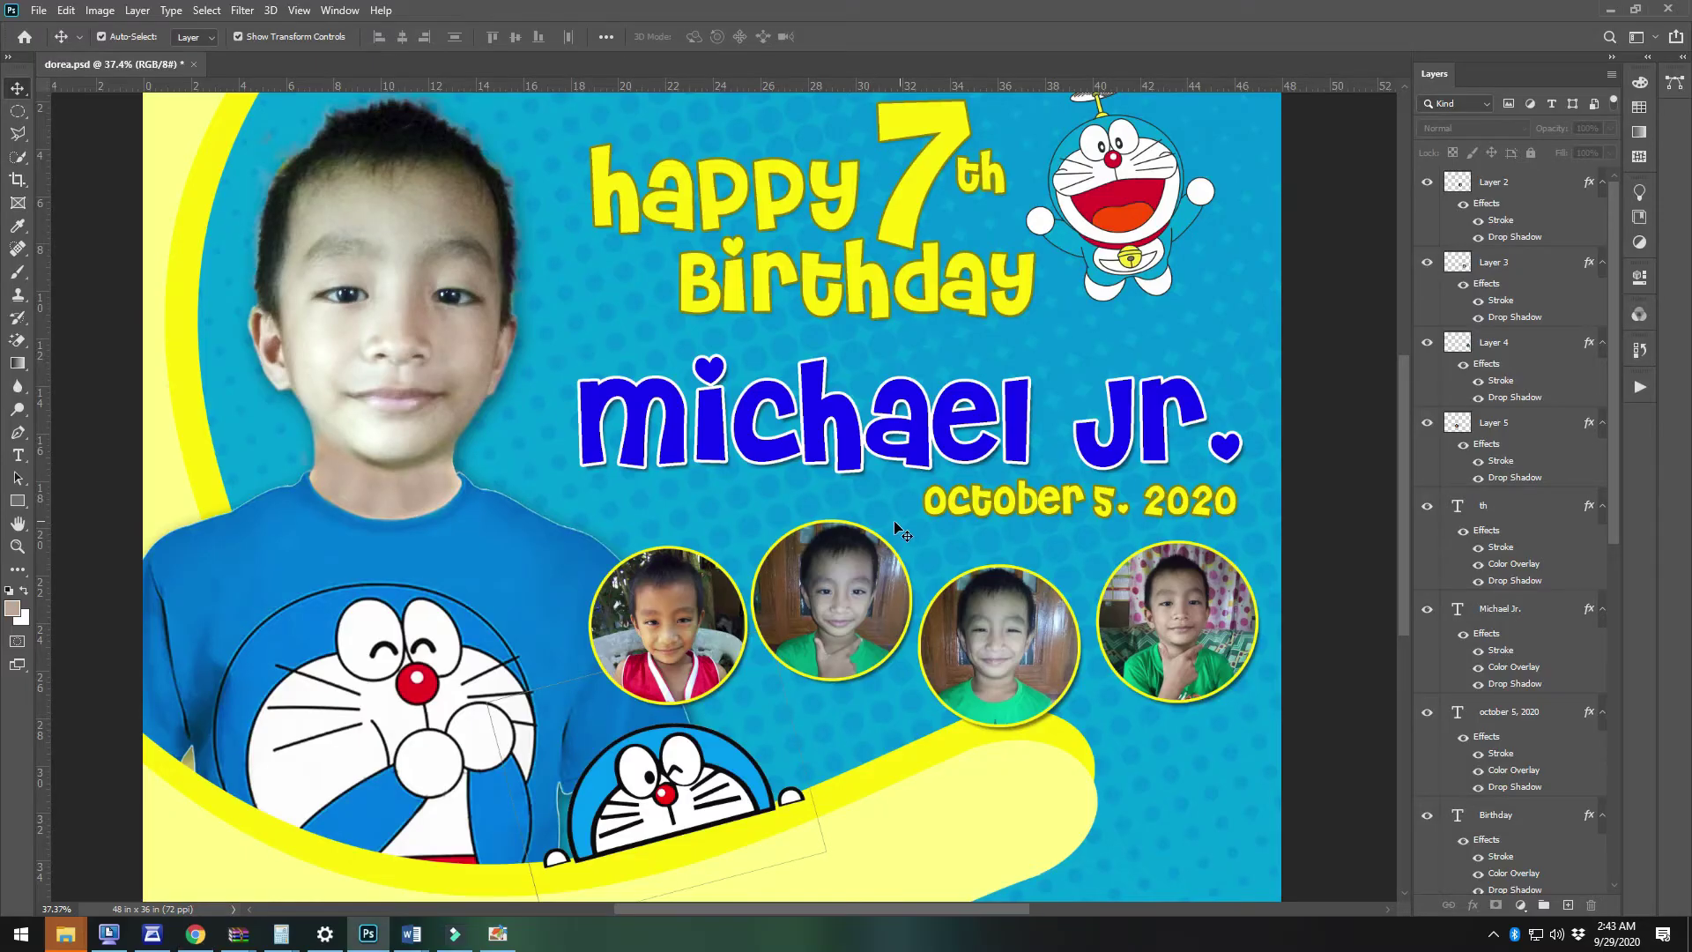
pyautogui.hotkey('ctrl', 'v')
pyautogui.press('e')
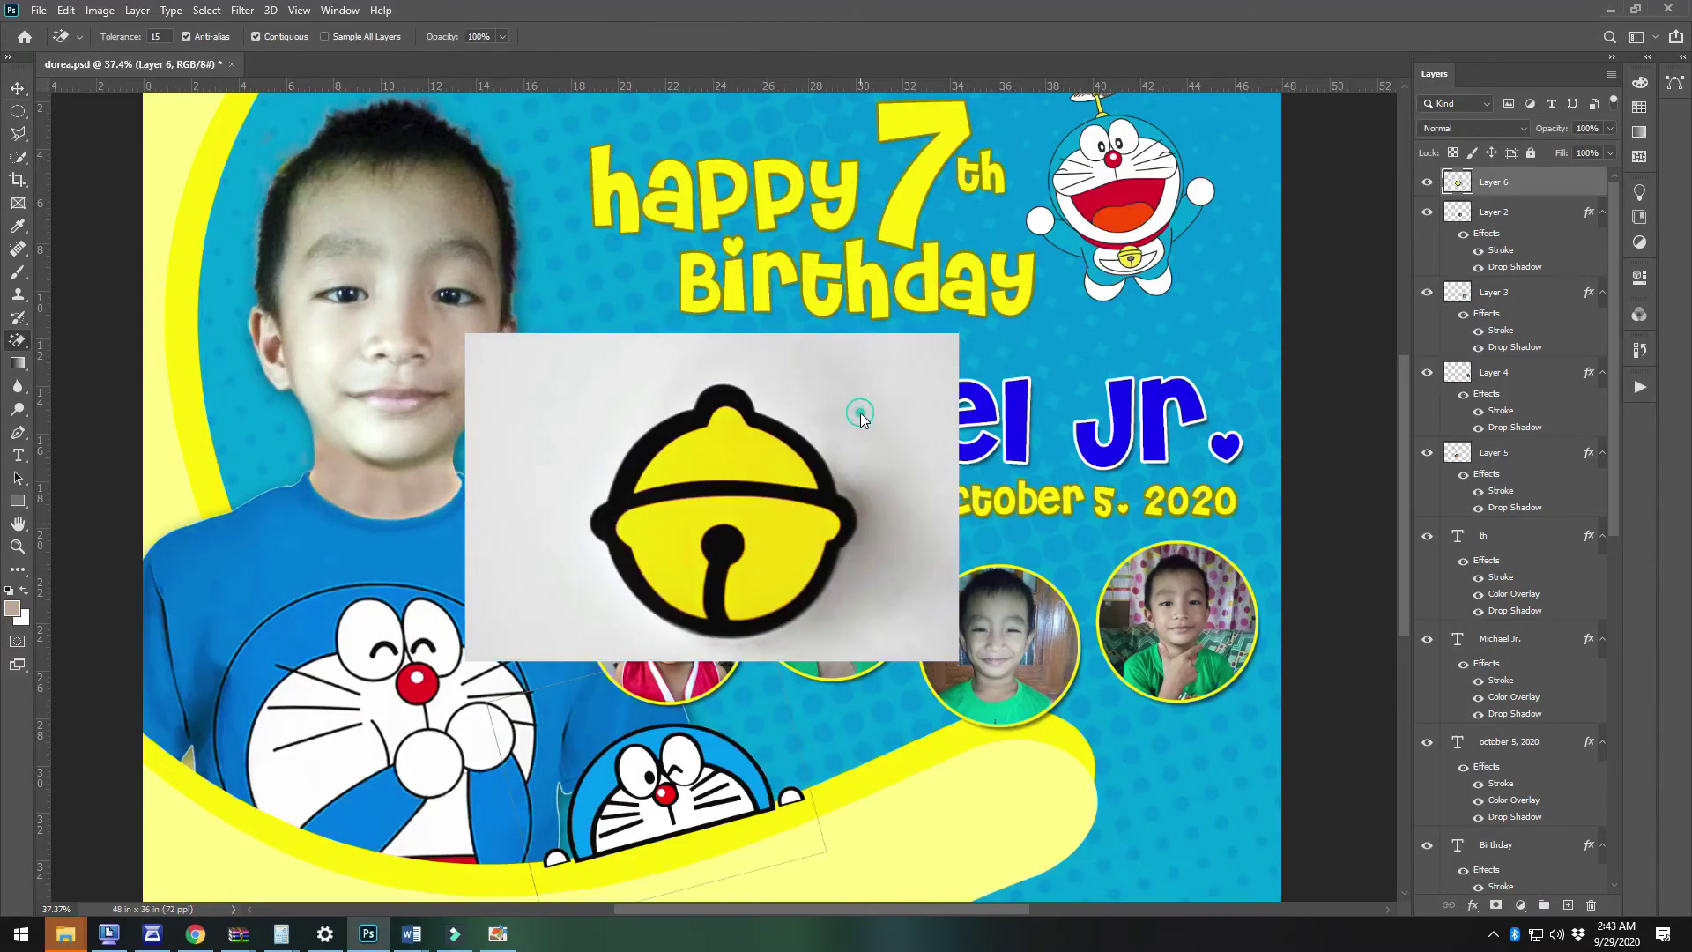
pyautogui.click(862, 420)
pyautogui.hotkey('ctrl', 'z')
pyautogui.click(818, 374)
# Scale the bell down to a small badge for the rim of the red-shirt circular photo
pyautogui.click(27, 88)
pyautogui.scroll(2, 955, 744)
pyautogui.moveTo(856, 217); pyautogui.dragTo(496, 535)
pyautogui.press('Return')
# Duplicate the small bell onto the rims of the other three circular photos
pyautogui.moveTo(536, 599); pyautogui.dragTo(728, 456)
pyautogui.moveTo(880, 524); pyautogui.dragTo(921, 568)
pyautogui.moveTo(1145, 544); pyautogui.dragTo(1182, 557)
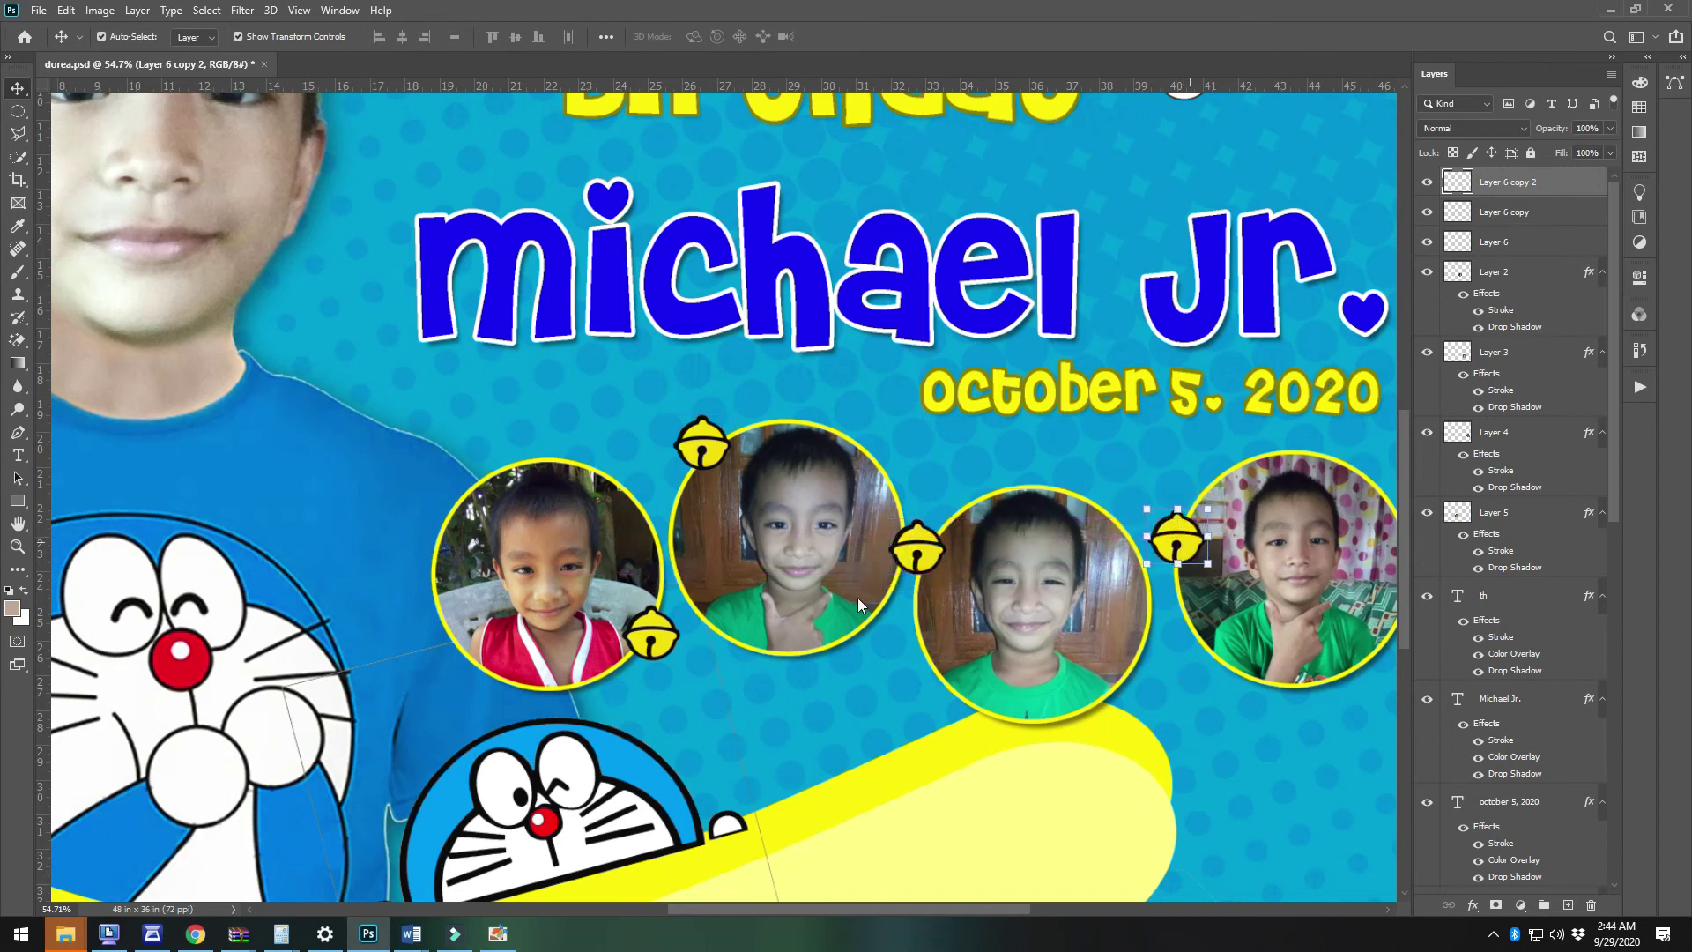
pyautogui.scroll(-1, 797, 530)
pyautogui.hotkey('ctrl', 'j')
# Reposition the bells to the lower right rims of the second and third photos and the left rim of the fourth
pyautogui.click(1334, 705)
pyautogui.click(627, 452)
pyautogui.moveTo(628, 451); pyautogui.dragTo(763, 627)
pyautogui.moveTo(849, 558); pyautogui.dragTo(1013, 674)
pyautogui.moveTo(1053, 542); pyautogui.dragTo(1057, 589)
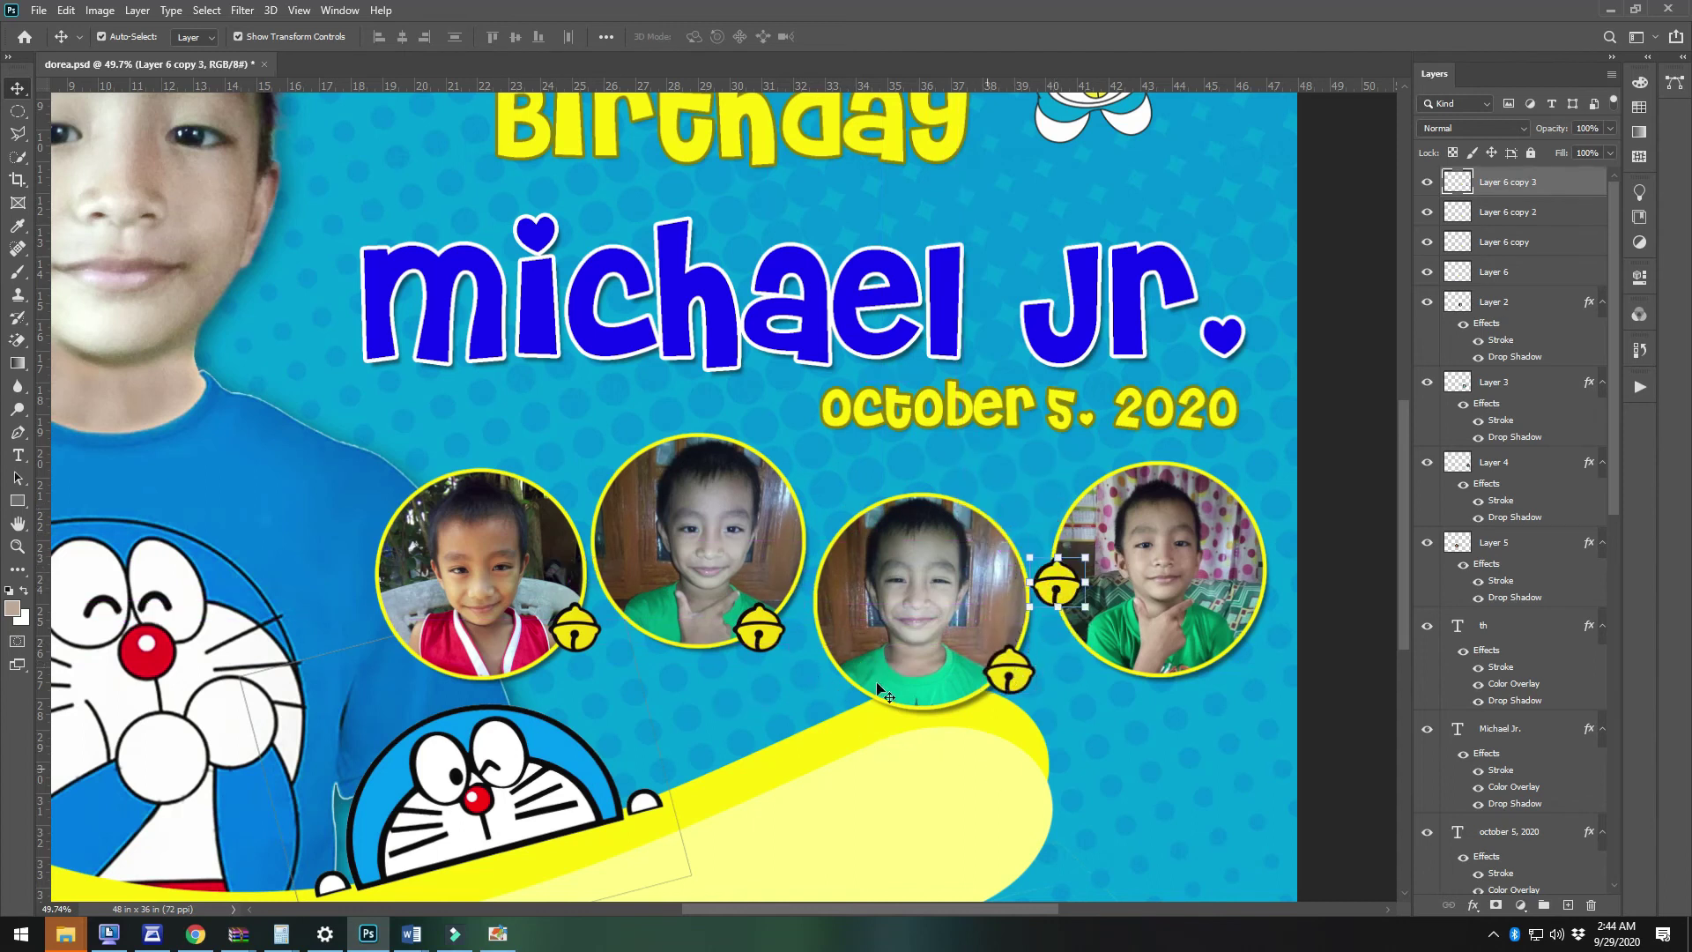
pyautogui.scroll(-4, 970, 687)
pyautogui.click(1231, 756)
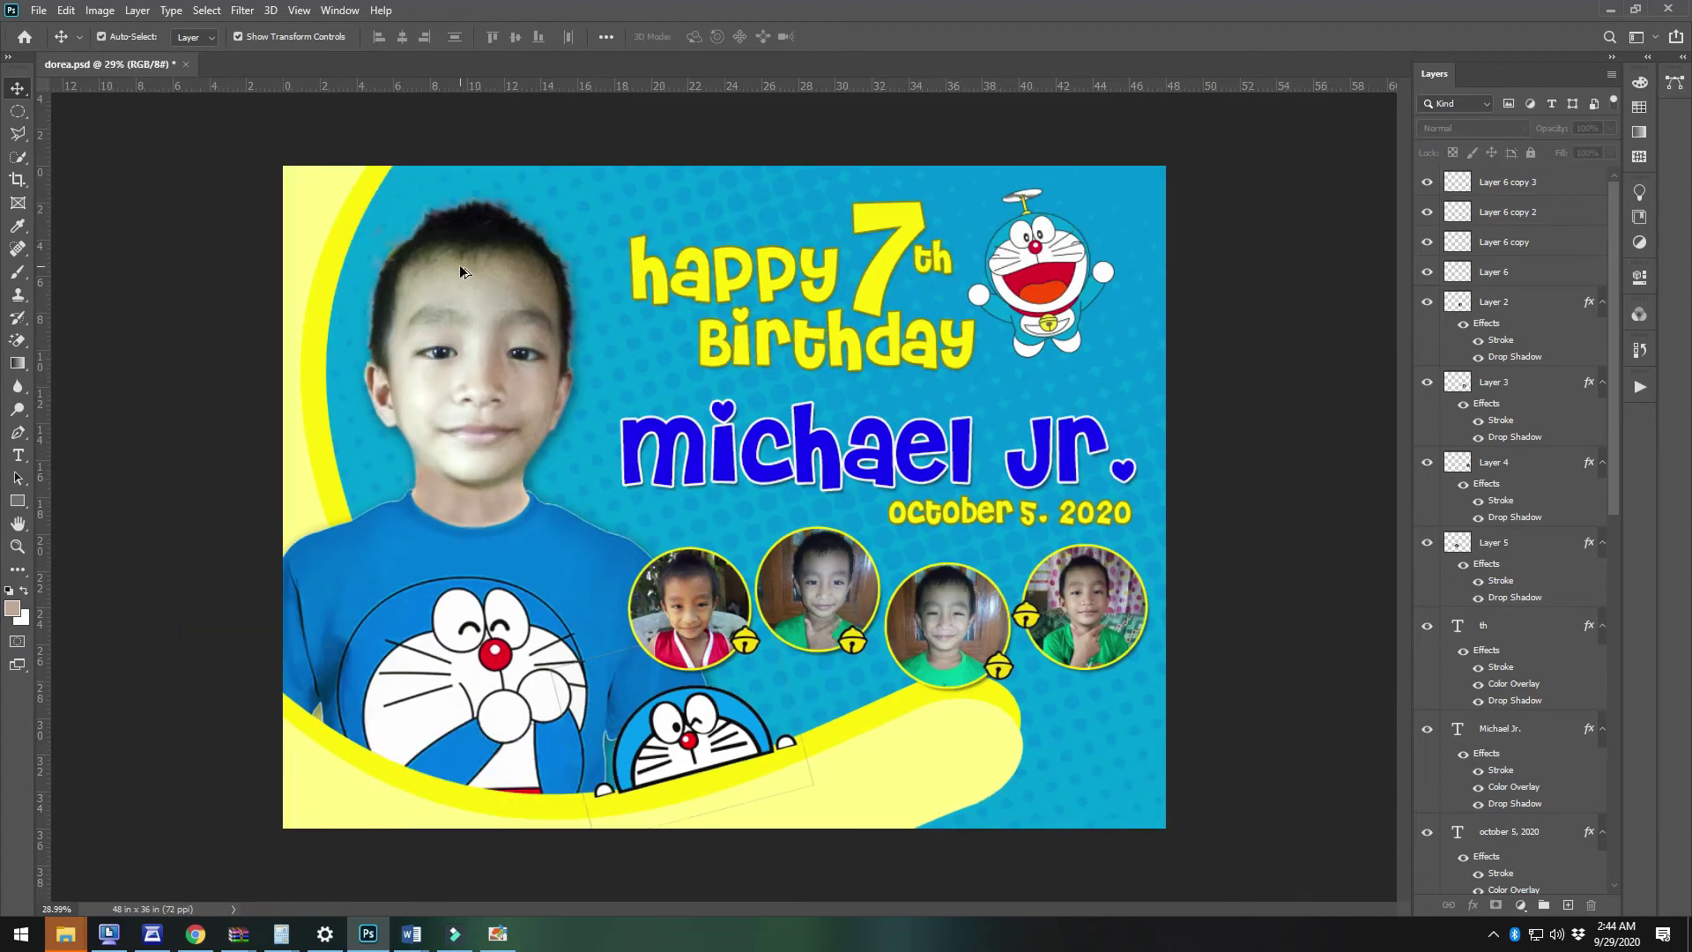
# Switch to Chrome and search images for "doraemon characters"
pyautogui.hotkey('alt', 'Tab')
pyautogui.click(274, 84)
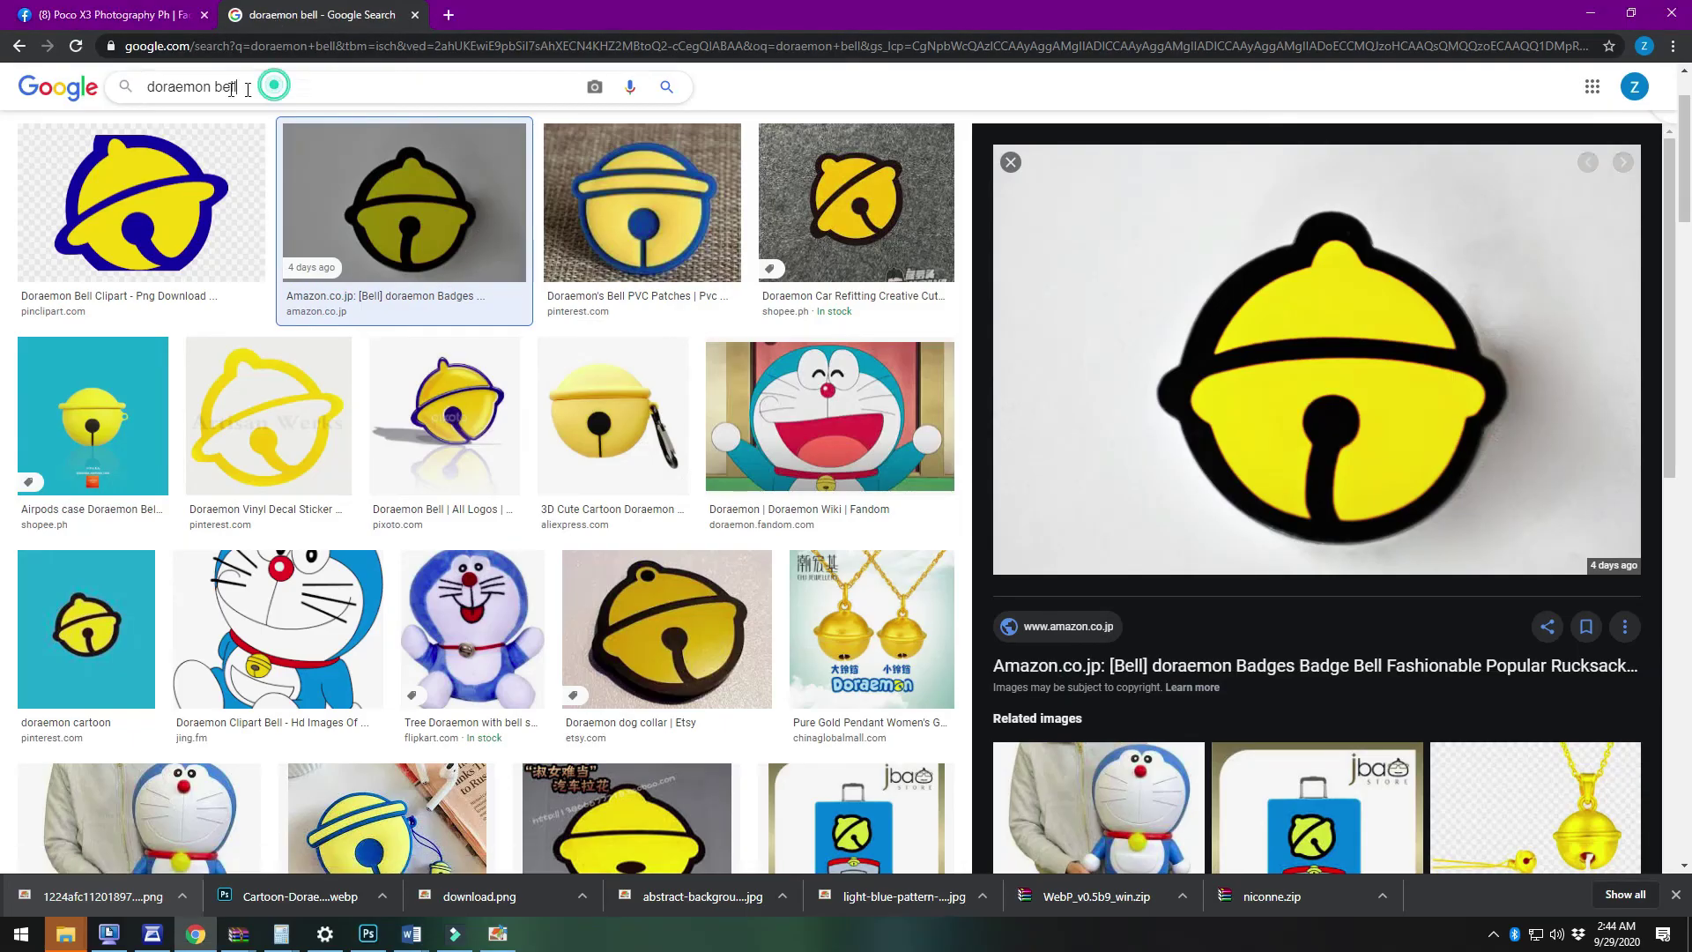
pyautogui.write('cha')
pyautogui.press('Down')
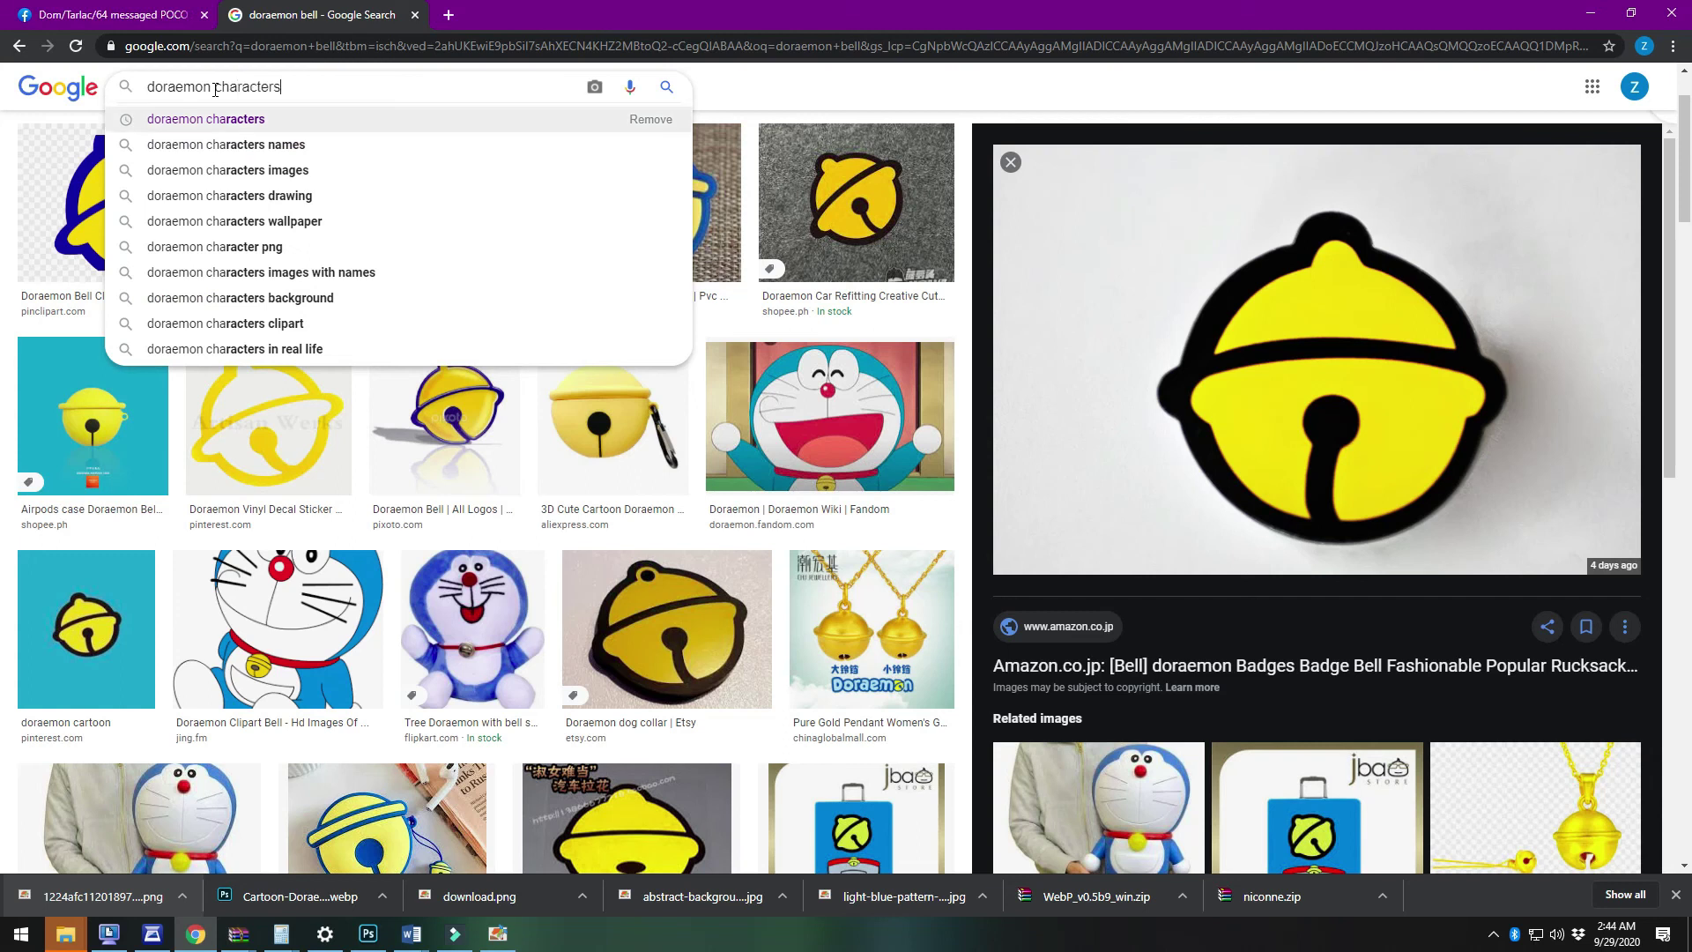
pyautogui.press('Return')
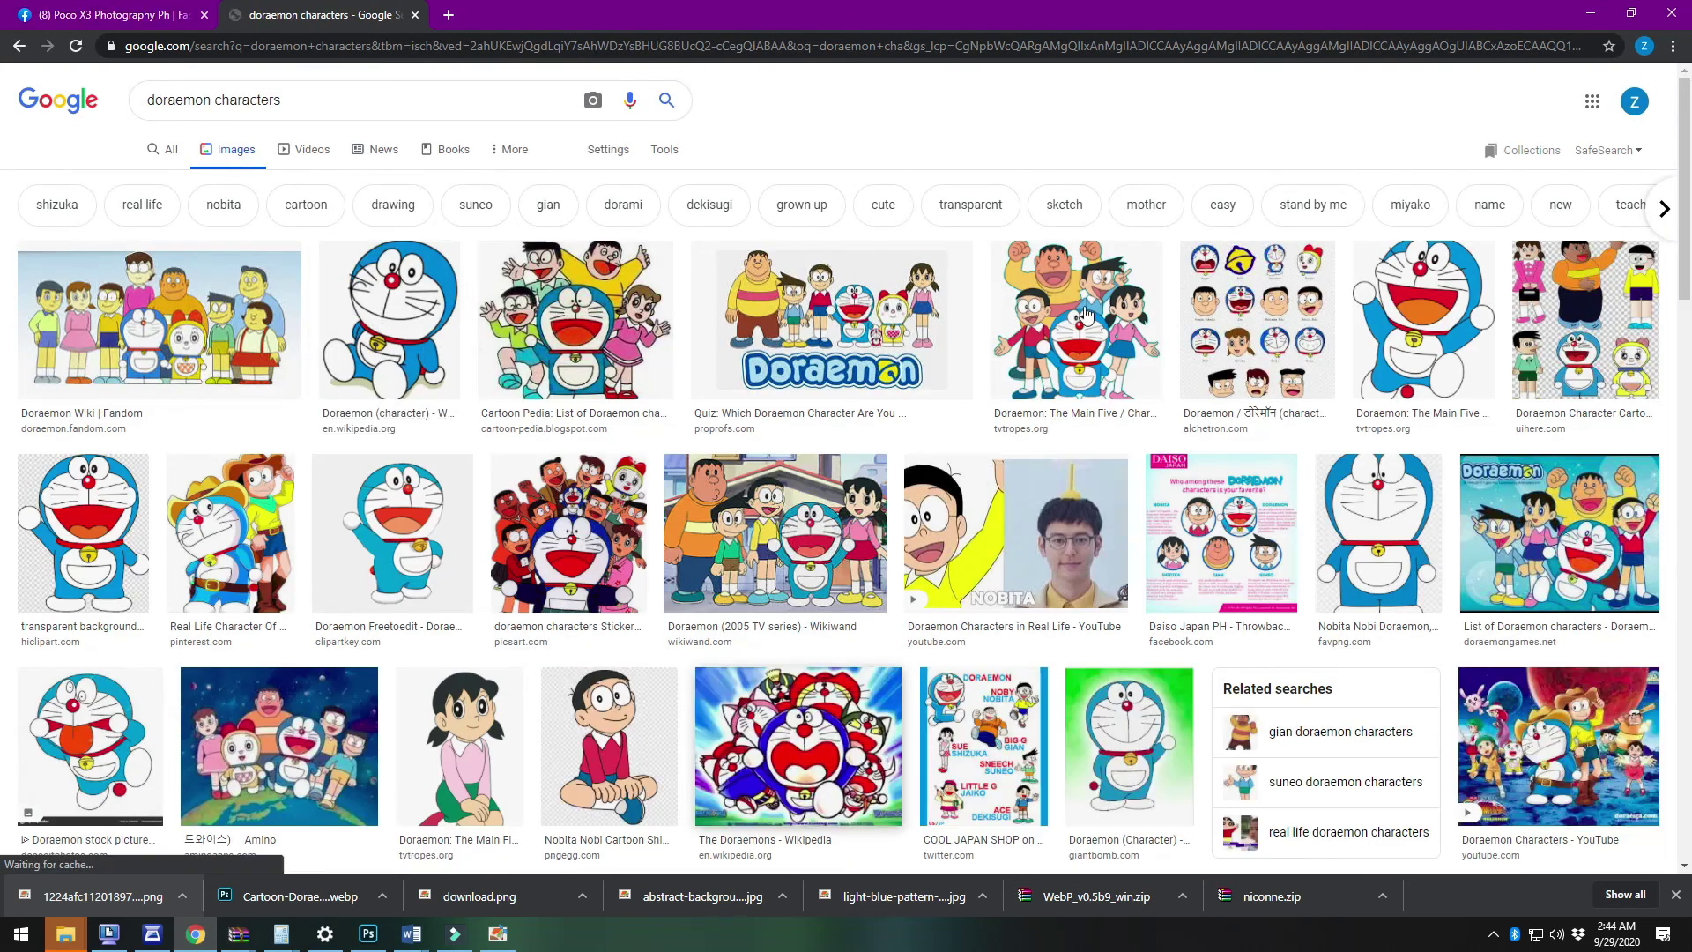
pyautogui.click(1096, 327)
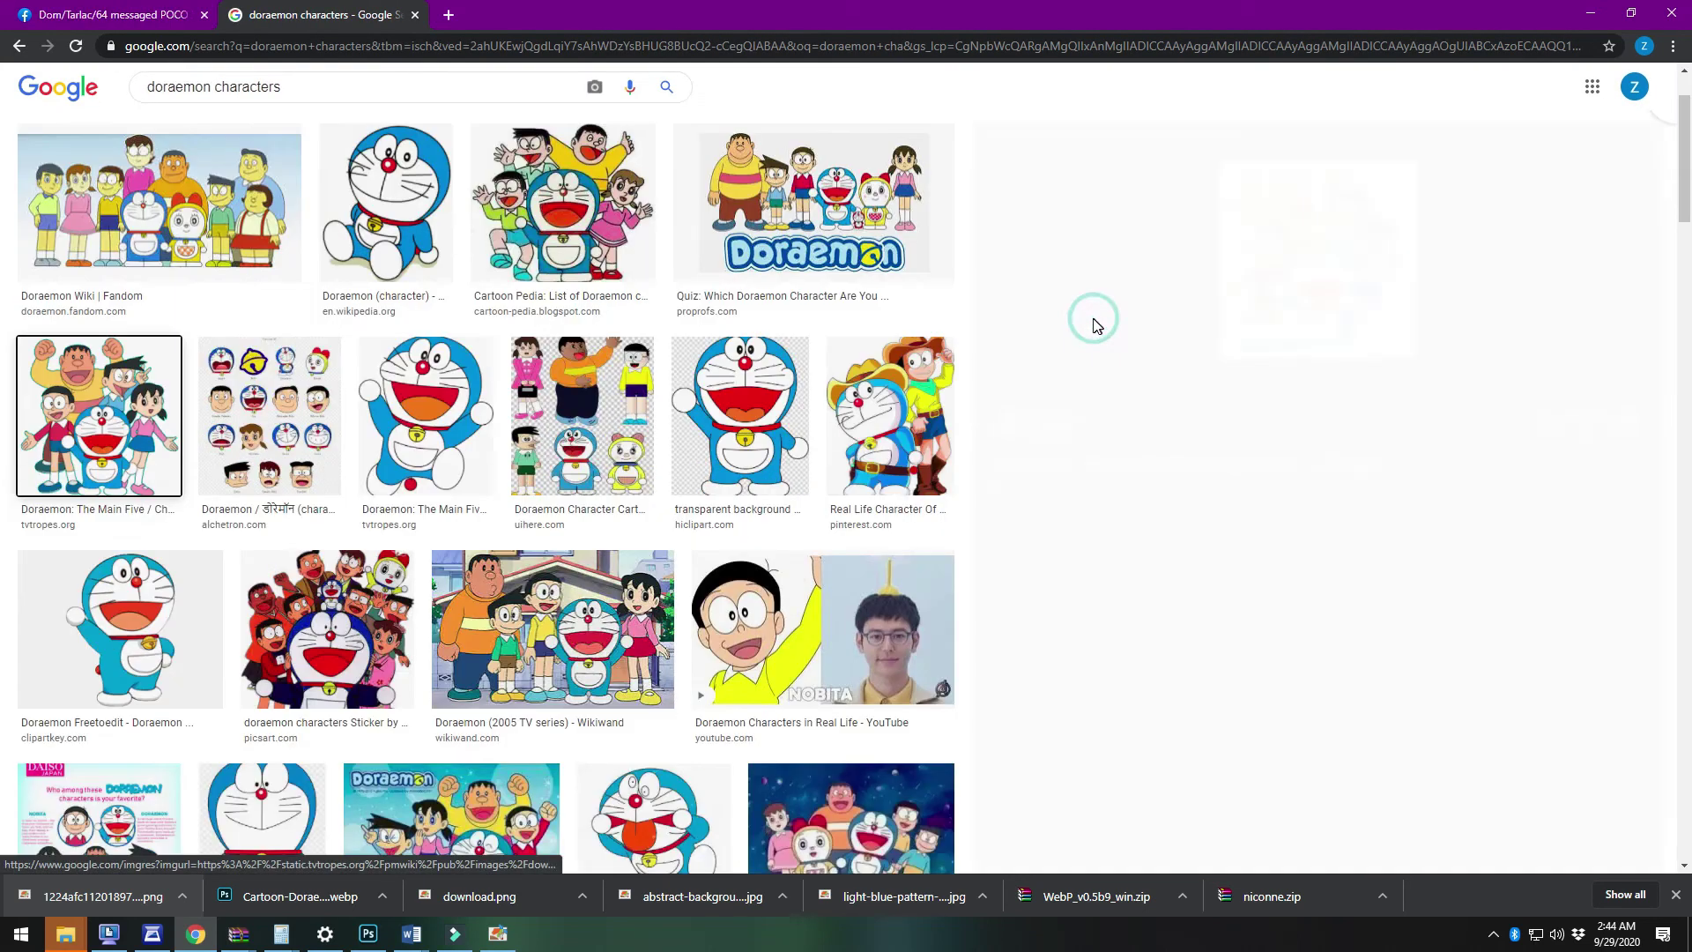
pyautogui.rightClick(1315, 246)
pyautogui.press('Escape')
# Find the Doraemon character group with its logo on a plain blue background in the results and copy the image
pyautogui.scroll(-6, 596, 570)
pyautogui.scroll(-20, 596, 570)
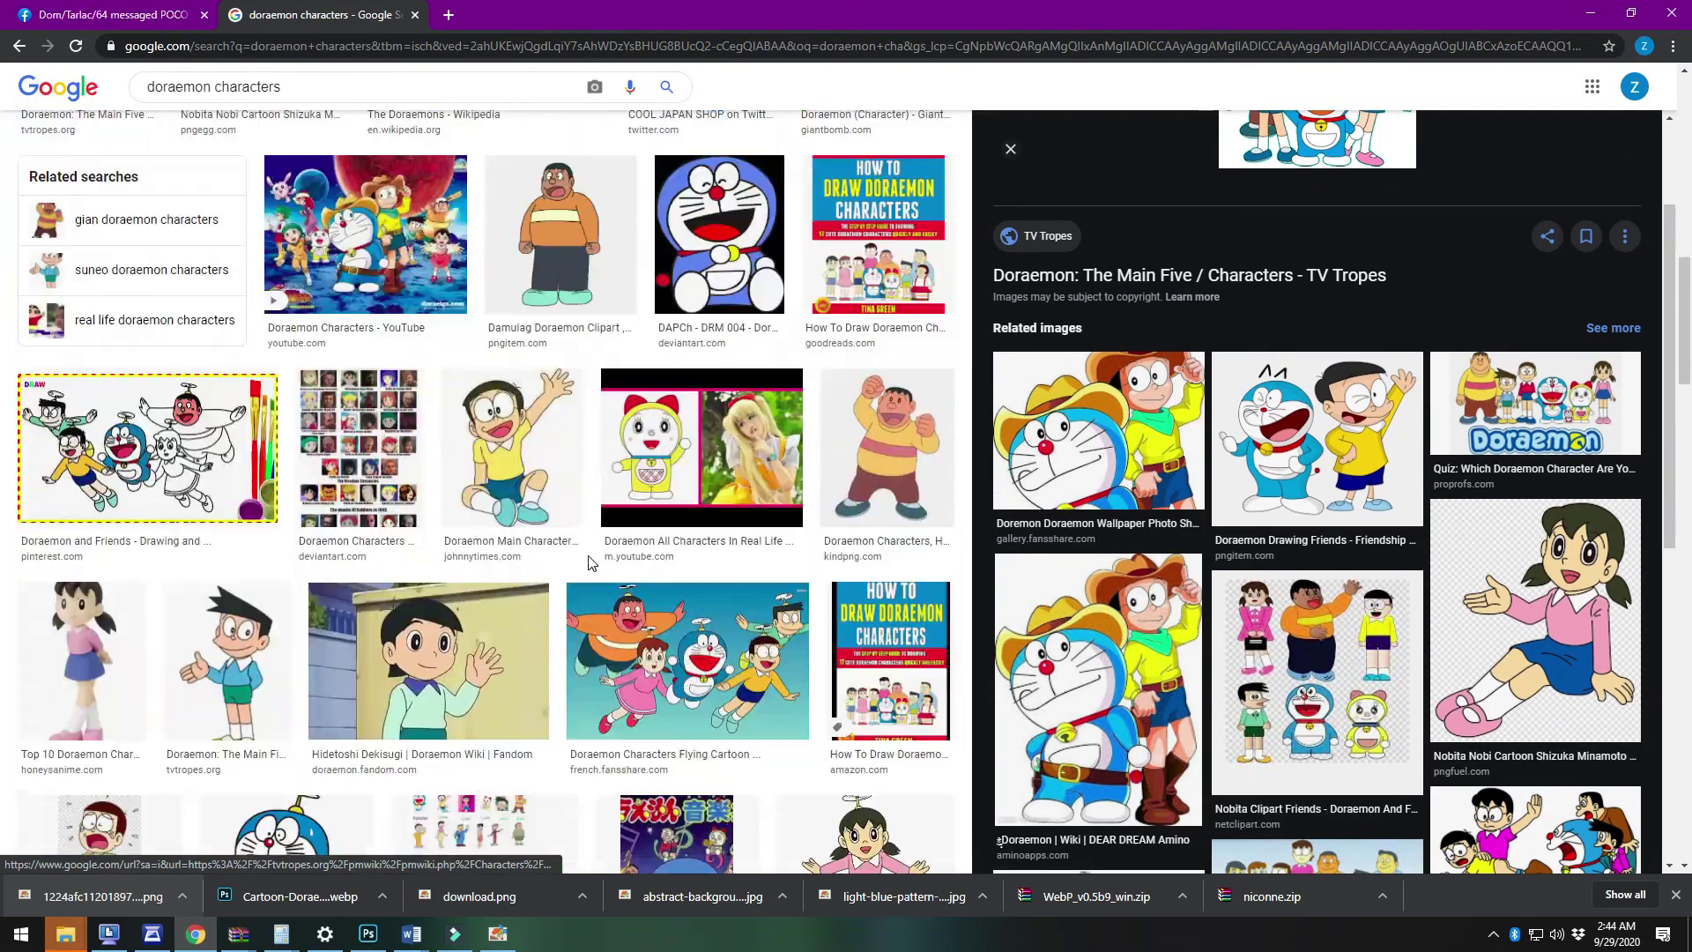
pyautogui.scroll(-15, 562, 553)
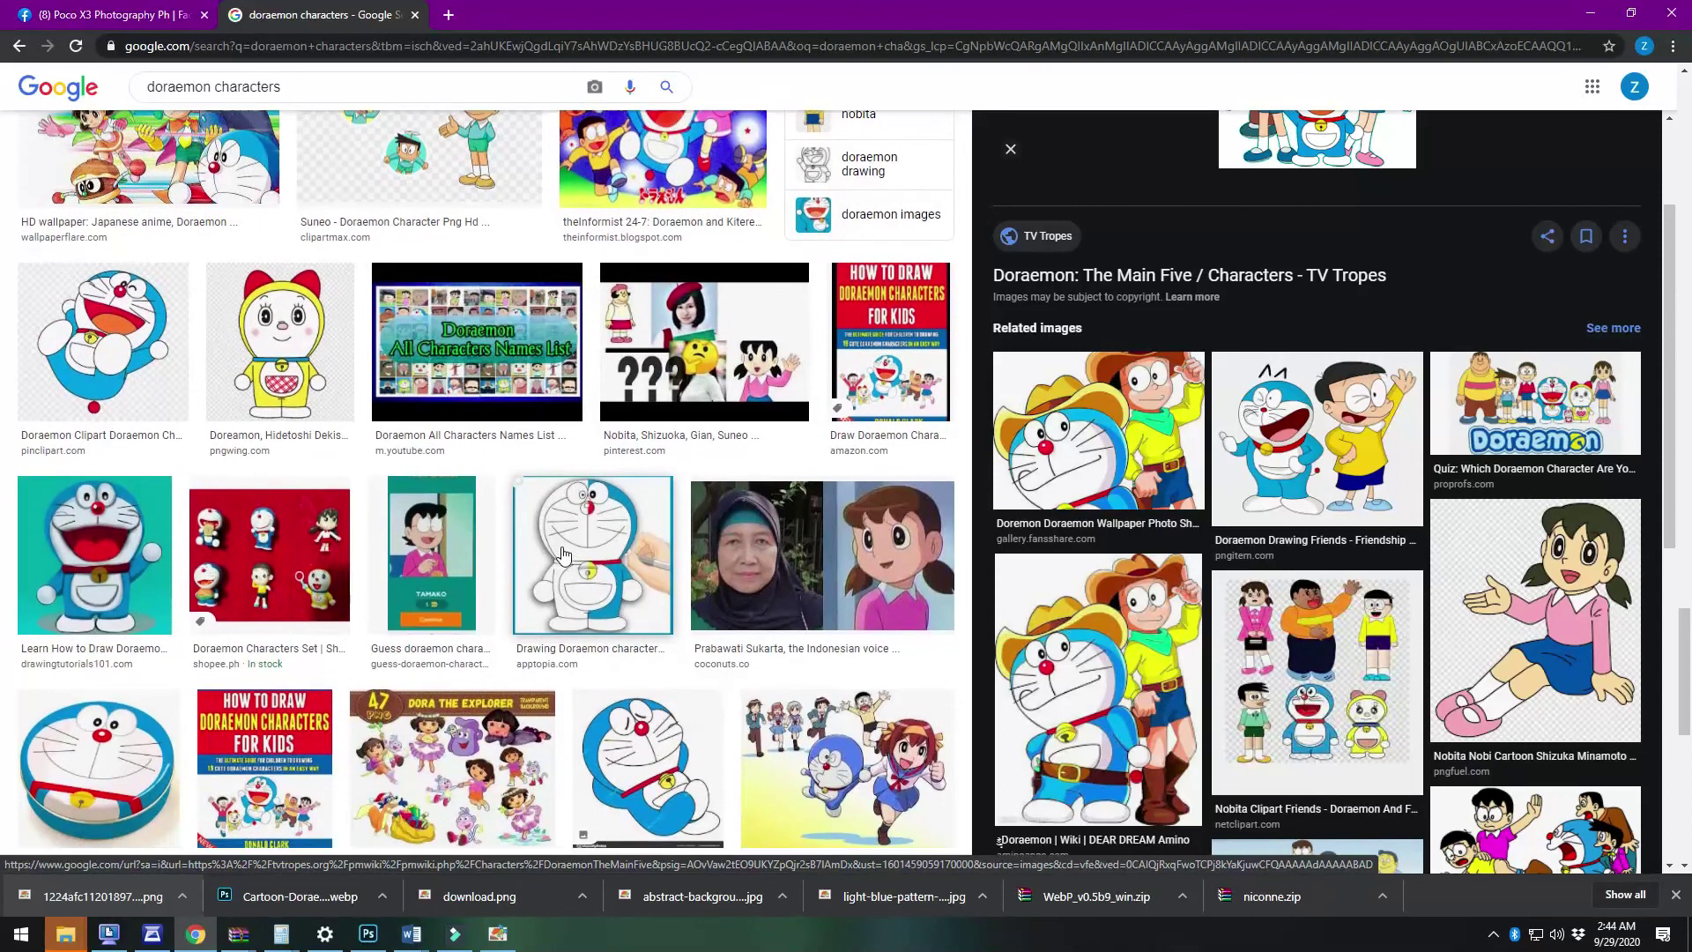
pyautogui.scroll(-2, 563, 551)
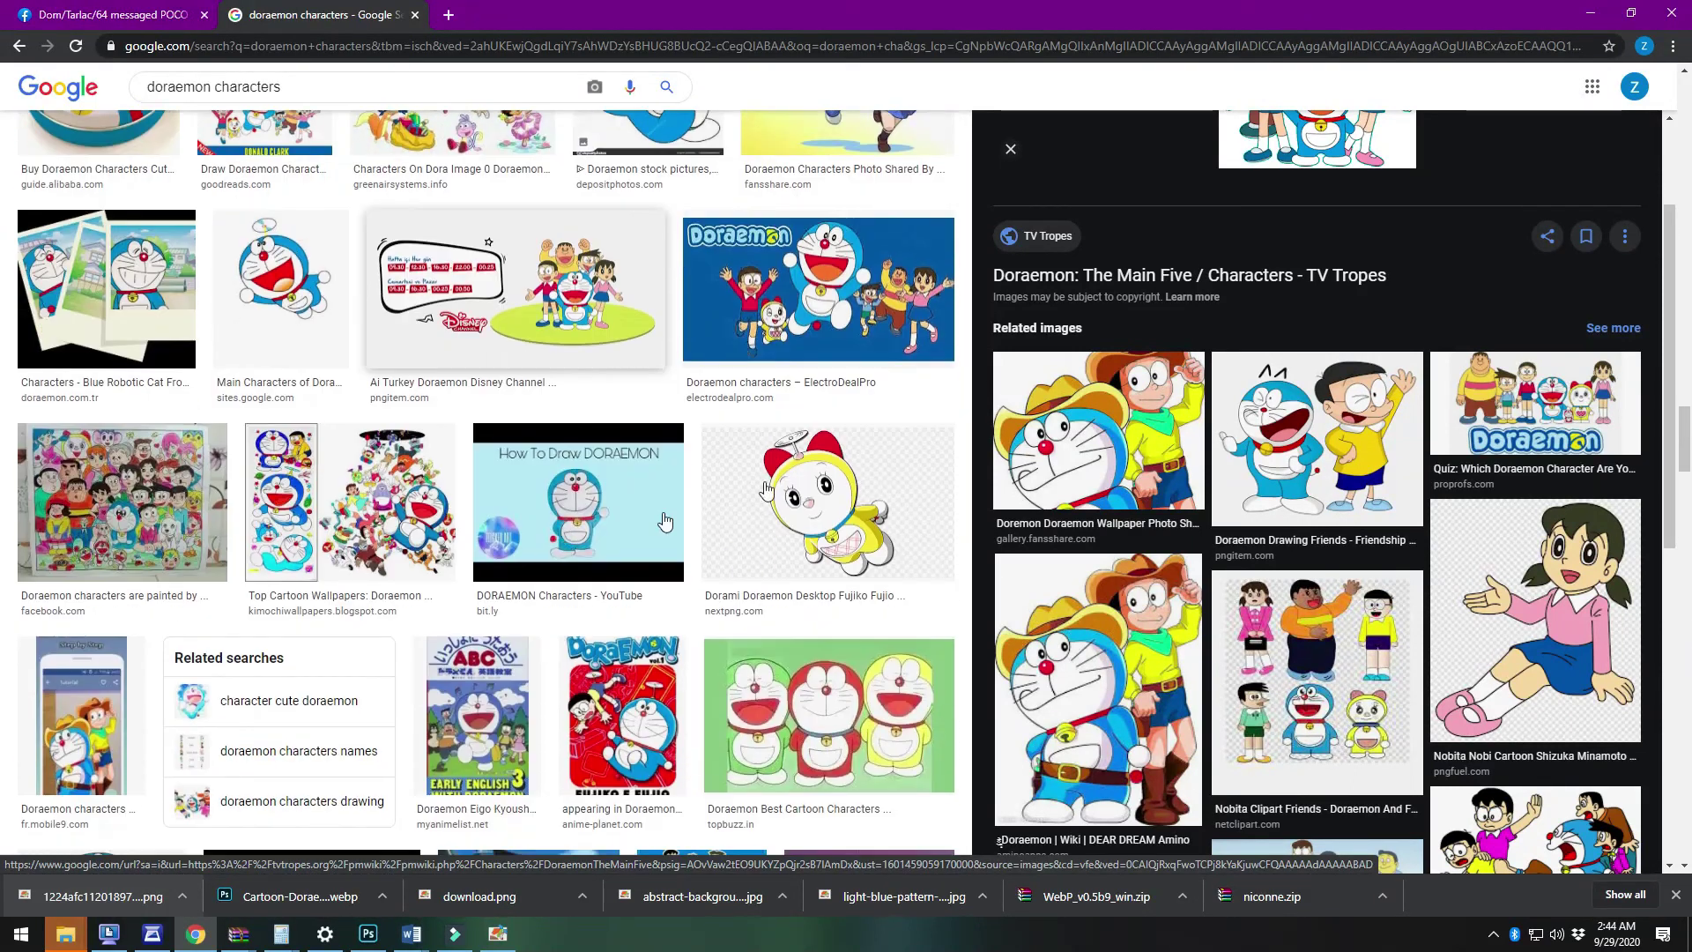
pyautogui.click(812, 341)
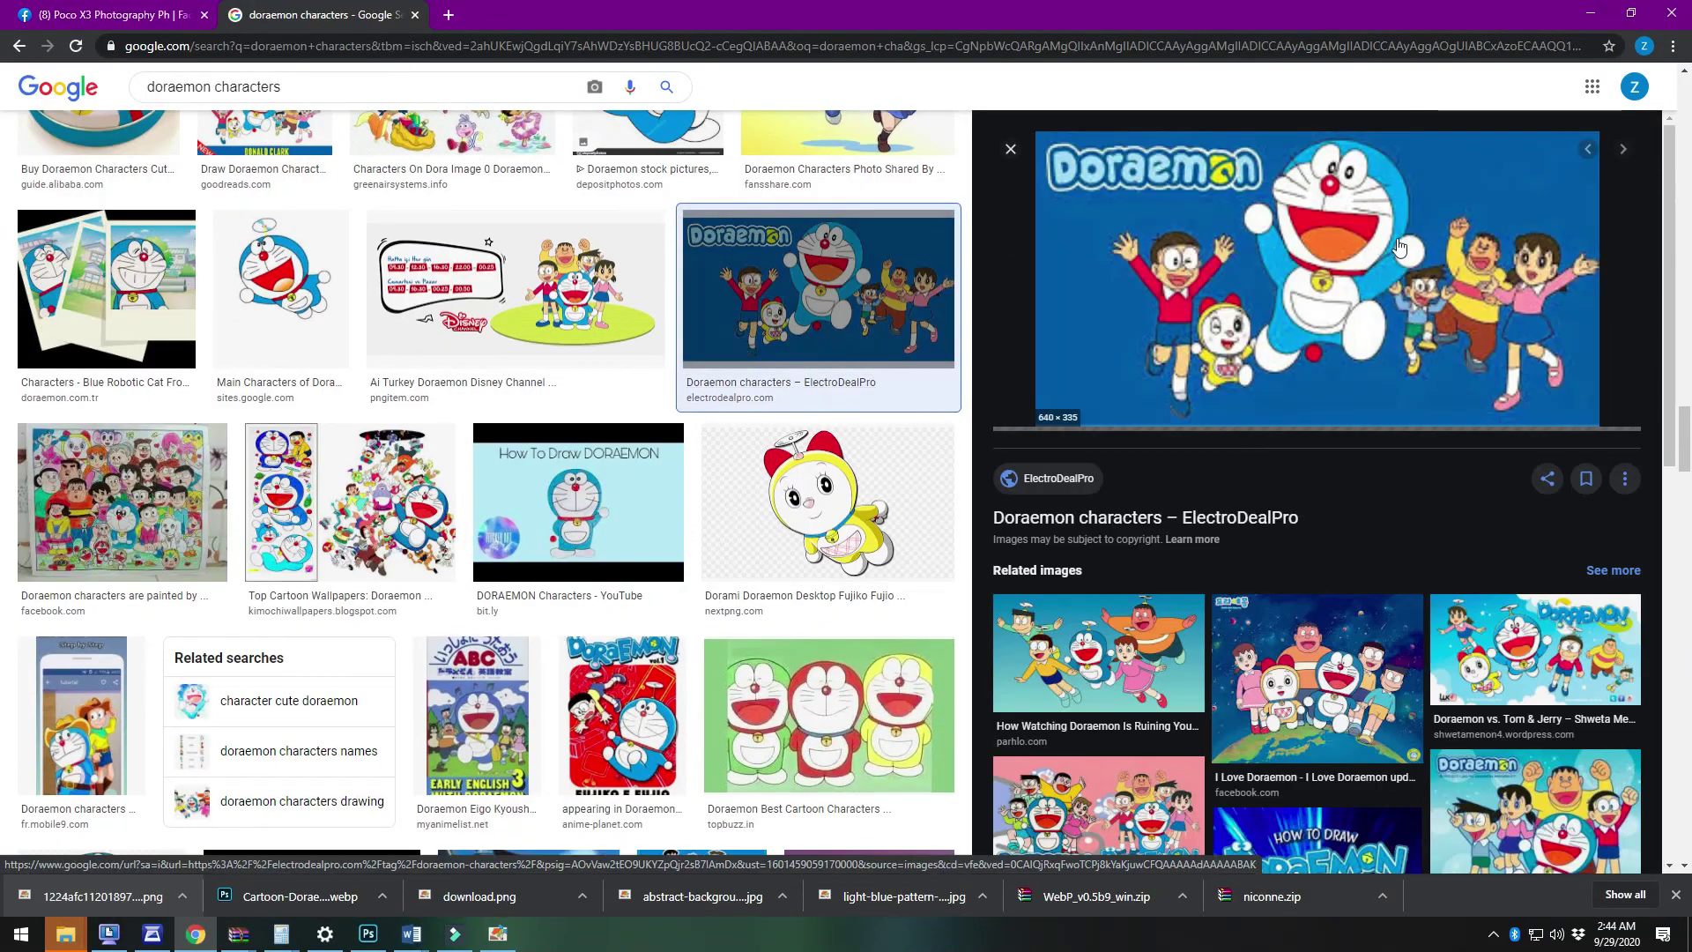
pyautogui.rightClick(1347, 251)
pyautogui.click(1408, 431)
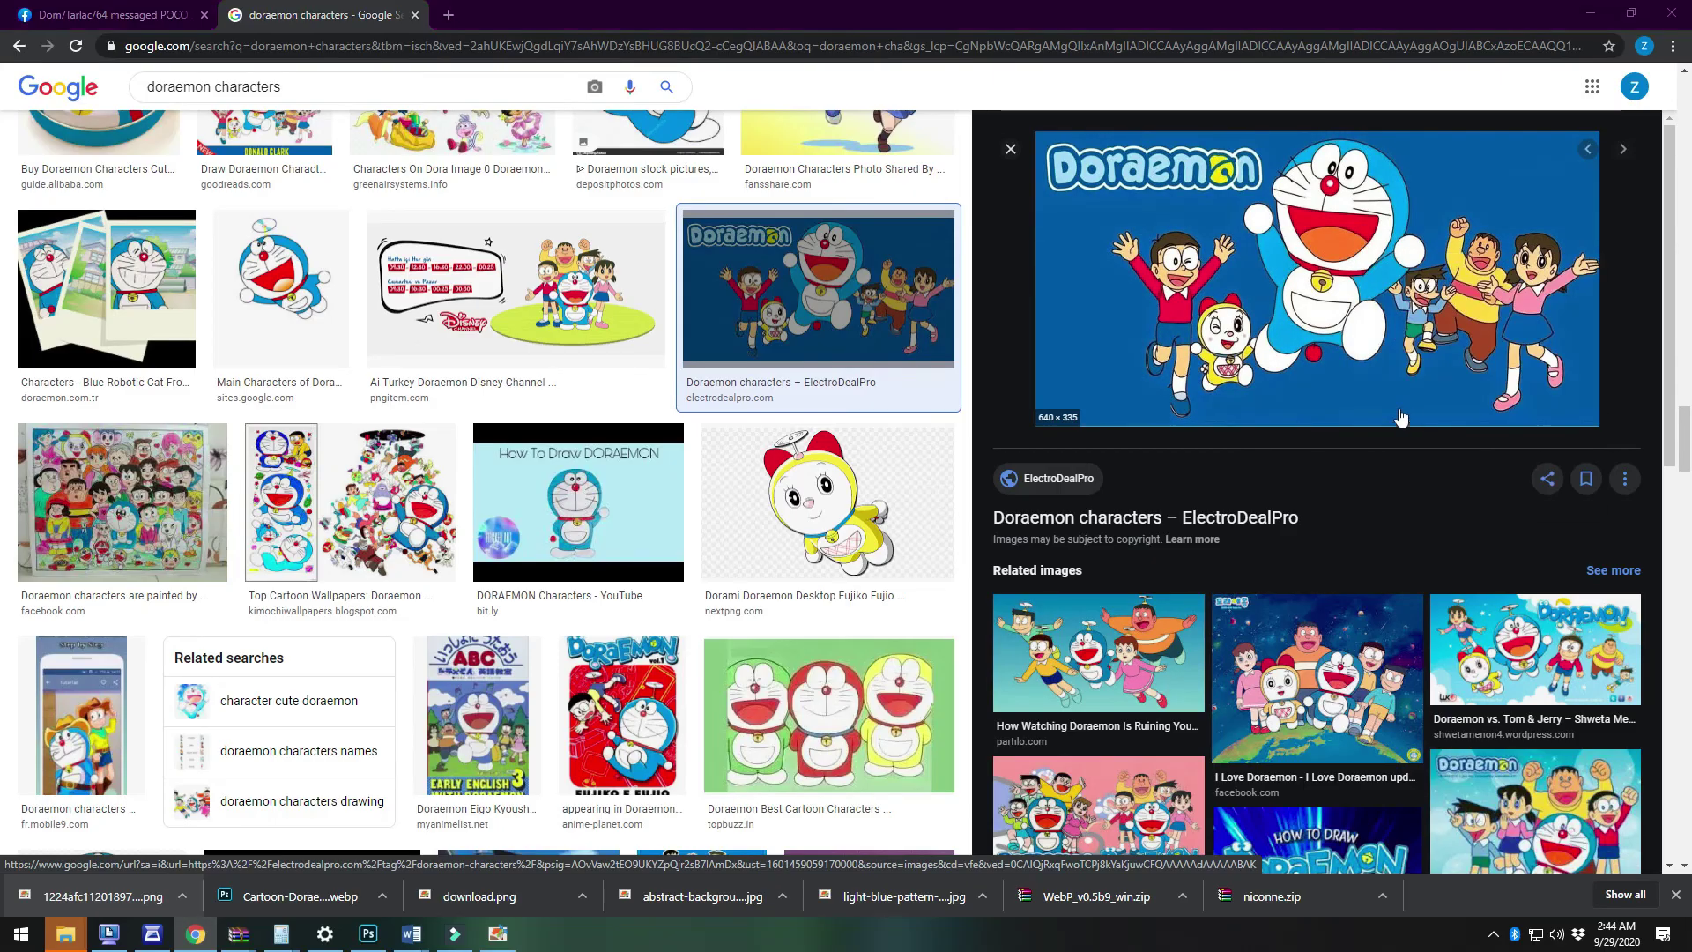
# Switch to Photoshop, paste the character group image and enlarge it to about 24 in wide
pyautogui.hotkey('alt', 'Tab')
pyautogui.hotkey('ctrl', 'v')
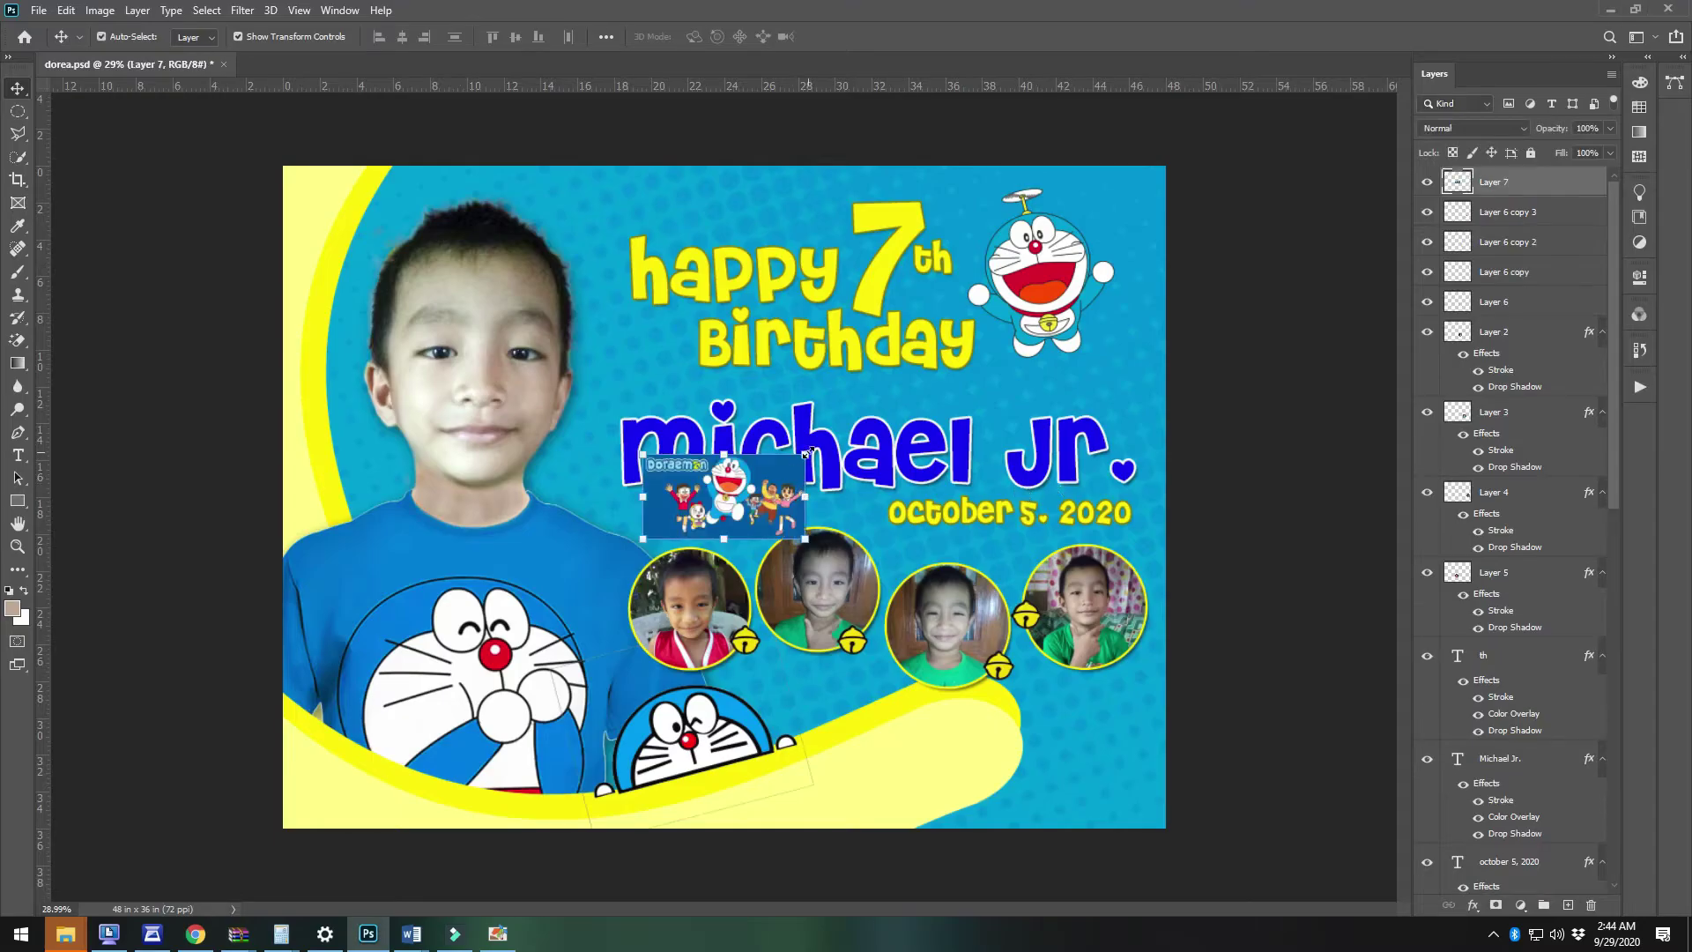
pyautogui.moveTo(805, 455); pyautogui.dragTo(1093, 322)
pyautogui.press('Return')
# Erase the character group's blue background with the Magic Eraser, lowering the tolerance to 20 after undoing the first attempt
pyautogui.press('e')
pyautogui.click(1018, 337)
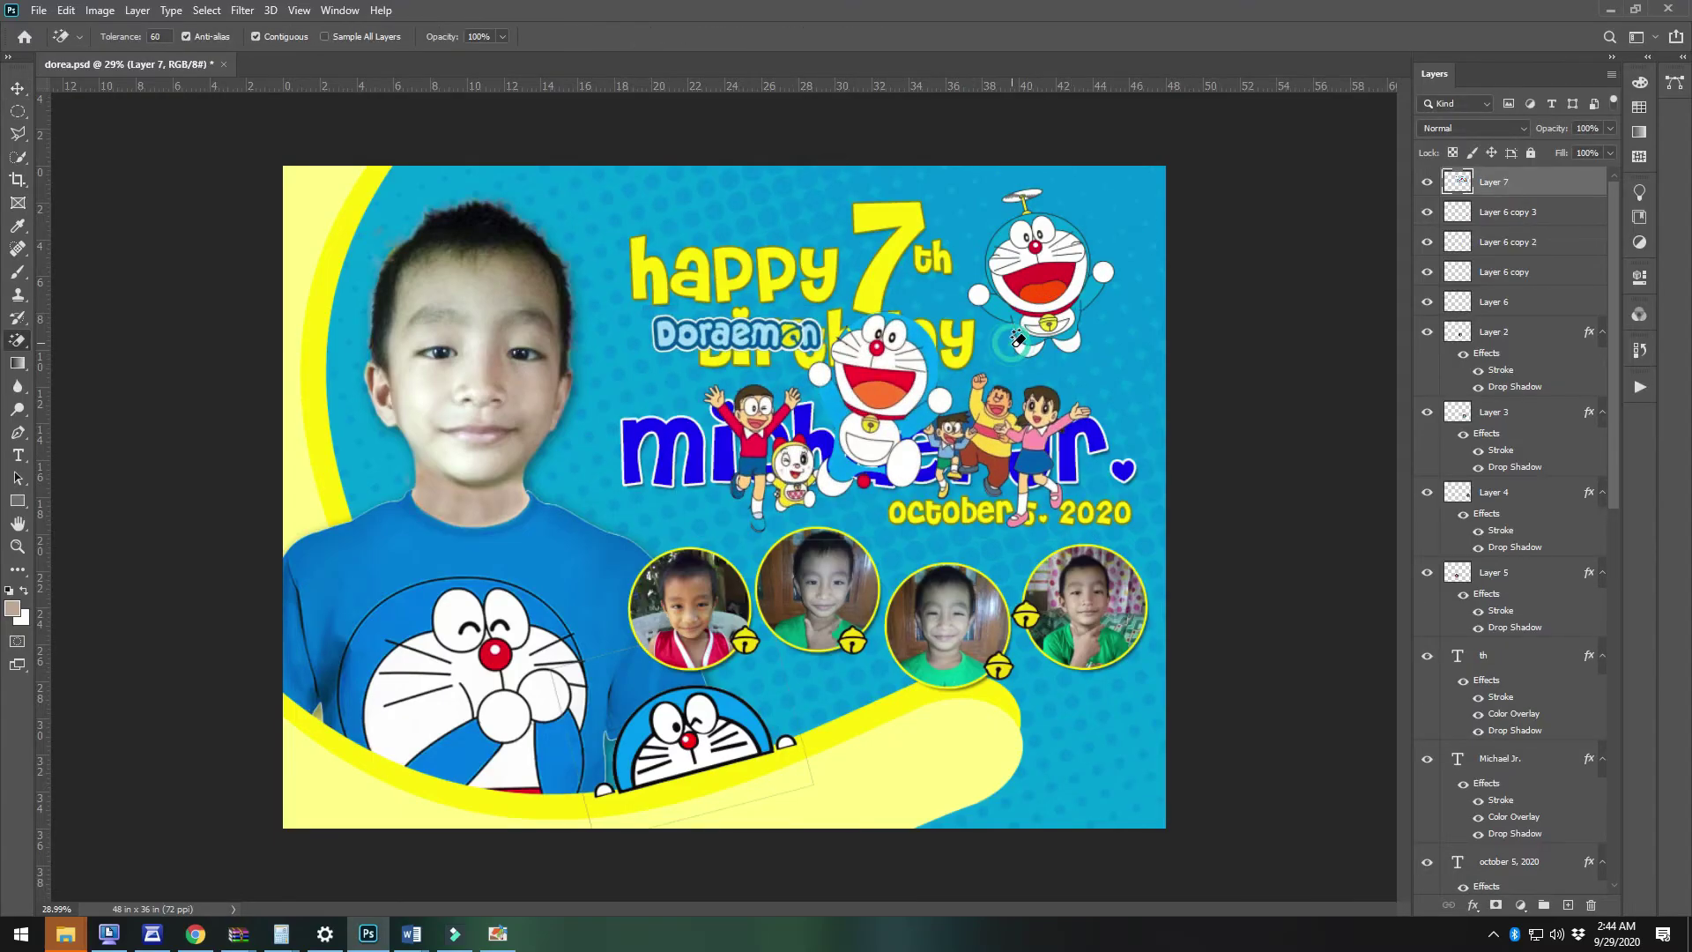
pyautogui.hotkey('ctrl', 'z')
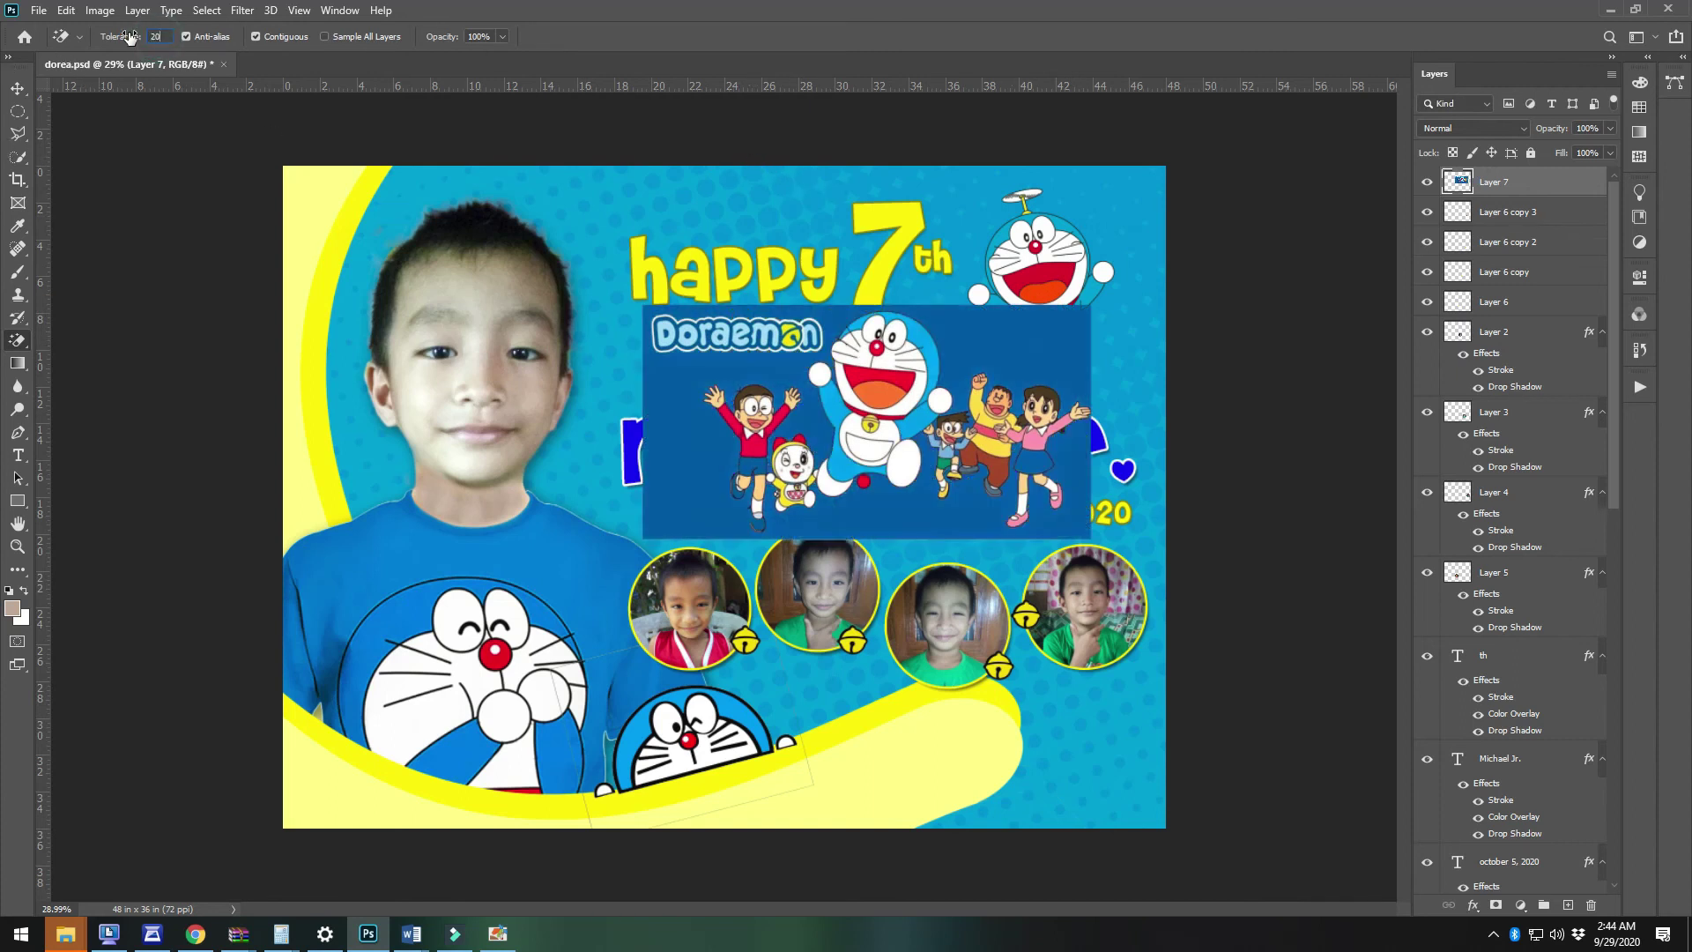
pyautogui.click(1037, 335)
# Cut the Doraemon logo out of the character group layer with a rectangular selection
pyautogui.rightClick(18, 111)
pyautogui.click(83, 99)
pyautogui.moveTo(620, 292); pyautogui.dragTo(936, 709)
pyautogui.press('Delete')
pyautogui.hotkey('ctrl', 'd')
# Move the character group to the banner's lower right corner and scale it to about 85%
pyautogui.click(18, 88)
pyautogui.moveTo(1157, 624); pyautogui.dragTo(1088, 658)
pyautogui.moveTo(1048, 765); pyautogui.dragTo(1122, 744)
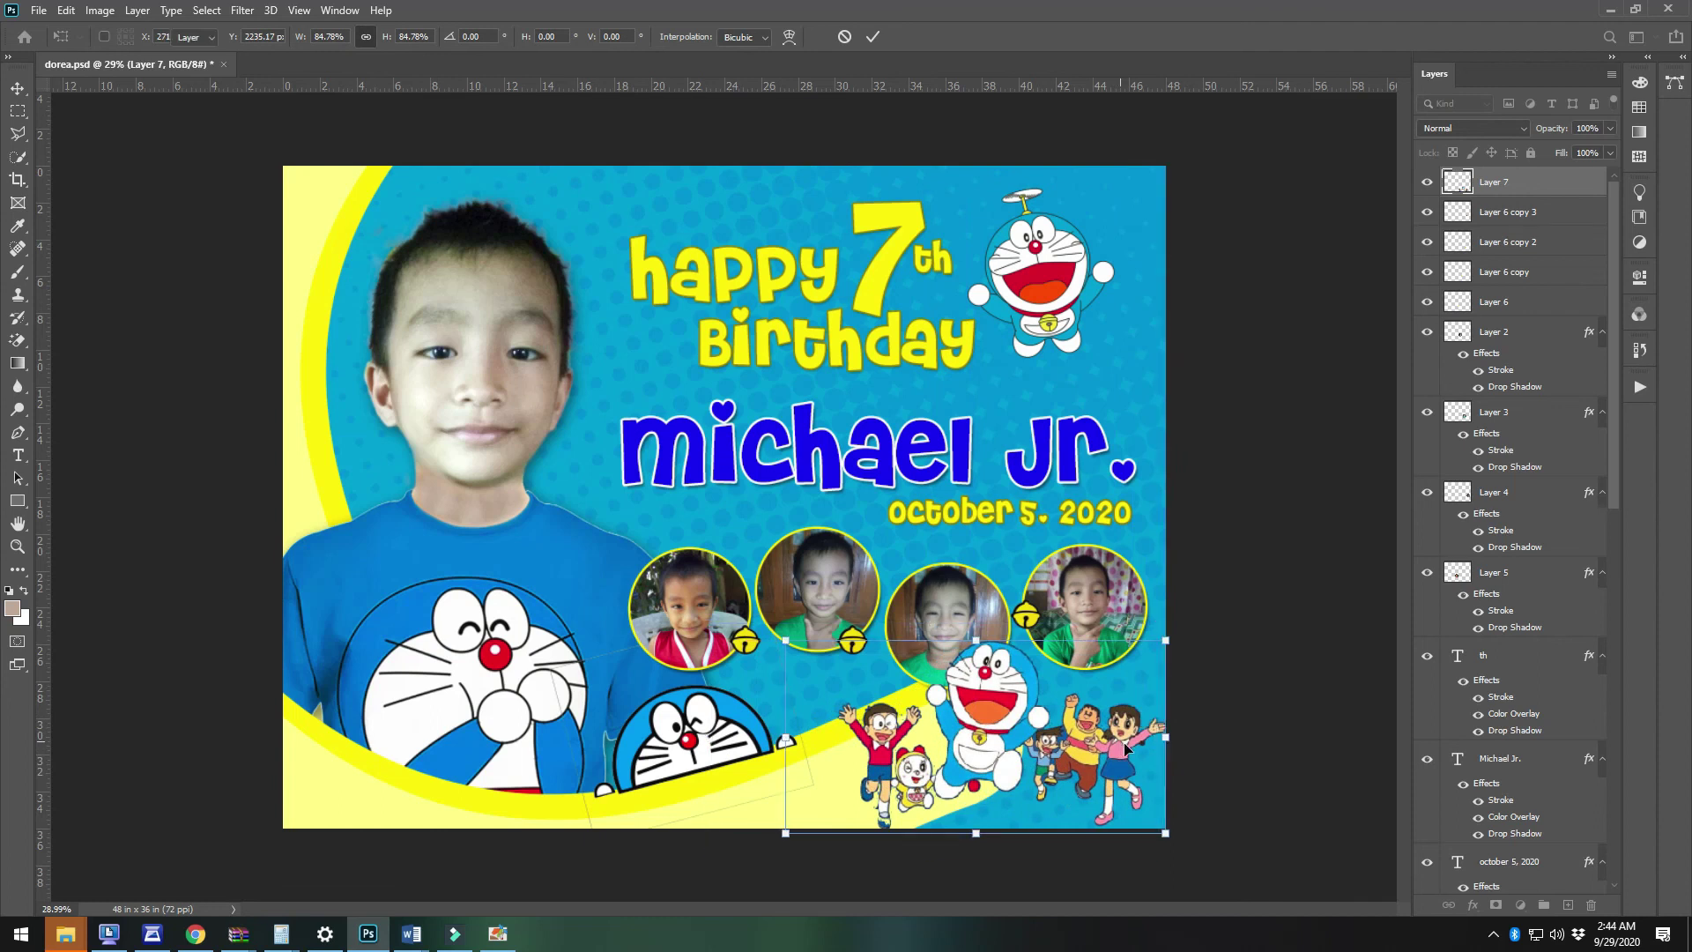
pyautogui.click(1242, 792)
# Move the third circular photo up above the large Doraemon and nudge it into line with the row
pyautogui.scroll(4, 1063, 677)
pyautogui.moveTo(1013, 608); pyautogui.dragTo(1020, 561)
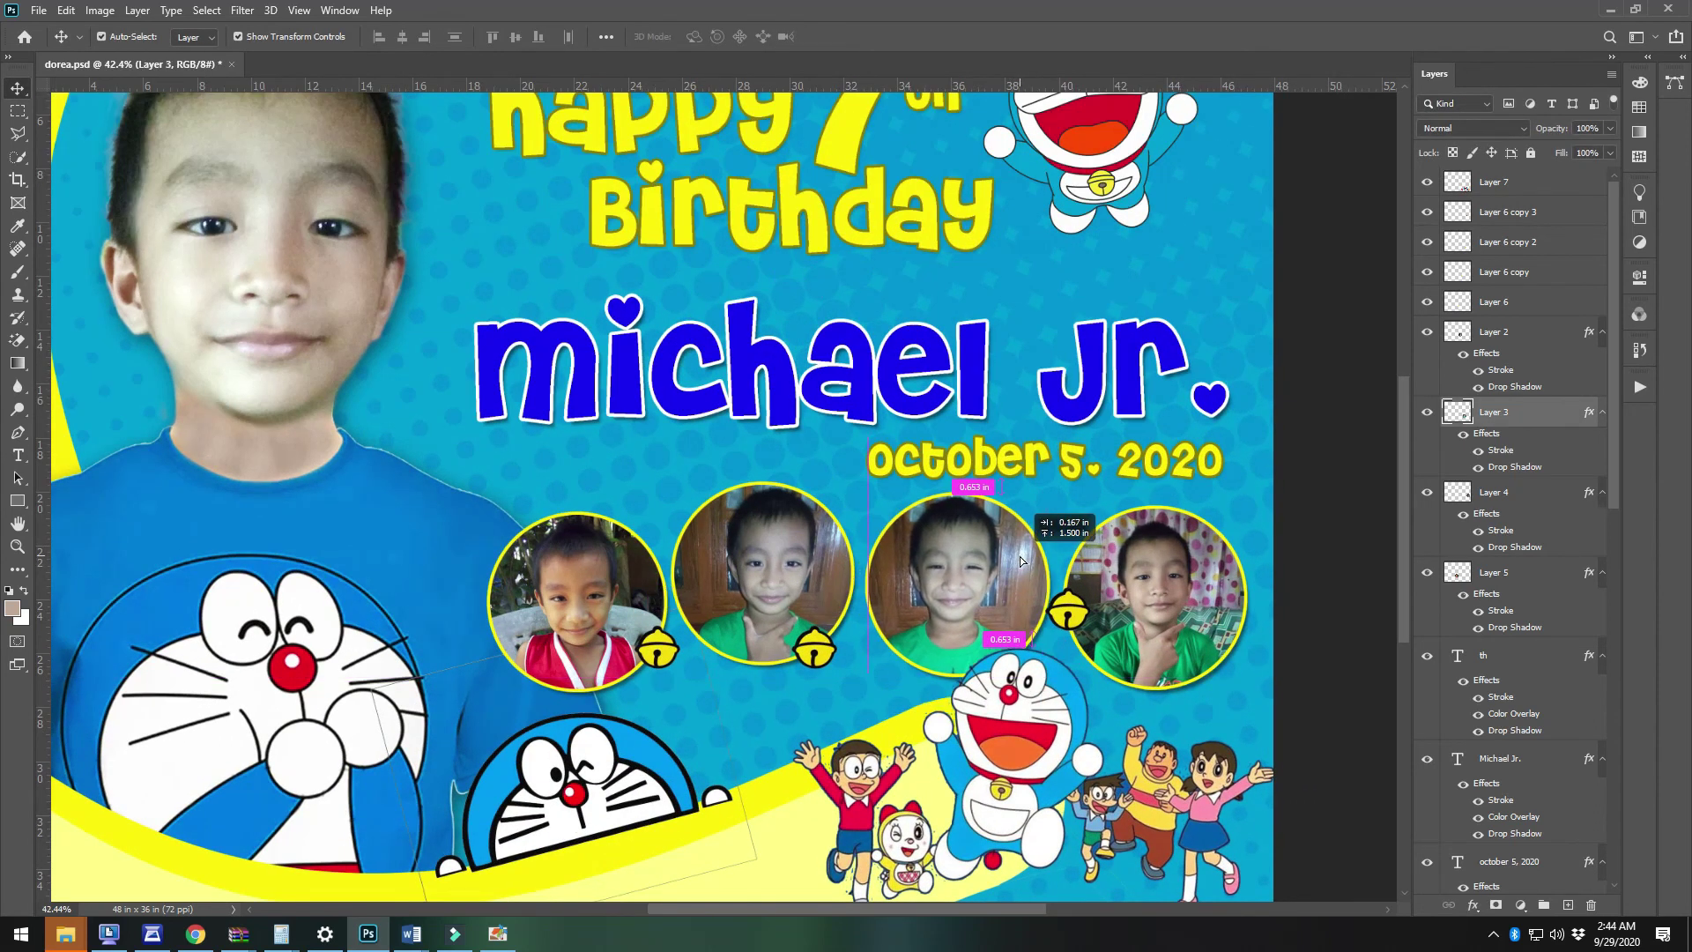
pyautogui.press('Down')
pyautogui.press('Left')
pyautogui.press('Left')
pyautogui.press('Down')
pyautogui.press('Down')
pyautogui.press('Down')
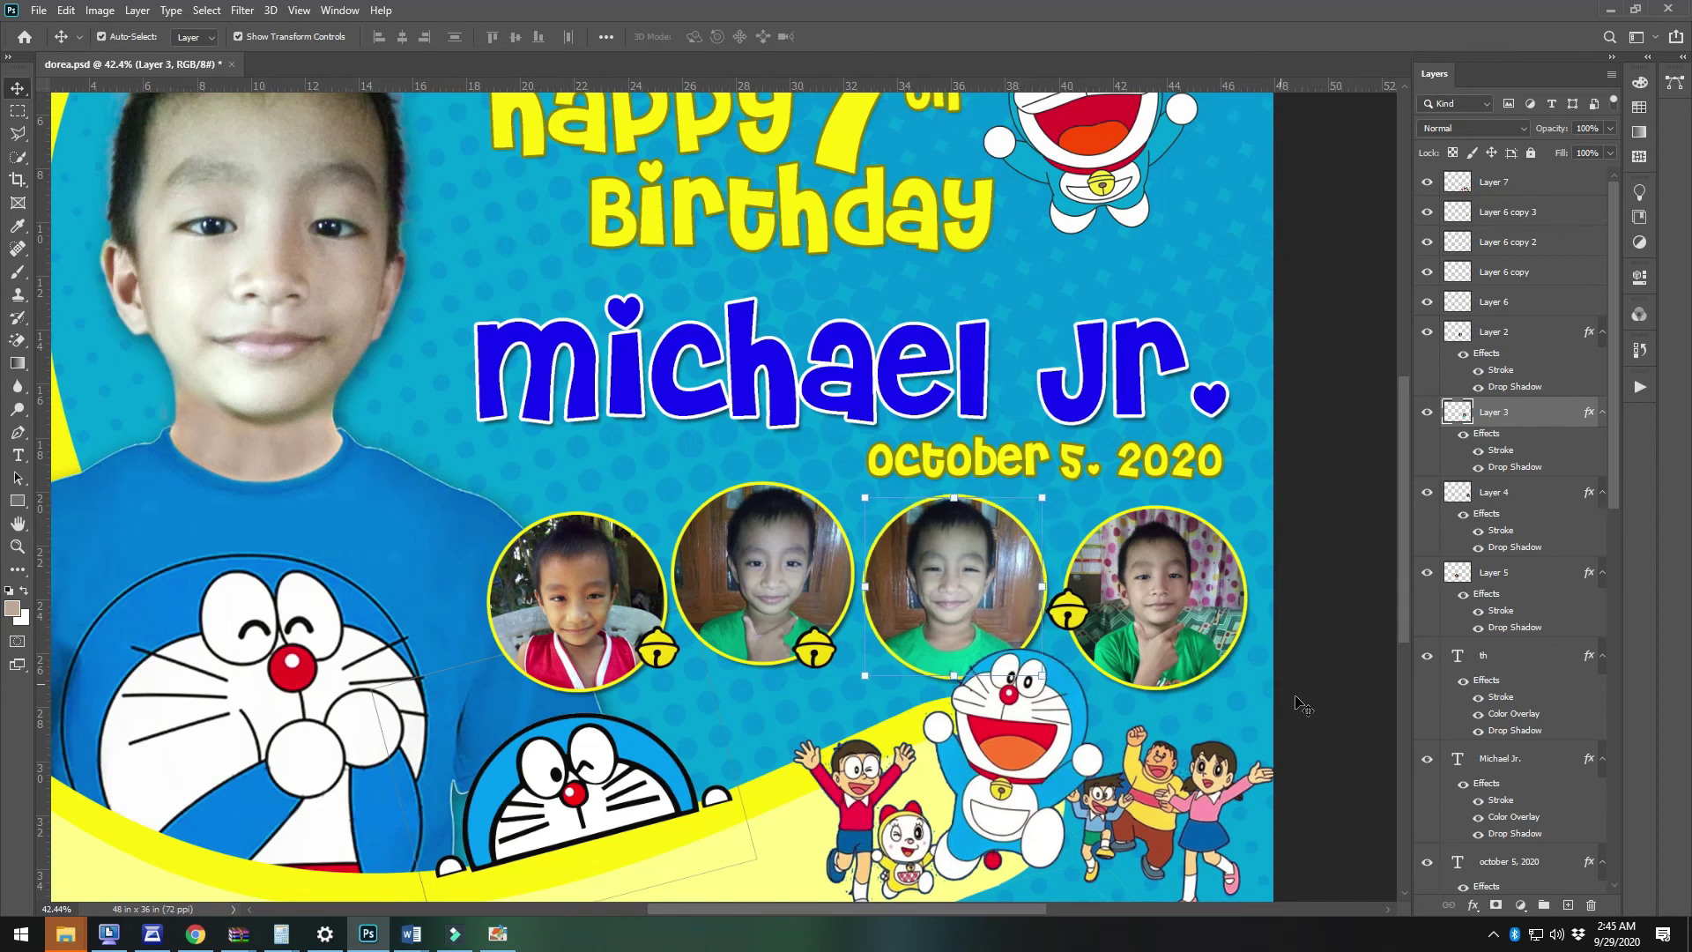
pyautogui.press('Left')
pyautogui.click(1307, 710)
# Paste the cut Doraemon logo, move it to the banner's lower left corner and scale it down
pyautogui.click(663, 648)
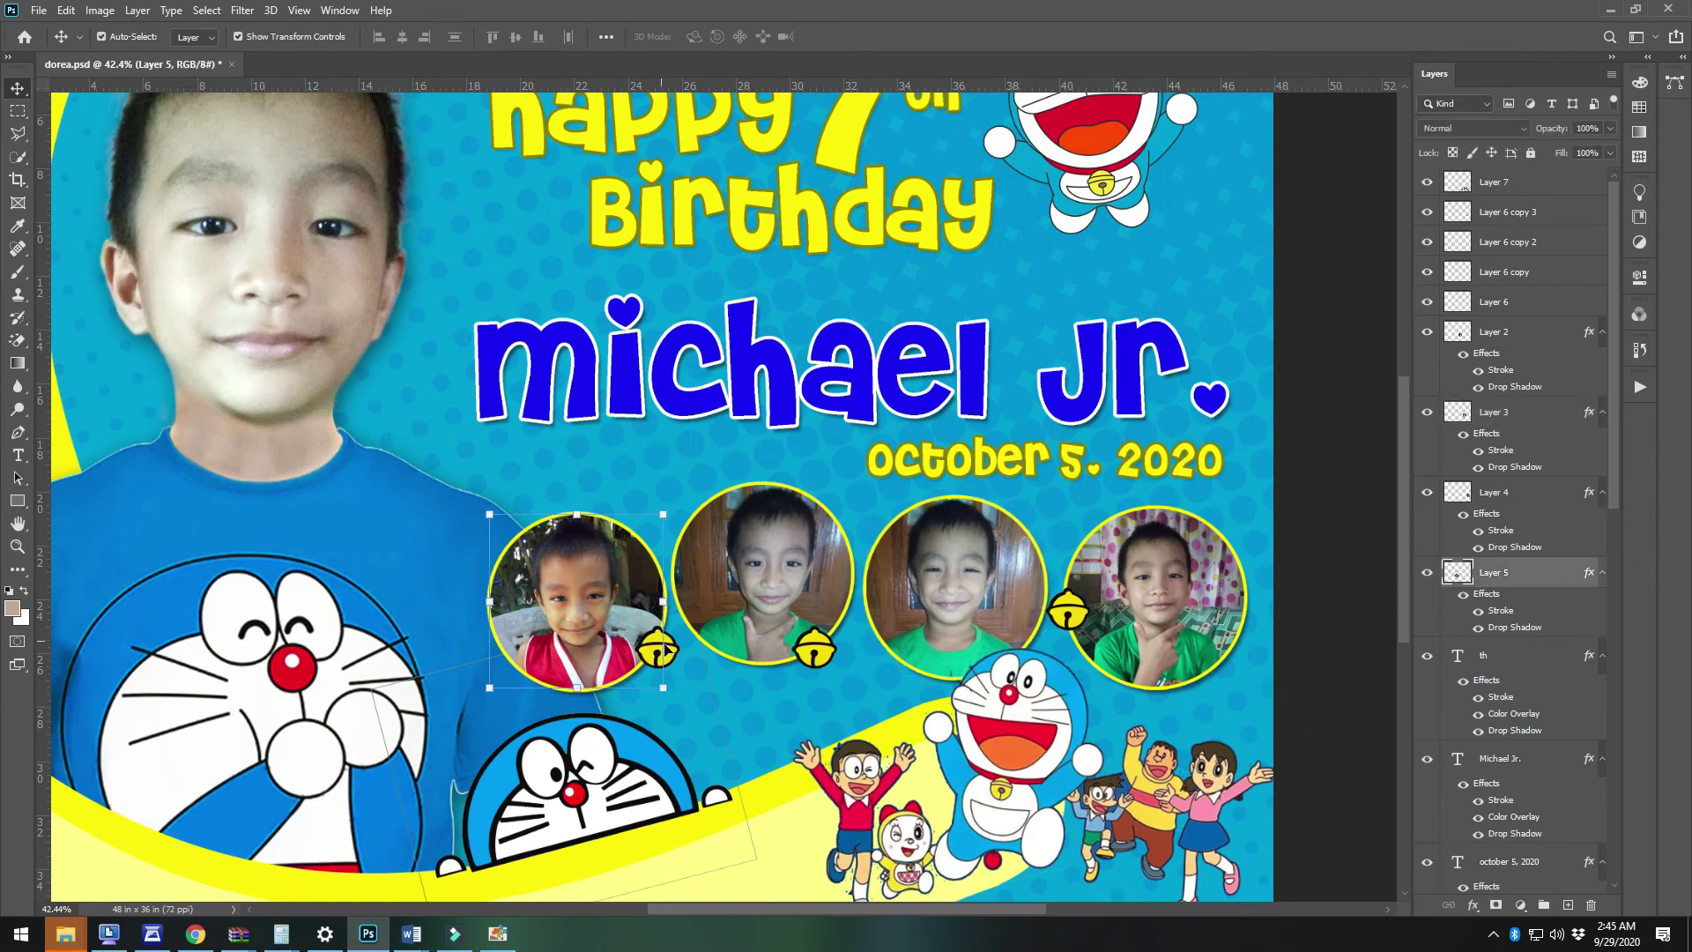
pyautogui.hotkey('ctrl', 'v')
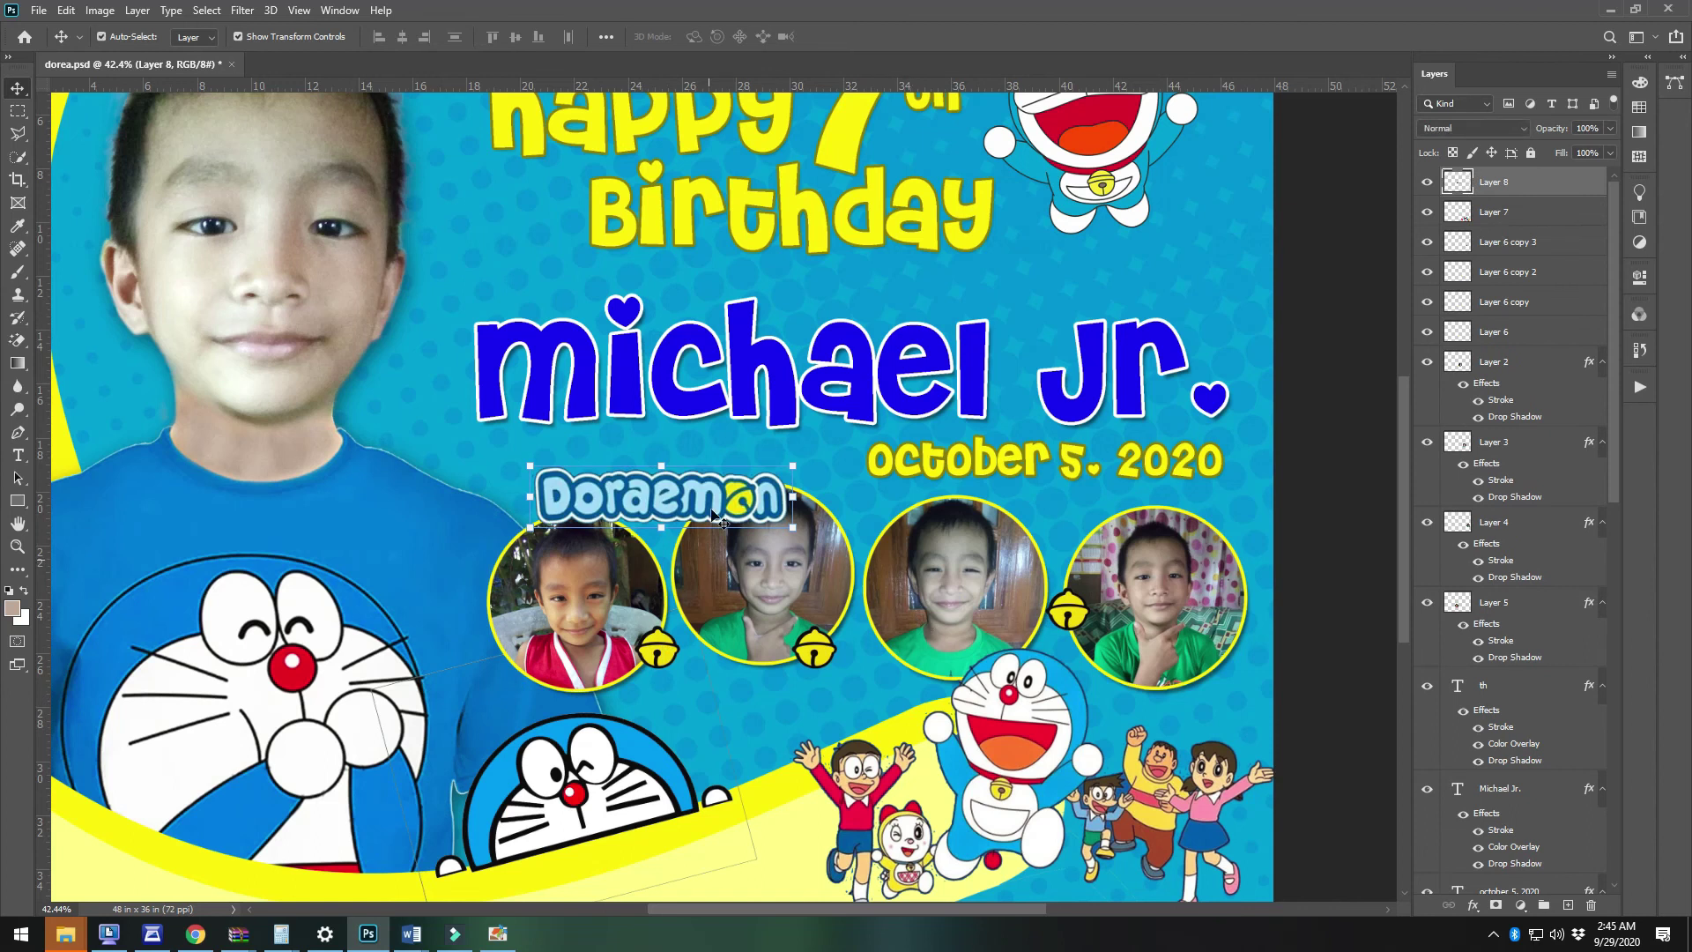
pyautogui.moveTo(715, 496); pyautogui.dragTo(730, 853)
pyautogui.scroll(-5, 751, 731)
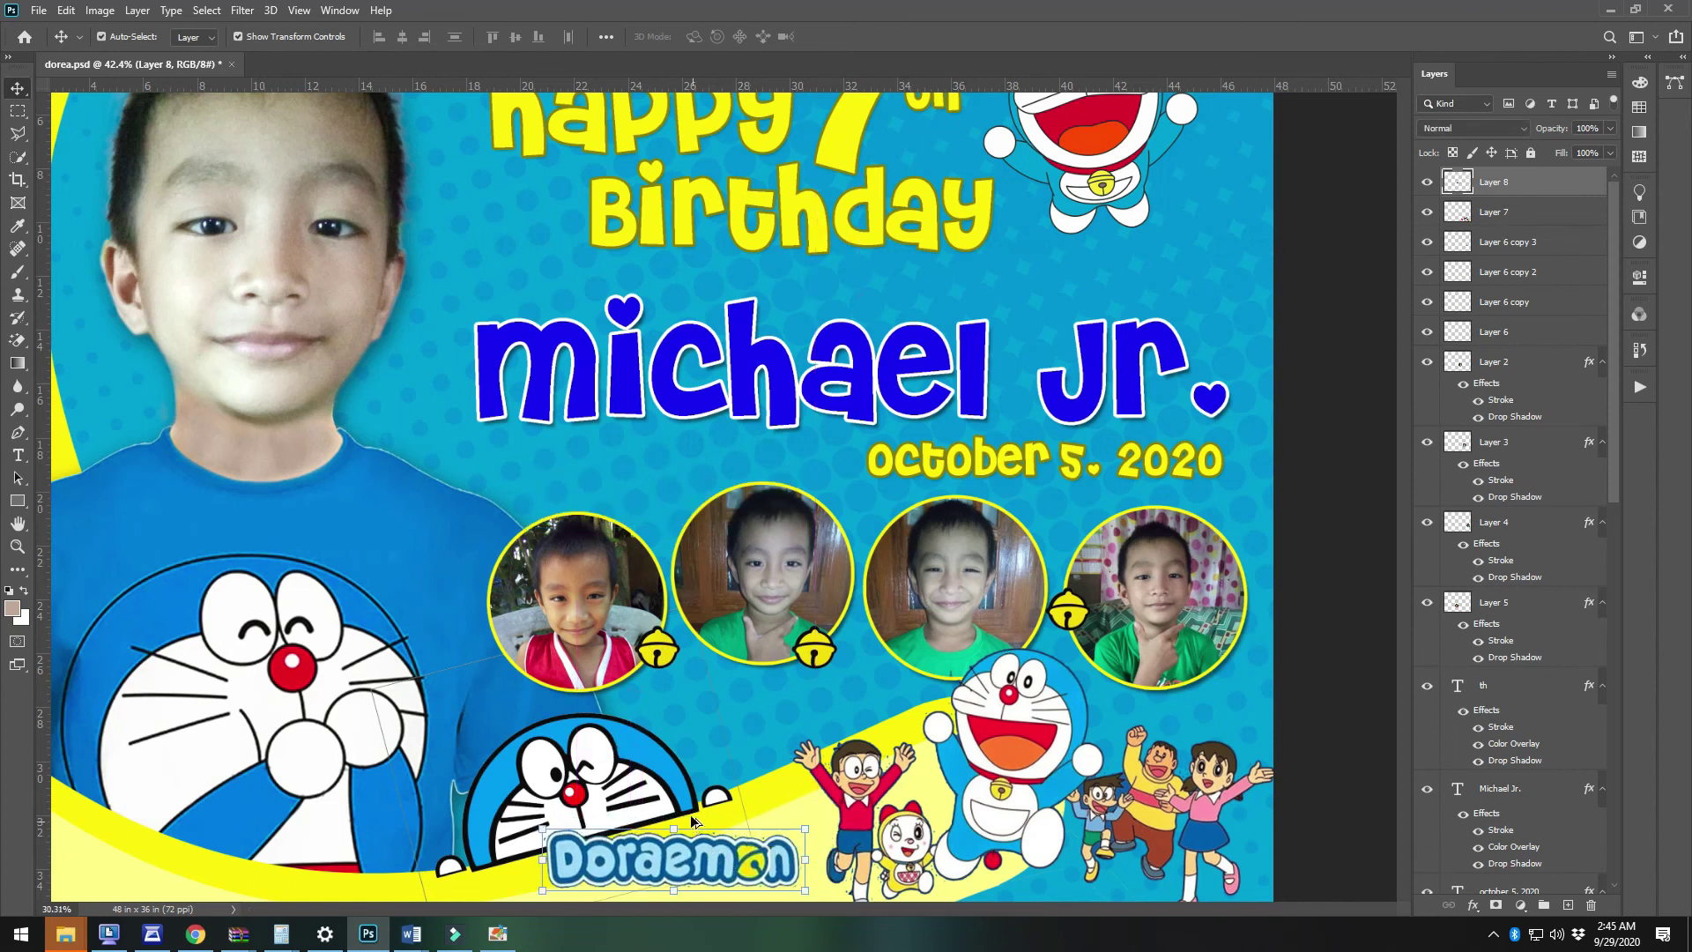
pyautogui.scroll(2, 753, 732)
pyautogui.moveTo(790, 731); pyautogui.dragTo(493, 737)
pyautogui.hotkey('ctrl', 't')
pyautogui.press('Return')
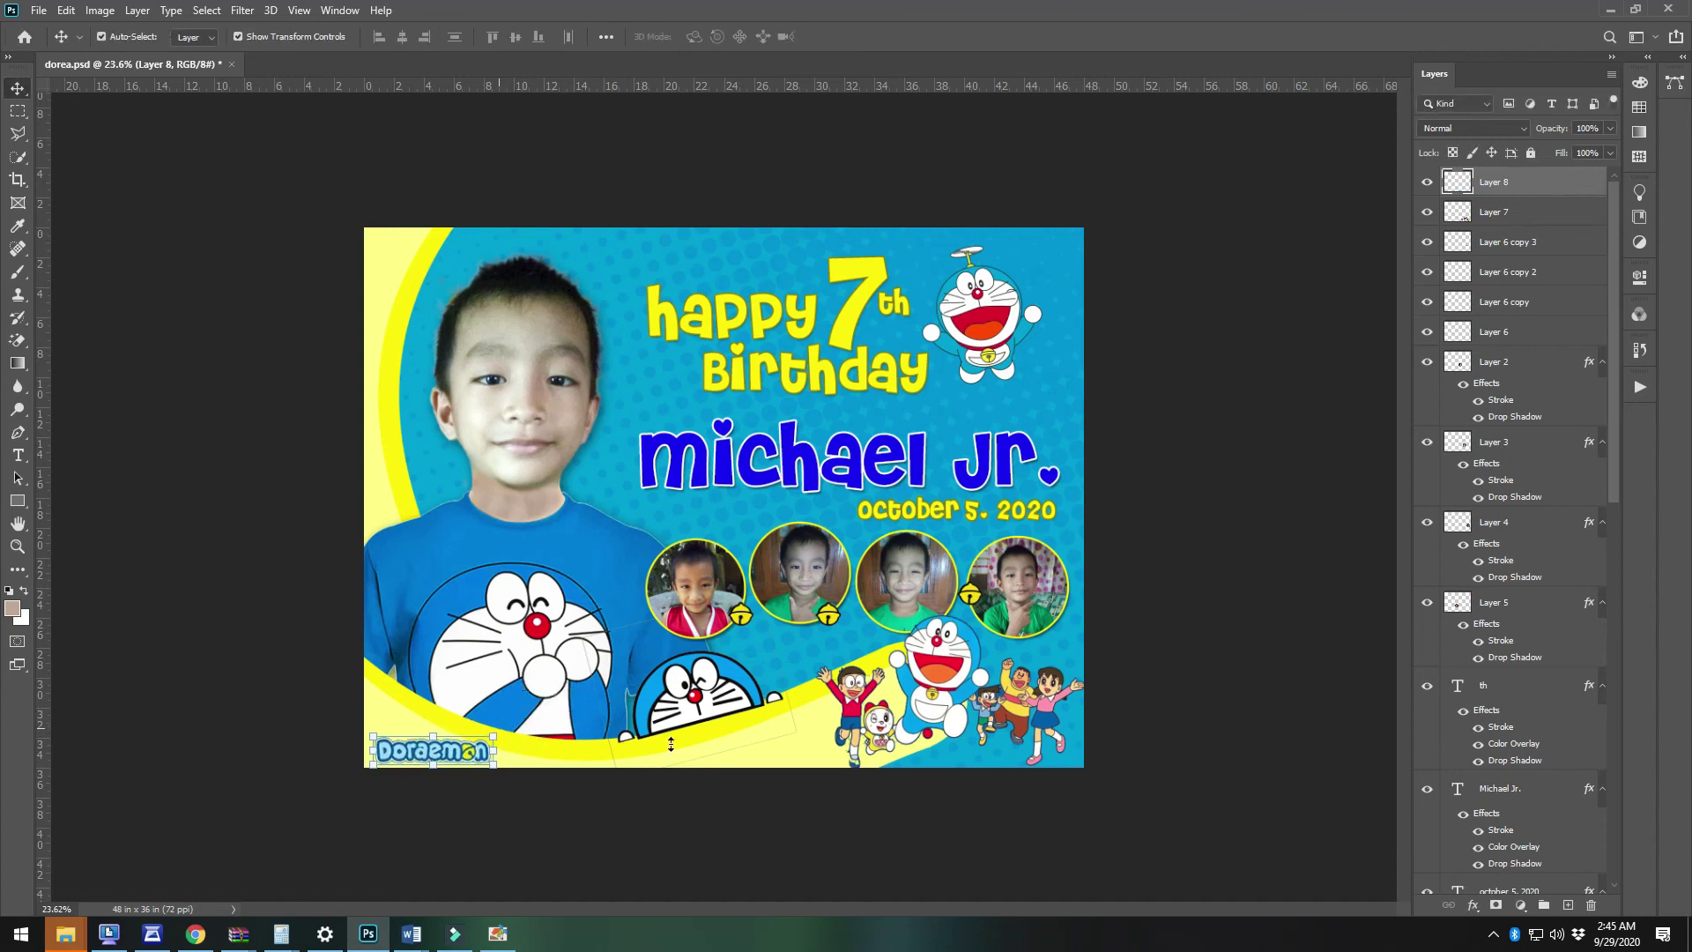
pyautogui.click(1199, 718)
# Copy the second photo's bell over the heart-shaped period ending the celebrant's name and enlarge it to cover the heart
pyautogui.hotkey('ctrl', '+')
pyautogui.scroll(3, 701, 454)
pyautogui.scroll(-5, 701, 454)
pyautogui.scroll(1, 701, 453)
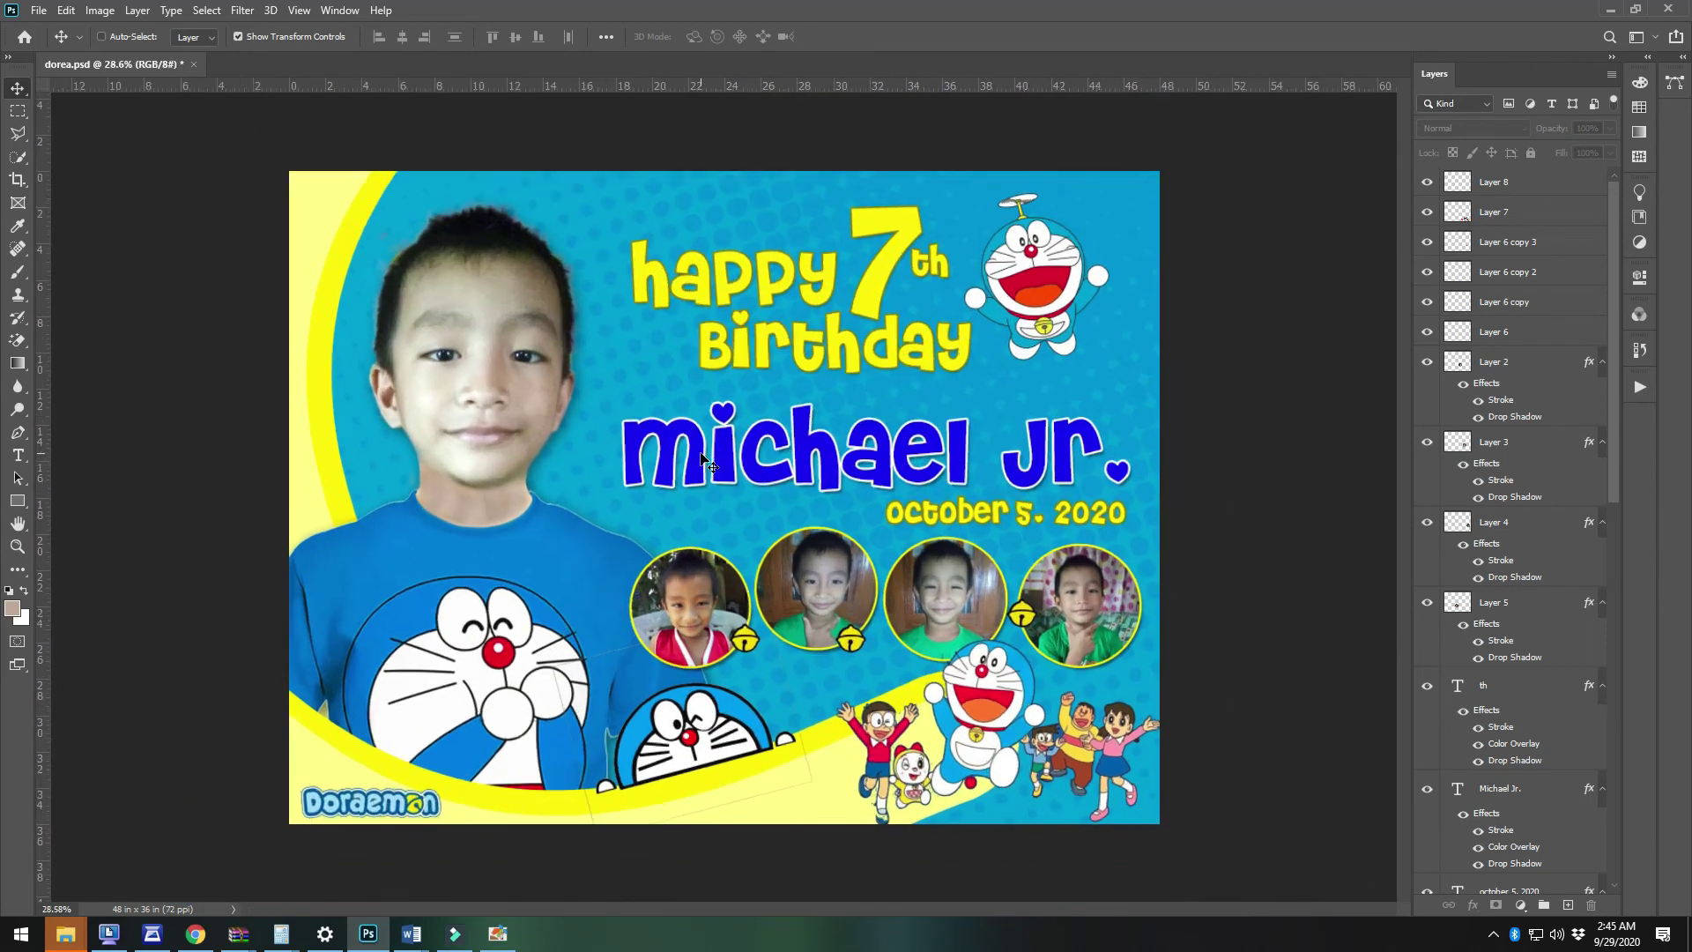
pyautogui.hotkey('ctrl', '+')
pyautogui.hotkey('ctrl', '+')
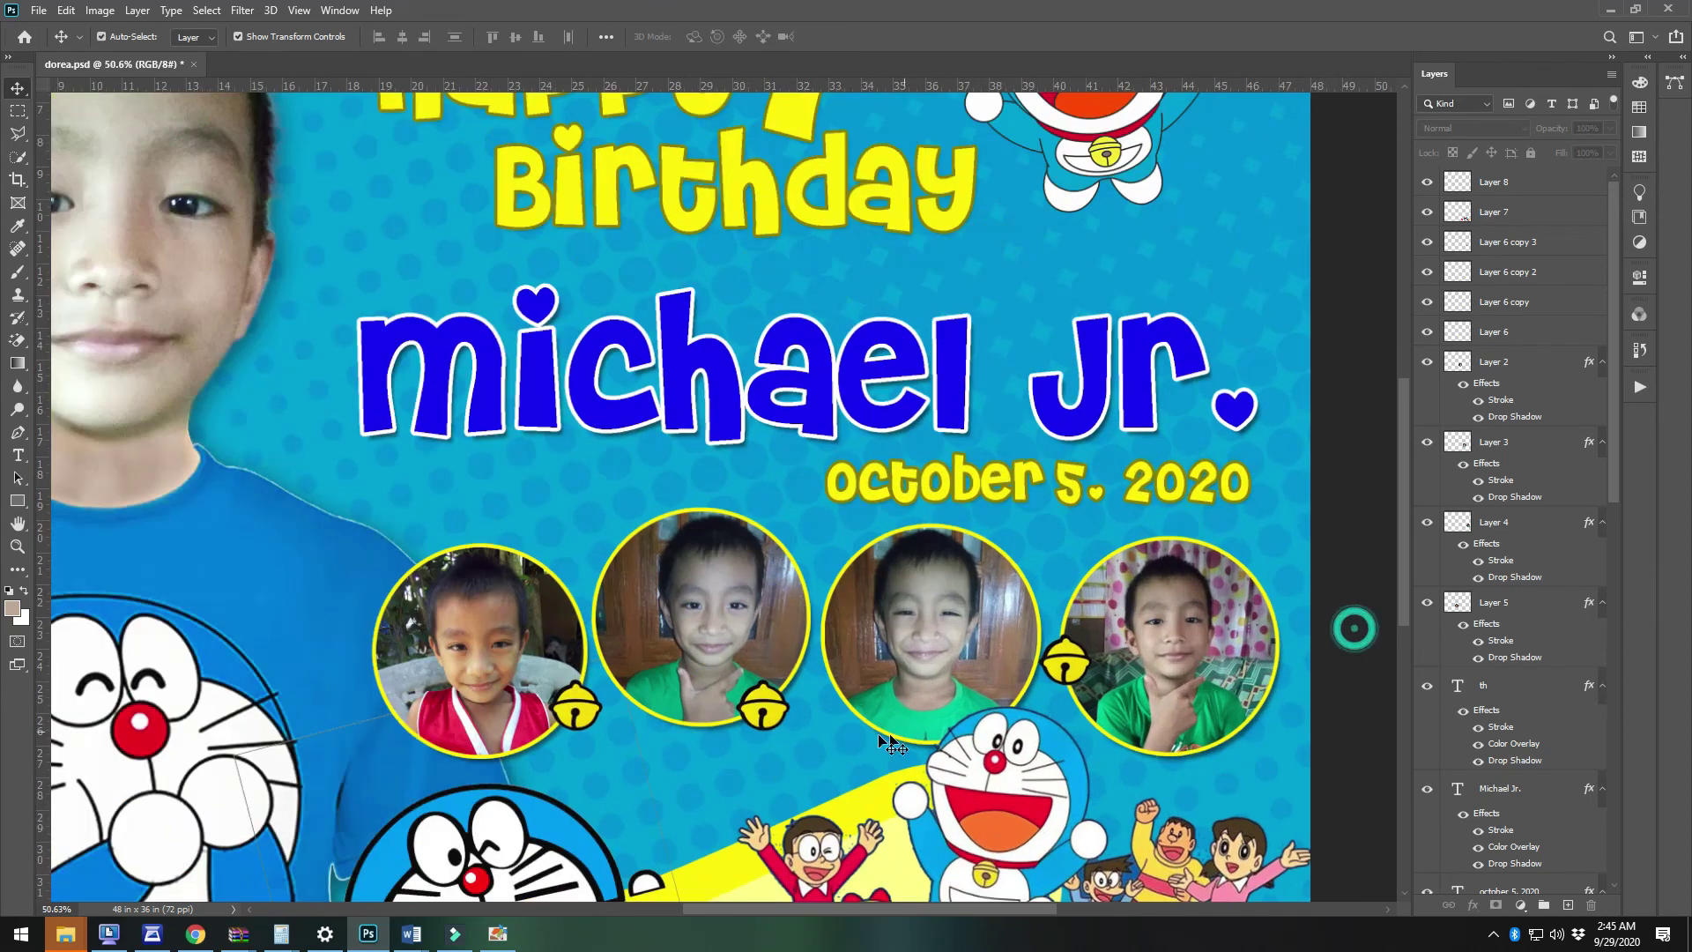
pyautogui.moveTo(772, 717); pyautogui.dragTo(1275, 384)
pyautogui.hotkey('ctrl', 't')
pyautogui.press('Return')
pyautogui.click(1330, 524)
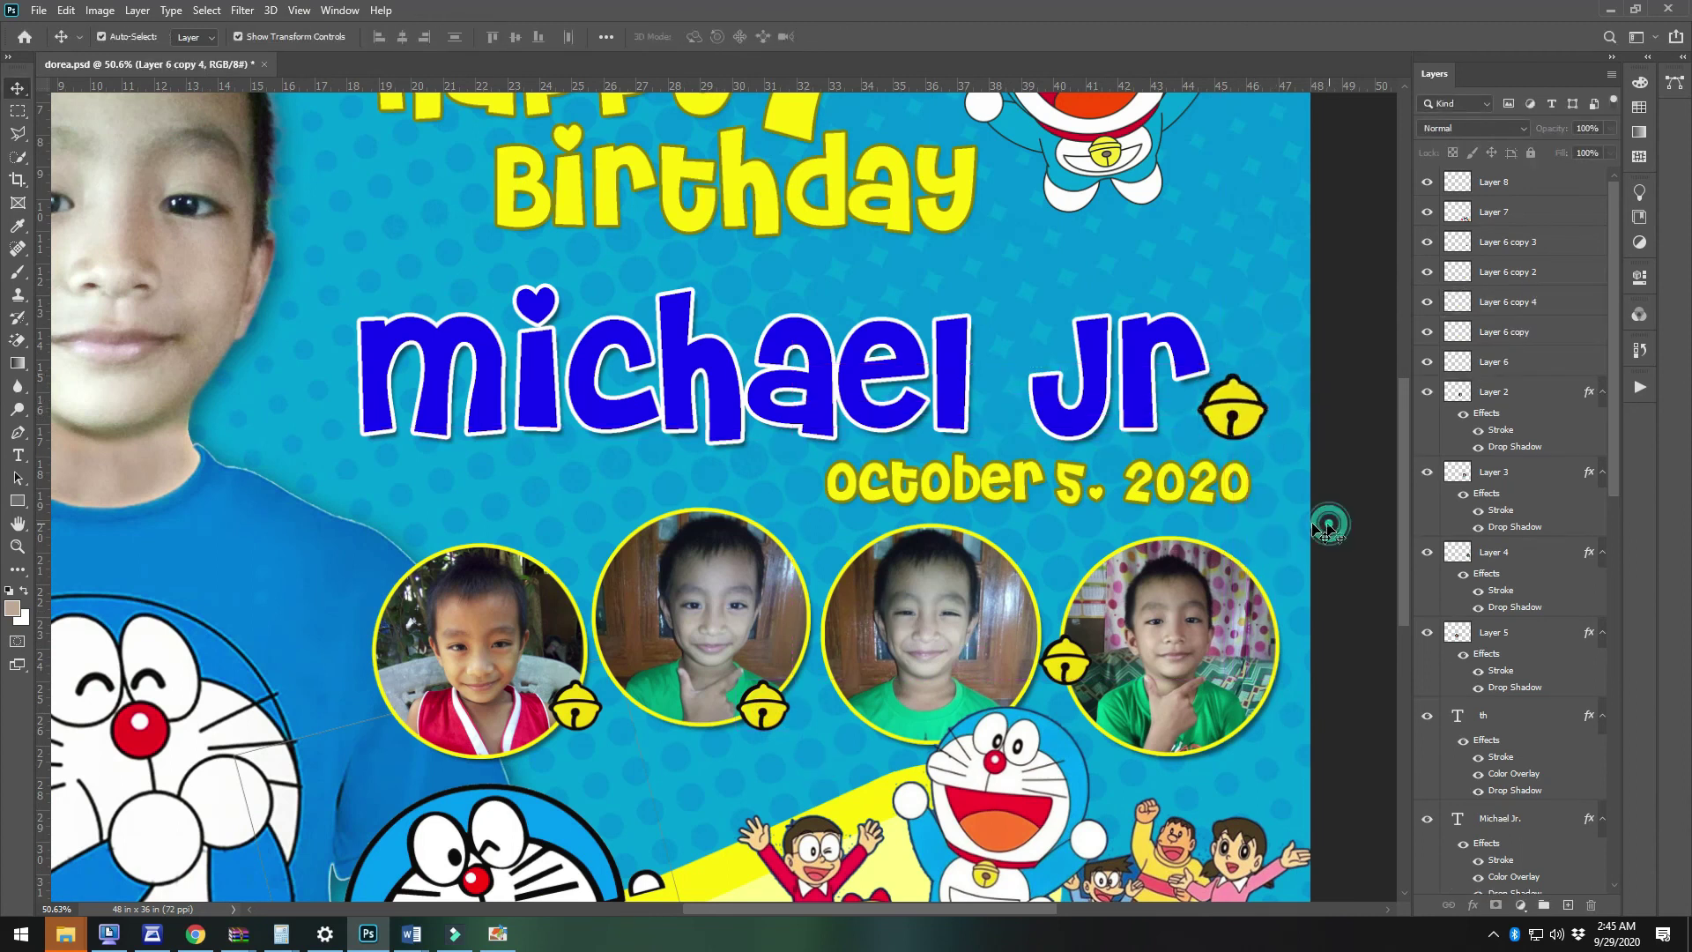
# Duplicate the enlarged bell onto the heart dot of the "i" in the name and nudge it upward
pyautogui.hscroll(1, 1235, 476)
pyautogui.moveTo(1226, 433); pyautogui.dragTo(535, 322)
pyautogui.press('Up')
pyautogui.press('Up')
pyautogui.press('Up')
pyautogui.press('Up')
pyautogui.click(1321, 556)
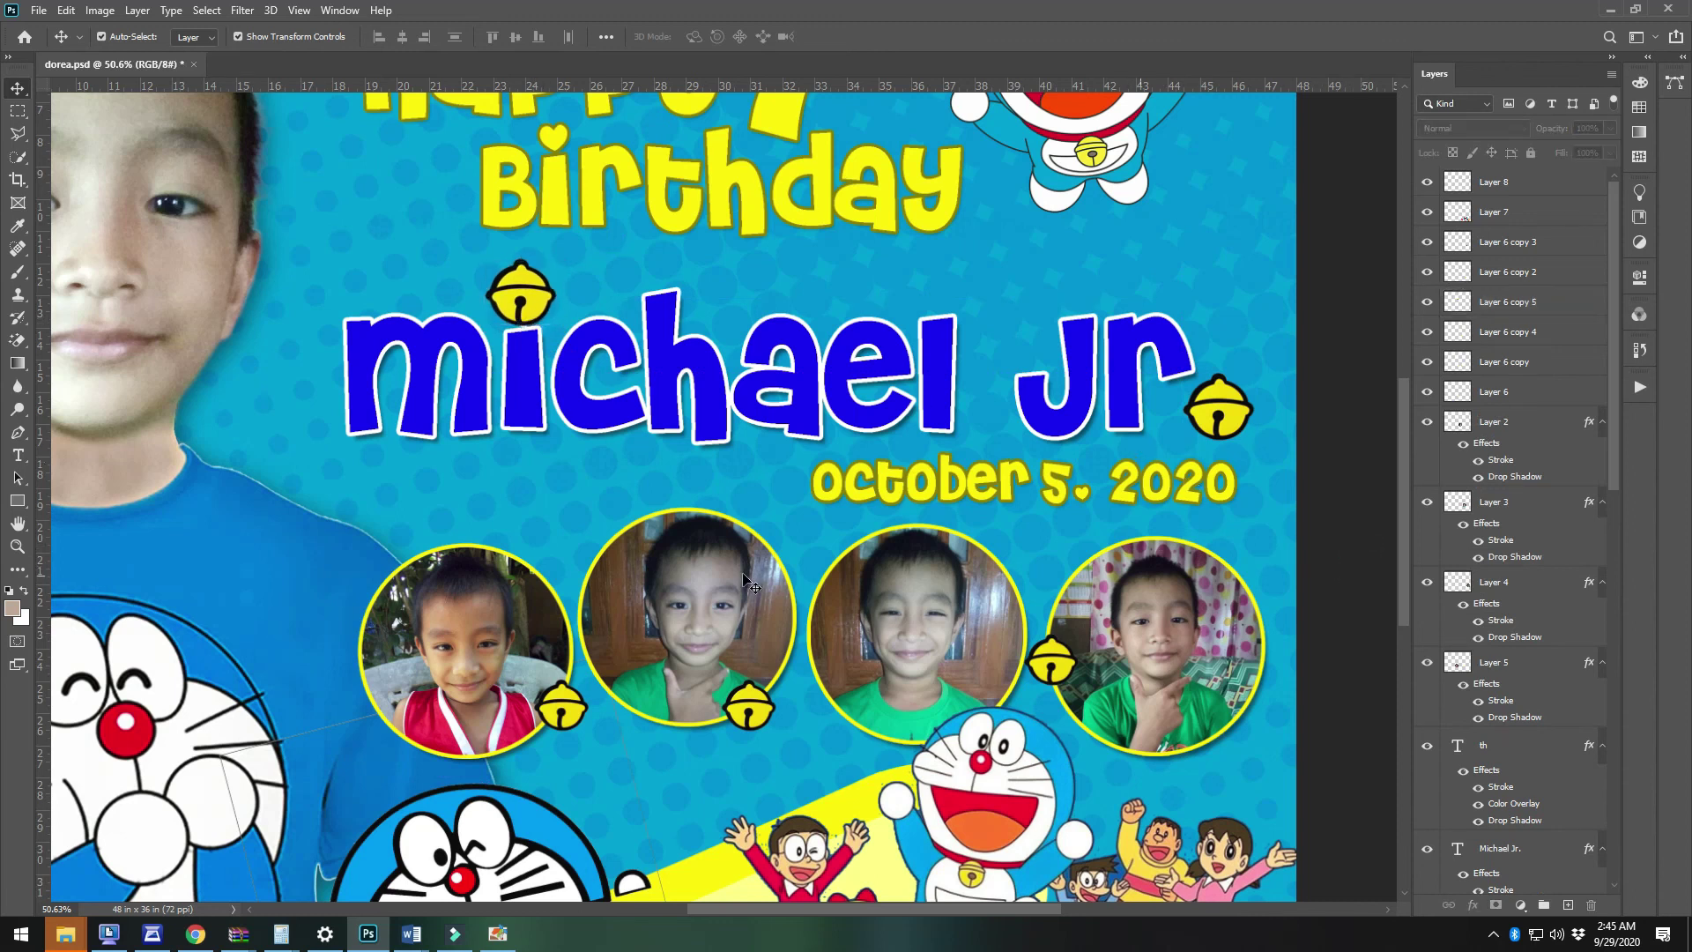
# Lasso the stray outline remnants below and beside the peeking Doraemon and delete them from its layer
pyautogui.scroll(-3, 705, 577)
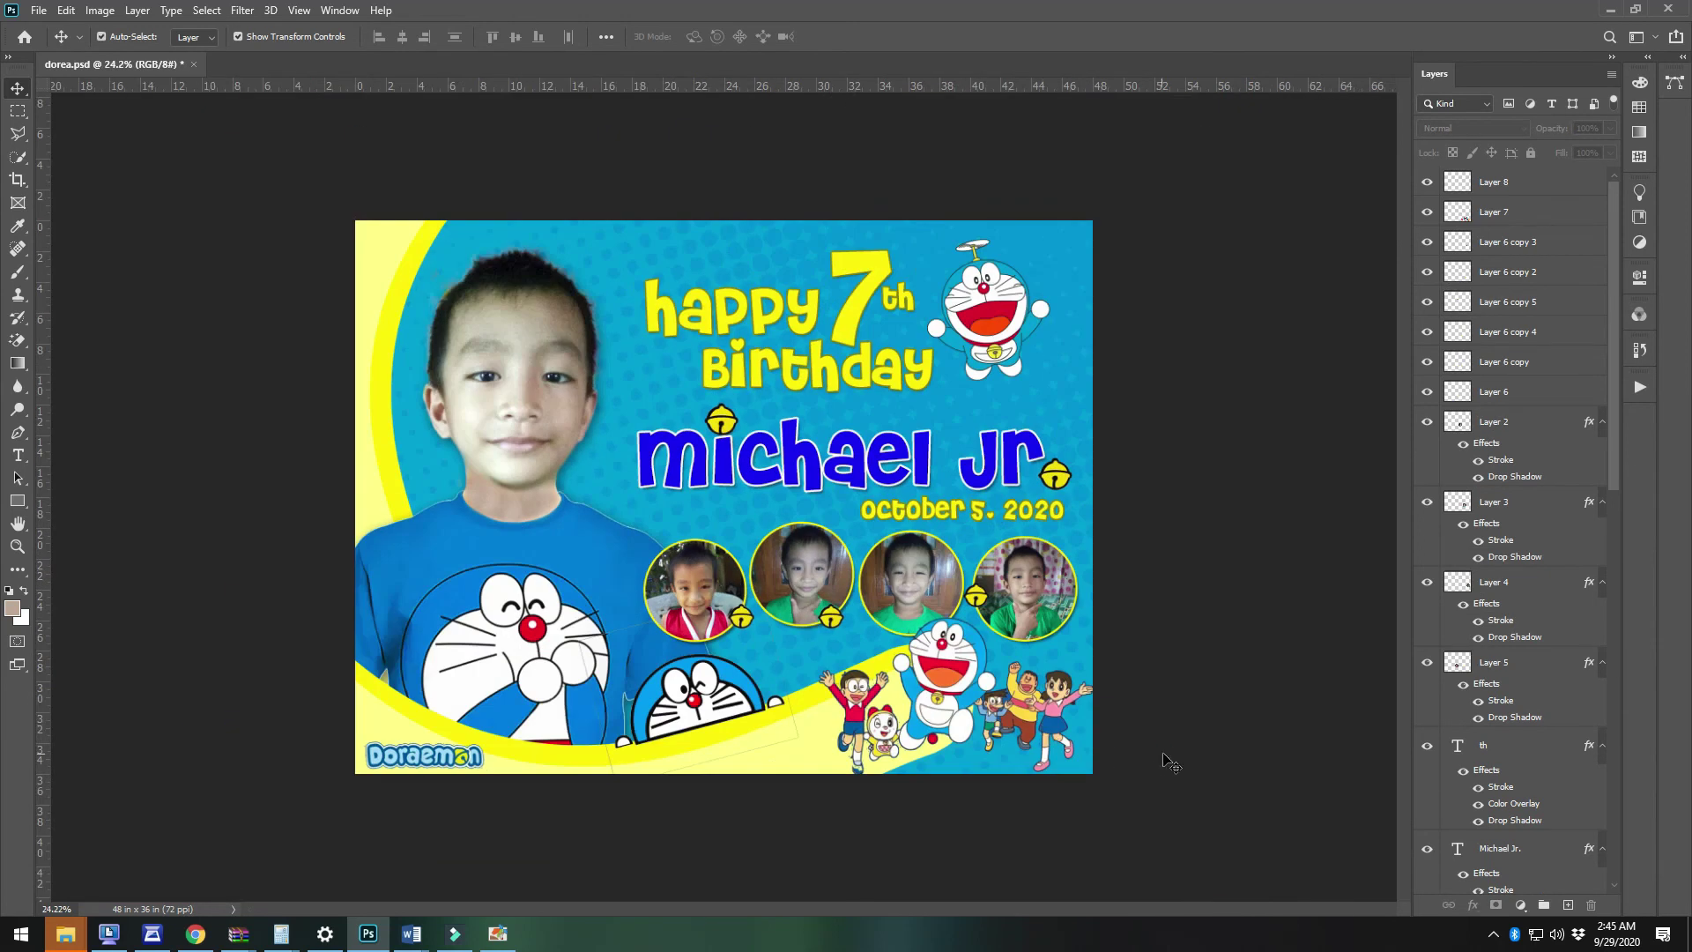
pyautogui.scroll(2, 801, 817)
pyautogui.keyDown('ctrl'); pyautogui.click(749, 782); pyautogui.keyUp('ctrl')
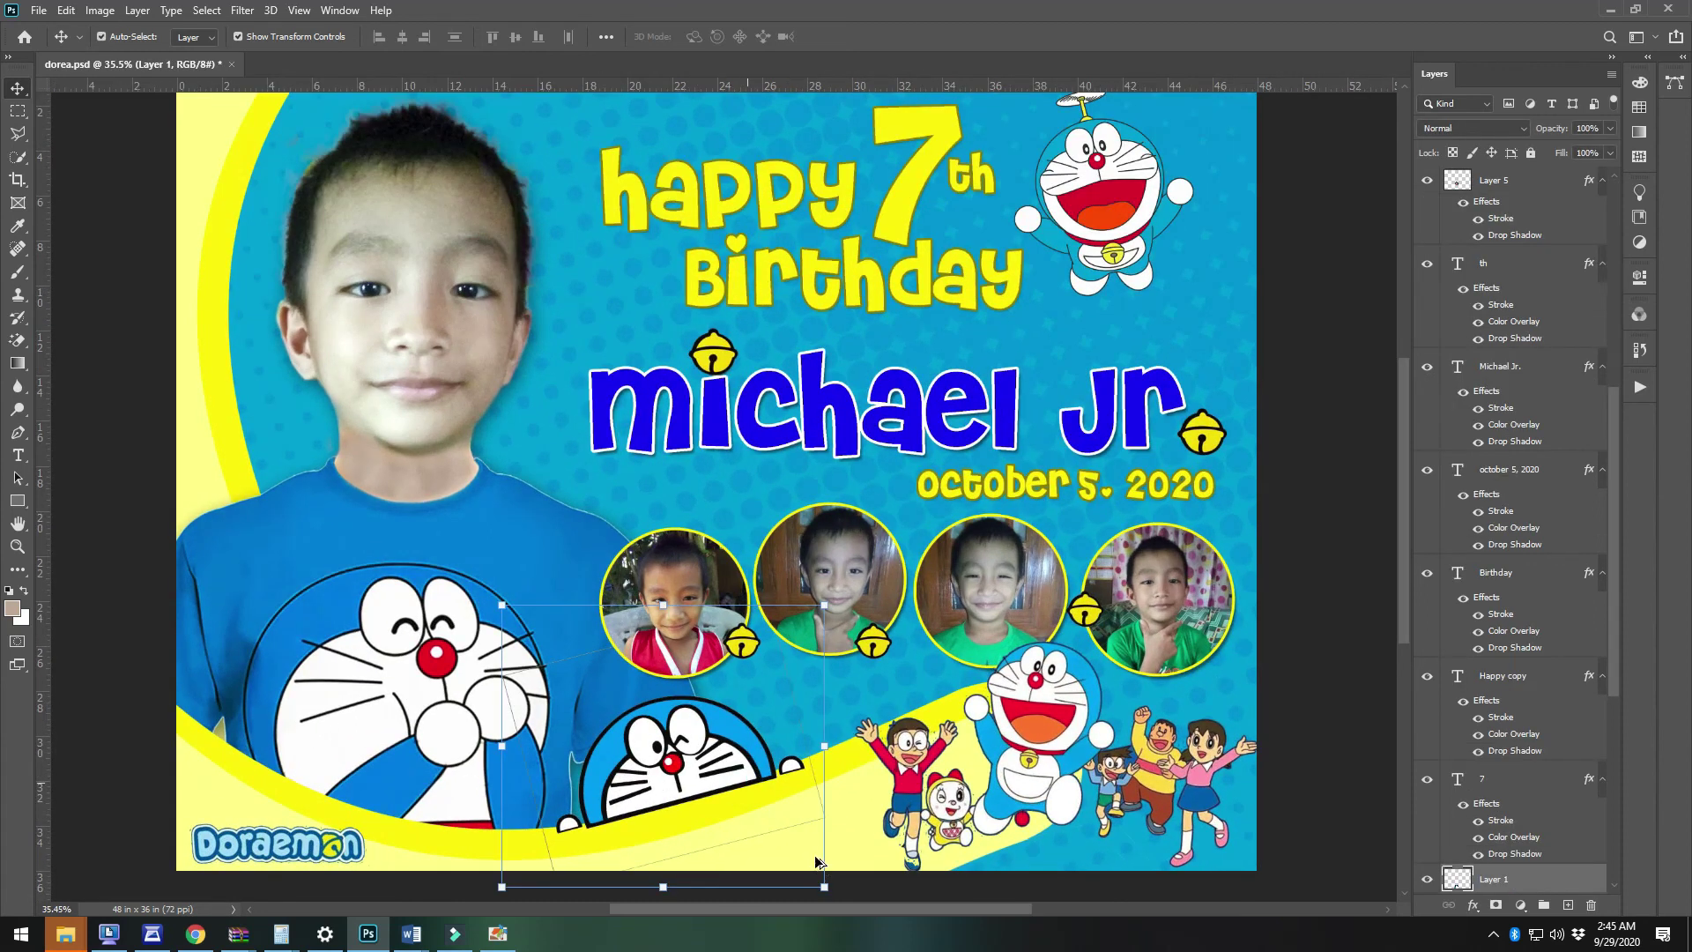
pyautogui.scroll(4, 818, 861)
pyautogui.scroll(4, 819, 773)
pyautogui.press('e')
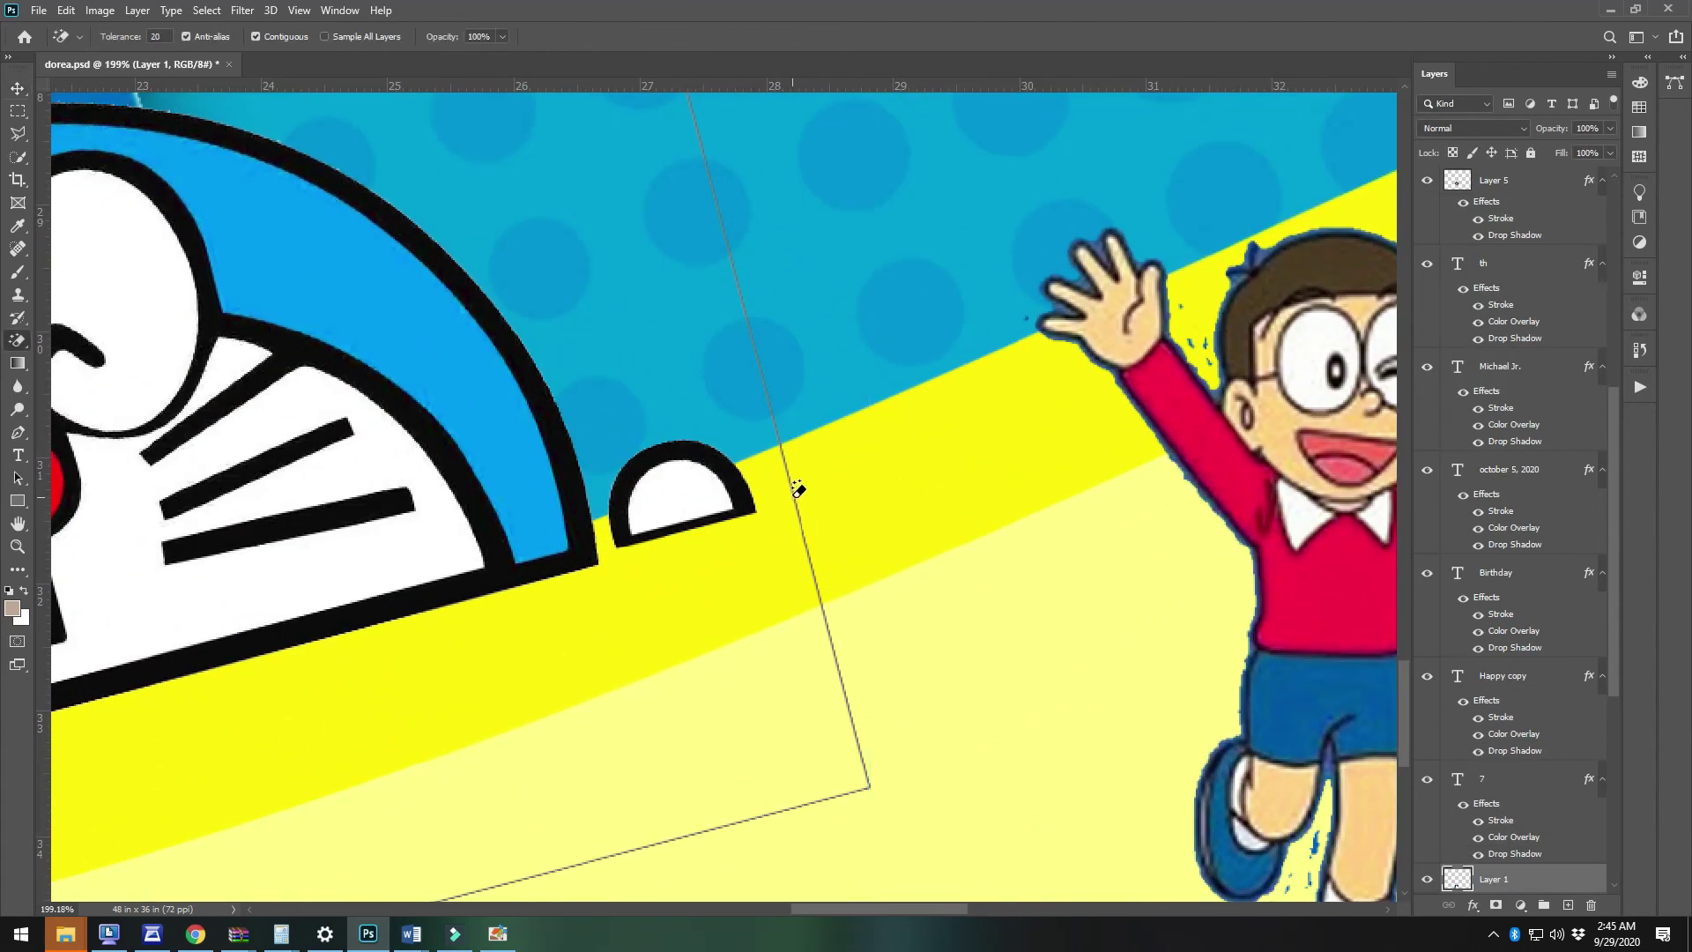
pyautogui.scroll(-4, 792, 504)
pyautogui.click(18, 110)
pyautogui.click(18, 133)
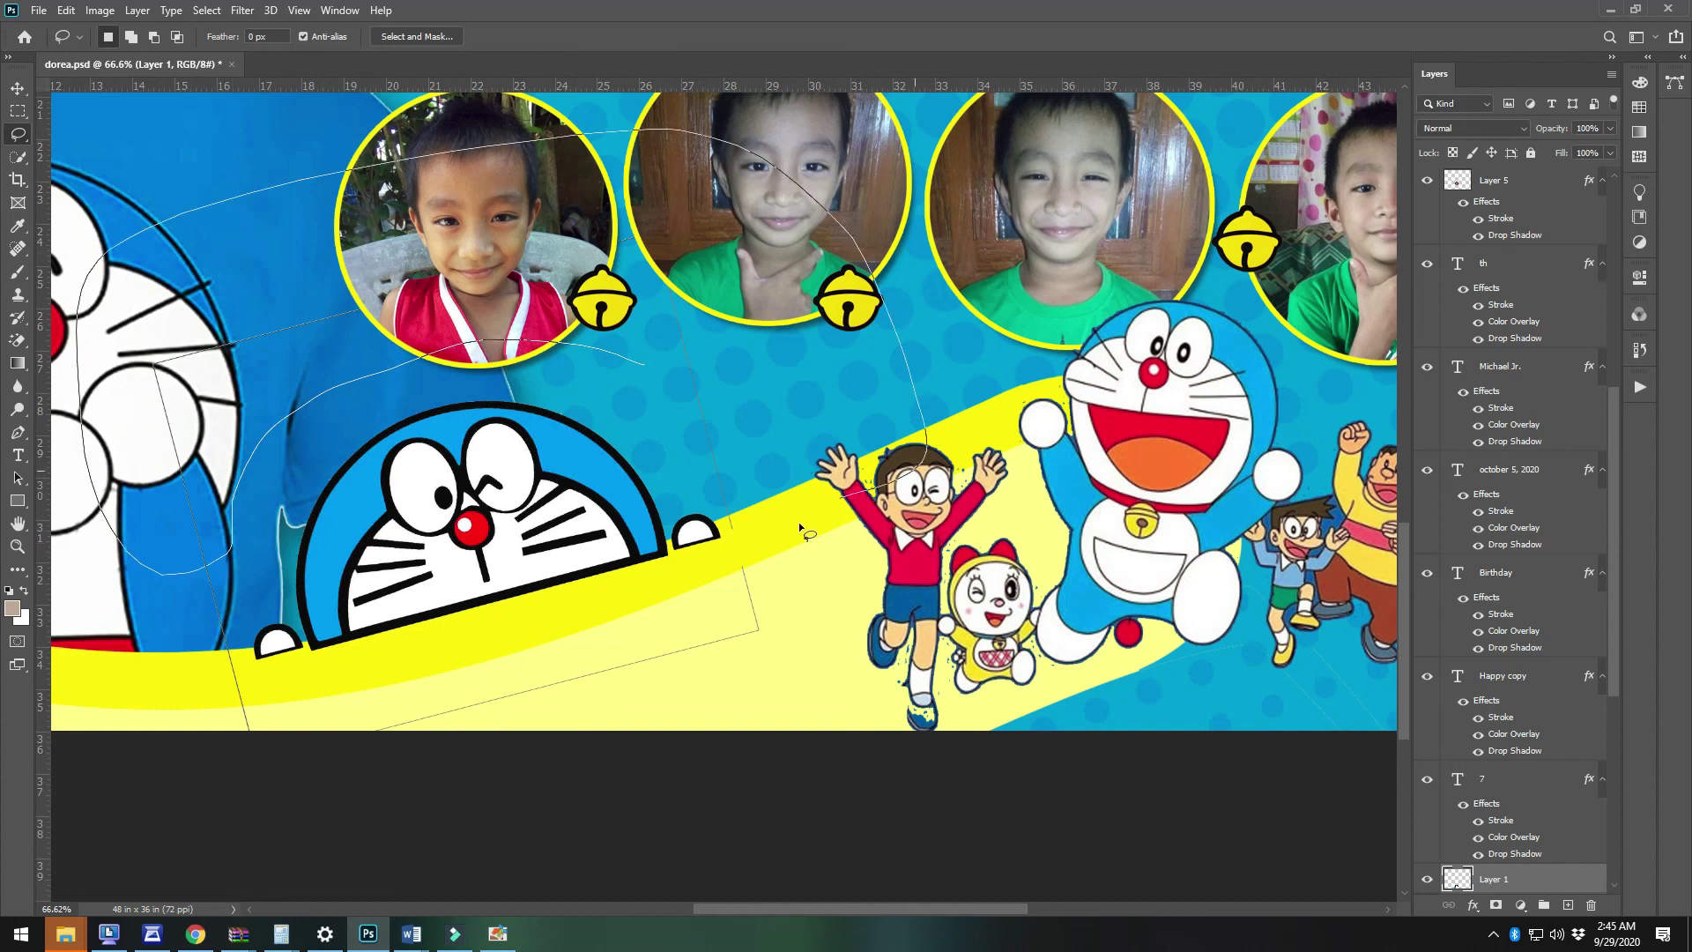
pyautogui.moveTo(730, 538); pyautogui.dragTo(726, 524)
pyautogui.click(780, 603)
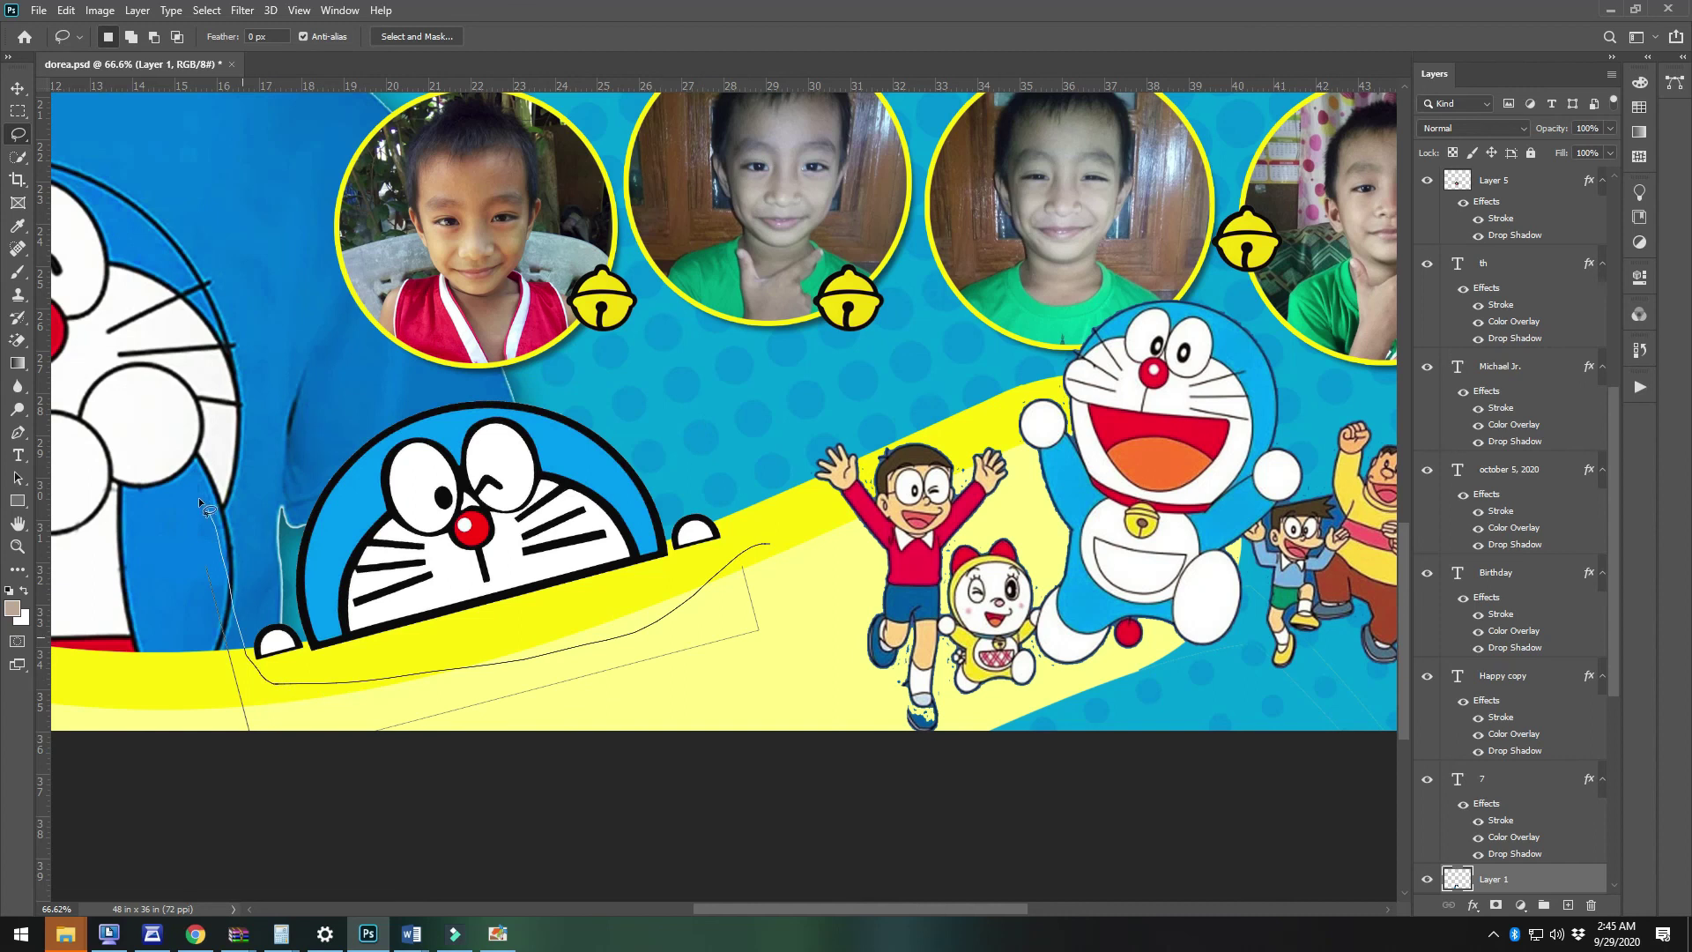
pyautogui.moveTo(628, 860); pyautogui.dragTo(837, 594)
pyautogui.press('Delete')
pyautogui.scroll(-3, 452, 183)
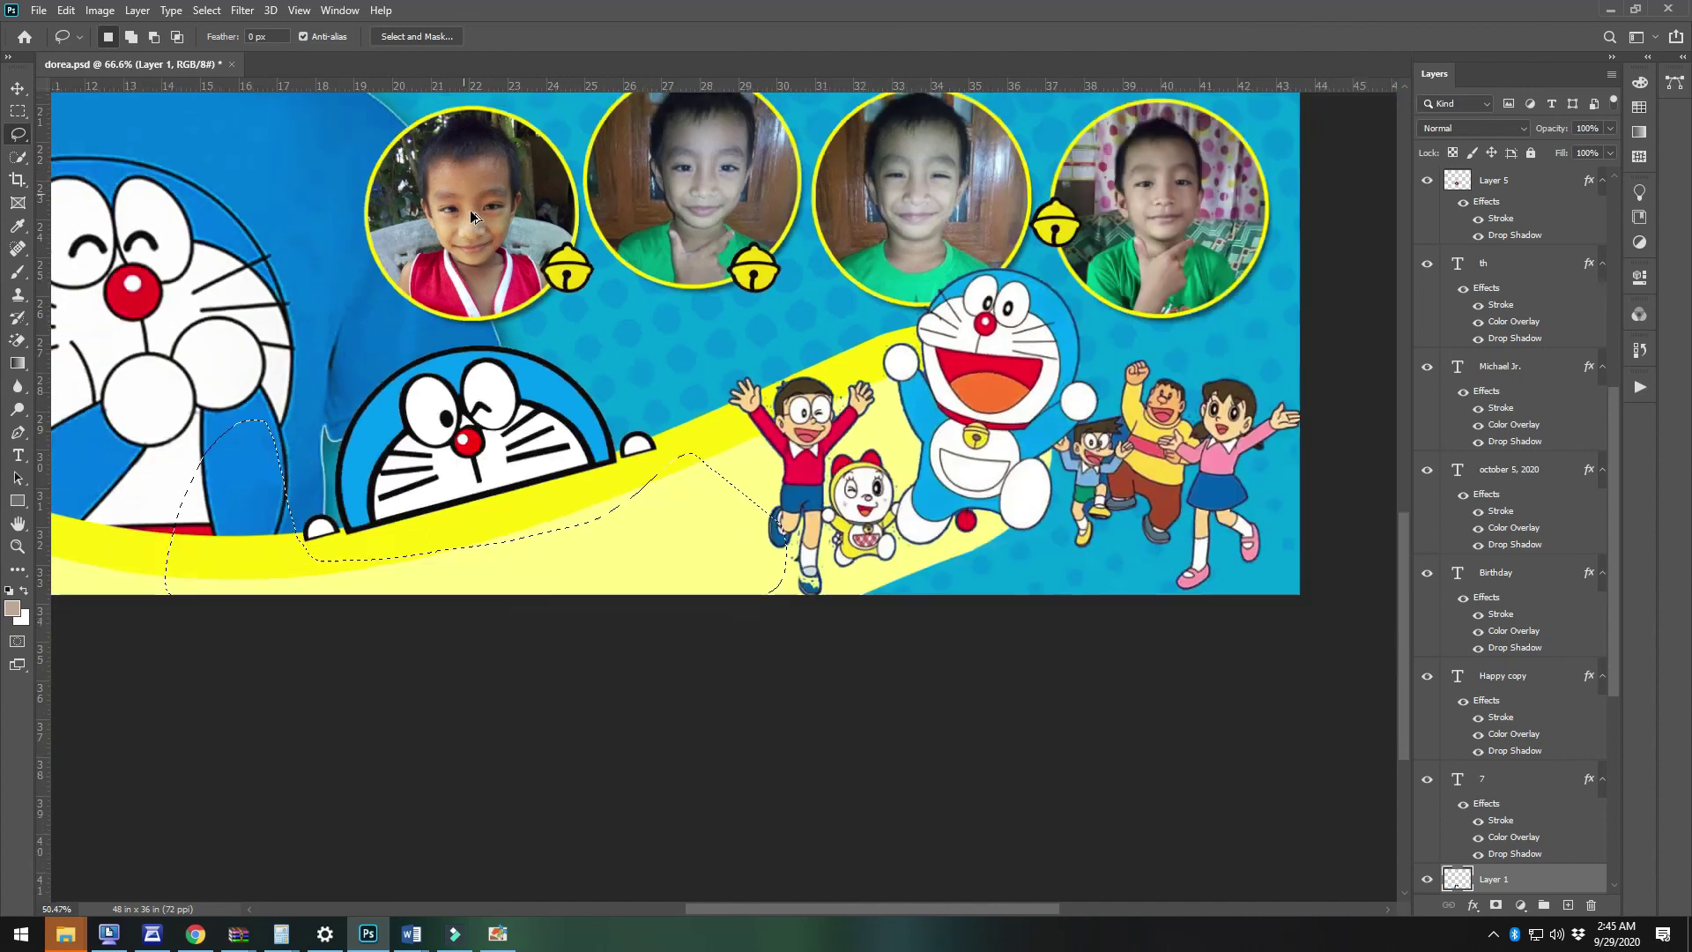
pyautogui.click(18, 88)
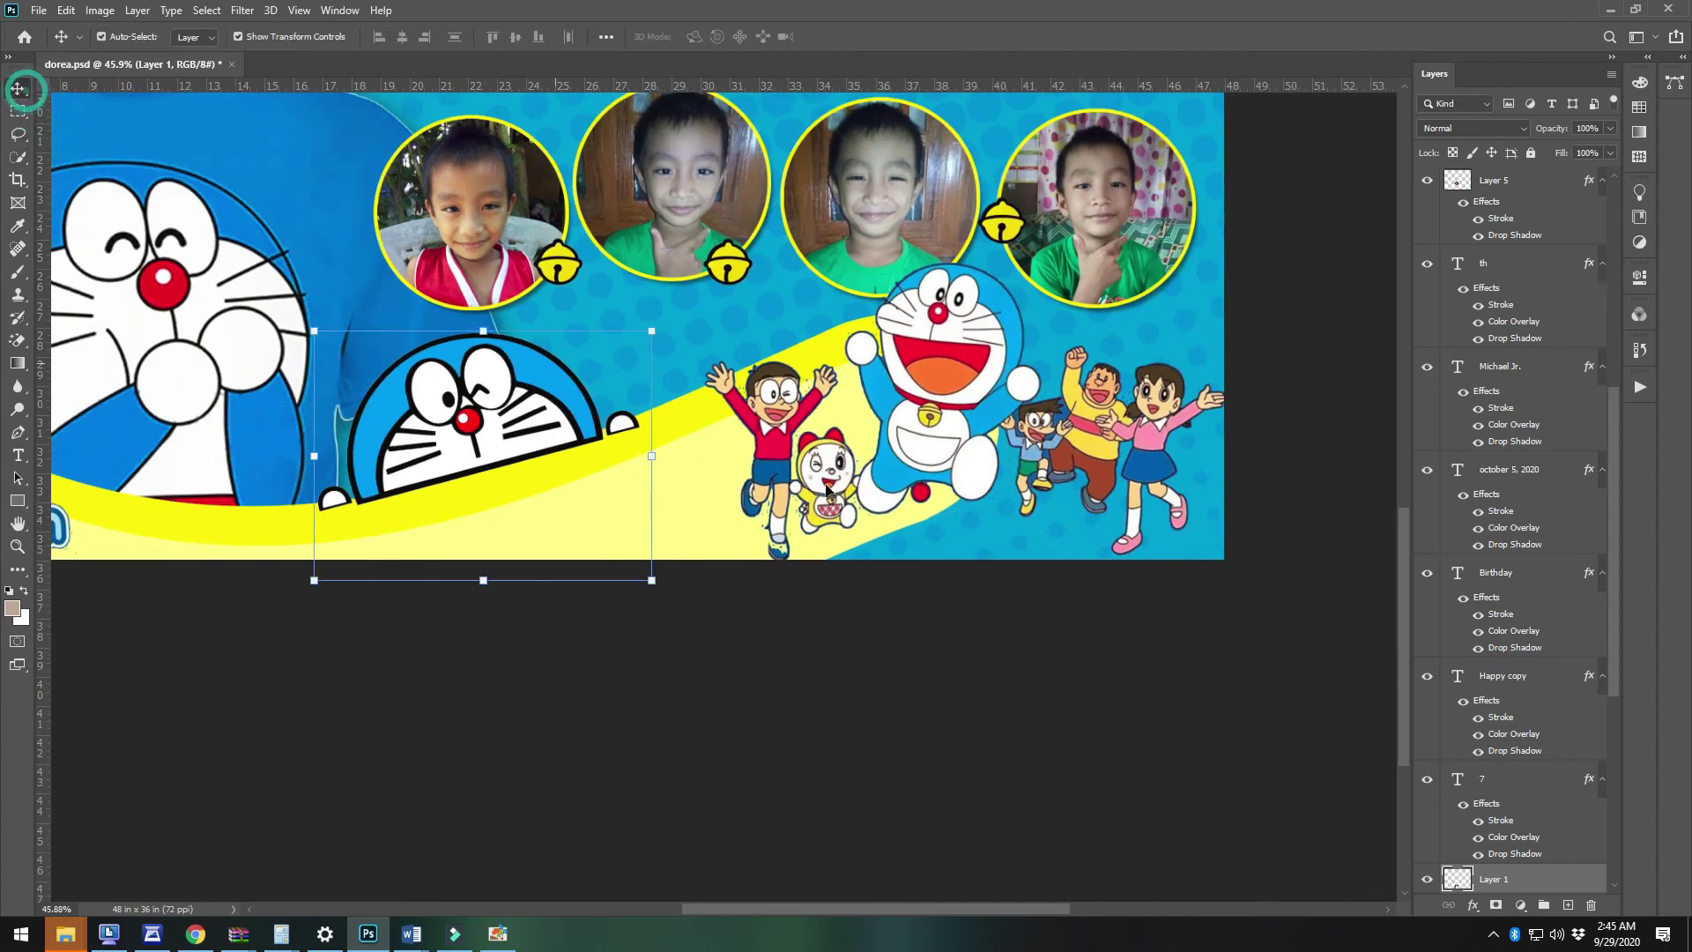
# Try mirroring the jumping Doraemon character group horizontally
pyautogui.scroll(6, 705, 291)
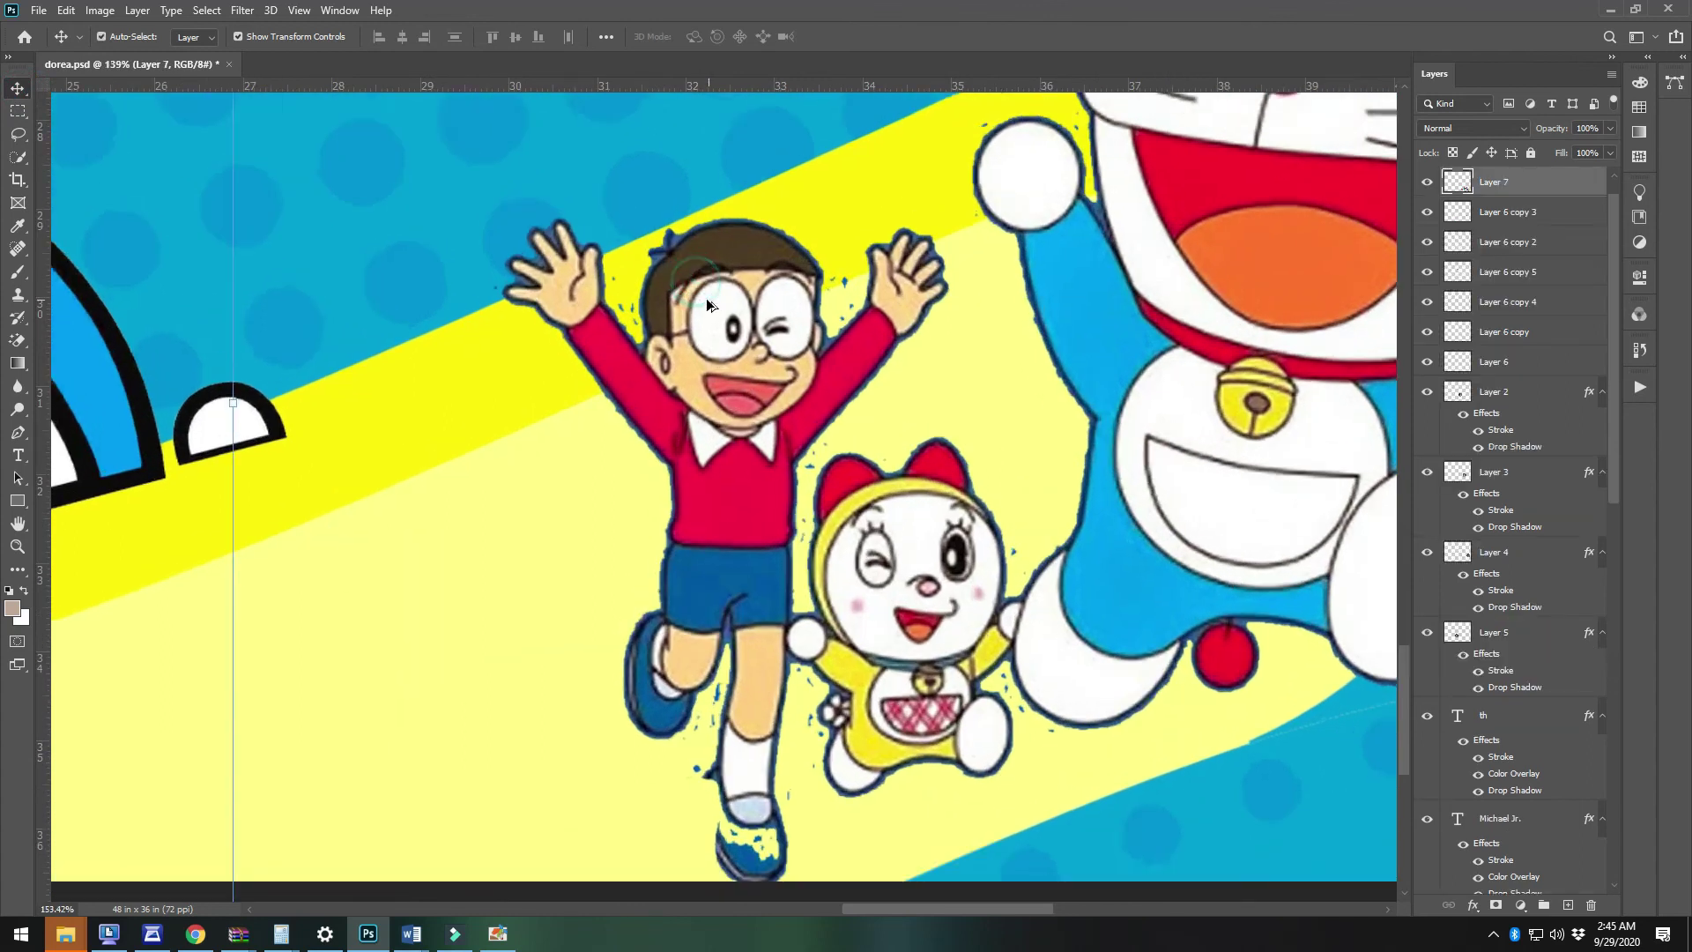
pyautogui.scroll(3, 617, 317)
pyautogui.press('e')
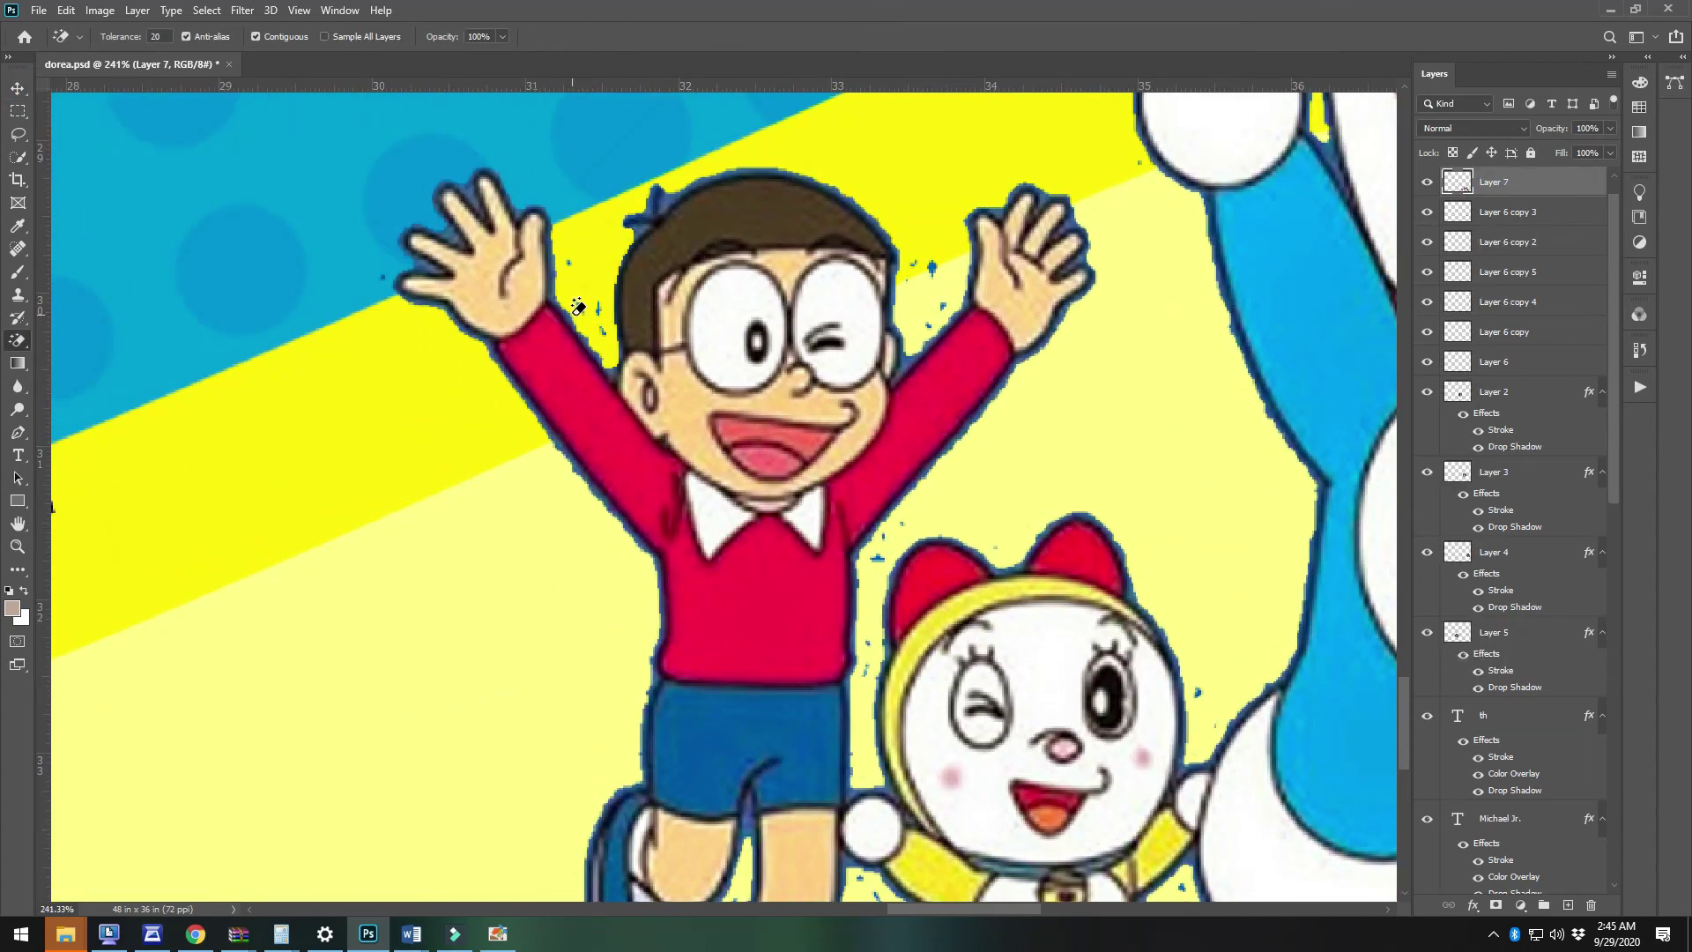
pyautogui.scroll(-9, 604, 361)
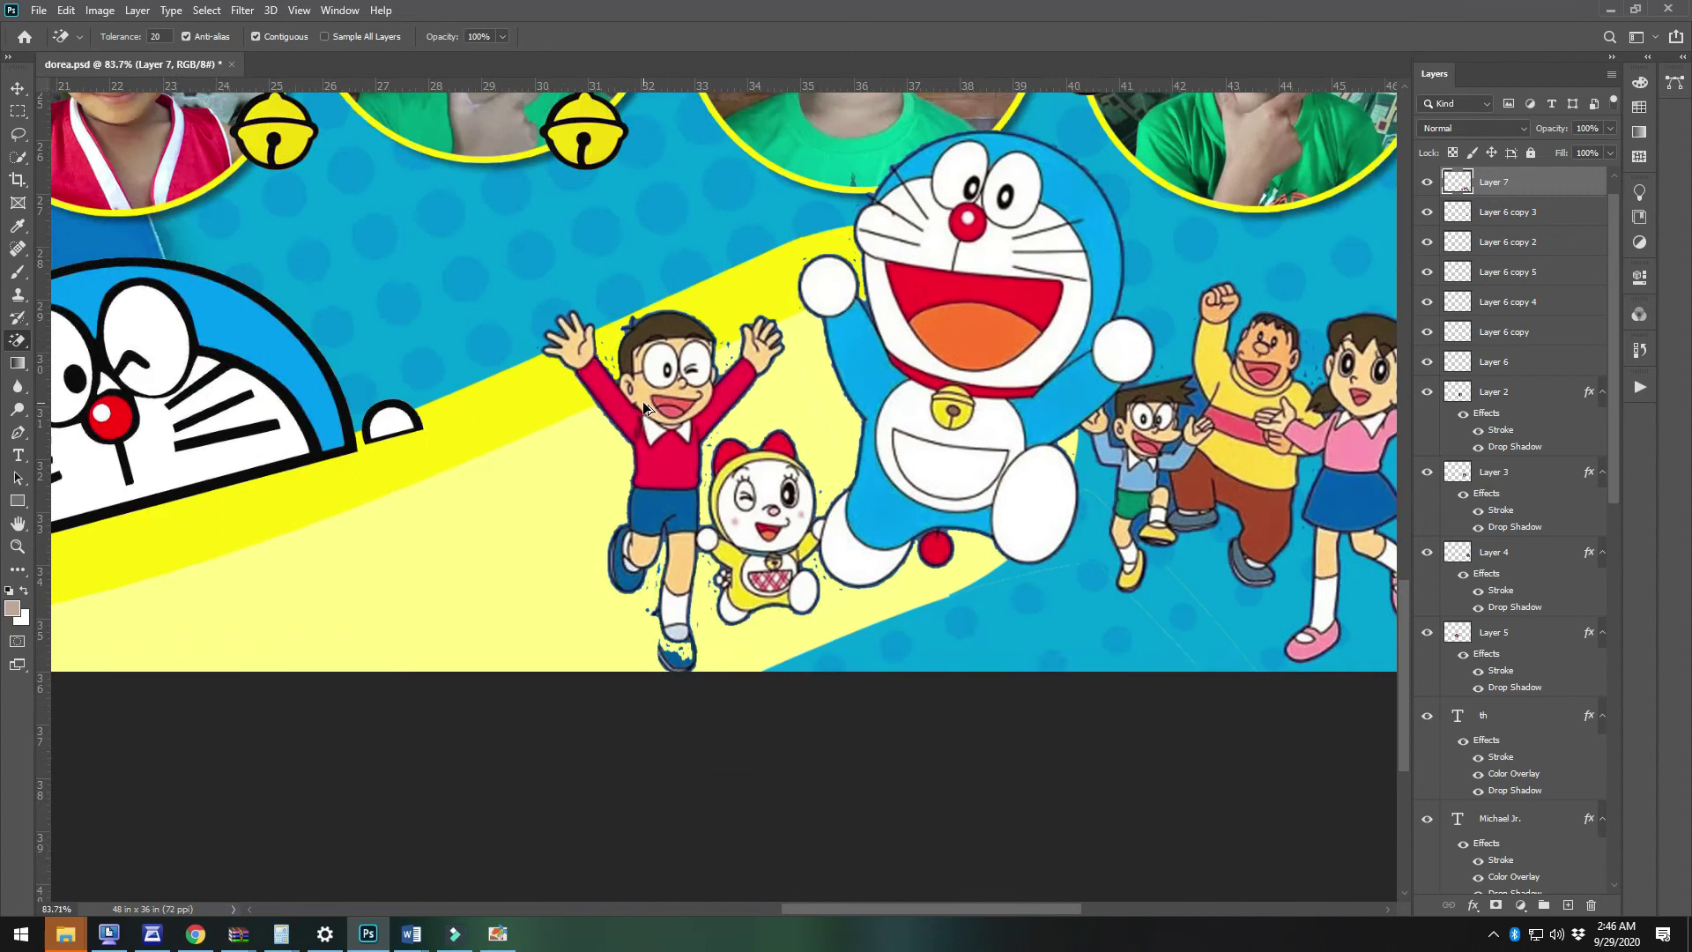
pyautogui.click(18, 88)
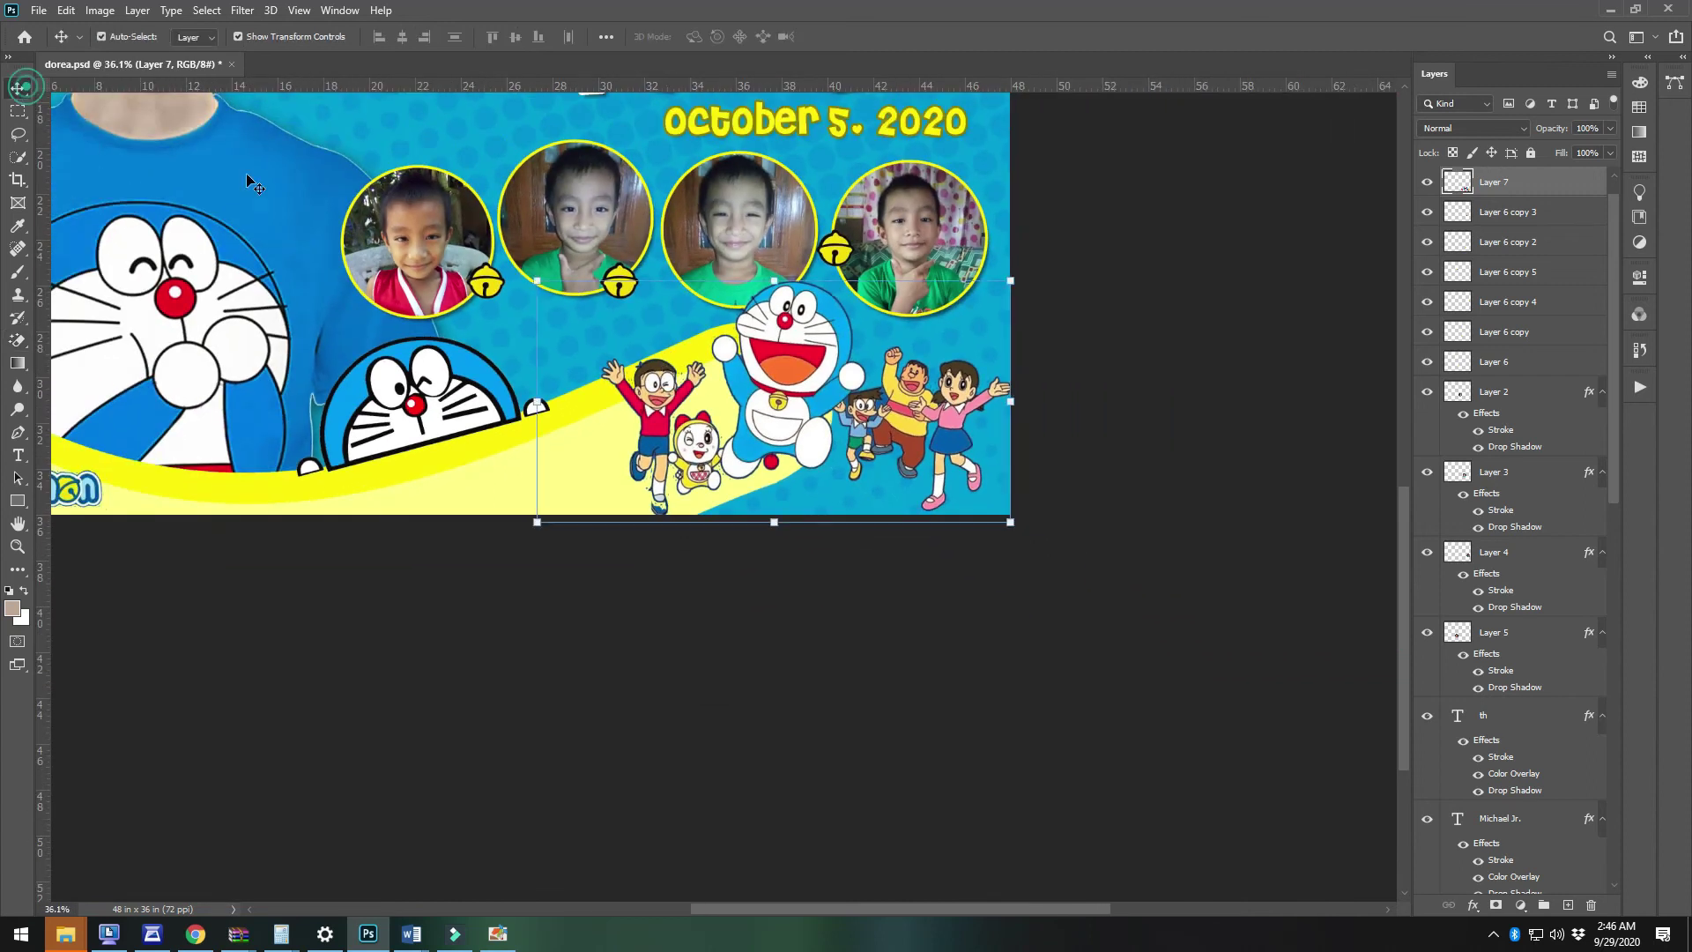
pyautogui.scroll(1, 1022, 423)
pyautogui.click(998, 396)
pyautogui.moveTo(998, 396); pyautogui.dragTo(460, 423)
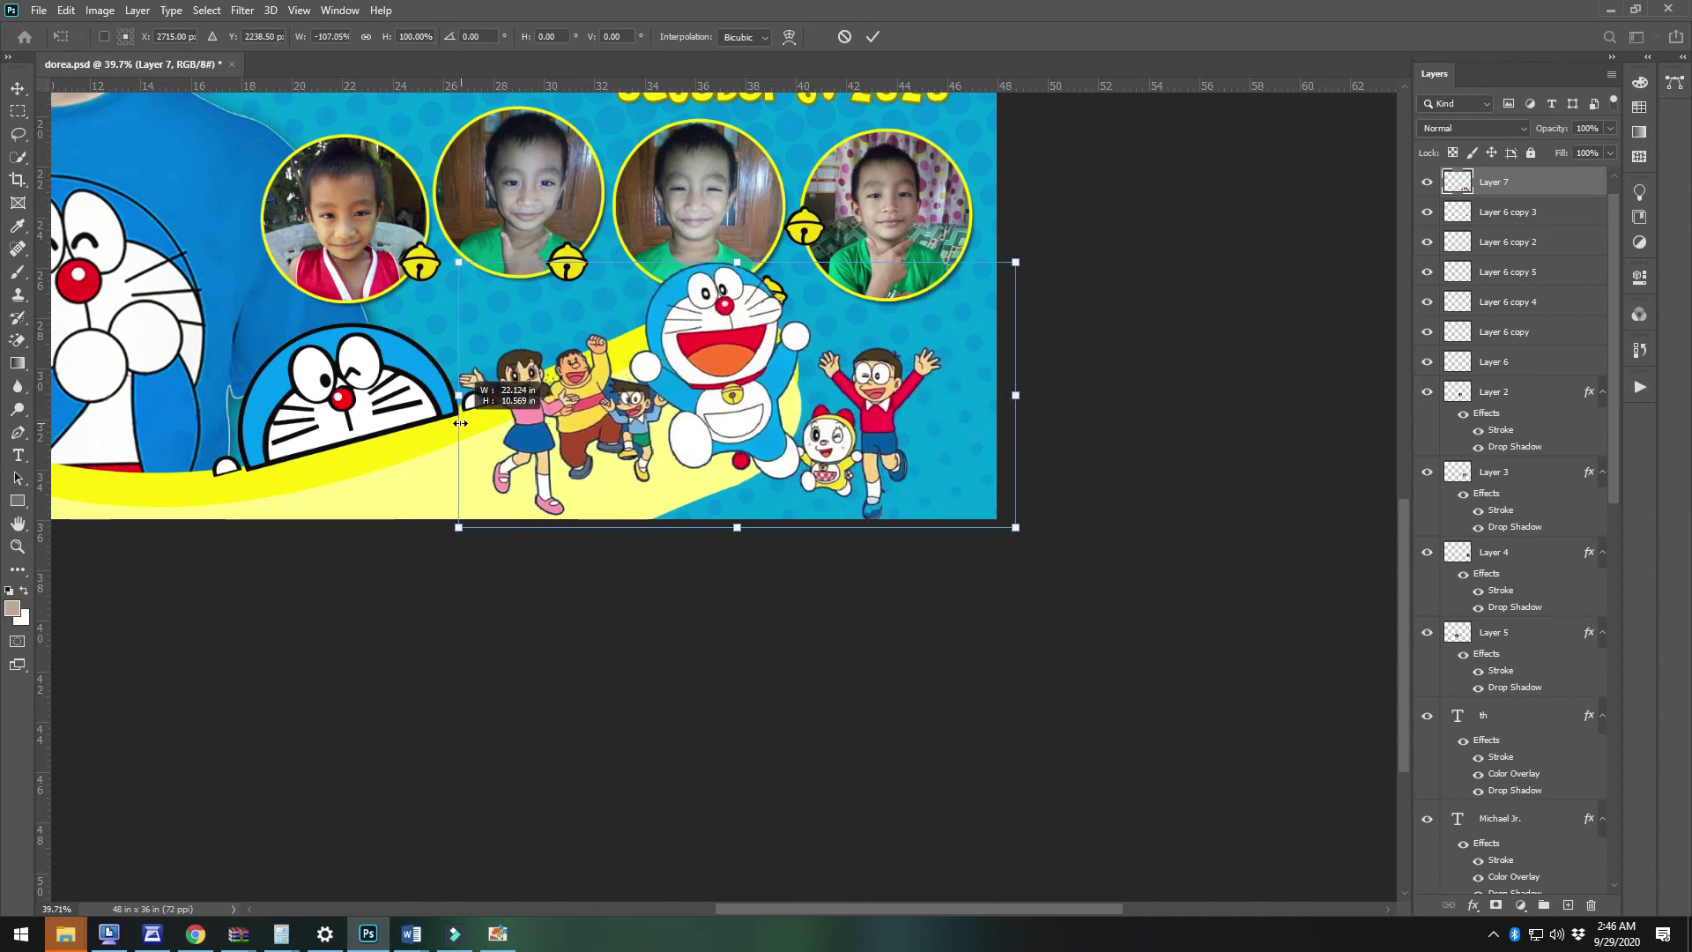
pyautogui.press('Return')
# Delete the rough-edged character group and paste a fresh copy of the original Doraemon cast image from its source window
pyautogui.press('Delete')
pyautogui.hotkey('alt', 'Tab')
pyautogui.rightClick(1470, 317)
pyautogui.click(1483, 496)
pyautogui.hotkey('alt', 'Tab')
pyautogui.hotkey('ctrl', 'v')
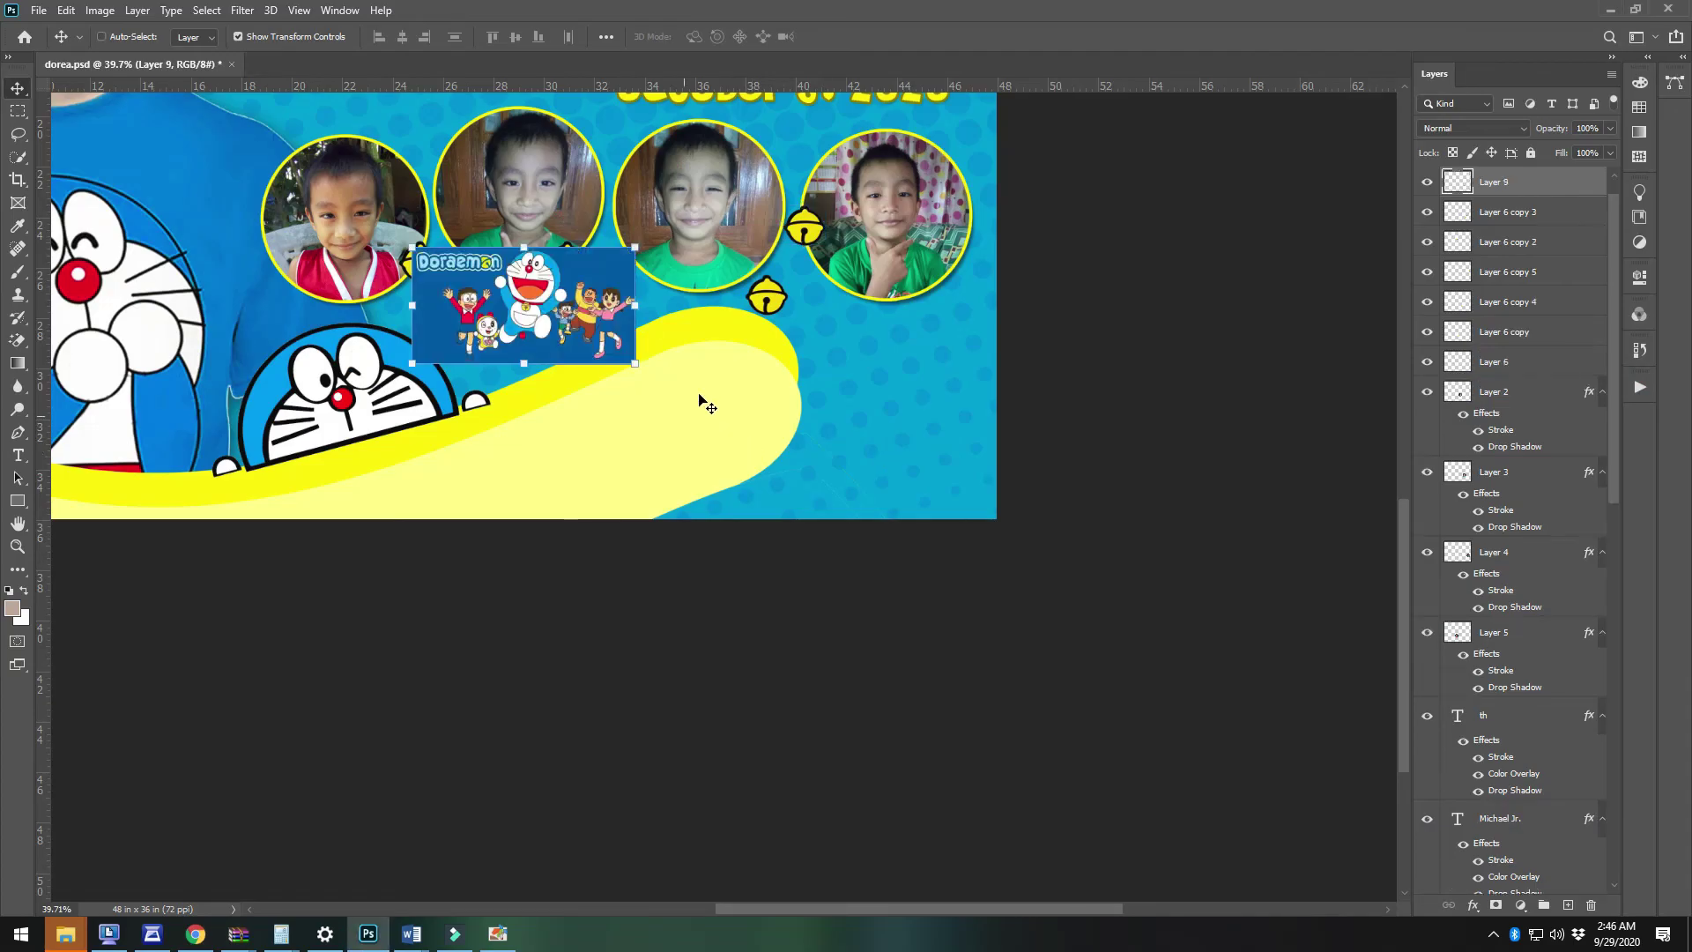
# Enlarge the pasted cast image to about 317% over the banner's lower right area
pyautogui.moveTo(635, 249); pyautogui.dragTo(1012, 55)
pyautogui.moveTo(404, 387); pyautogui.dragTo(264, 462)
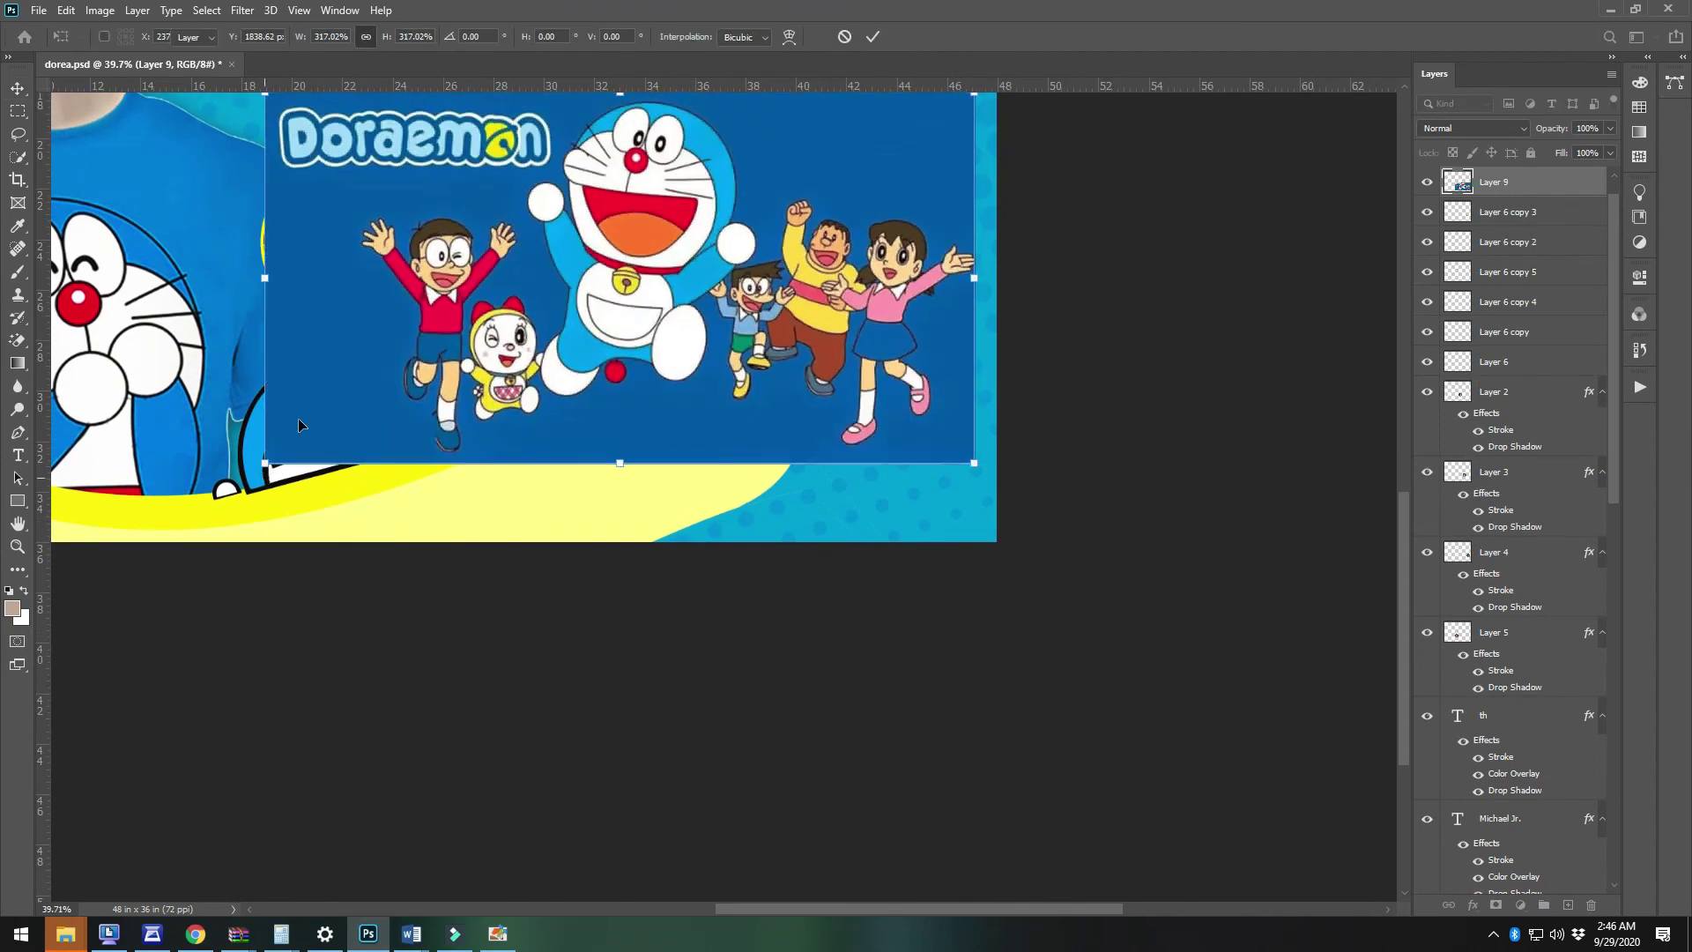
pyautogui.press('Return')
# Erase the cast image's solid blue background with the Magic Eraser and shift the cutout slightly down
pyautogui.press('e')
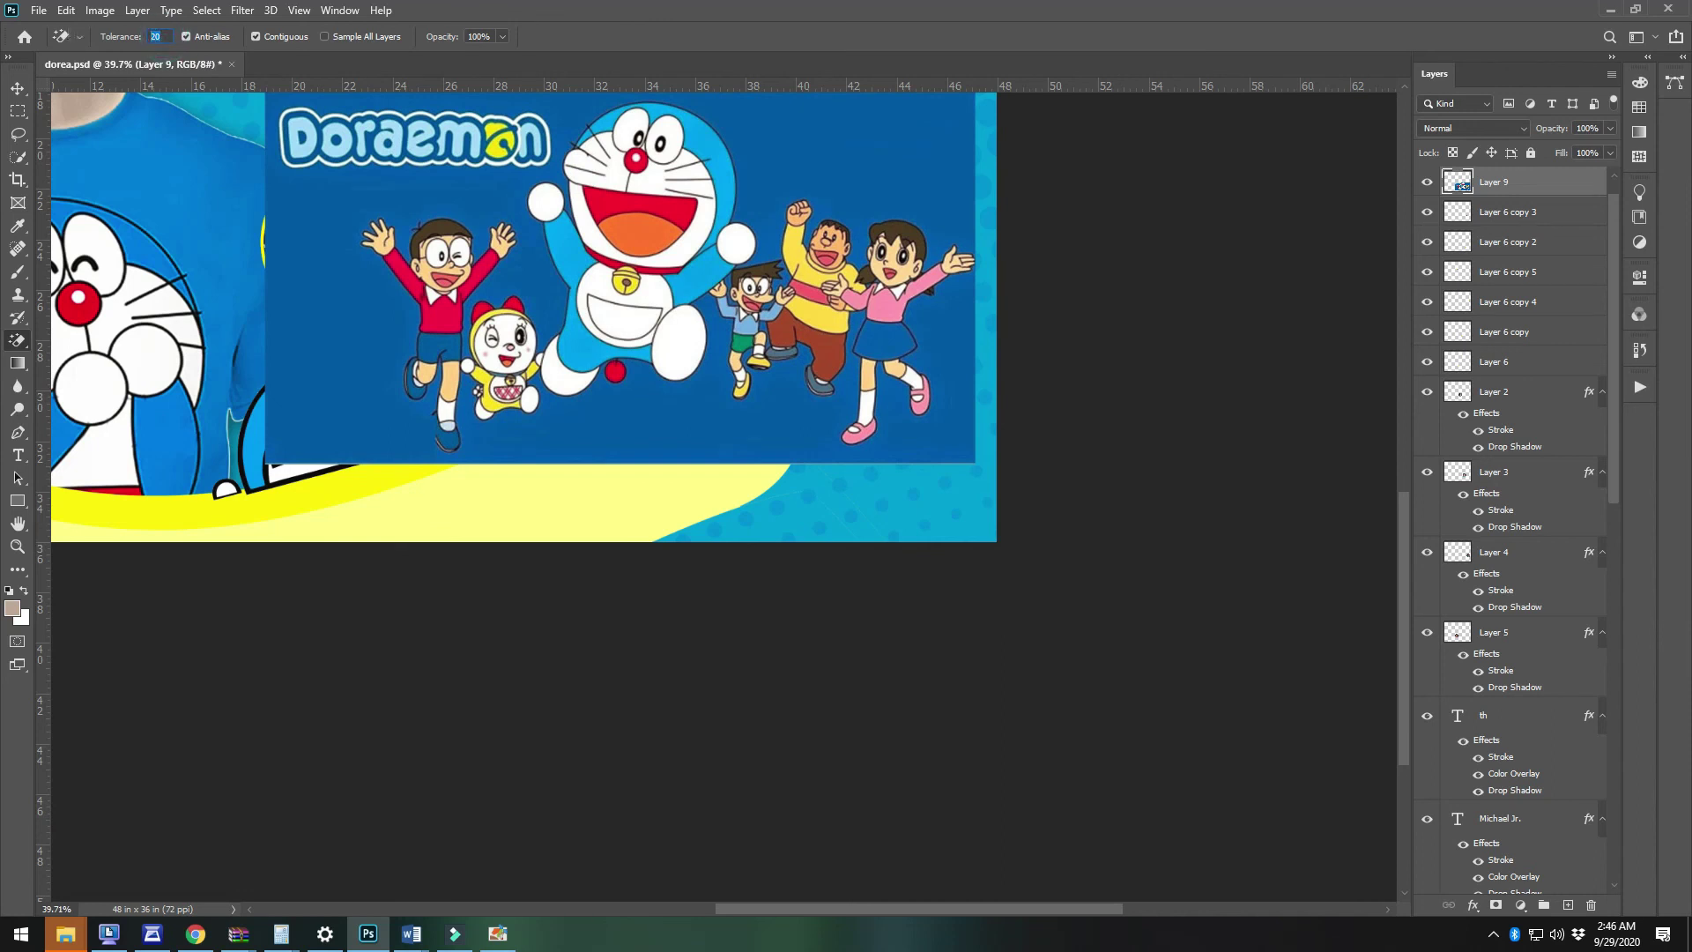
pyautogui.click(314, 341)
pyautogui.click(17, 88)
pyautogui.moveTo(652, 211); pyautogui.dragTo(646, 282)
# Lasso and cut the characters, discard the leftover Doraemon logo and edge lines, and paste the characters back
pyautogui.click(17, 133)
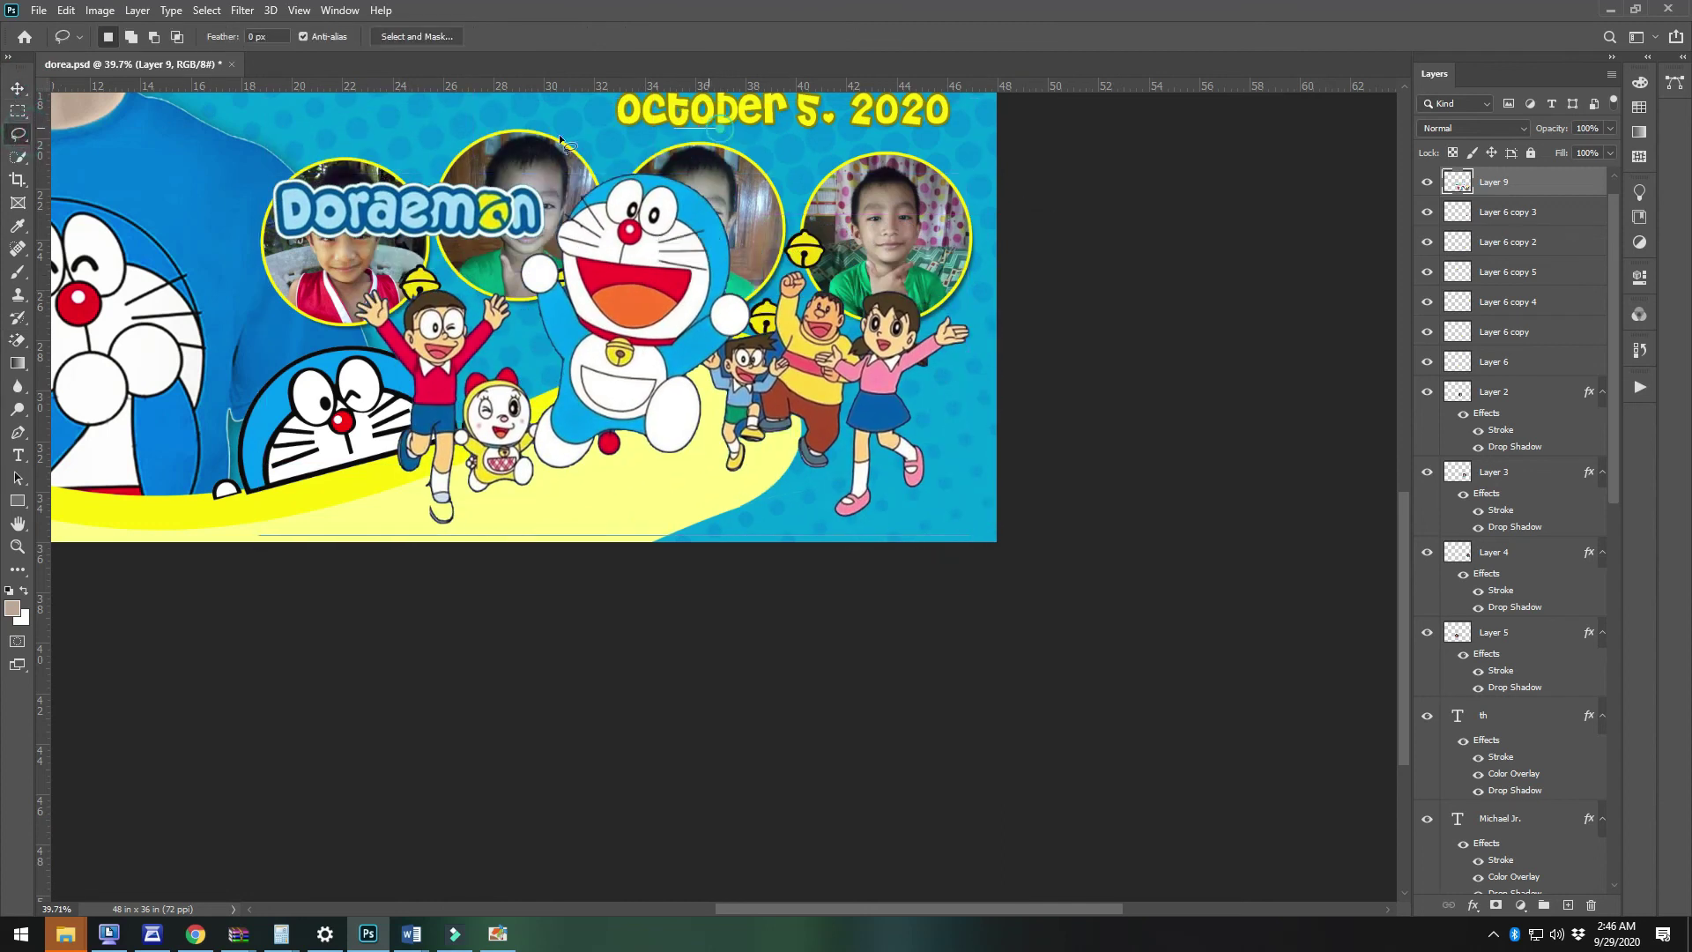
pyautogui.moveTo(780, 152); pyautogui.dragTo(588, 182)
pyautogui.moveTo(272, 524)
pyautogui.mouseDown()
pyautogui.moveTo(628, 595)
pyautogui.moveTo(859, 546)
pyautogui.mouseUp()
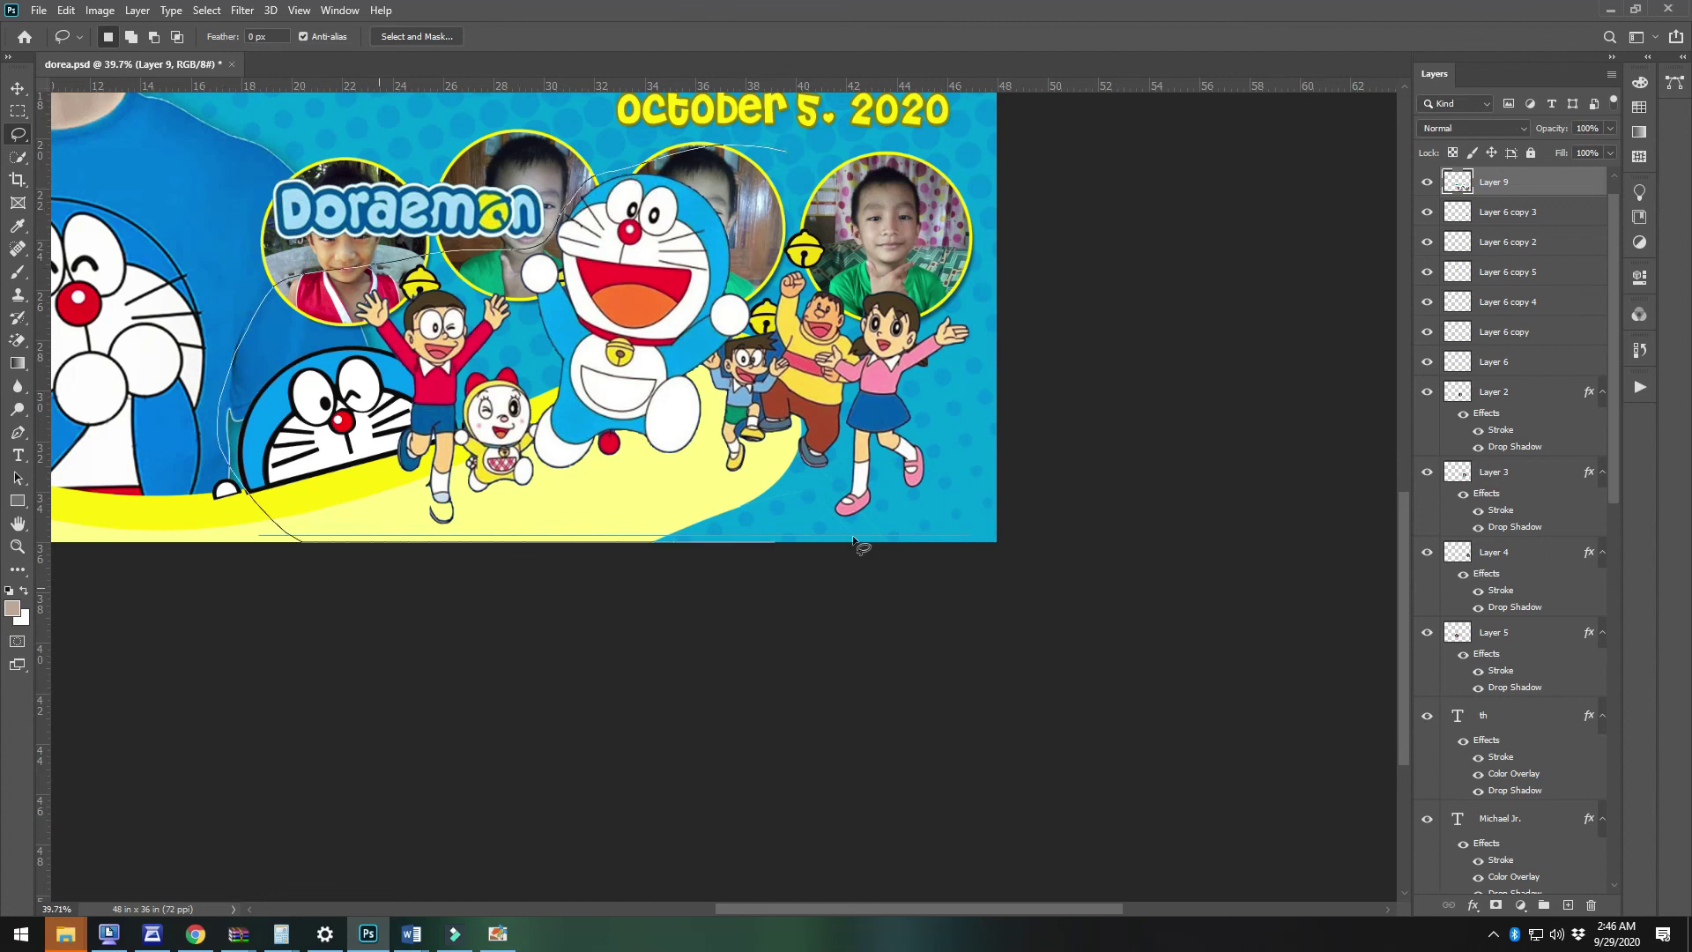
pyautogui.moveTo(1089, 249); pyautogui.dragTo(1087, 247)
pyautogui.hotkey('ctrl', 'x')
pyautogui.press('v')
pyautogui.press('Delete')
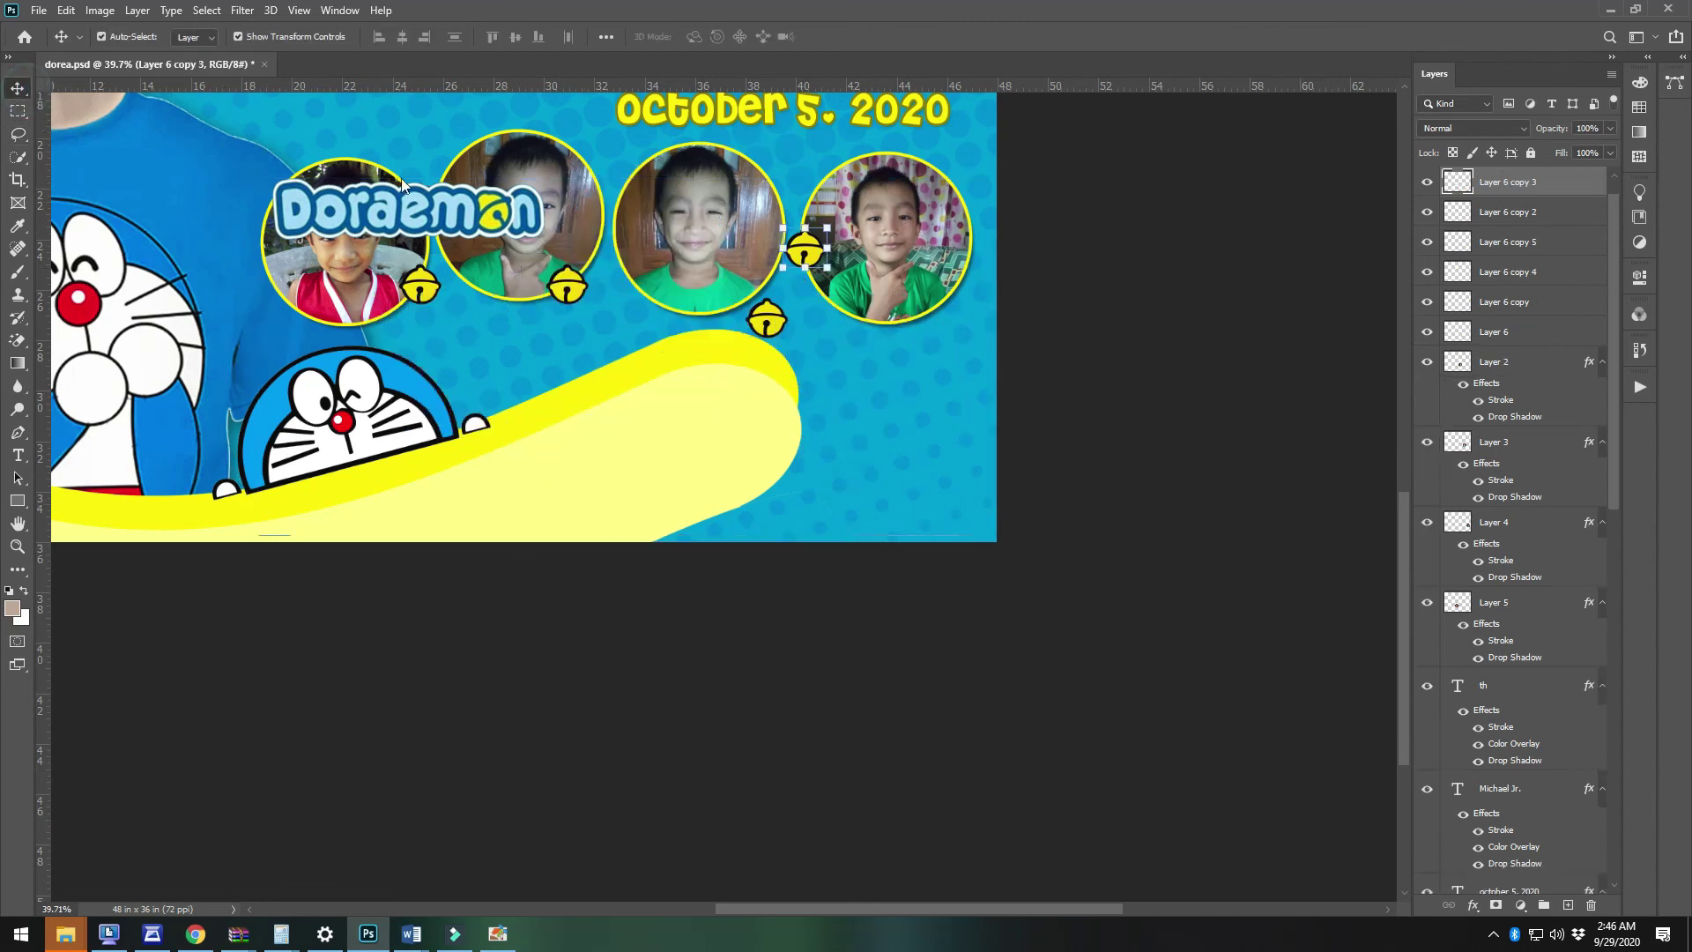
pyautogui.hotkey('ctrl', 'z')
# Scale the character group to about 76%, position it in the banner's lower right corner below the photos, and deselect it
pyautogui.moveTo(719, 385); pyautogui.dragTo(852, 441)
pyautogui.moveTo(313, 197); pyautogui.dragTo(476, 285)
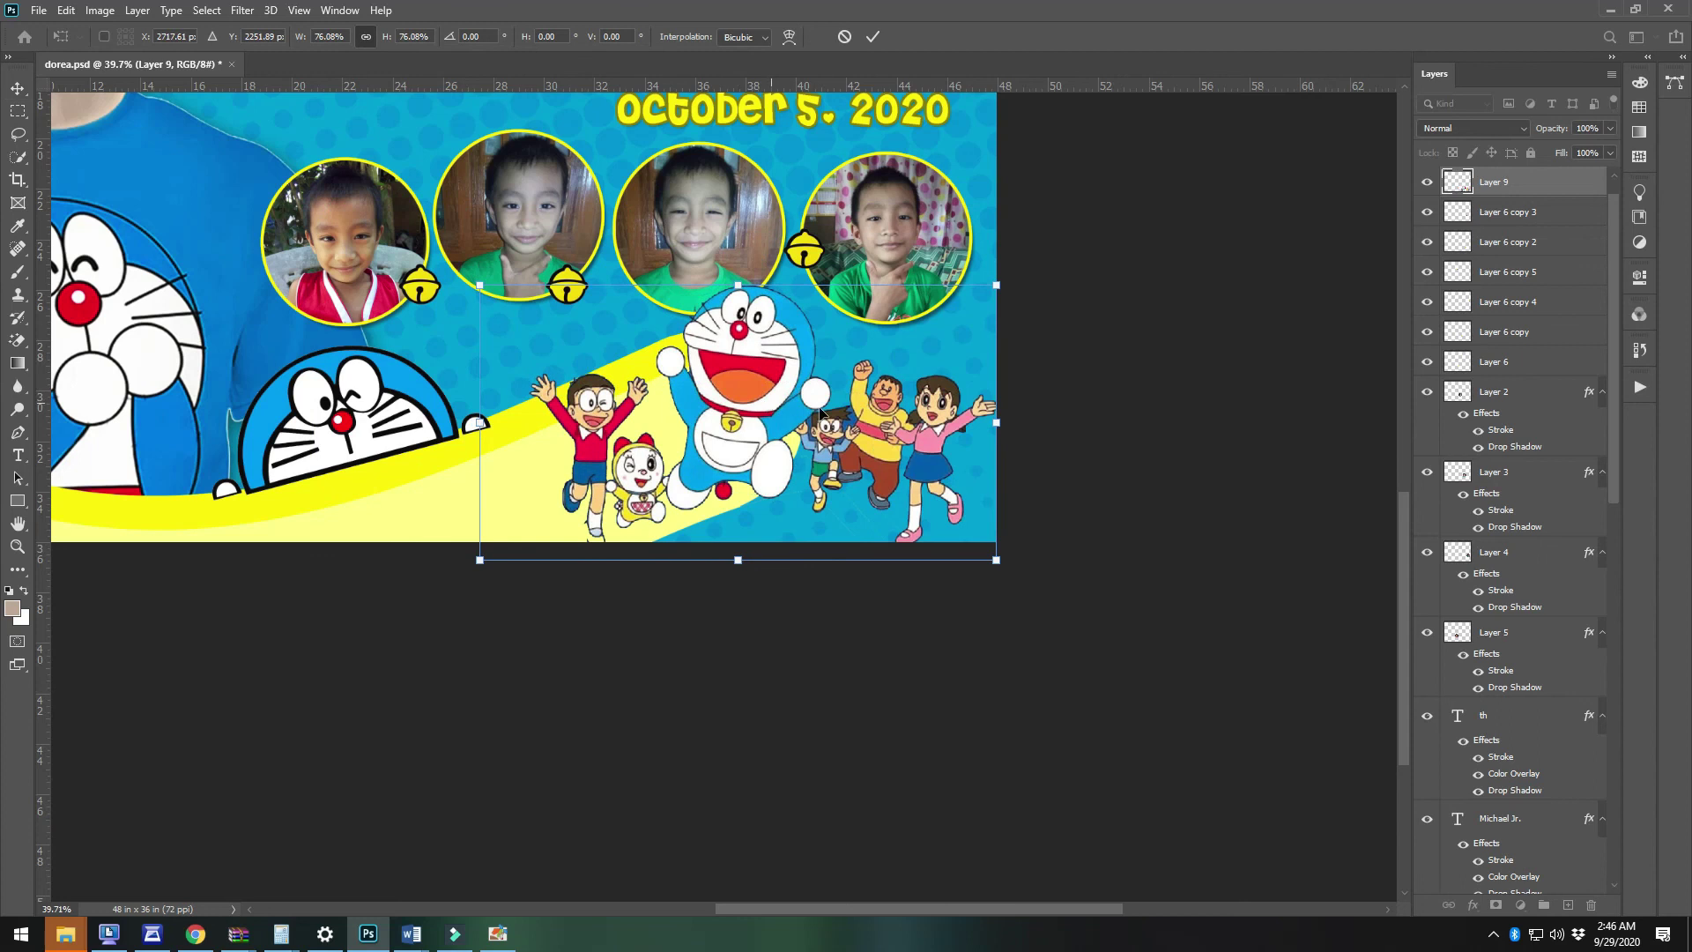
pyautogui.moveTo(779, 422); pyautogui.dragTo(767, 417)
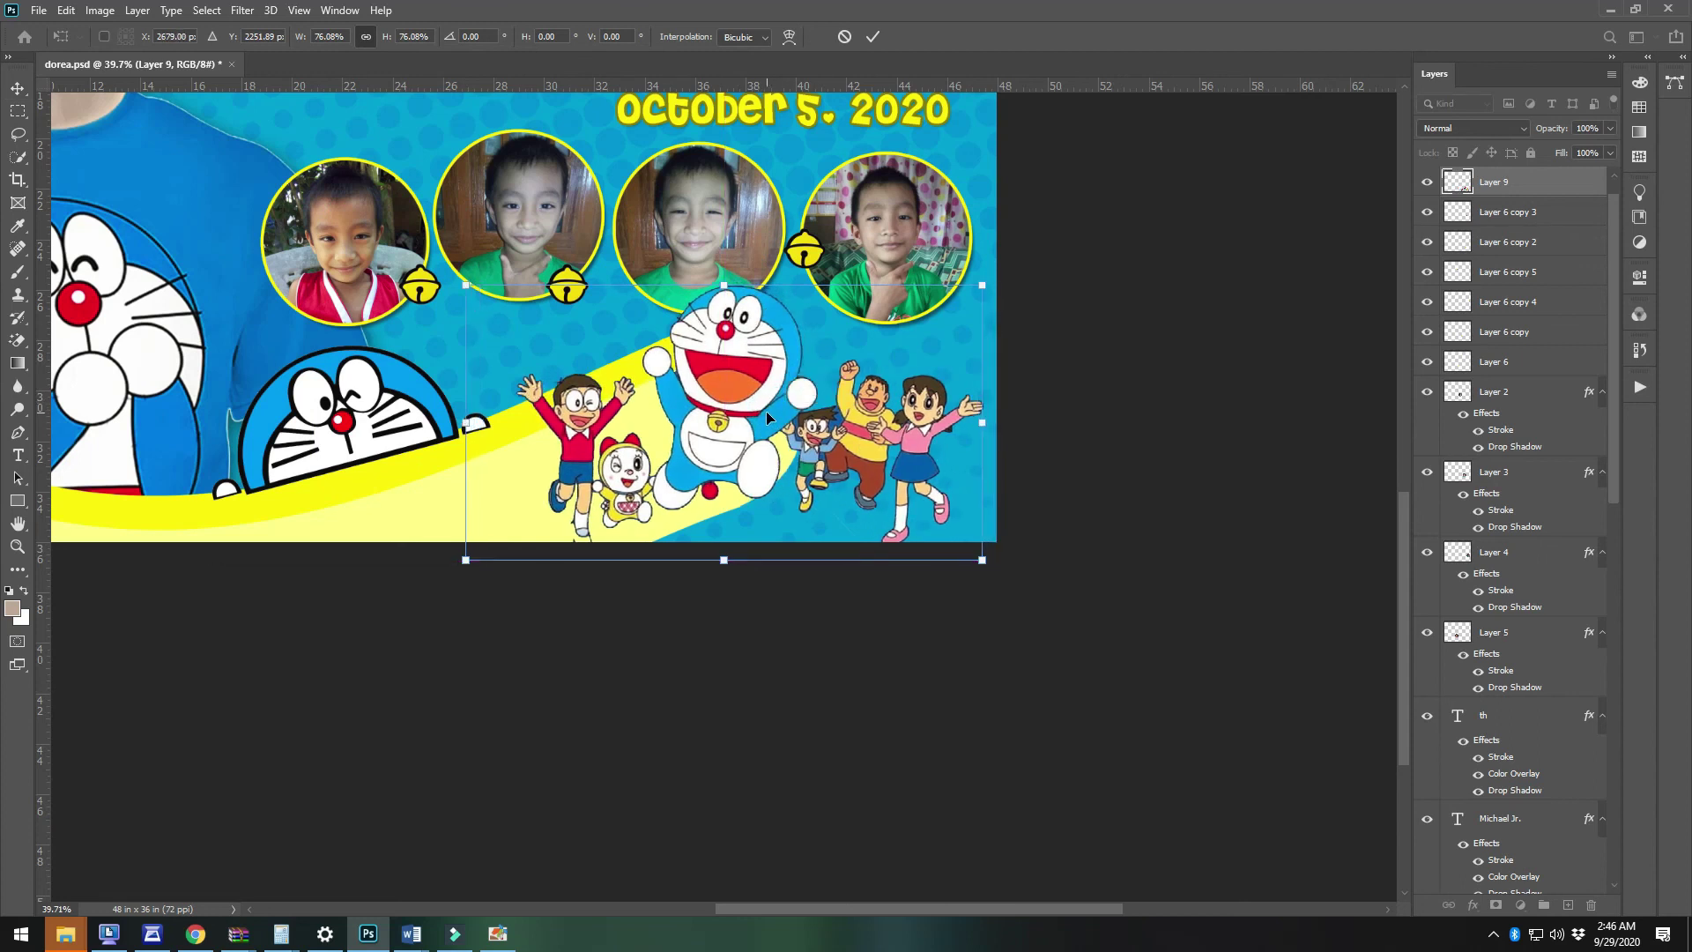
pyautogui.moveTo(920, 454)
pyautogui.mouseDown()
pyautogui.moveTo(920, 438)
pyautogui.moveTo(947, 442)
pyautogui.mouseUp()
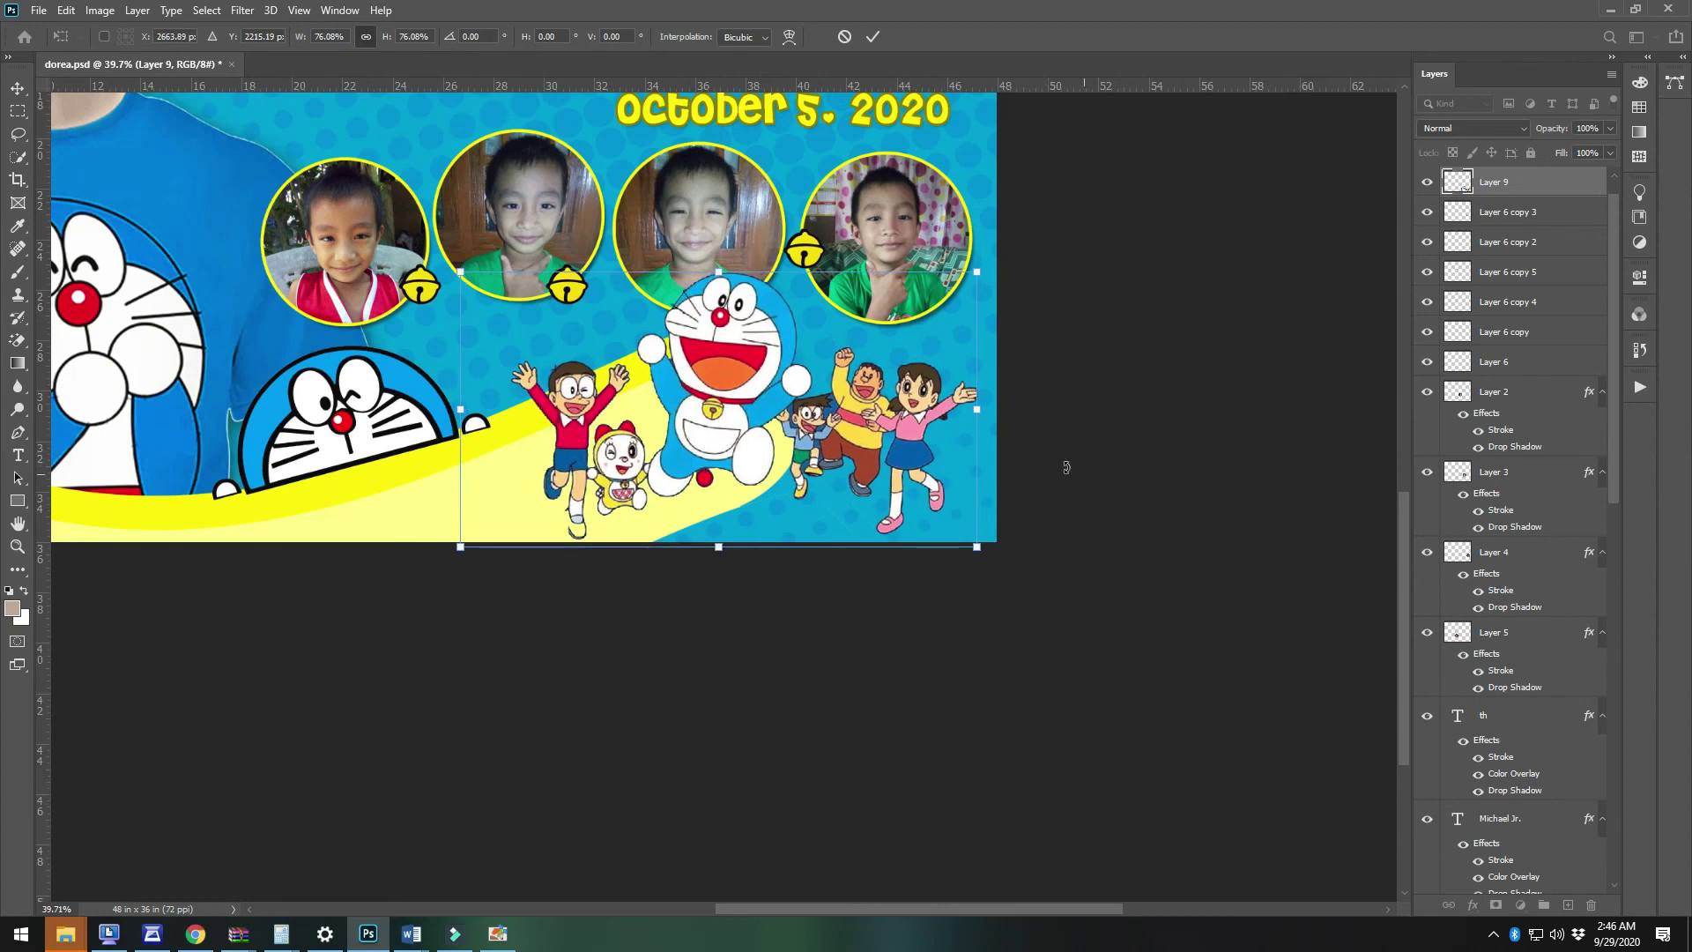
pyautogui.scroll(-5, 1065, 467)
pyautogui.scroll(3, 1057, 445)
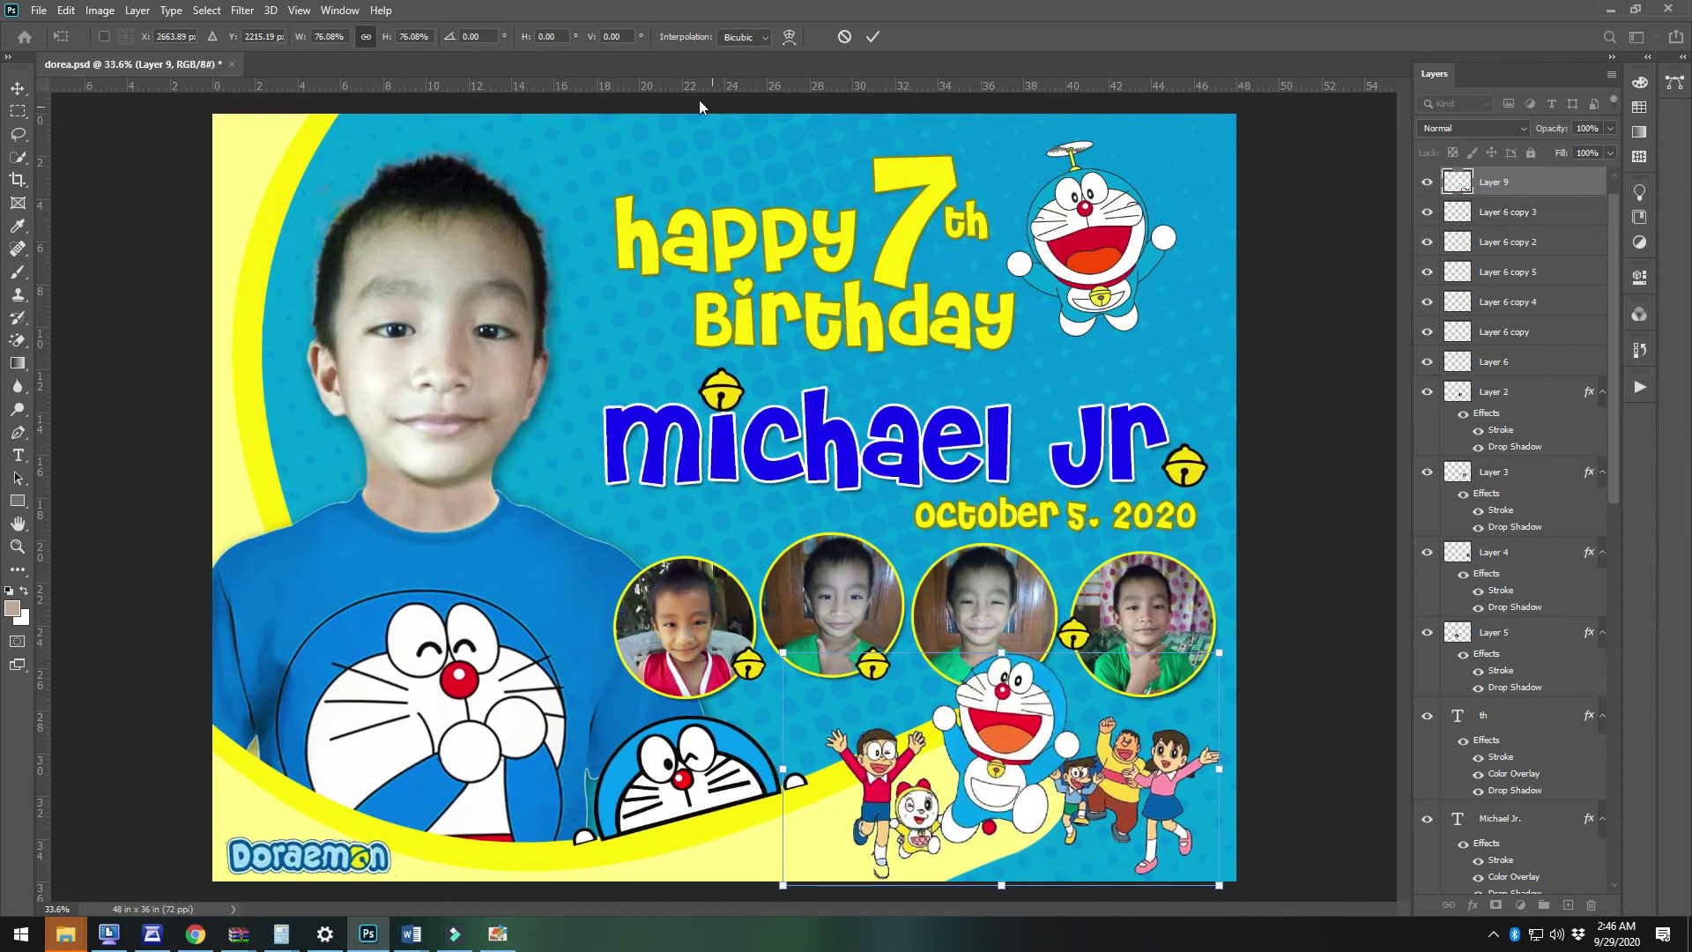
pyautogui.press('Return')
pyautogui.click(815, 249)
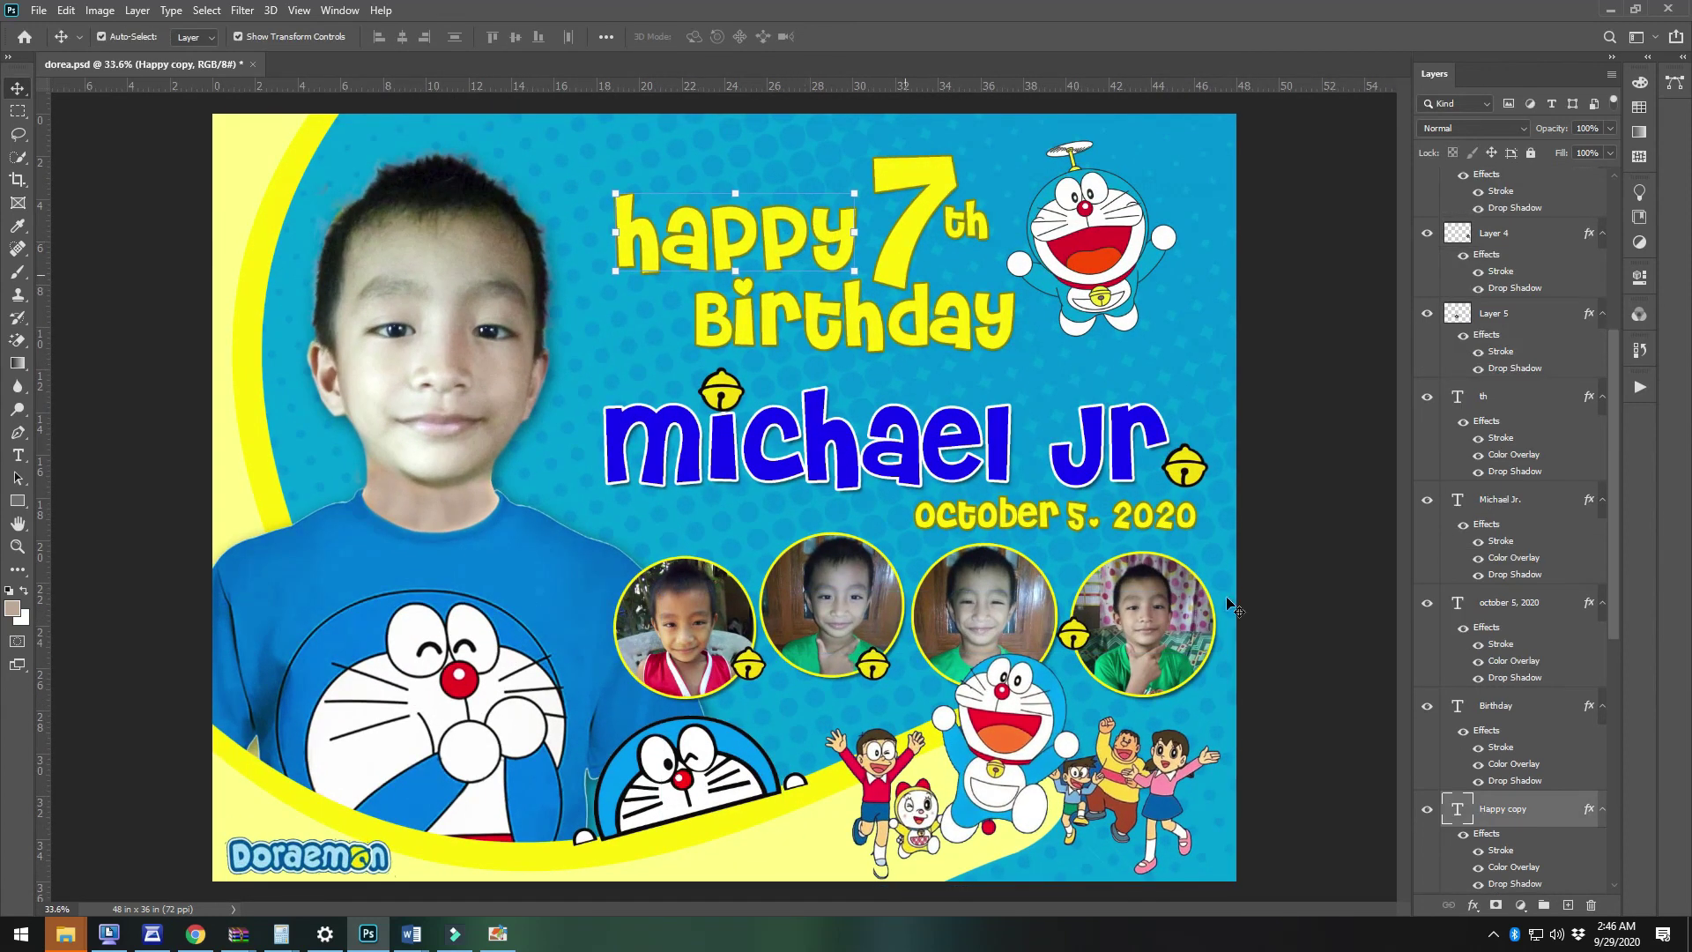
pyautogui.click(1269, 648)
pyautogui.scroll(-1, 1277, 649)
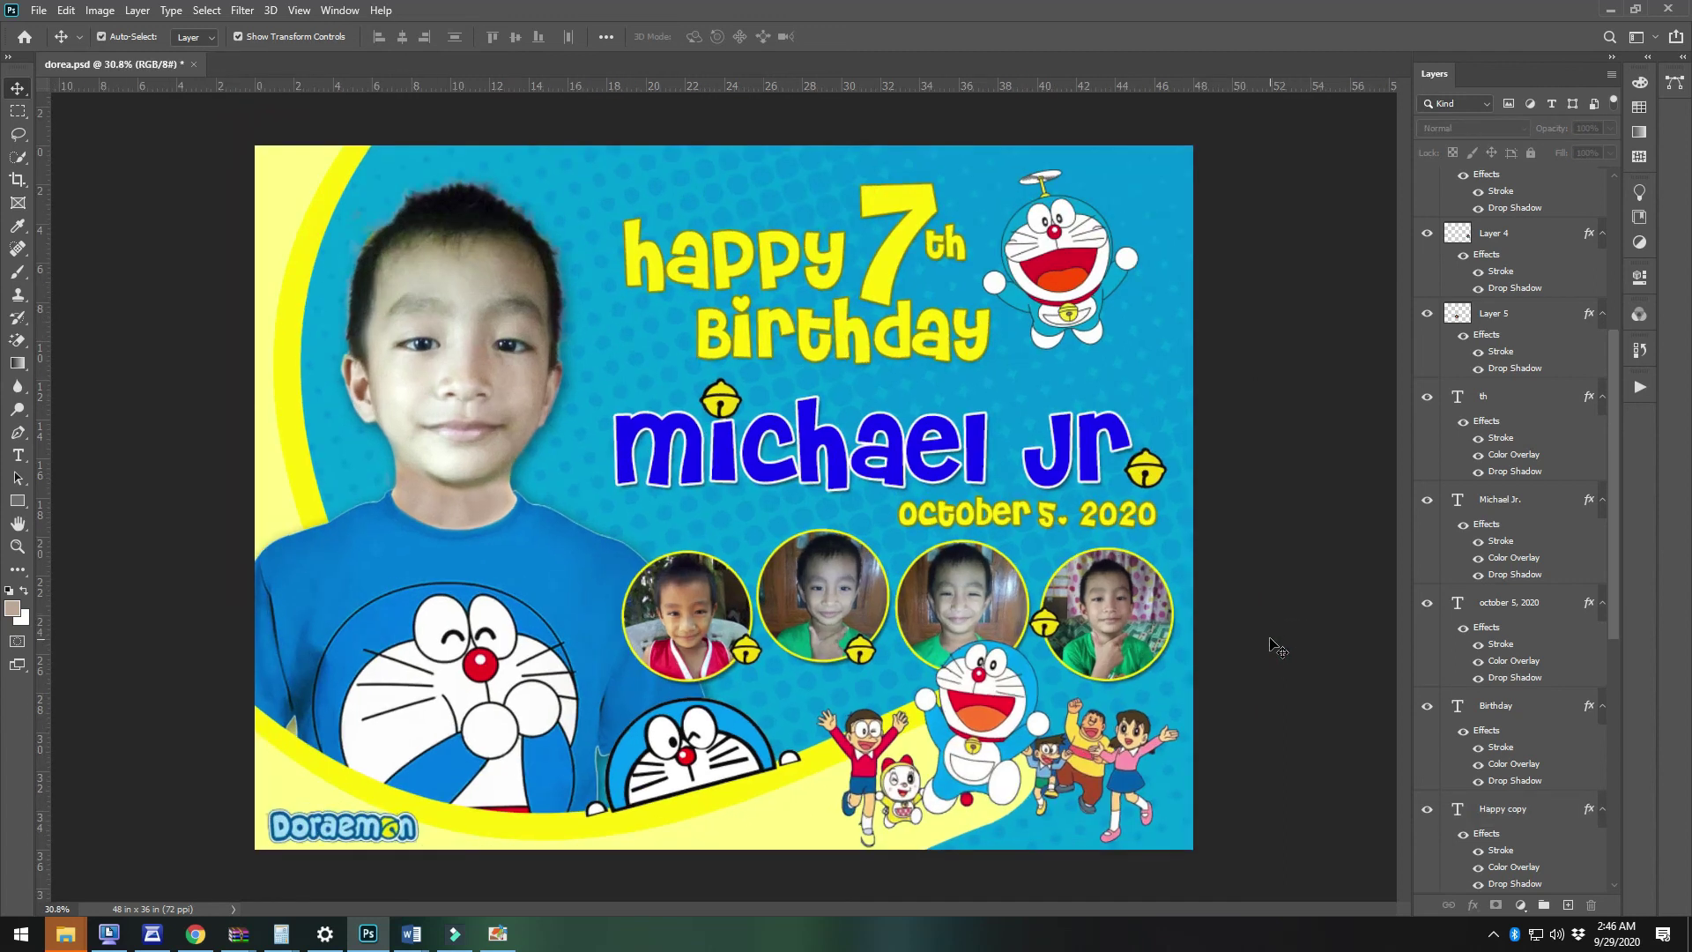